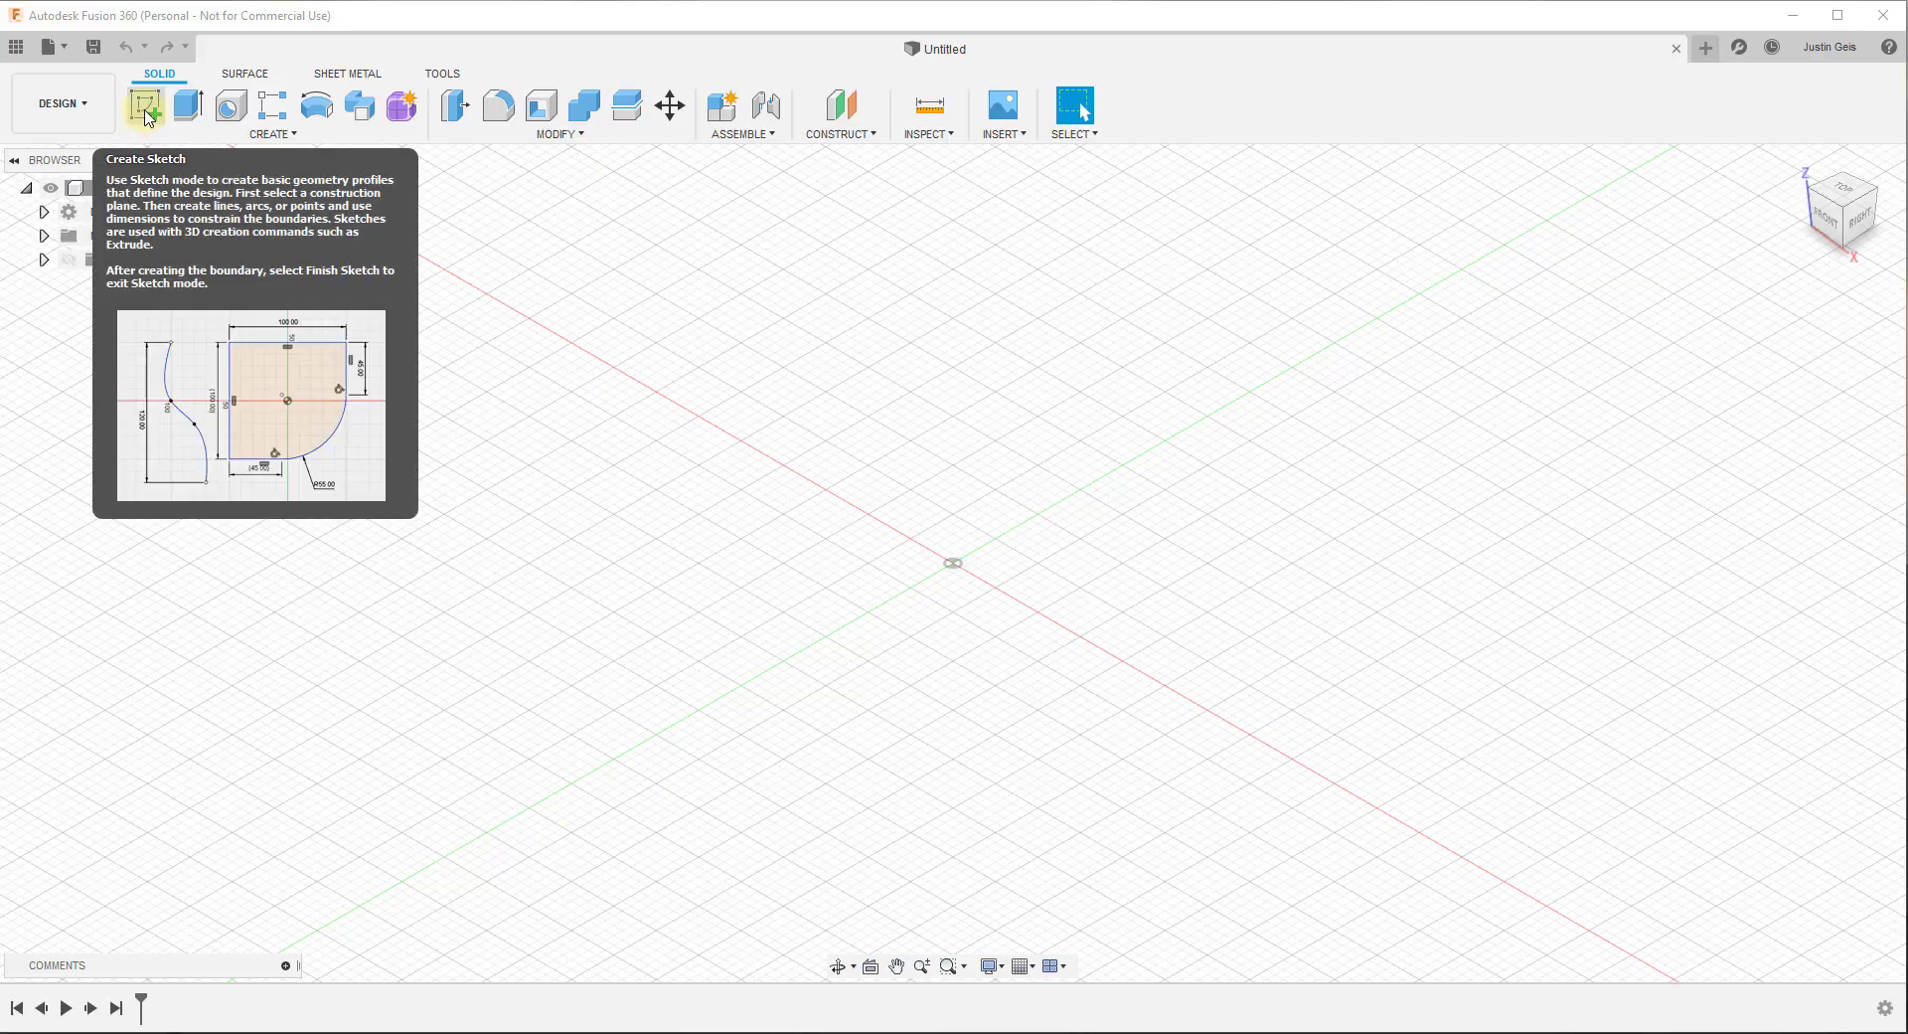
# Start a new sketch on the horizontal origin plane
pyautogui.click(146, 116)
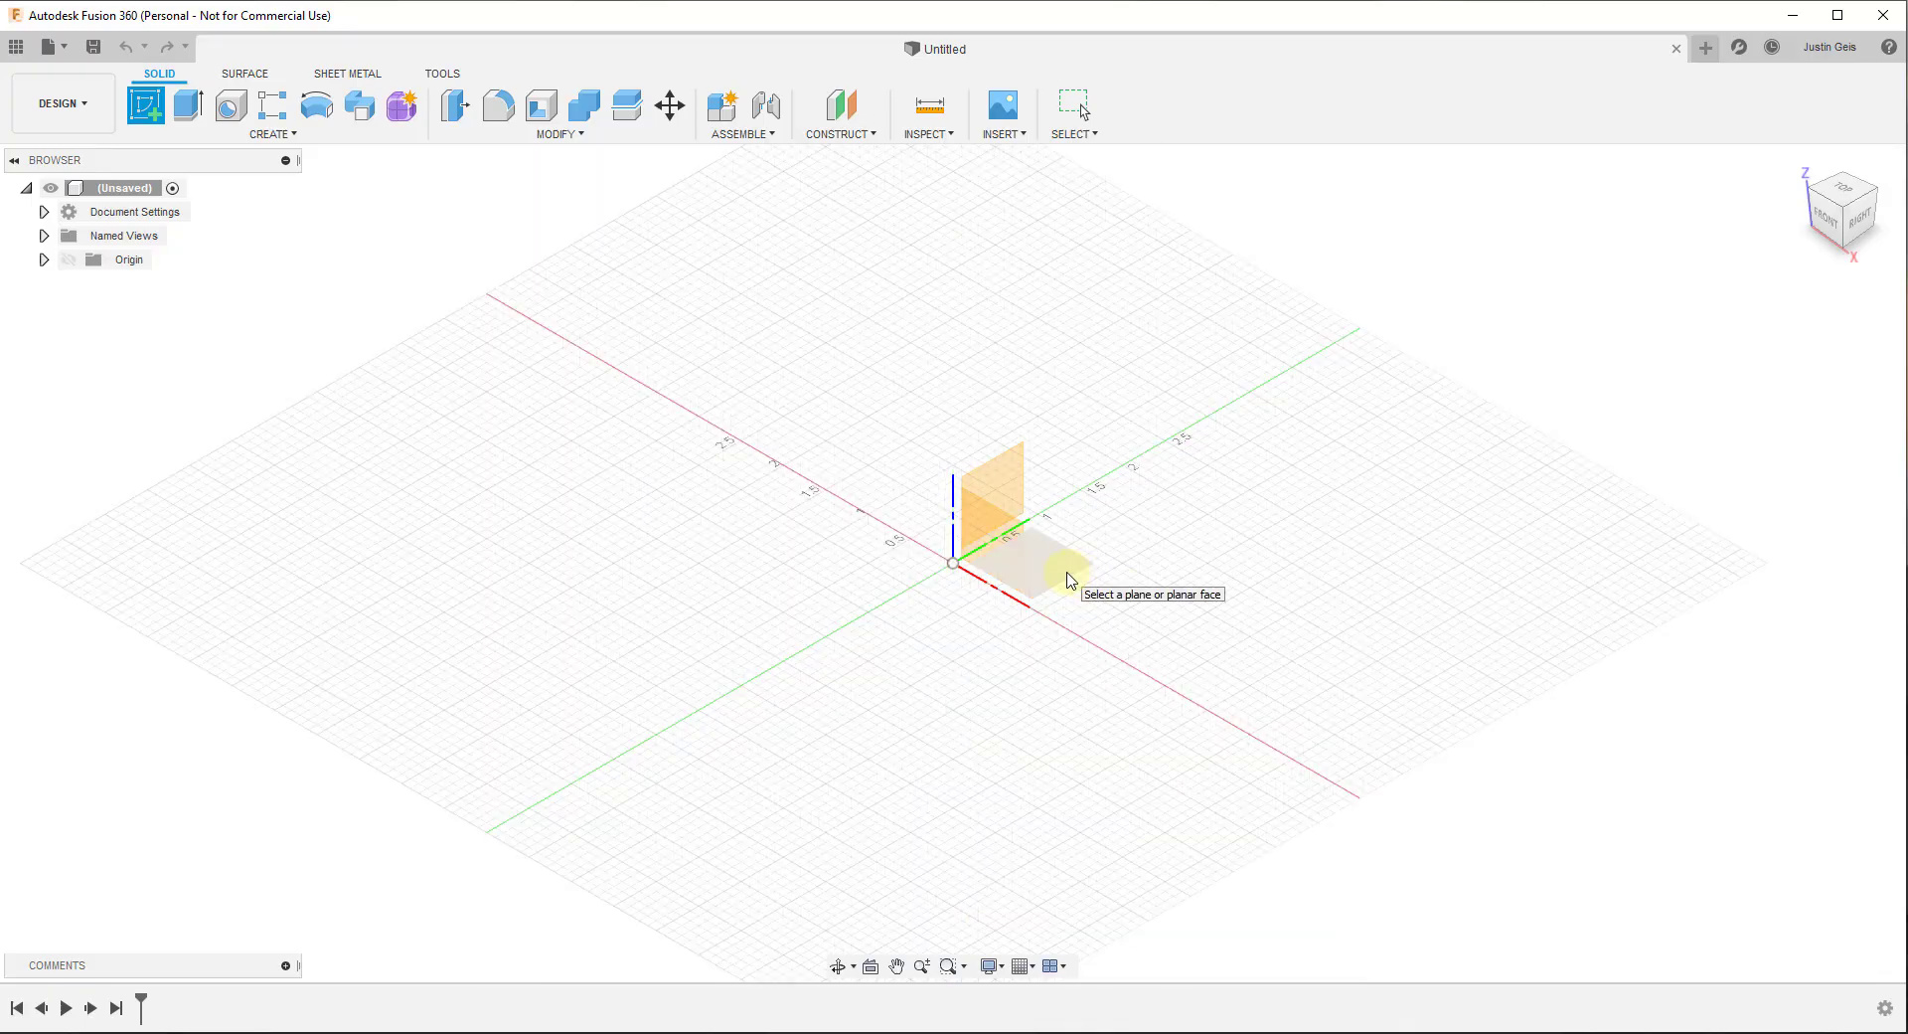
pyautogui.click(1069, 578)
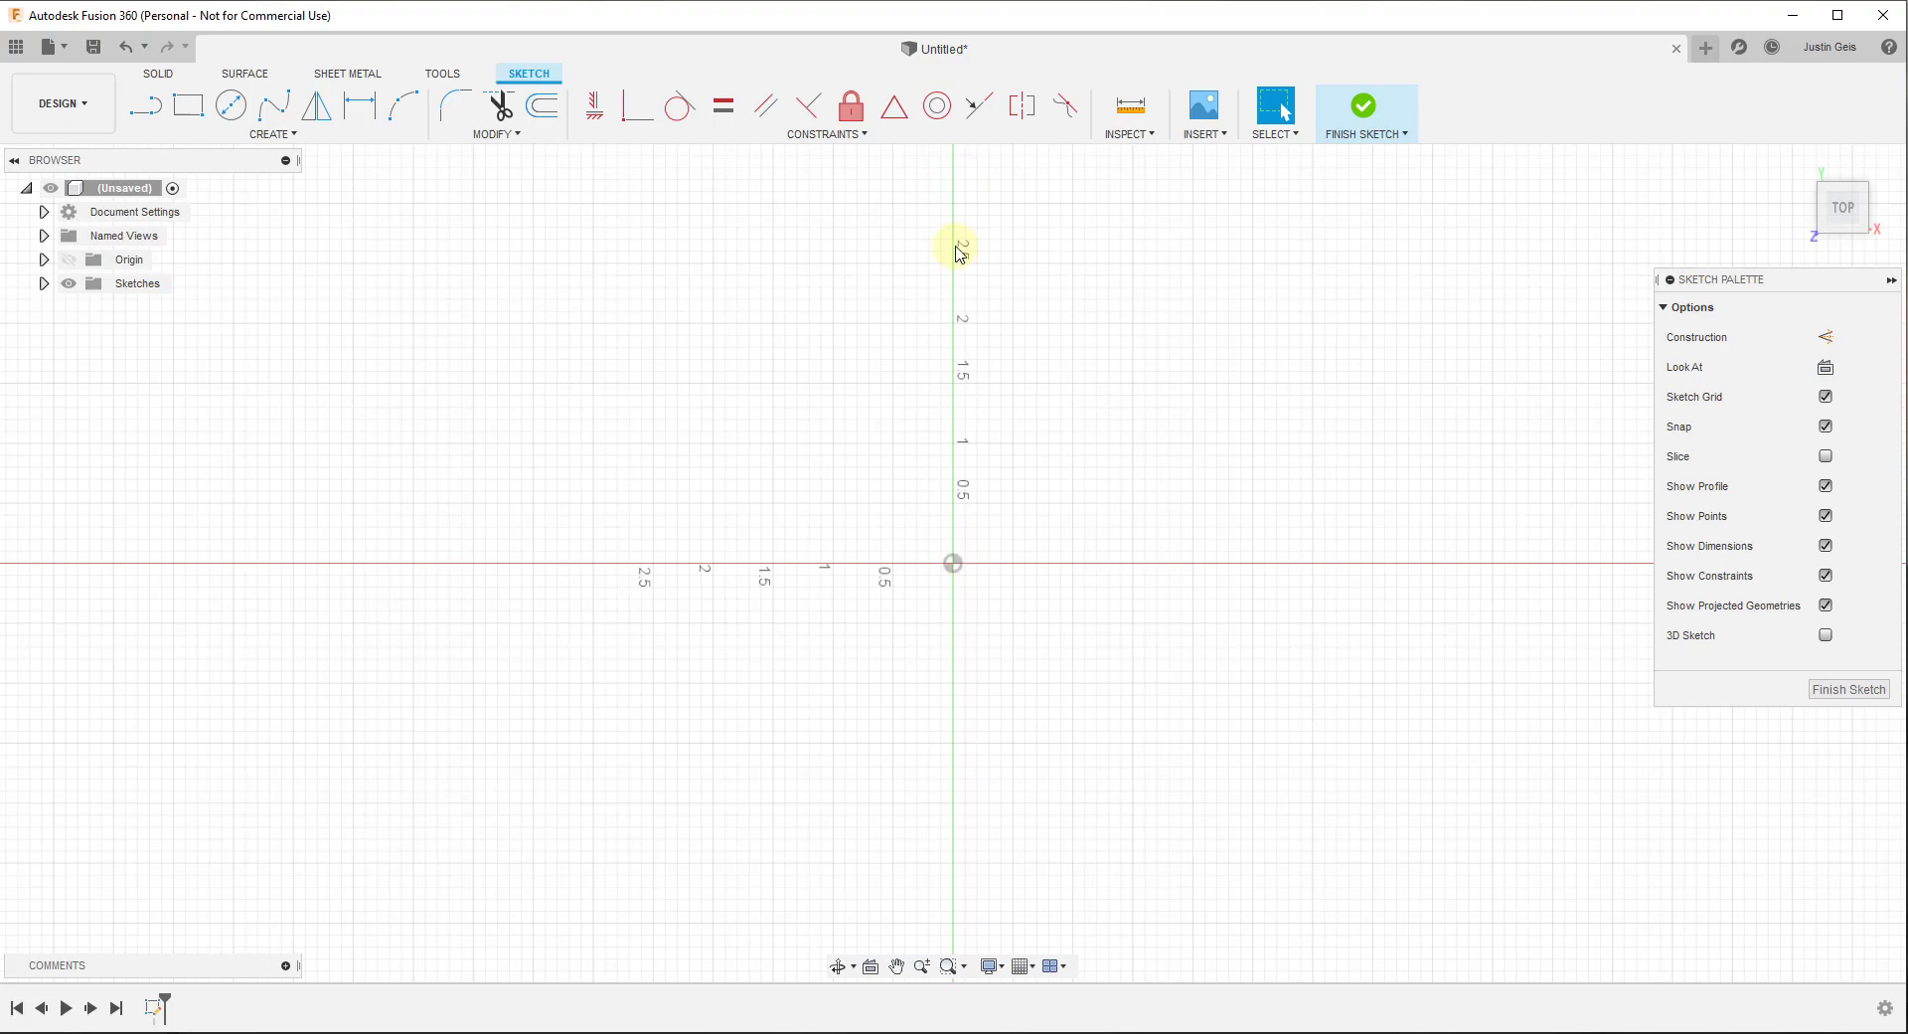
pyautogui.scroll(-5, 1022, 575)
pyautogui.scroll(-4, 1260, 395)
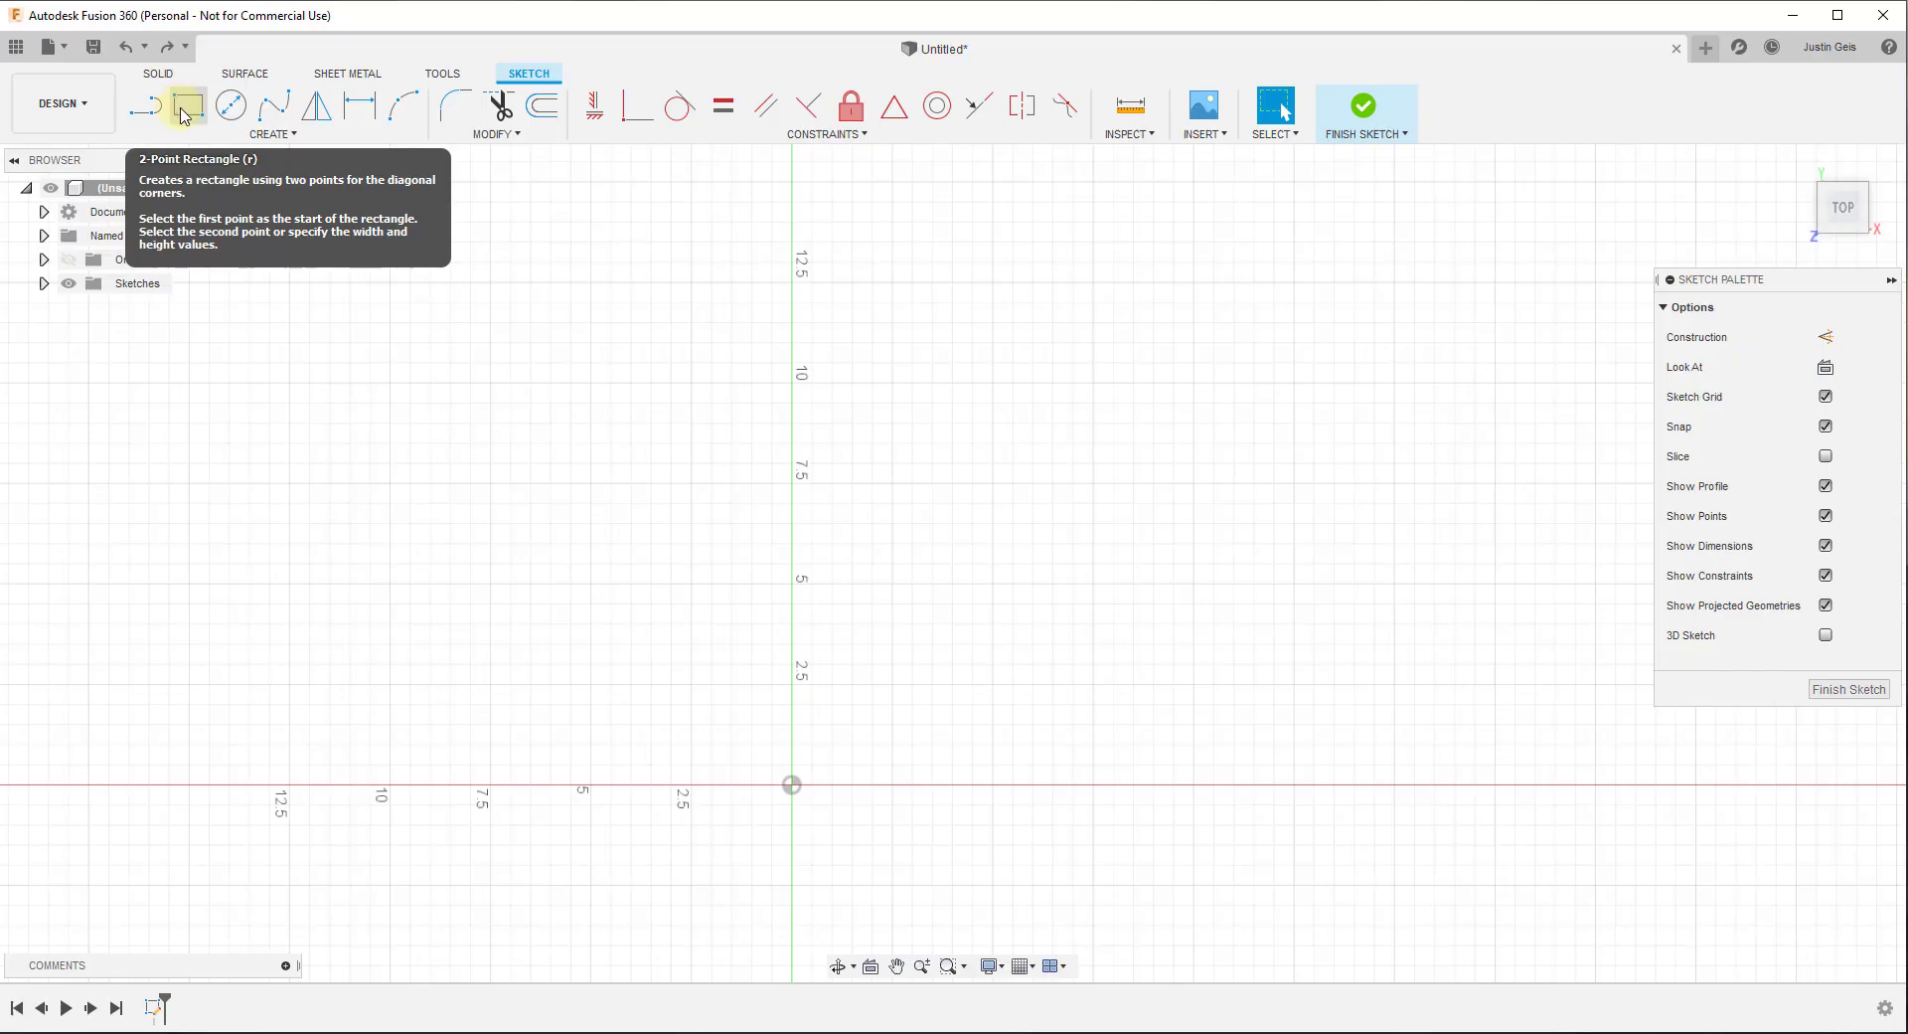
# Draw a 12.5 in vertical line upward from the origin along the green axis
pyautogui.click(145, 112)
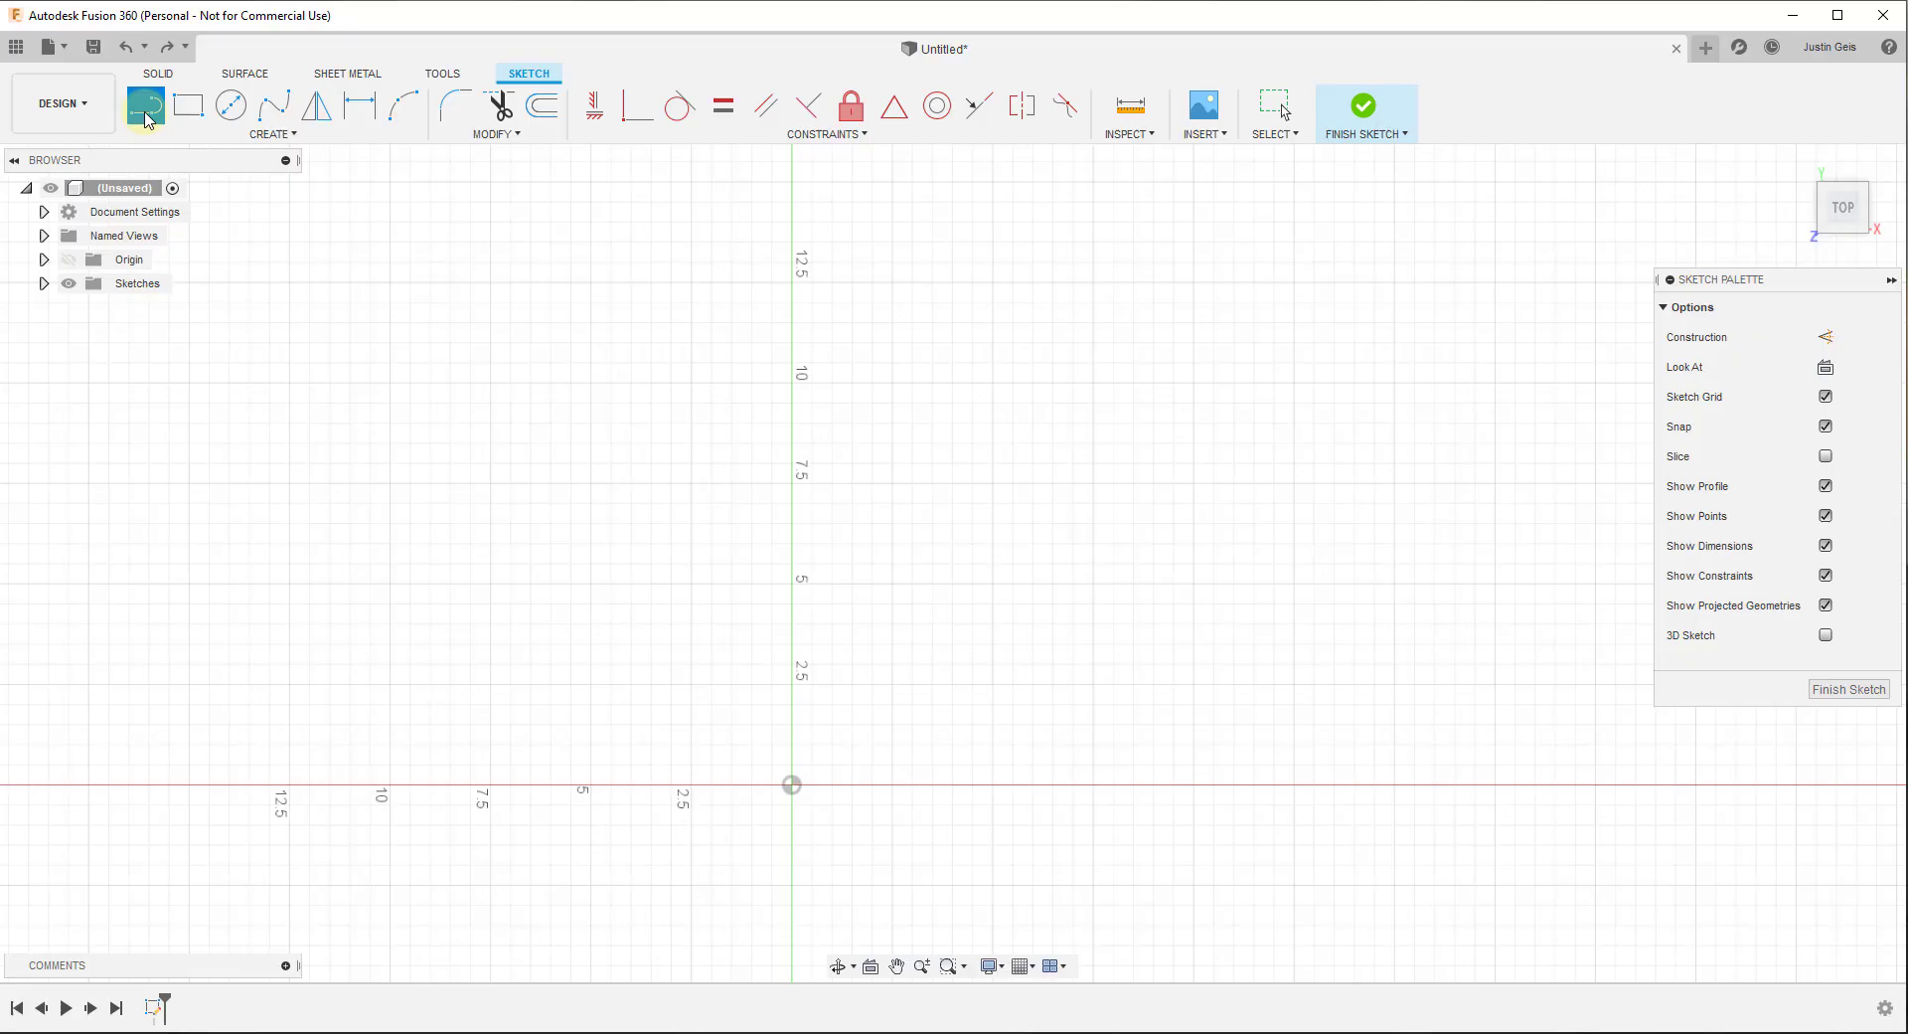
pyautogui.click(792, 785)
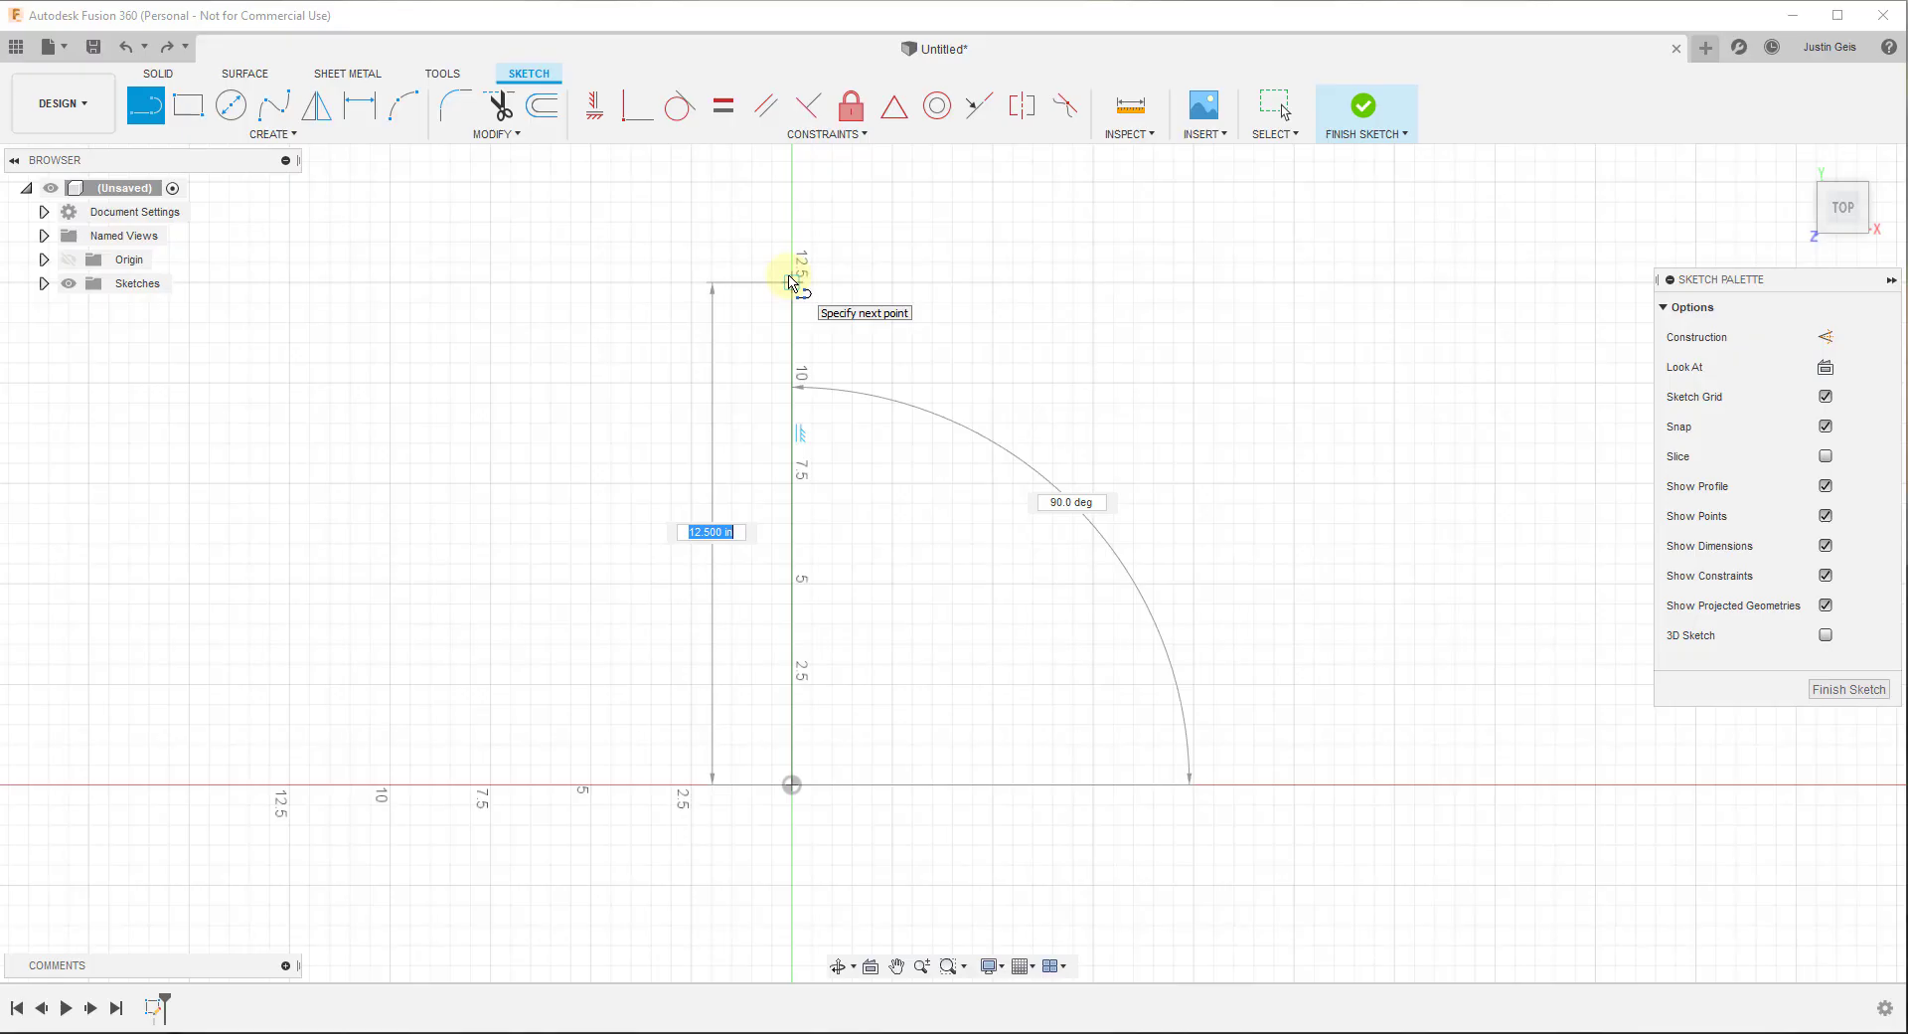
pyautogui.write('12.5')
pyautogui.press('Return')
pyautogui.press('Escape')
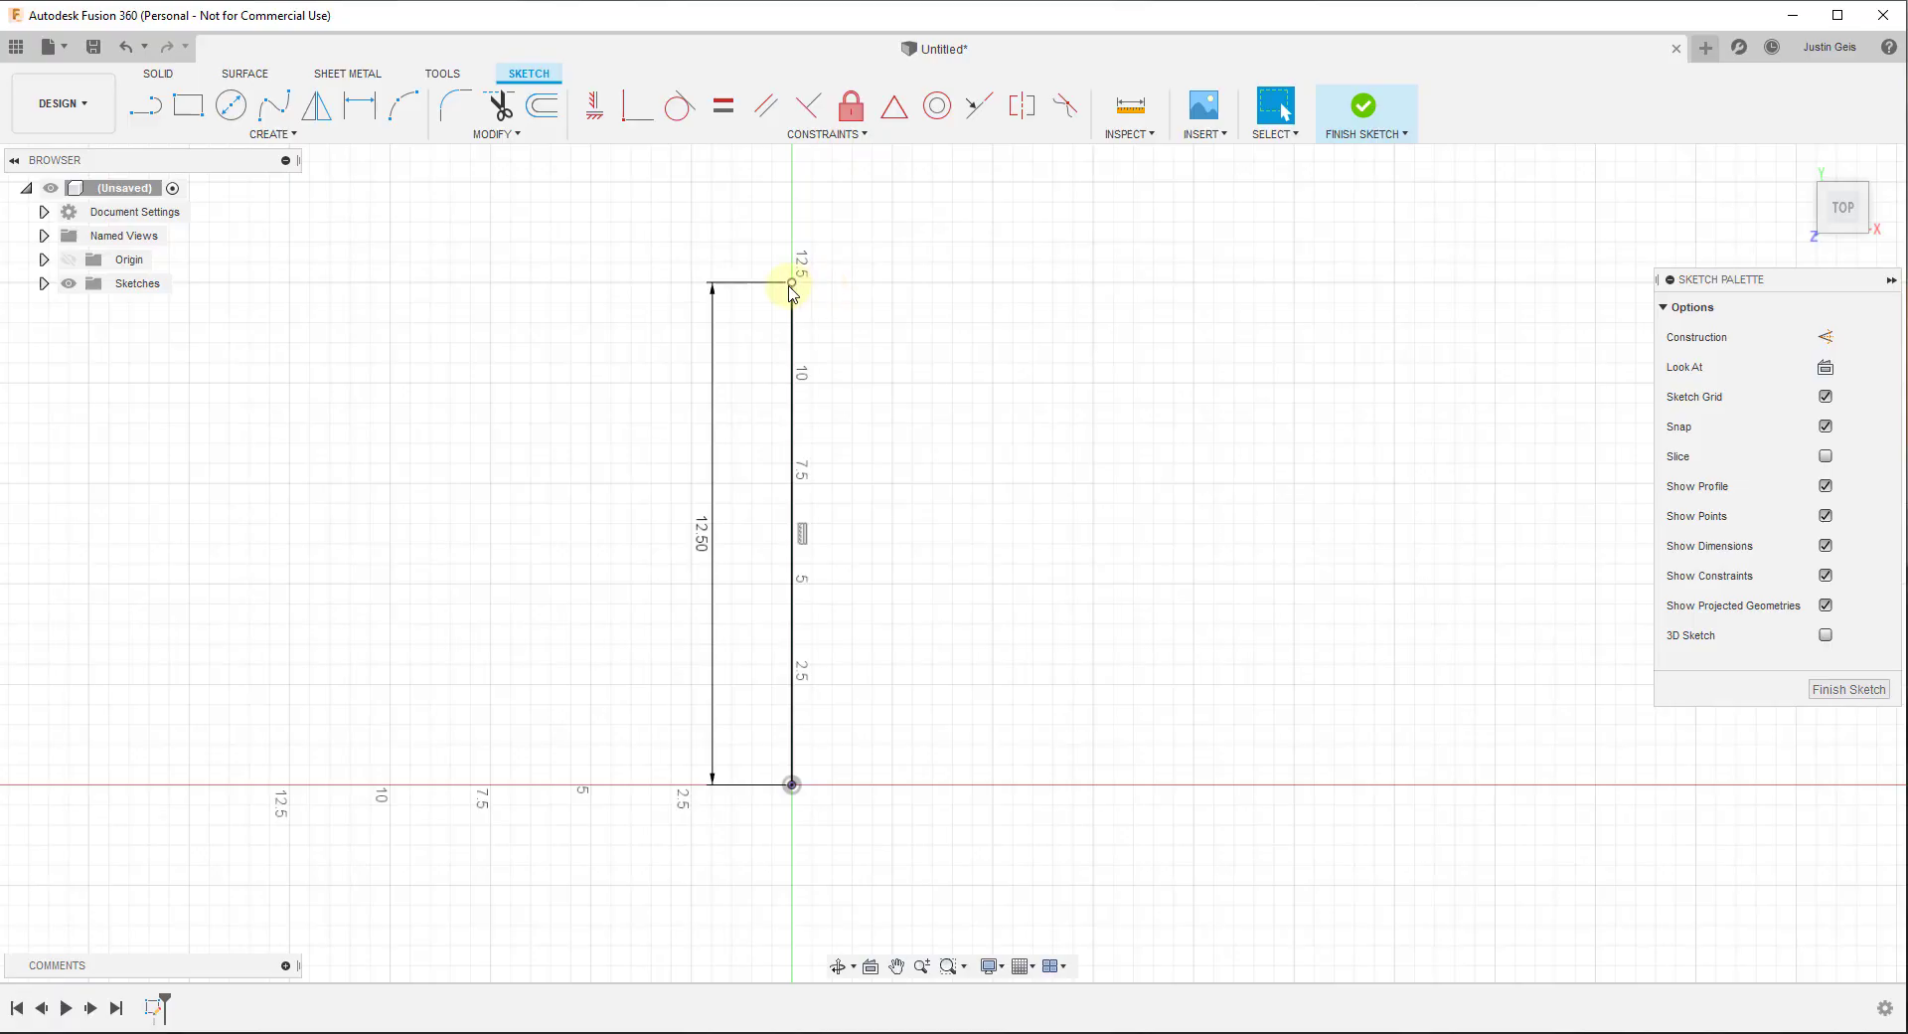
# Draw a 3/4 in horizontal line toward positive X from the upper end of the vertical line
pyautogui.press('l')
pyautogui.click(794, 283)
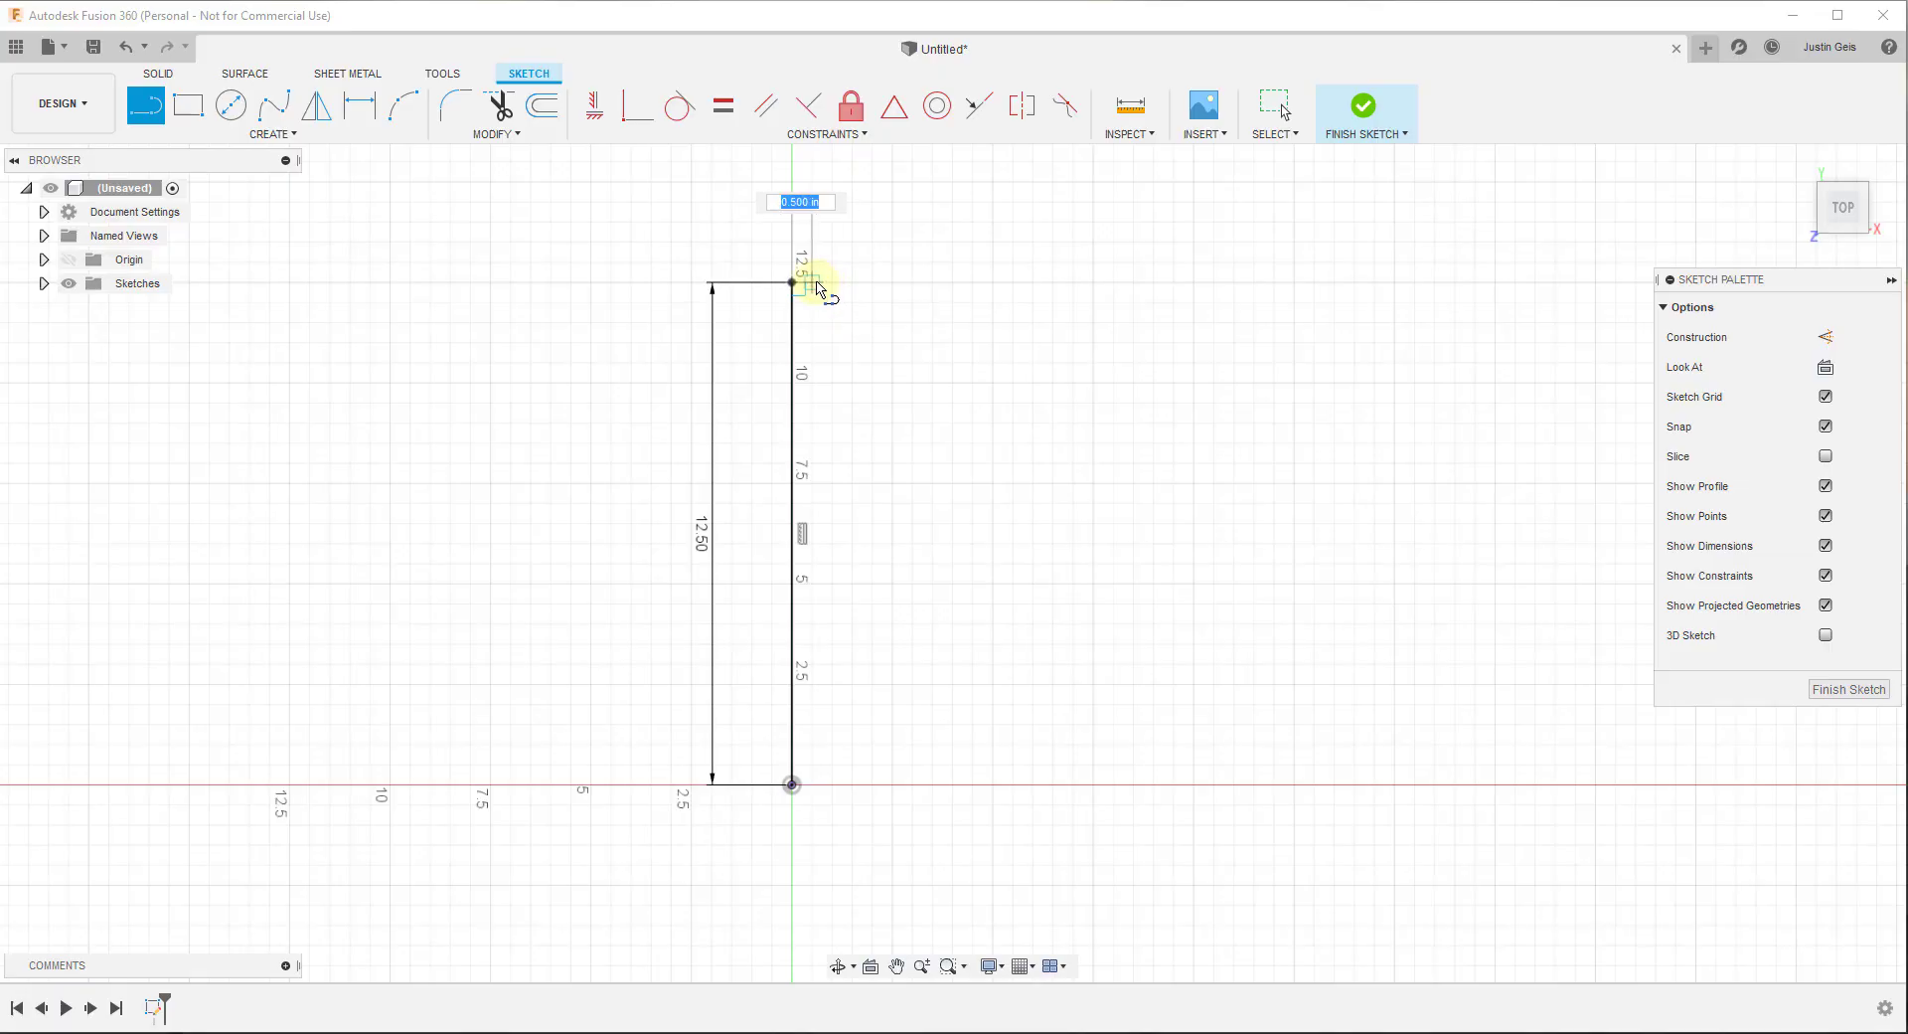
pyautogui.scroll(5, 827, 290)
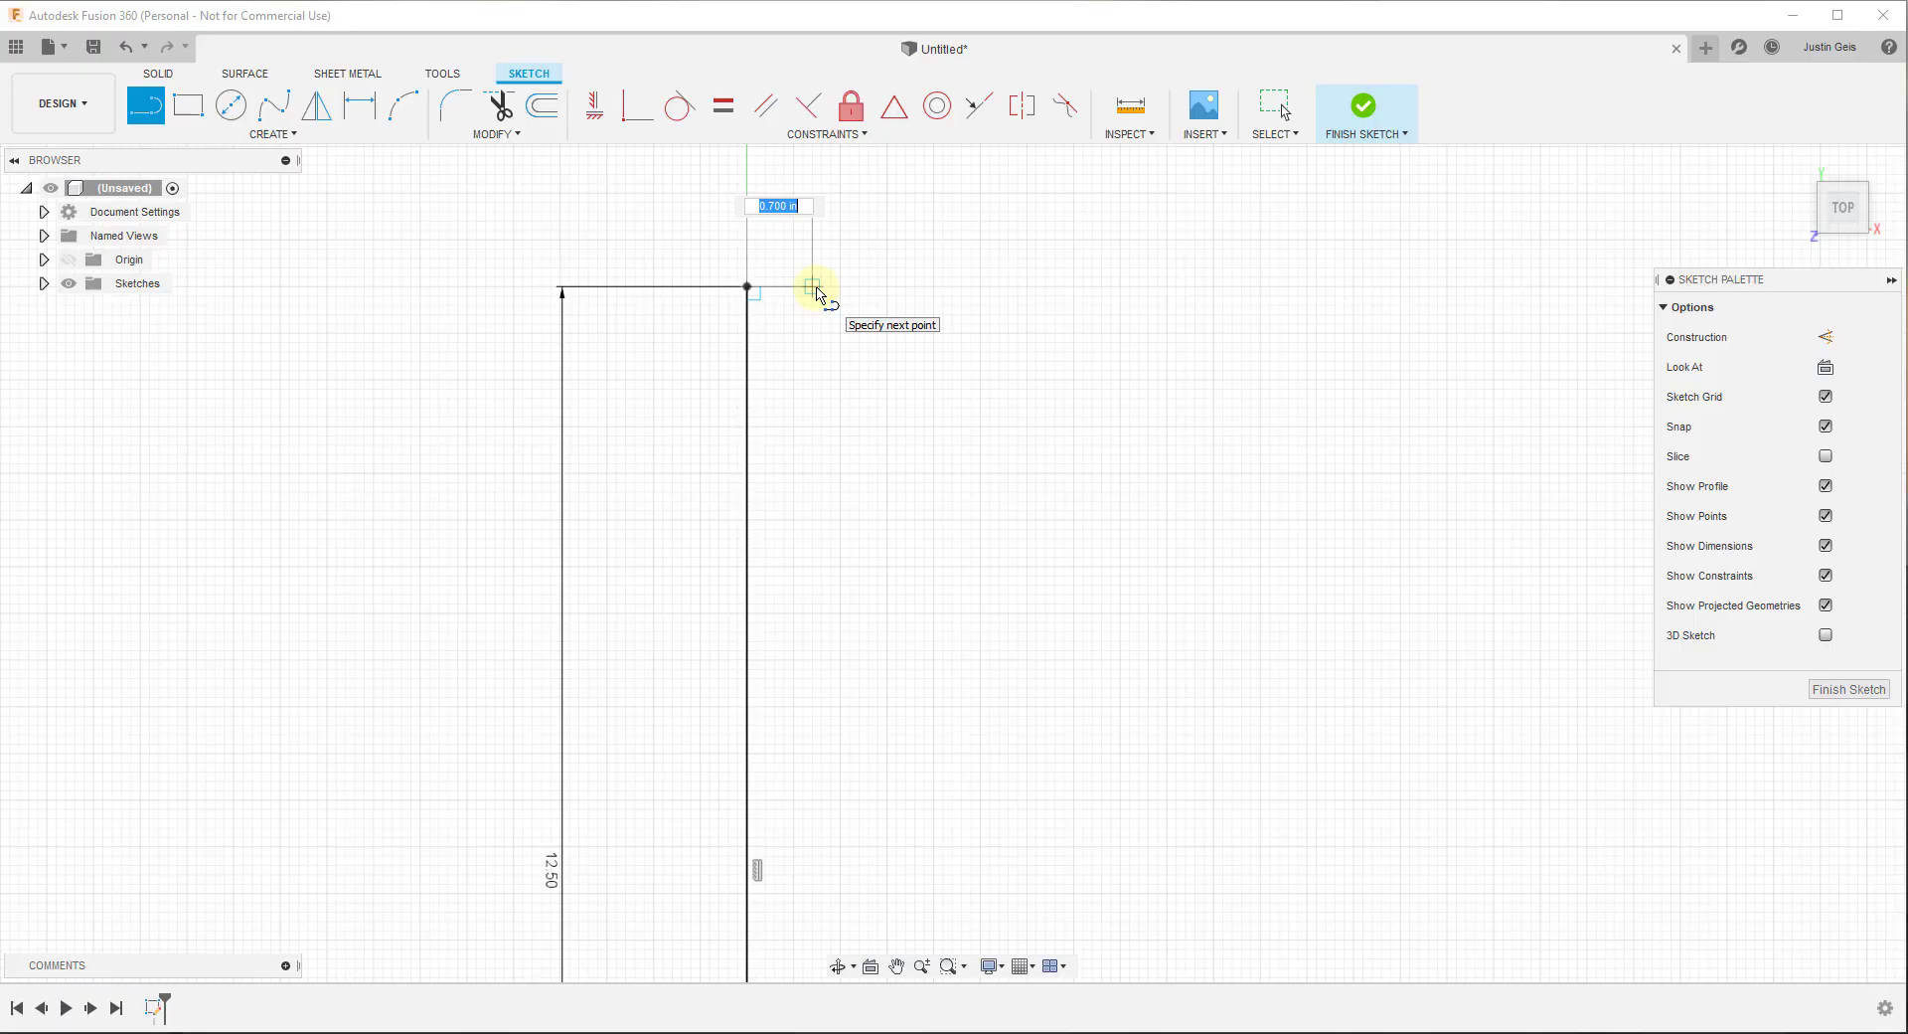
pyautogui.write('3/4')
pyautogui.press('Tab')
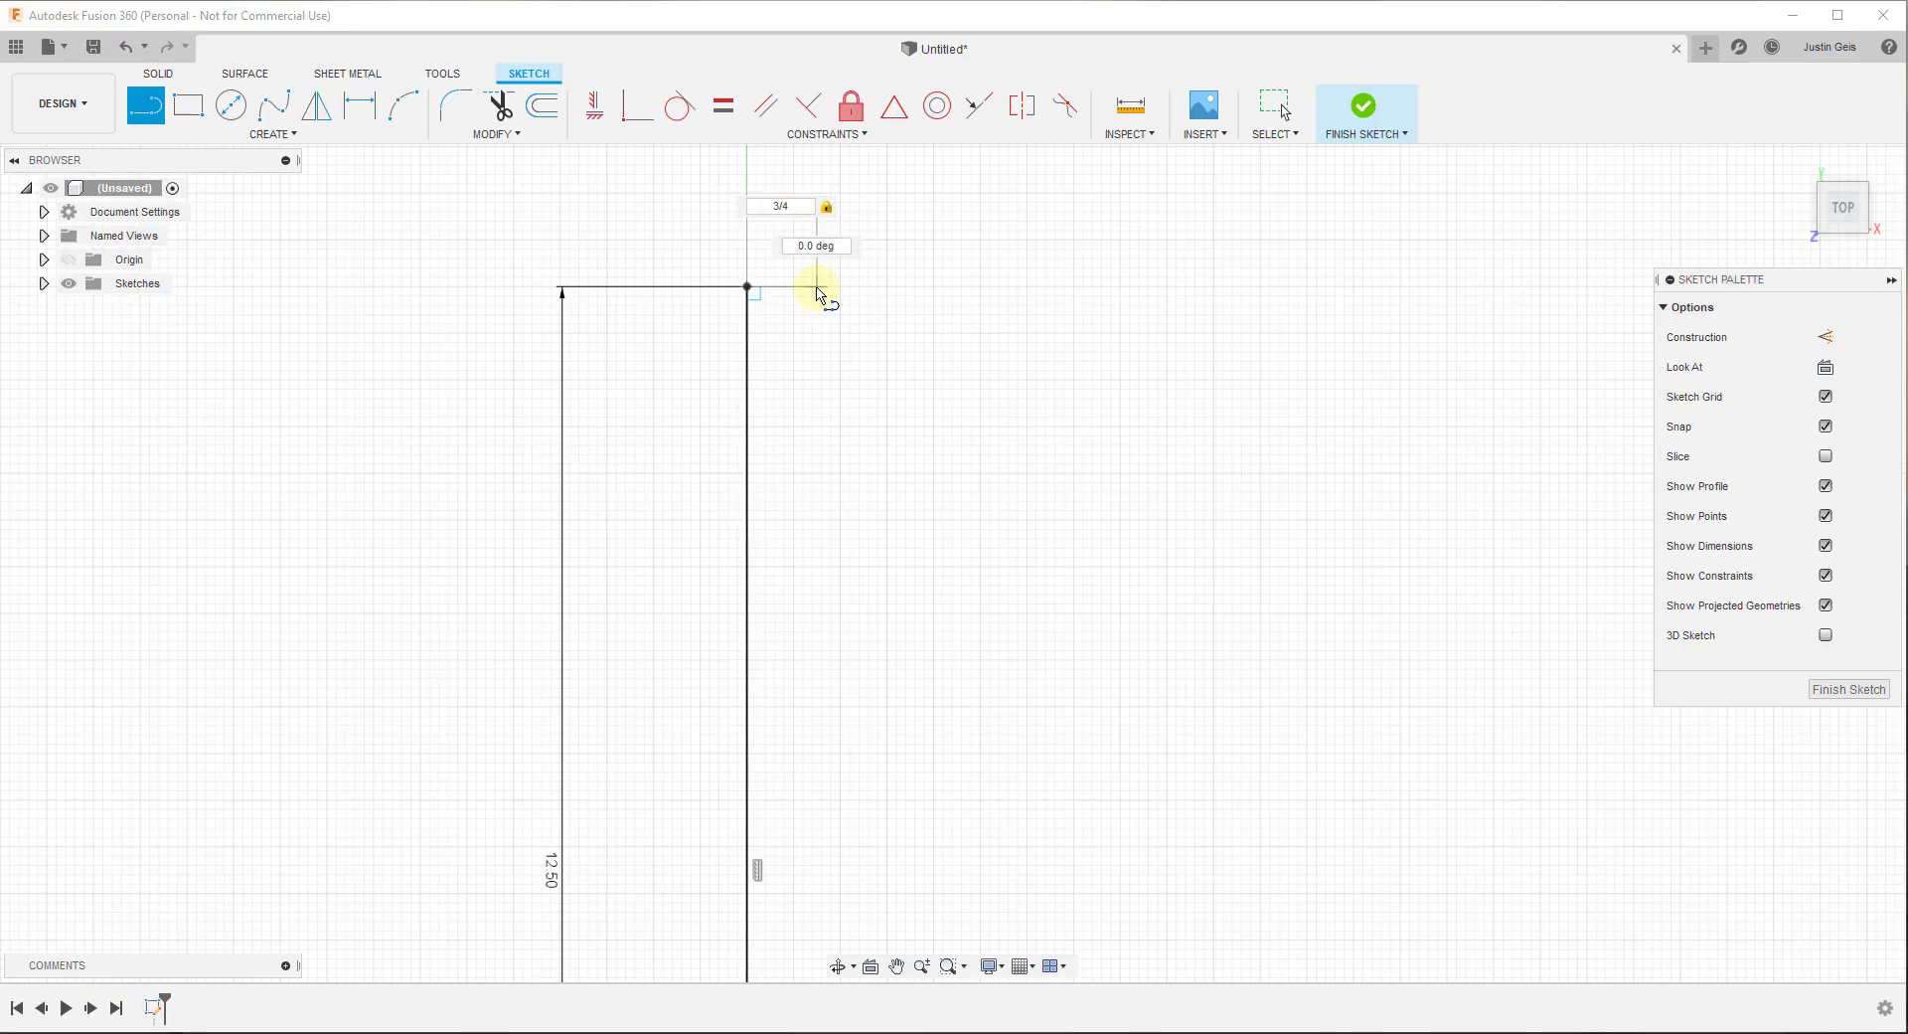
pyautogui.press('Return')
pyautogui.press('Escape')
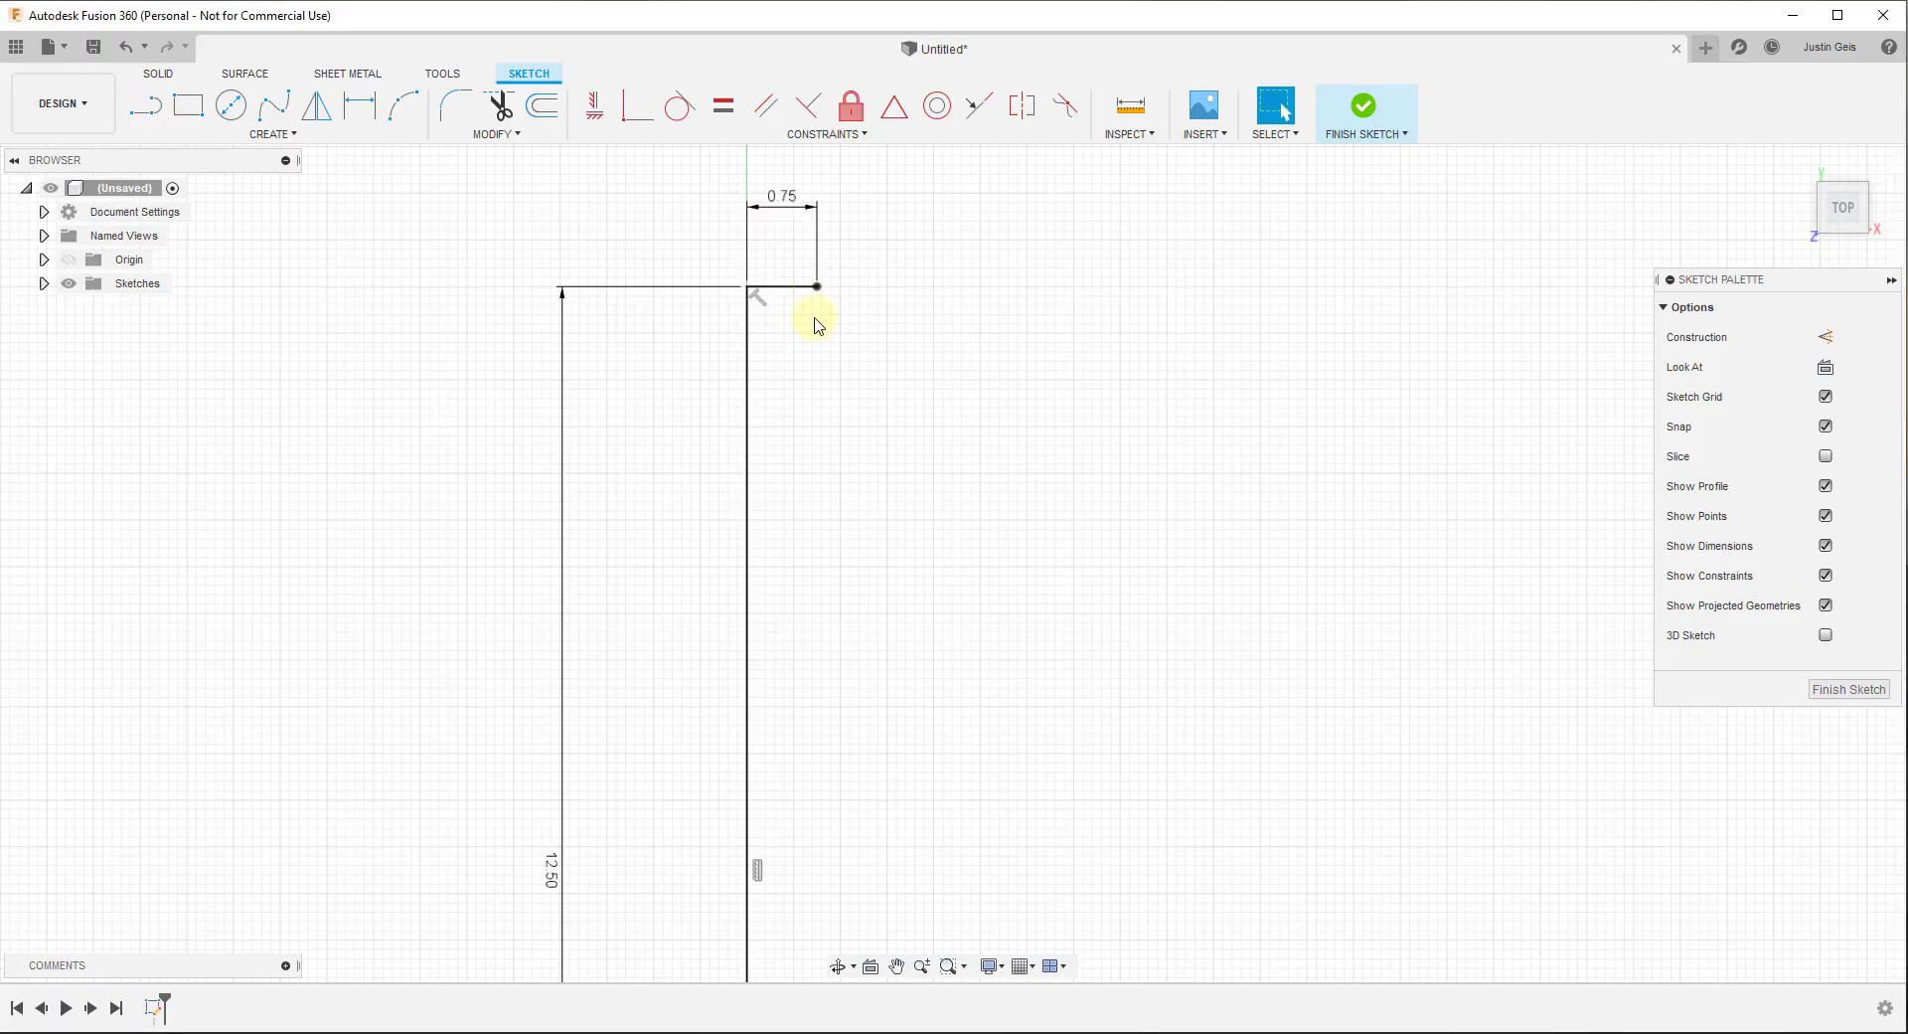
# Close the rectangle with a second long edge and a short edge back to the origin, and finish the sketch
pyautogui.press('l')
pyautogui.click(817, 286)
pyautogui.scroll(-5, 817, 289)
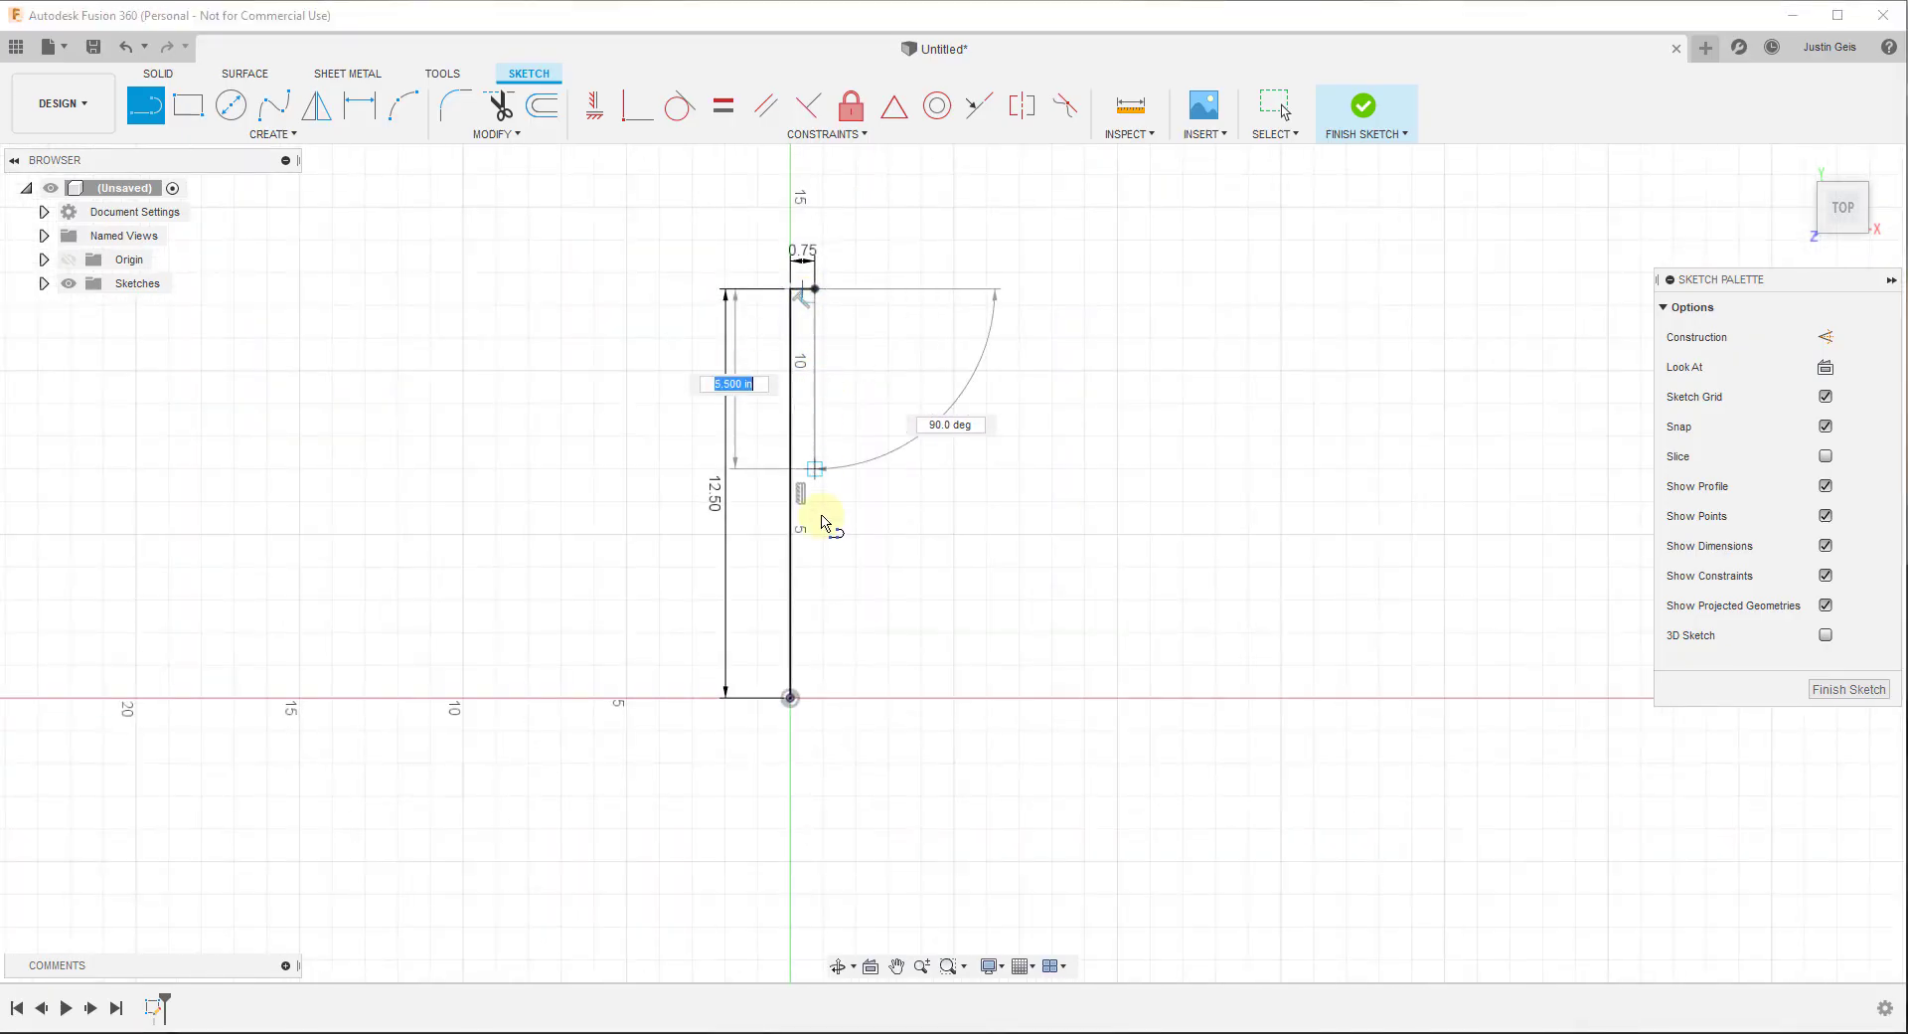
pyautogui.click(815, 696)
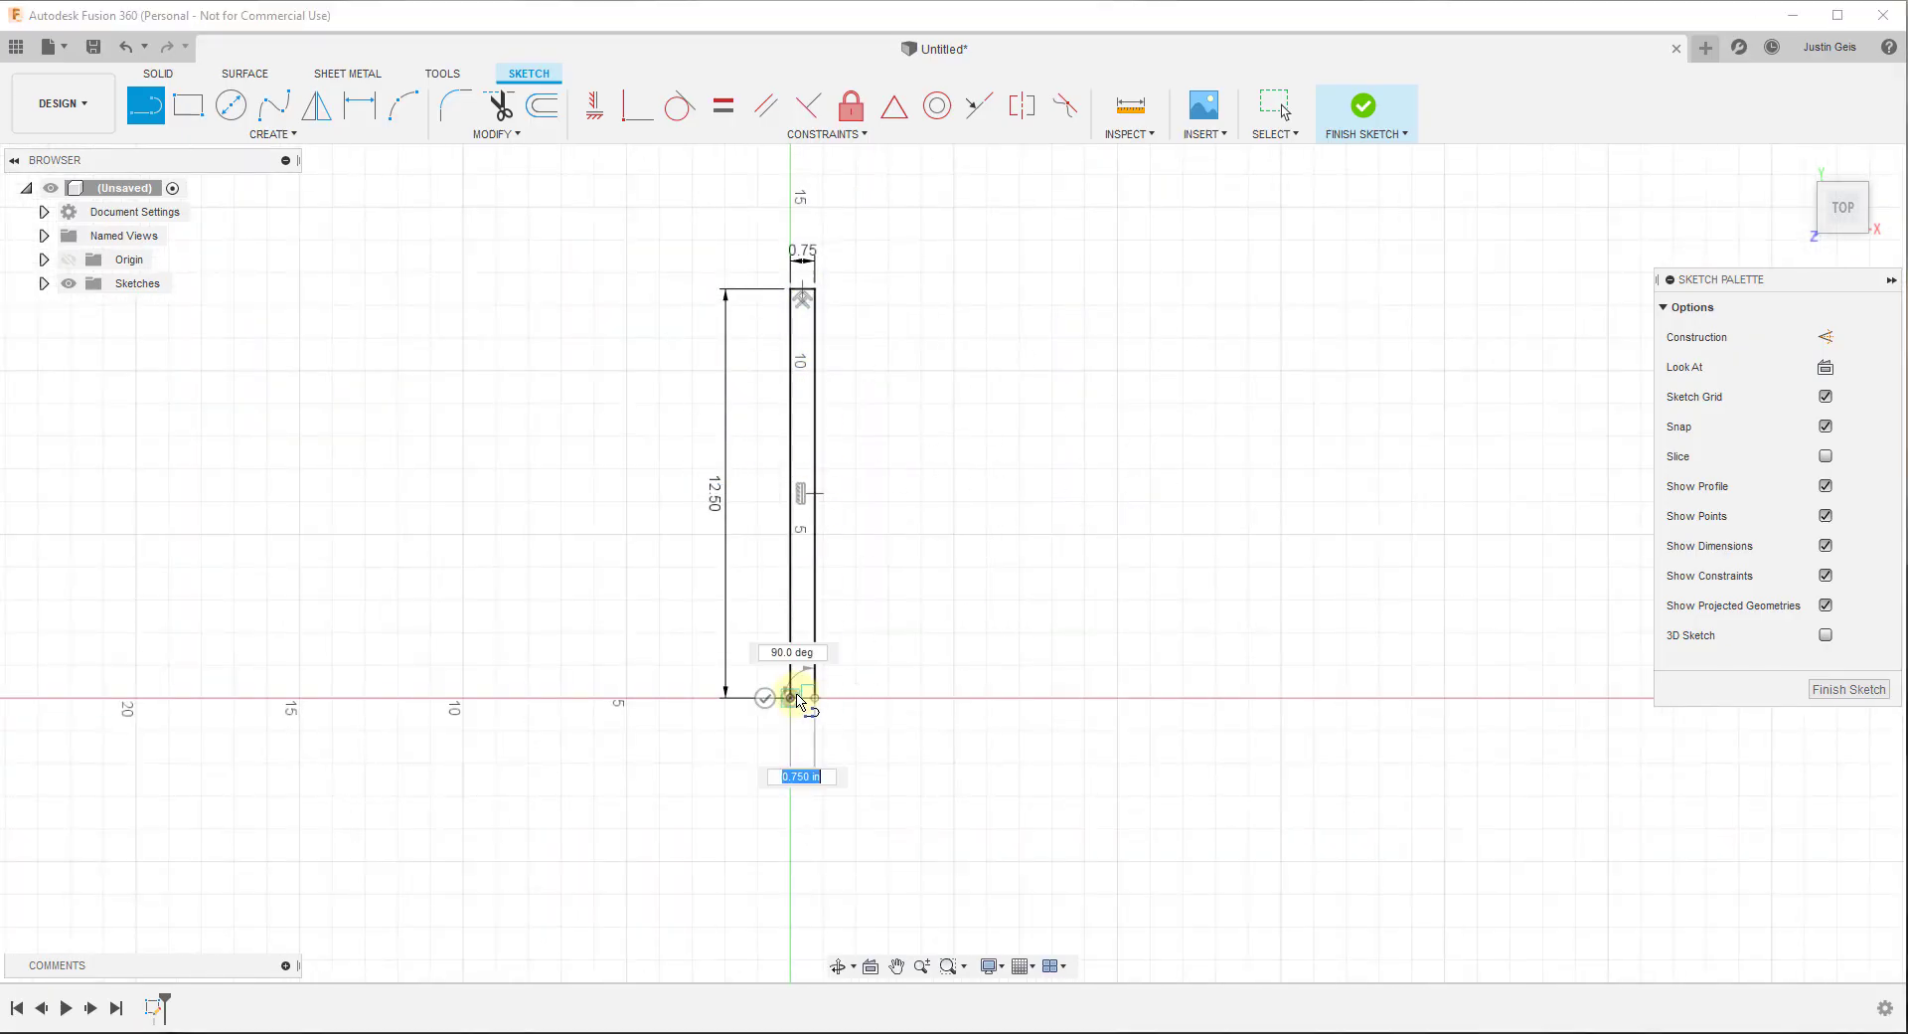
pyautogui.click(792, 696)
pyautogui.scroll(2, 885, 435)
pyautogui.scroll(-2, 554, 569)
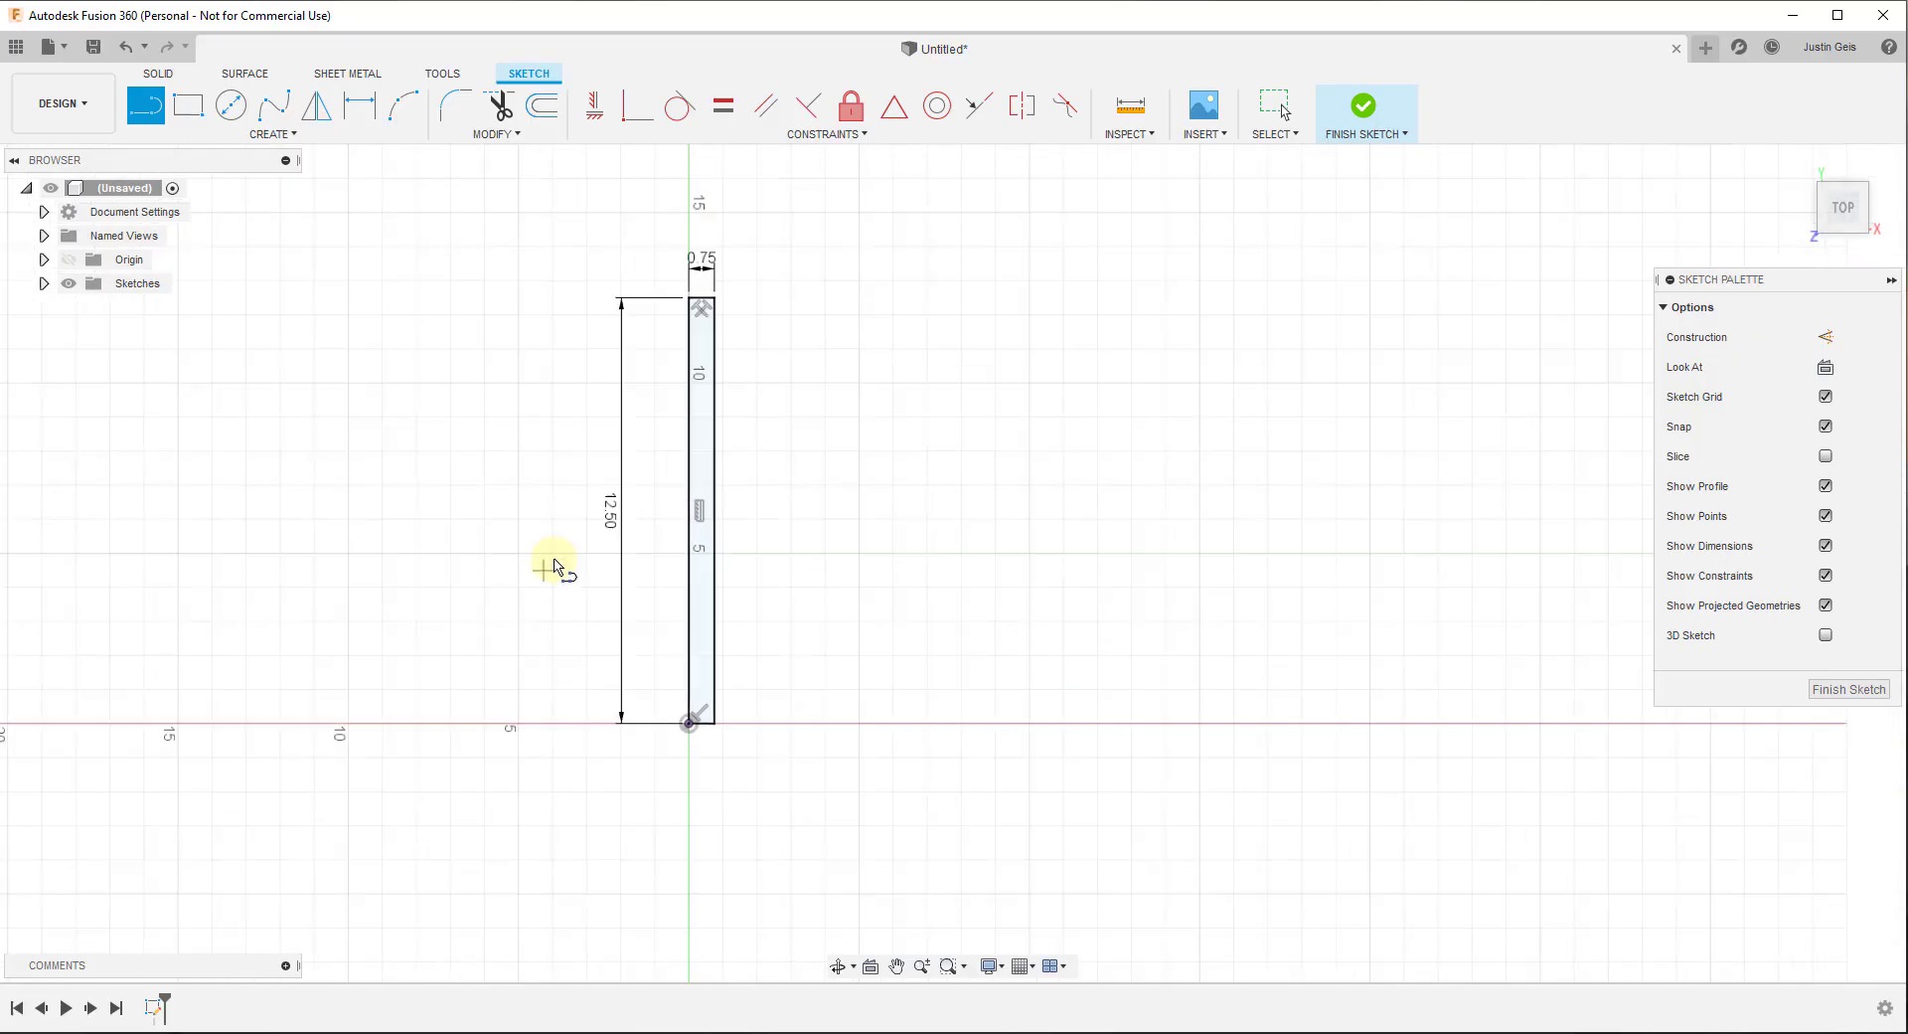
pyautogui.scroll(2, 653, 459)
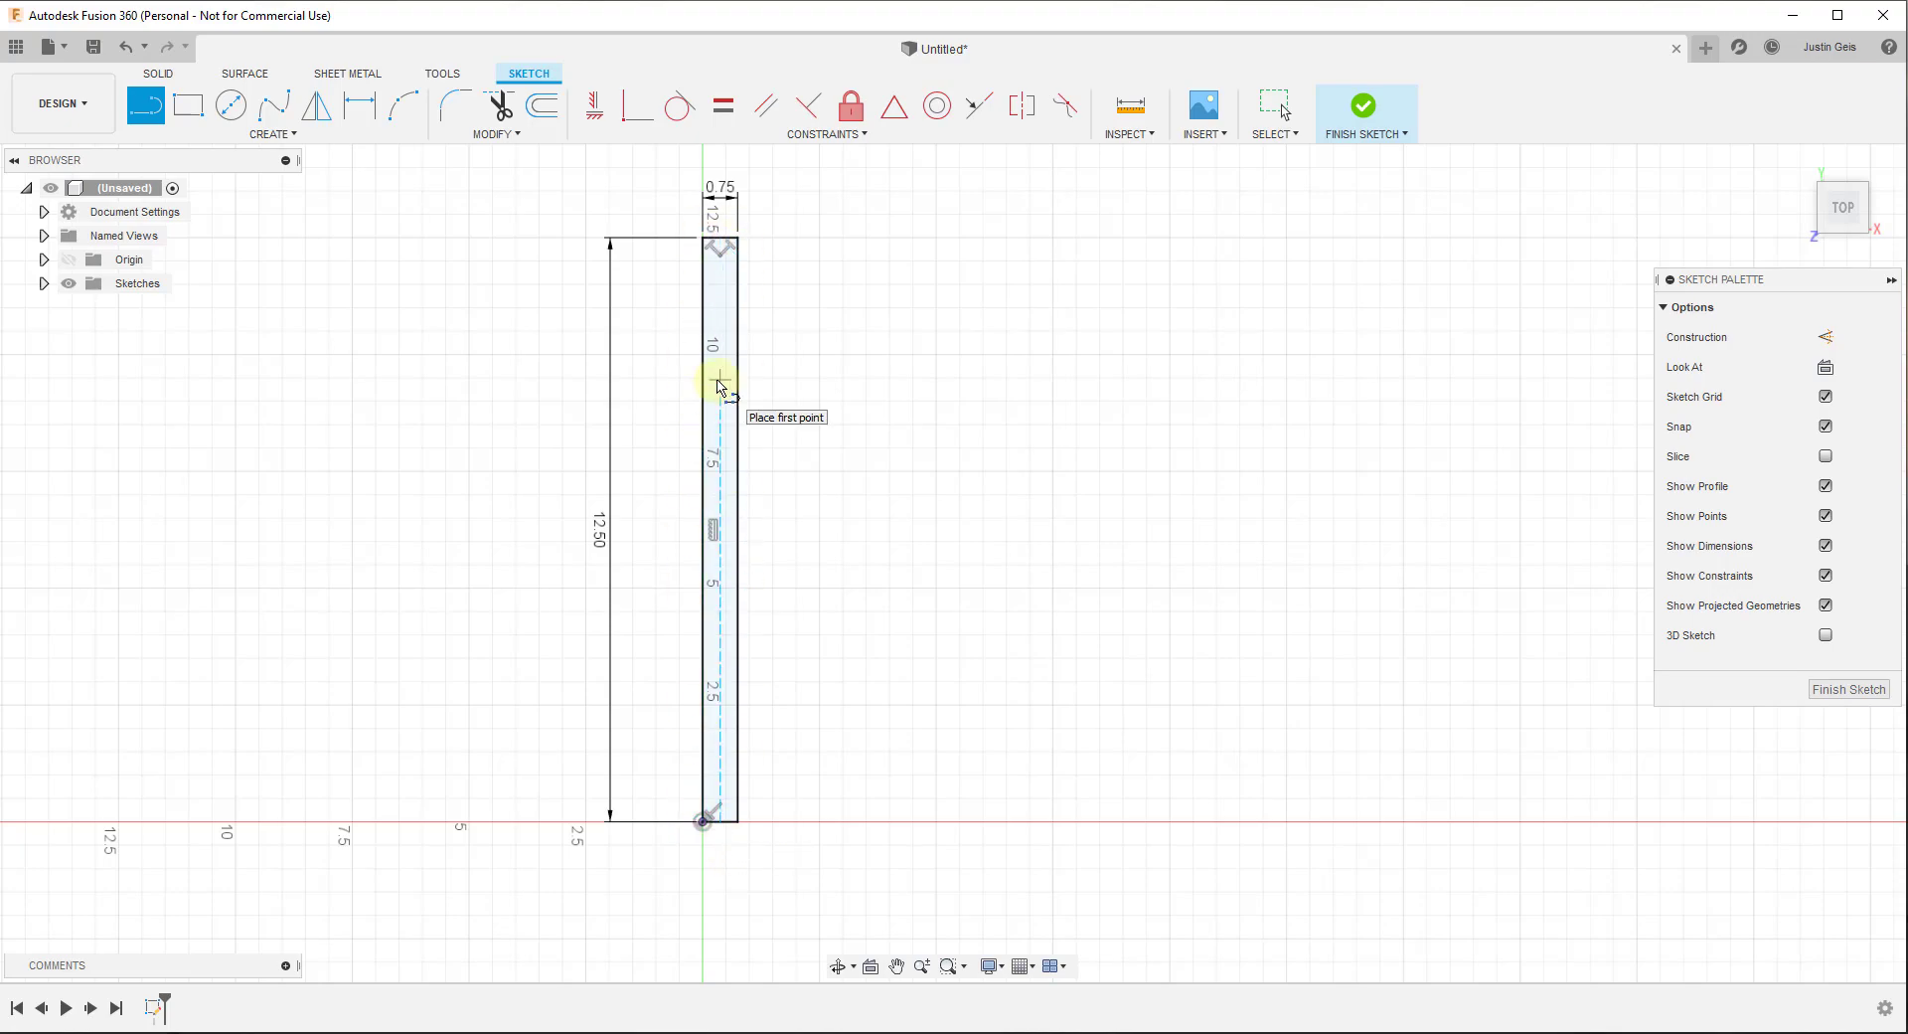
pyautogui.click(1363, 108)
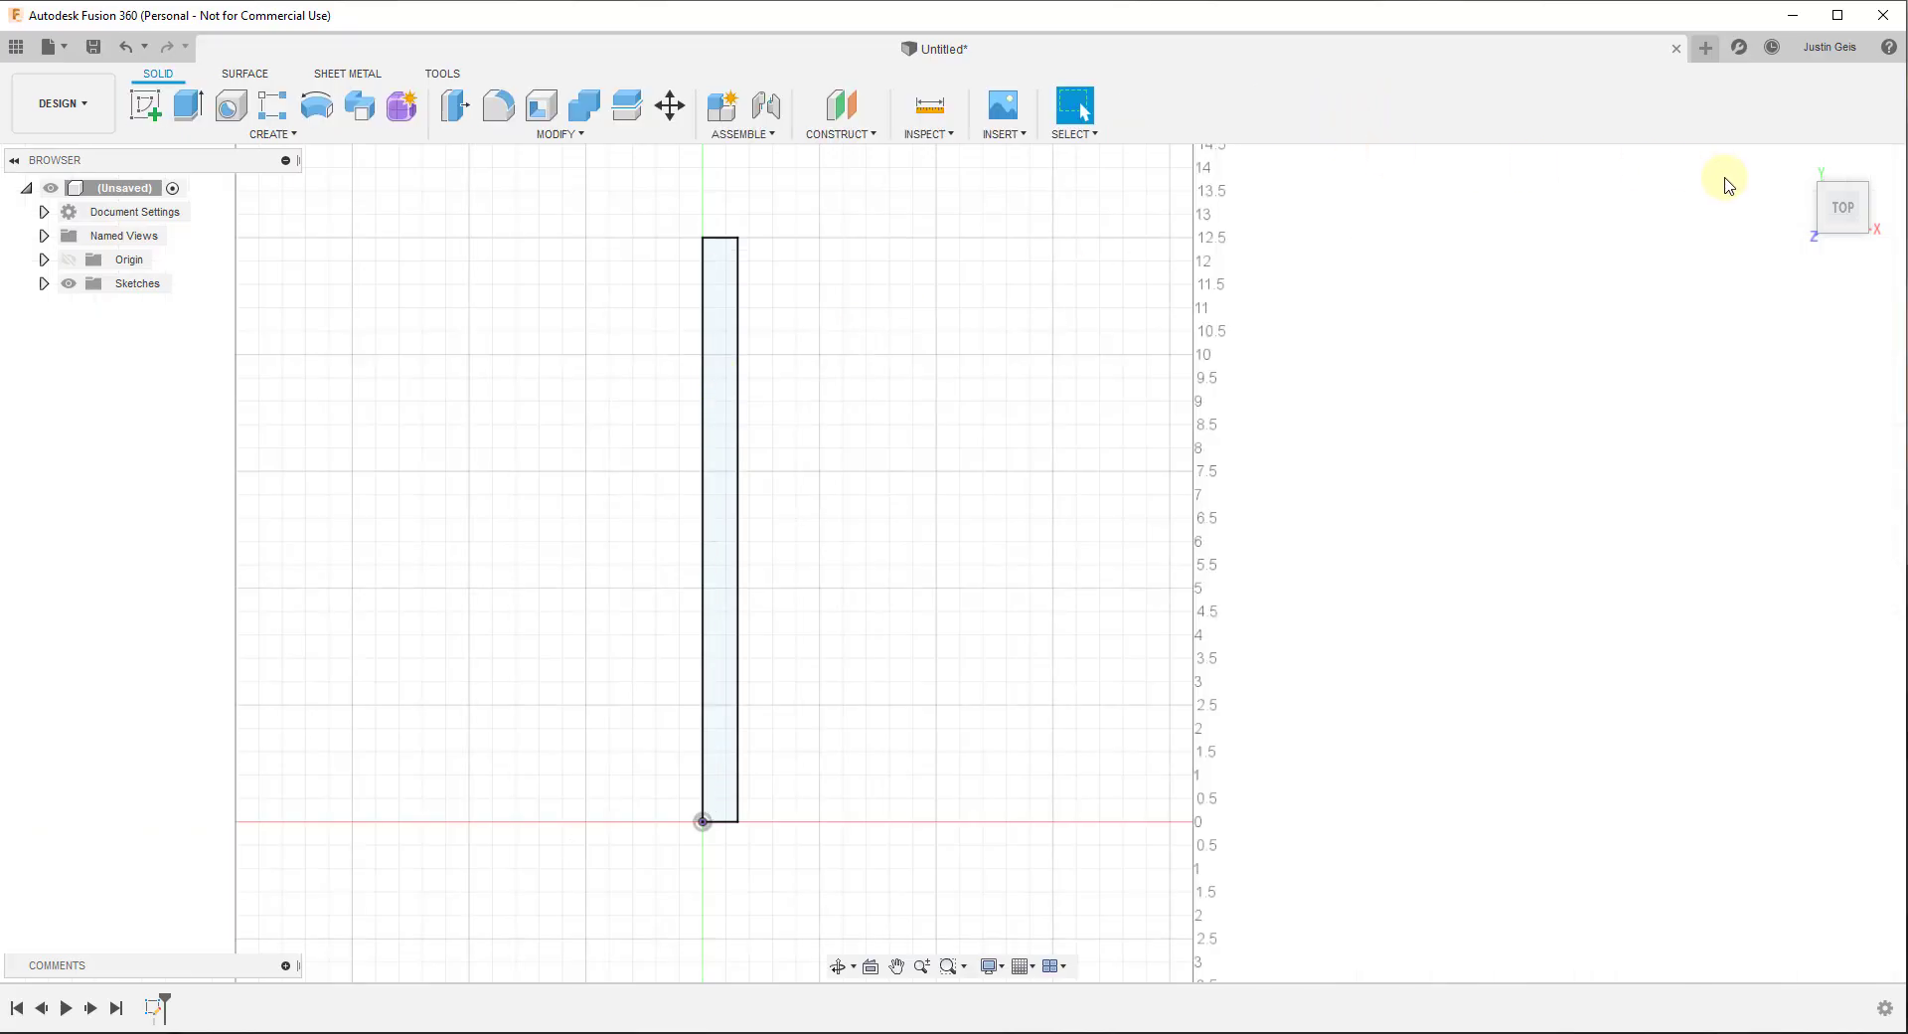
# Extrude the rectangular profile 55 in upward as a new body
pyautogui.click(1800, 162)
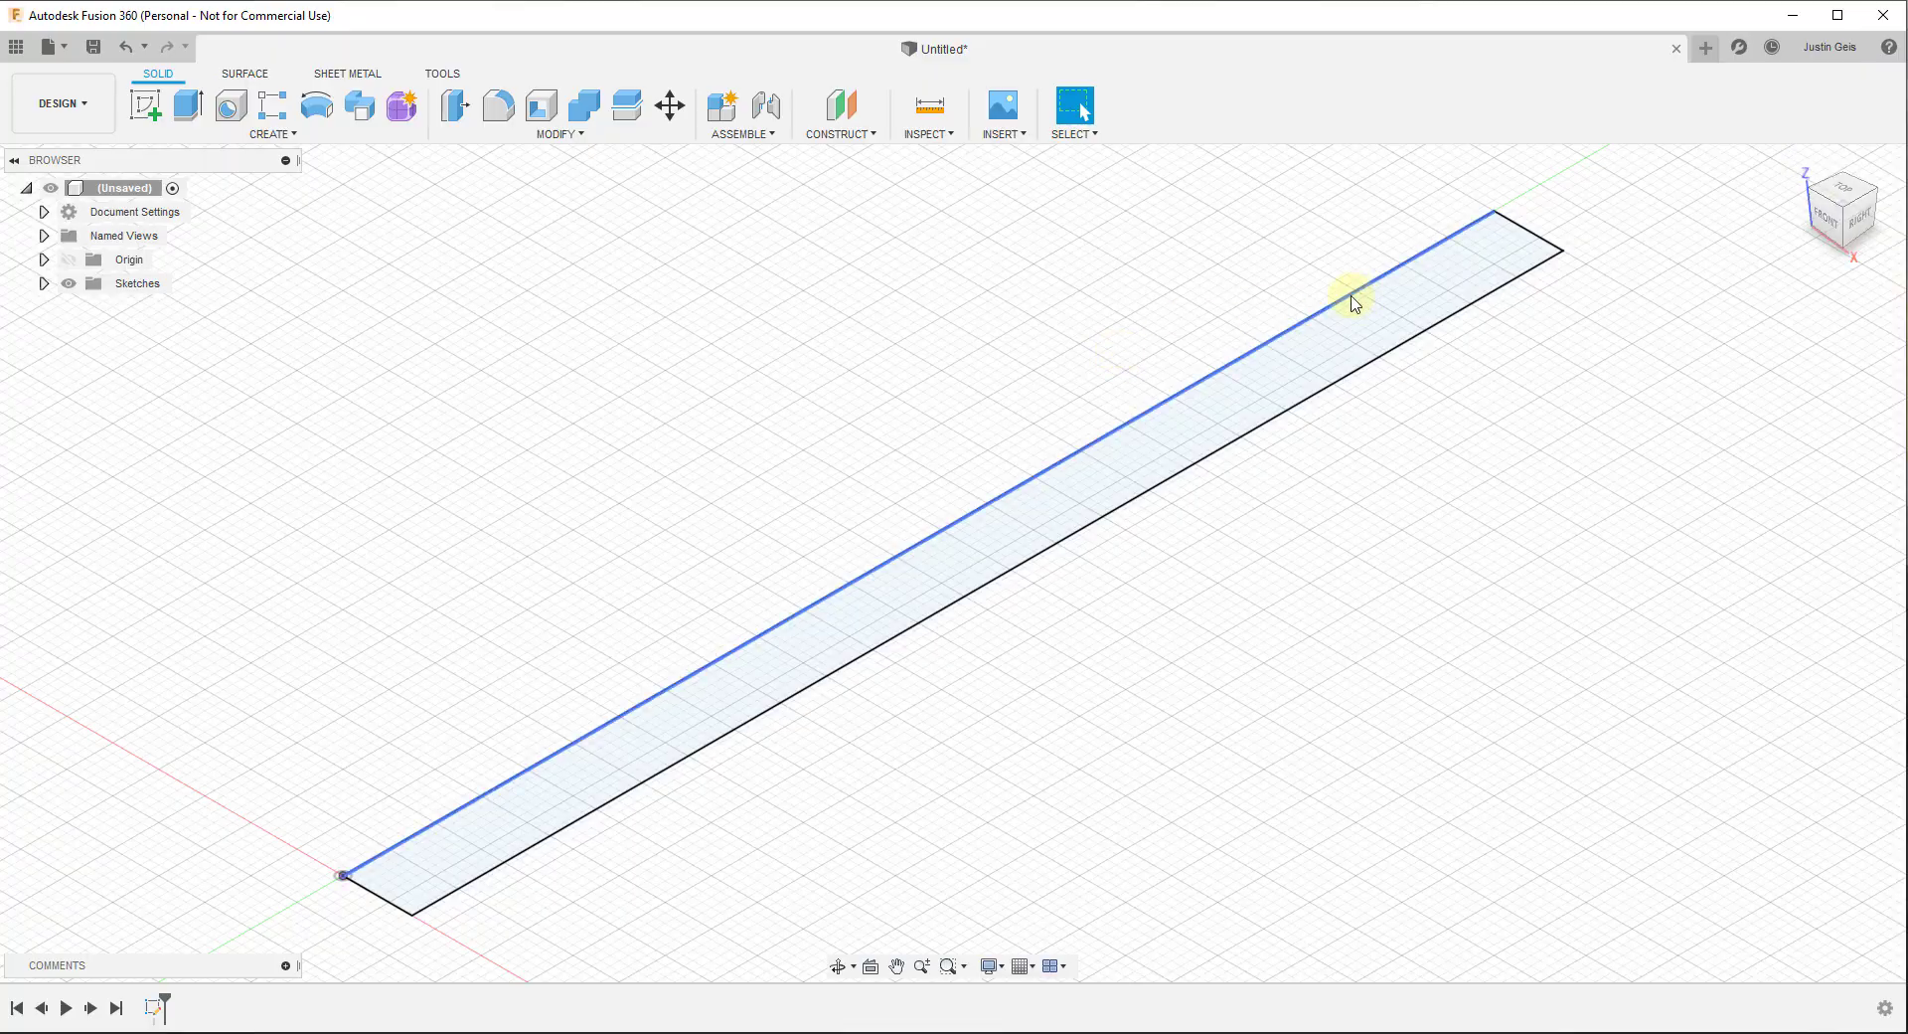
pyautogui.scroll(-8, 1153, 444)
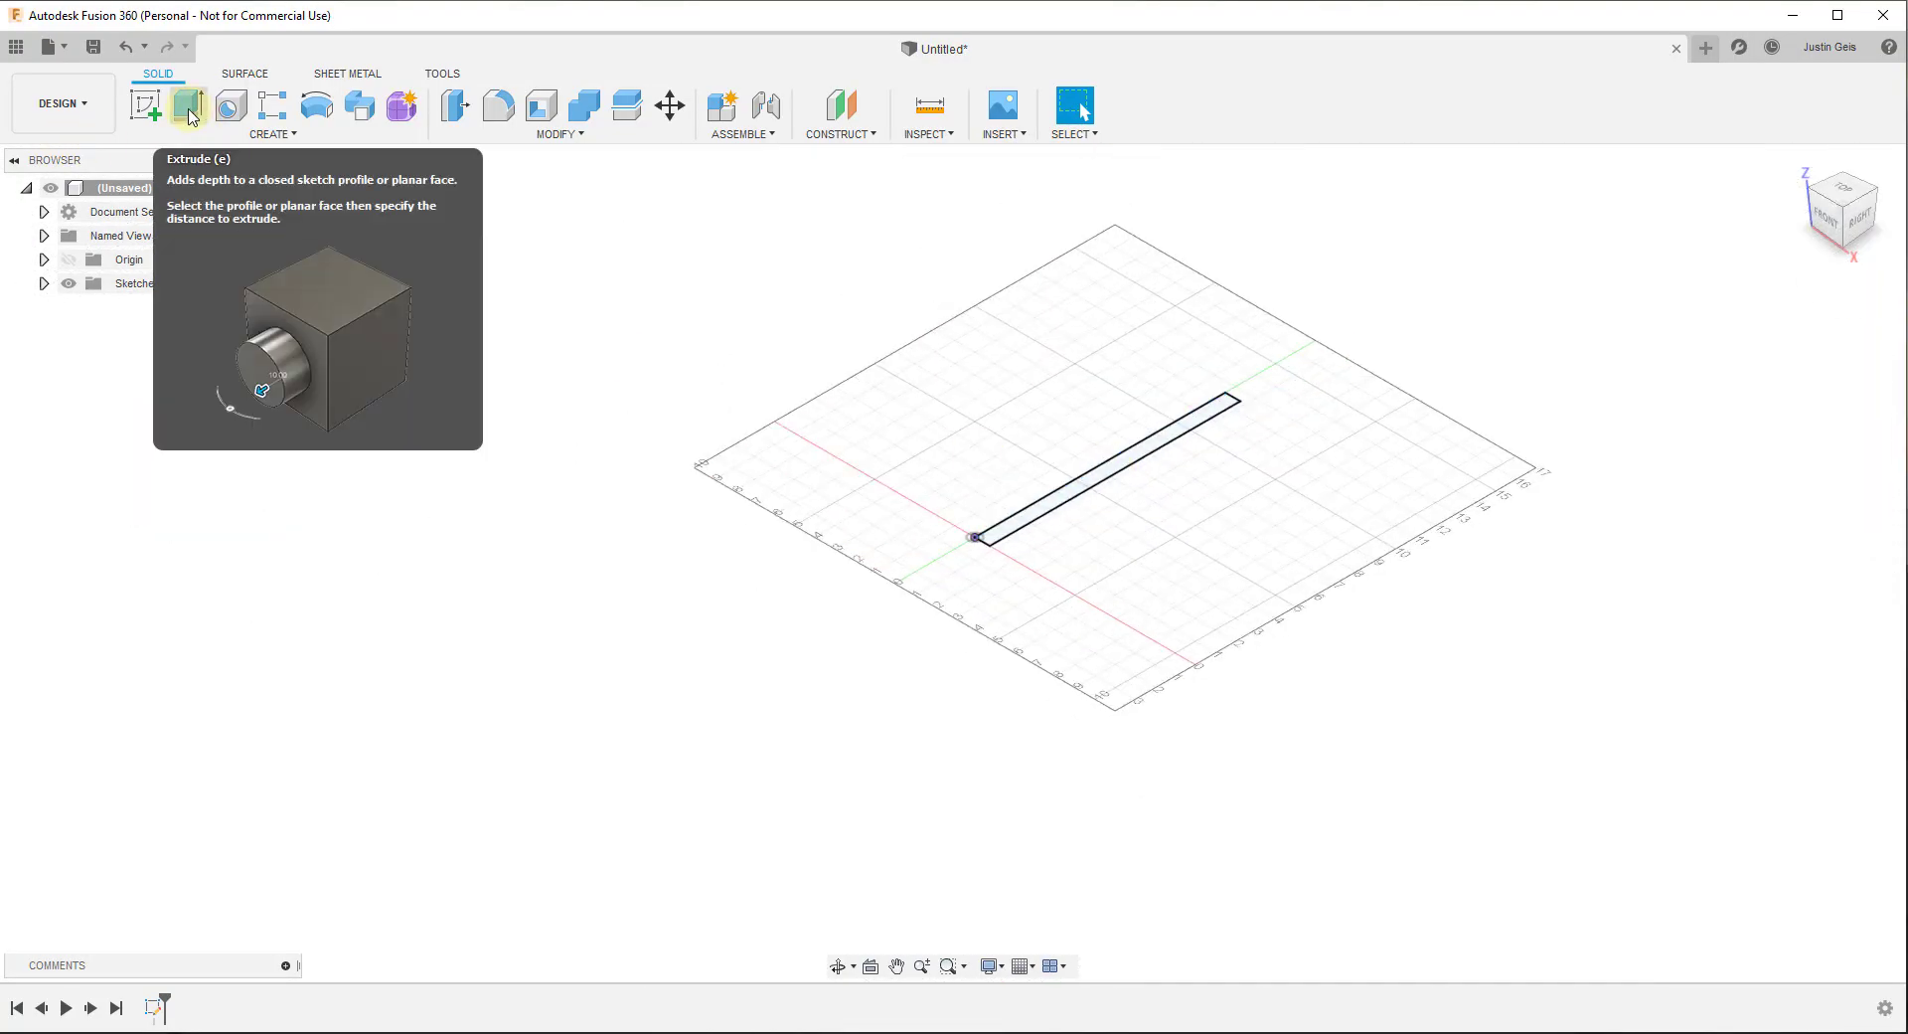
pyautogui.click(189, 107)
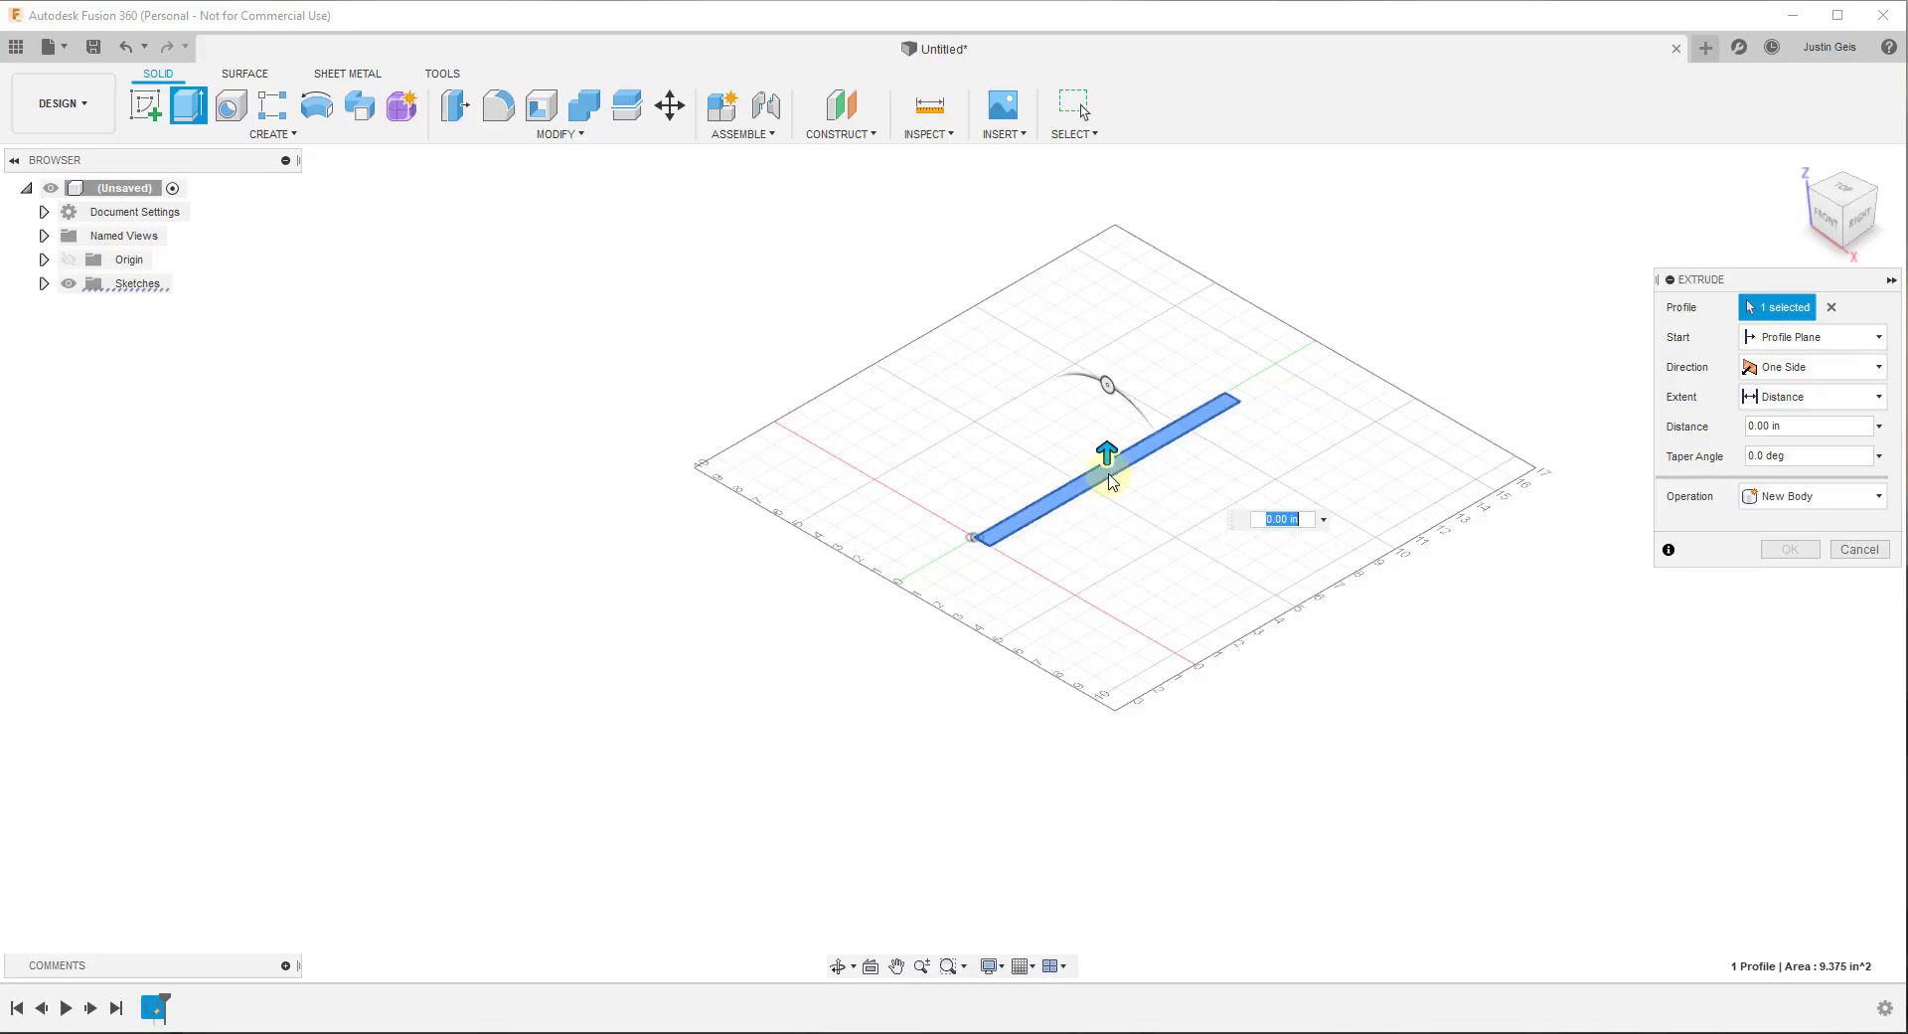
pyautogui.moveTo(1105, 449); pyautogui.dragTo(1146, 375)
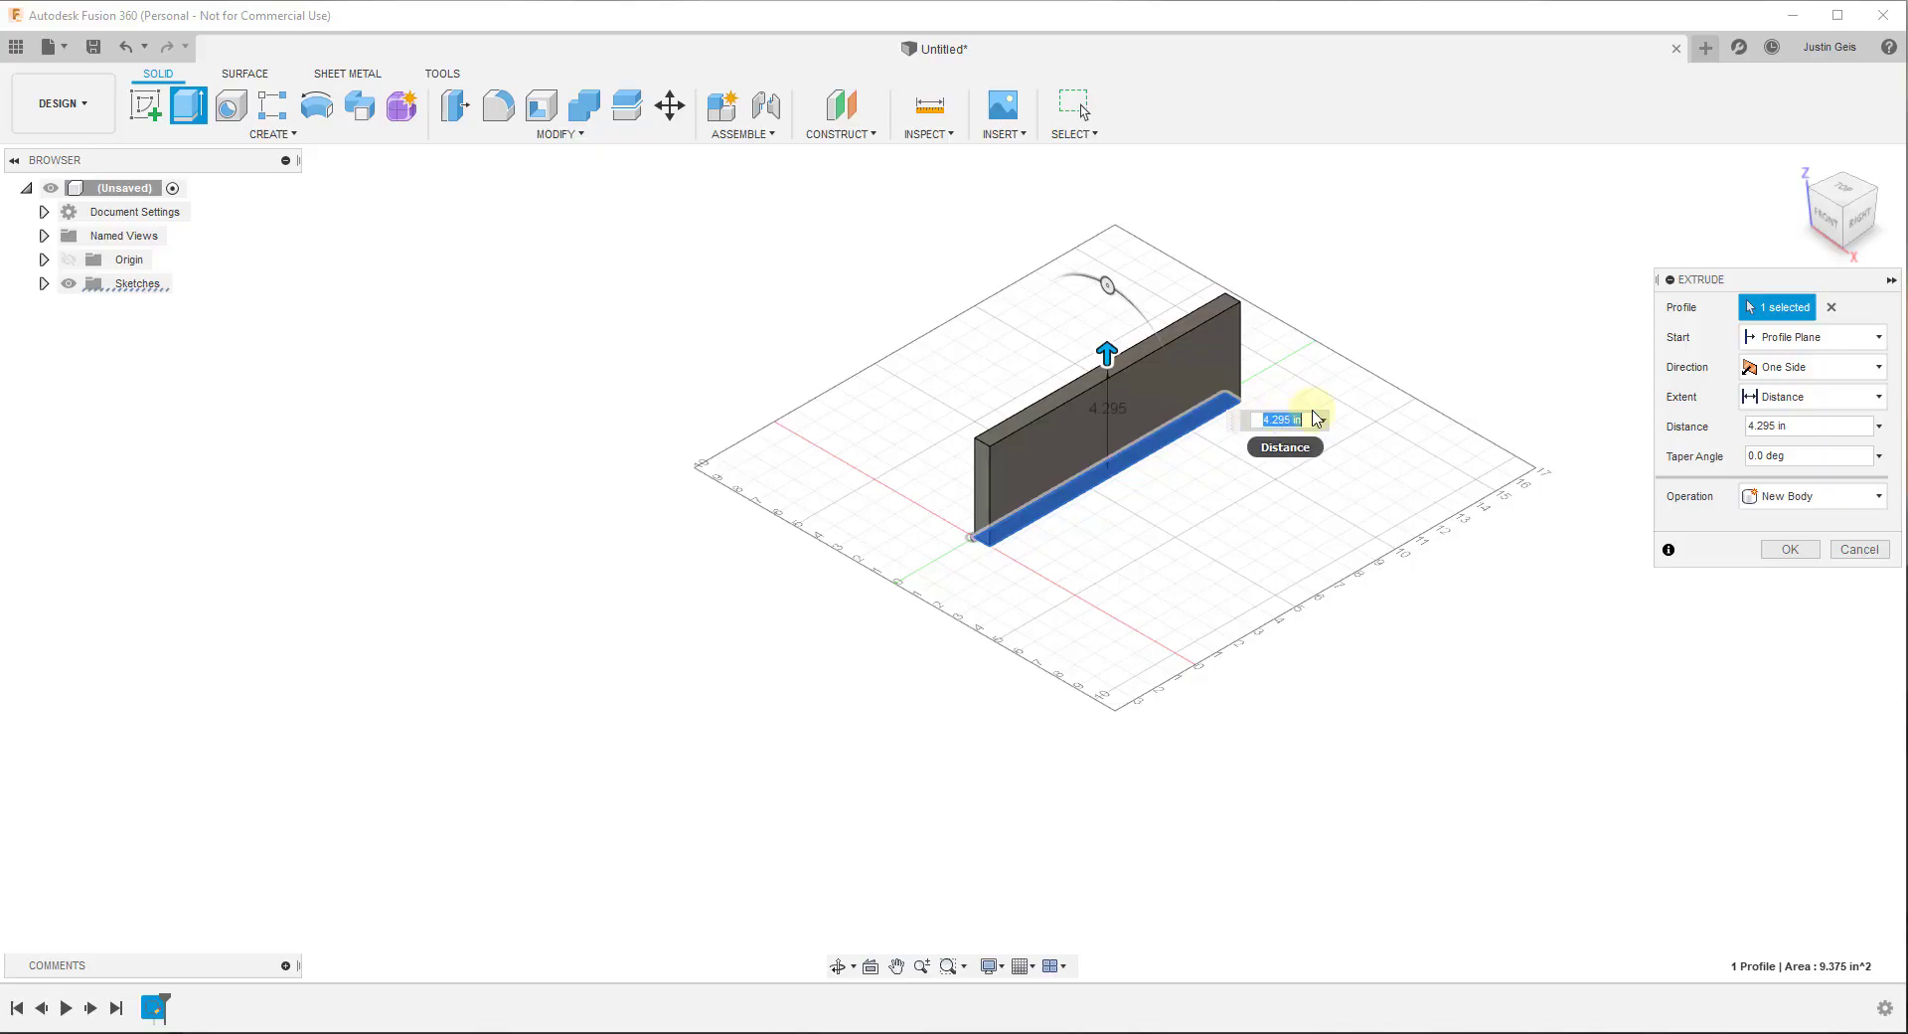
pyautogui.click(1831, 307)
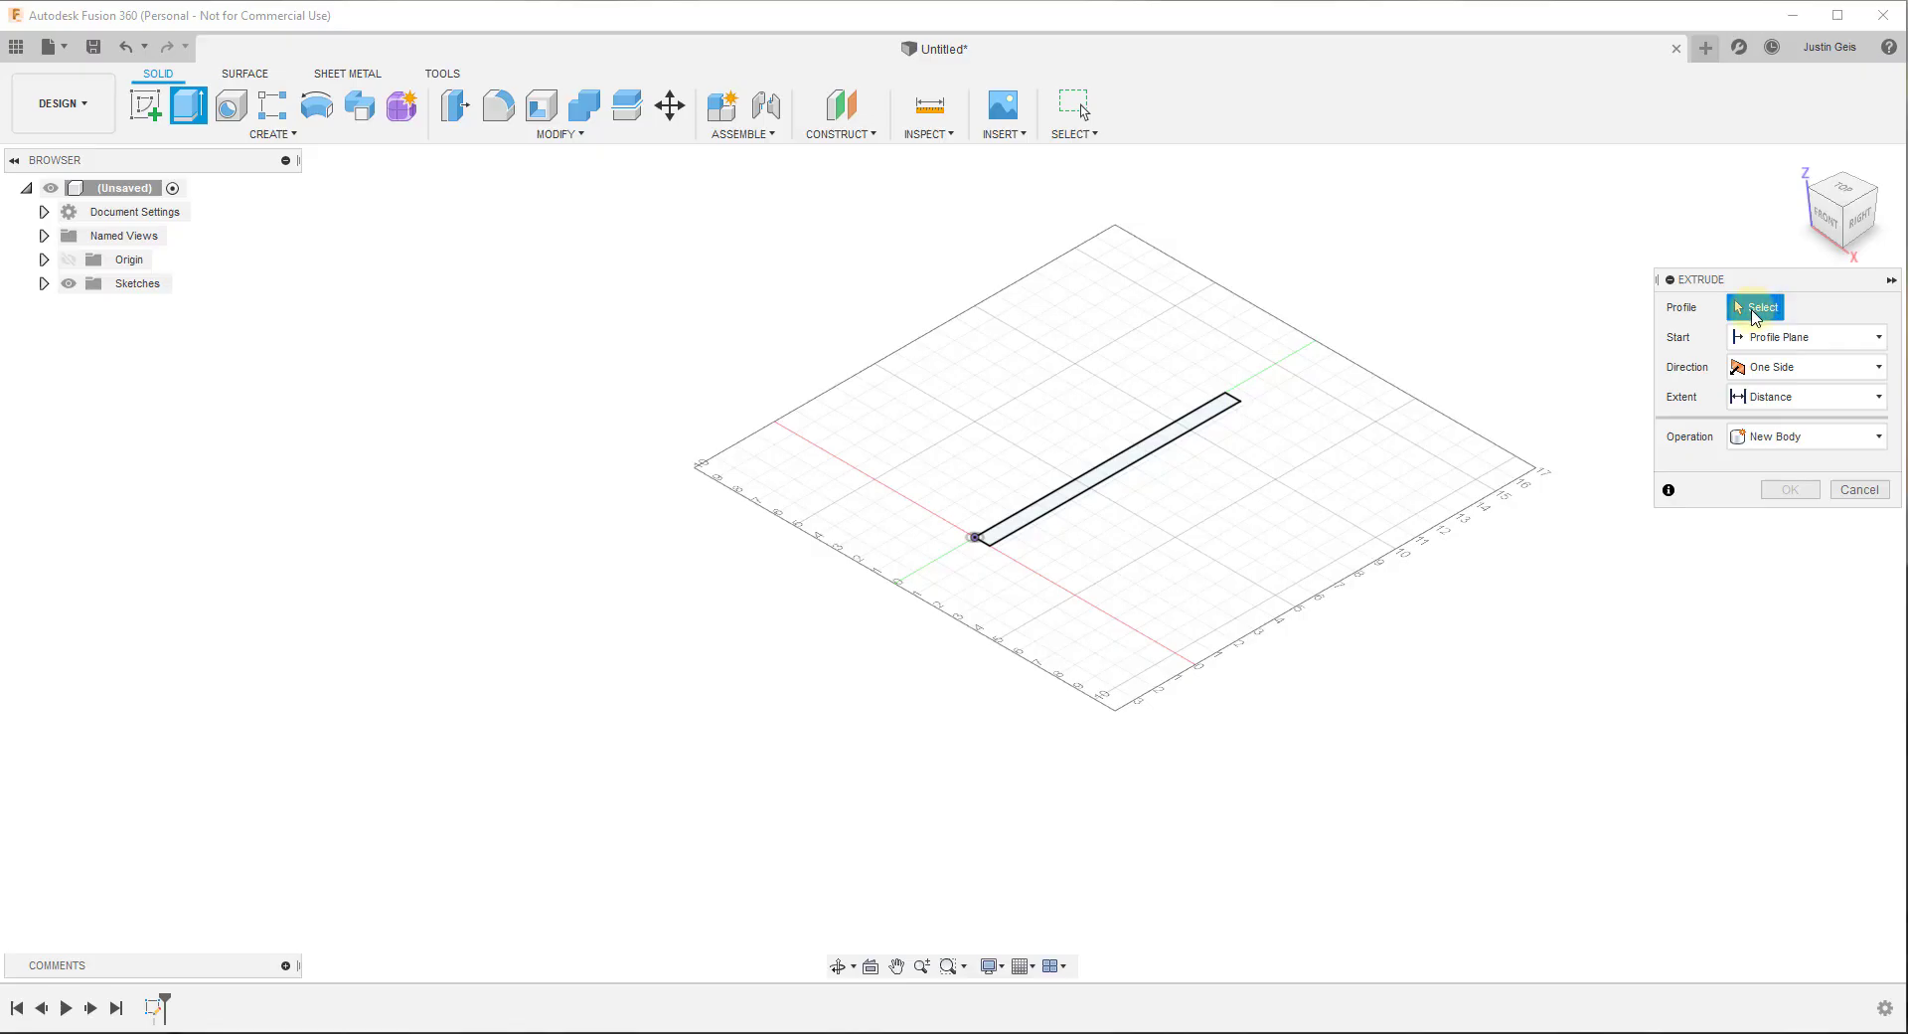
pyautogui.click(1111, 471)
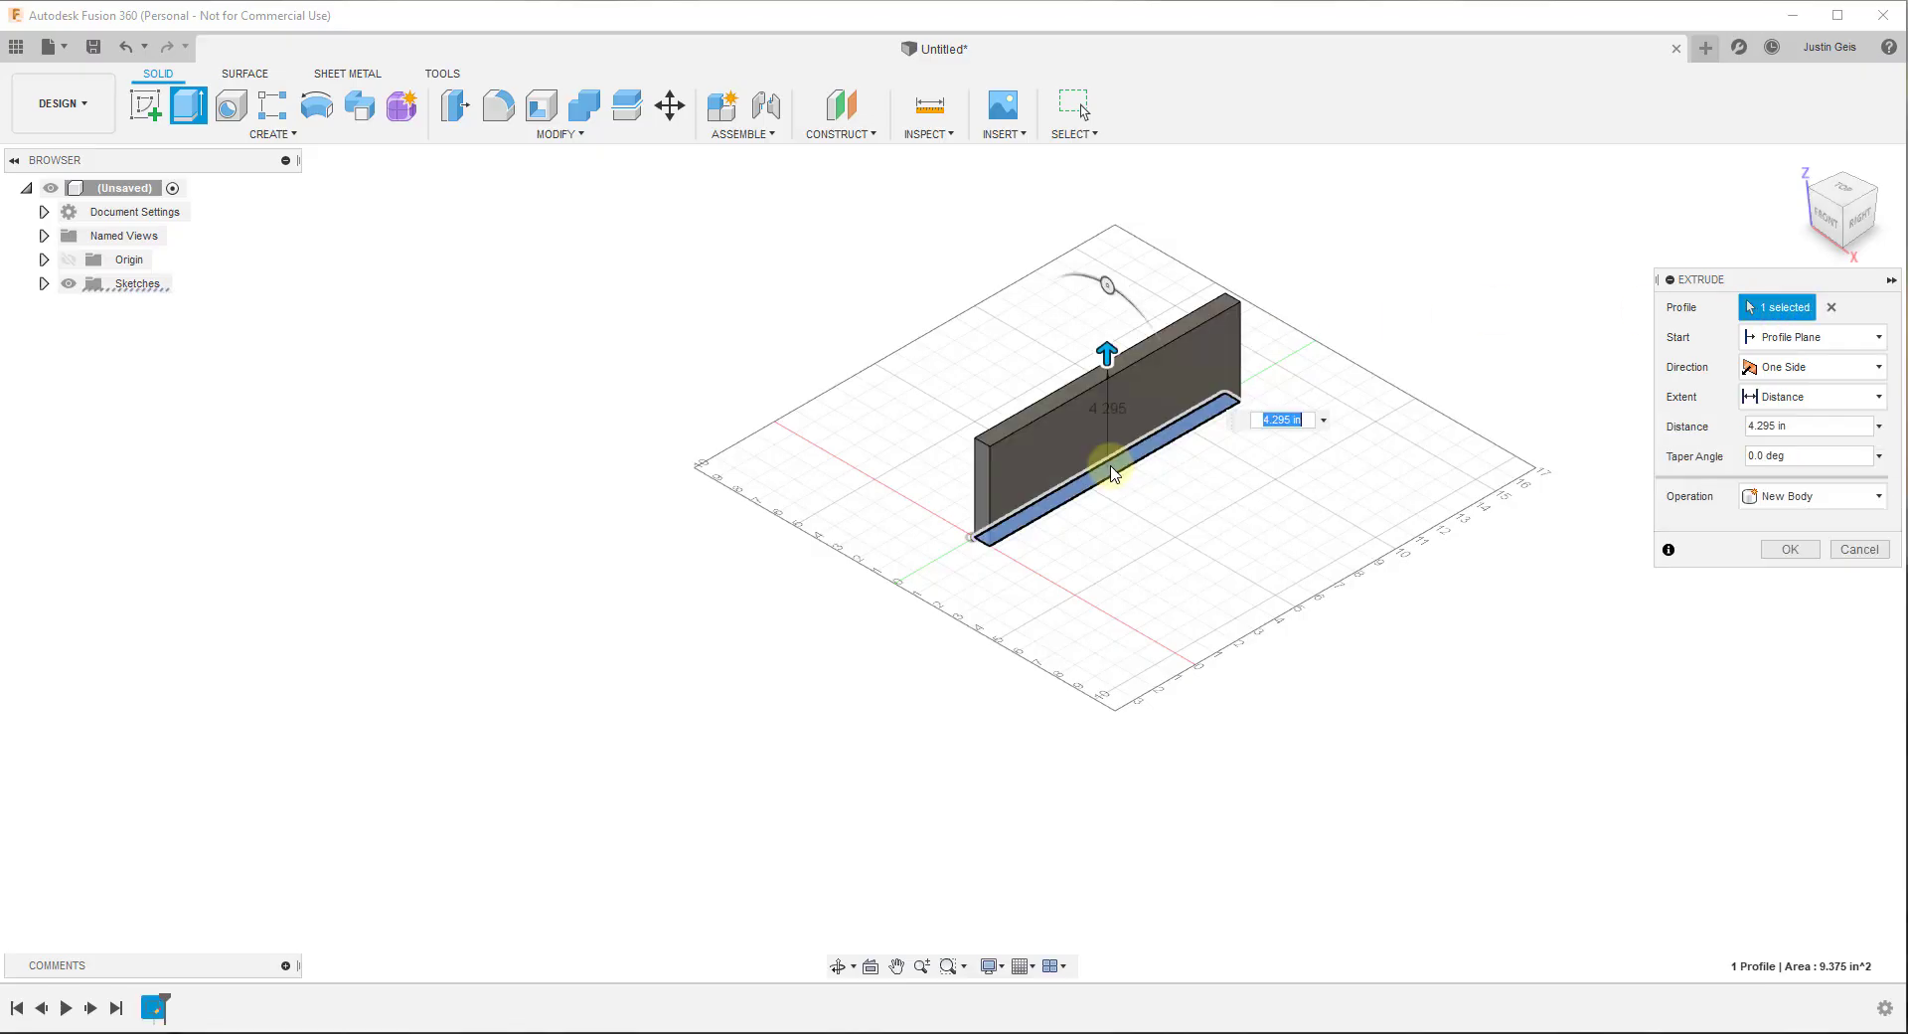
pyautogui.scroll(-2, 1078, 446)
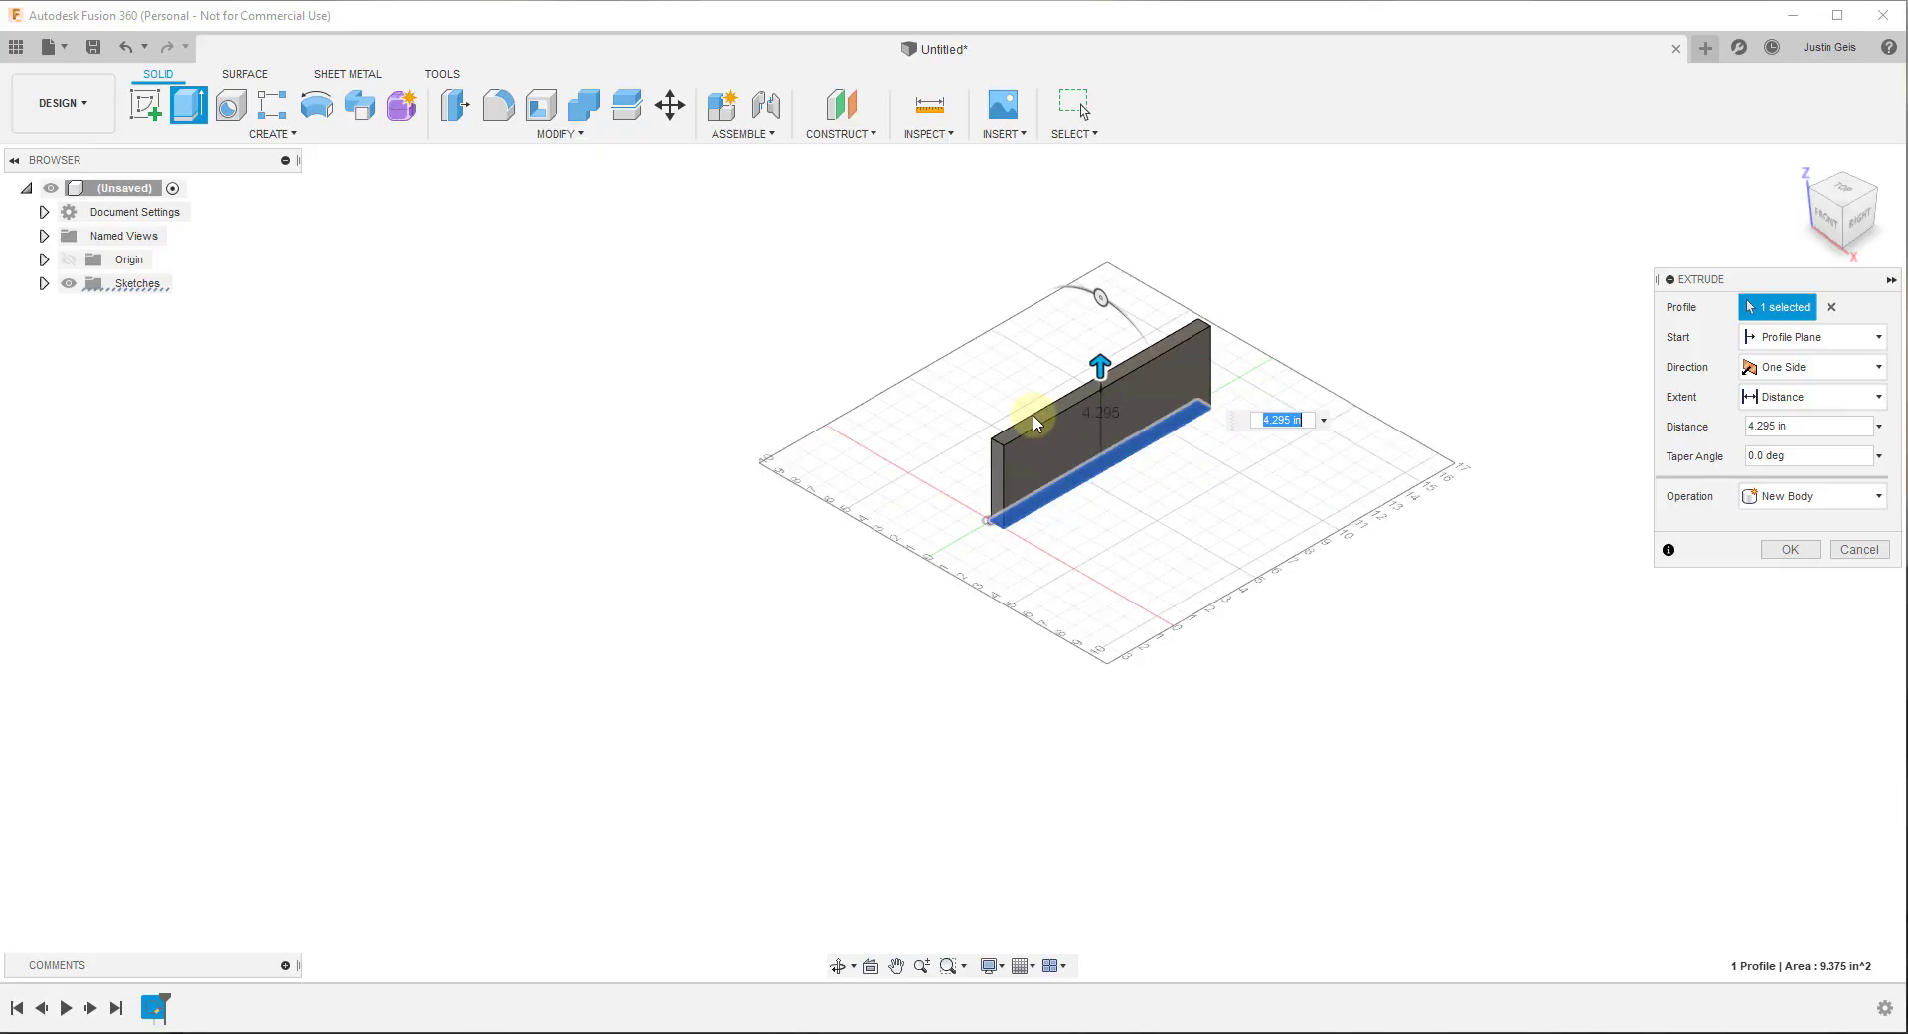
pyautogui.scroll(-2, 1034, 422)
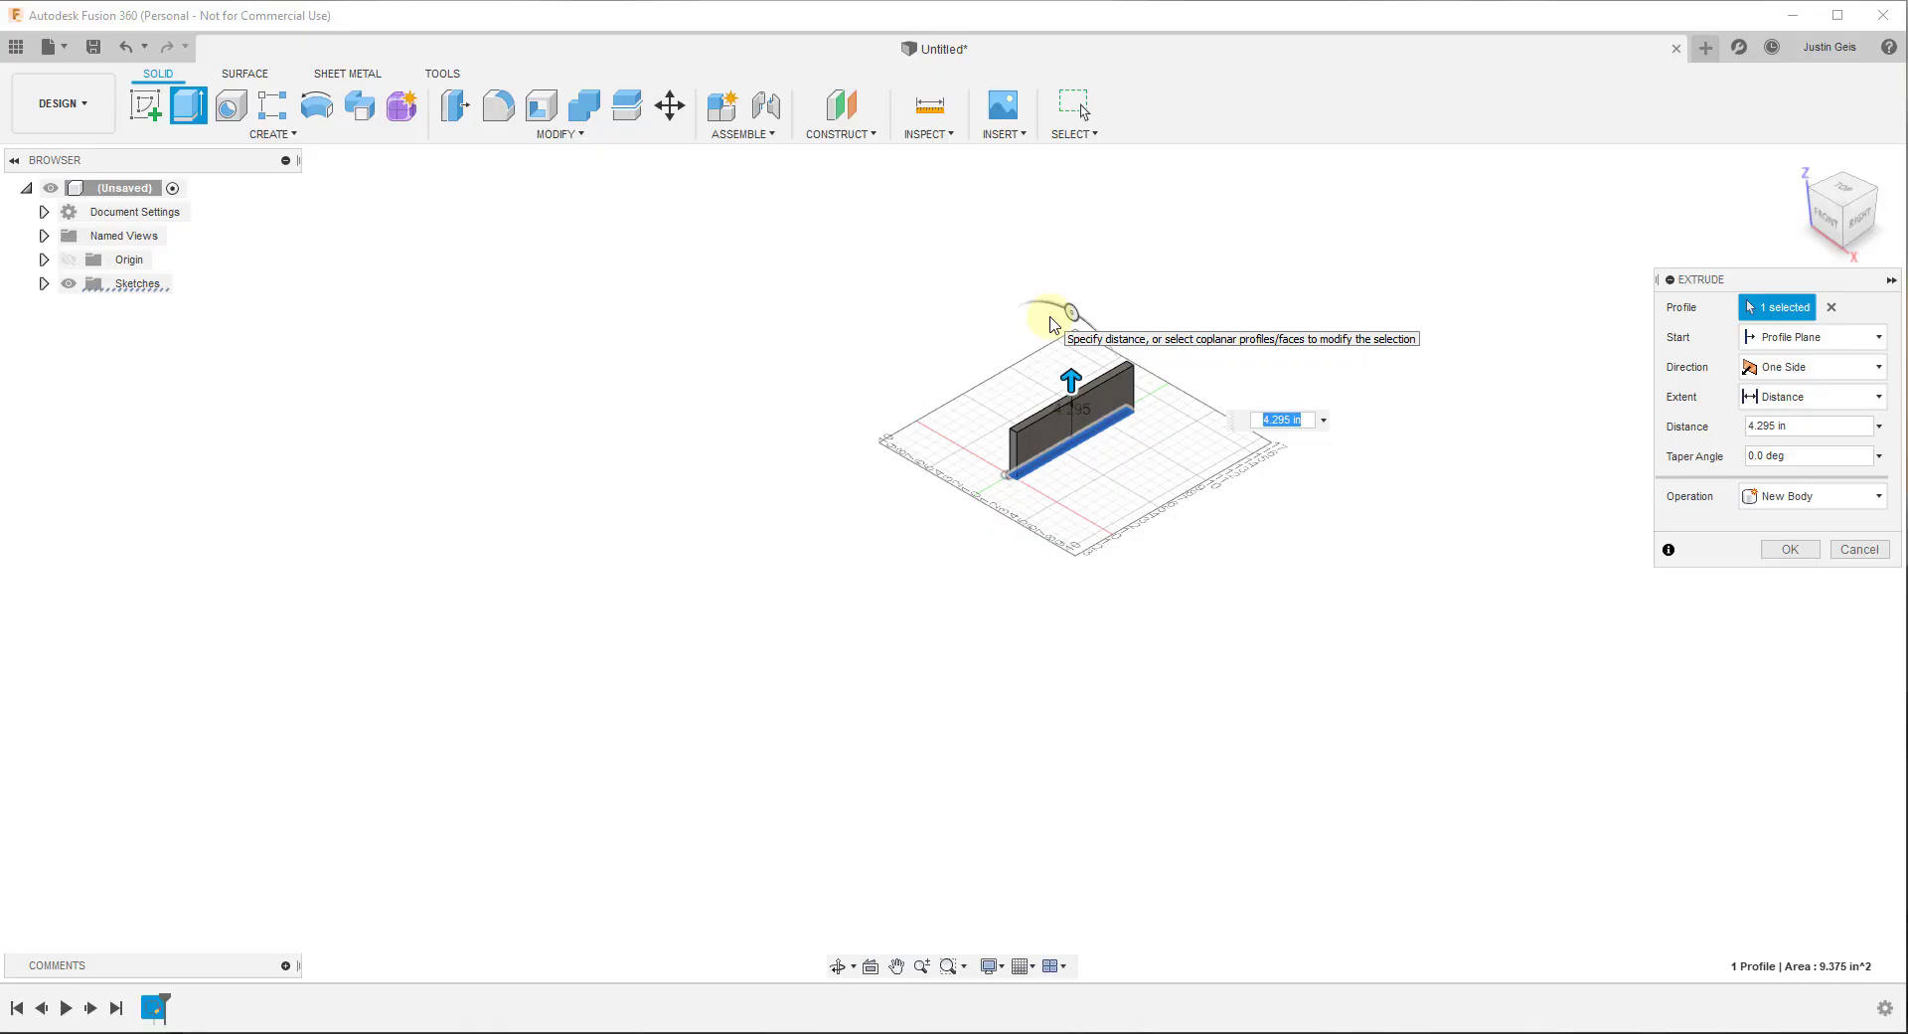
pyautogui.press('Return')
pyautogui.scroll(5, 1046, 316)
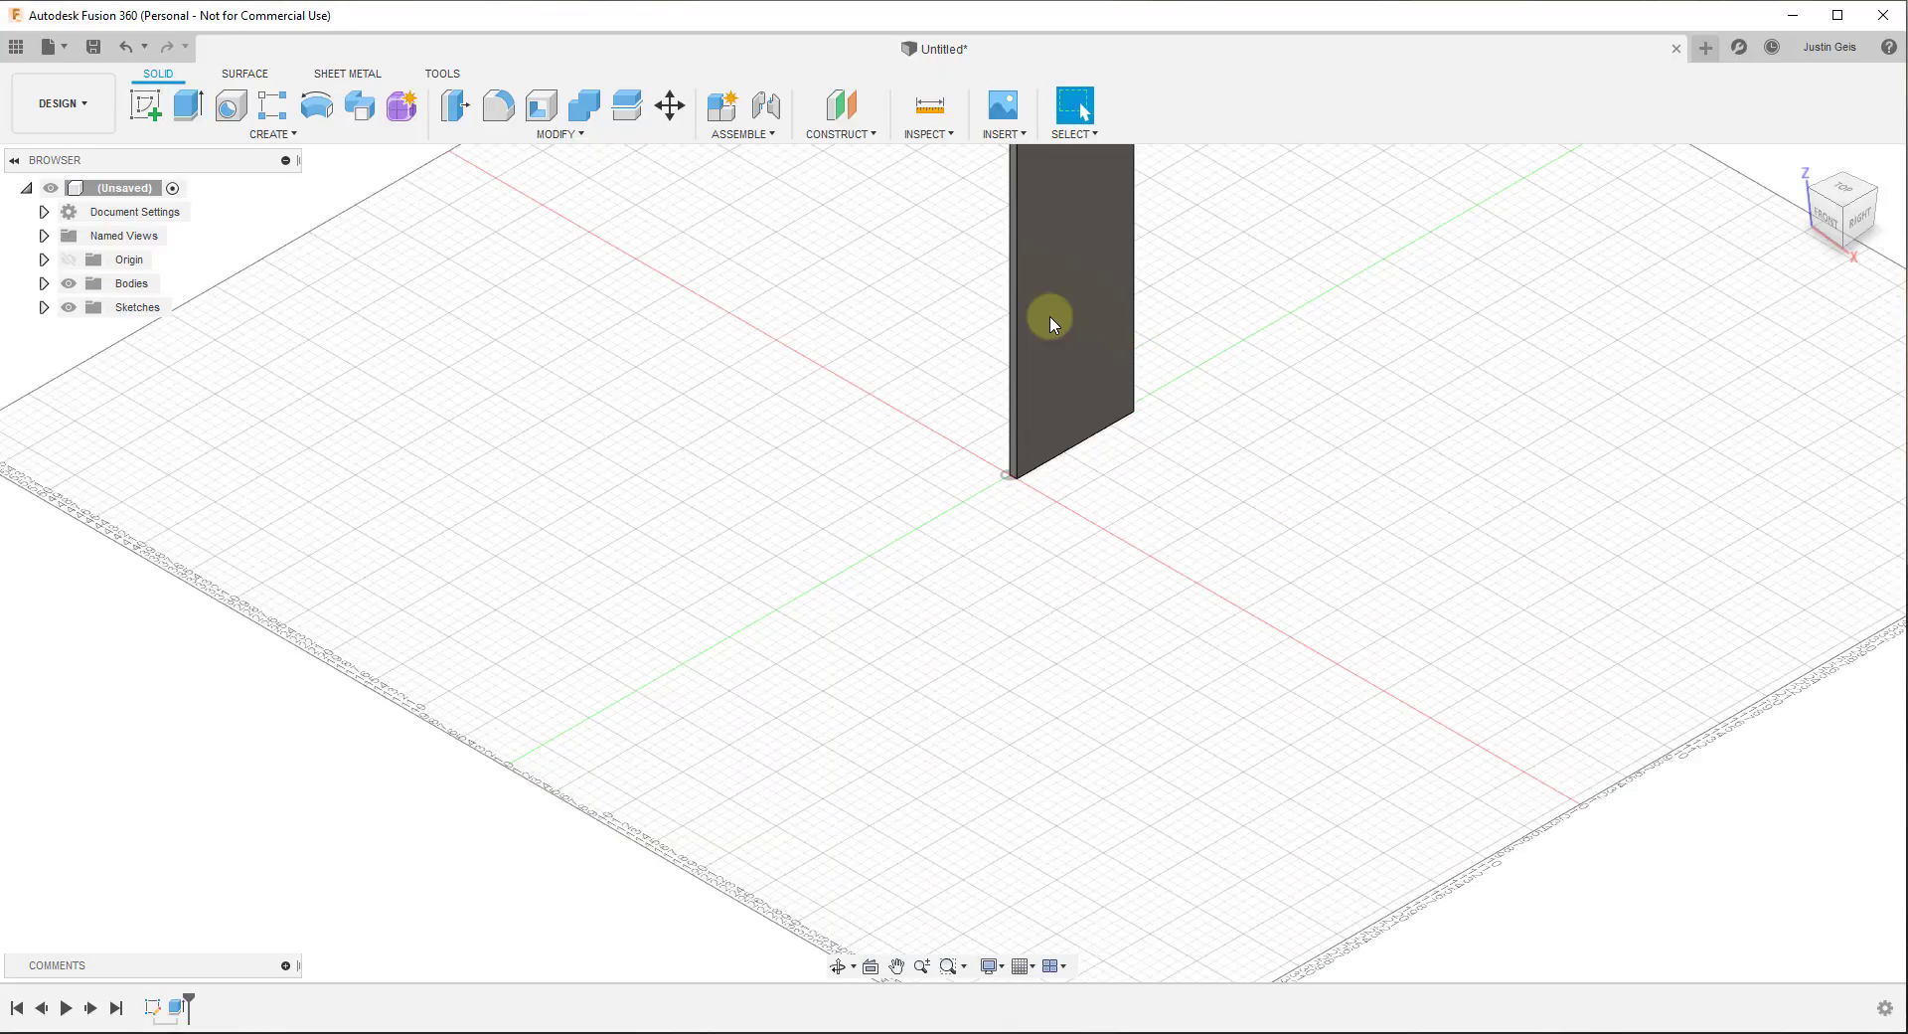
pyautogui.scroll(-3, 1054, 328)
pyautogui.scroll(3, 1035, 425)
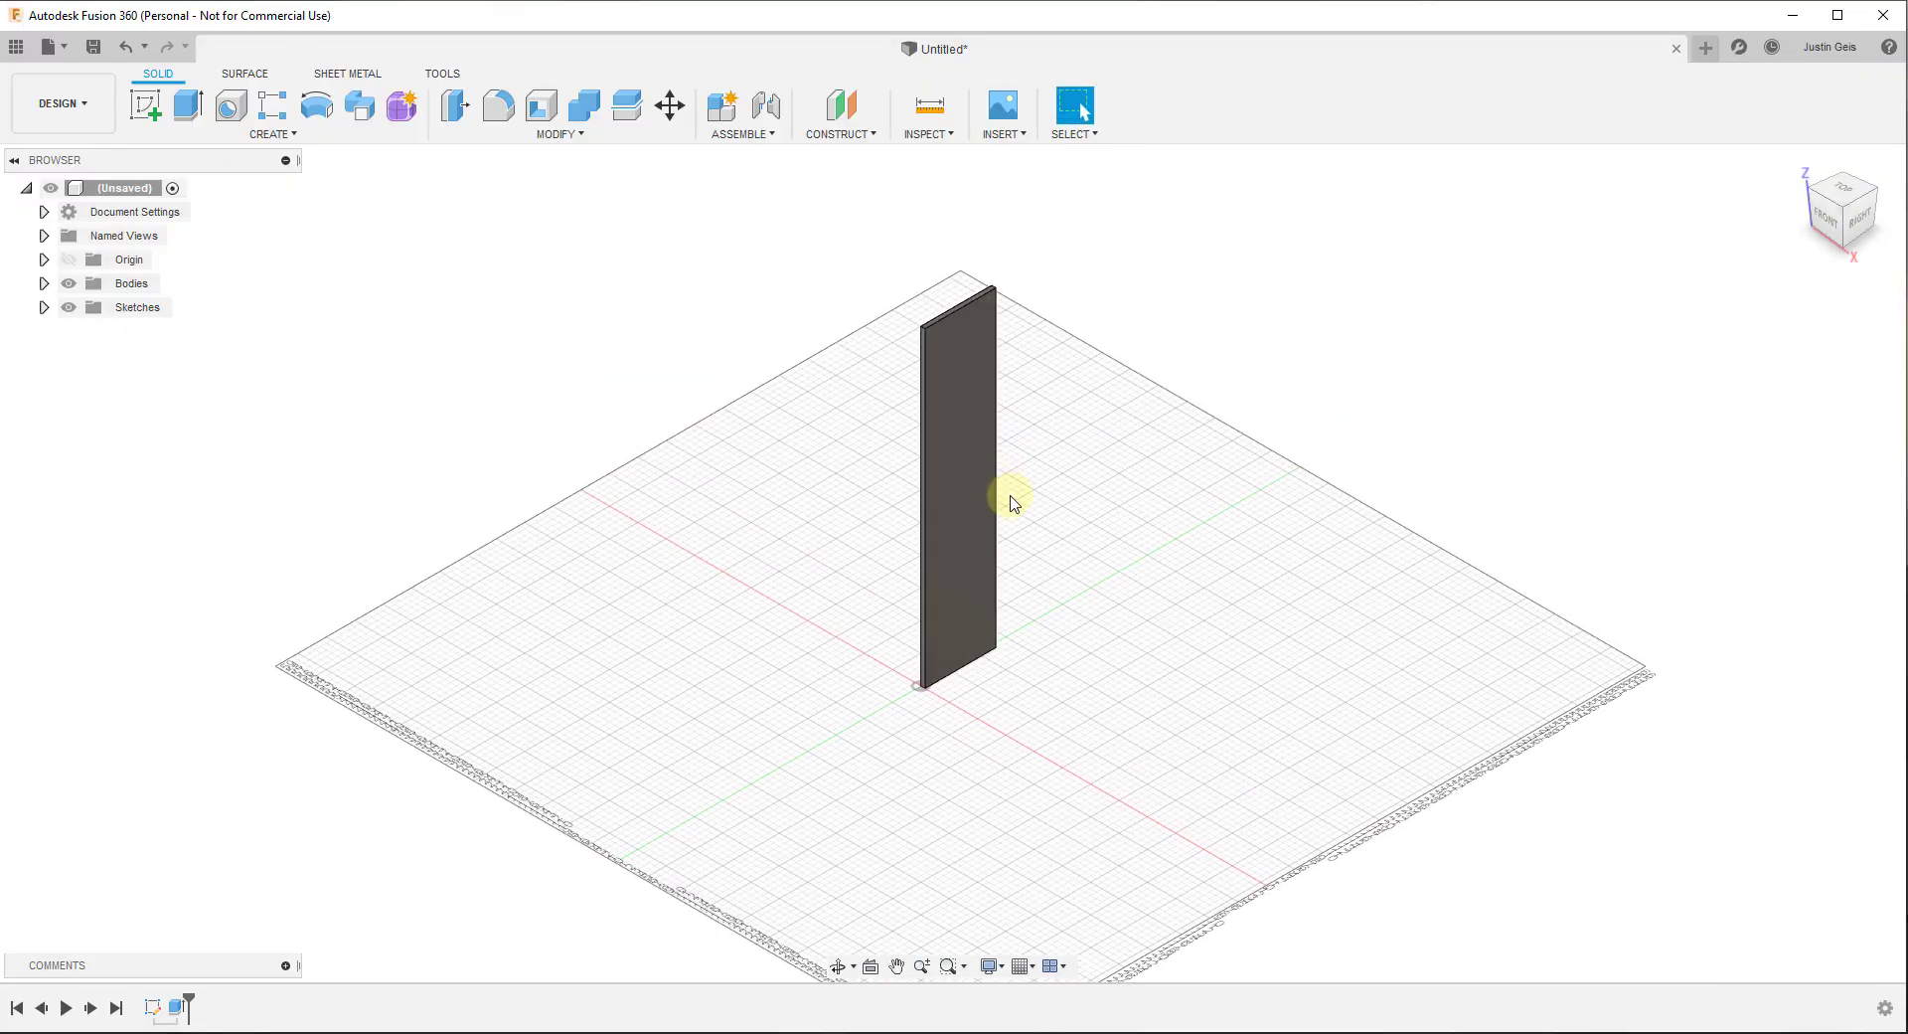
pyautogui.keyDown('shift'); pyautogui.moveTo(1010, 498); pyautogui.dragTo(1039, 447, button='middle'); pyautogui.keyUp('shift')
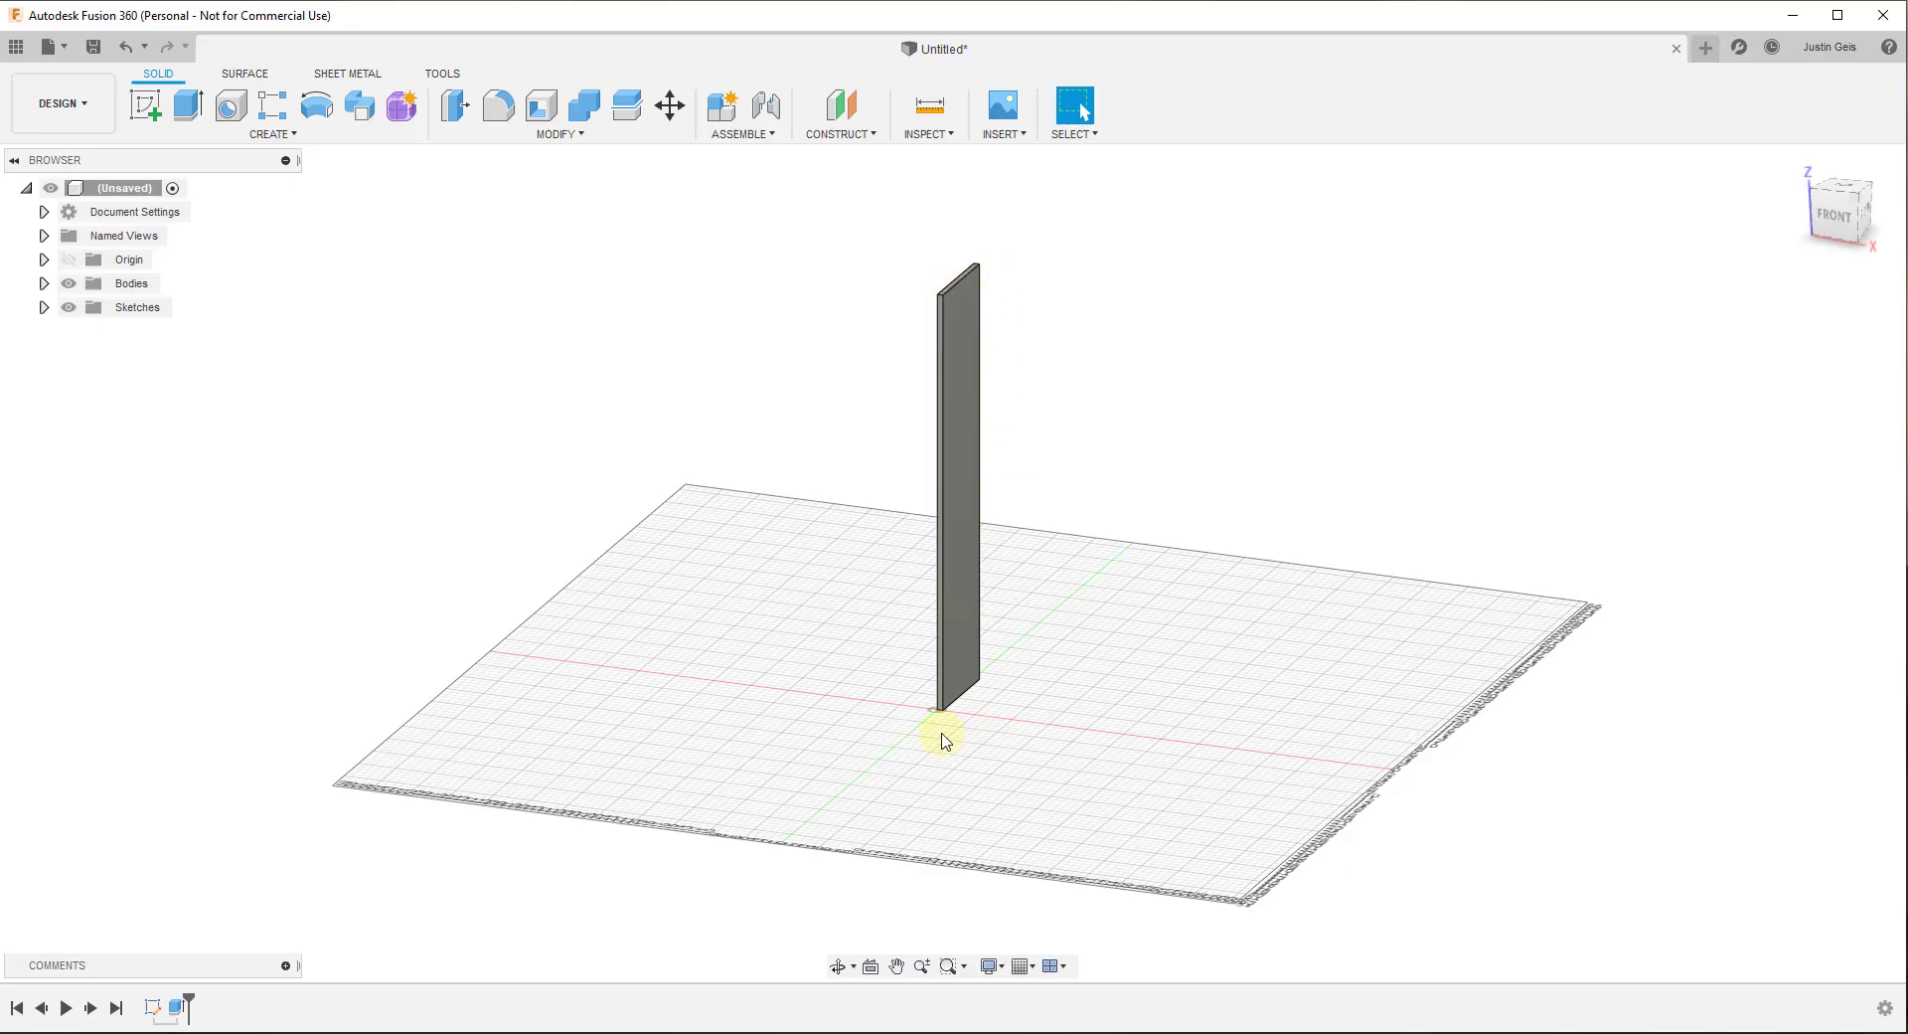
pyautogui.scroll(3, 1005, 319)
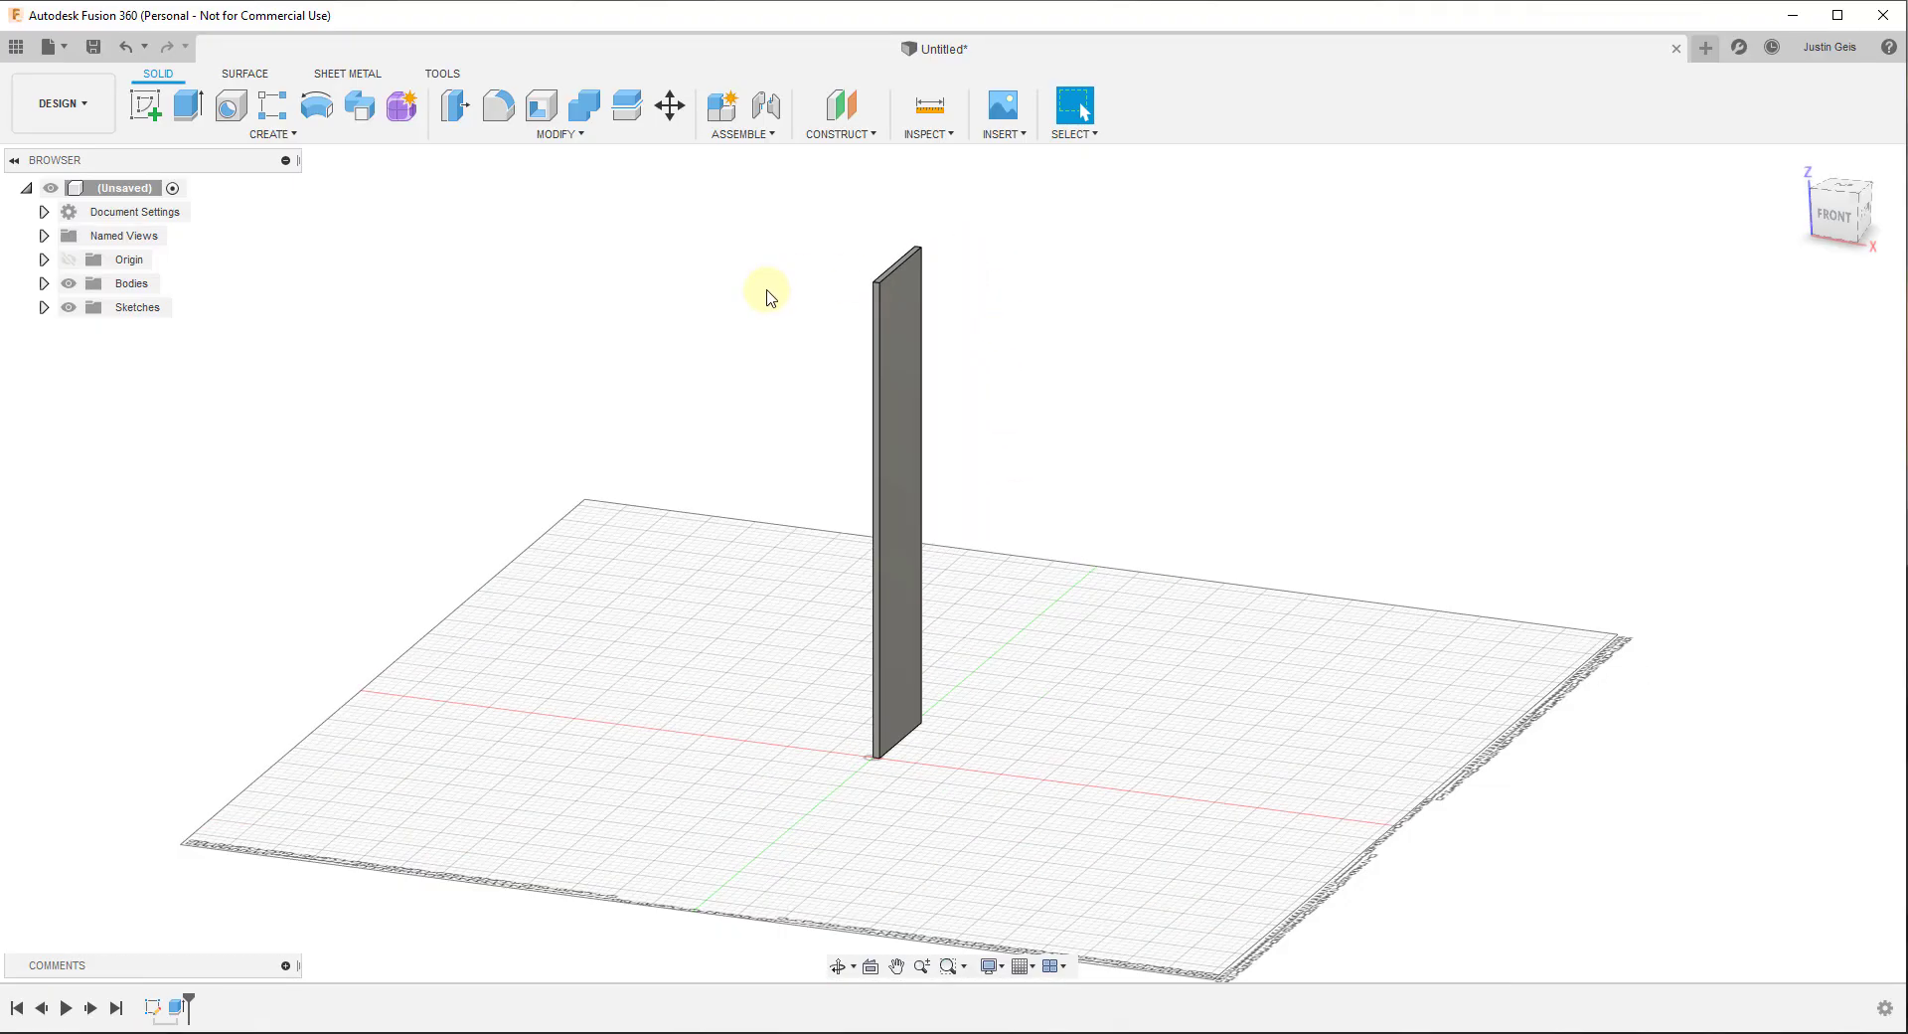
pyautogui.scroll(2, 855, 353)
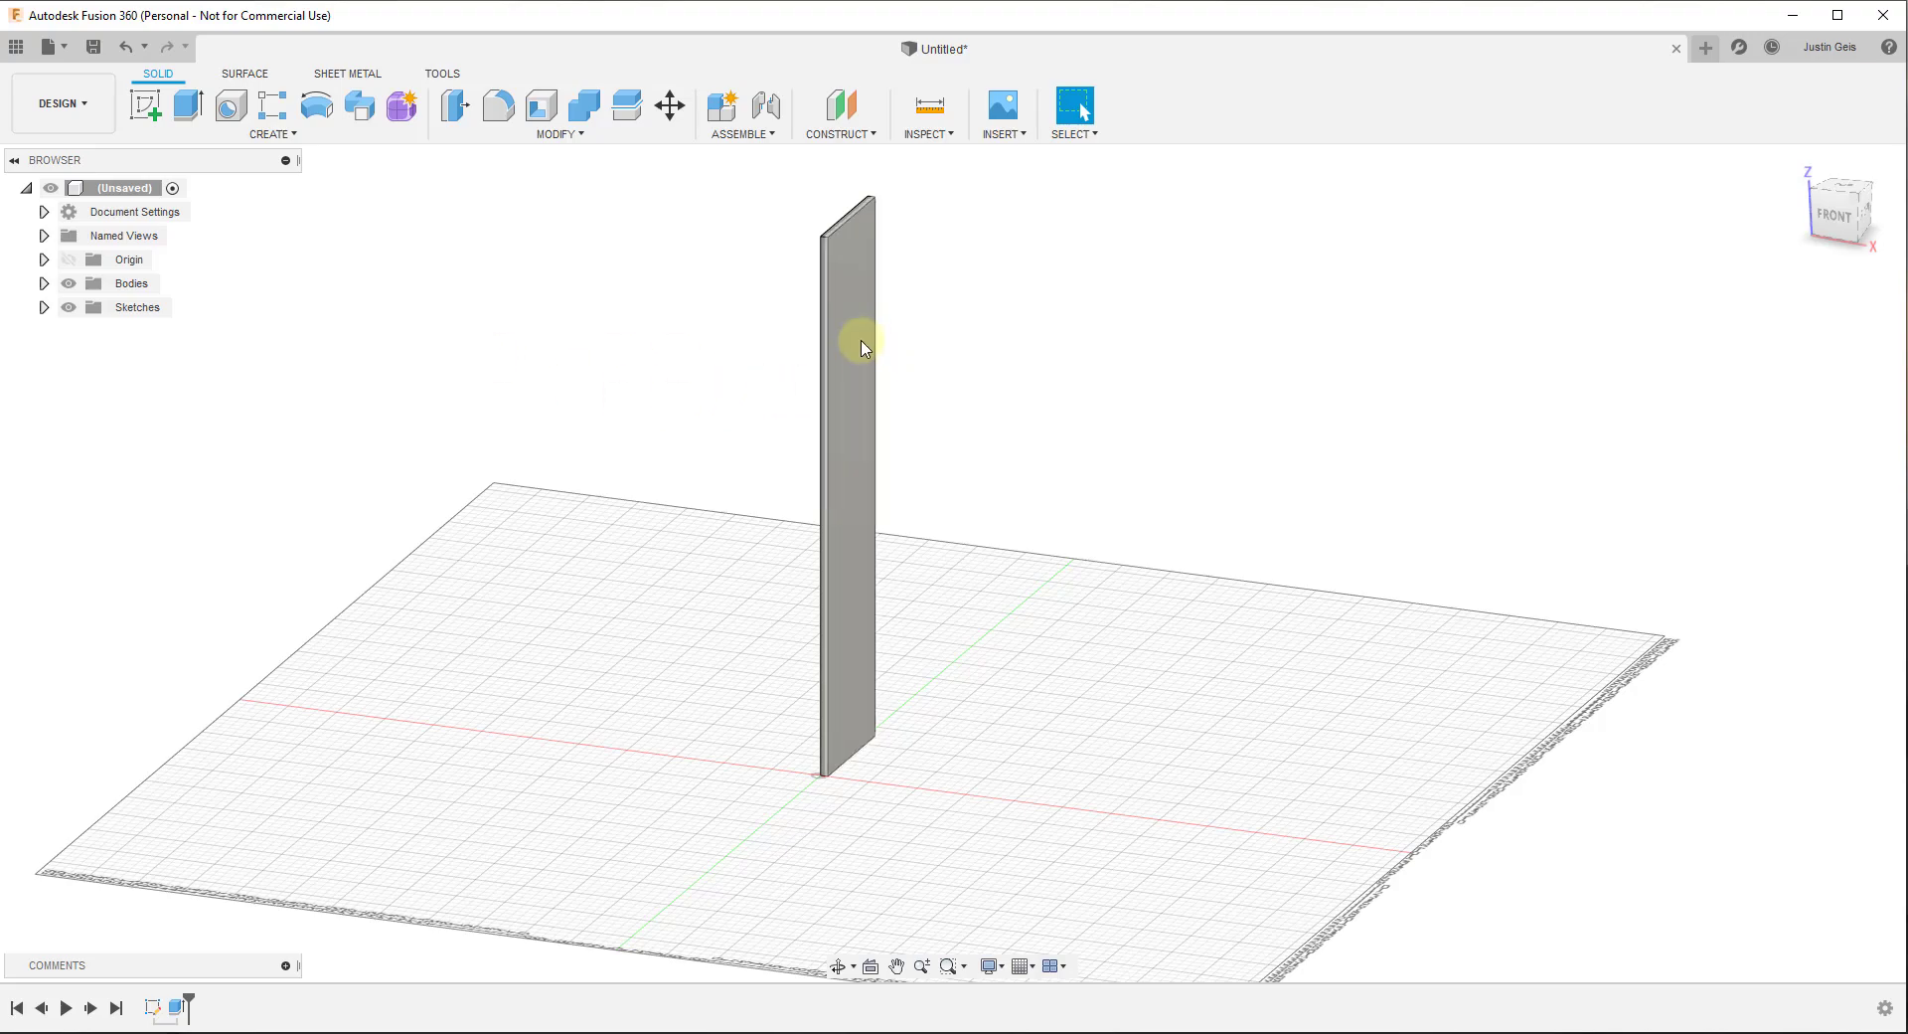
# Rename the extruded body as Side Panel - 55"H
pyautogui.click(44, 285)
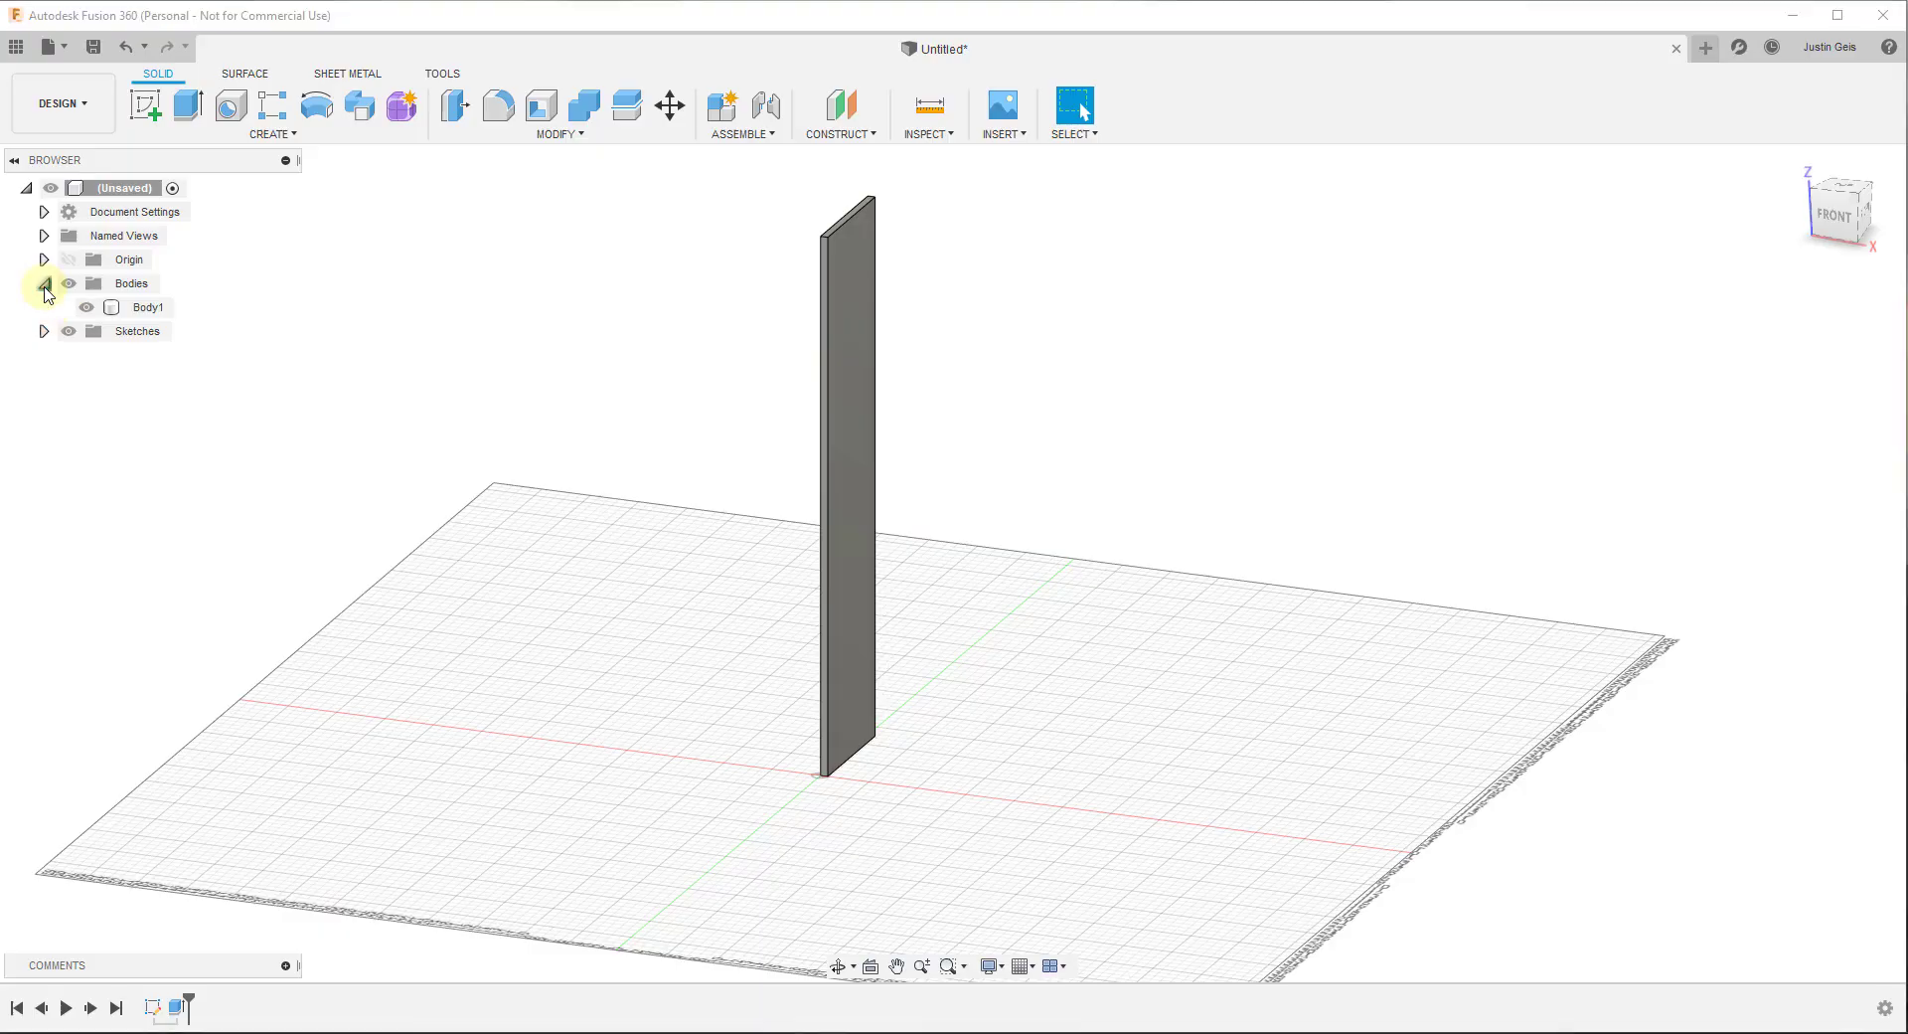
pyautogui.click(148, 314)
pyautogui.rightClick(149, 315)
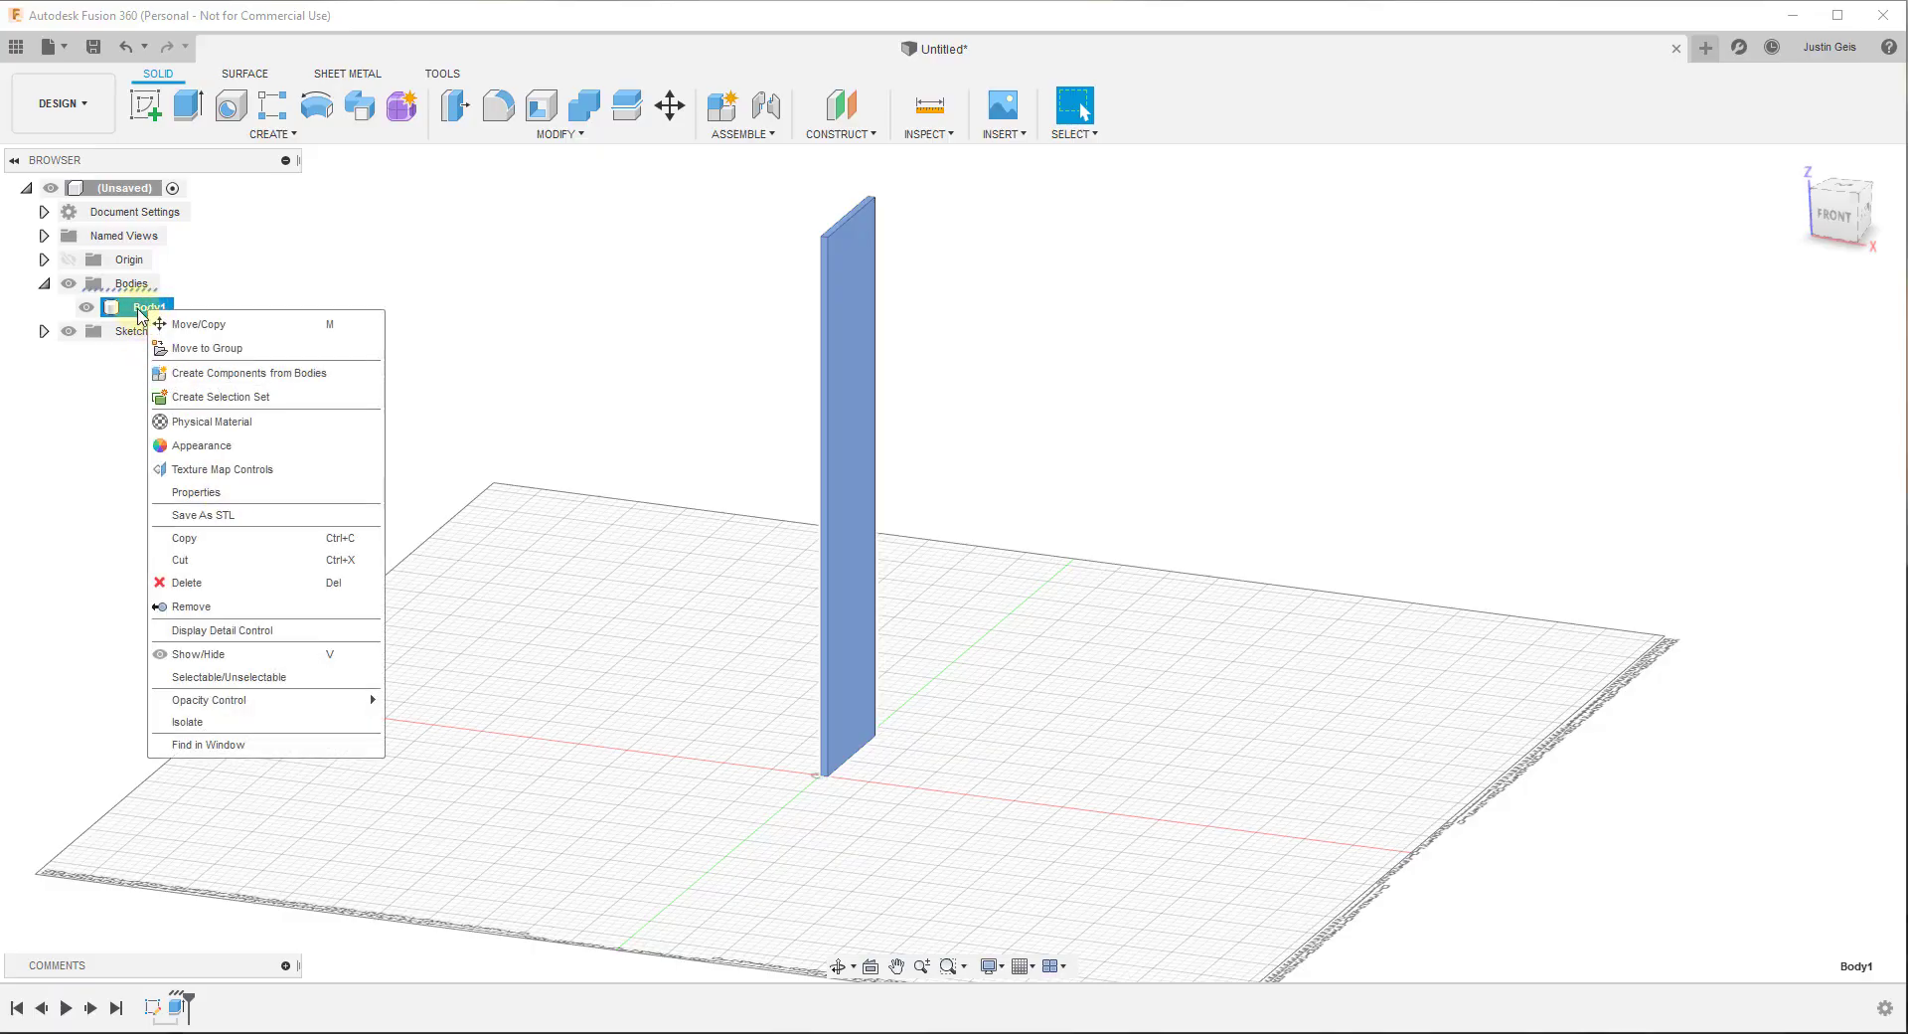
pyautogui.click(136, 312)
pyautogui.doubleClick(146, 311)
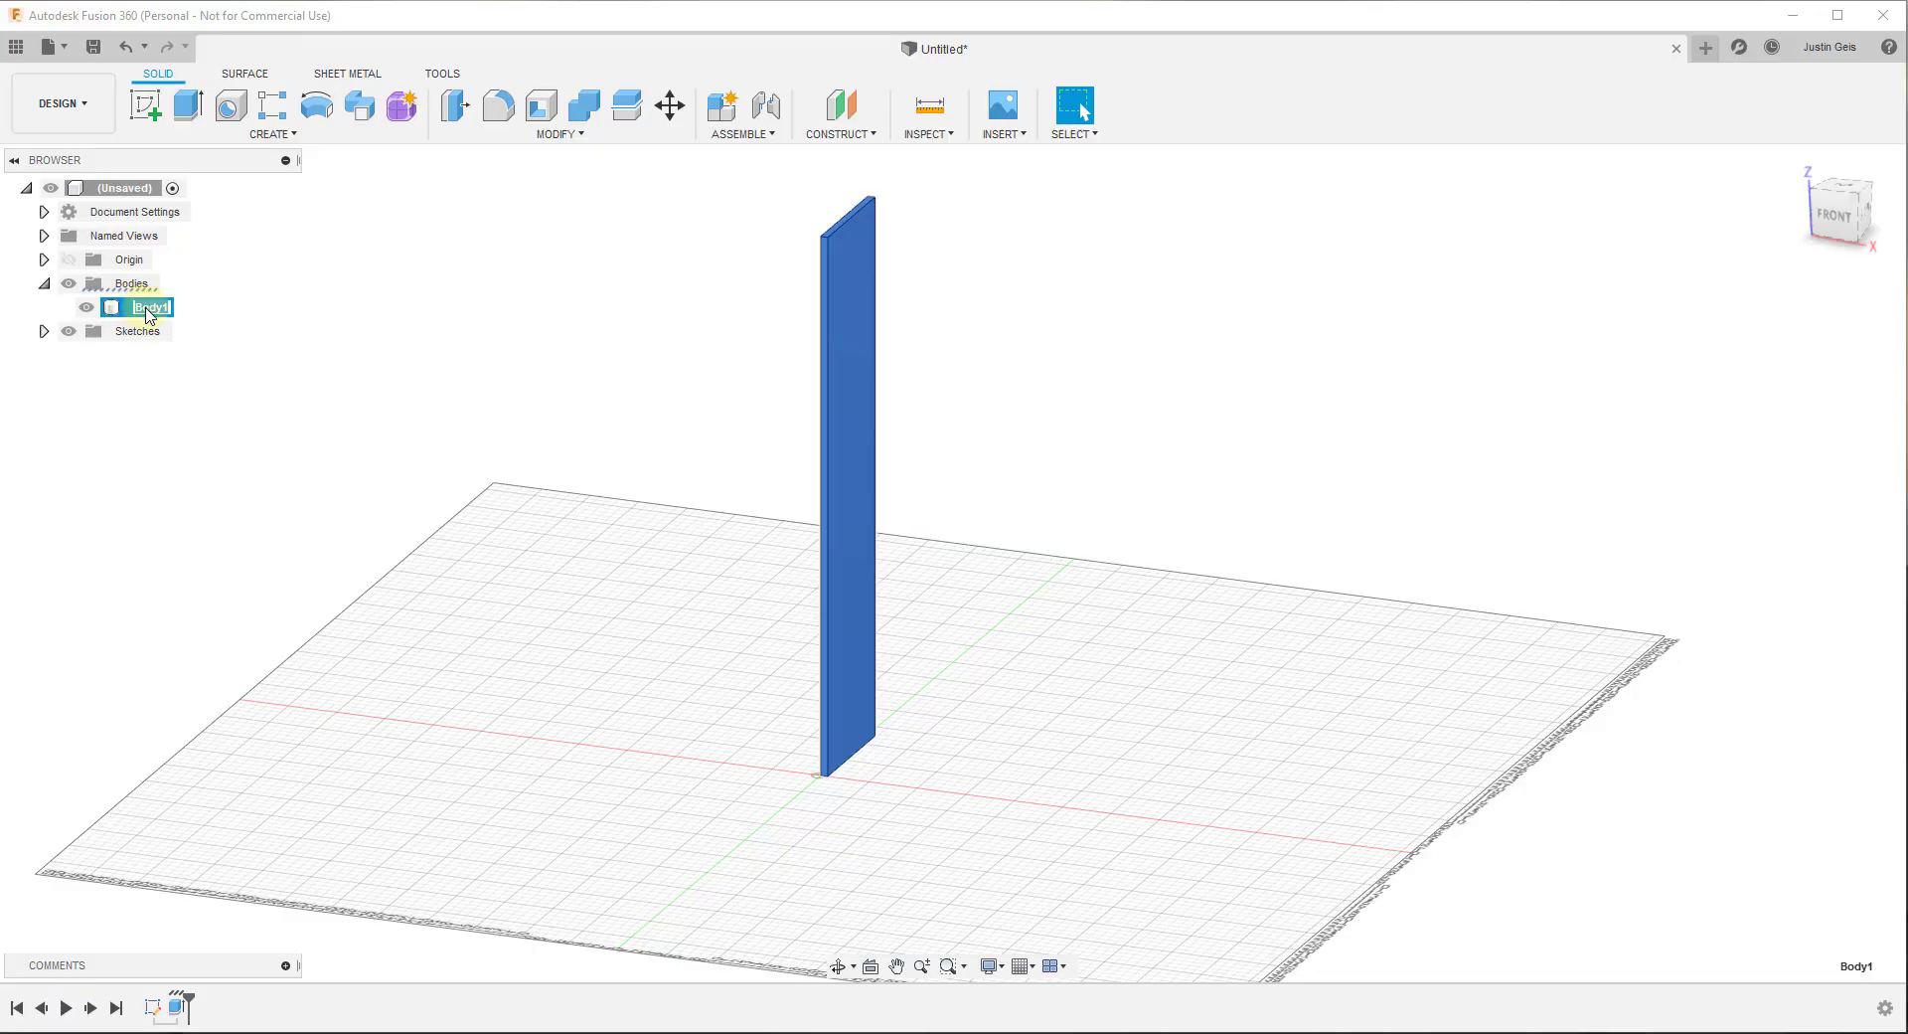
pyautogui.write('Side Panel - 55"H')
pyautogui.press('Return')
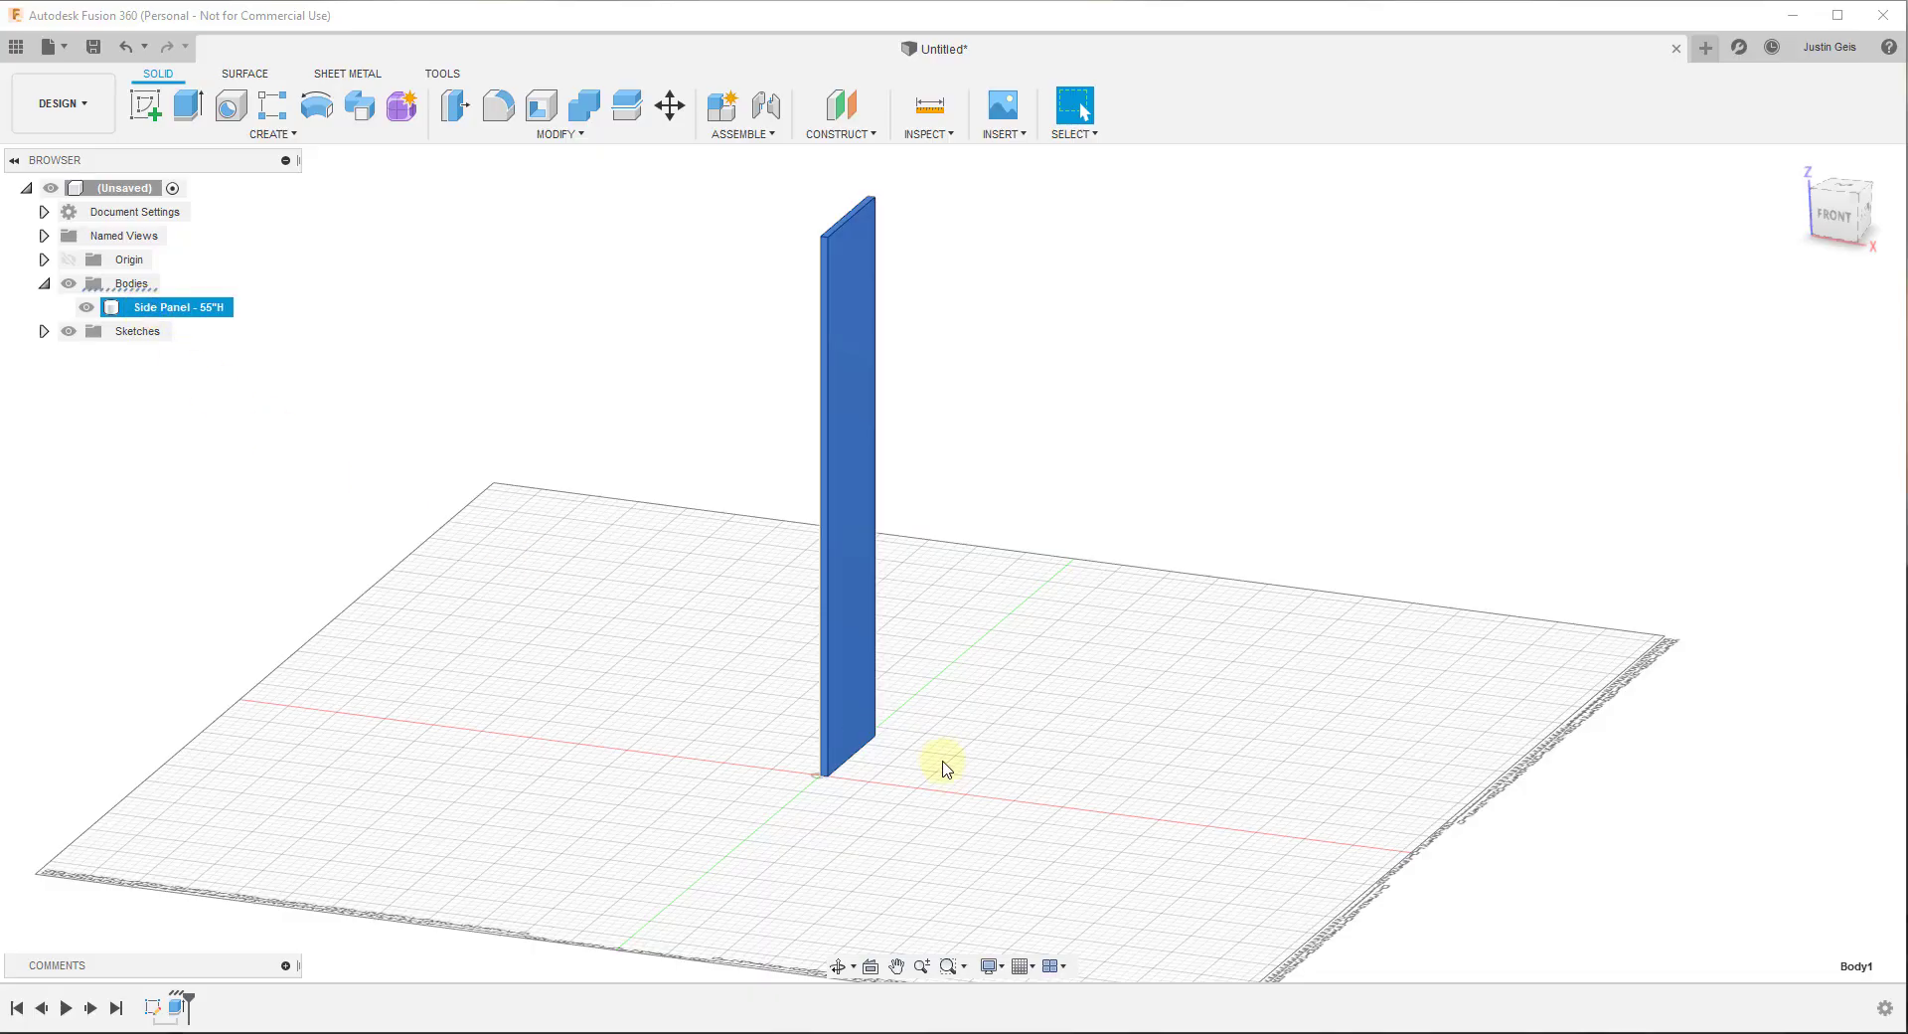
pyautogui.scroll(-2, 852, 779)
pyautogui.moveTo(1062, 662); pyautogui.dragTo(1038, 659, button='middle')
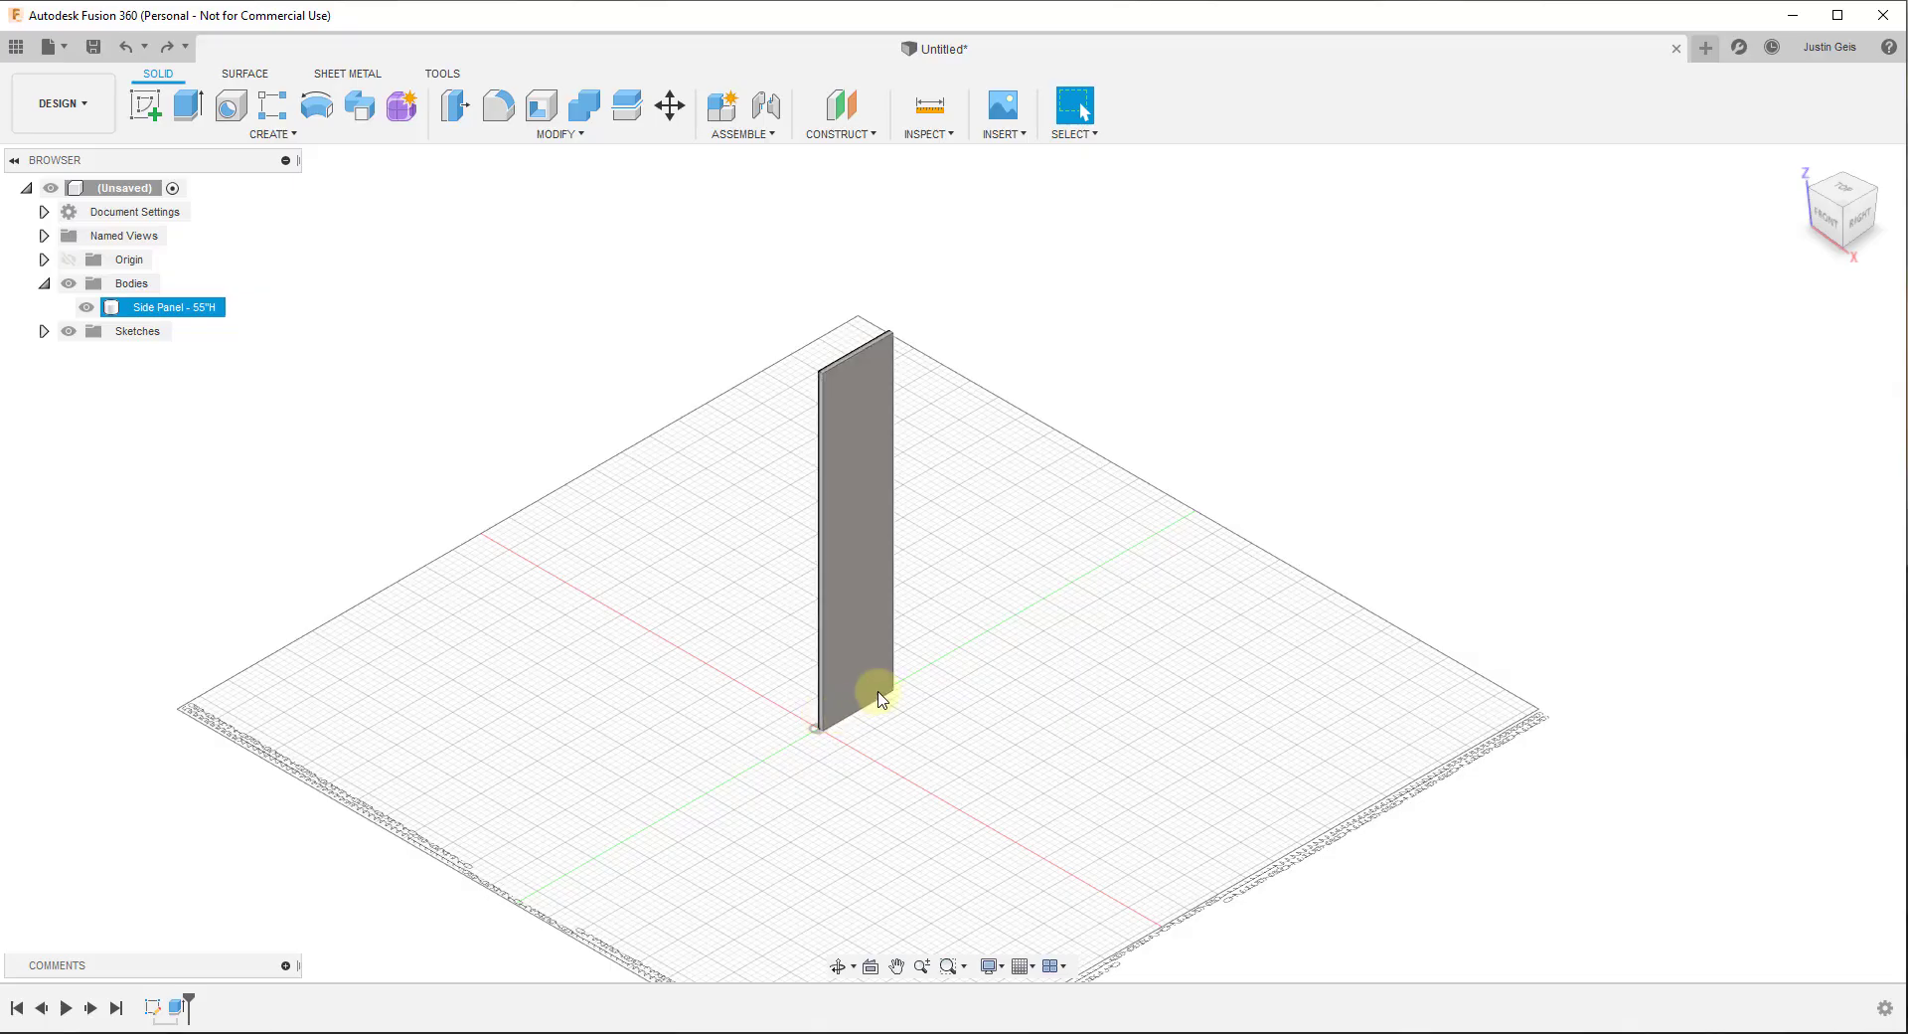
pyautogui.click(902, 697)
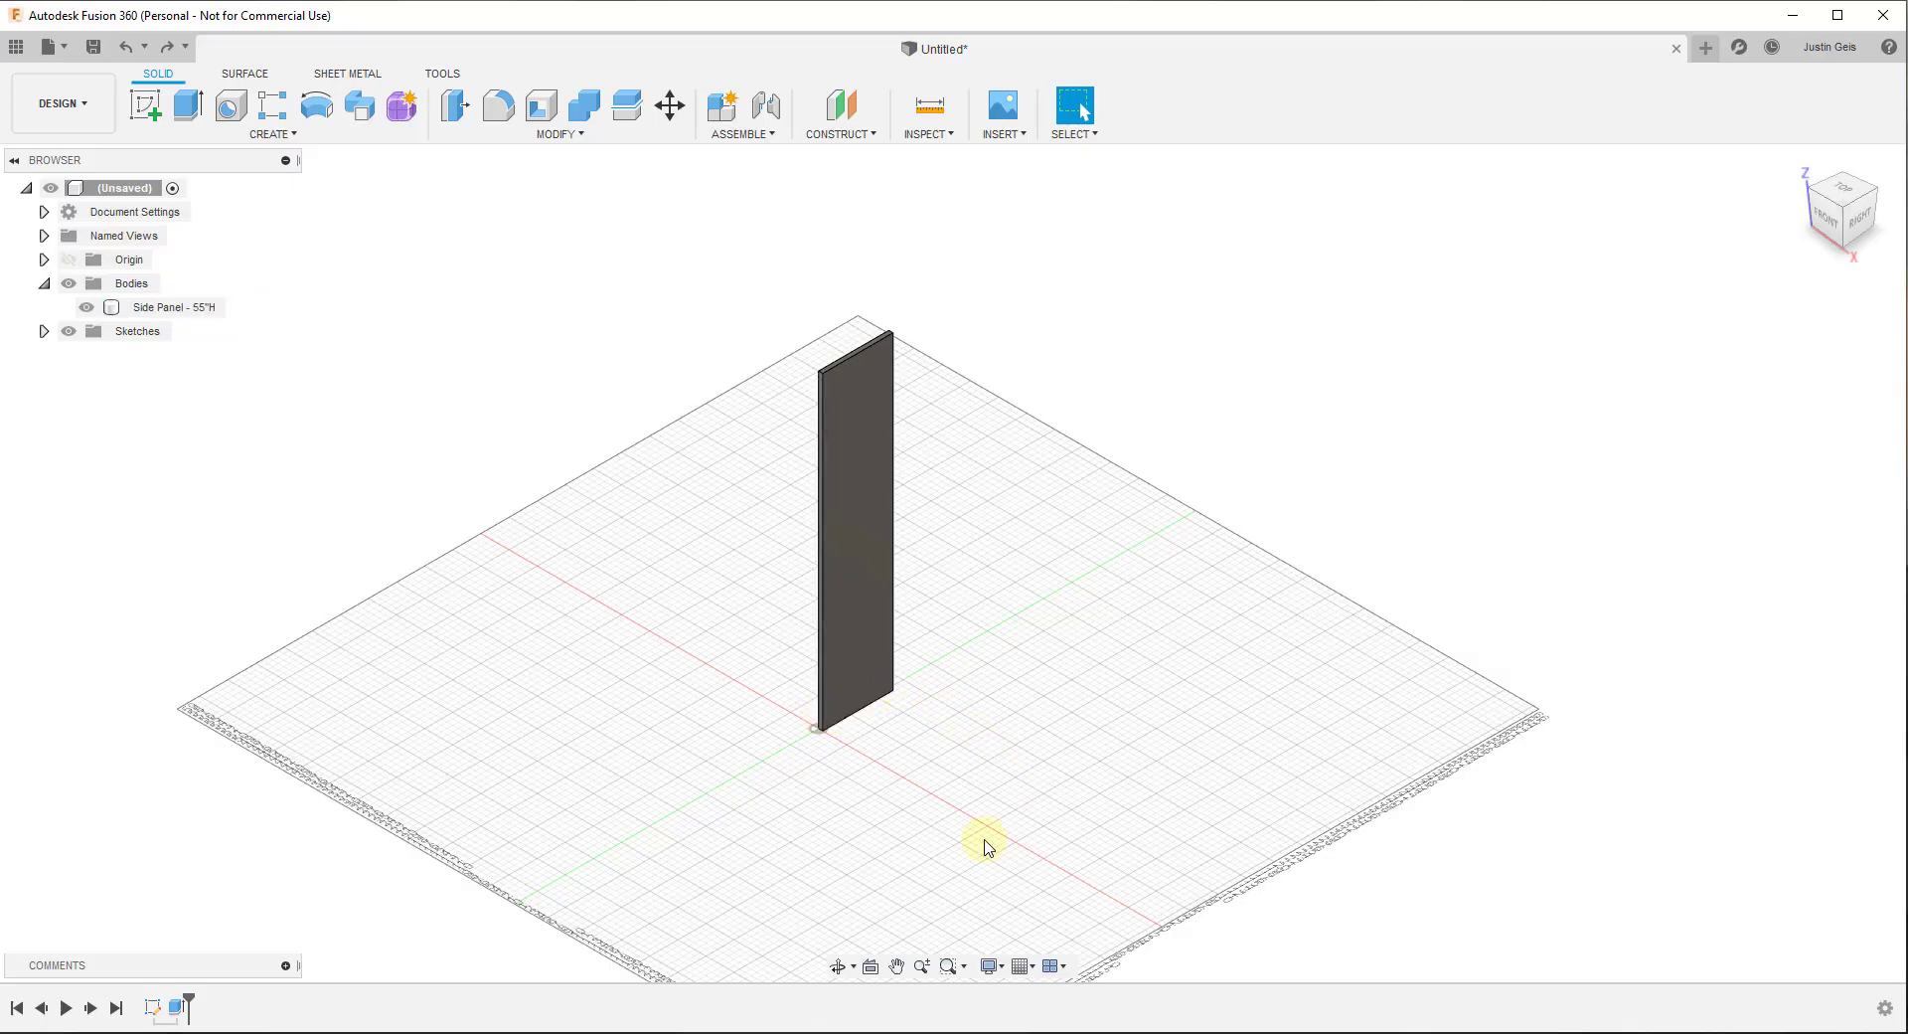
pyautogui.scroll(4, 911, 754)
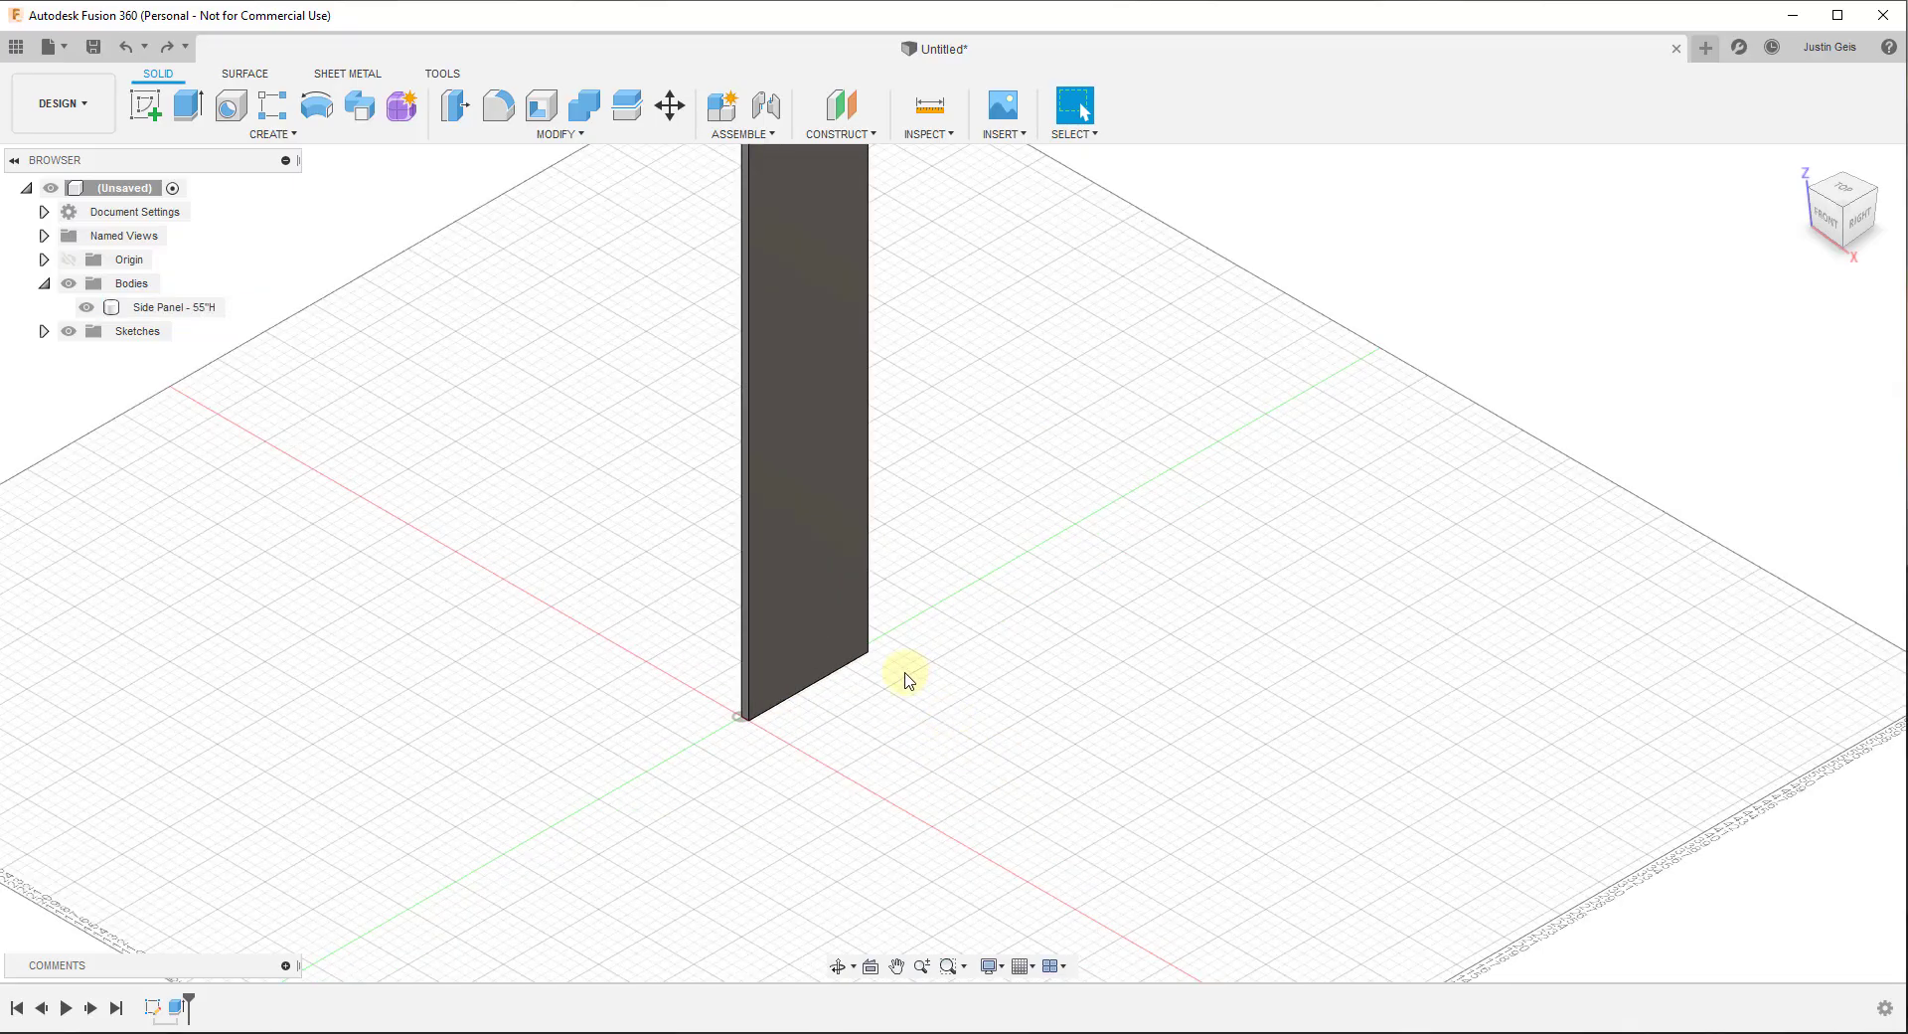
pyautogui.scroll(-2, 835, 678)
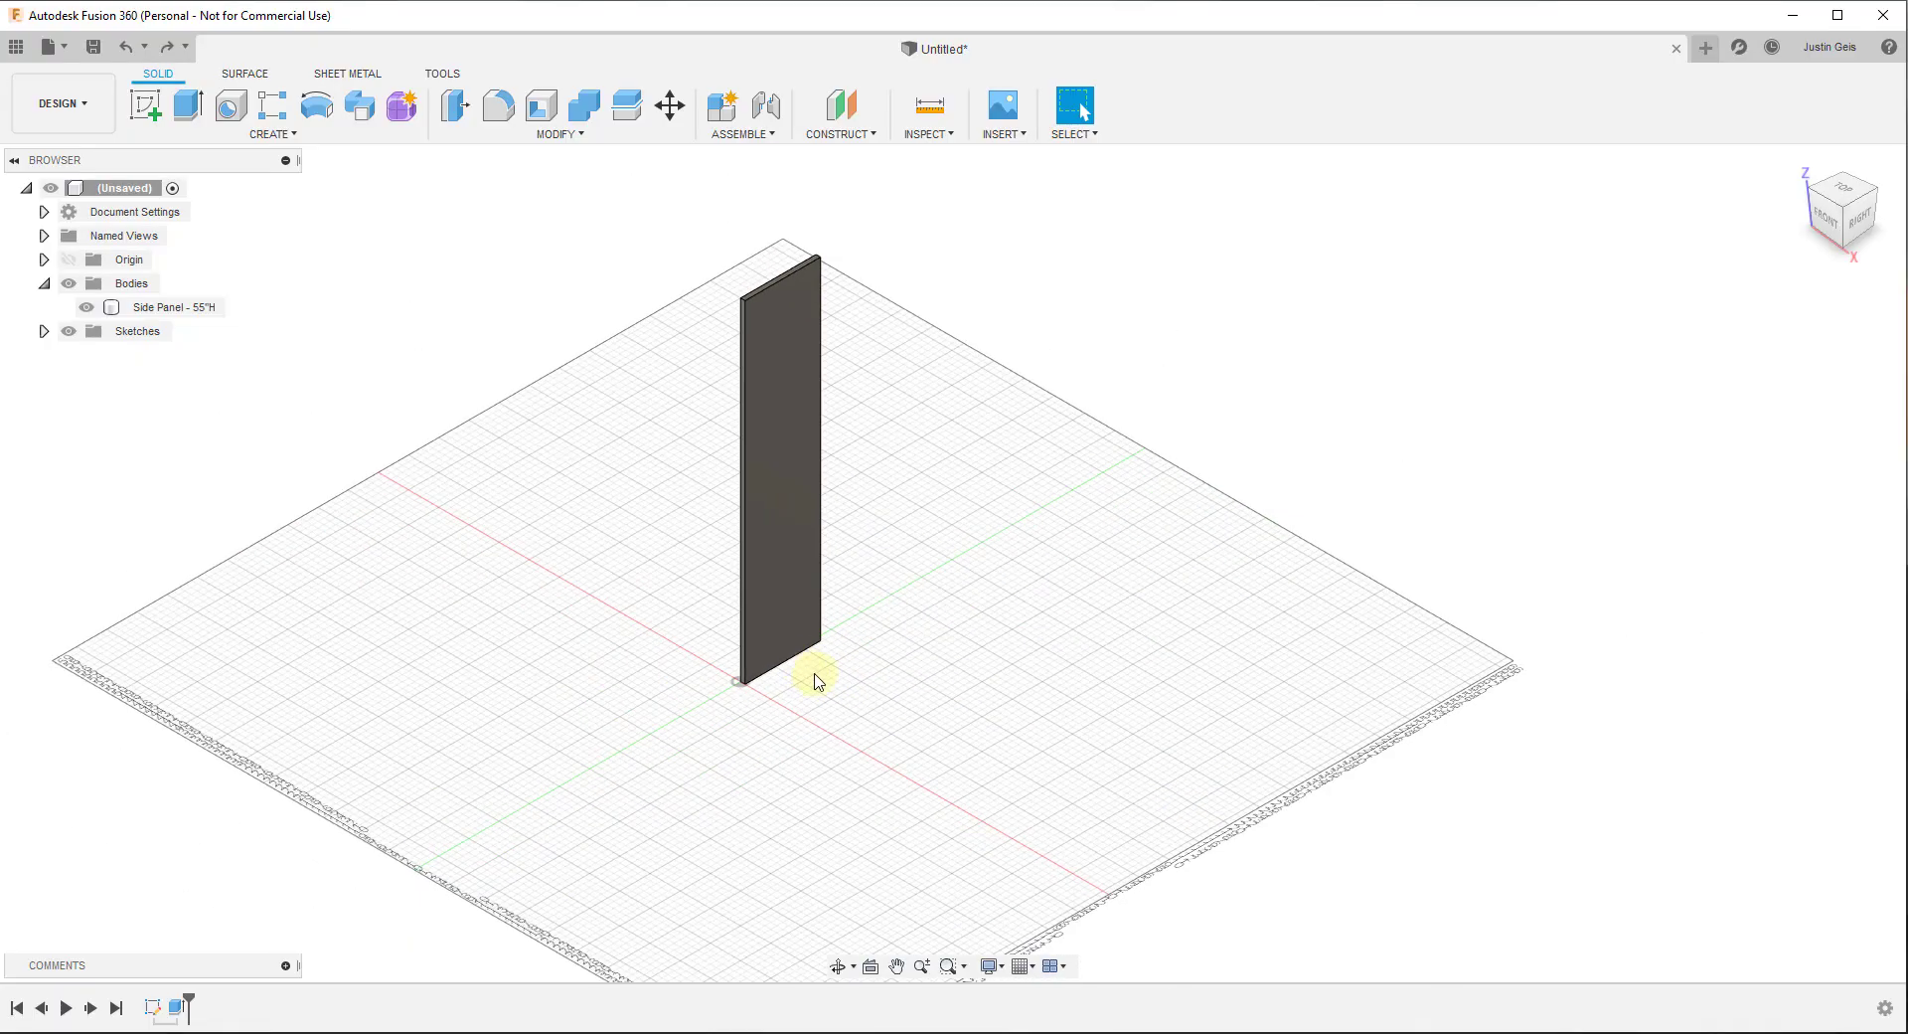
pyautogui.click(787, 658)
pyautogui.click(800, 652)
pyautogui.click(805, 660)
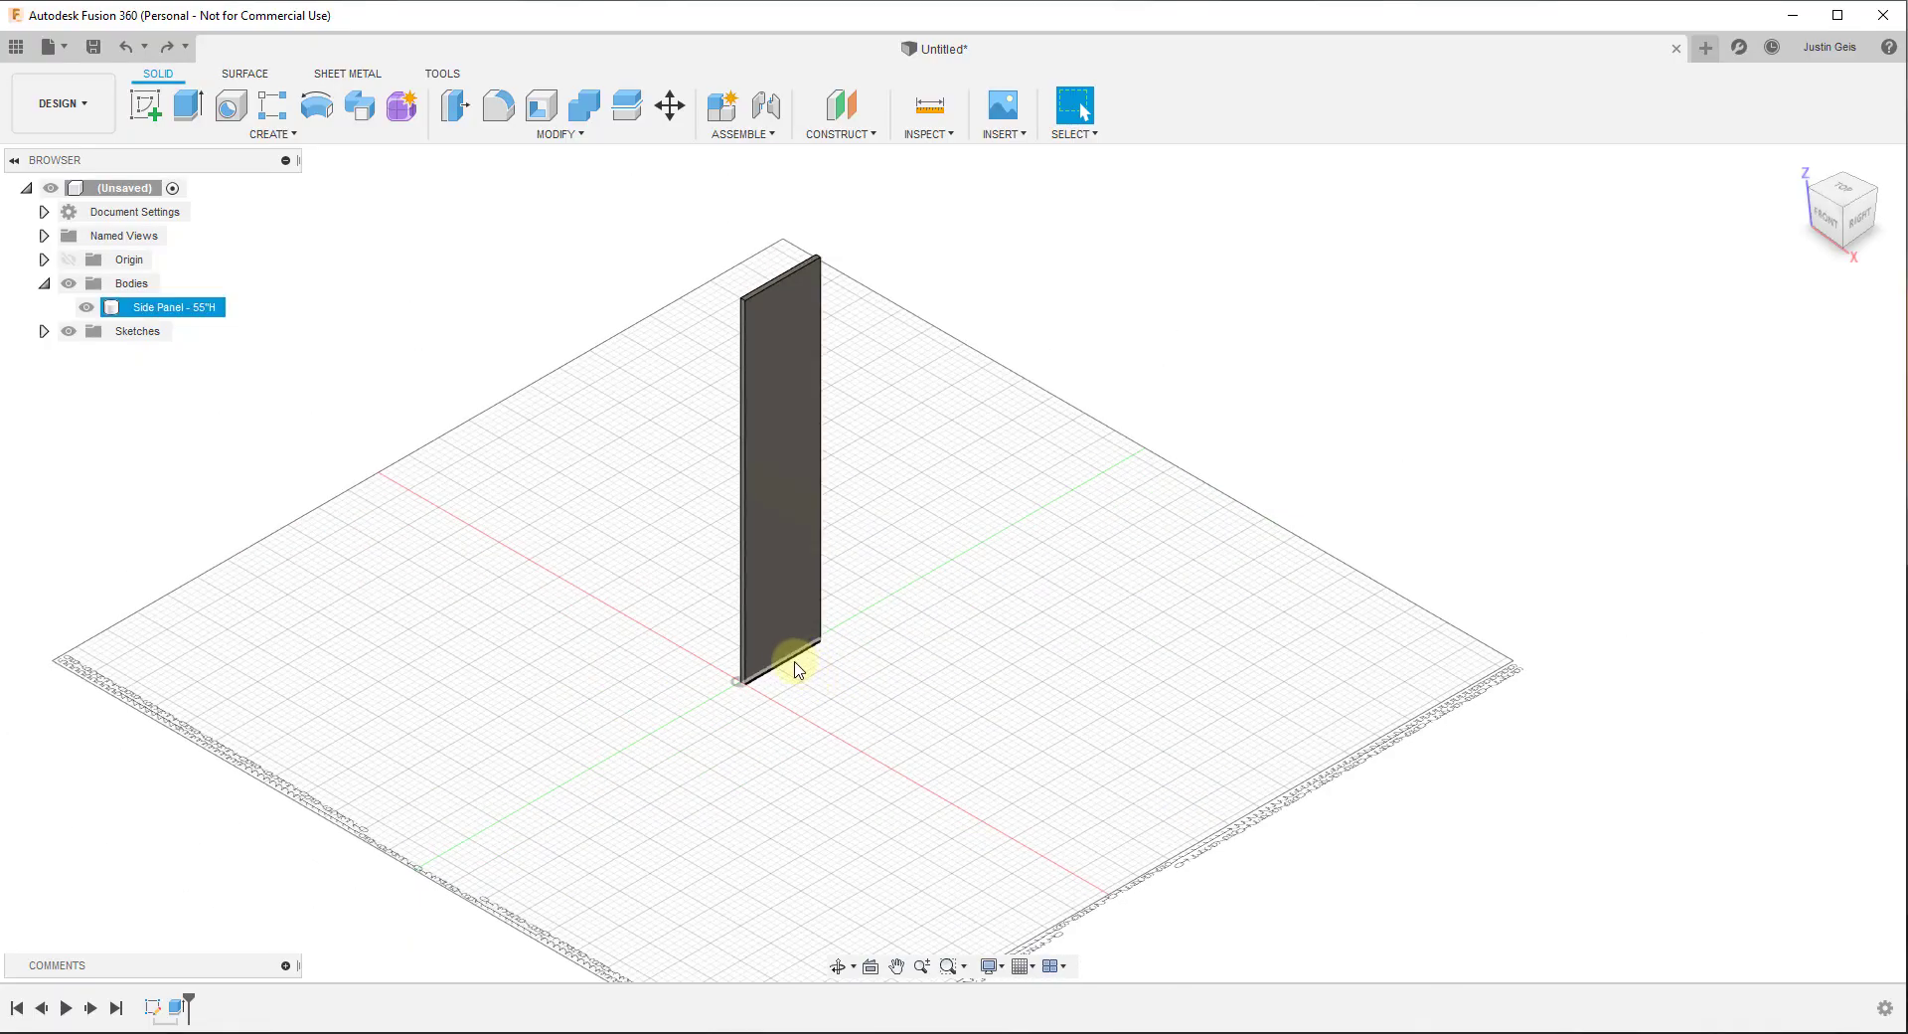
pyautogui.click(810, 664)
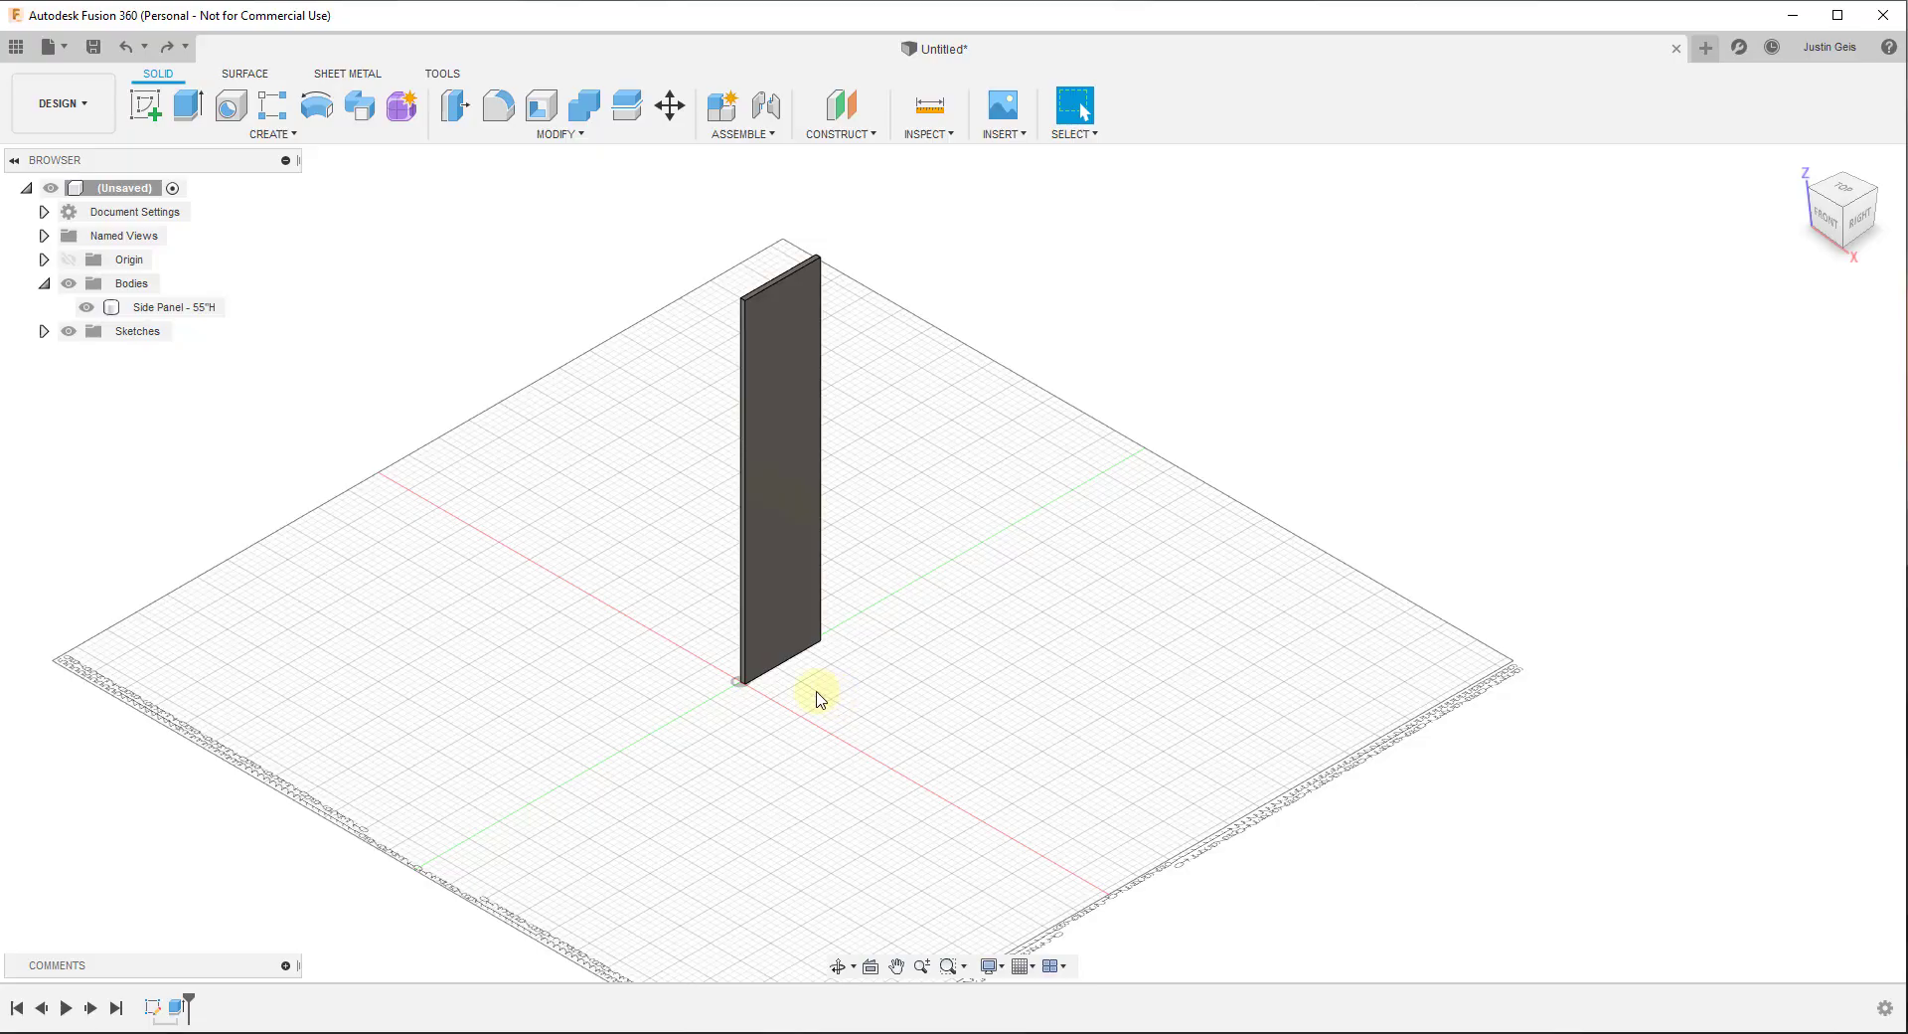
pyautogui.click(765, 659)
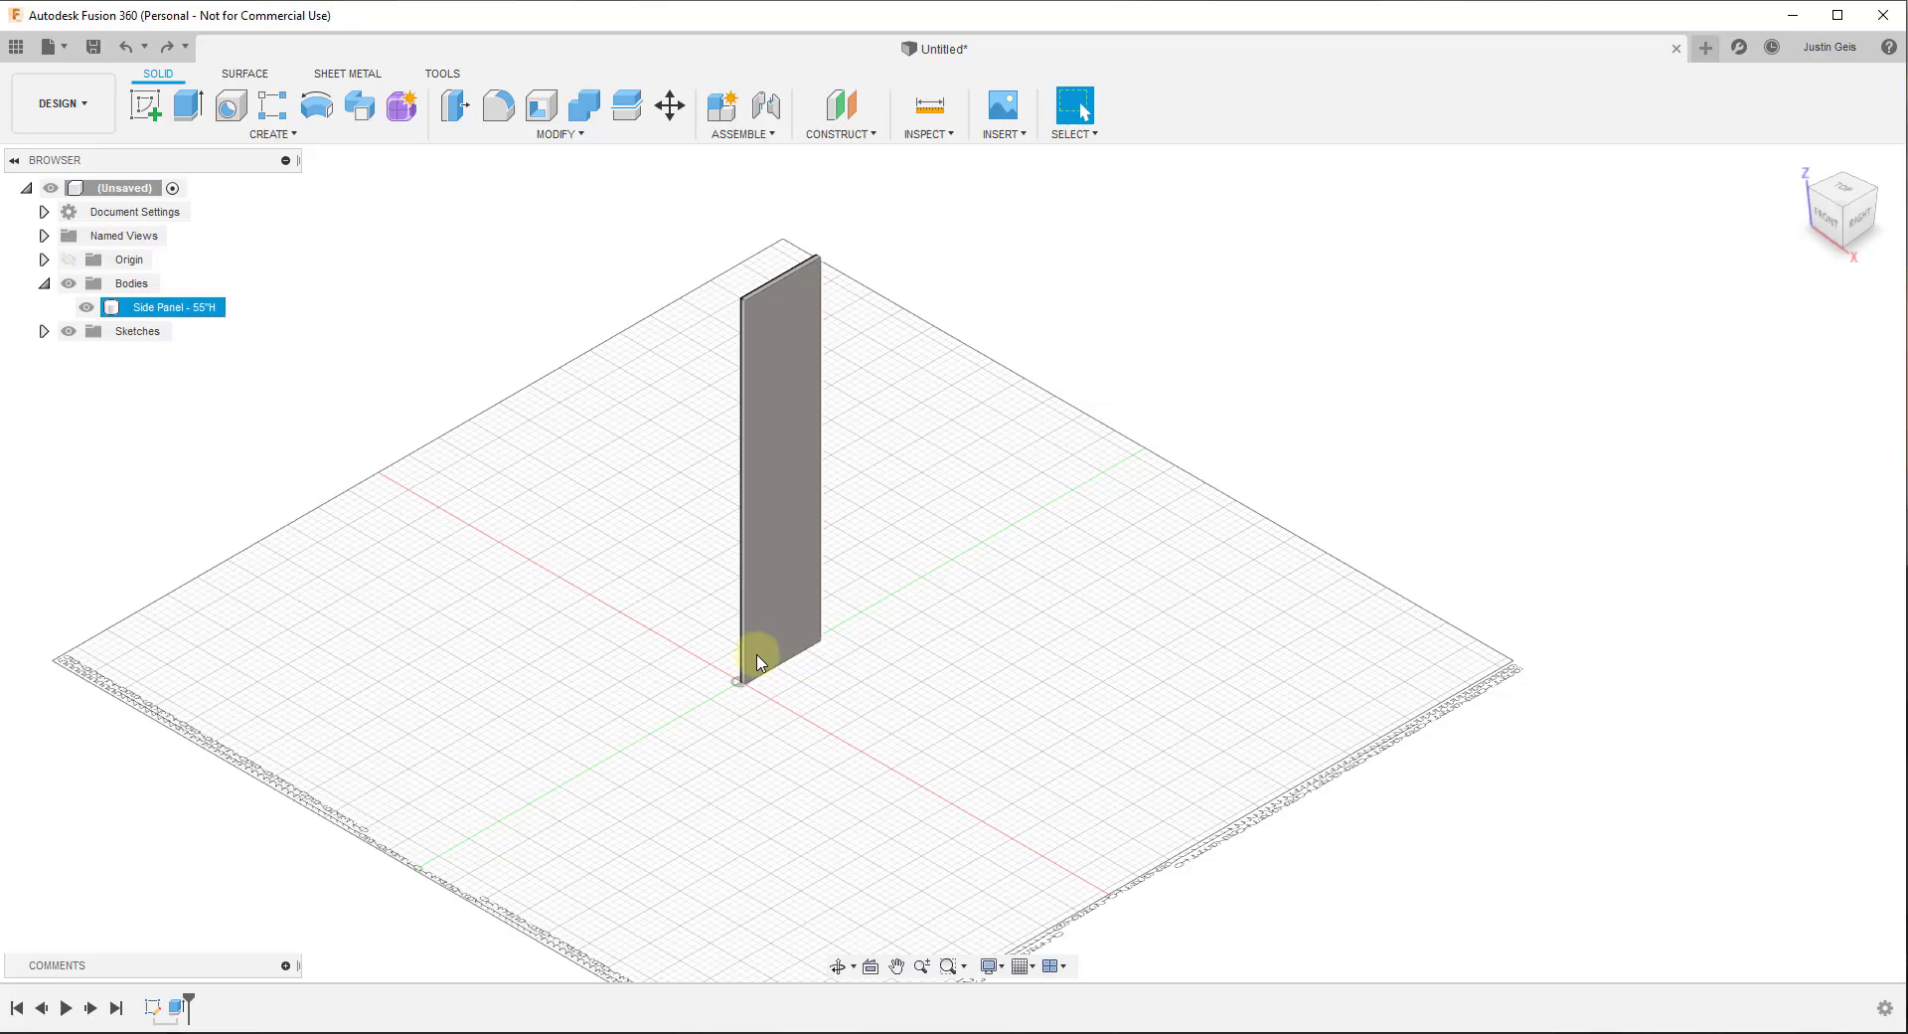
pyautogui.click(745, 664)
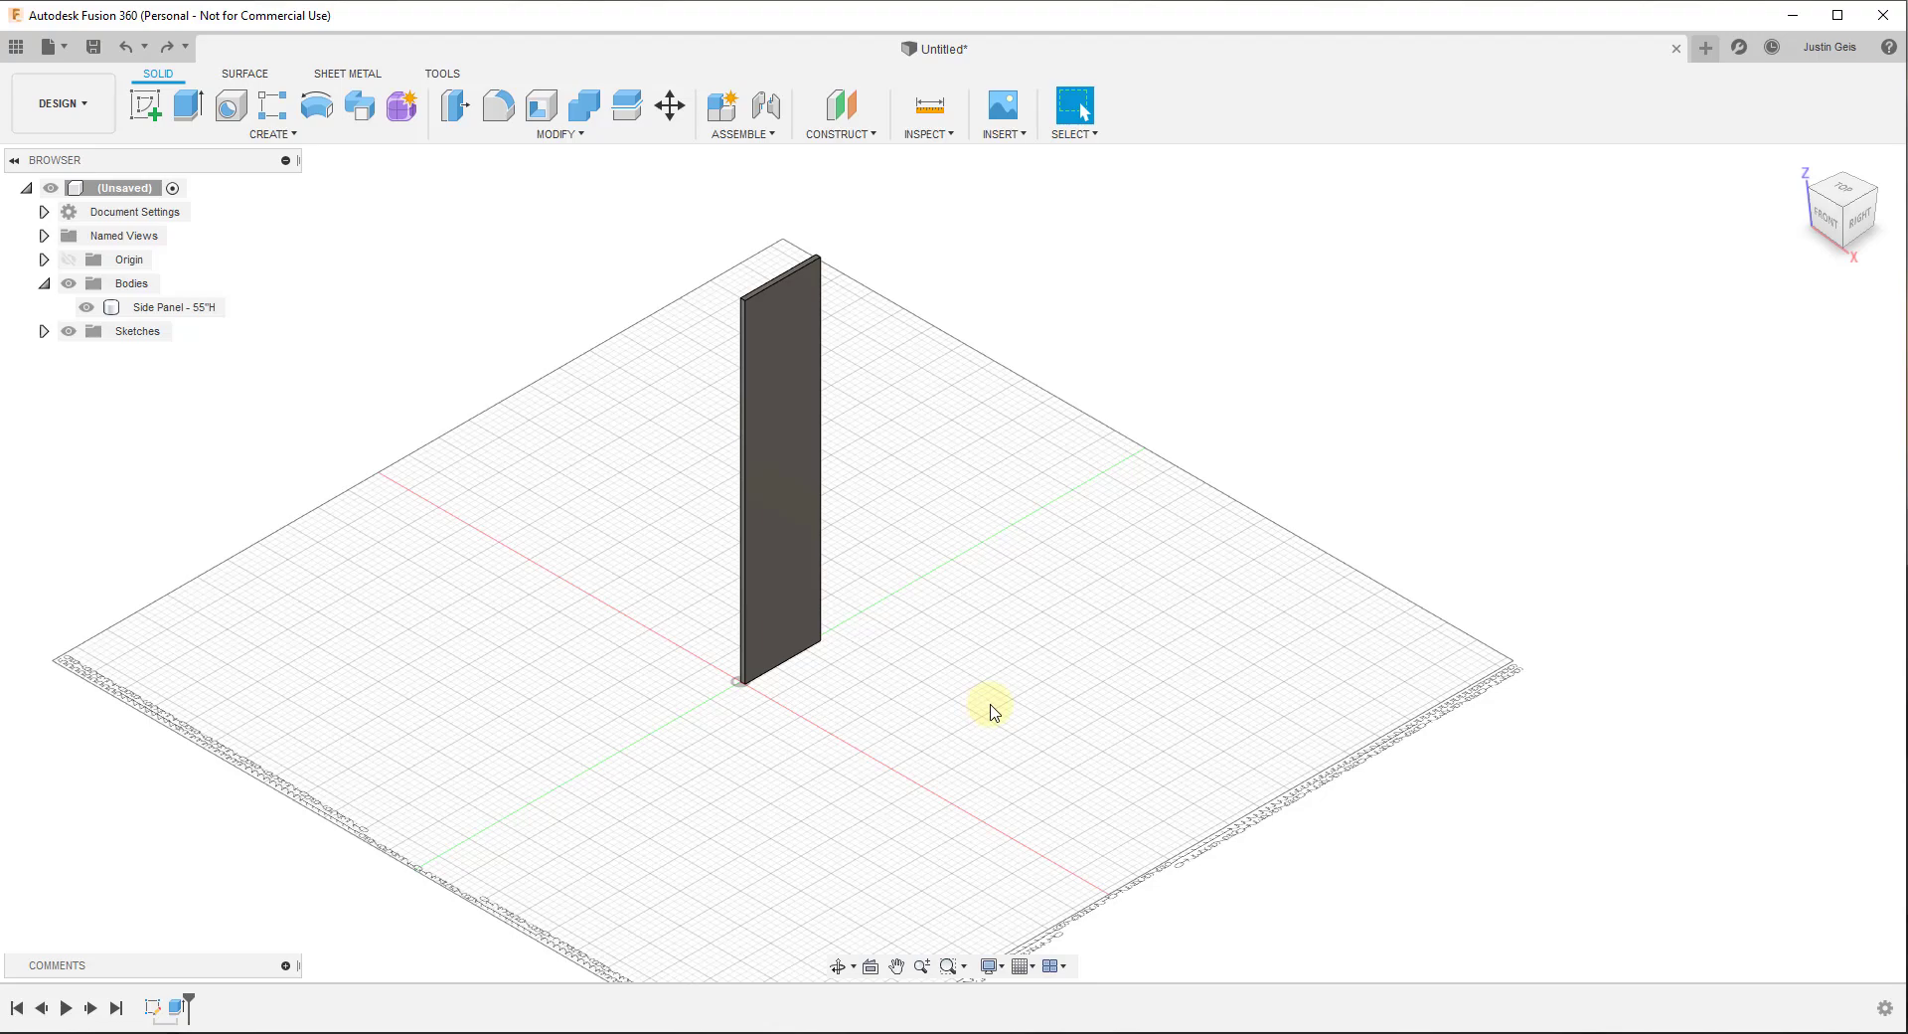
pyautogui.click(794, 634)
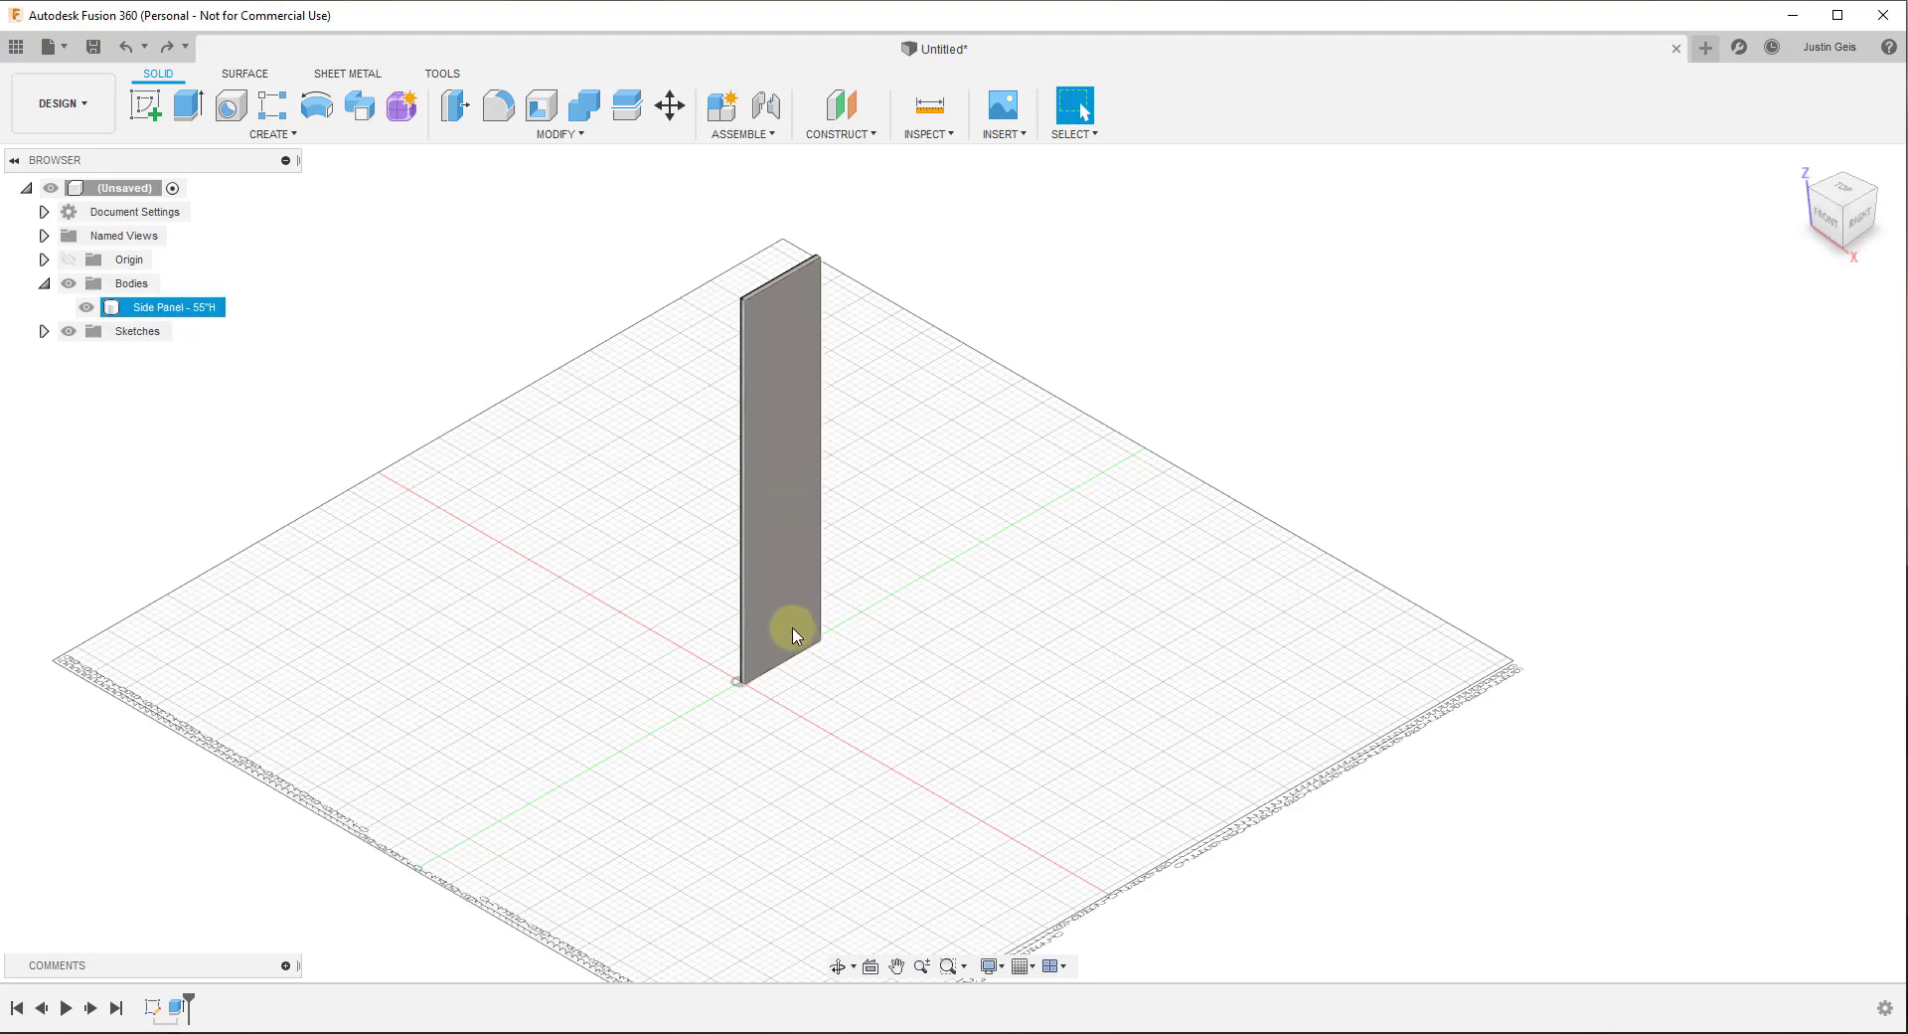
pyautogui.click(851, 722)
pyautogui.scroll(5, 867, 722)
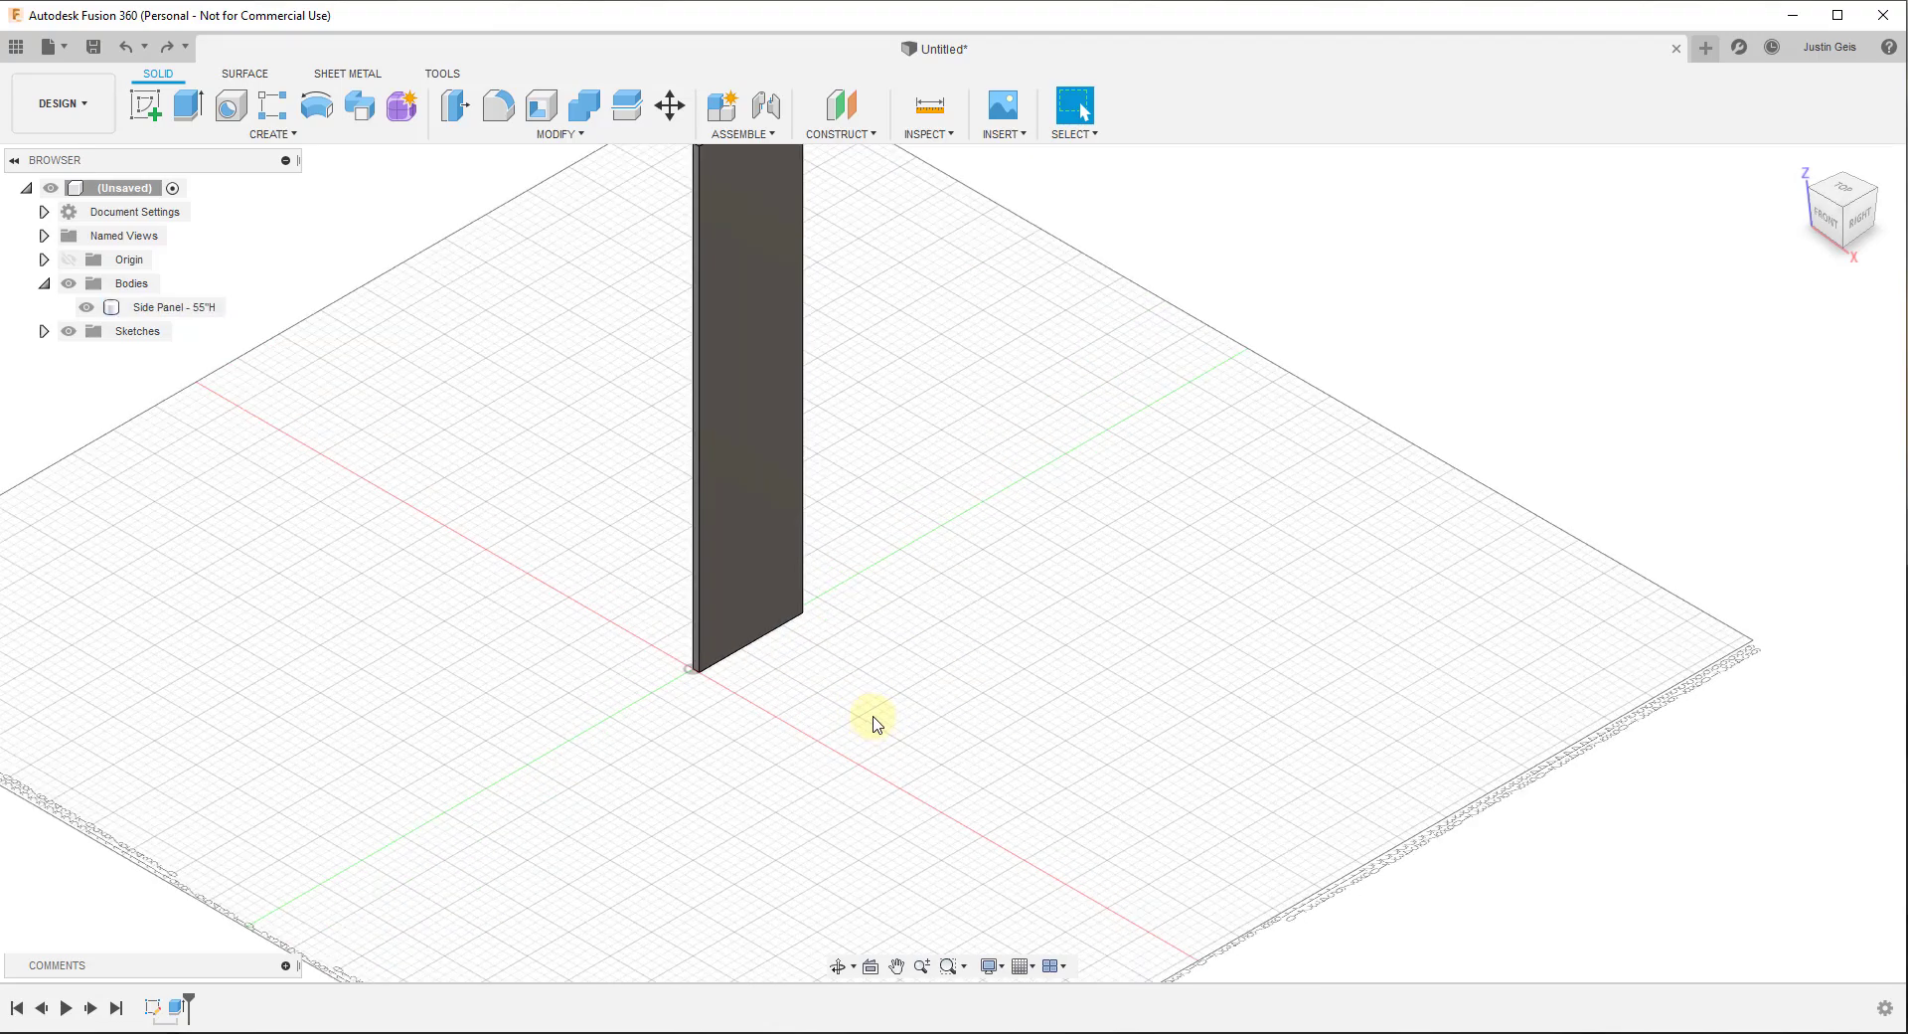
pyautogui.scroll(-2, 746, 679)
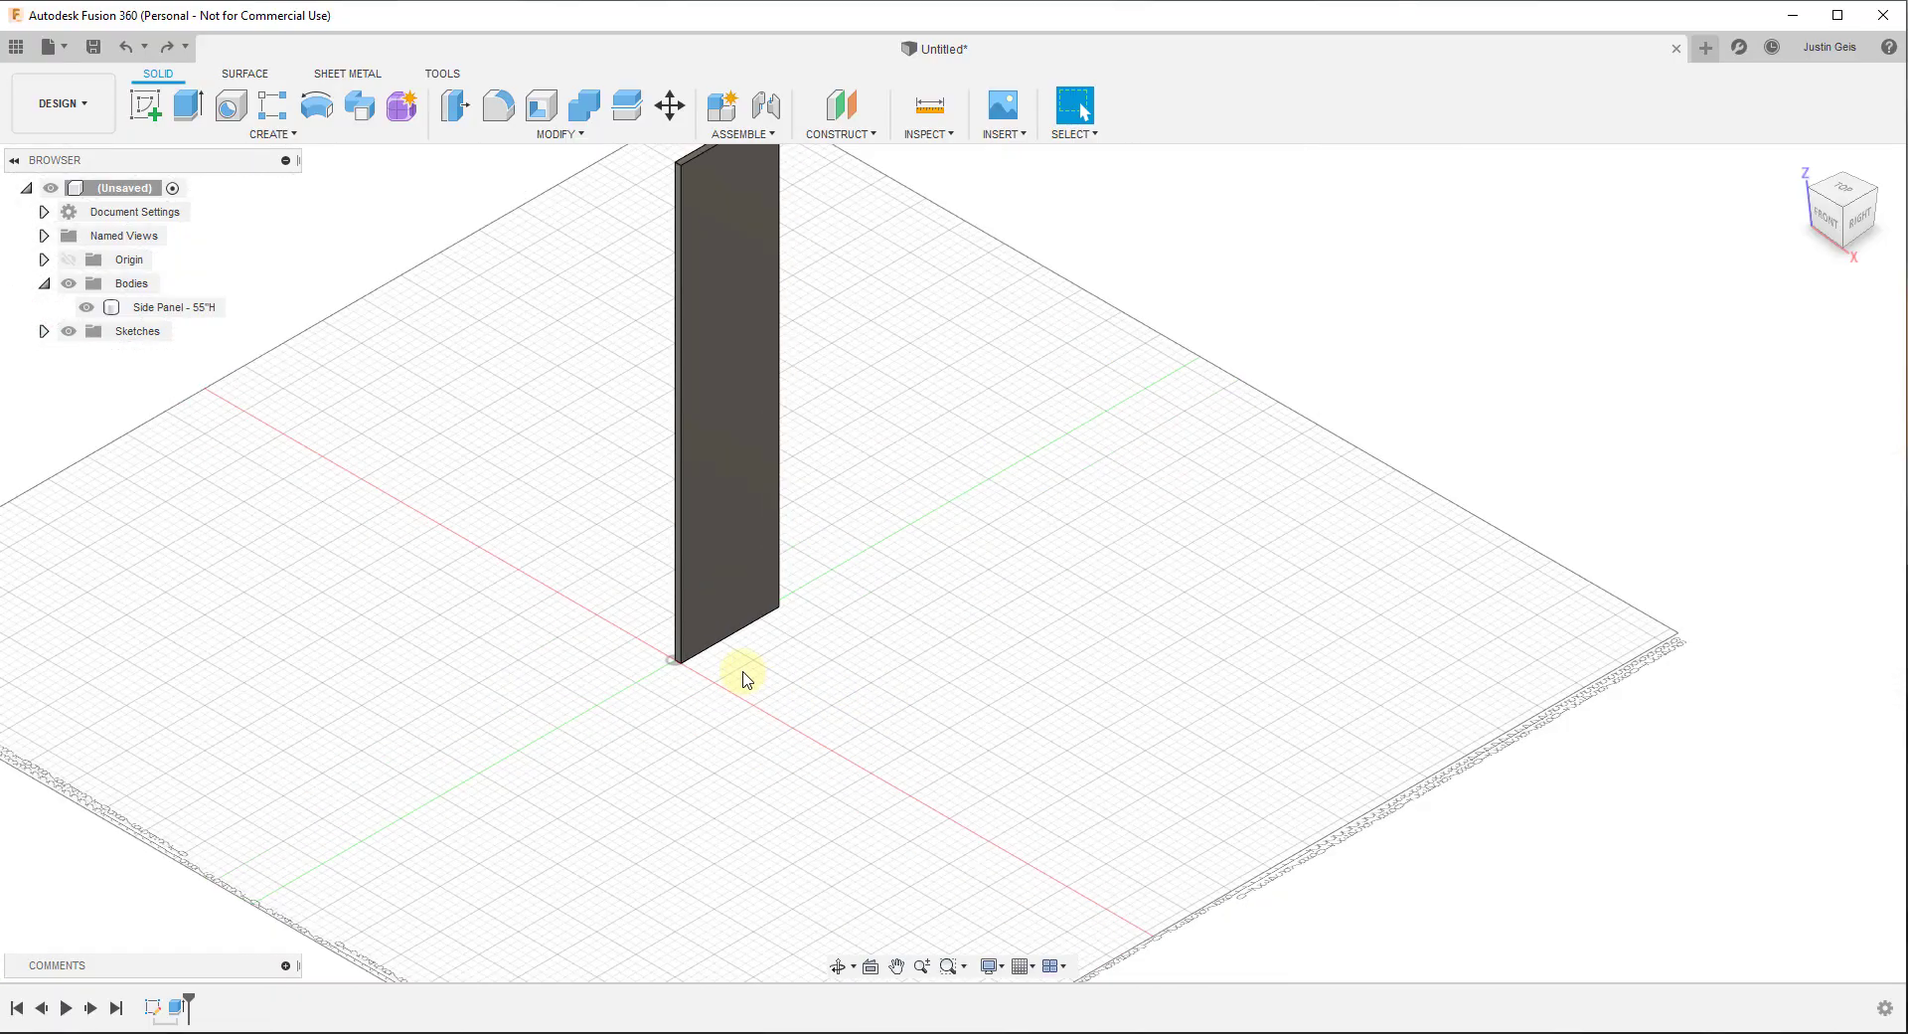
# Create a construction plane offset 6 in upward from the XY plane
pyautogui.click(835, 136)
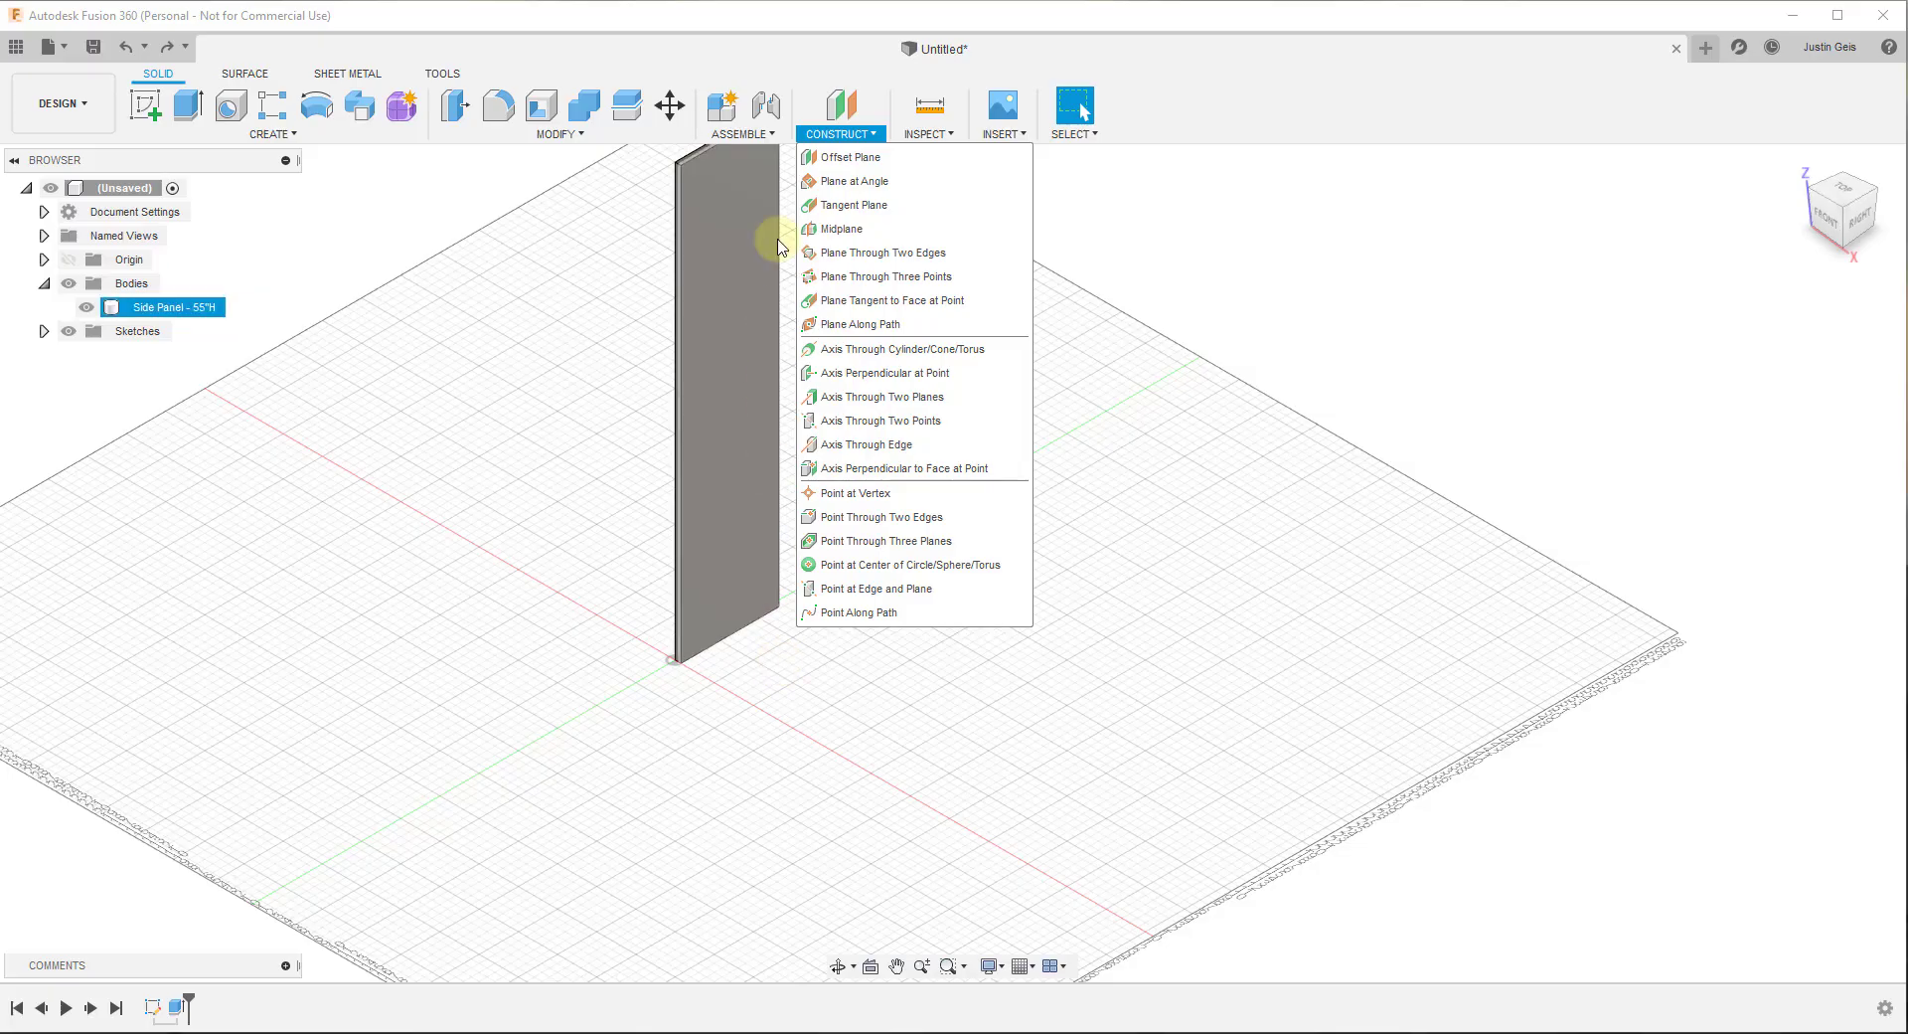
pyautogui.click(851, 159)
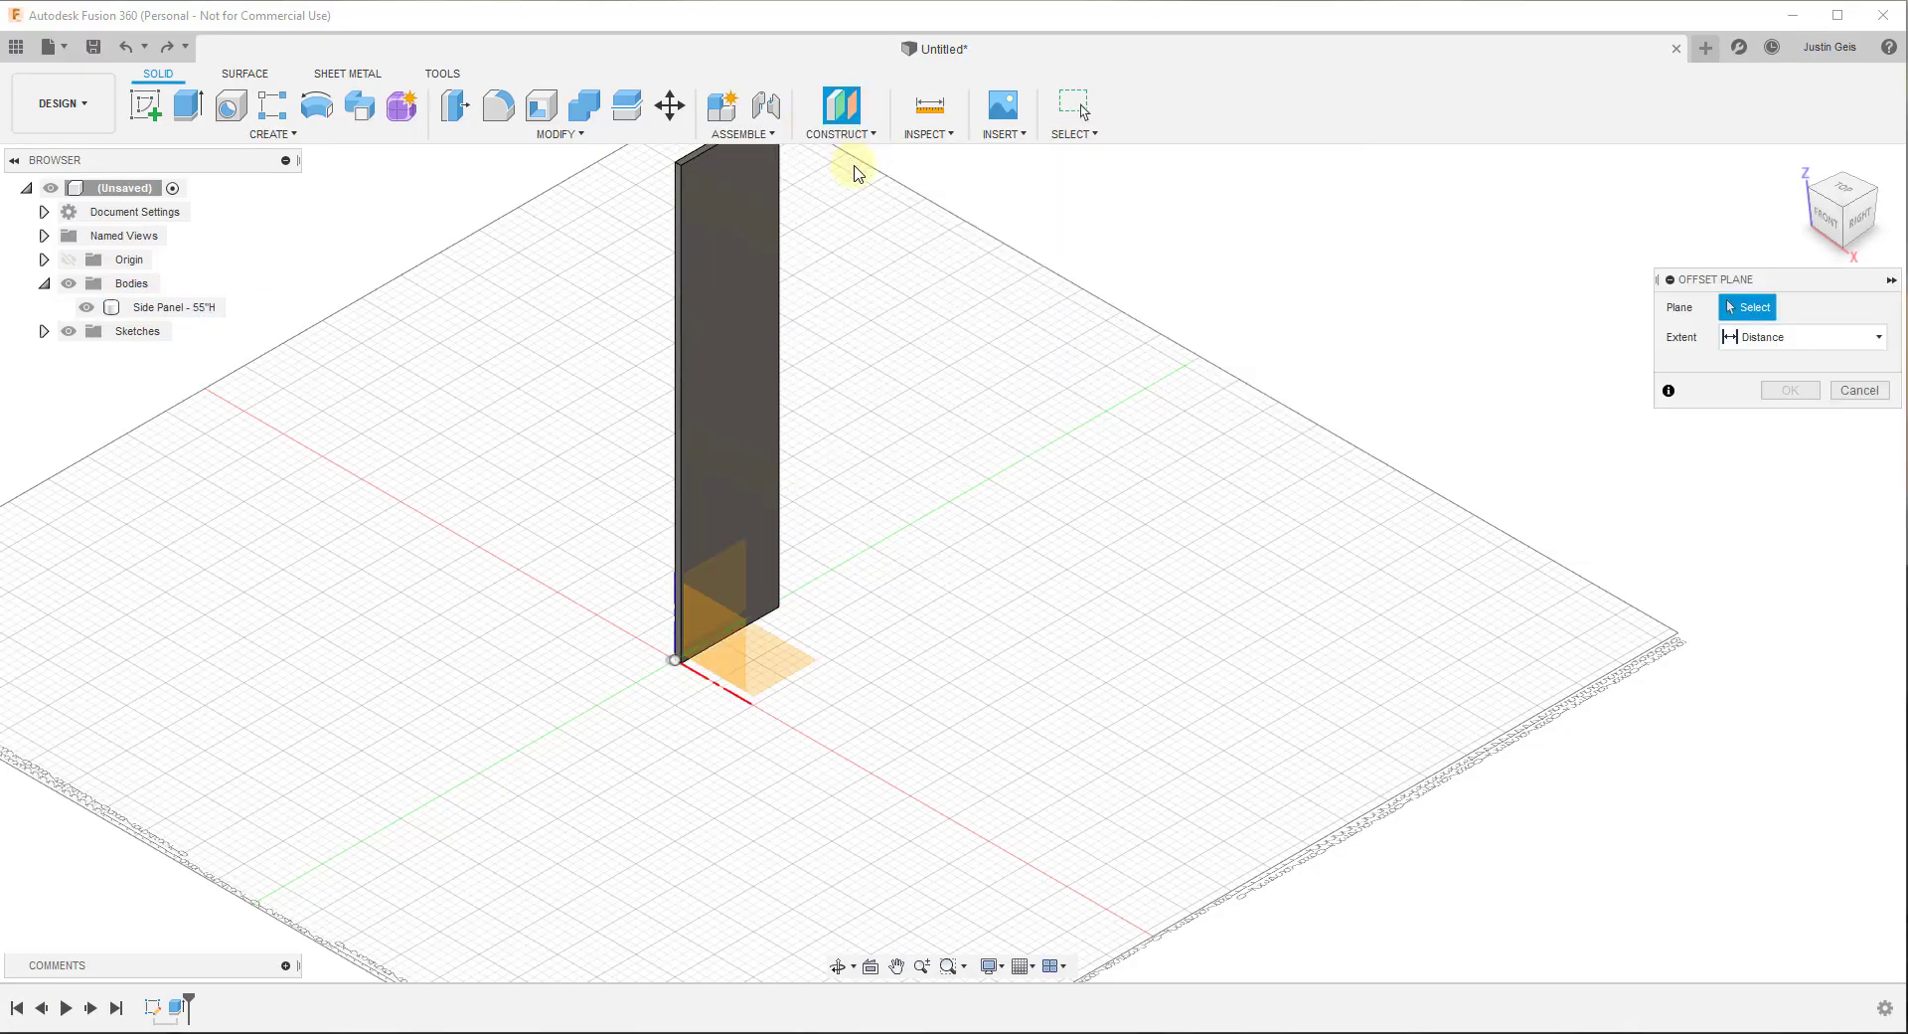
pyautogui.click(792, 673)
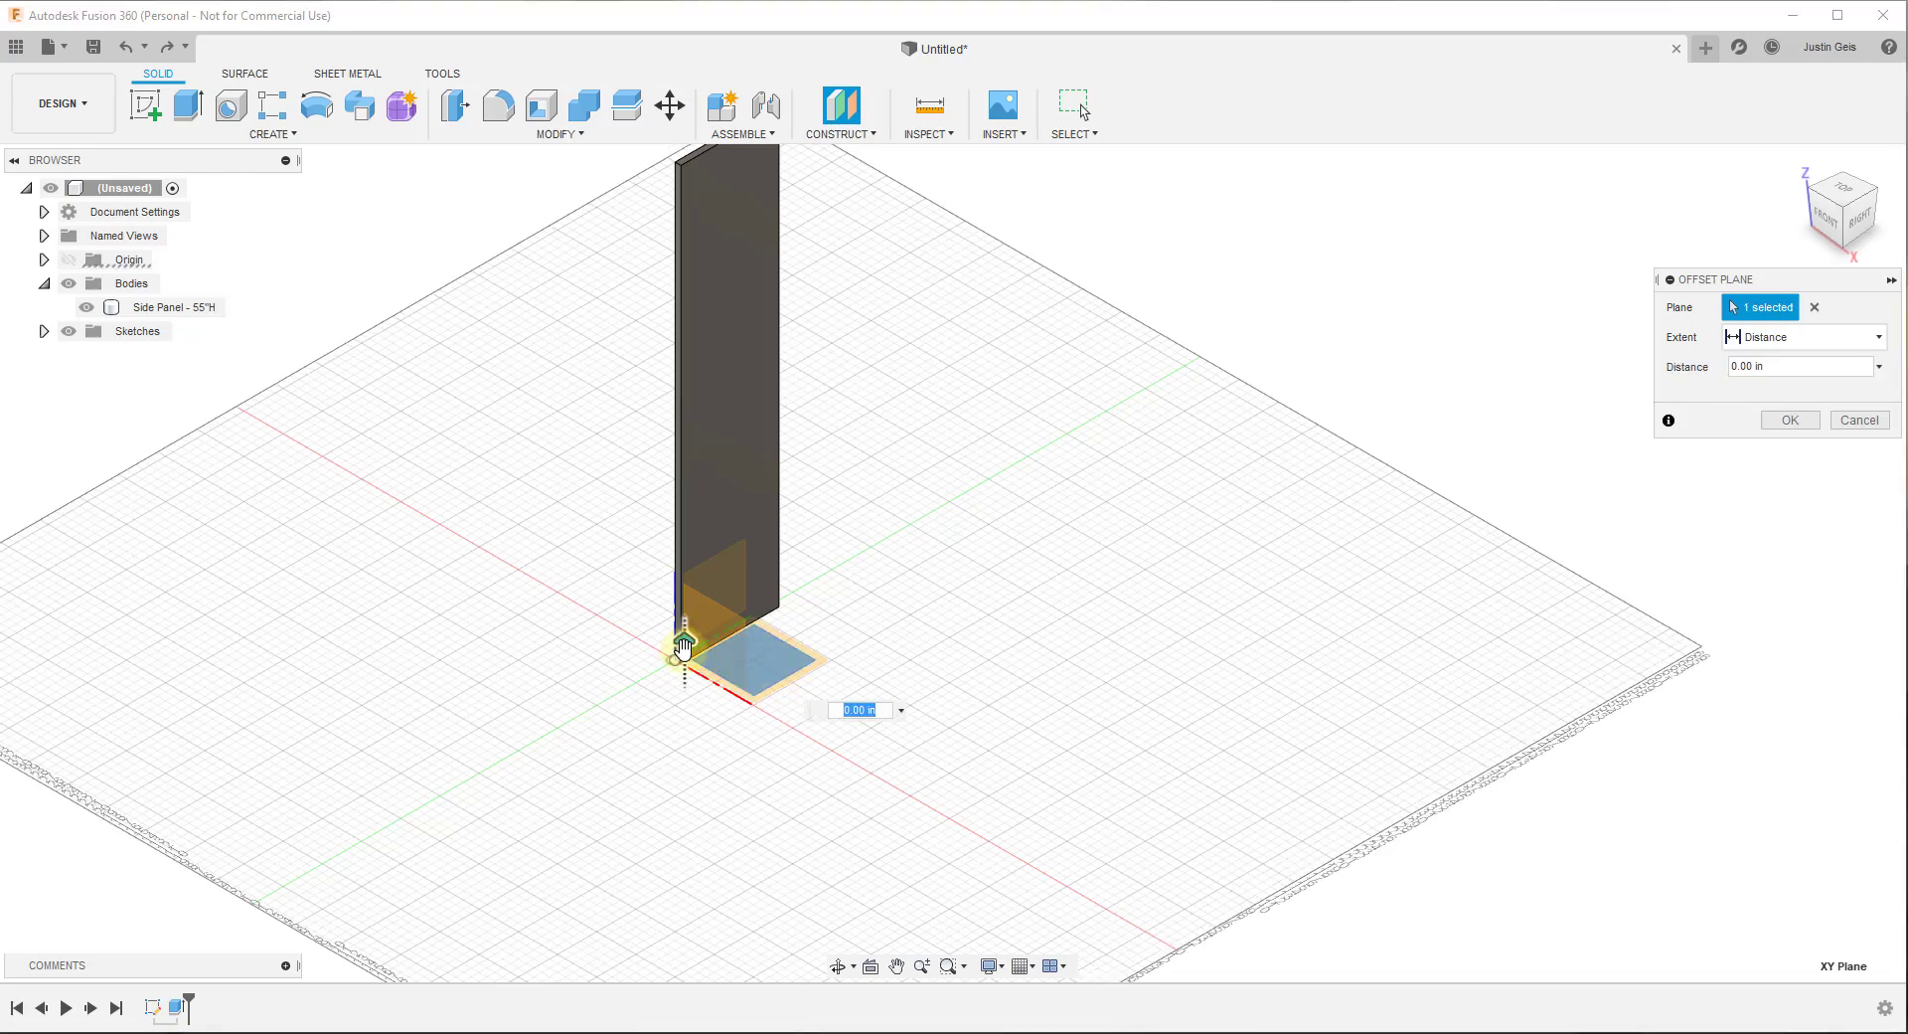
pyautogui.moveTo(683, 646); pyautogui.dragTo(685, 597)
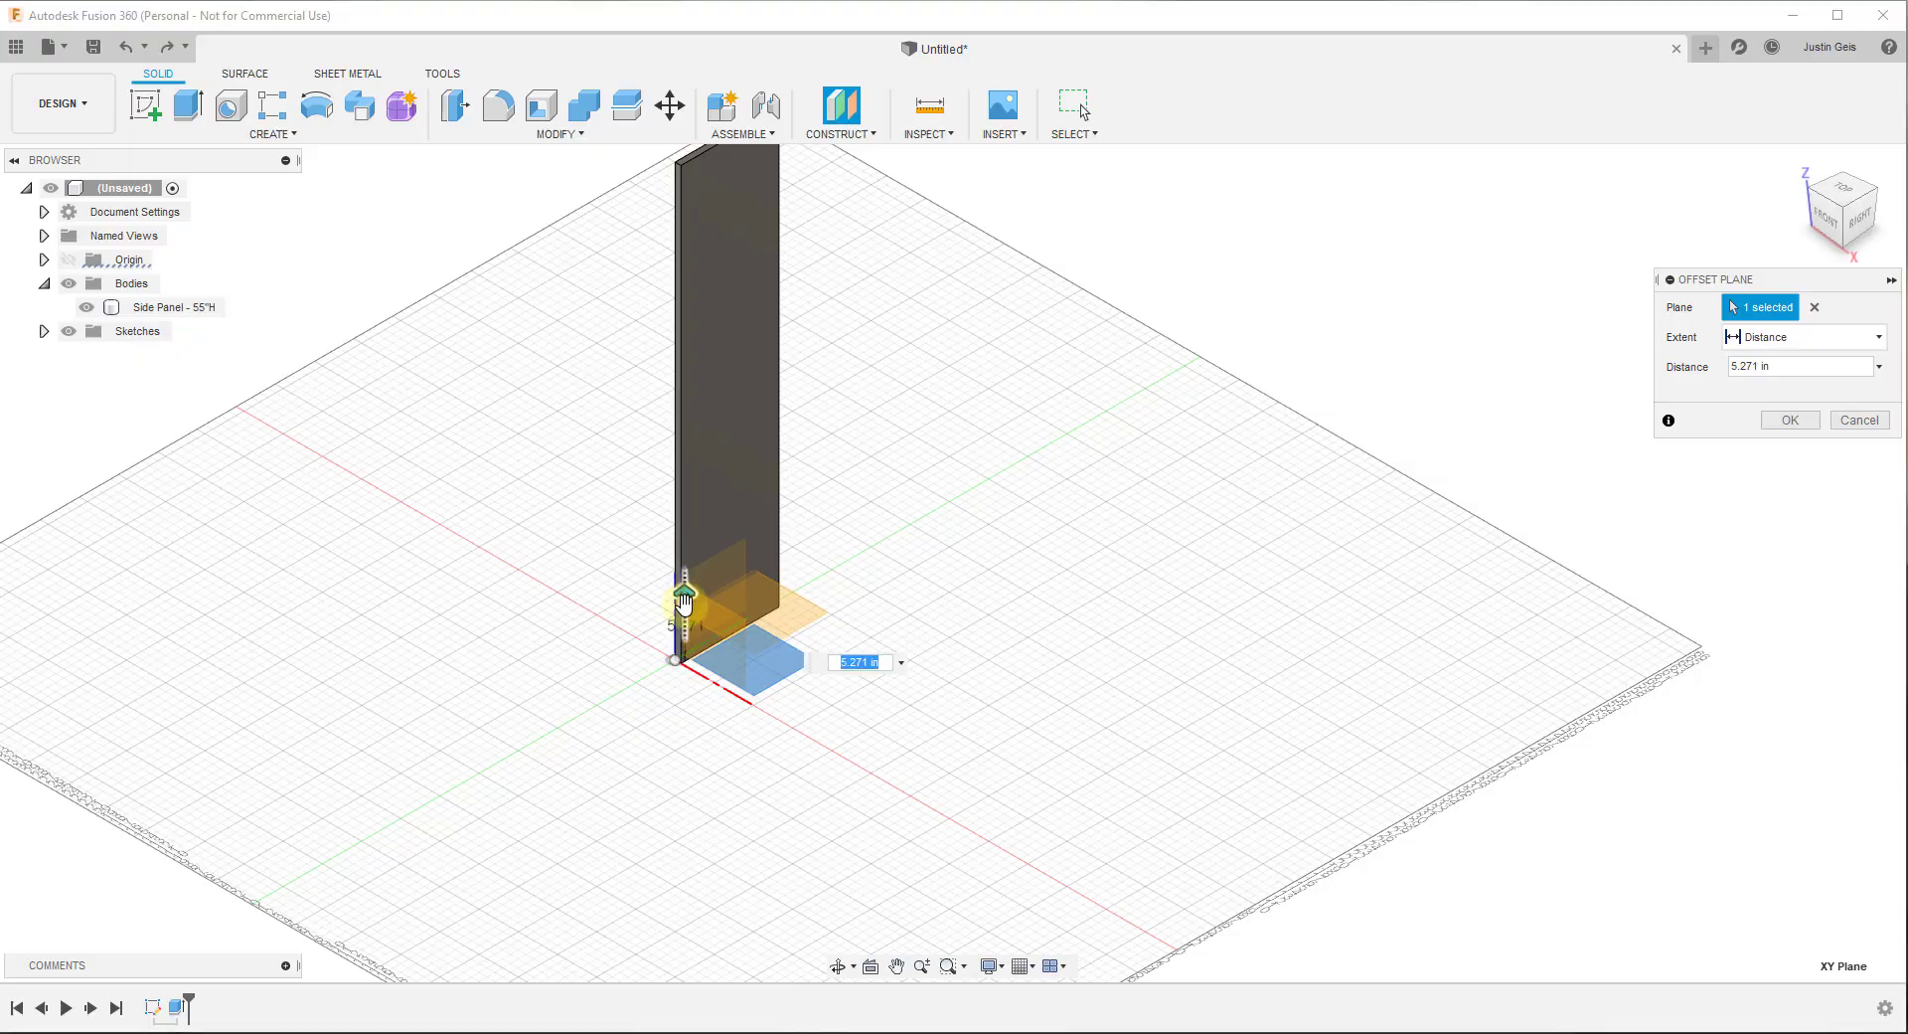
pyautogui.write('6')
pyautogui.press('Return')
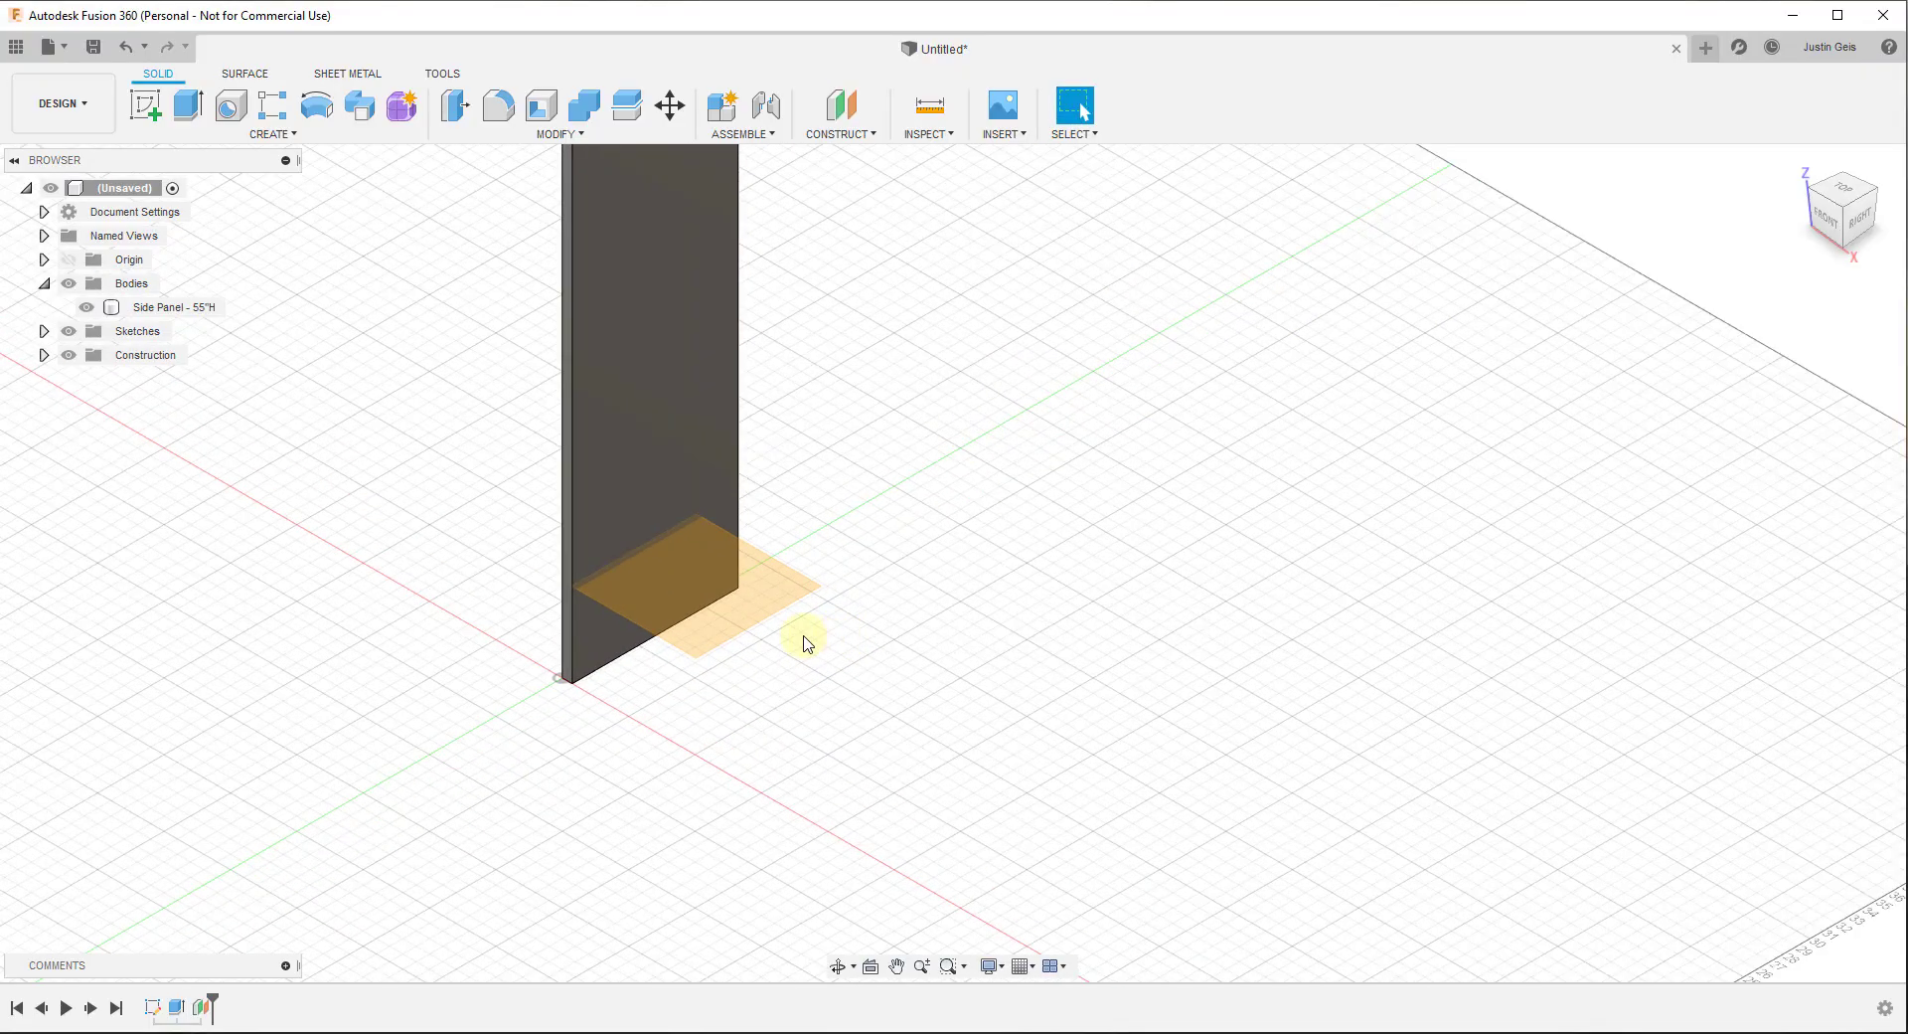
# Undo the offset construction plane
pyautogui.moveTo(801, 639)
pyautogui.keyDown('shift'); pyautogui.mouseDown(button='middle')
pyautogui.moveTo(826, 571)
pyautogui.moveTo(843, 580)
pyautogui.moveTo(796, 630)
pyautogui.mouseUp(button='middle'); pyautogui.keyUp('shift')
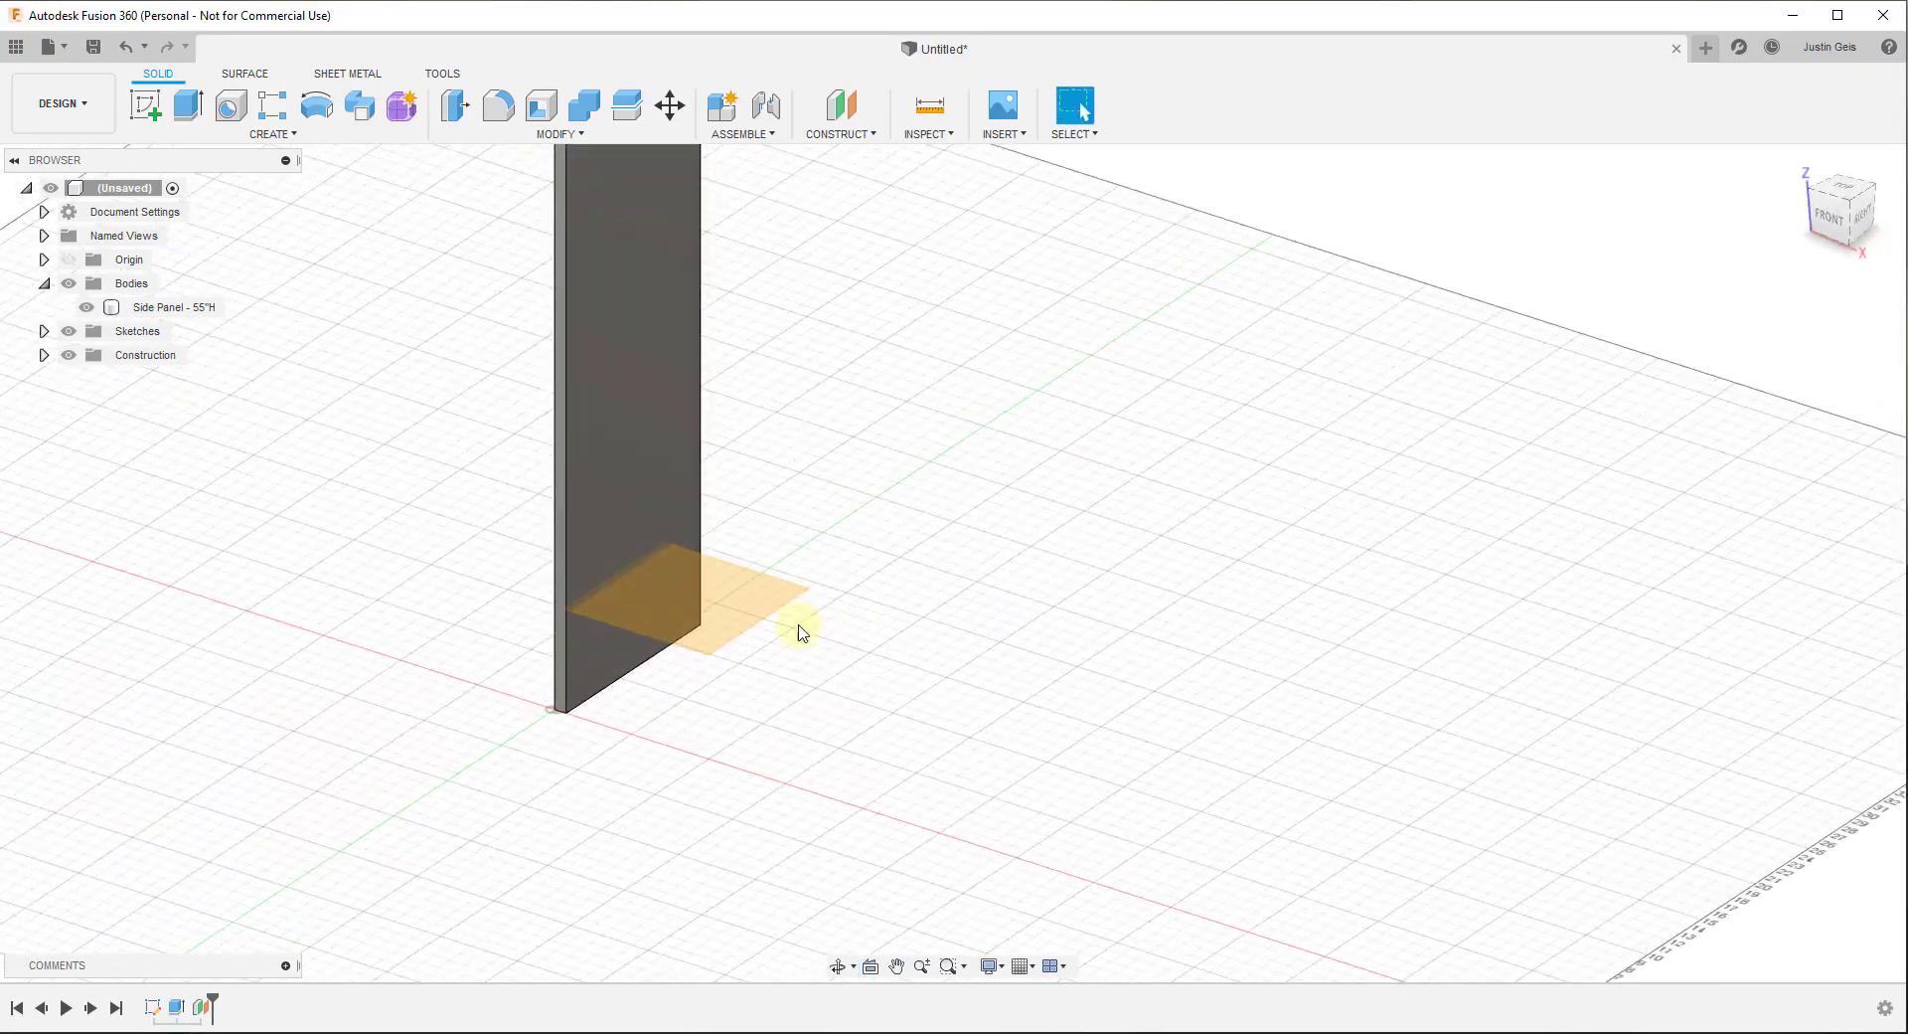
pyautogui.click(643, 671)
pyautogui.click(680, 727)
pyautogui.keyDown('shift'); pyautogui.moveTo(733, 731); pyautogui.dragTo(703, 731, button='middle'); pyautogui.keyUp('shift')
pyautogui.moveTo(745, 607)
pyautogui.keyDown('shift'); pyautogui.mouseDown(button='middle')
pyautogui.moveTo(741, 644)
pyautogui.moveTo(758, 651)
pyautogui.moveTo(738, 603)
pyautogui.moveTo(765, 624)
pyautogui.mouseUp(button='middle'); pyautogui.keyUp('shift')
pyautogui.scroll(-5, 735, 603)
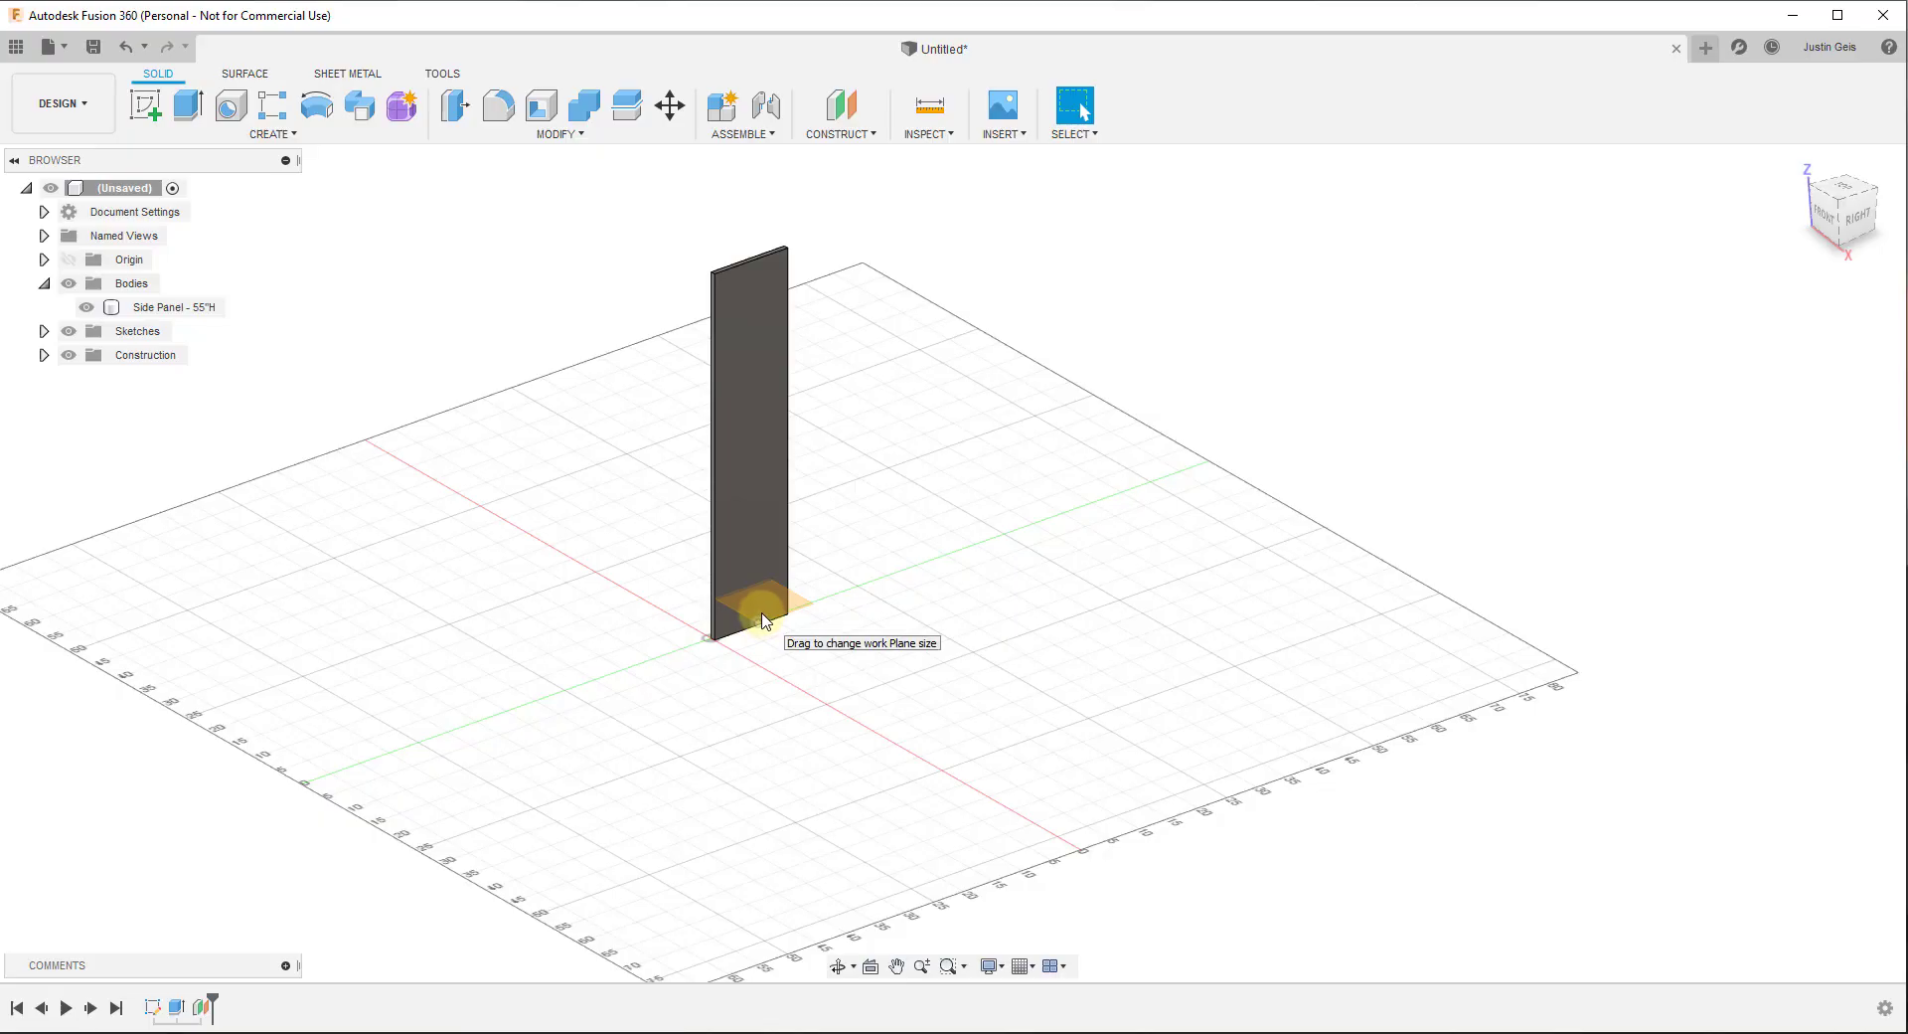
pyautogui.hotkey('ctrl', 'z')
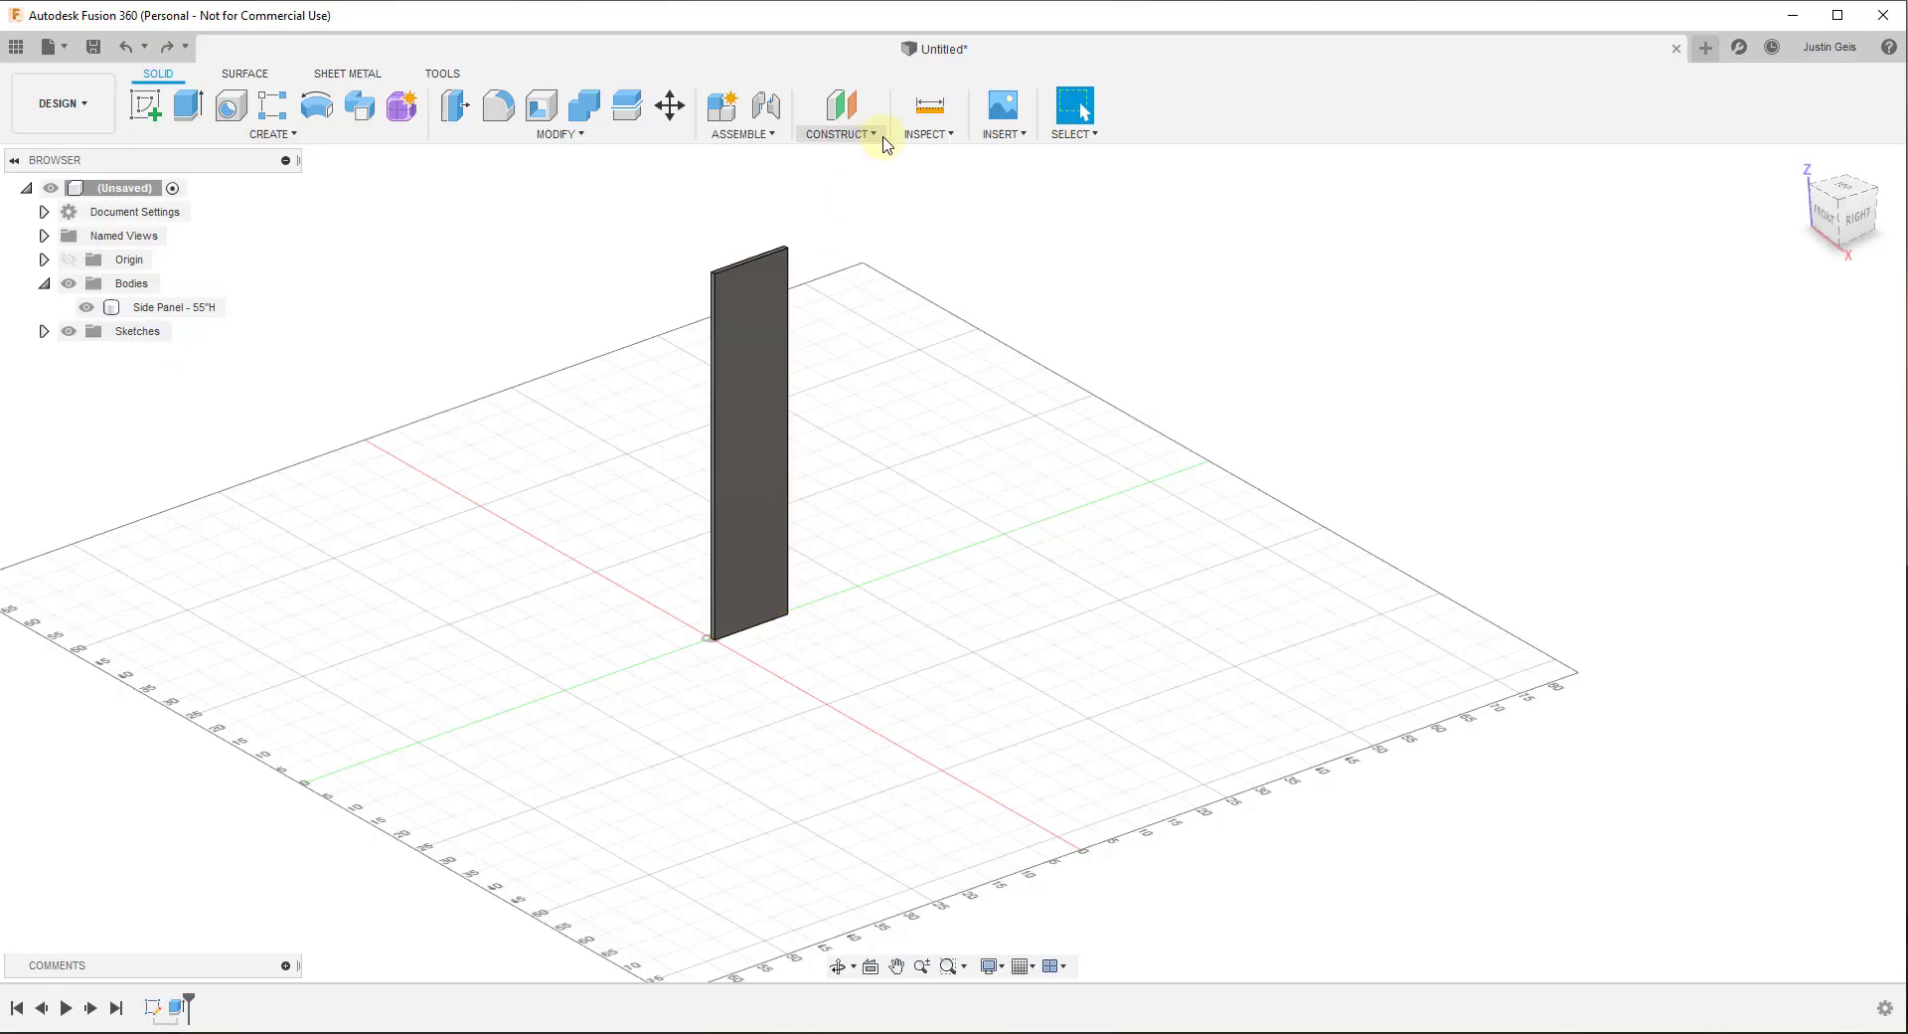
# Create a construction plane offset upward from the XY plane, crossing the side panel near its lower end
pyautogui.click(842, 107)
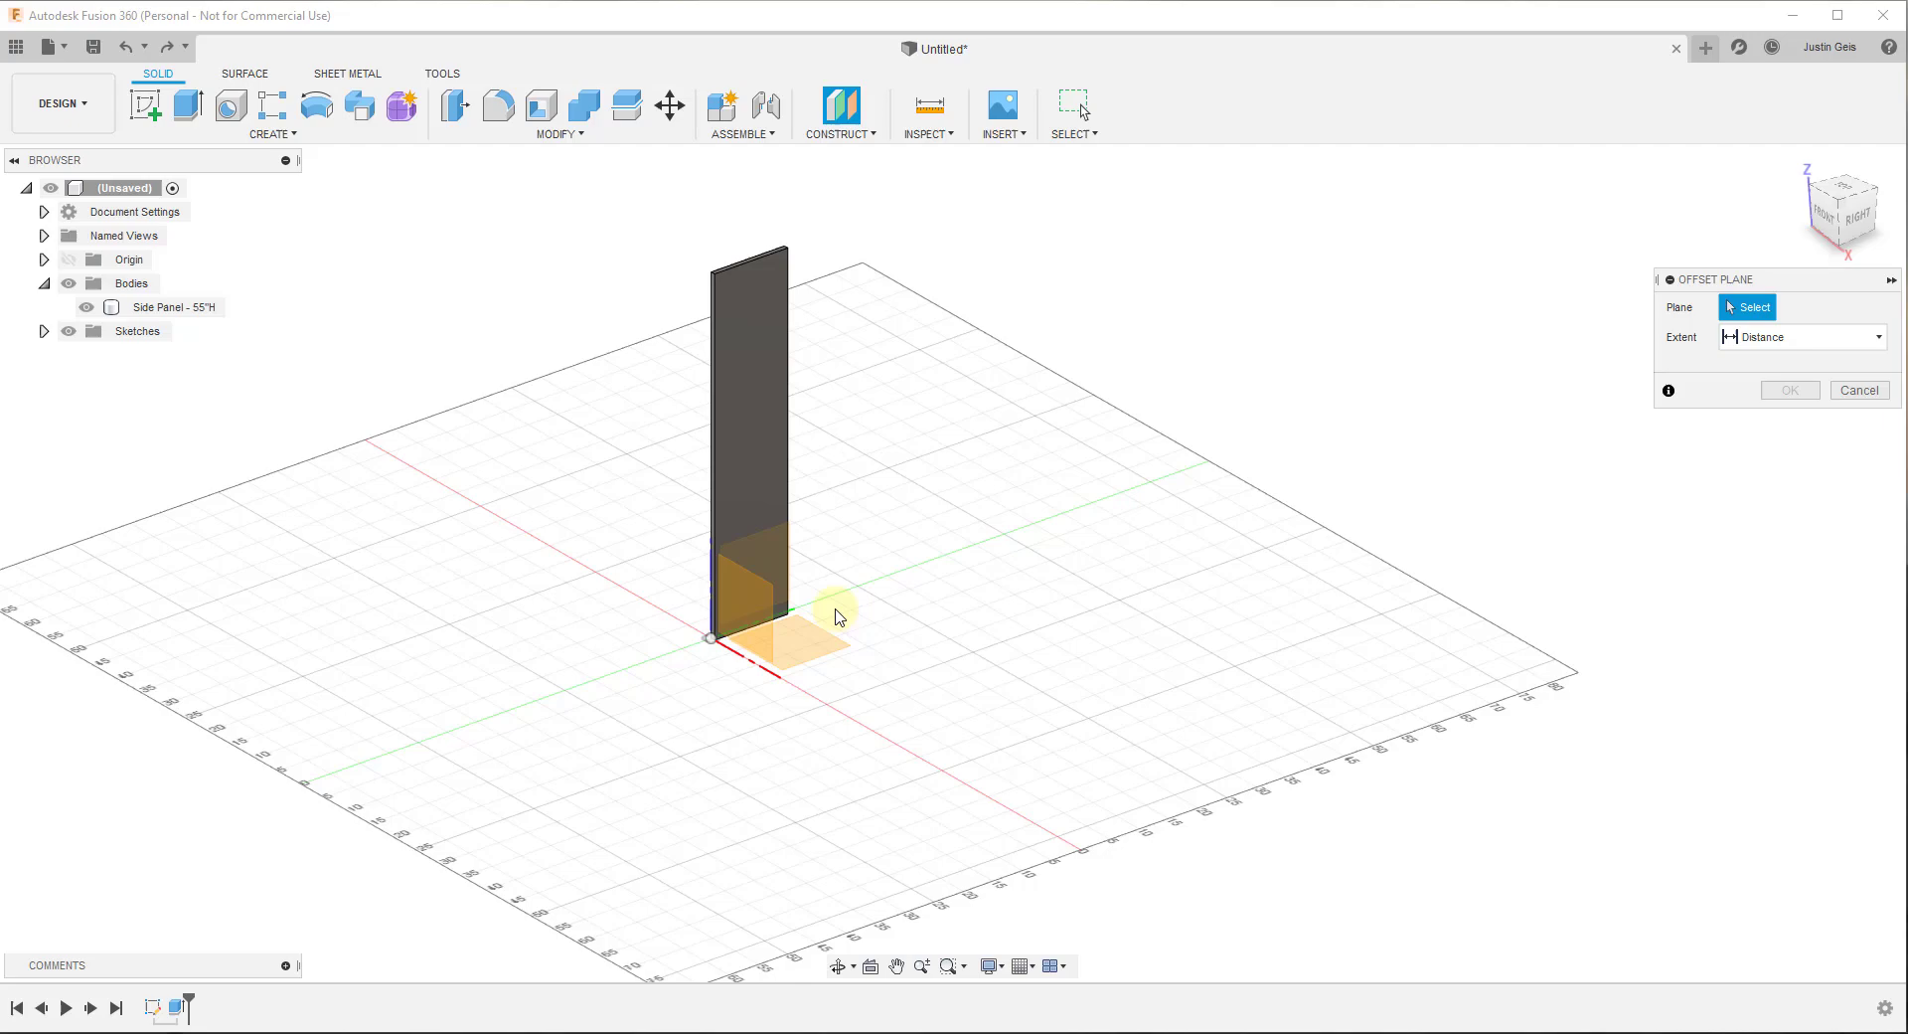
pyautogui.click(803, 654)
pyautogui.press('Return')
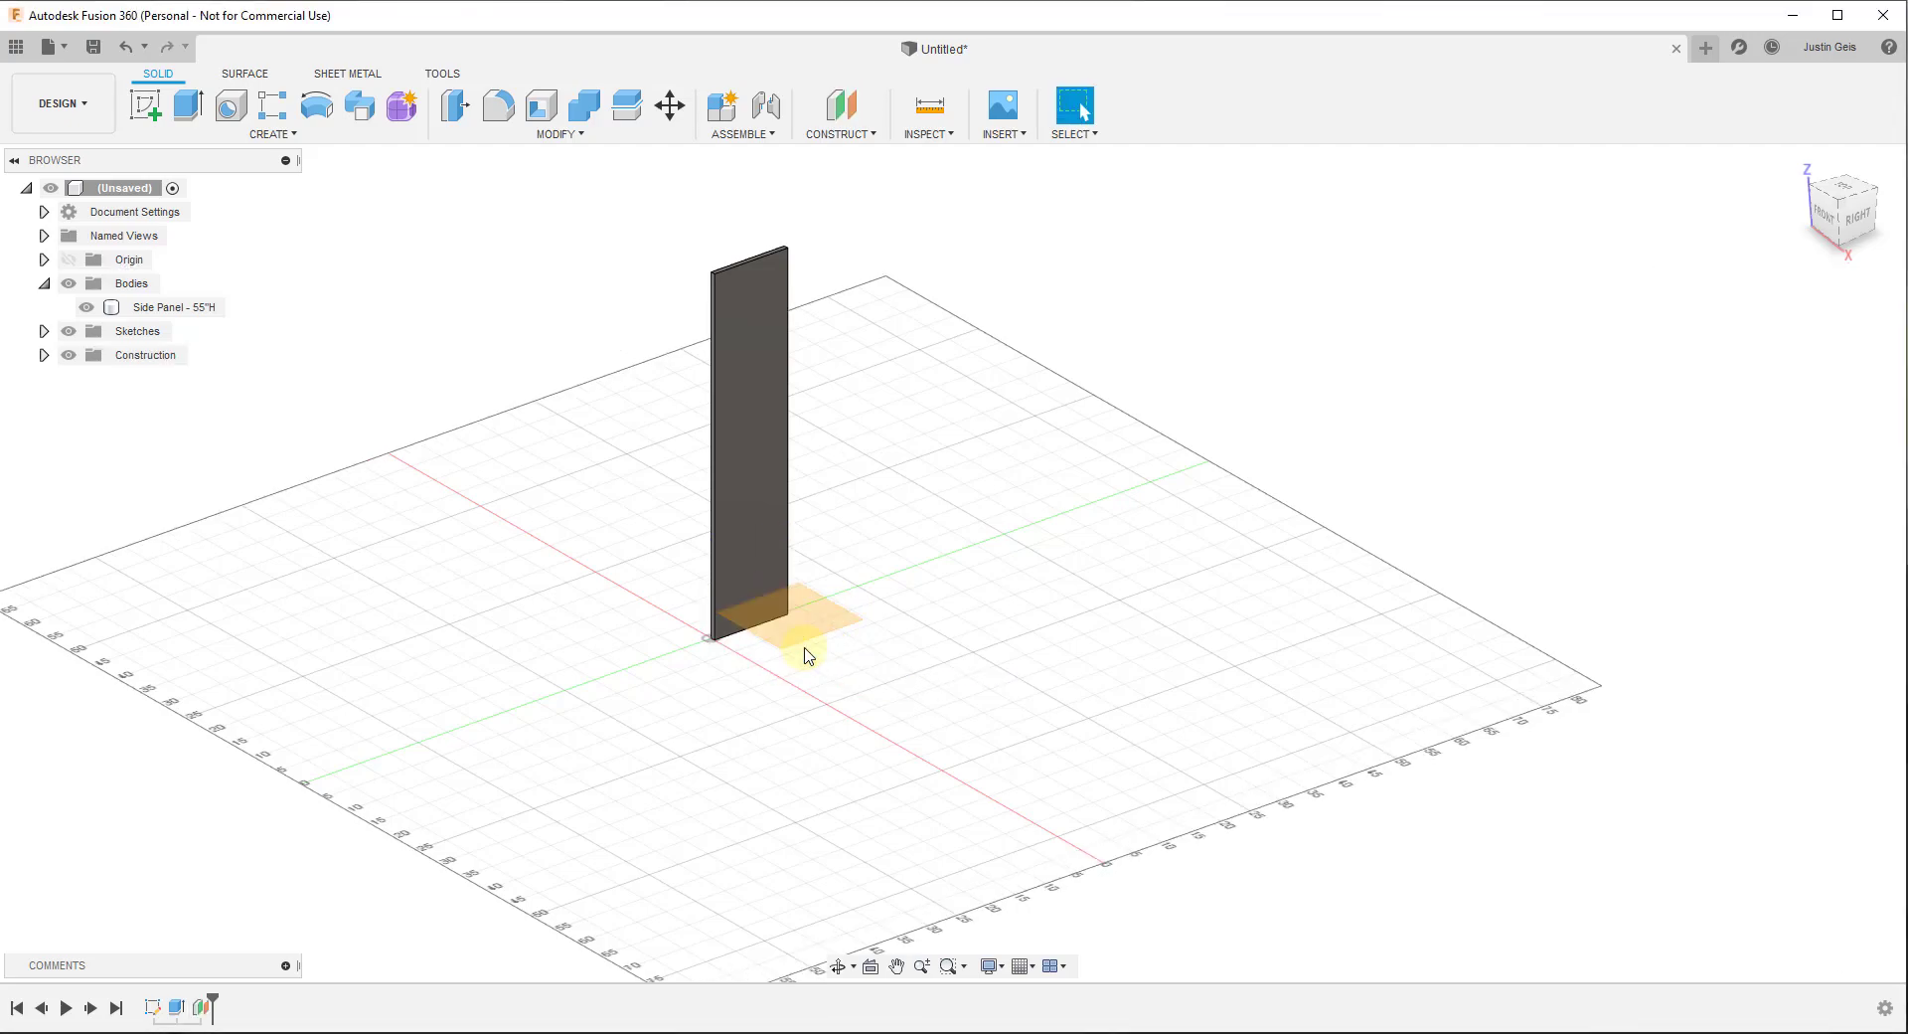
pyautogui.scroll(3, 855, 635)
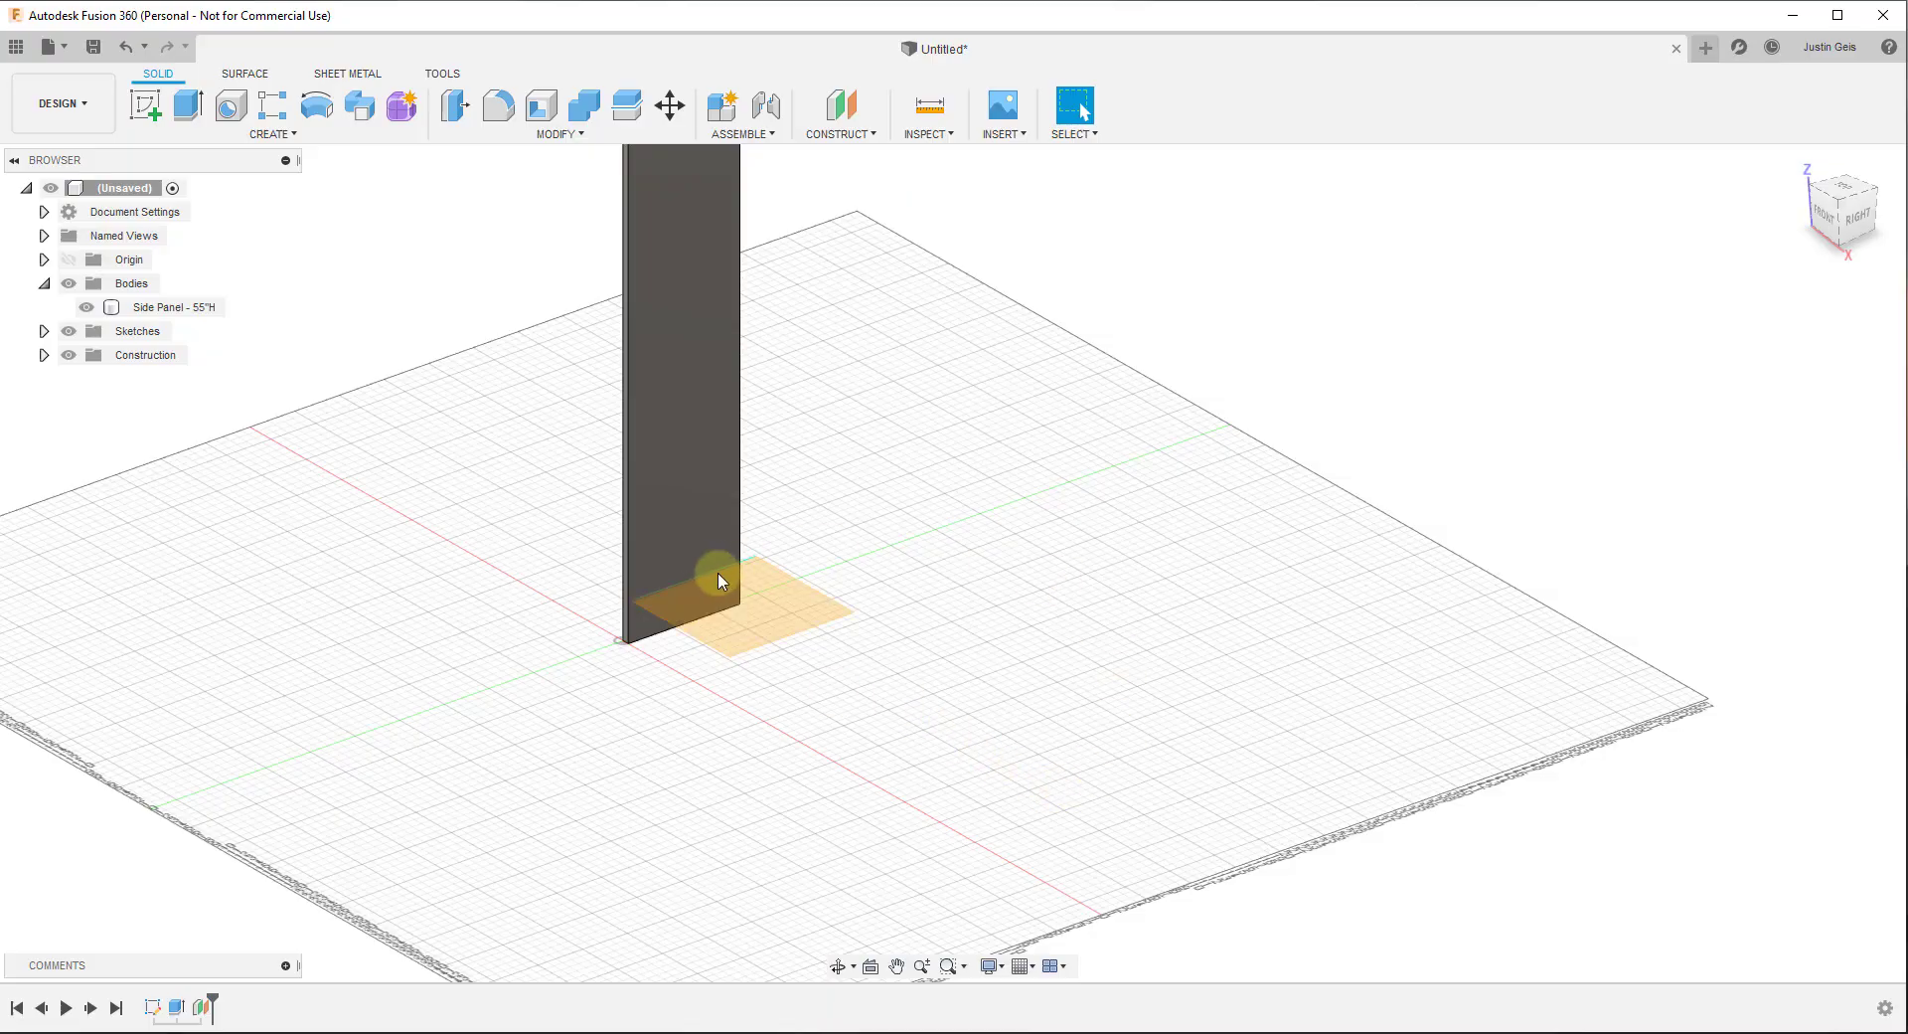
# Start a sketch on the offset plane and draw a line along the full length of the side panel's inner edge
pyautogui.click(145, 111)
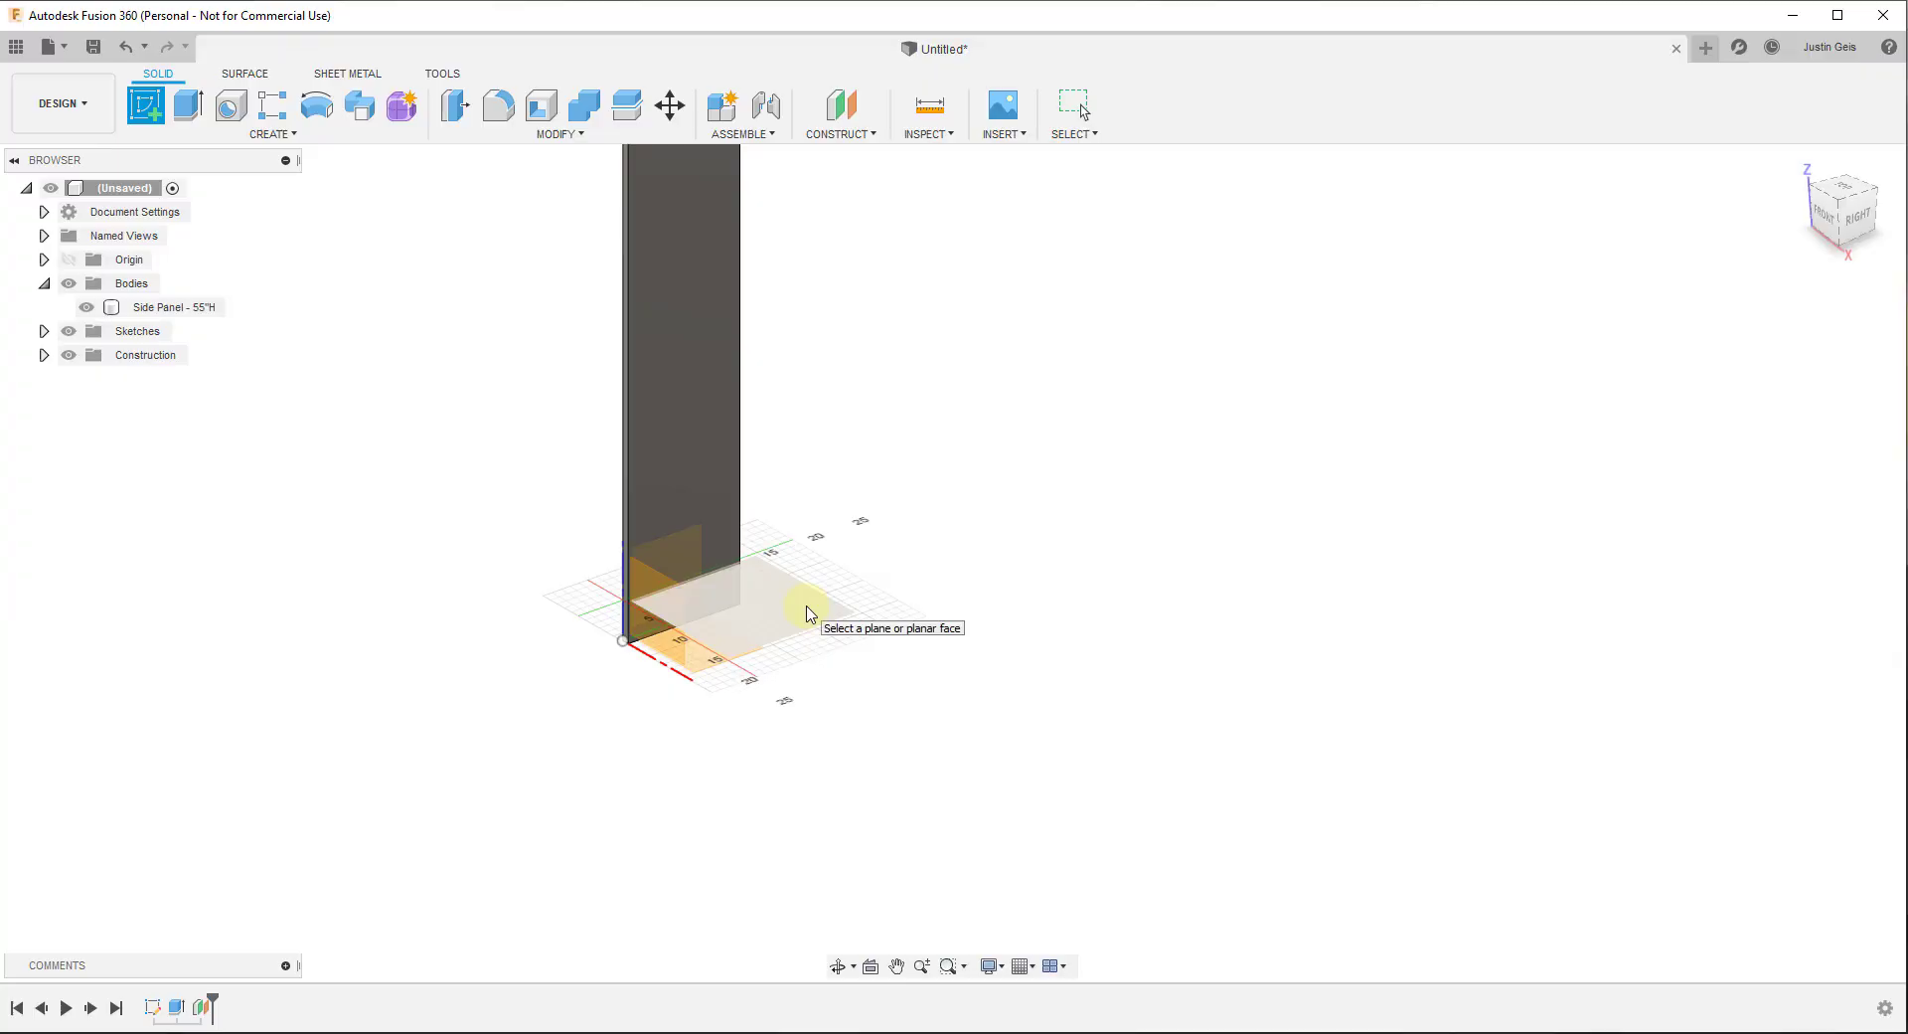
pyautogui.click(807, 613)
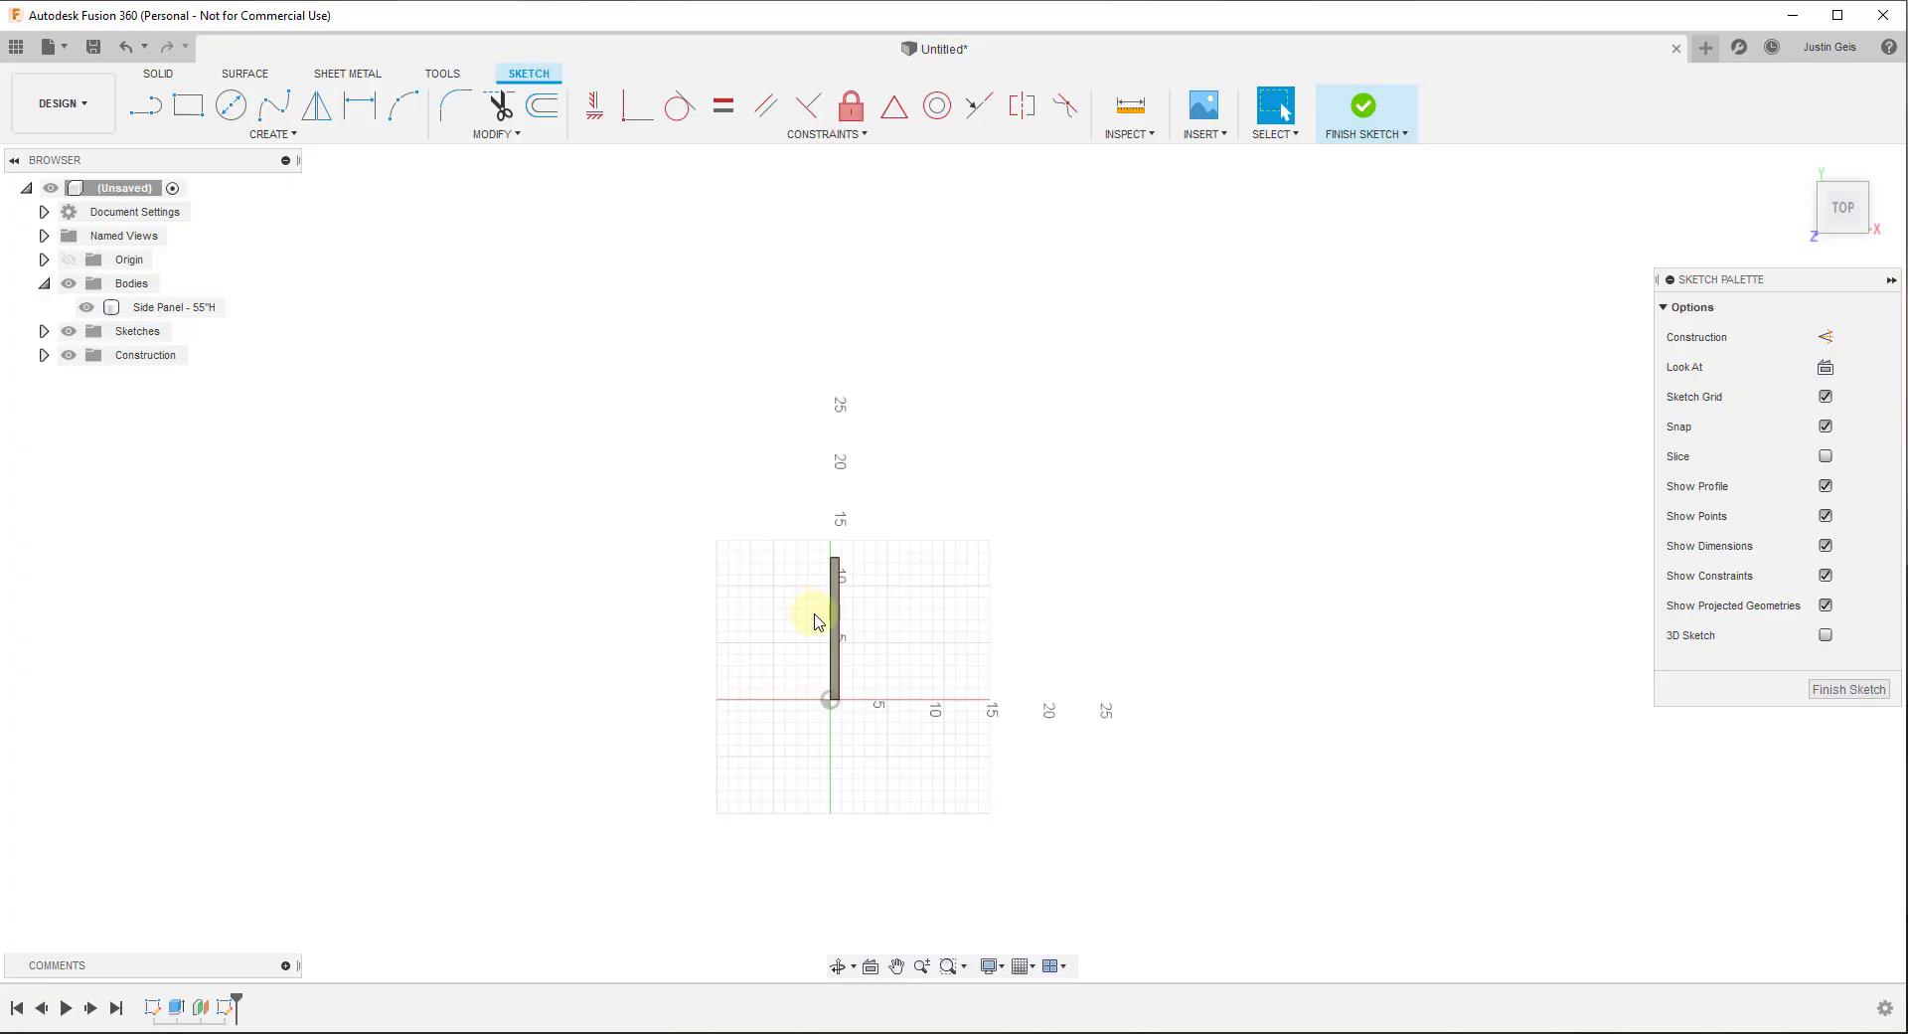
pyautogui.press('l')
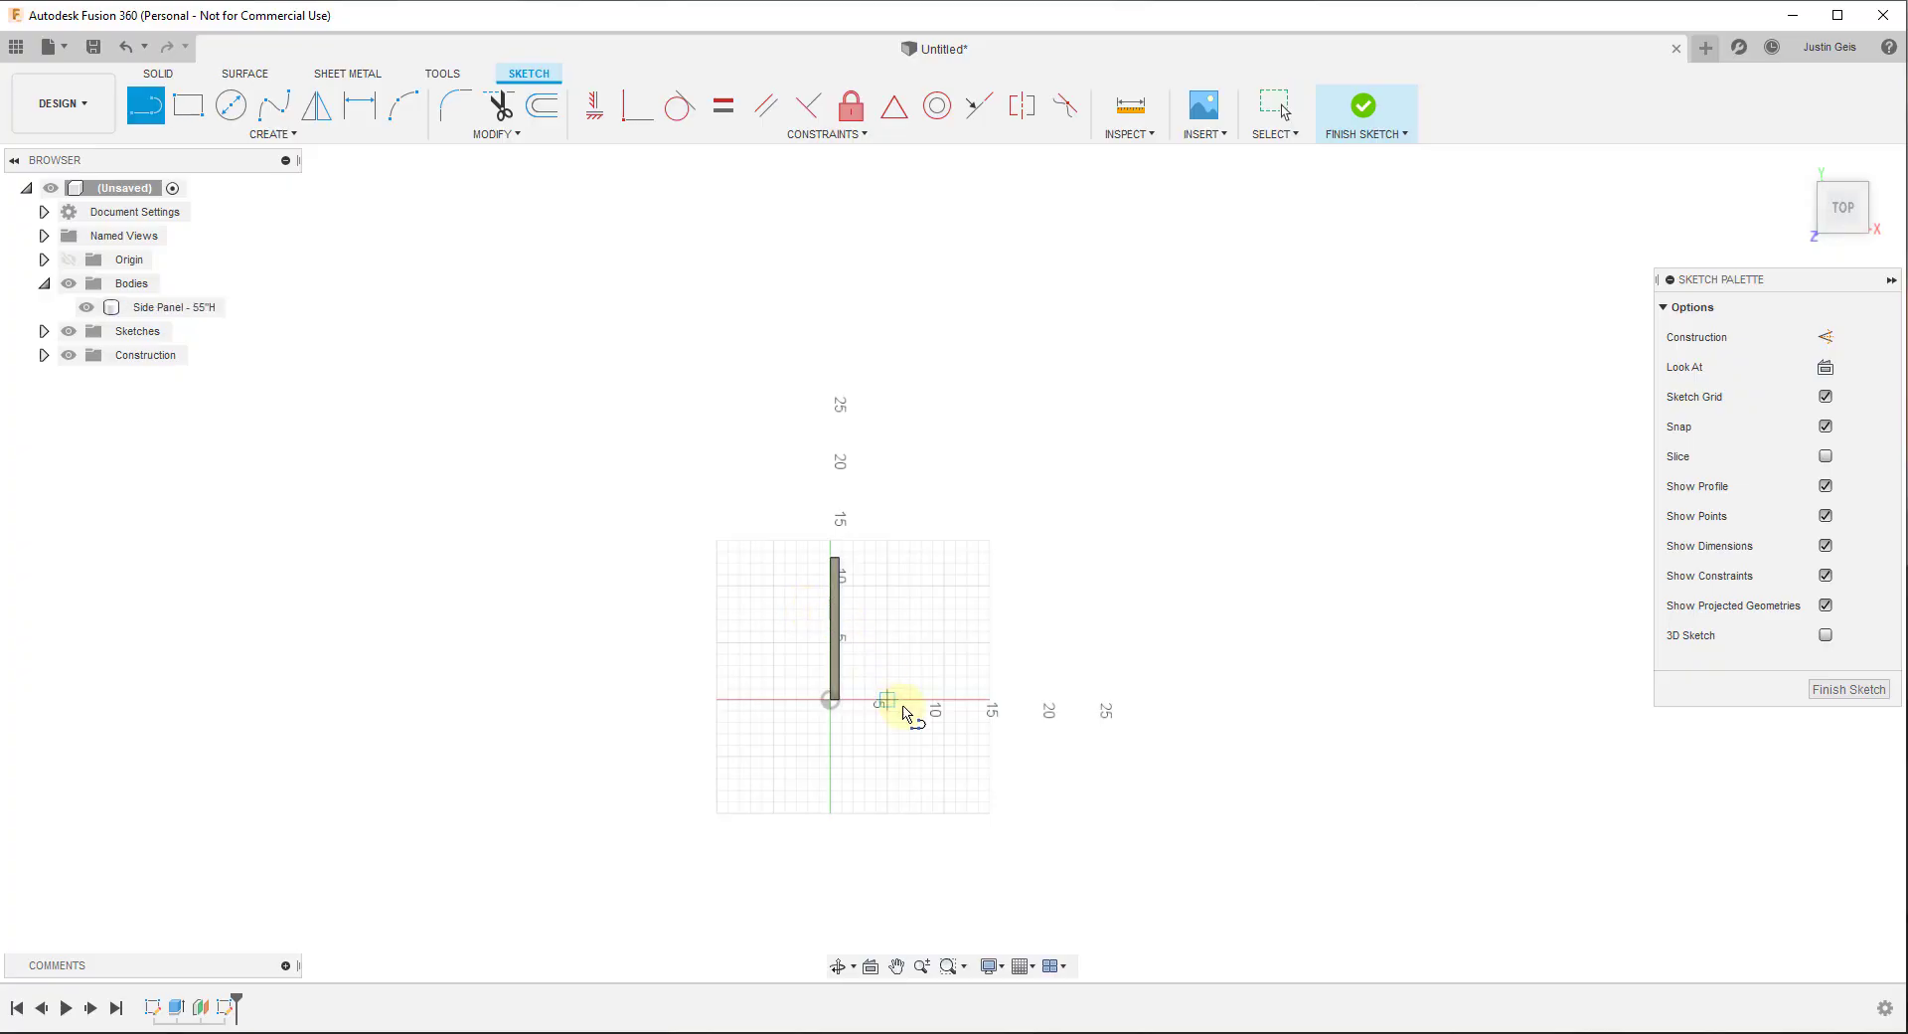
pyautogui.scroll(3, 1084, 720)
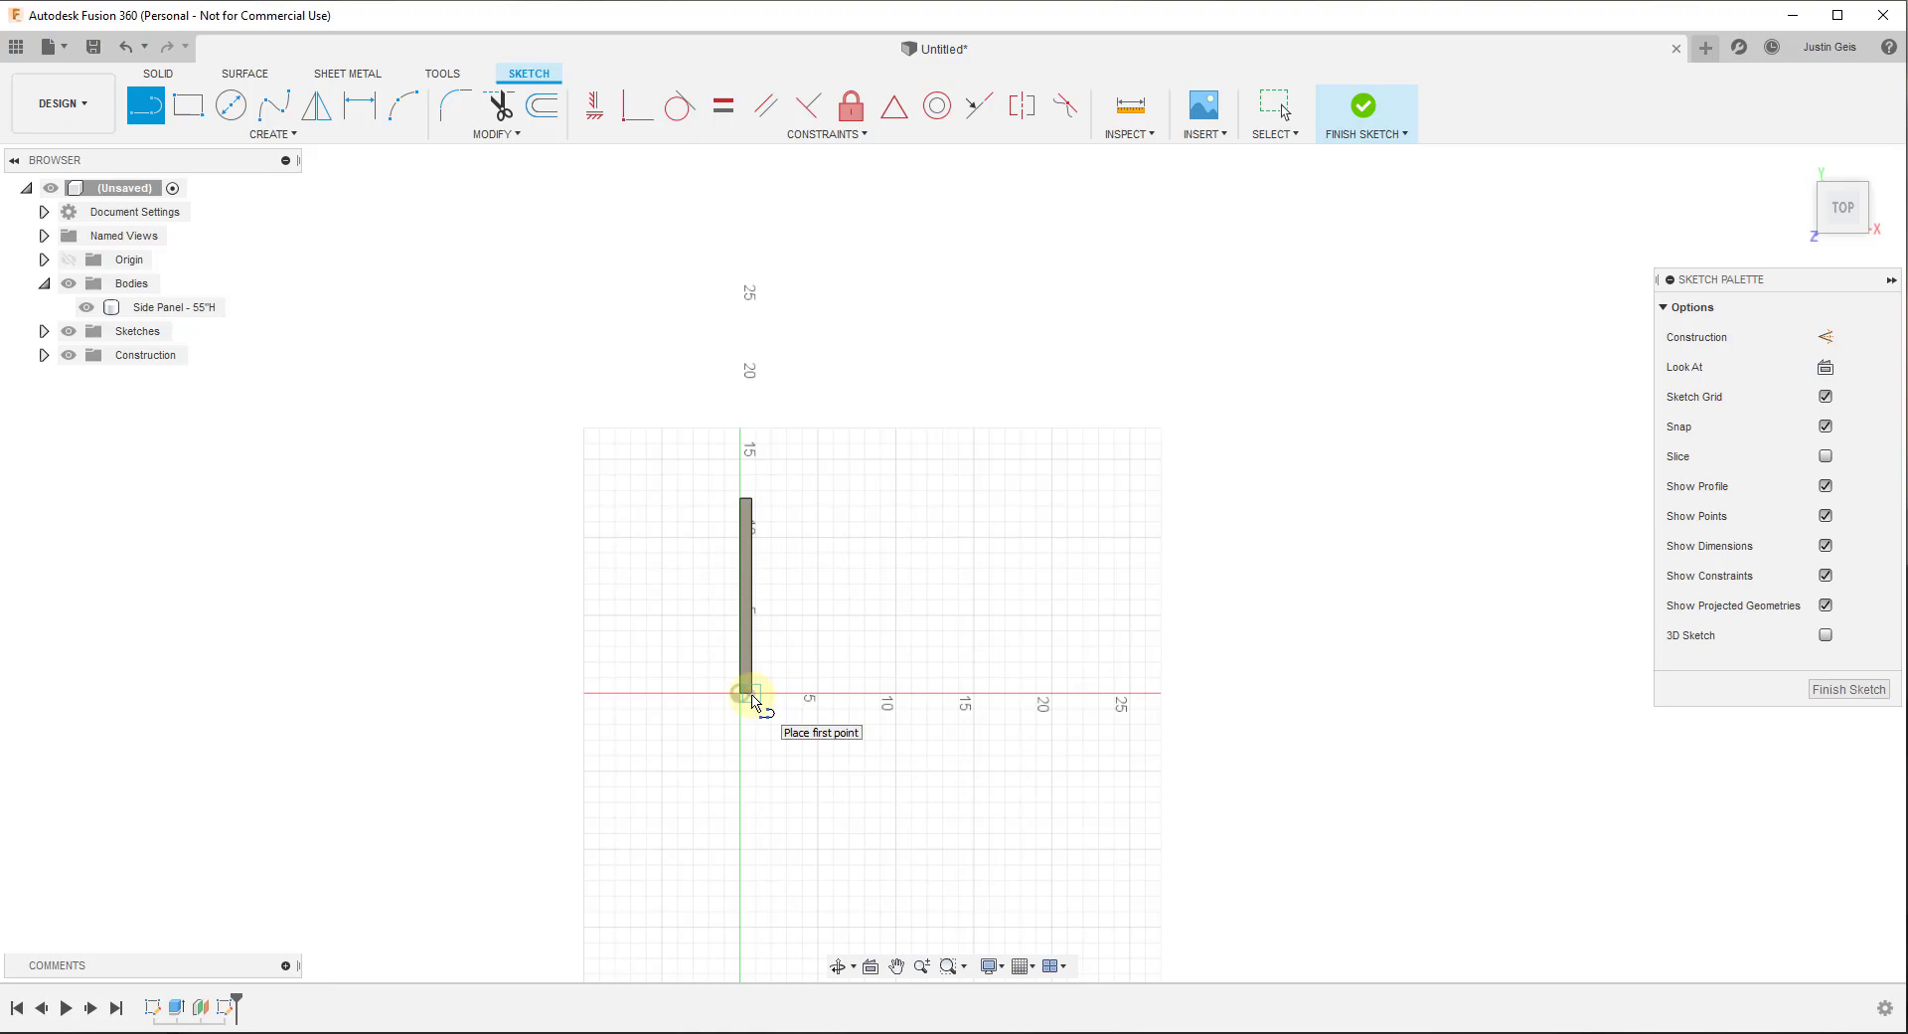
pyautogui.click(752, 694)
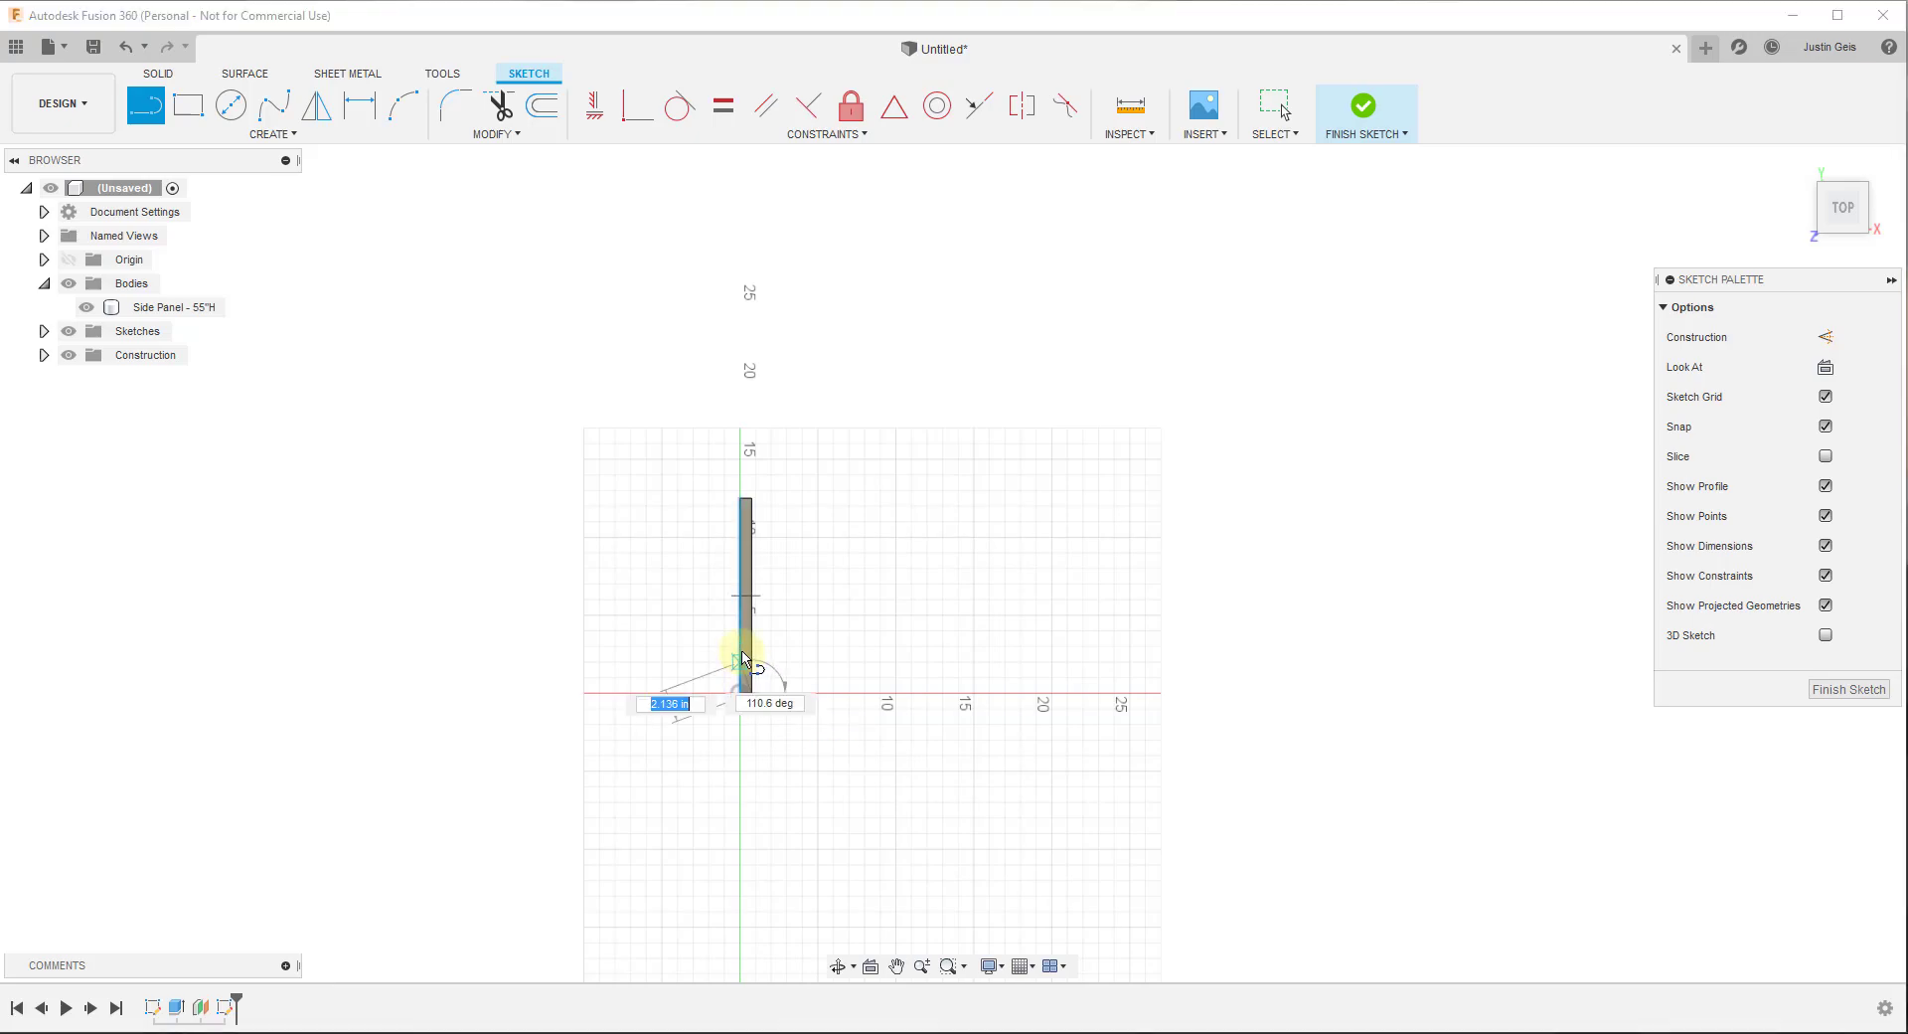
pyautogui.click(752, 497)
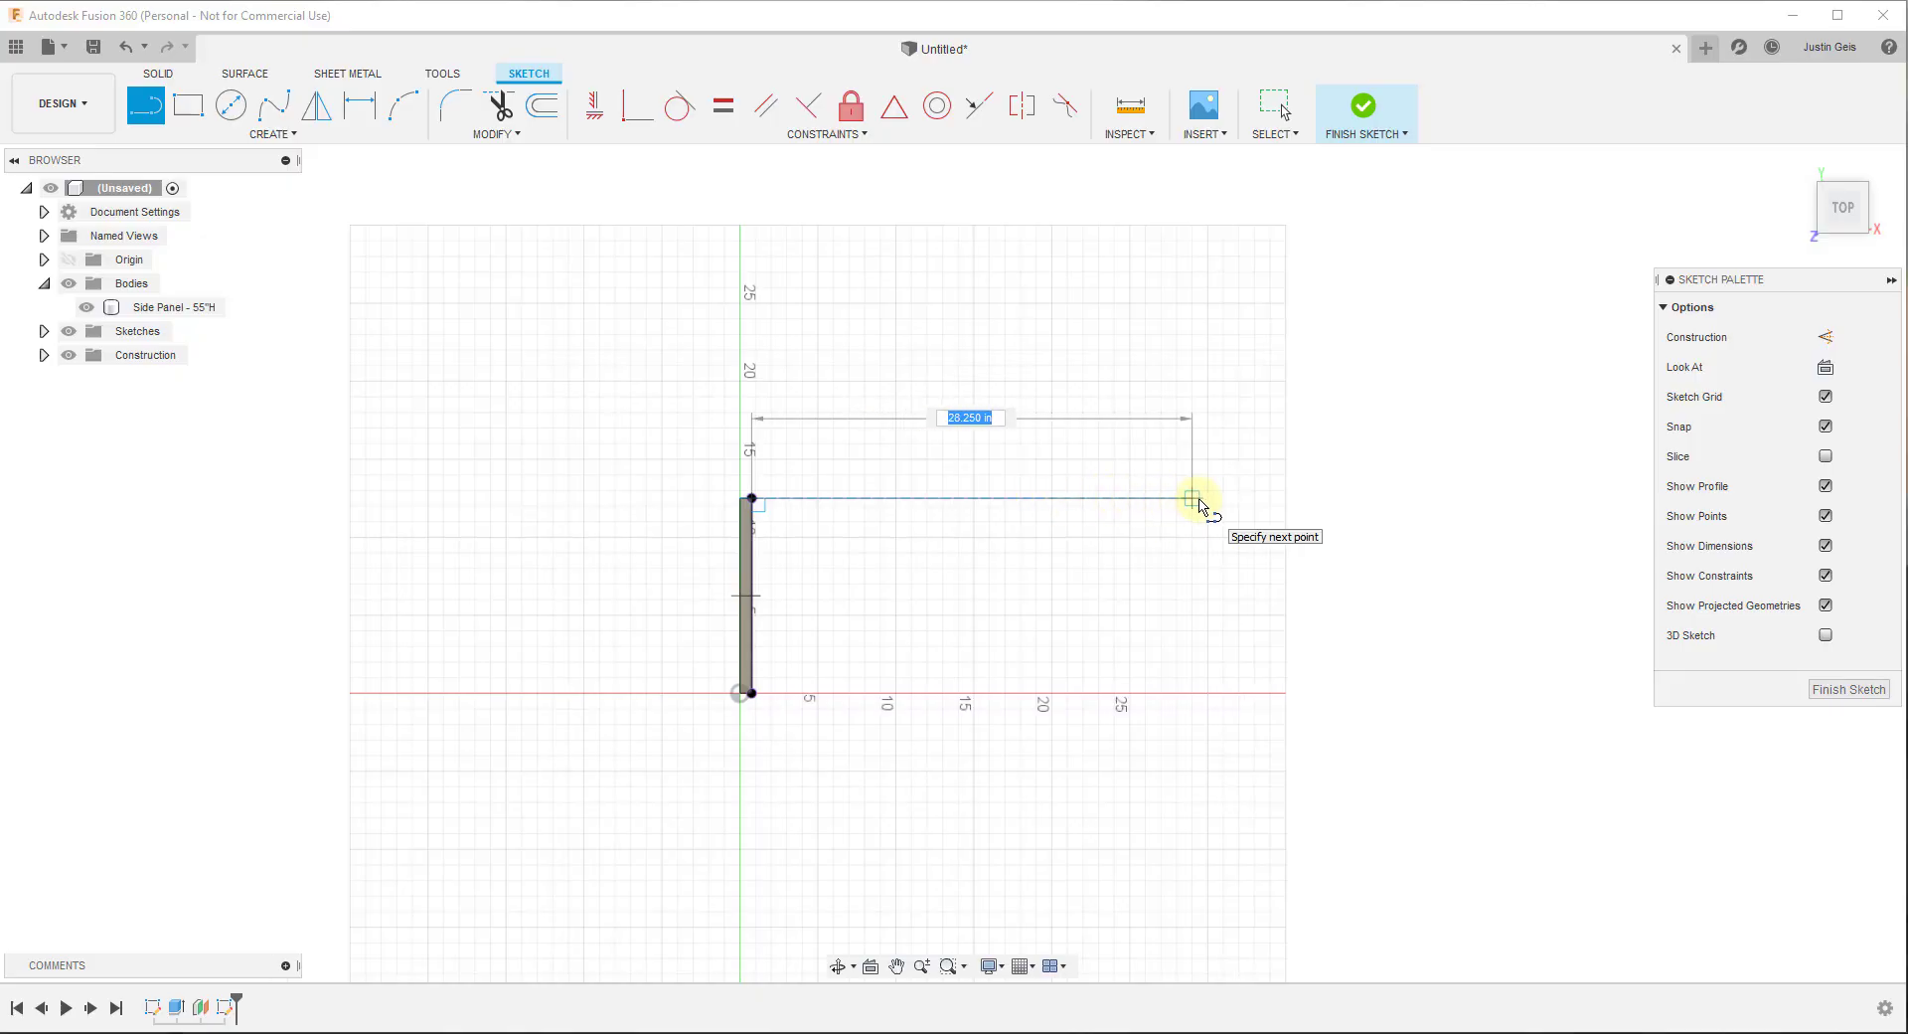
# Draw a 29 in line toward positive X, close the rectangle back to the panel's front inner corner, and finish the sketch
pyautogui.write('29')
pyautogui.press('Return')
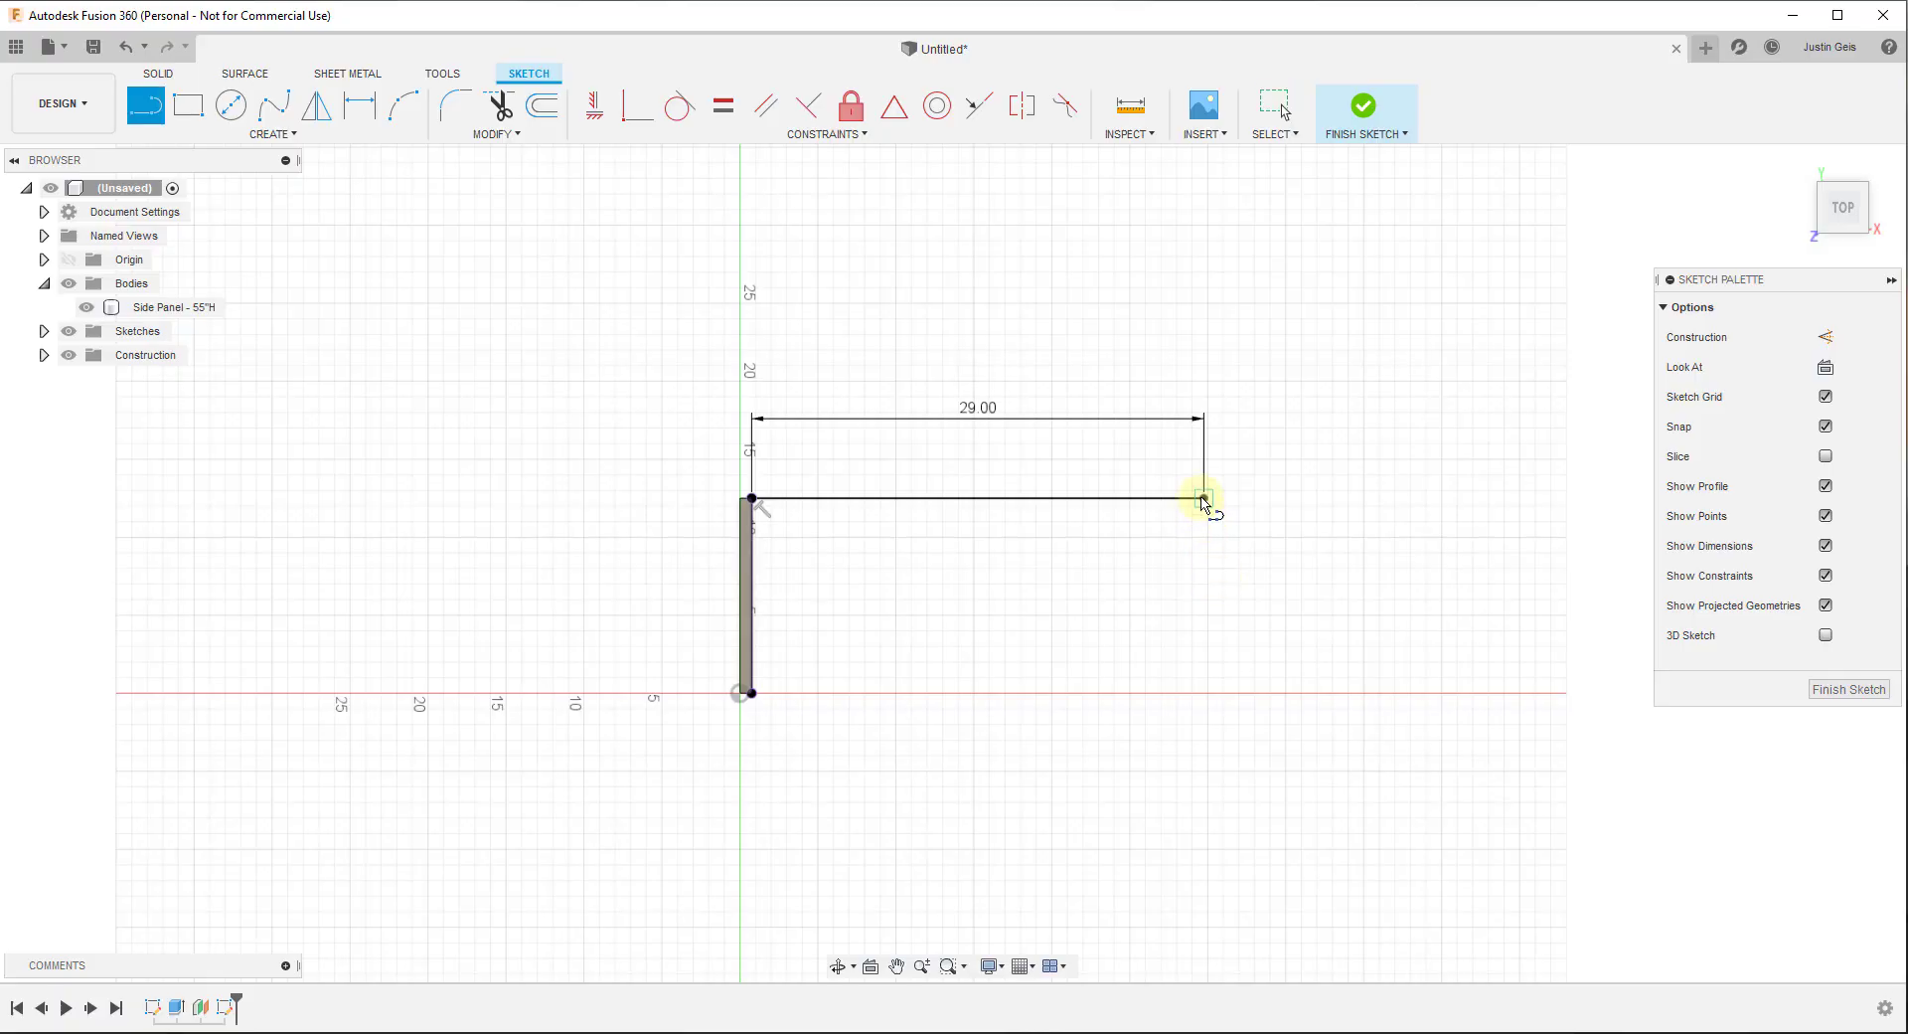
pyautogui.click(1206, 692)
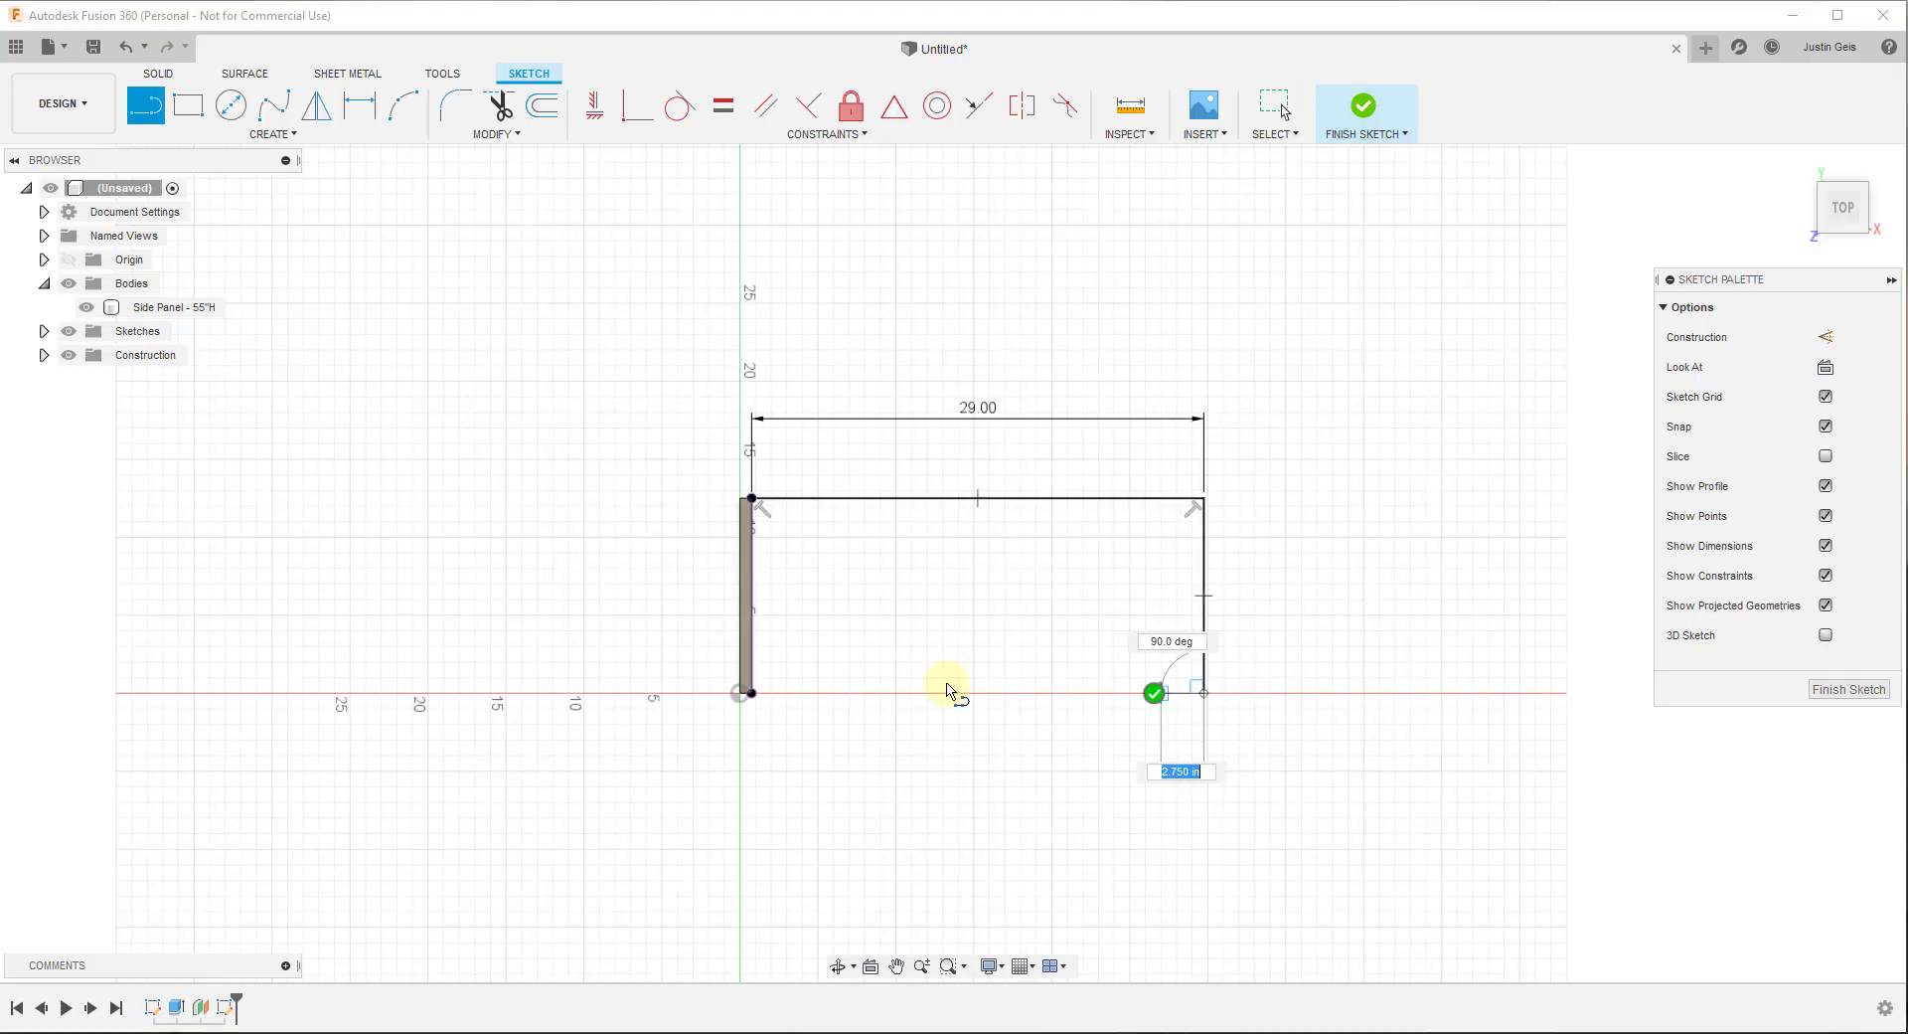
pyautogui.click(752, 693)
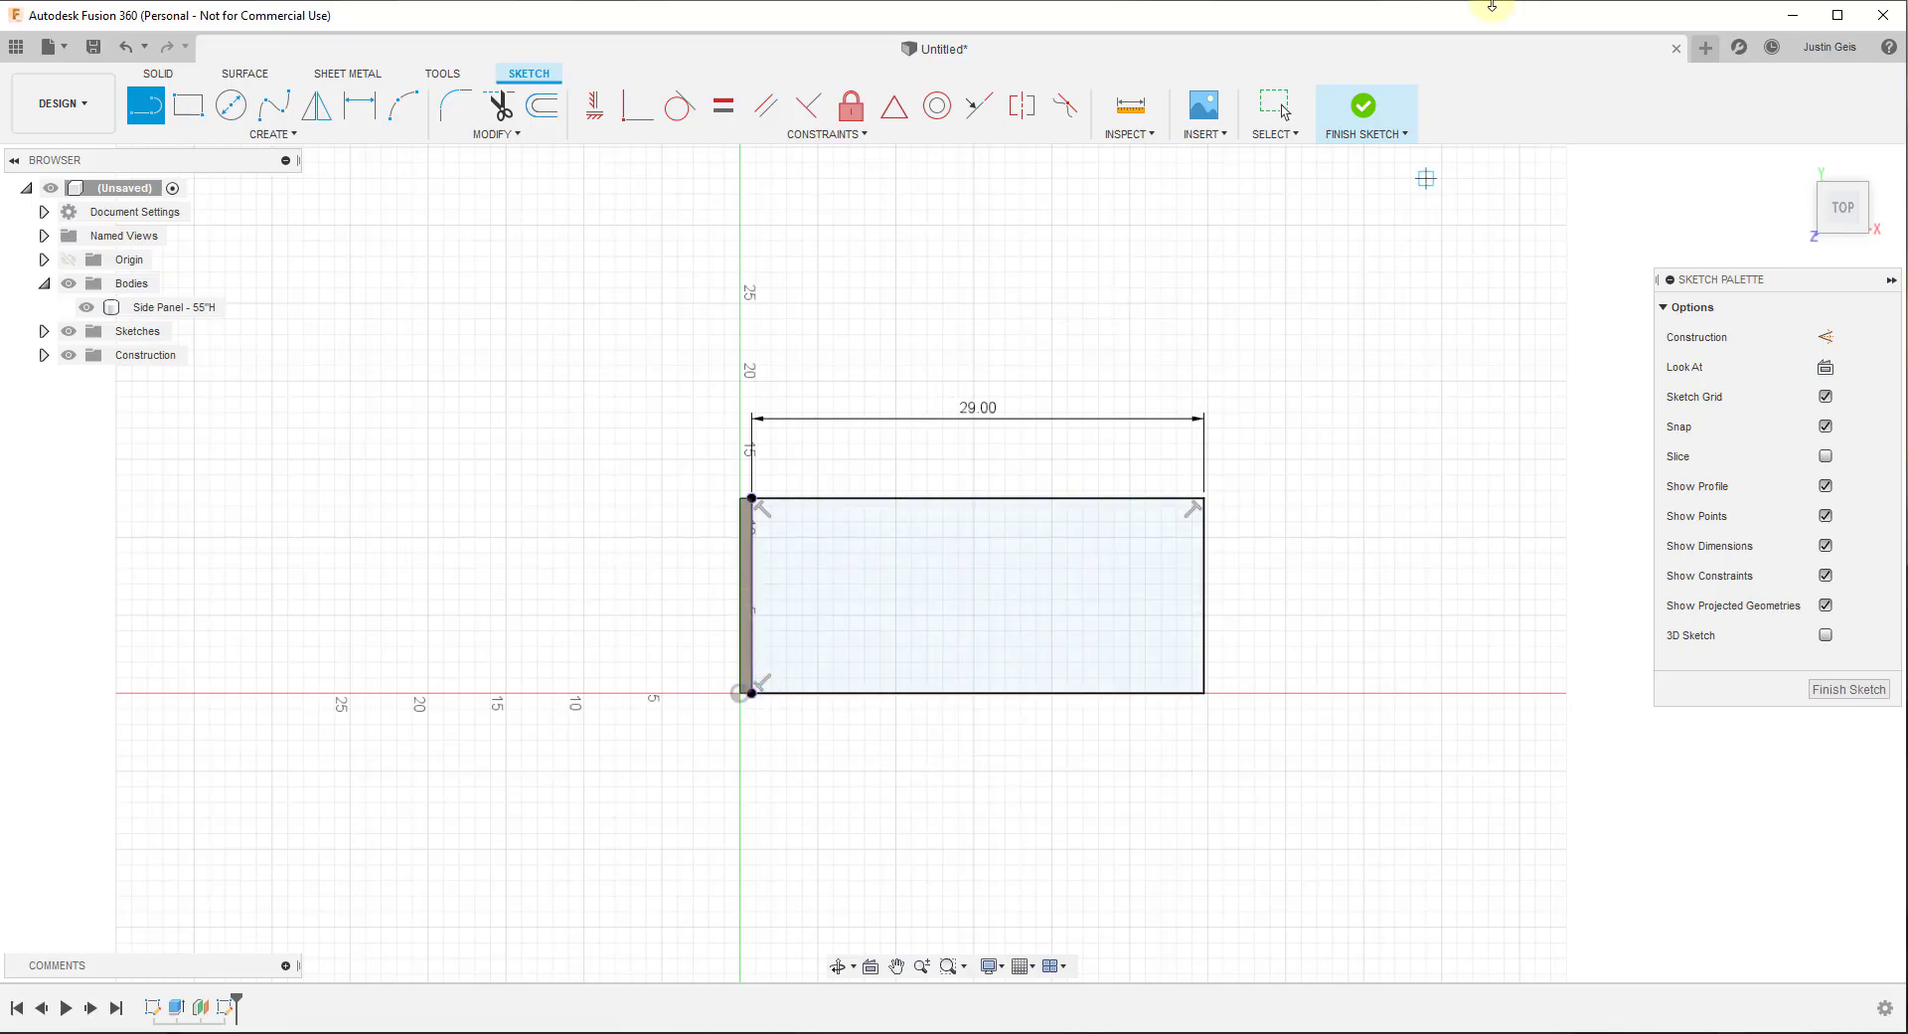
pyautogui.click(1363, 105)
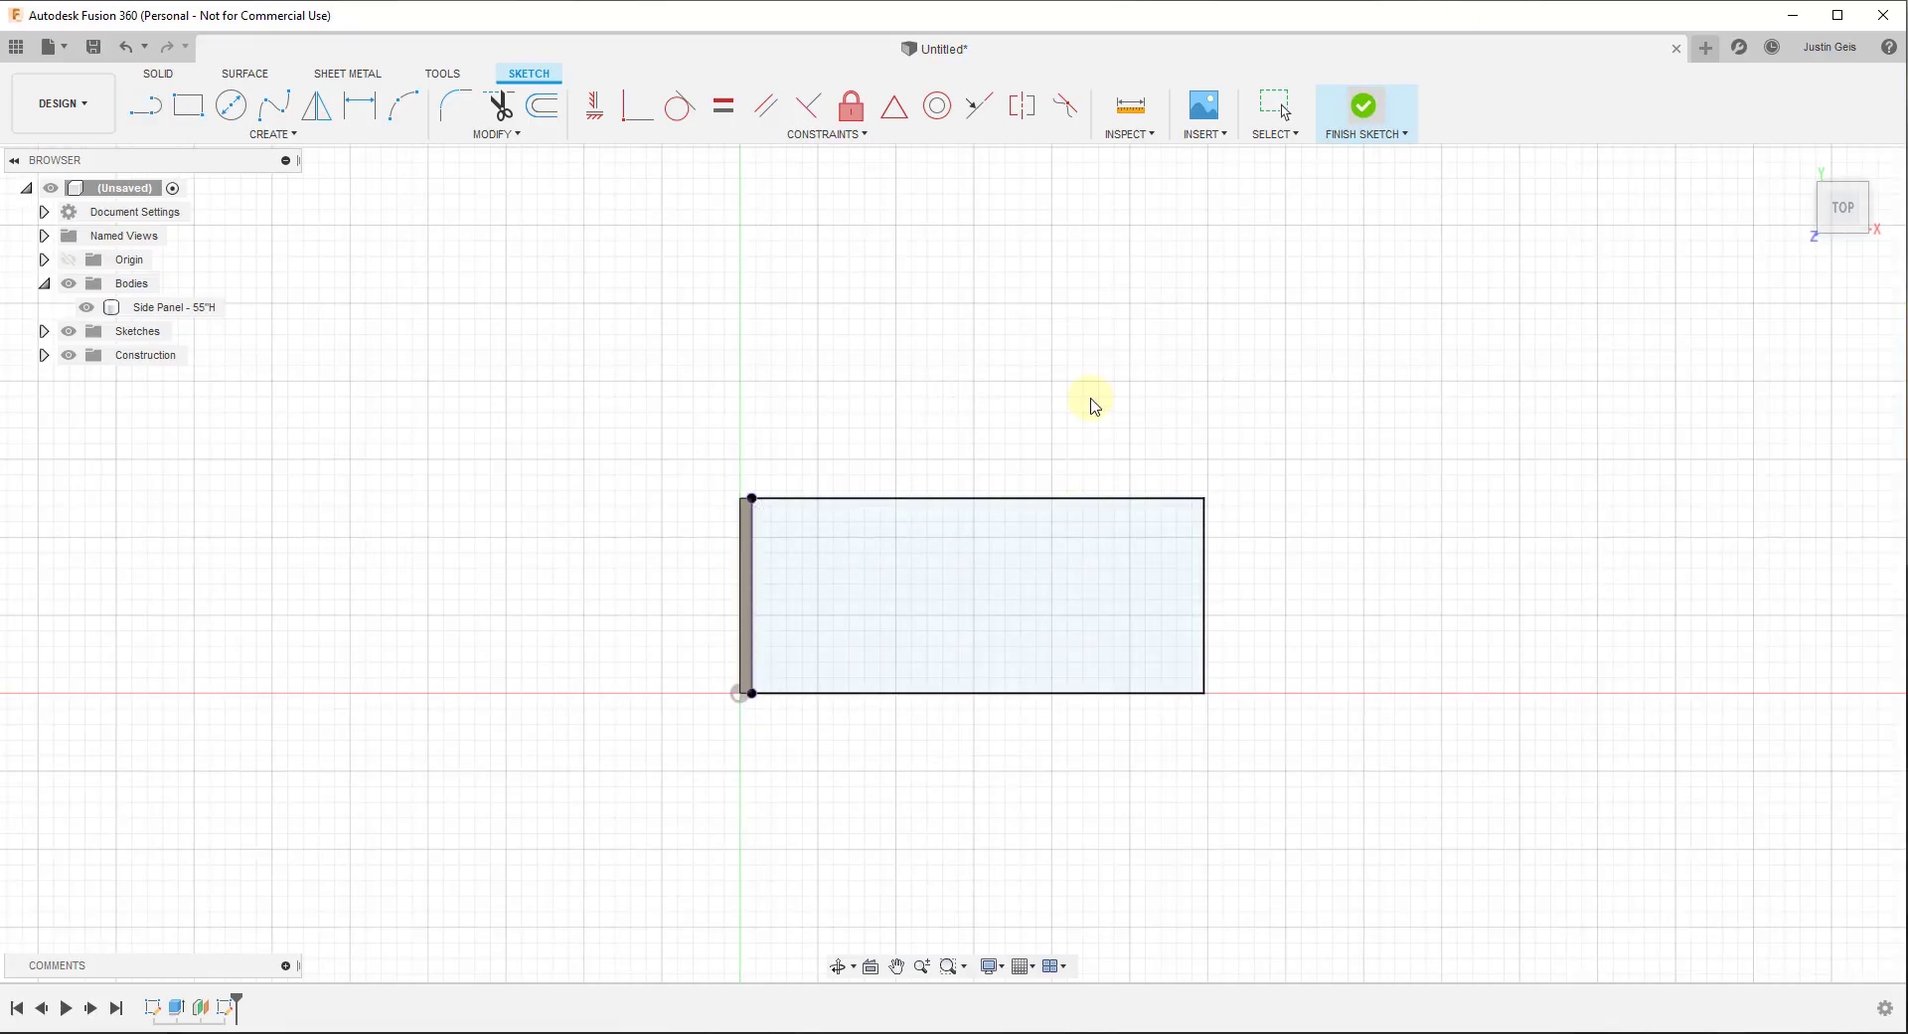
pyautogui.click(1381, 107)
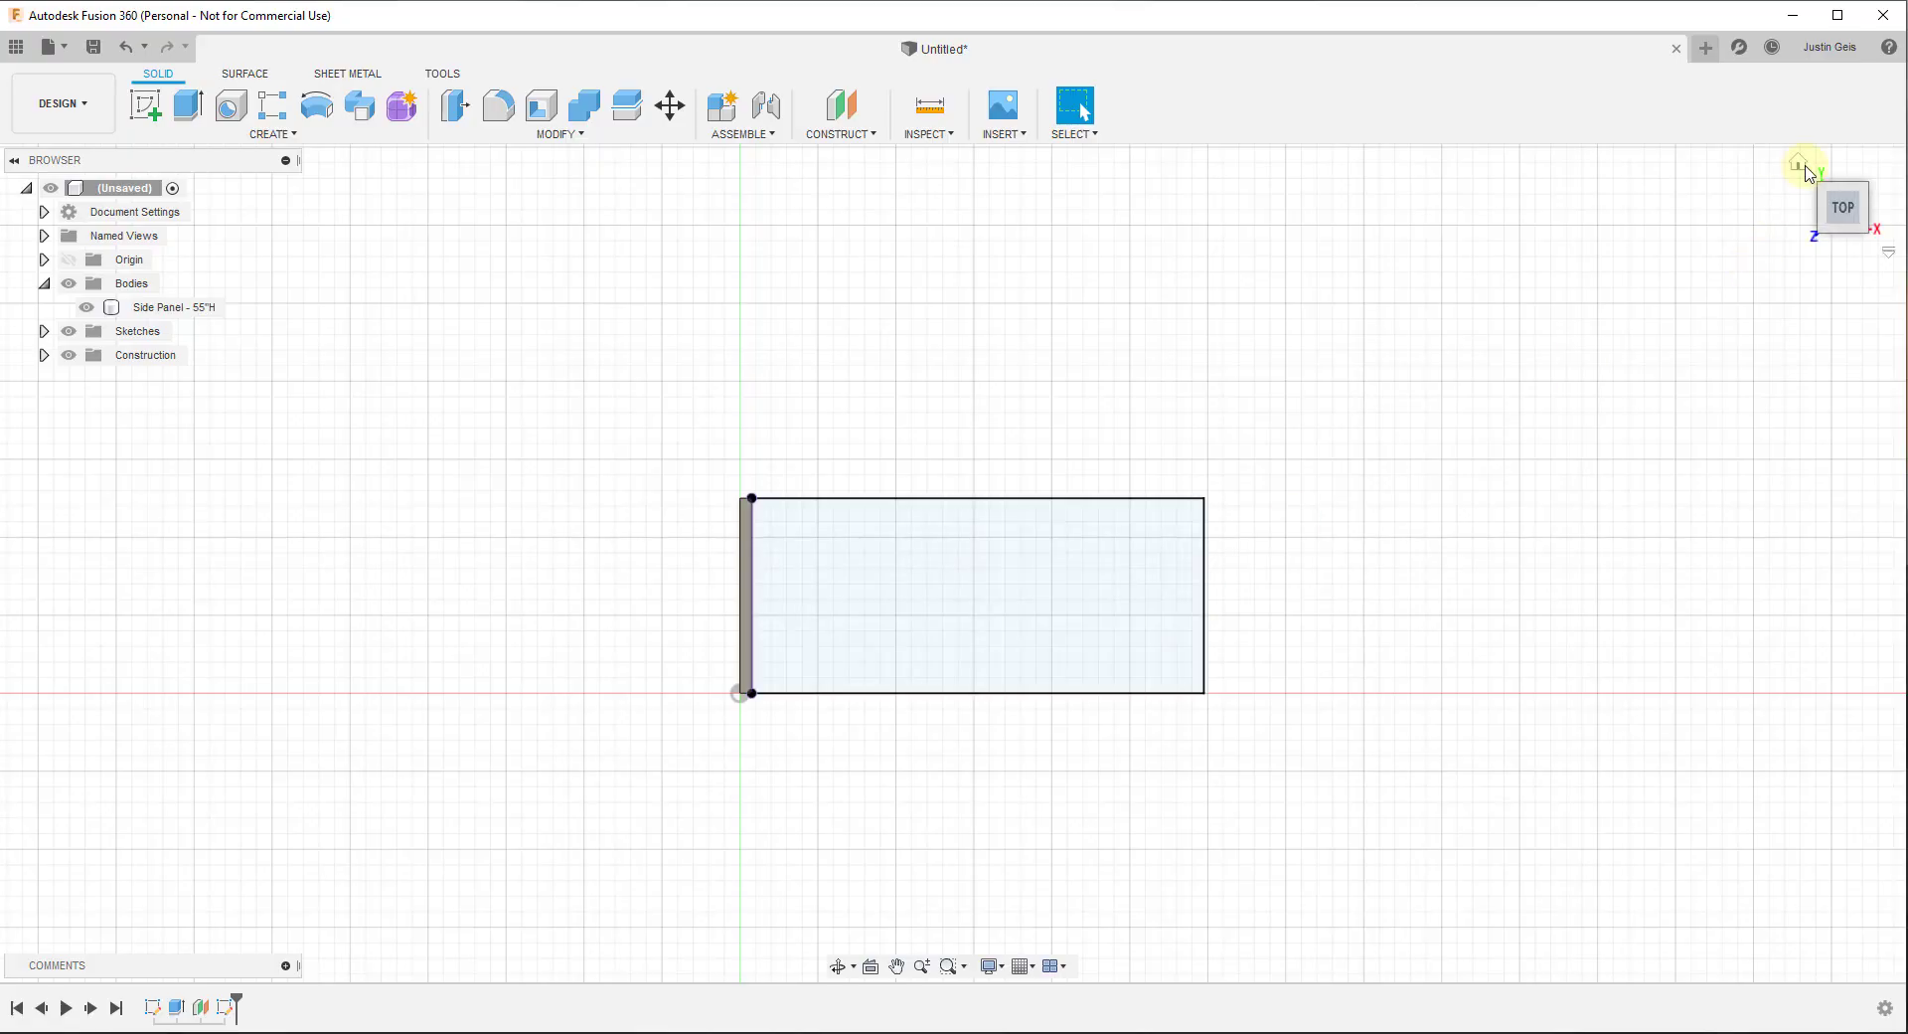
# Extrude the shelf rectangle upward from the offset plane by 3/4 in
pyautogui.click(1797, 168)
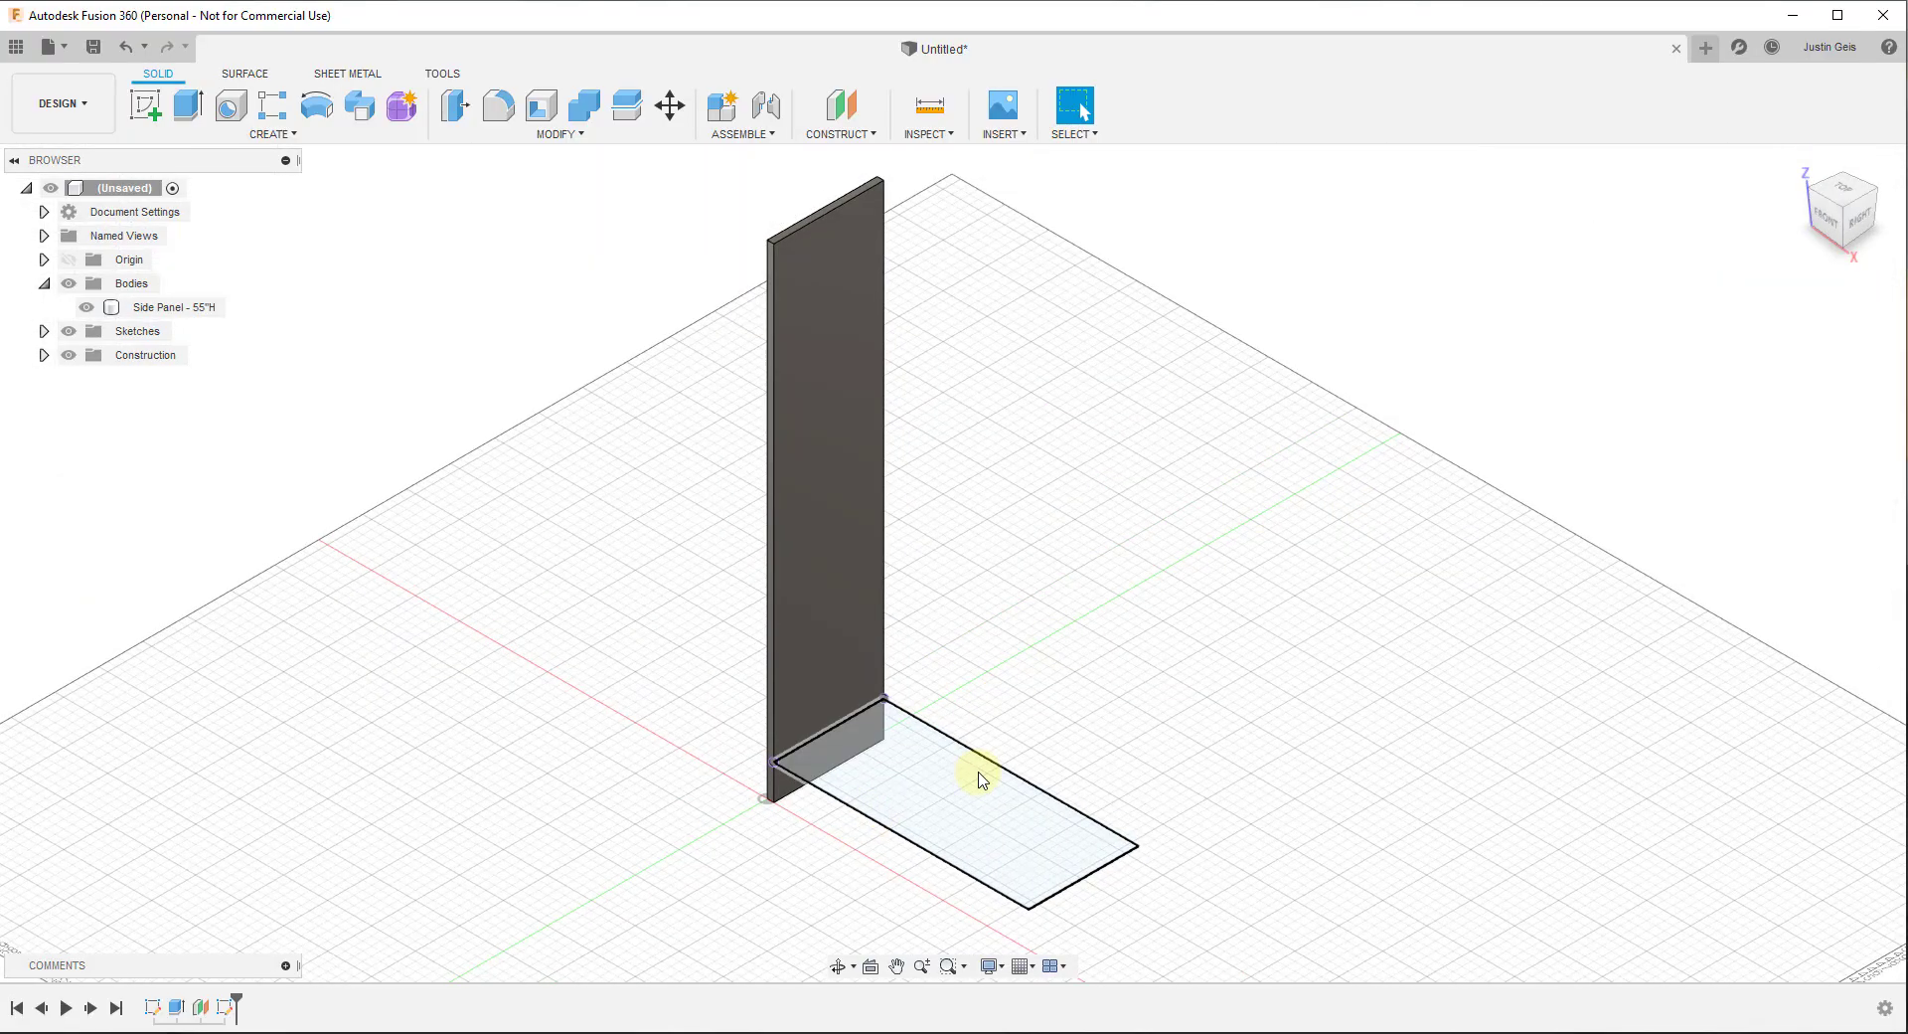
pyautogui.scroll(3, 984, 665)
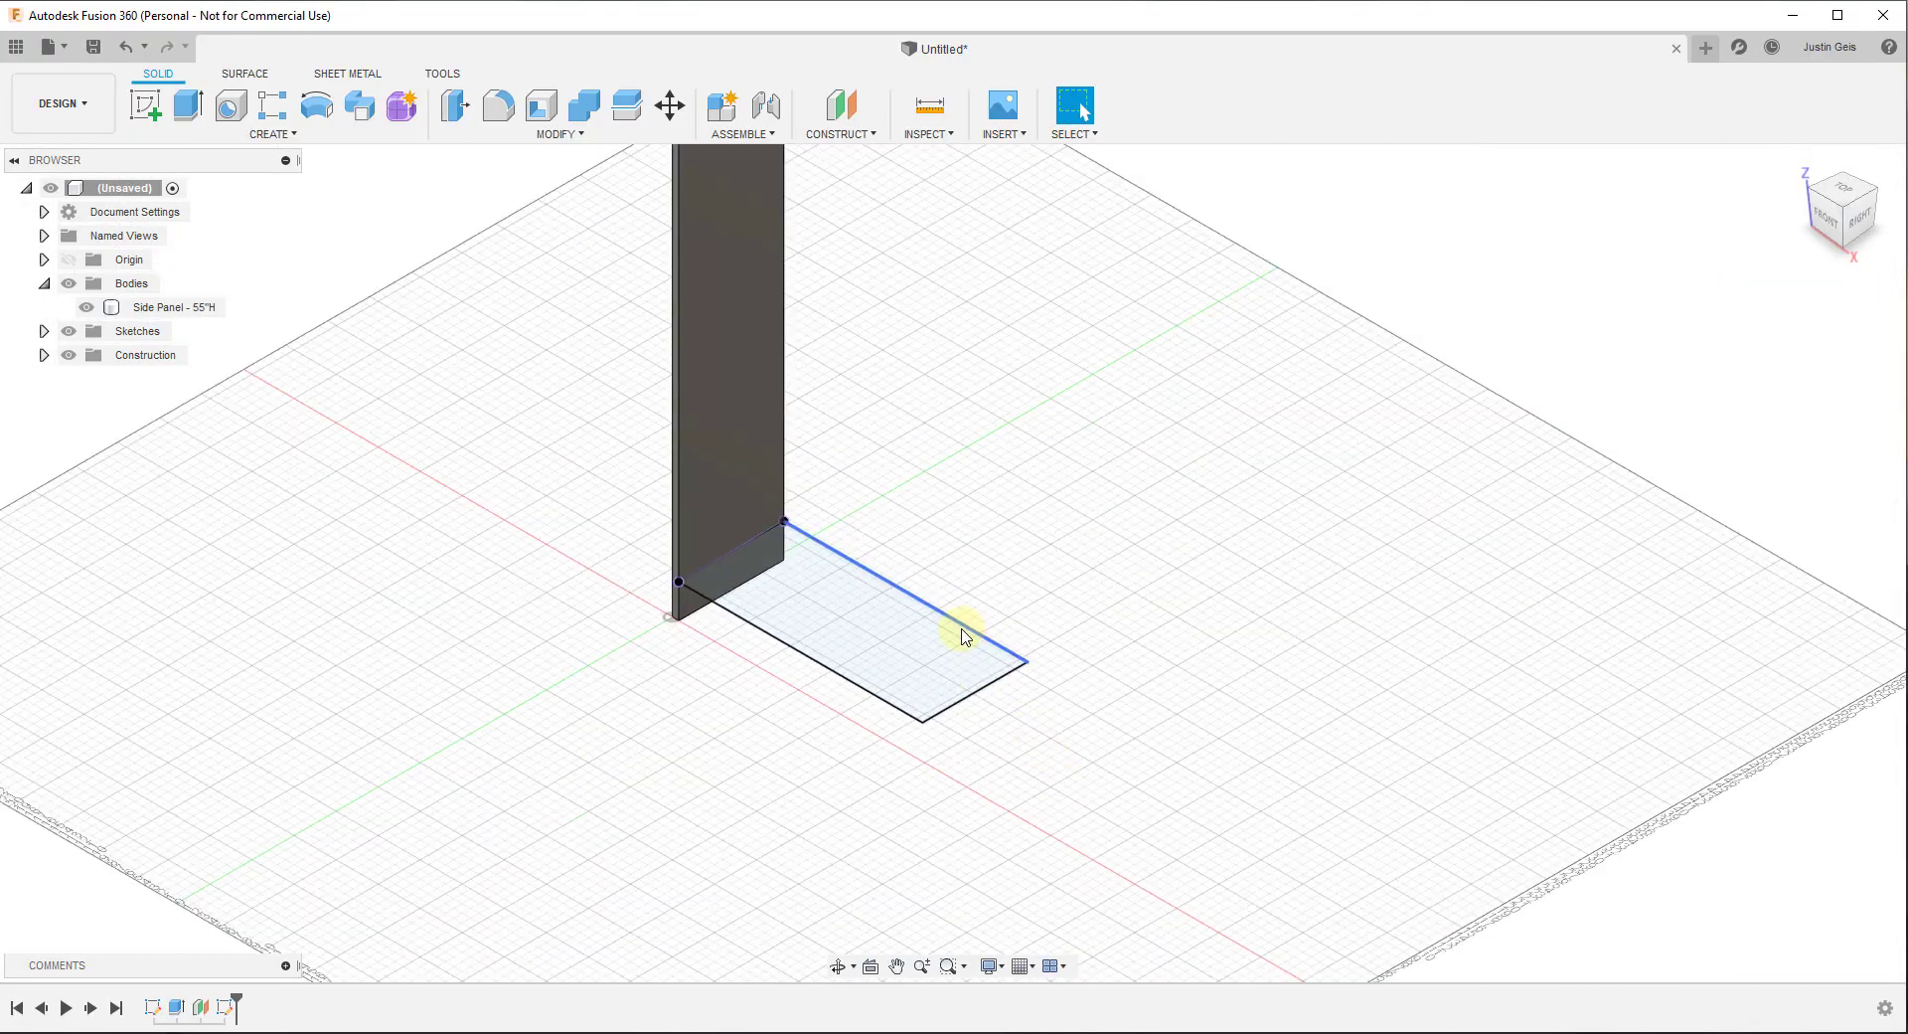
pyautogui.keyDown('shift'); pyautogui.moveTo(914, 656); pyautogui.dragTo(737, 554, button='middle'); pyautogui.keyUp('shift')
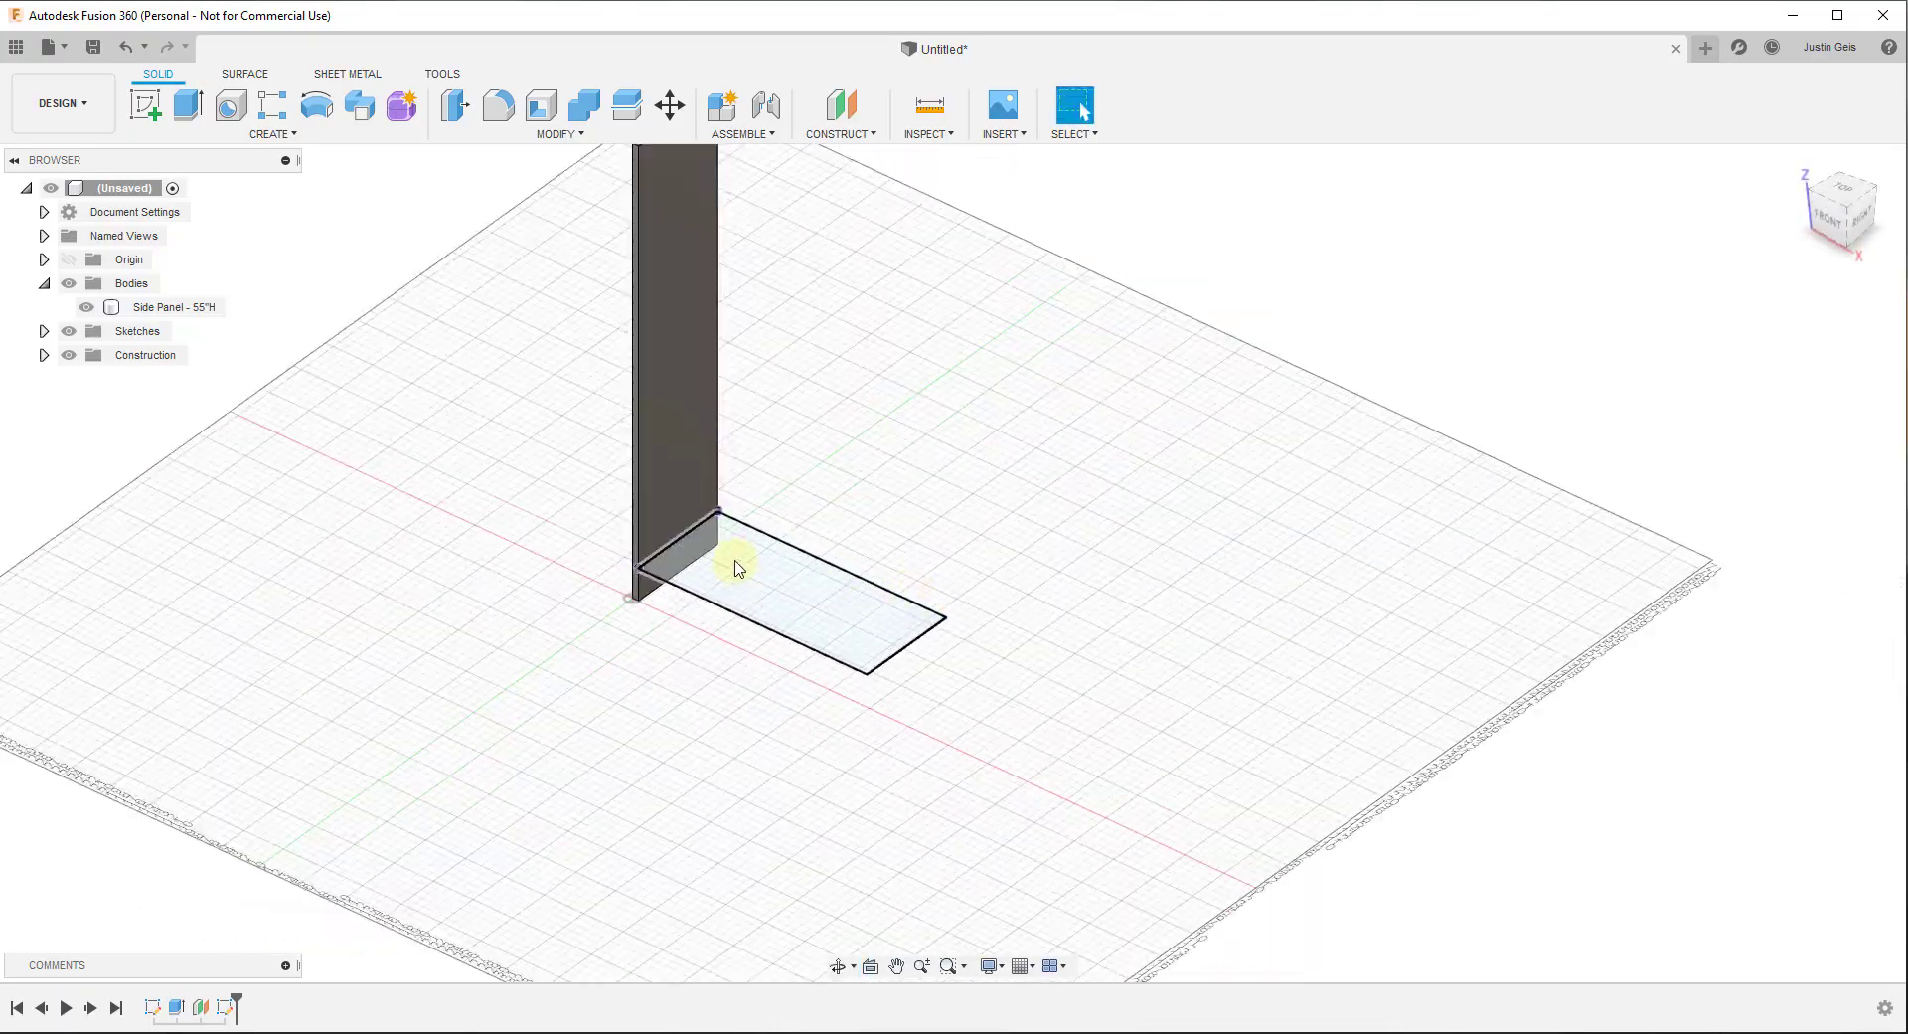
pyautogui.click(187, 107)
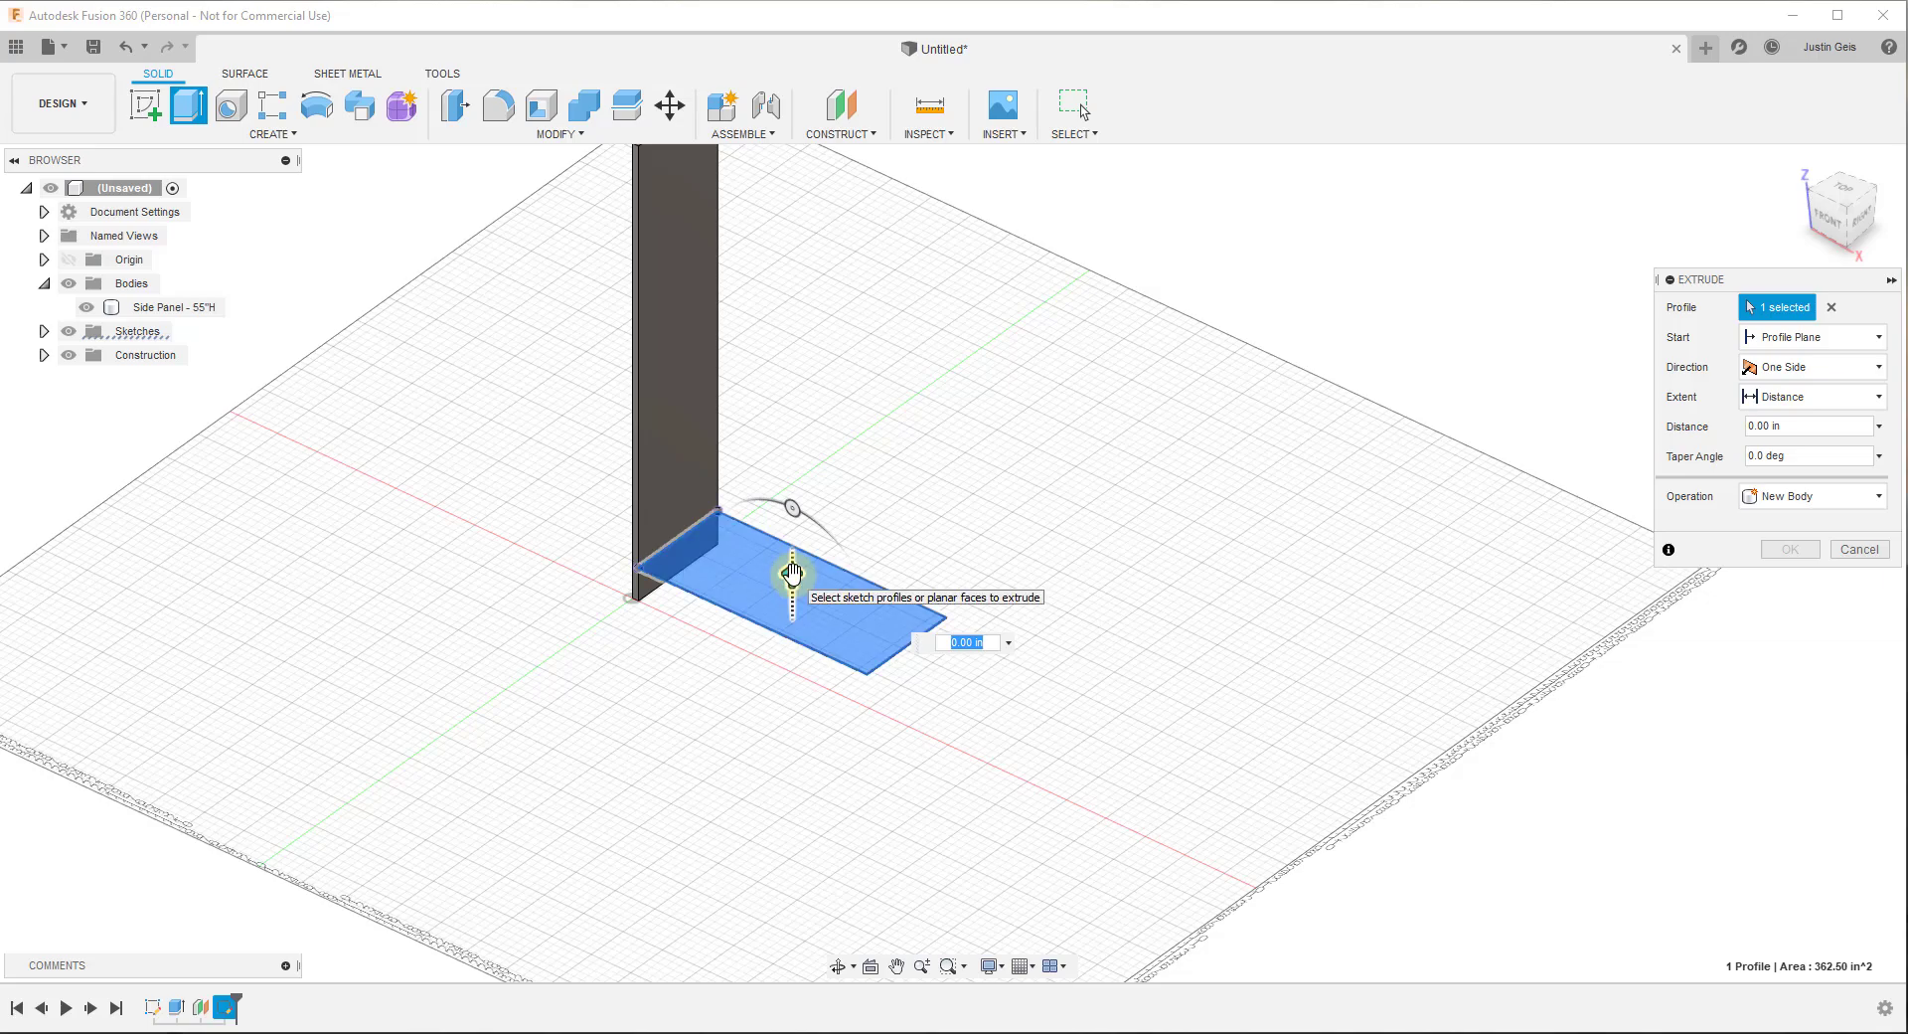
pyautogui.moveTo(792, 572); pyautogui.dragTo(792, 556)
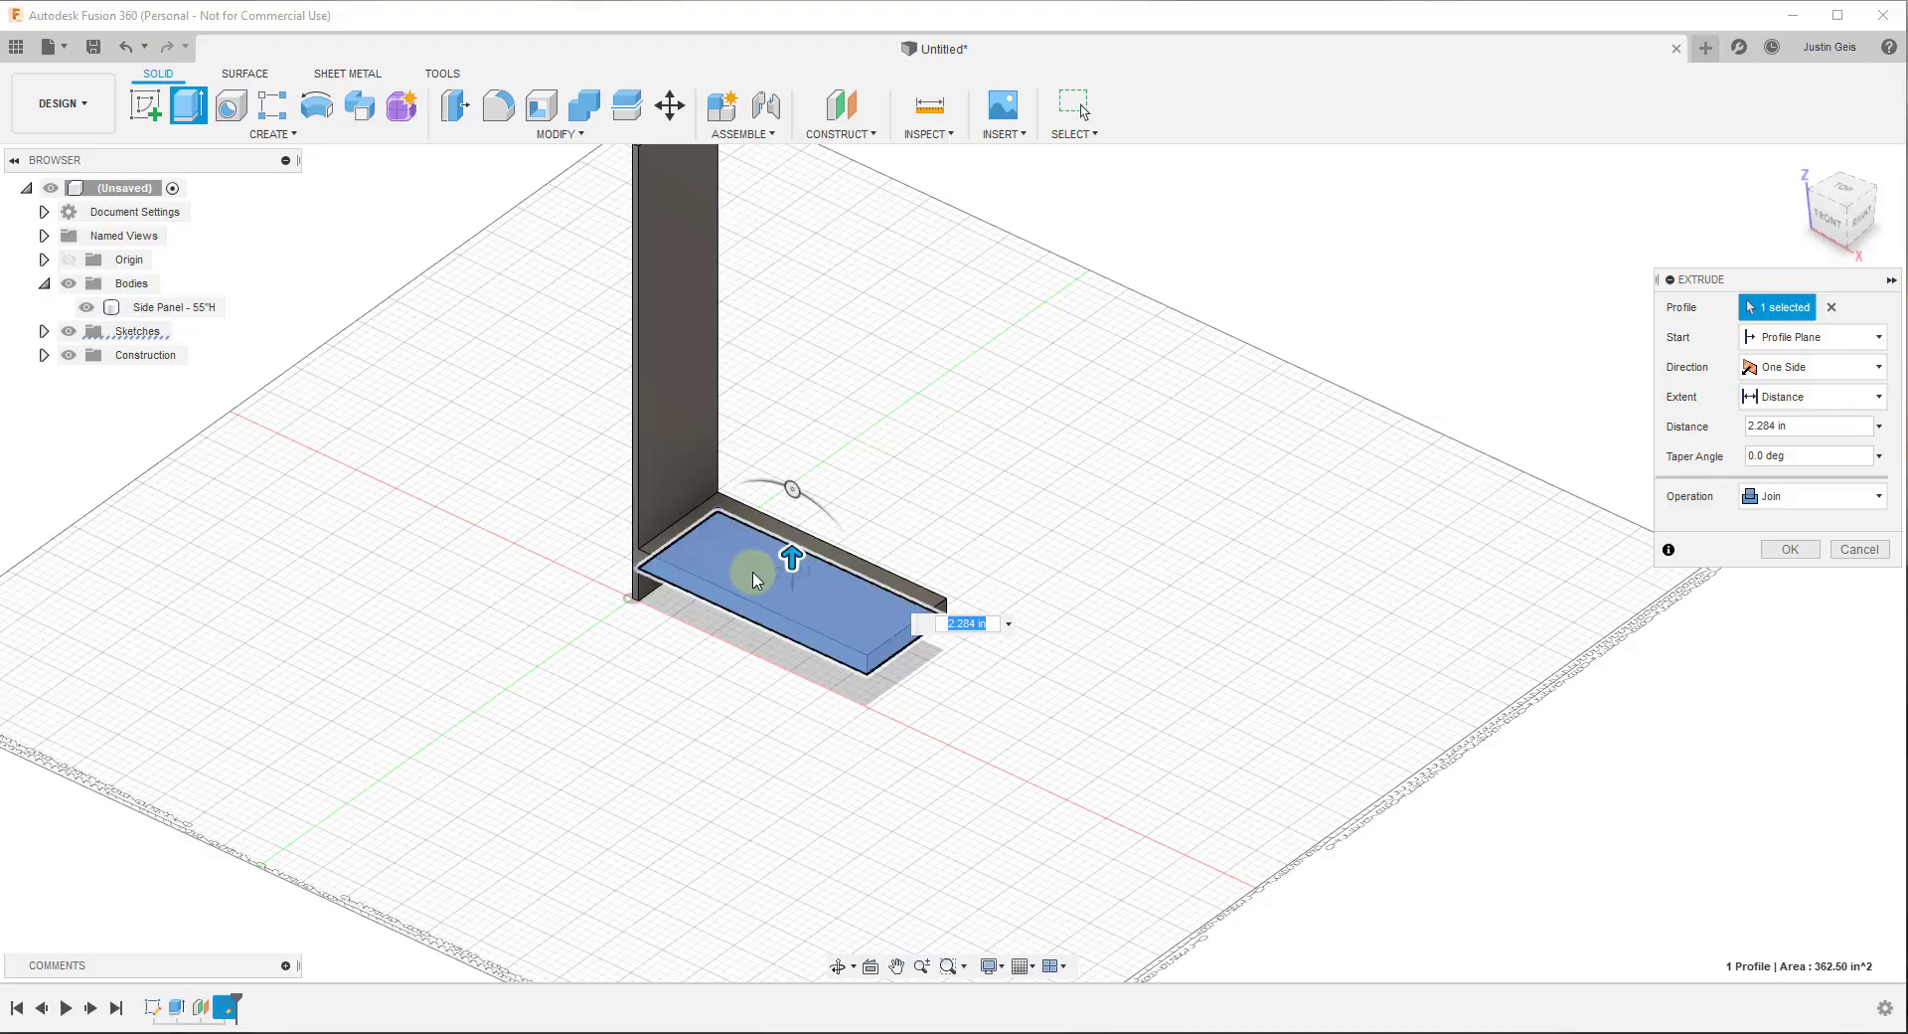
pyautogui.scroll(5, 695, 552)
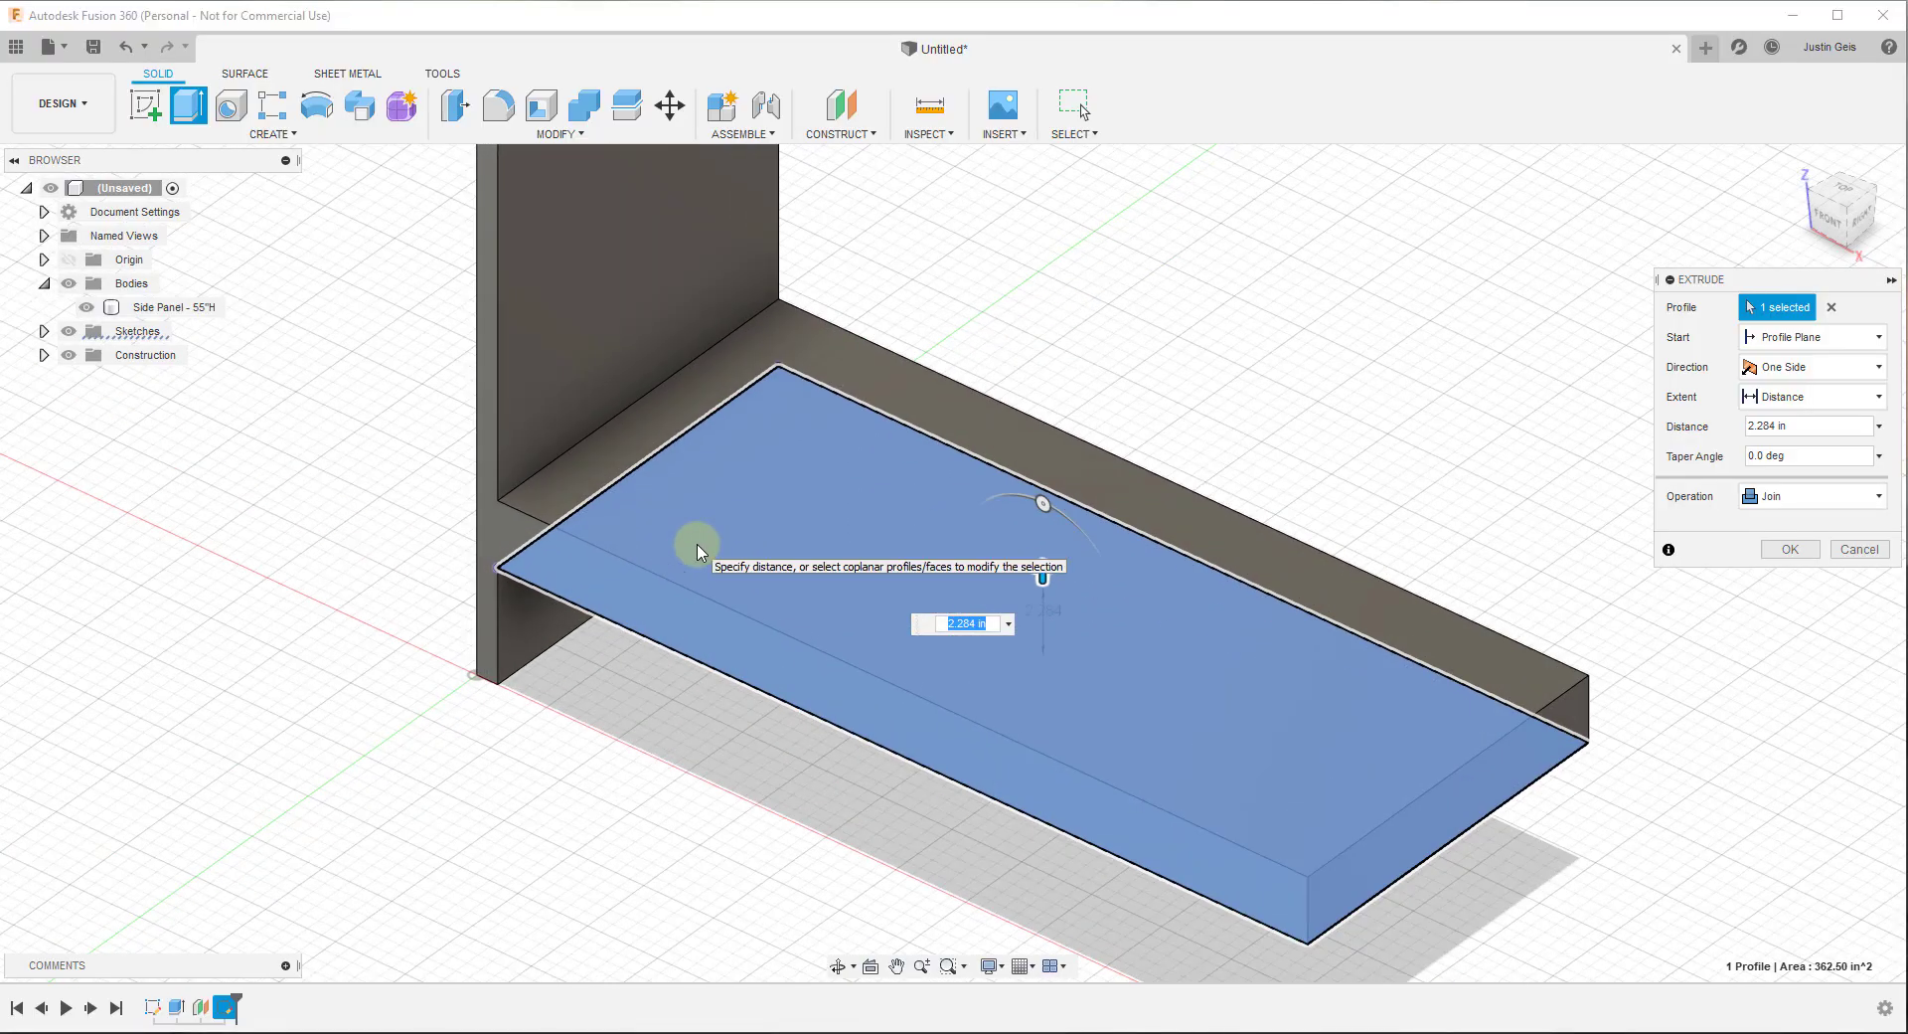
pyautogui.write('3/4')
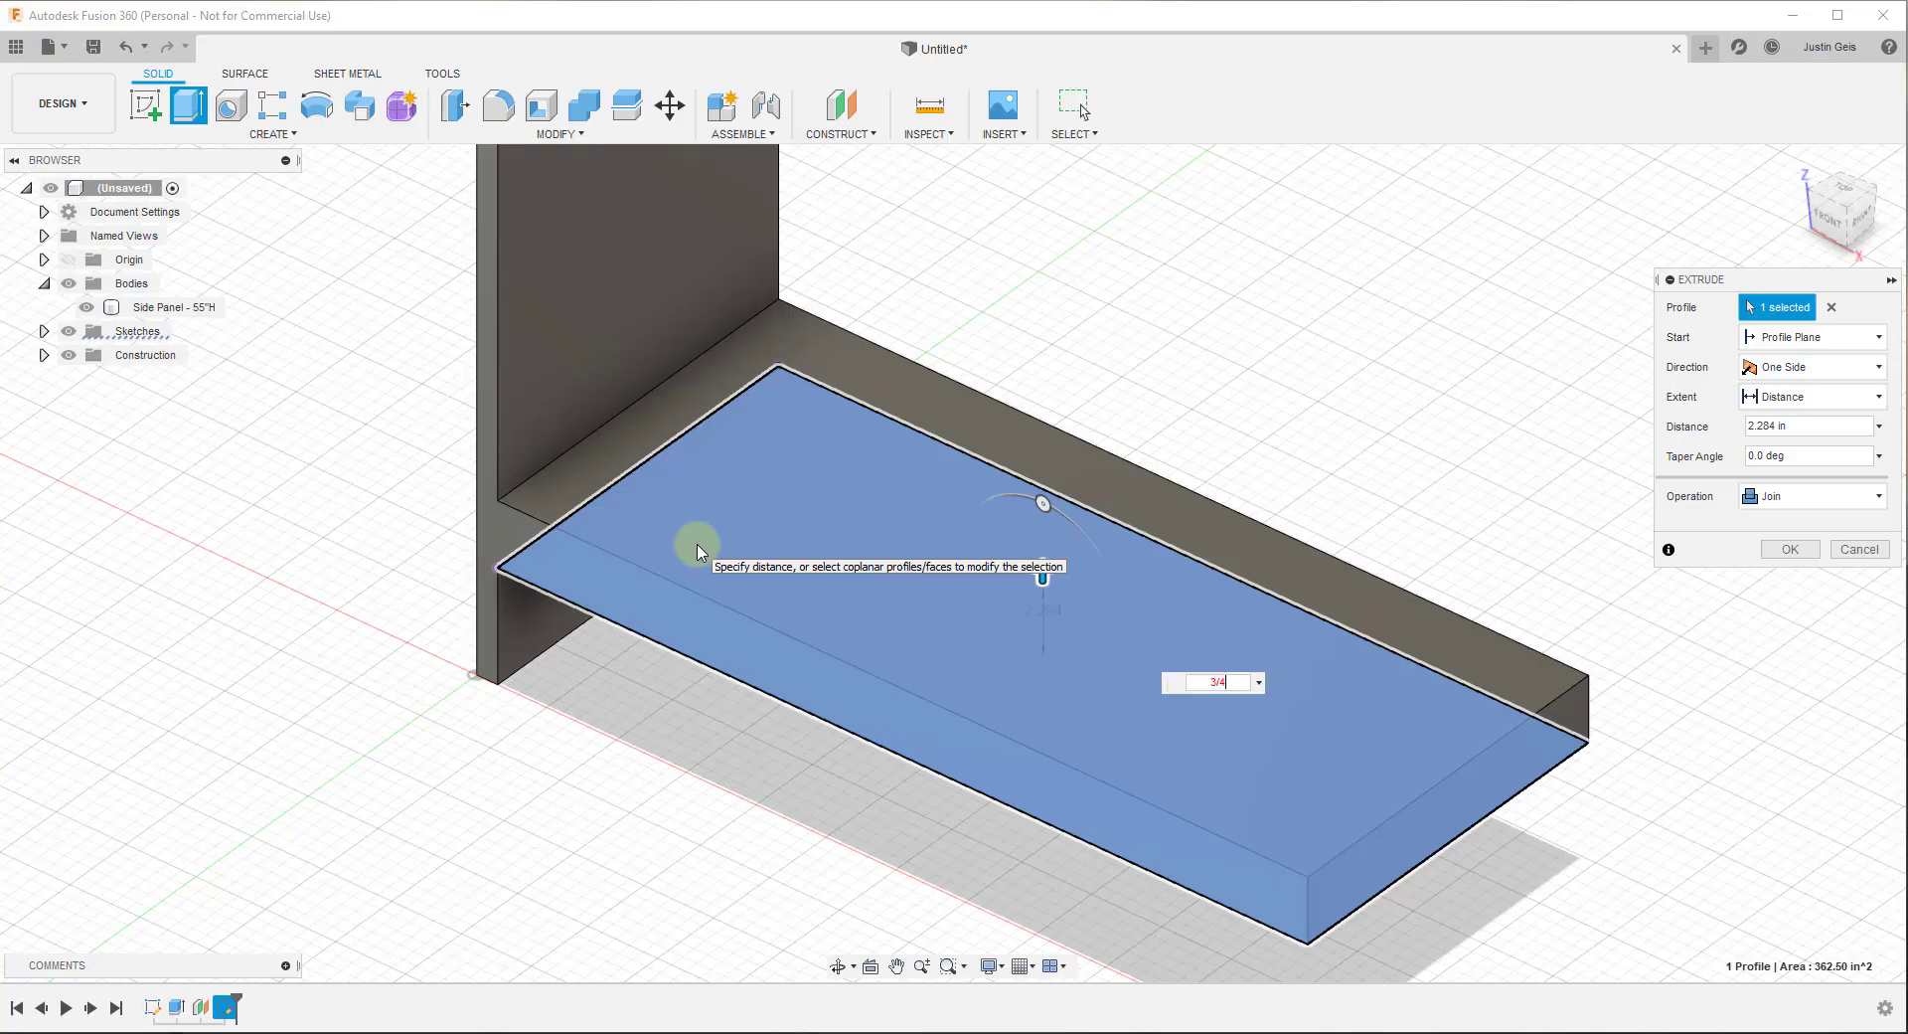
pyautogui.click(1248, 684)
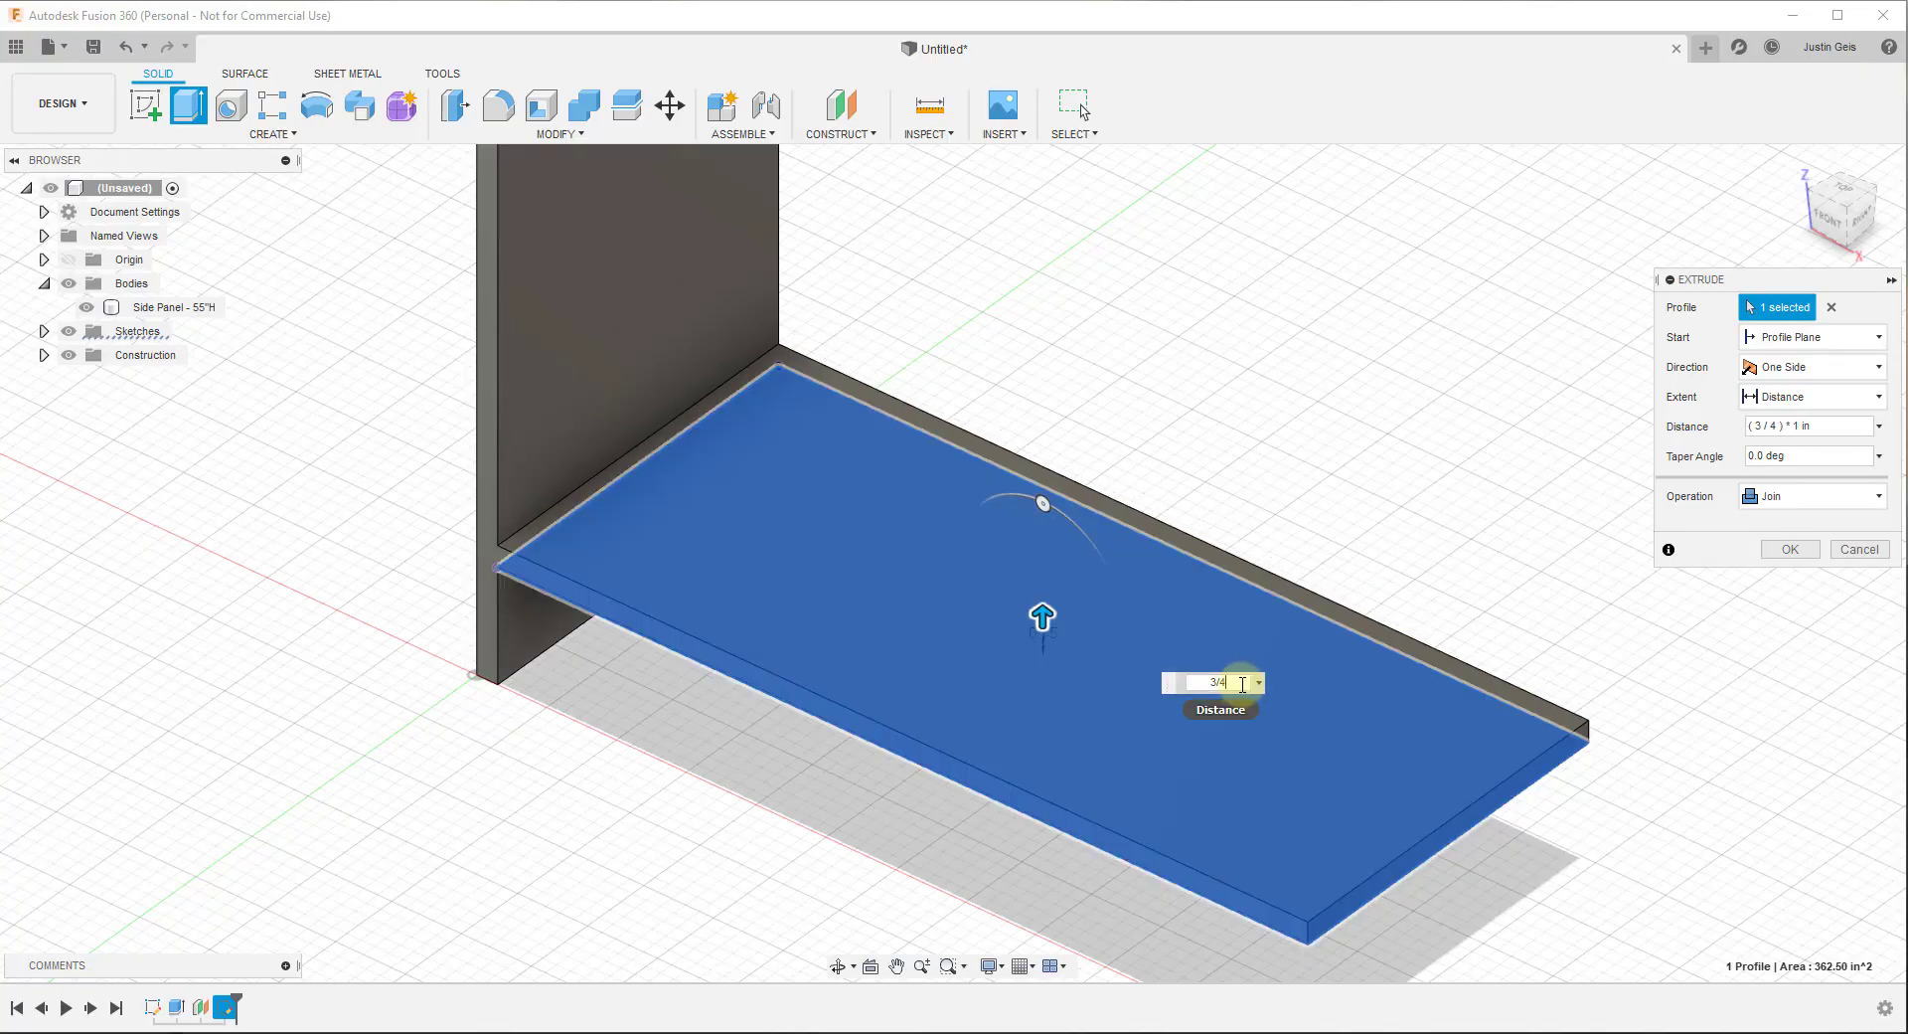
pyautogui.press('Tab')
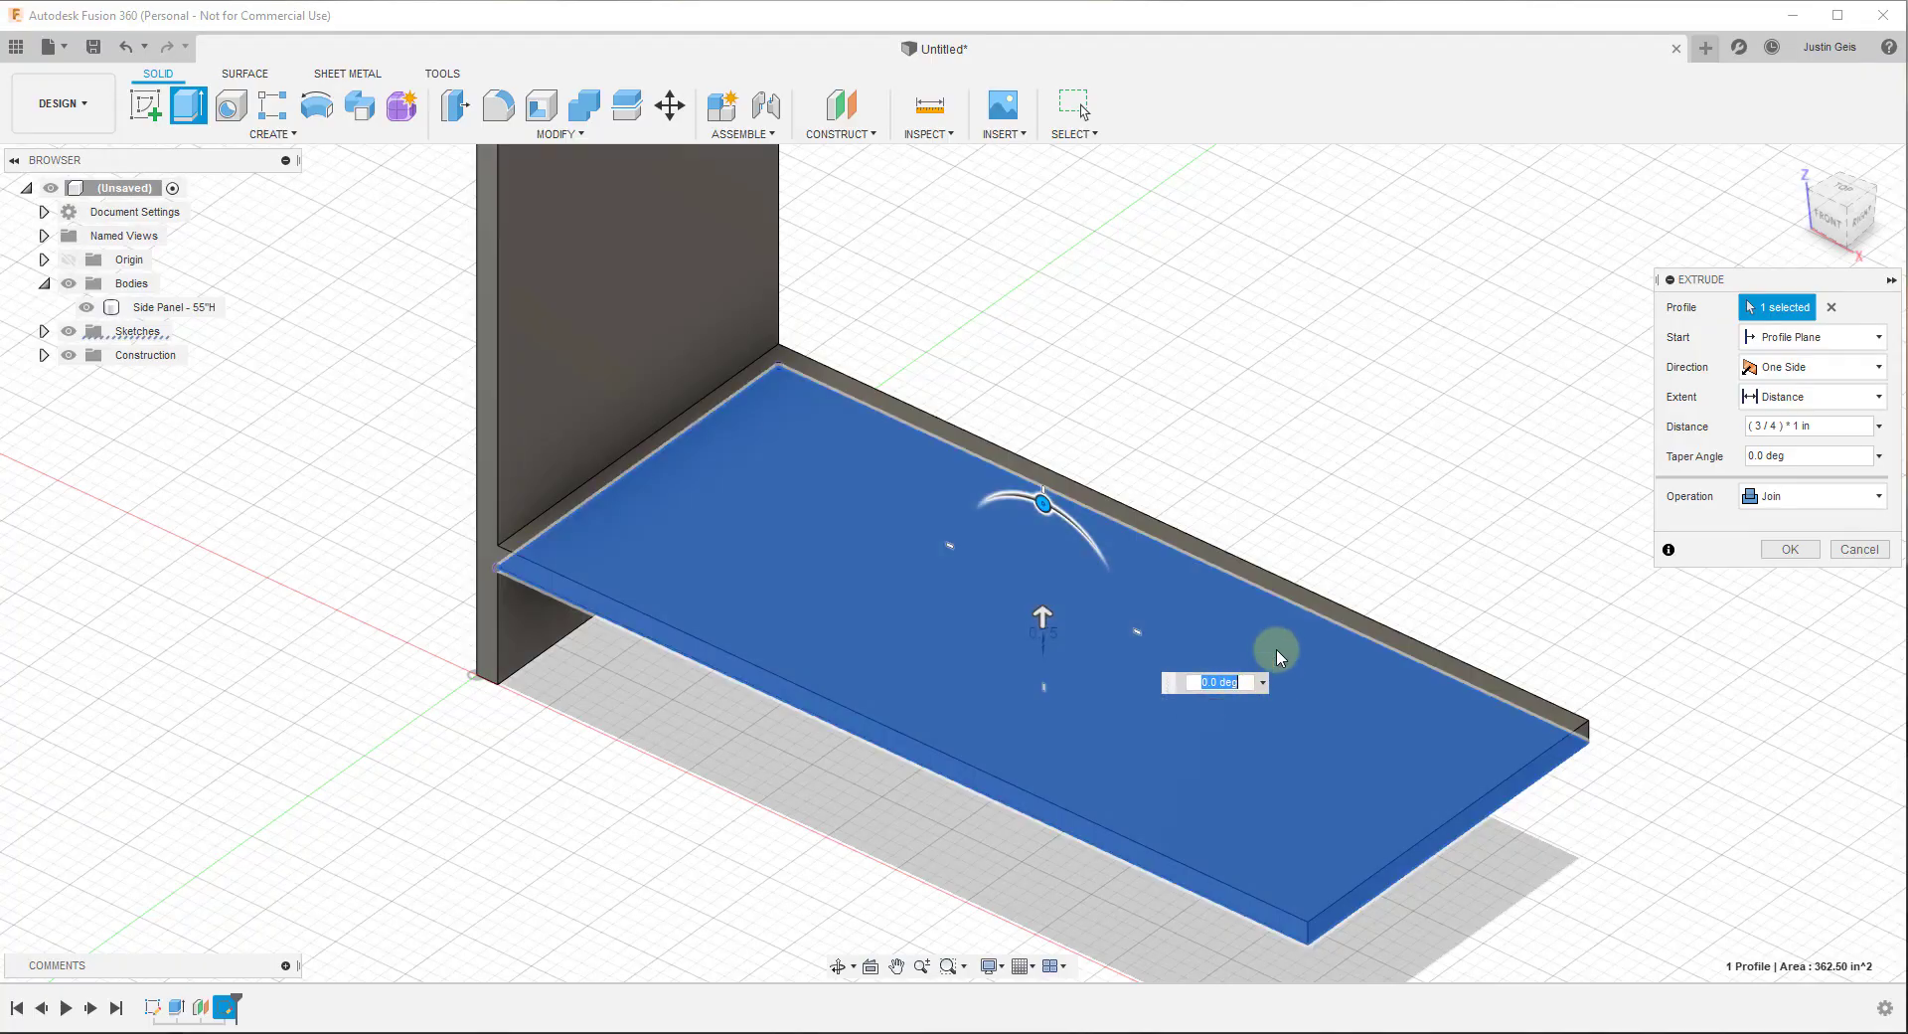
# Set the shelf extrusion's operation to New Body so it does not merge with the side panel
pyautogui.keyDown('shift'); pyautogui.moveTo(1093, 596); pyautogui.dragTo(1173, 653, button='middle'); pyautogui.keyUp('shift')
pyautogui.keyDown('shift'); pyautogui.moveTo(1128, 575); pyautogui.dragTo(993, 609, button='middle'); pyautogui.keyUp('shift')
pyautogui.scroll(6, 945, 609)
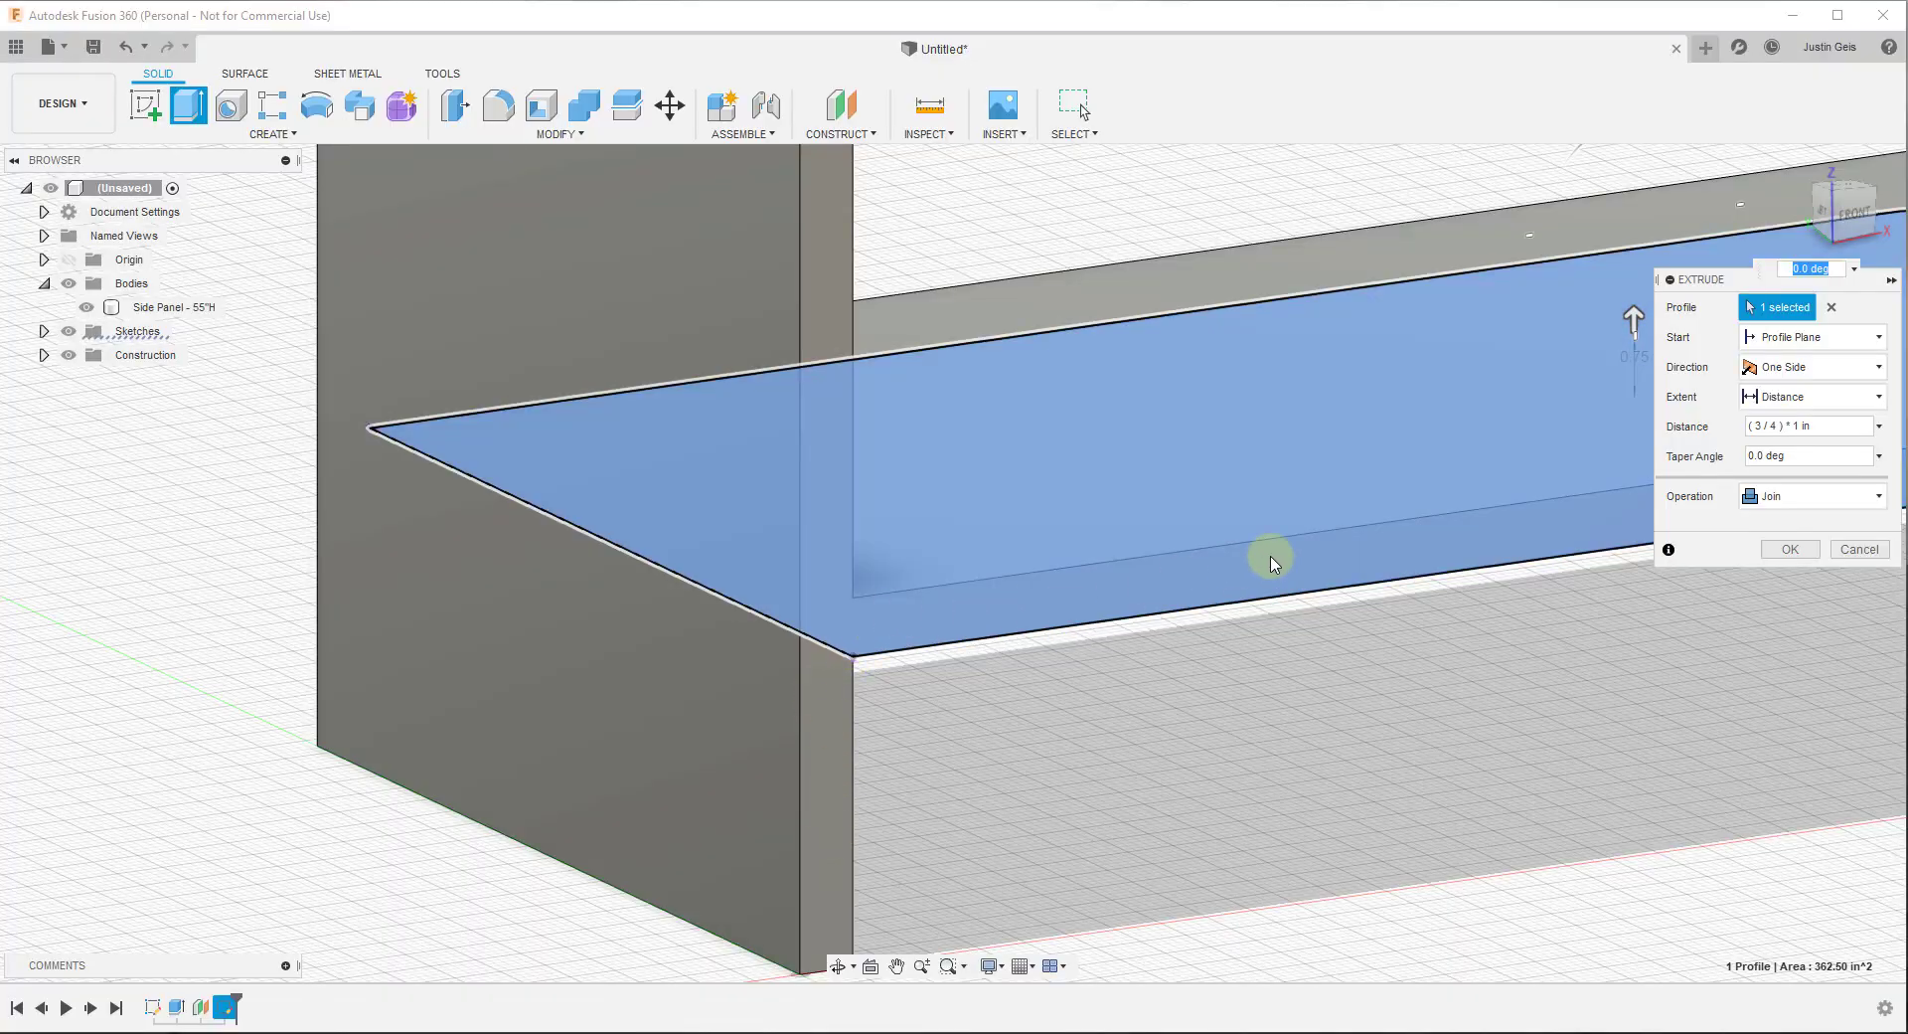
pyautogui.keyDown('shift'); pyautogui.moveTo(937, 695); pyautogui.dragTo(798, 704, button='middle'); pyautogui.keyUp('shift')
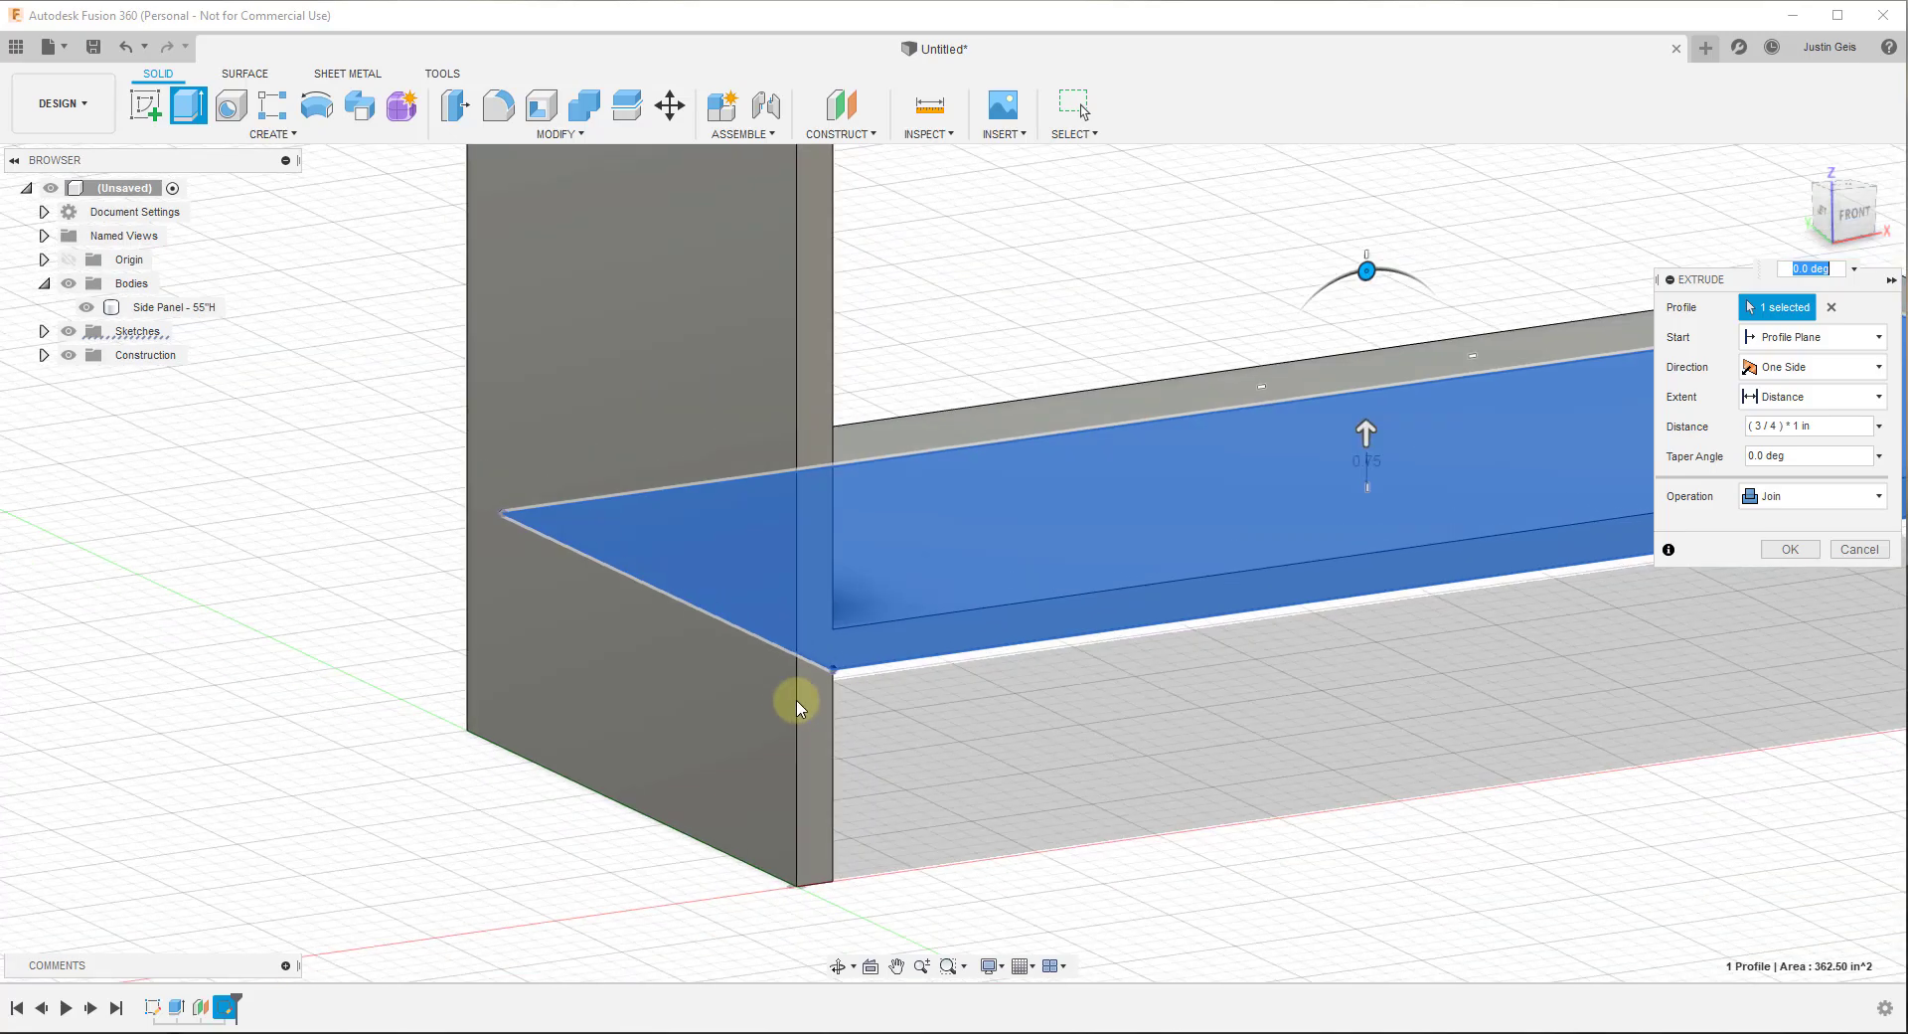
pyautogui.scroll(-5, 799, 701)
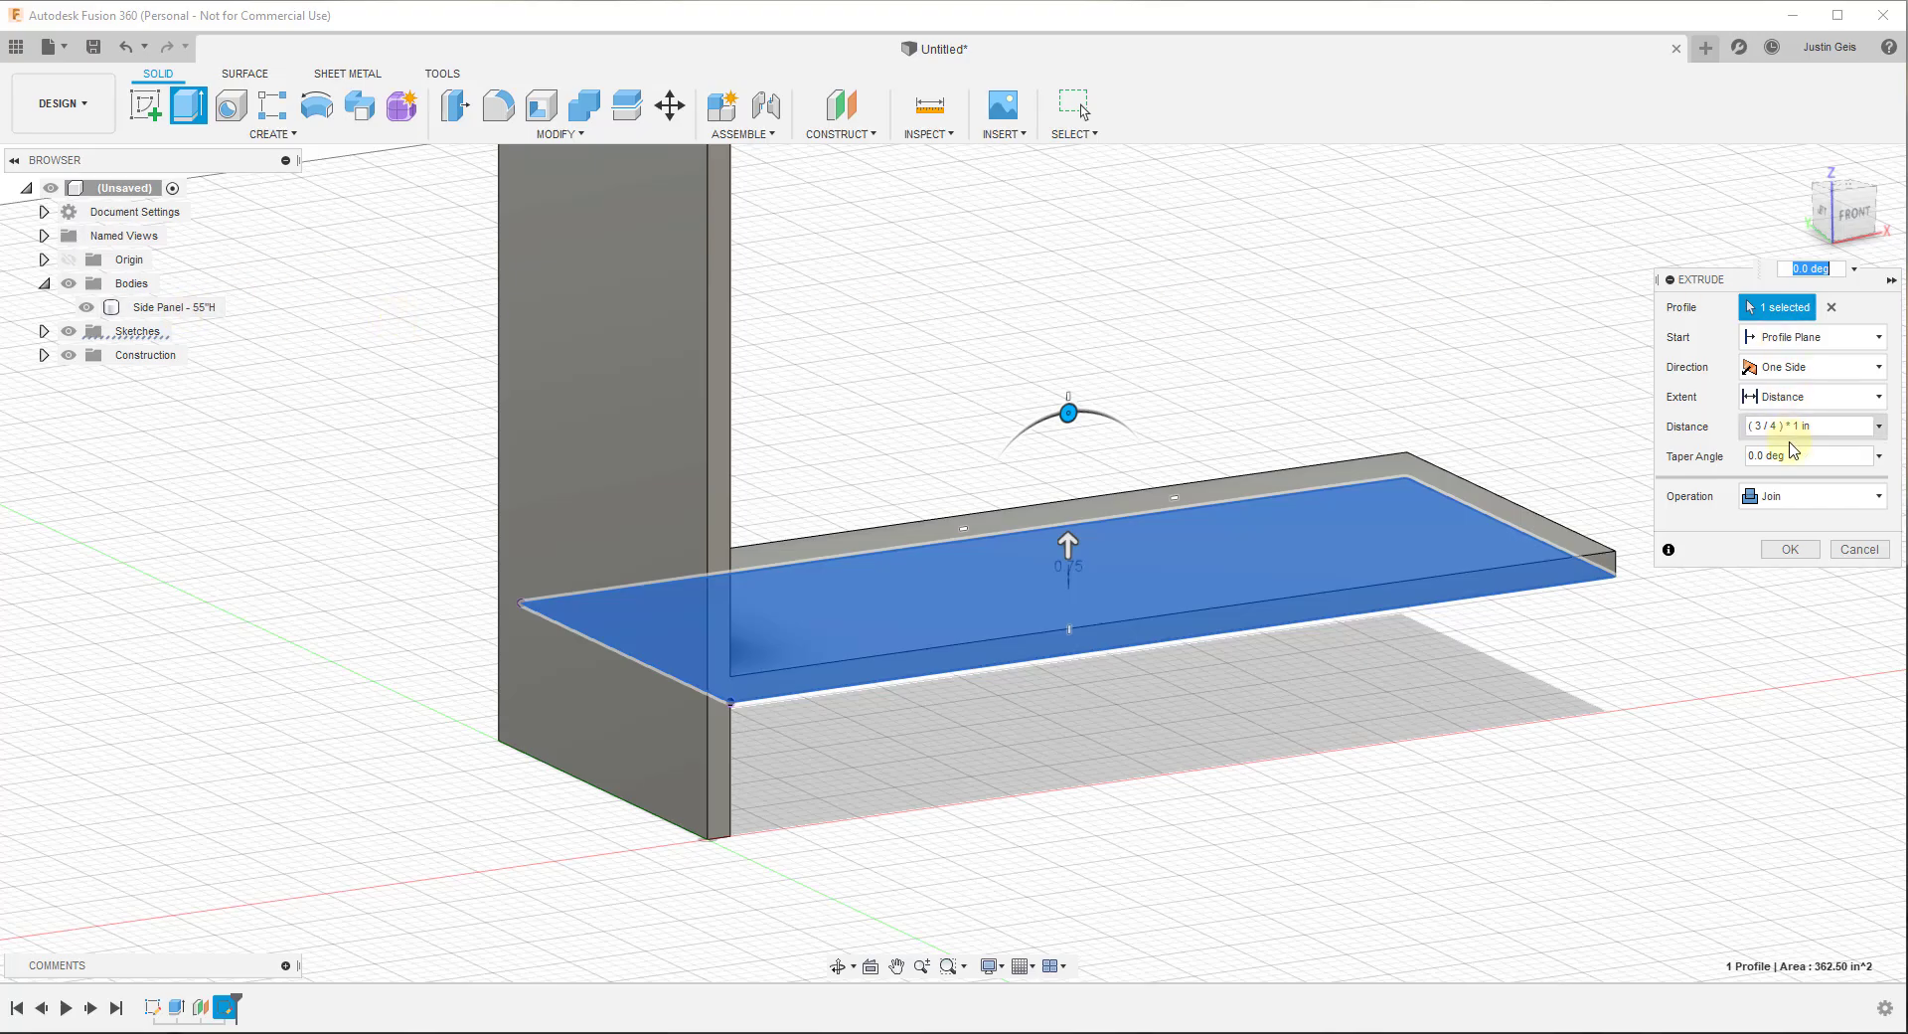
pyautogui.click(1779, 505)
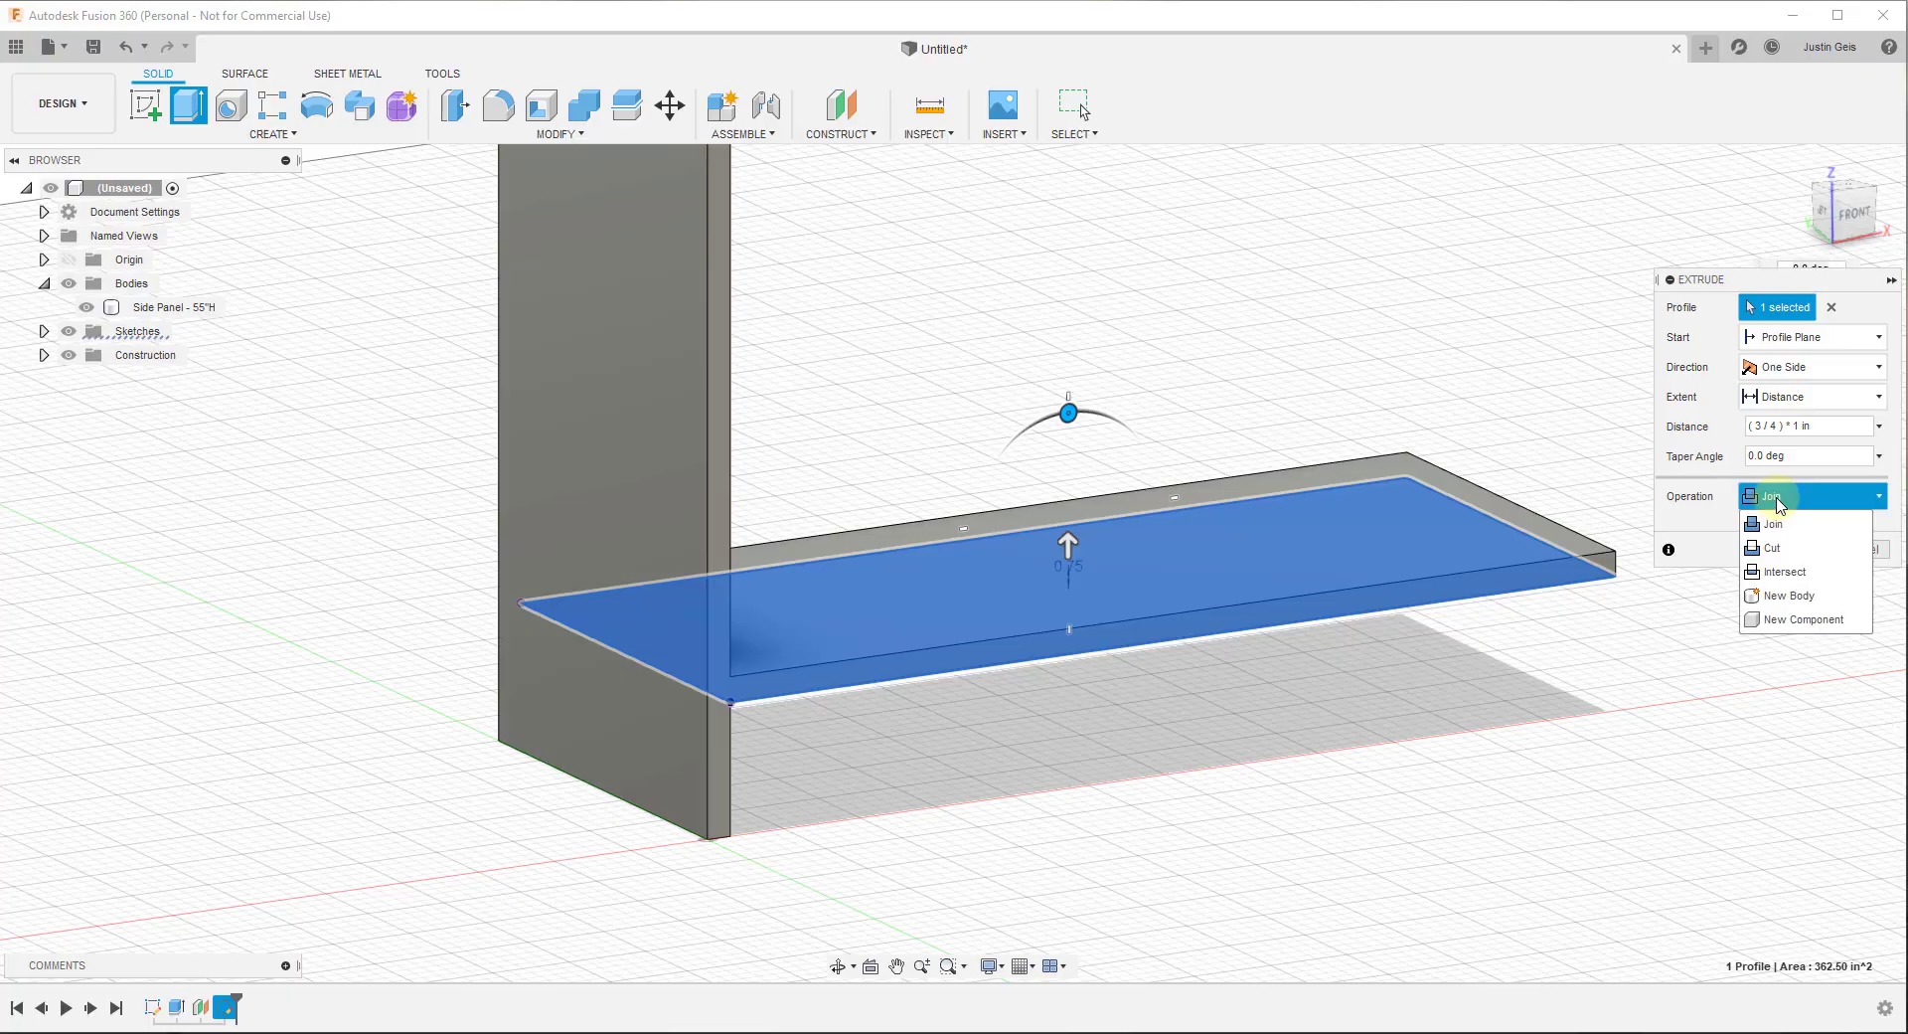
pyautogui.click(1792, 599)
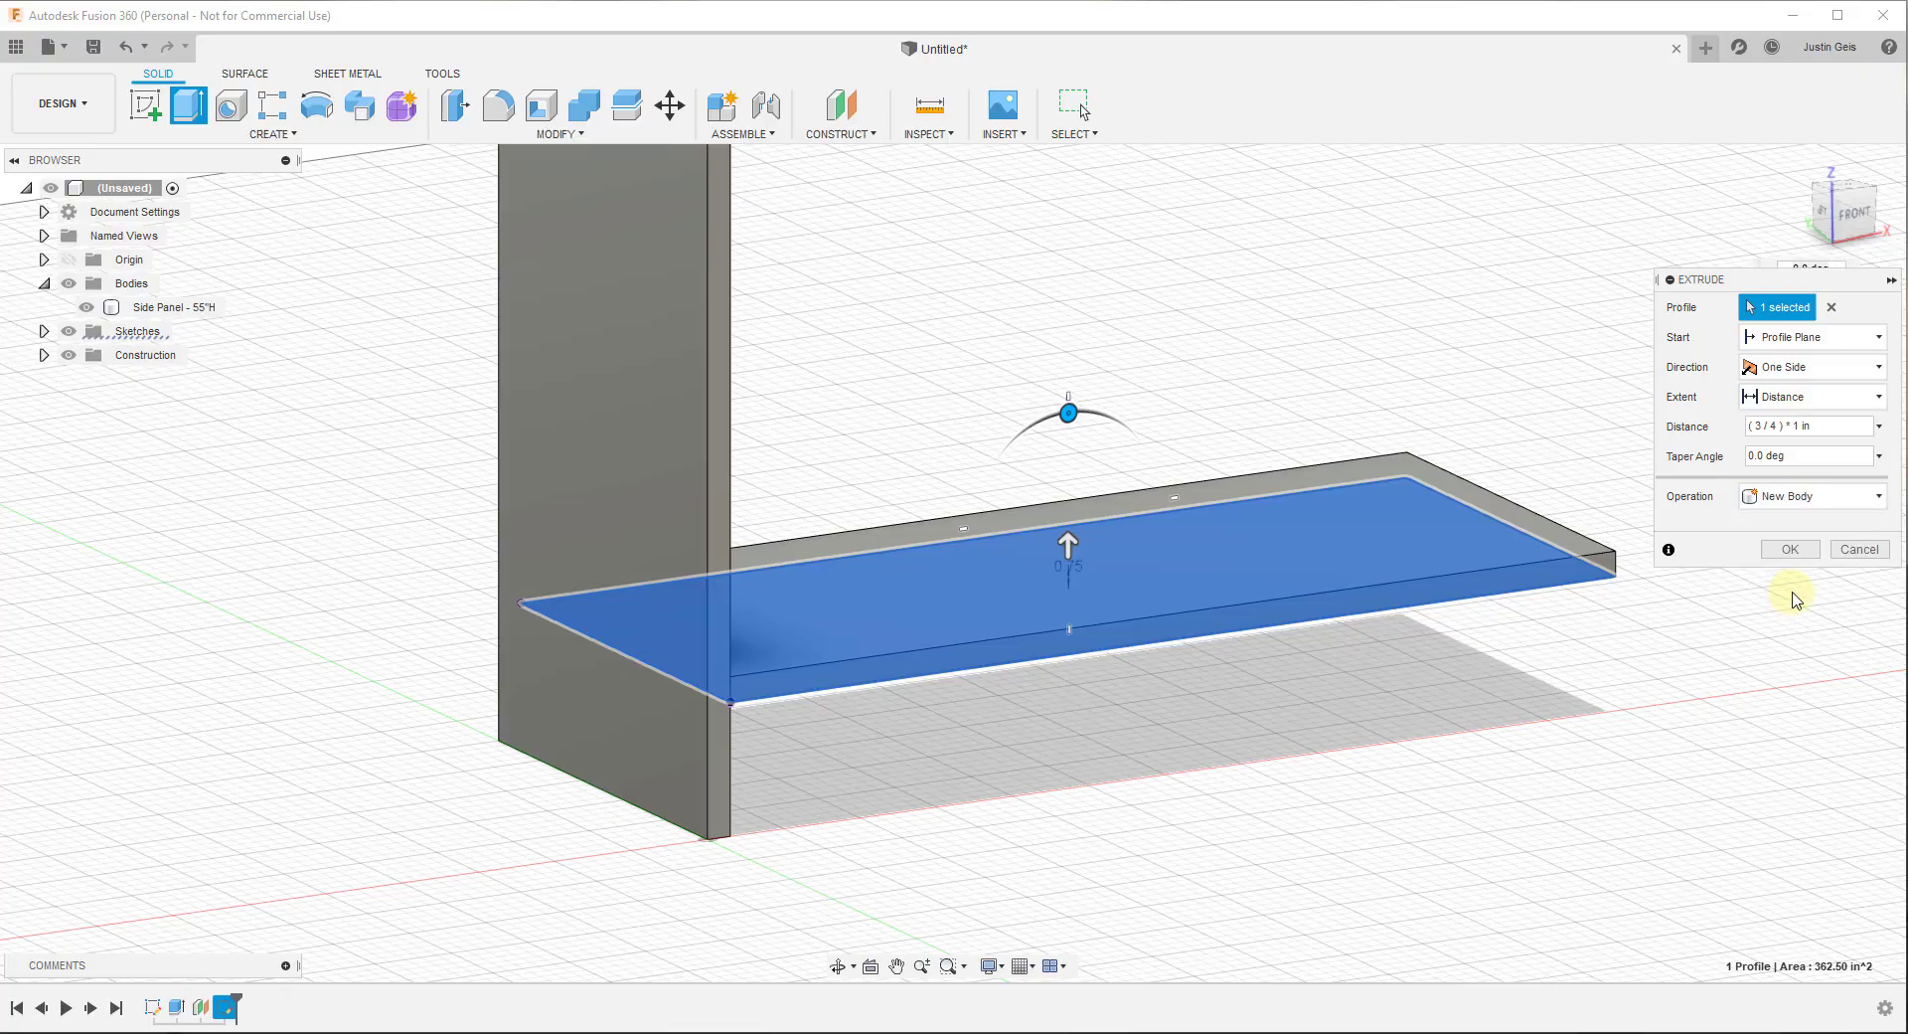
# Try the Join operation for the shelf extrusion and switch it back to New Body
pyautogui.click(1793, 497)
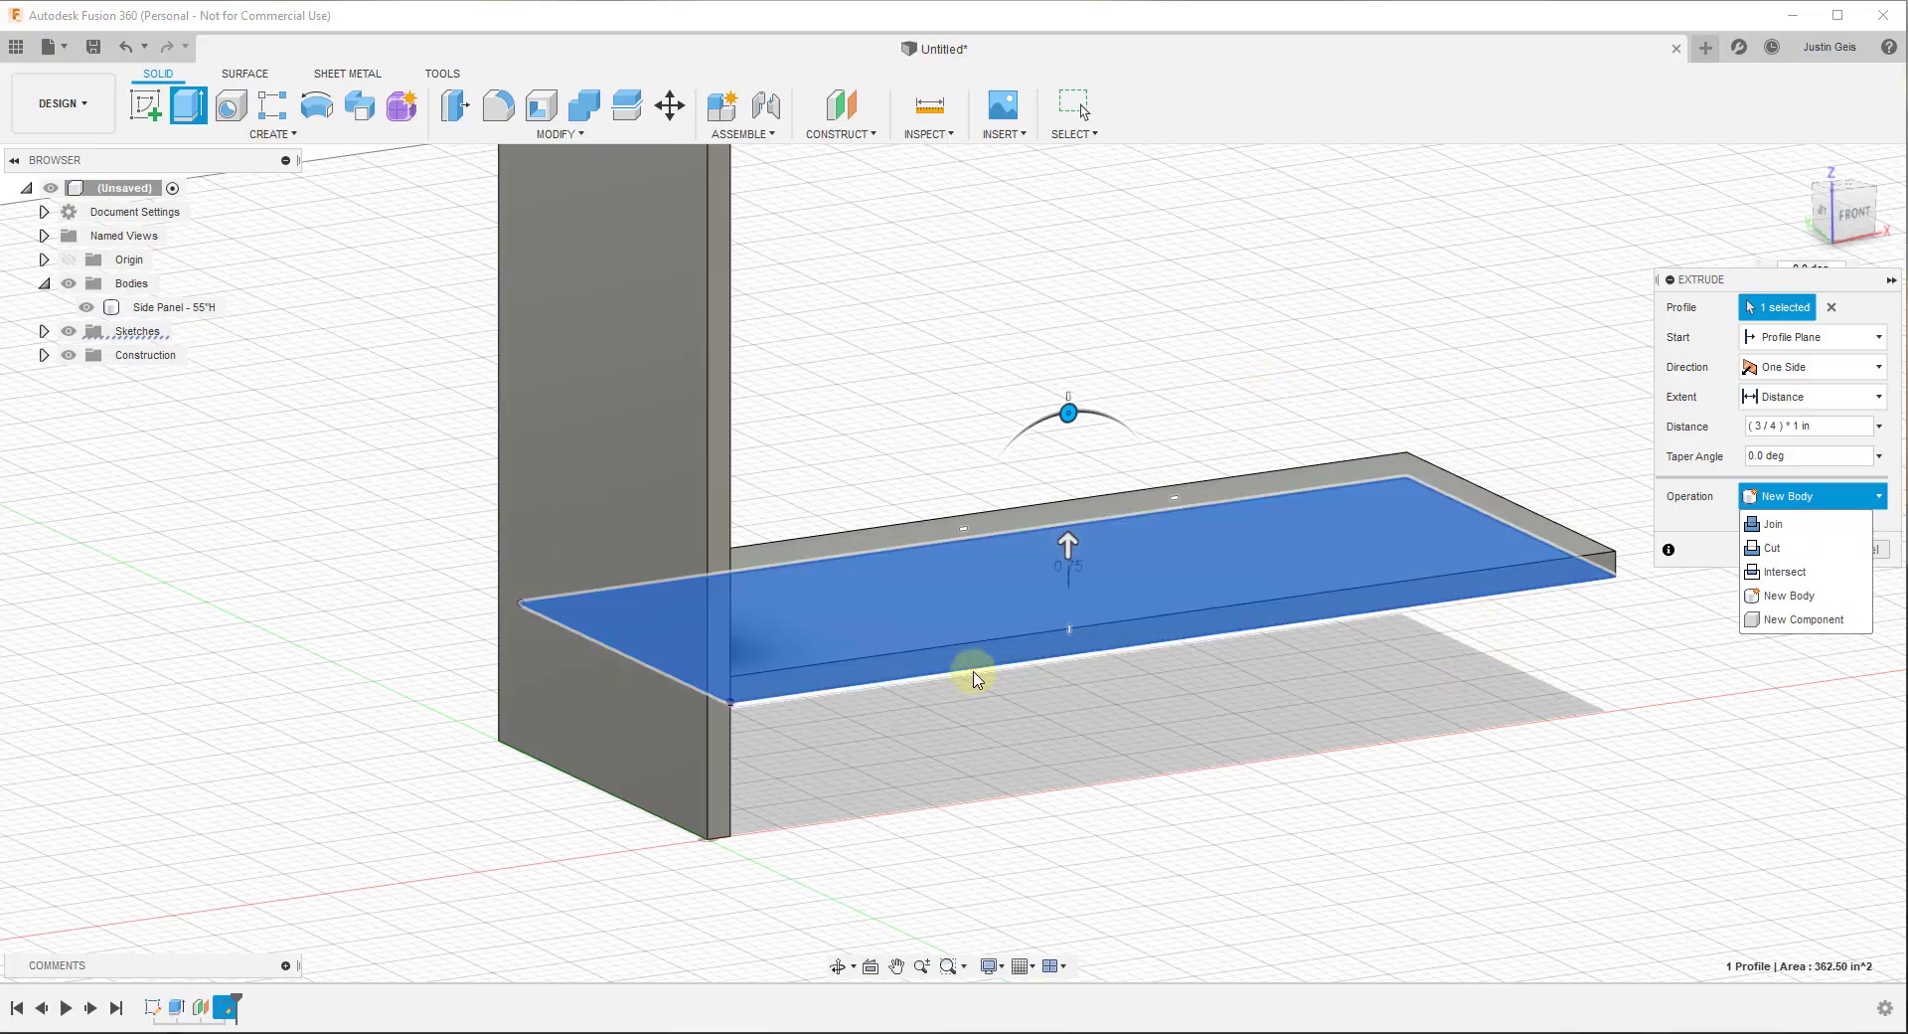
pyautogui.scroll(2, 738, 693)
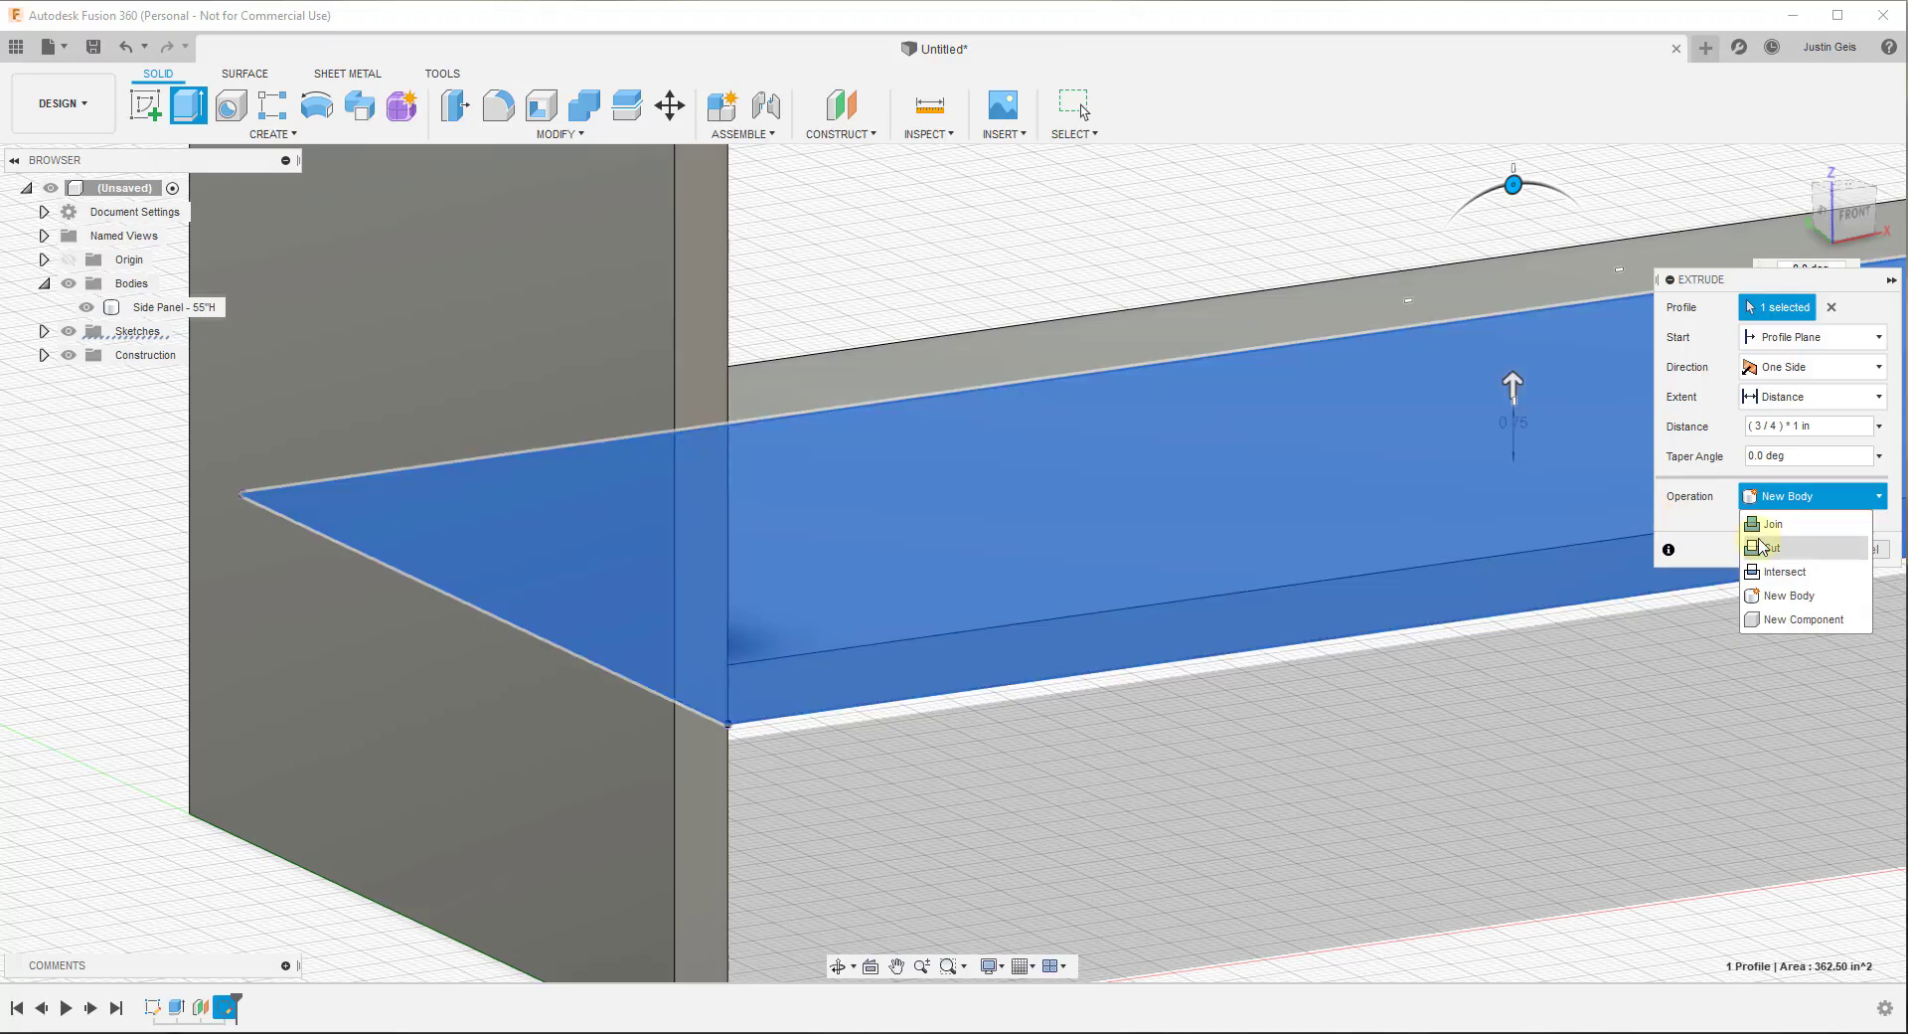
pyautogui.click(1771, 524)
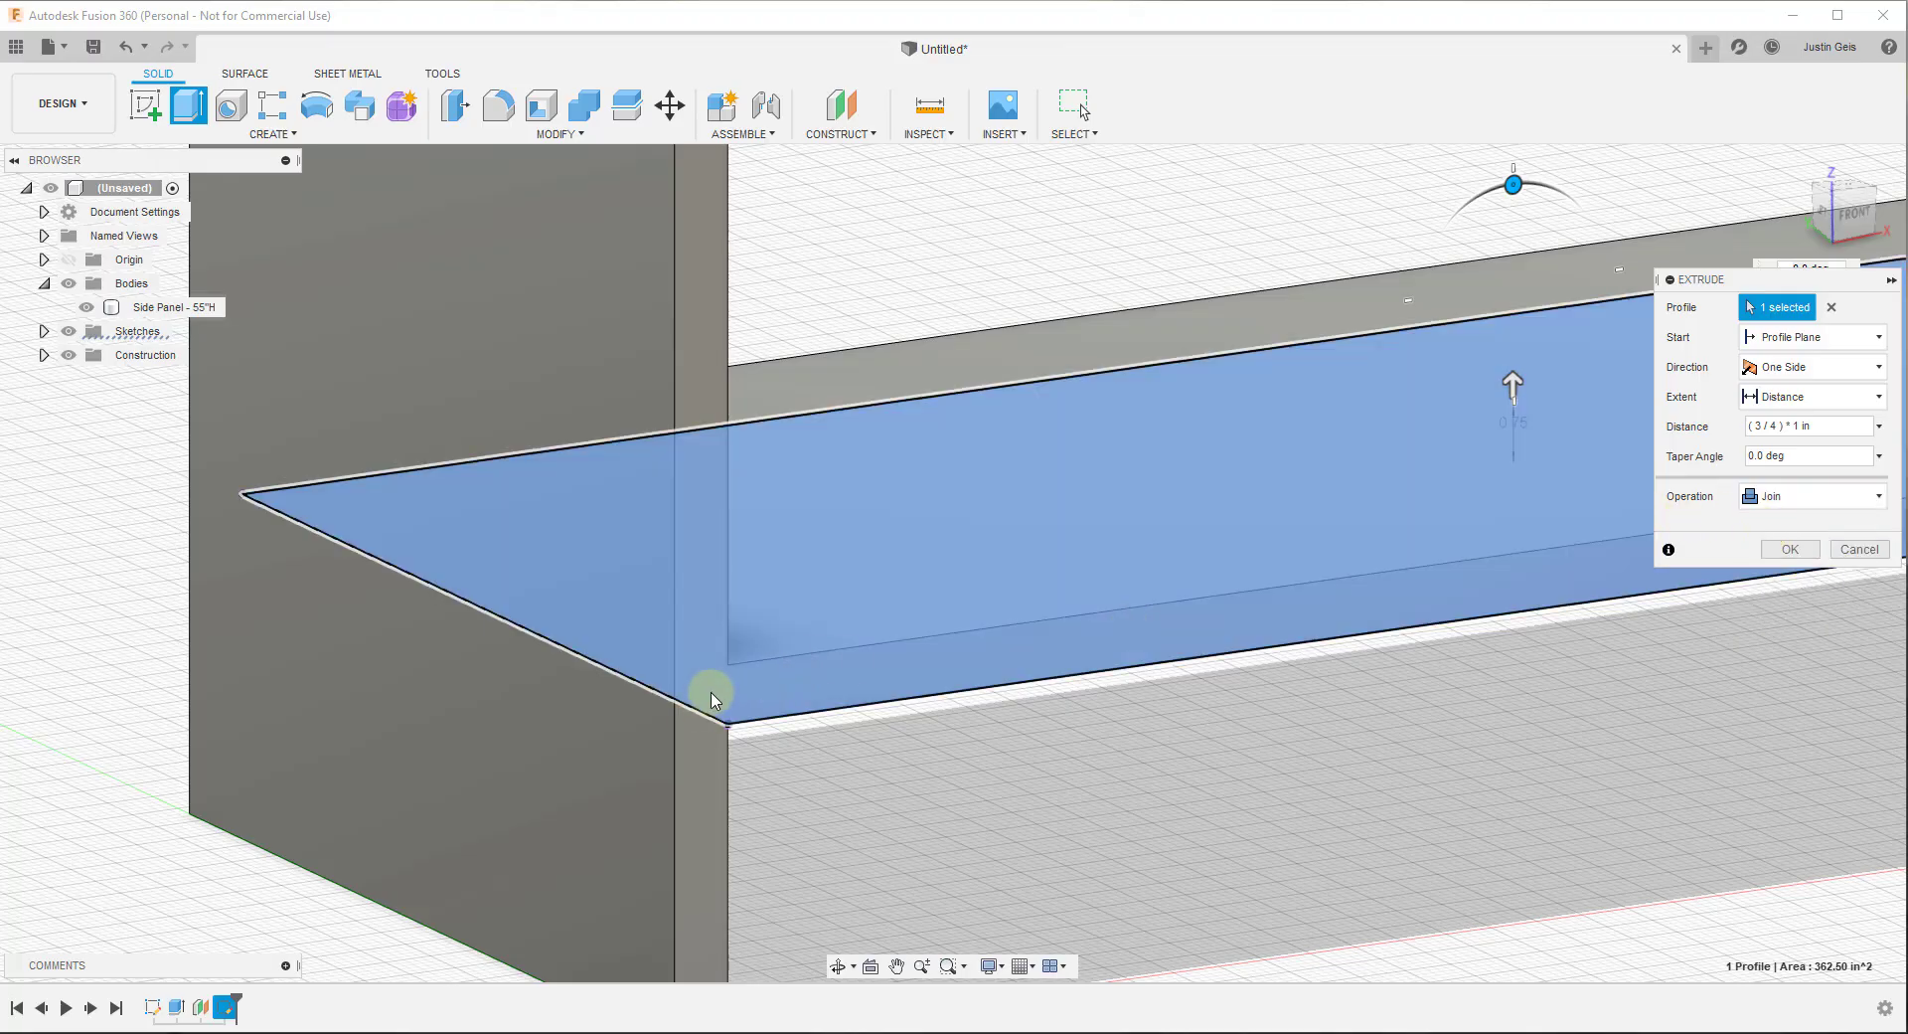
pyautogui.click(1779, 496)
pyautogui.click(1789, 596)
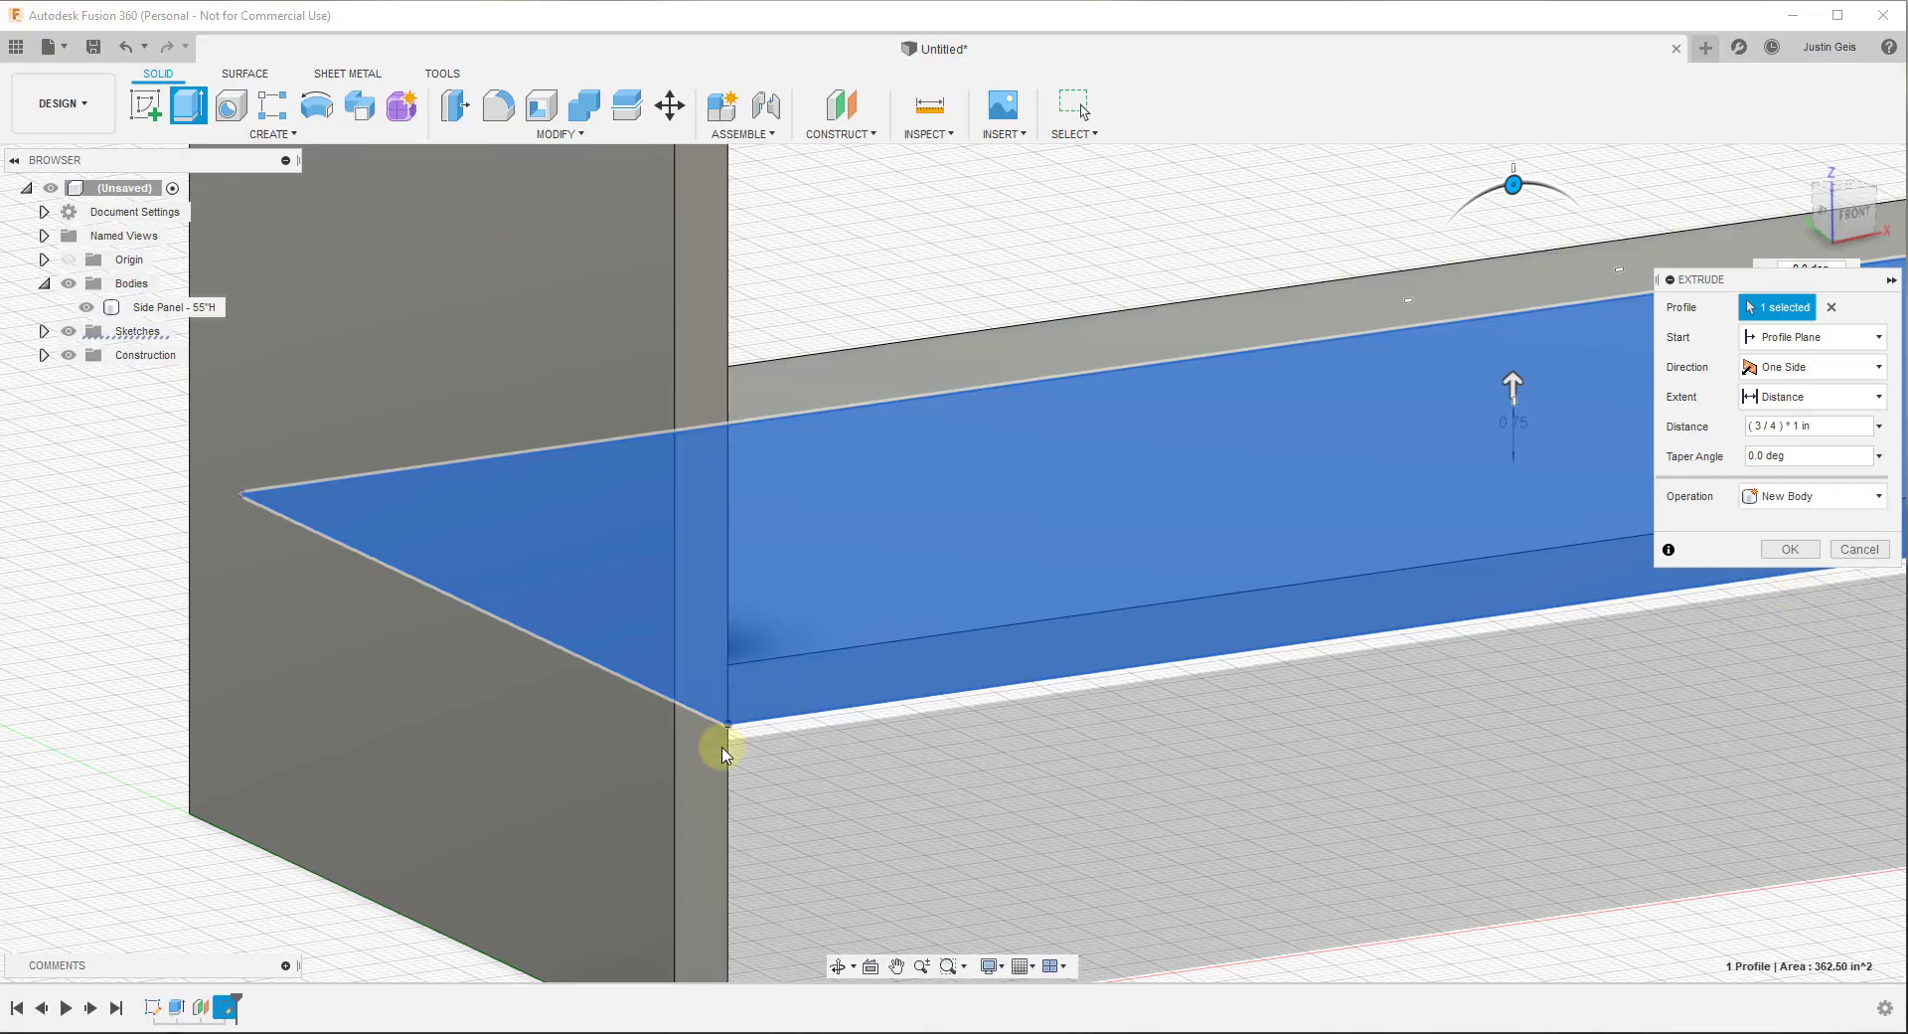
# Complete the shelf extrusion as a body separate from the side panel
pyautogui.scroll(-5, 571, 694)
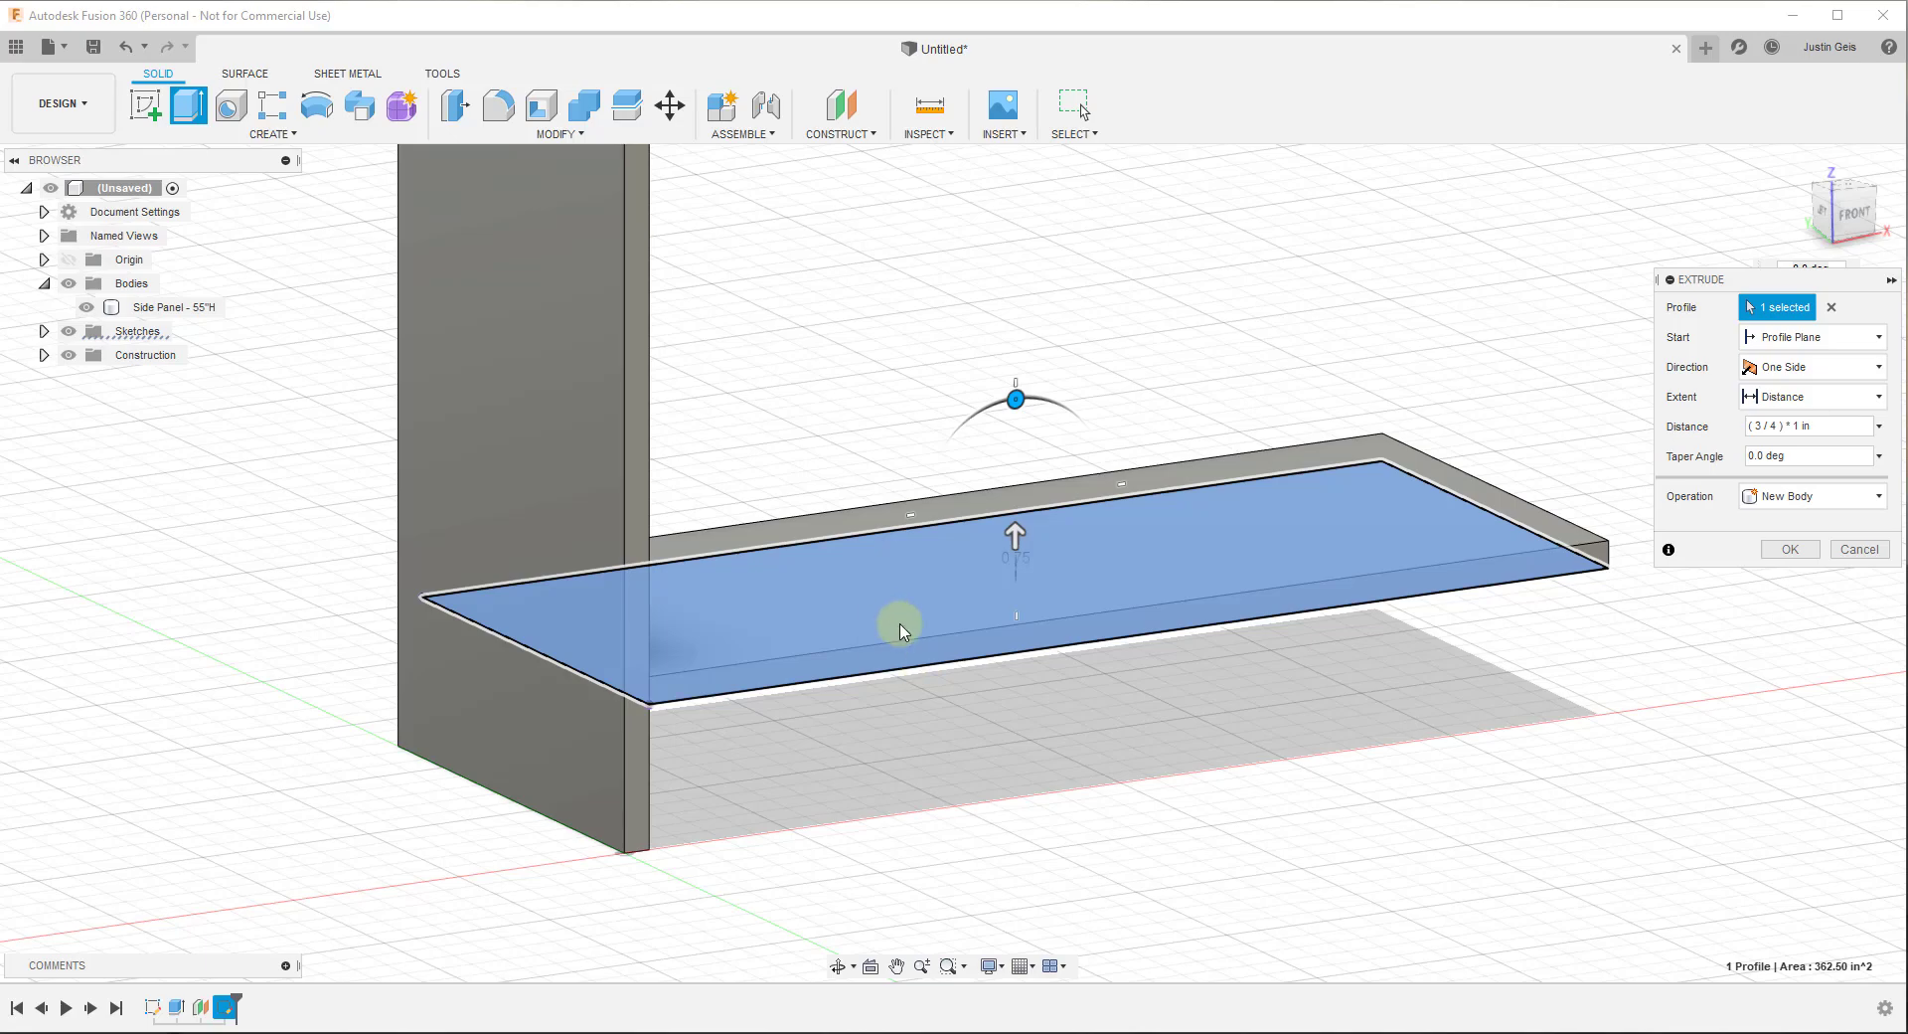
pyautogui.click(1789, 550)
pyautogui.scroll(-8, 294, 726)
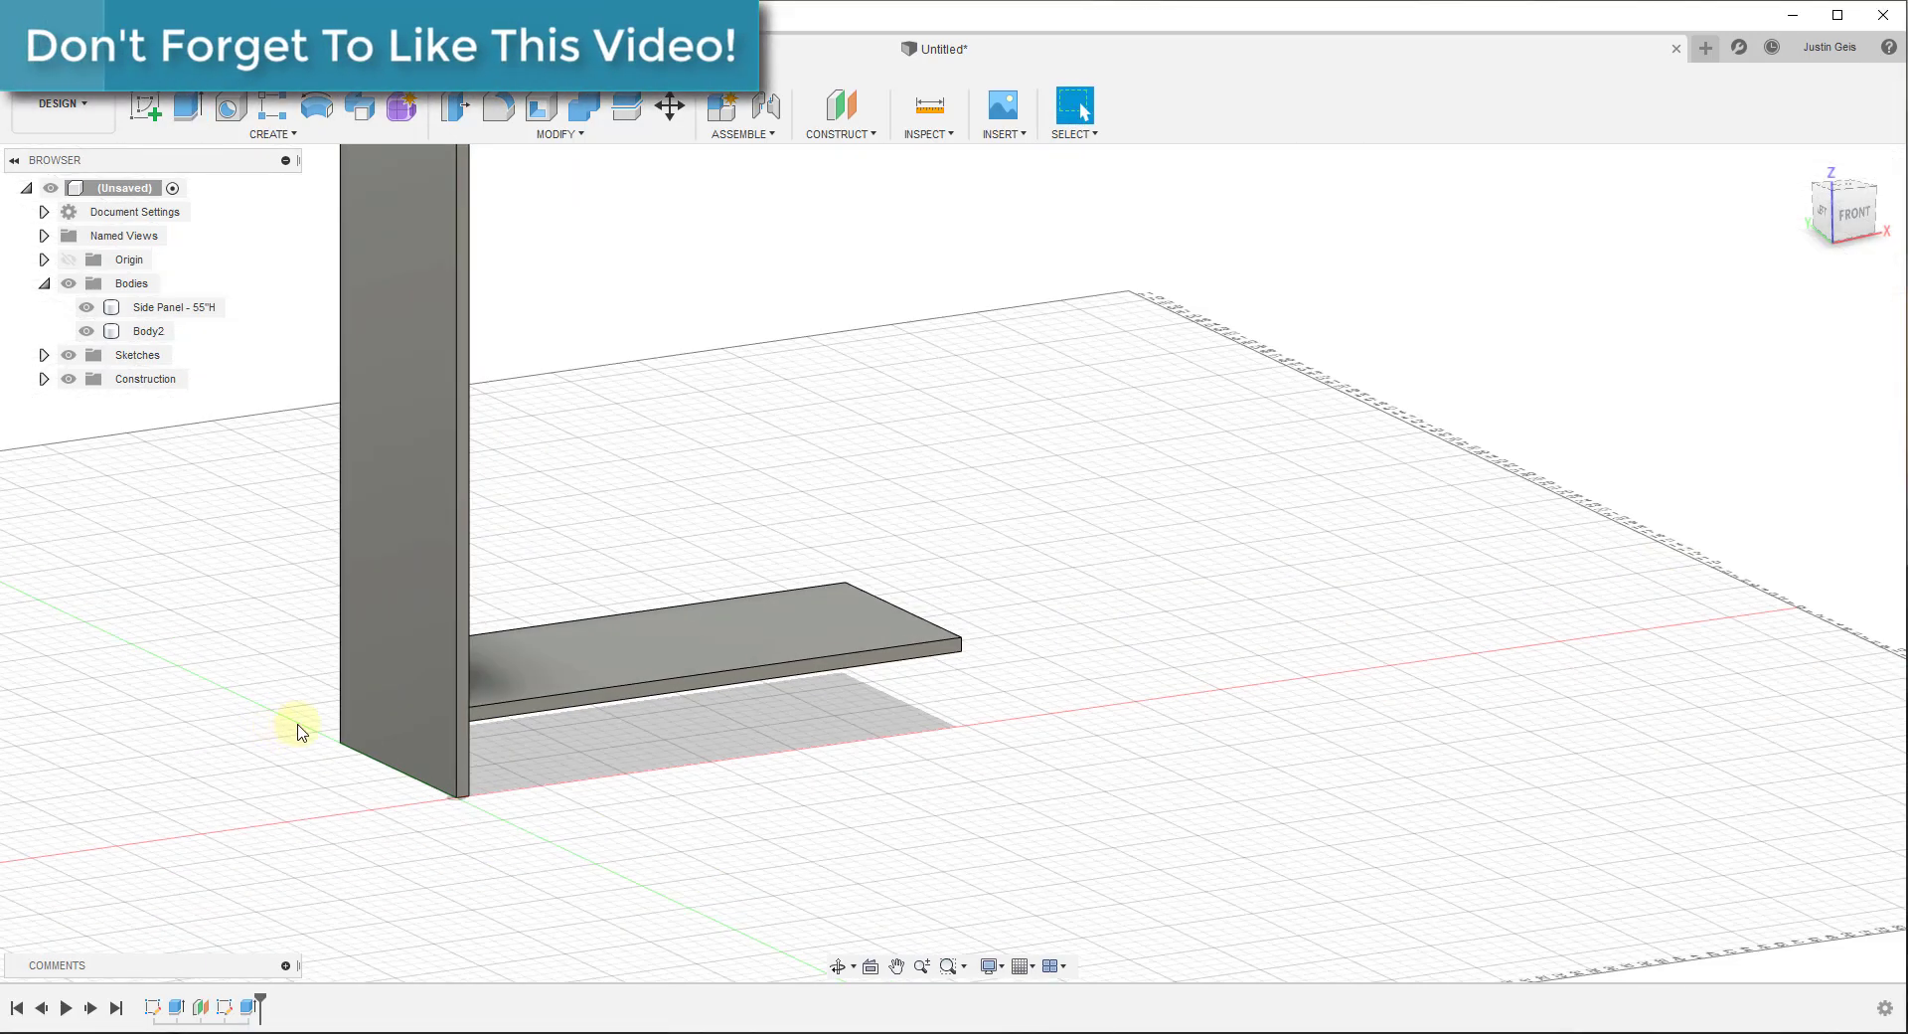
# Rename the newly extruded body as Shelf
pyautogui.scroll(2, 443, 524)
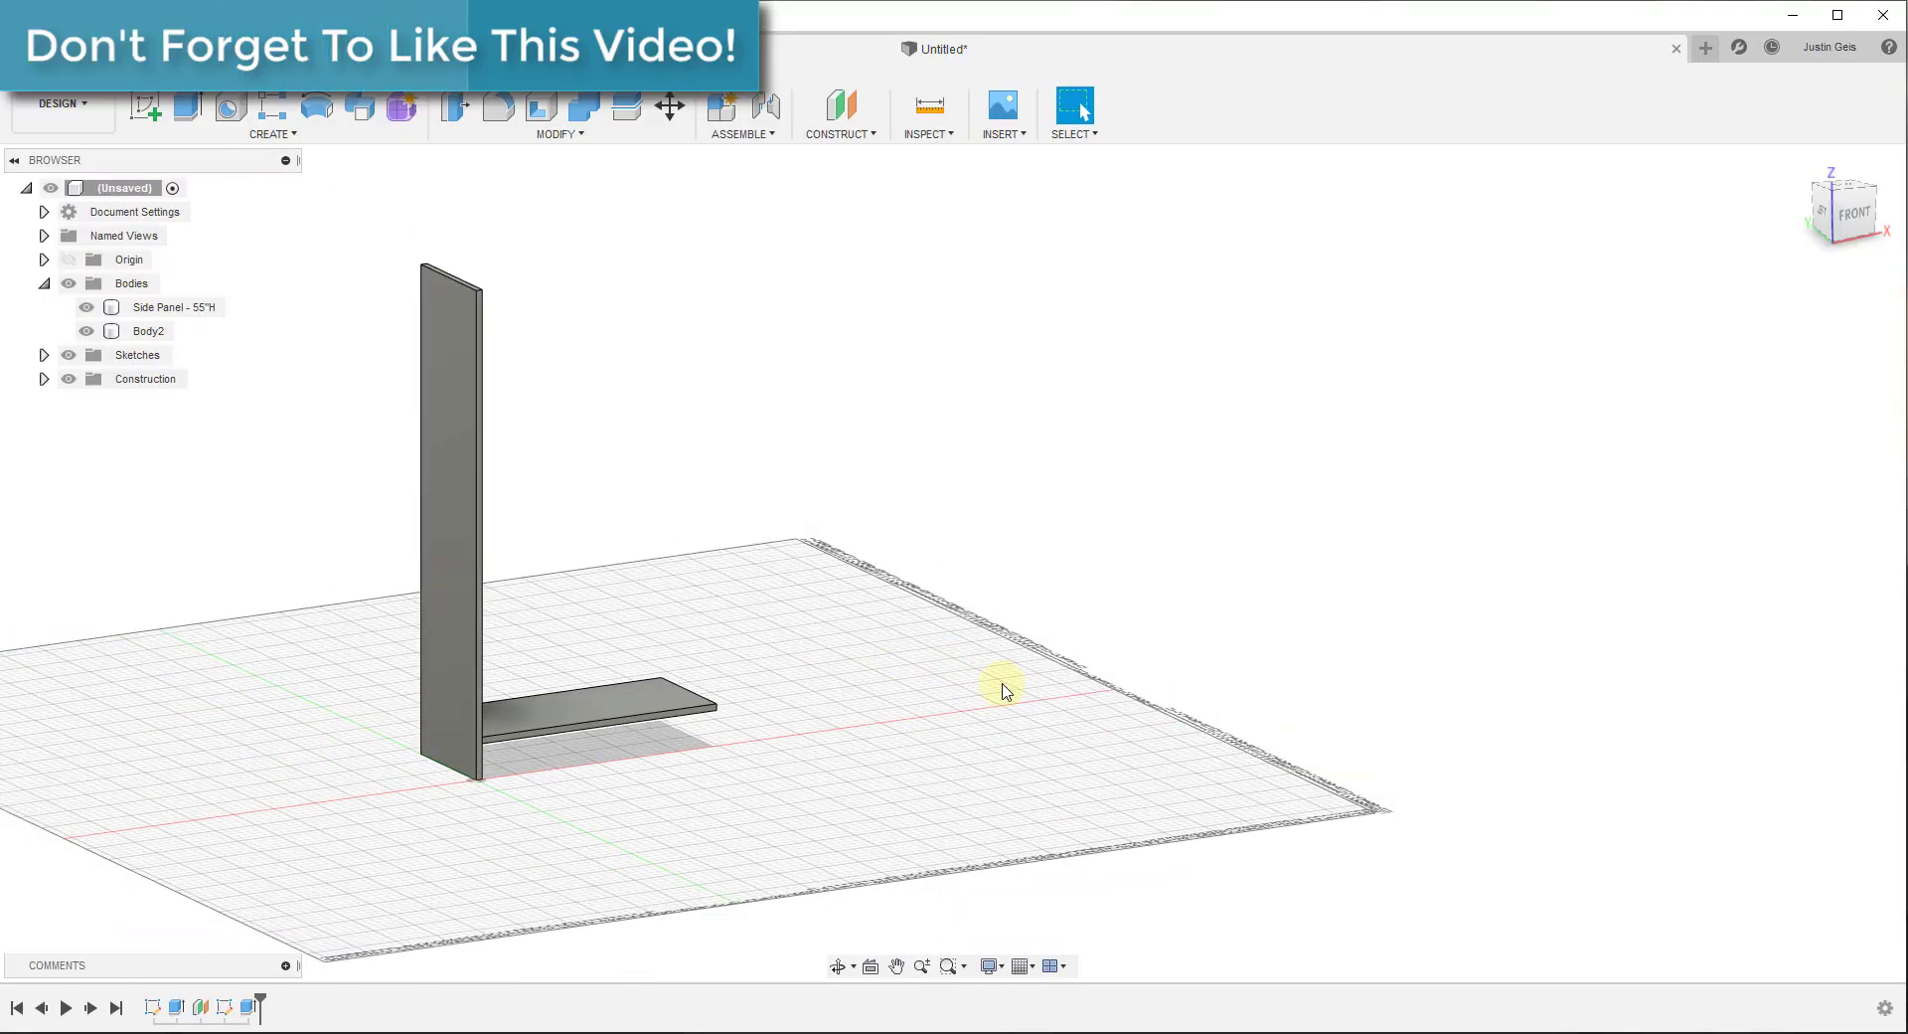
pyautogui.keyDown('shift'); pyautogui.moveTo(933, 736); pyautogui.dragTo(696, 686, button='middle'); pyautogui.keyUp('shift')
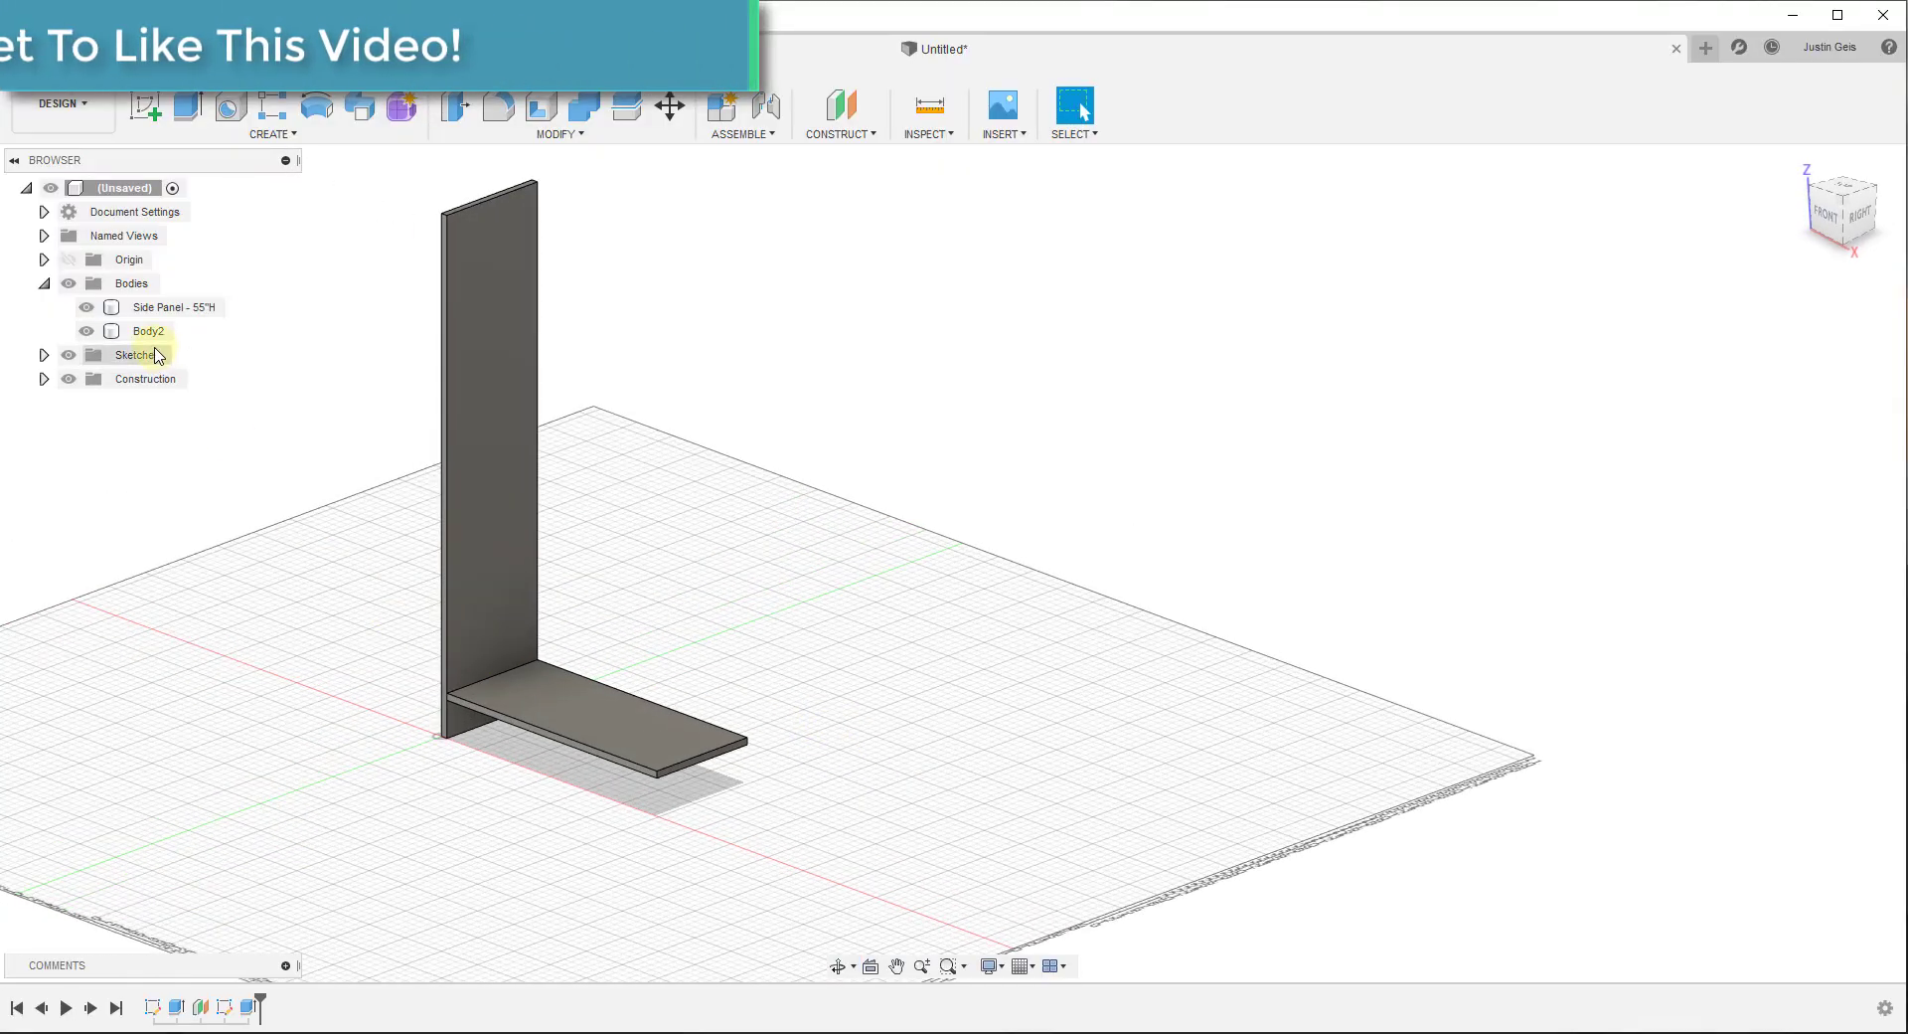
pyautogui.click(148, 331)
pyautogui.click(147, 311)
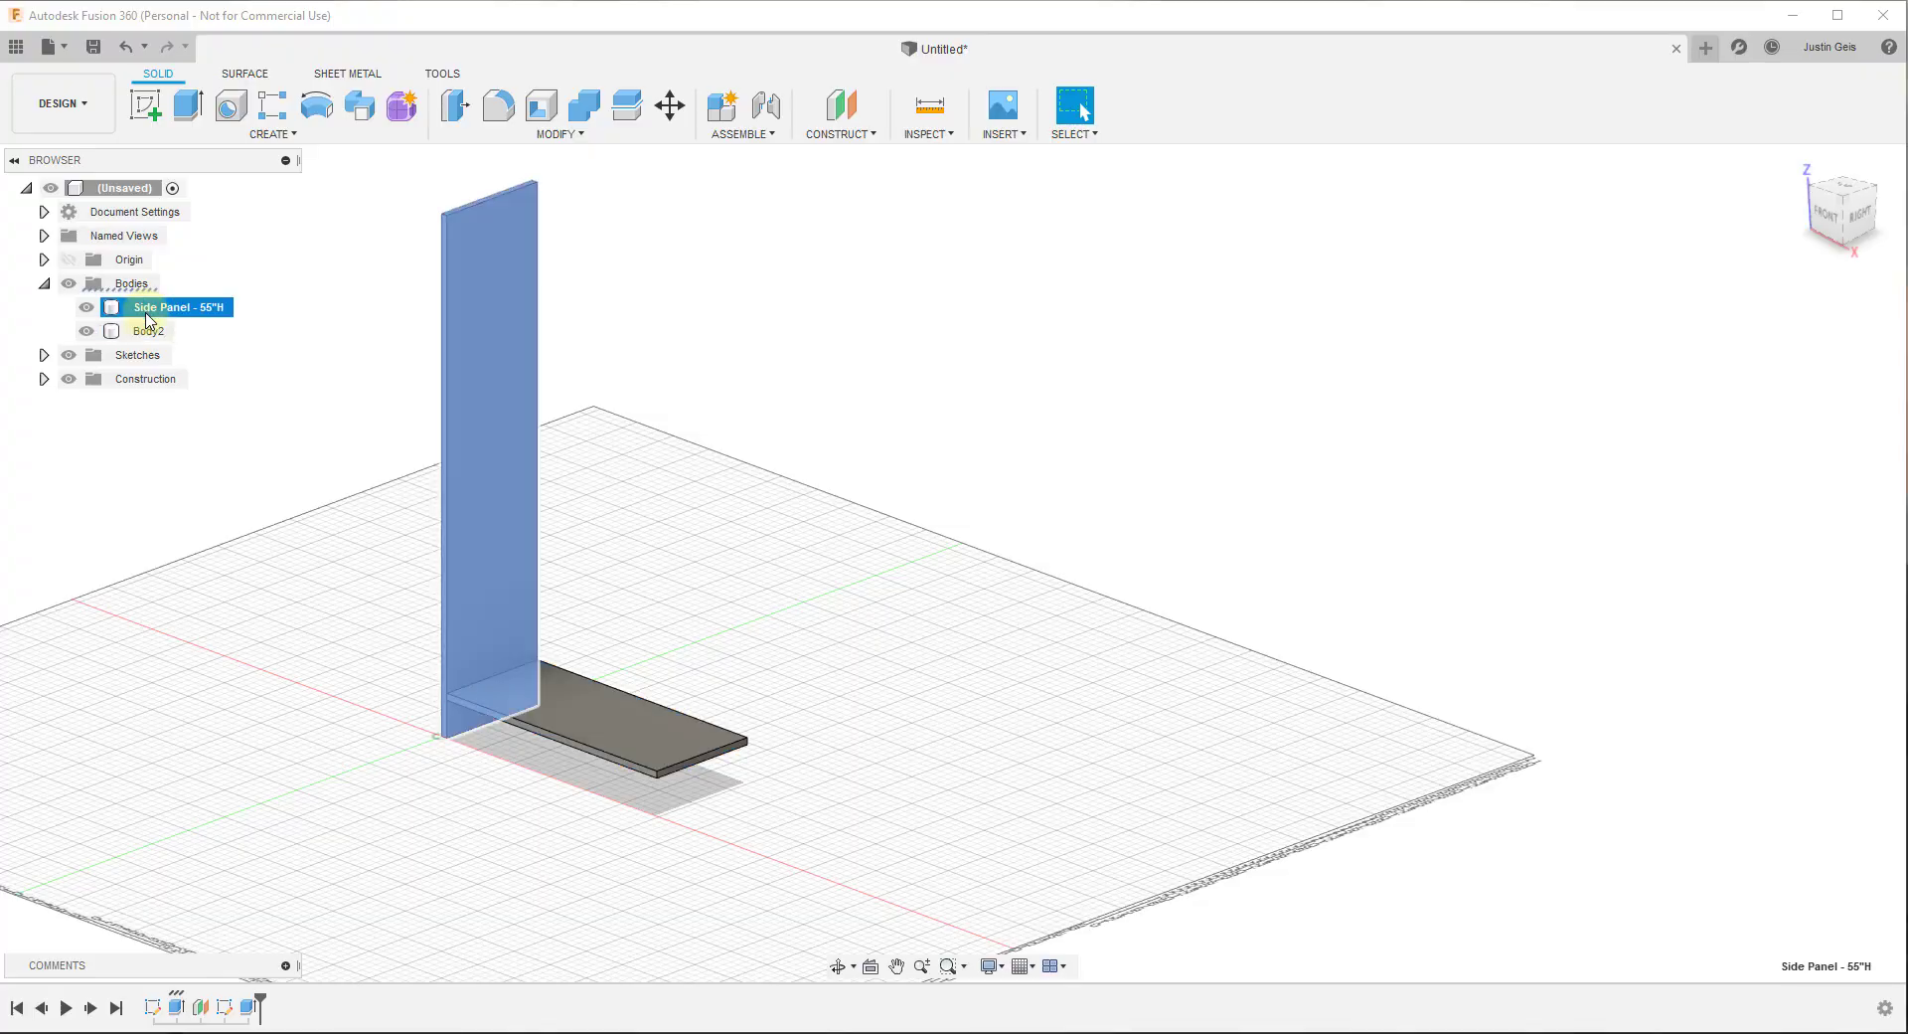
pyautogui.click(147, 333)
pyautogui.doubleClick(147, 332)
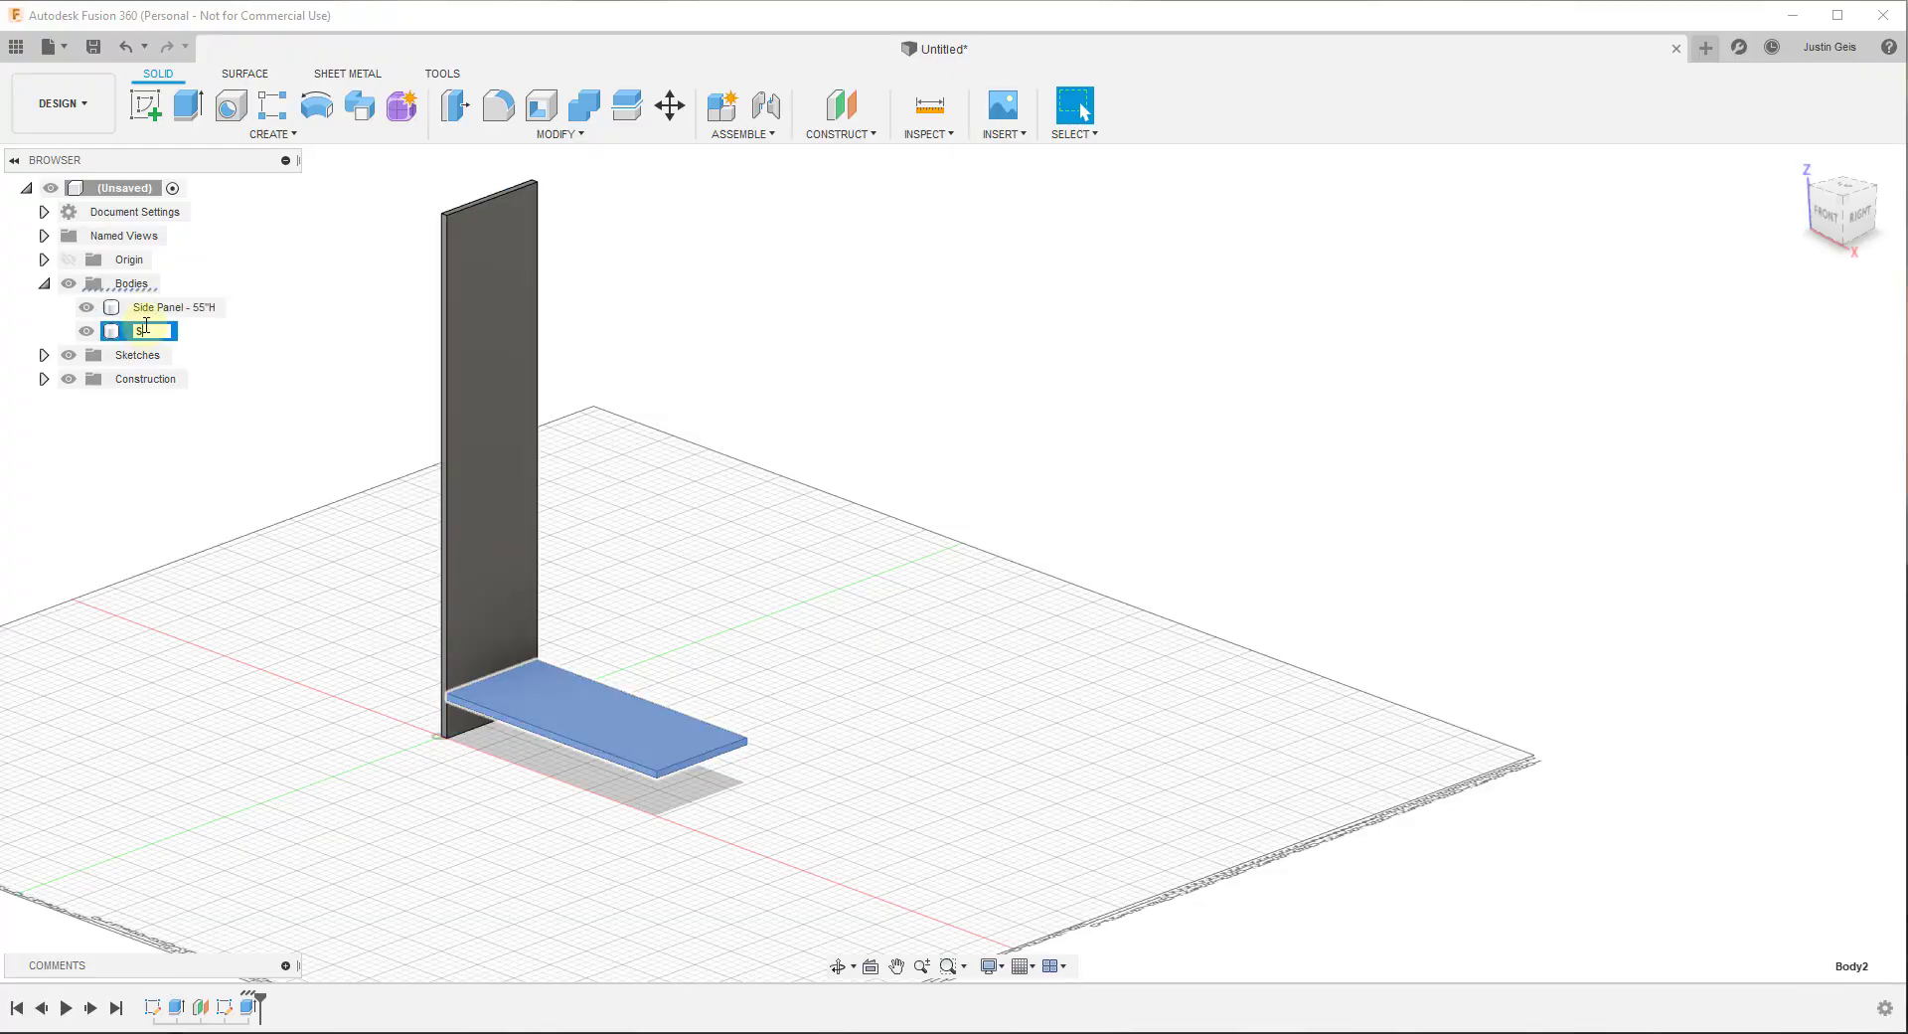
pyautogui.write('Shelf')
pyautogui.press('Return')
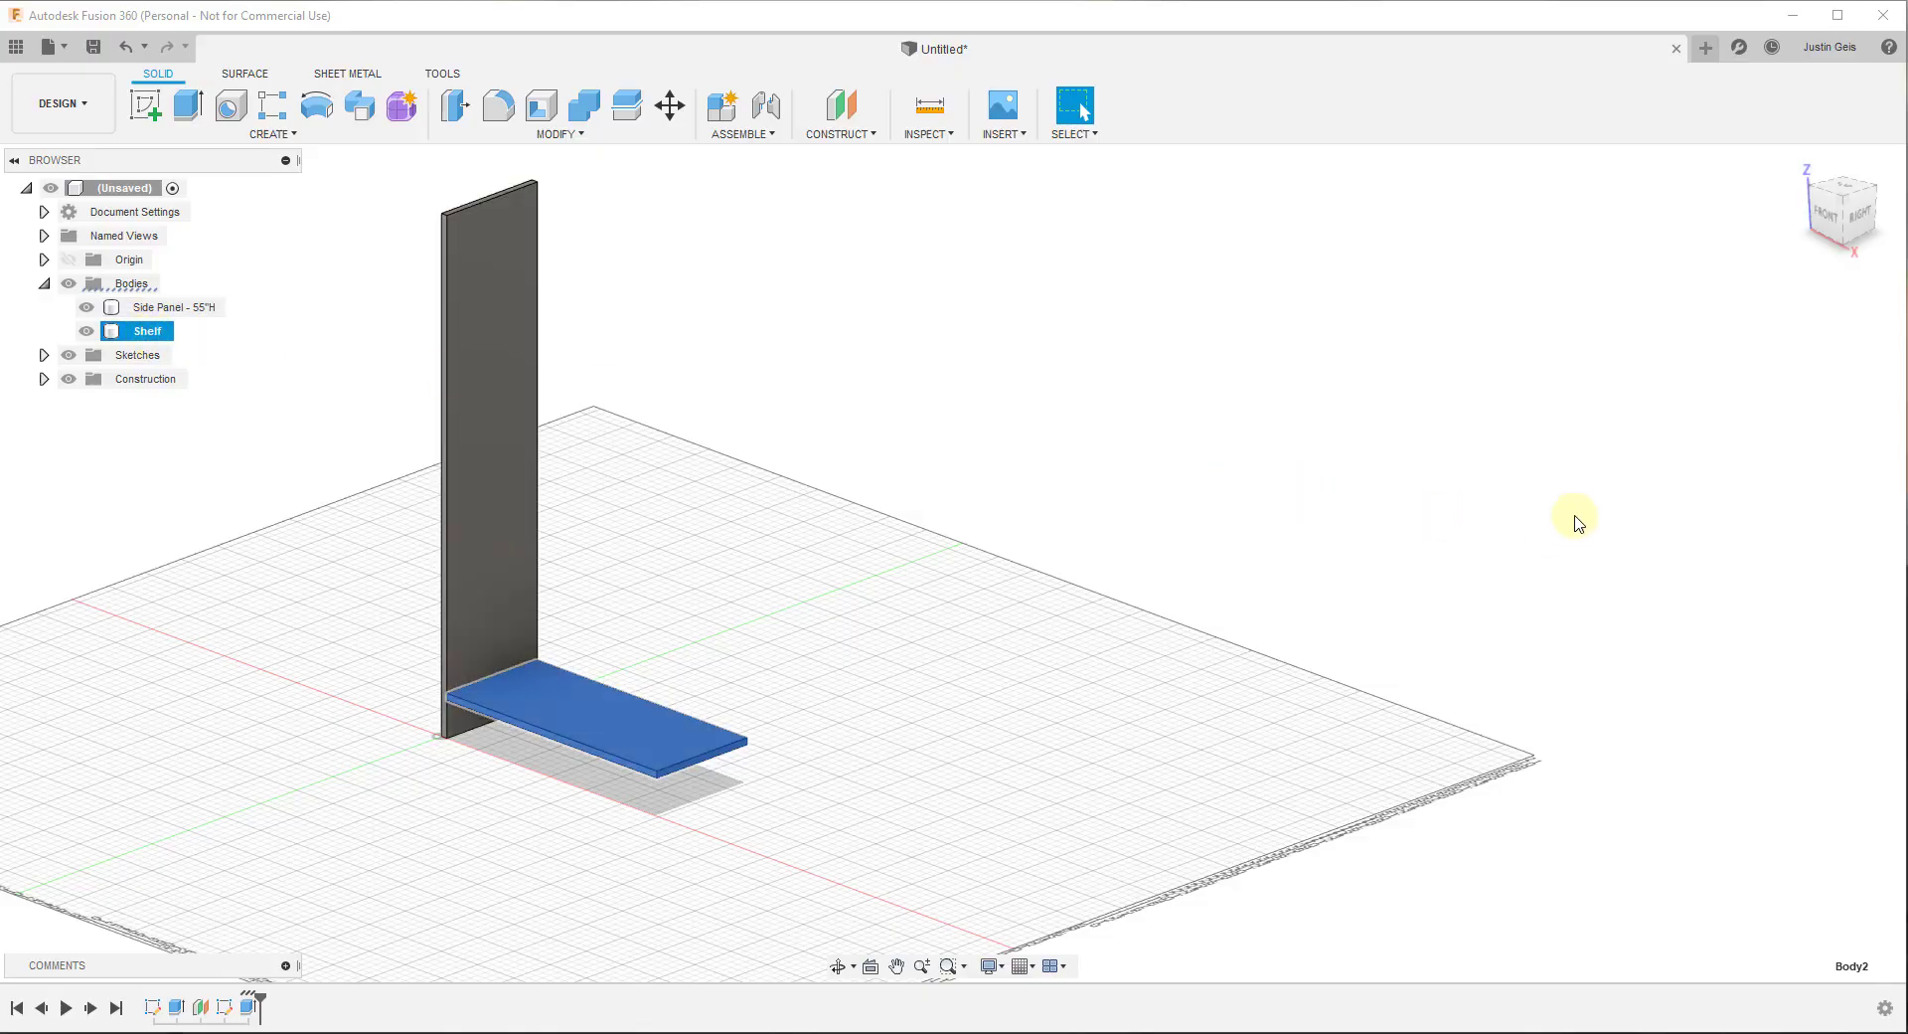
# Select the side panel body, adding the shelf to the selection and removing it again
pyautogui.scroll(-2, 1578, 524)
pyautogui.scroll(-1, 1039, 625)
pyautogui.scroll(3, 735, 636)
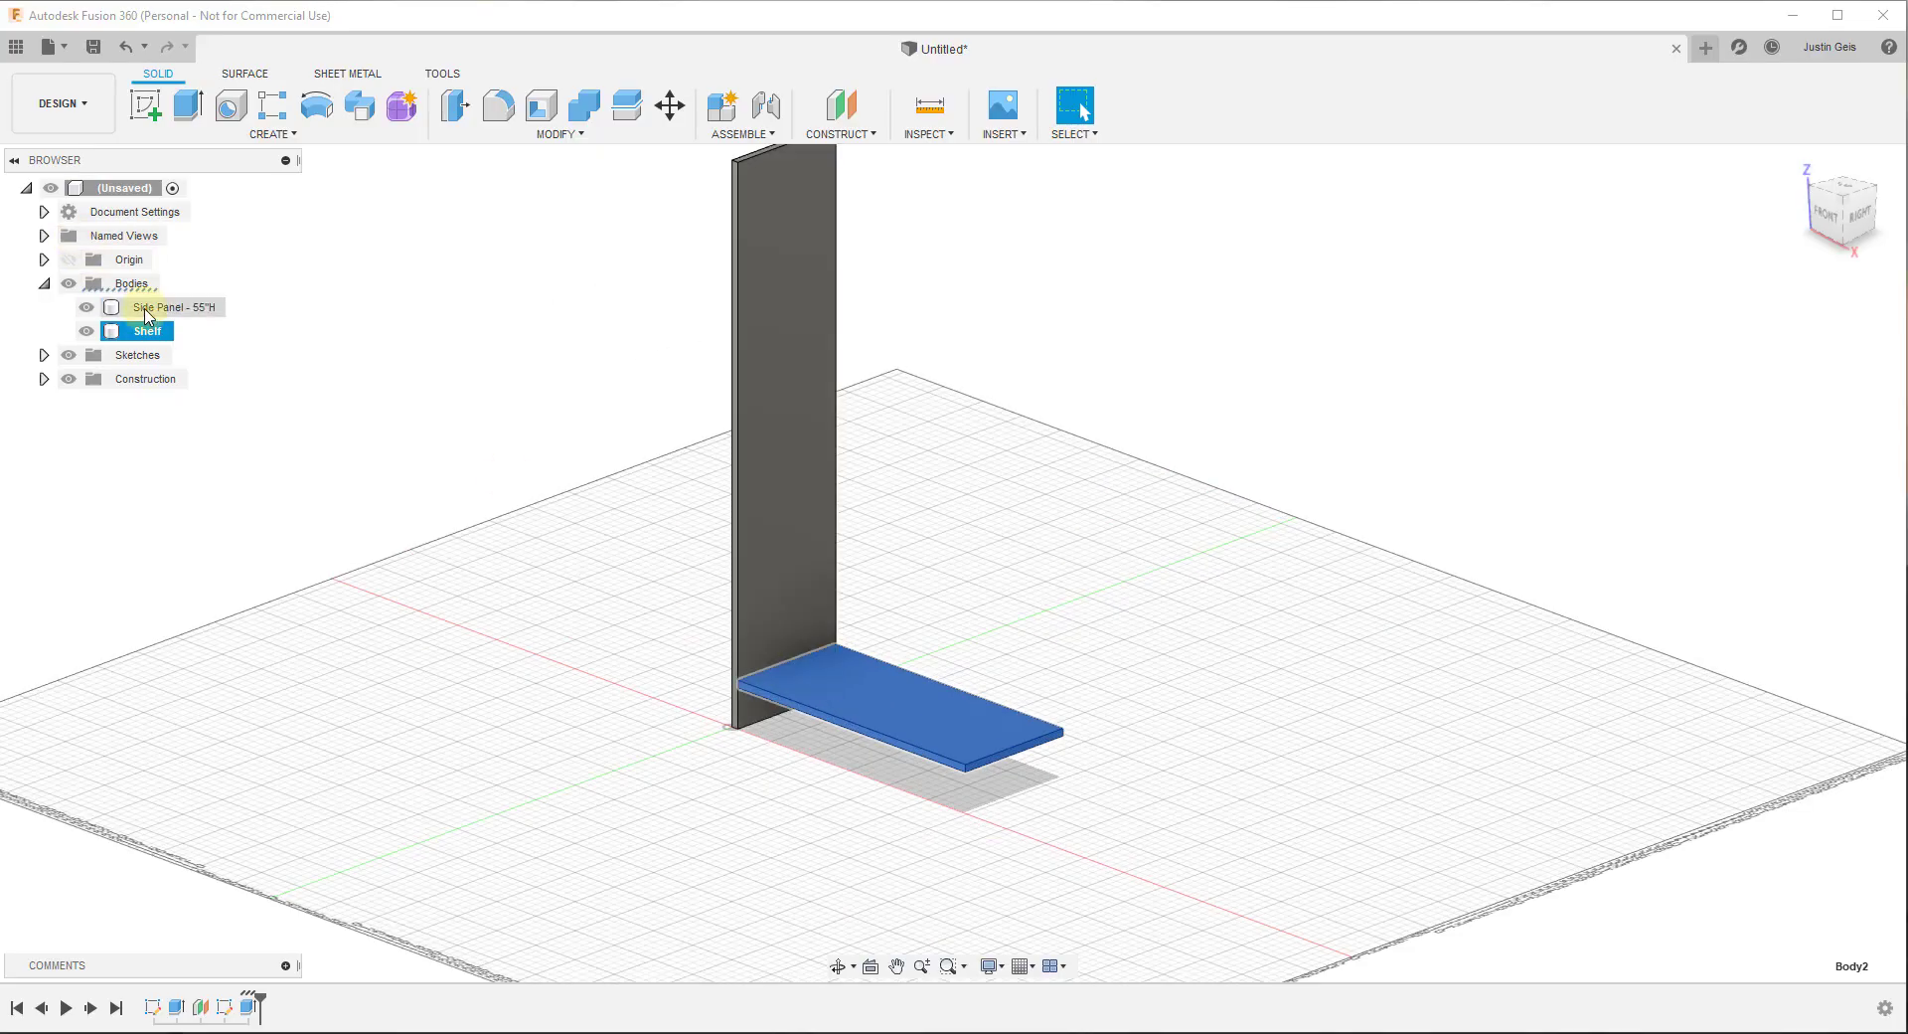
pyautogui.click(755, 634)
pyautogui.scroll(-2, 824, 752)
pyautogui.keyDown('shift'); pyautogui.moveTo(824, 752); pyautogui.dragTo(695, 477, button='middle'); pyautogui.keyUp('shift')
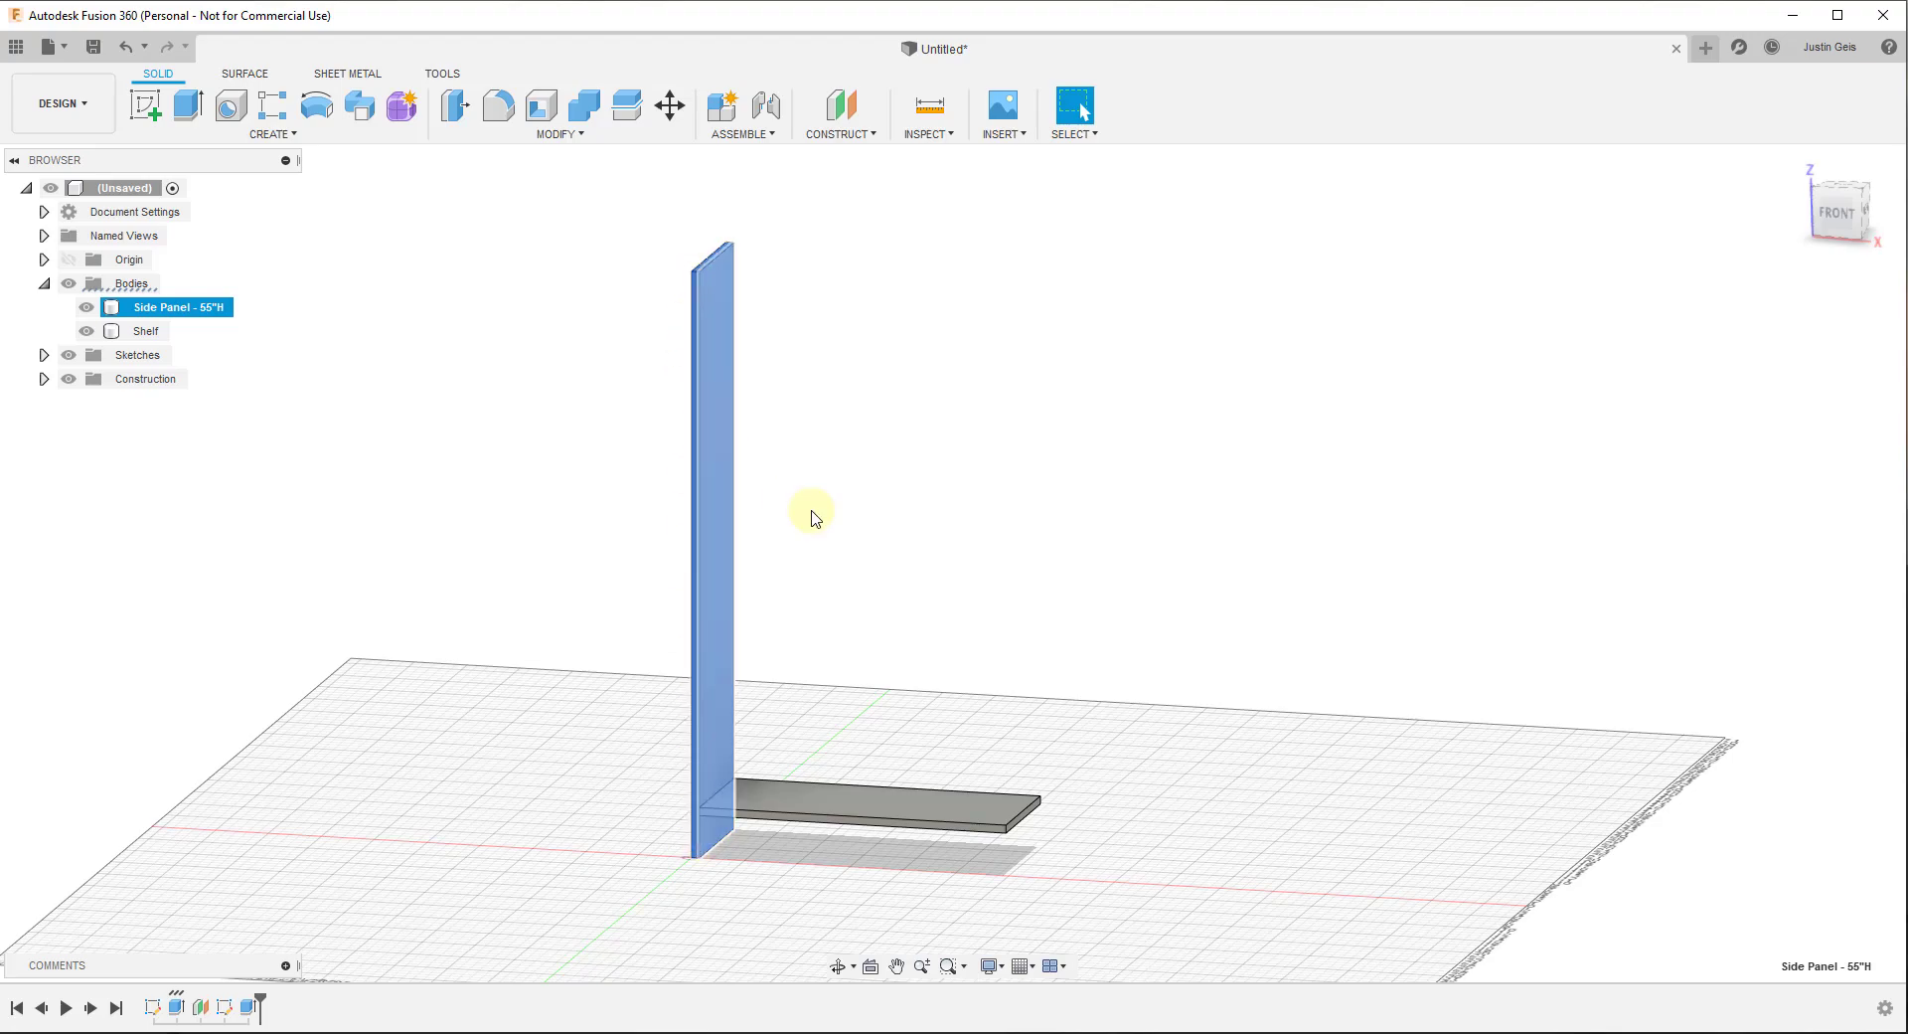
pyautogui.keyDown('ctrl'); pyautogui.click(1021, 828); pyautogui.keyUp('ctrl')
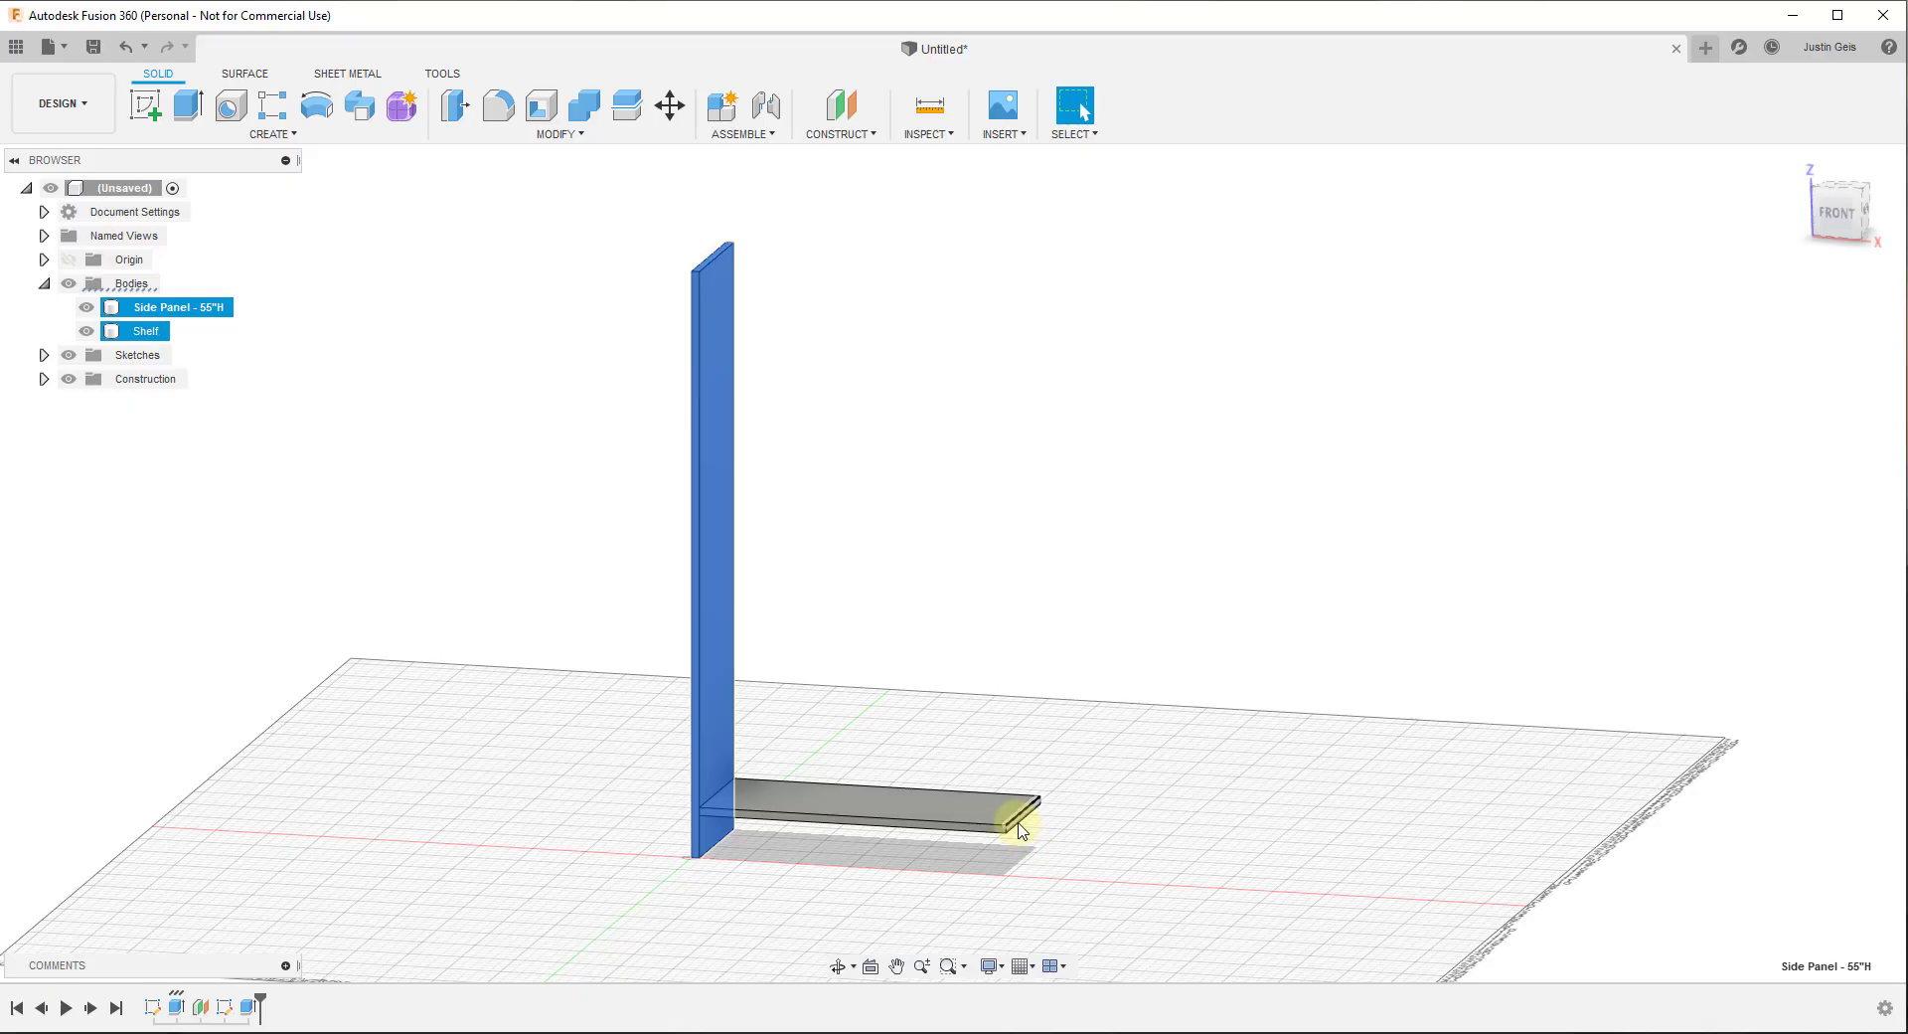
pyautogui.keyDown('ctrl'); pyautogui.click(1021, 828); pyautogui.keyUp('ctrl')
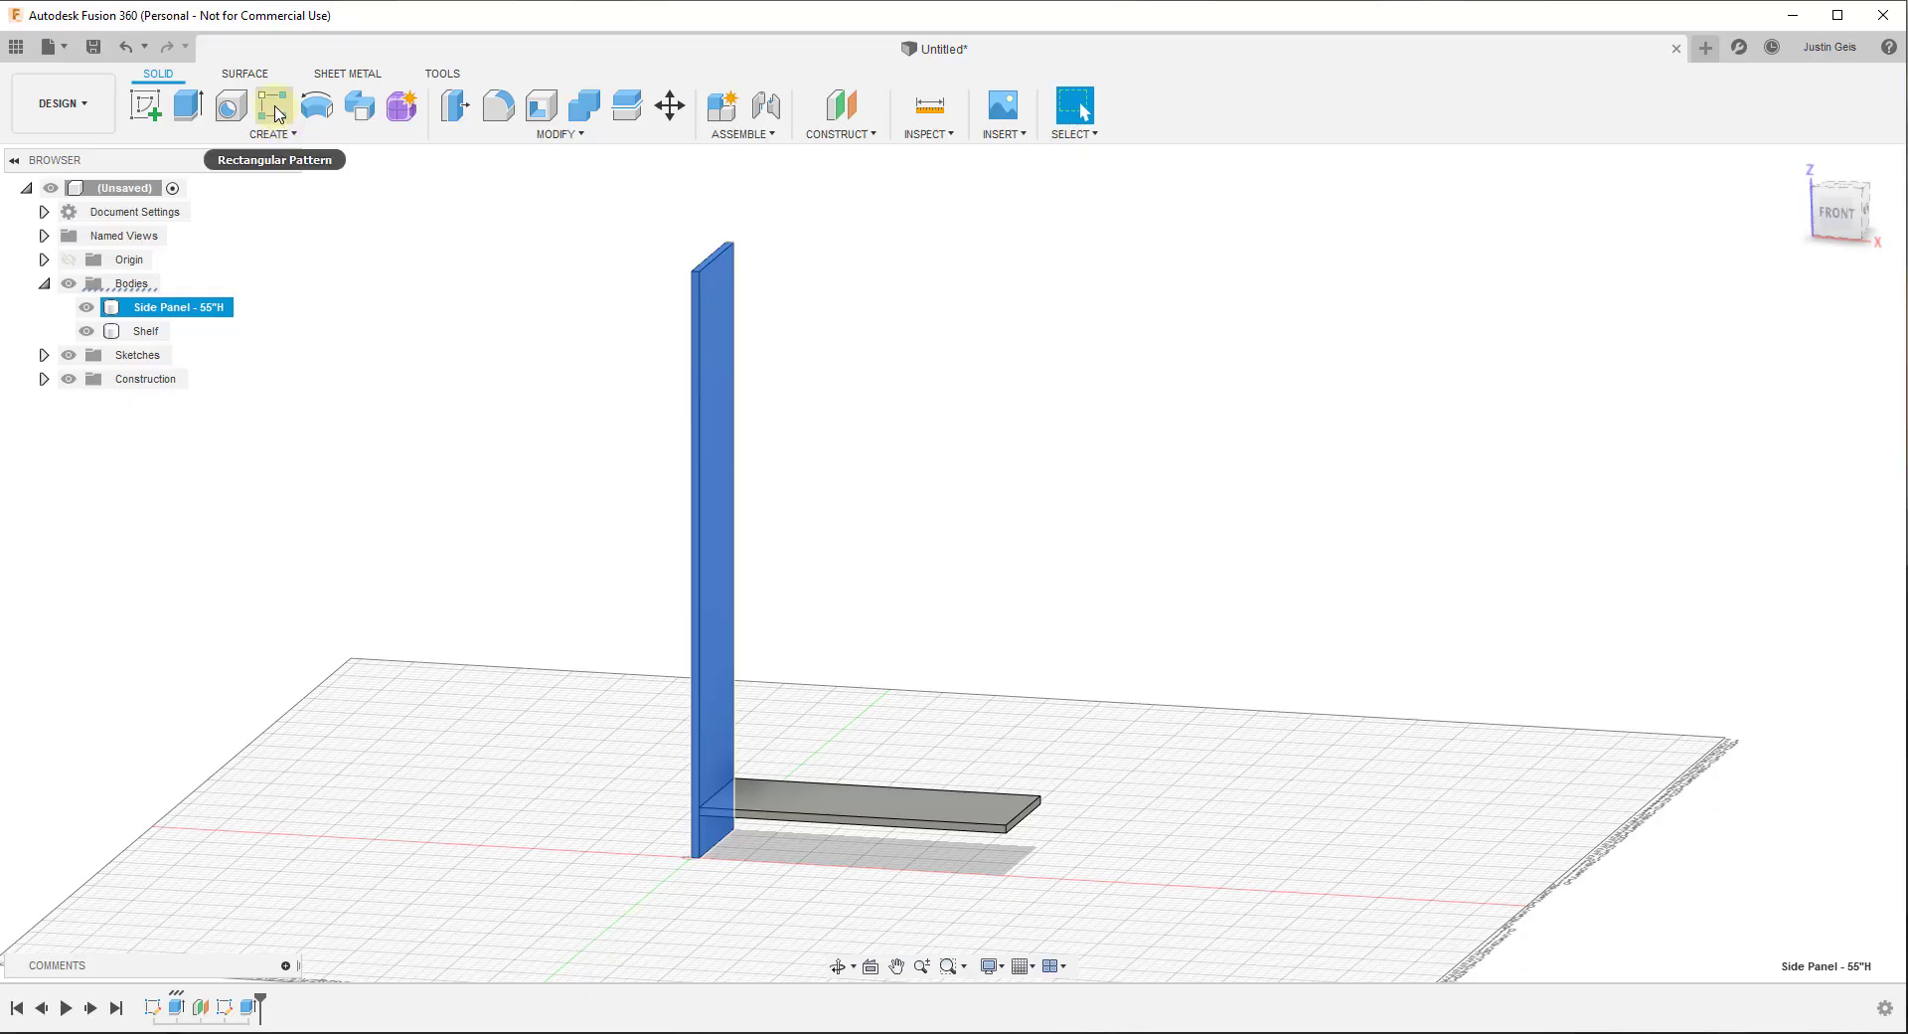
# Start the Move/Copy command, clear the preselected side panel, and keep Bodies as the object type to move
pyautogui.click(671, 108)
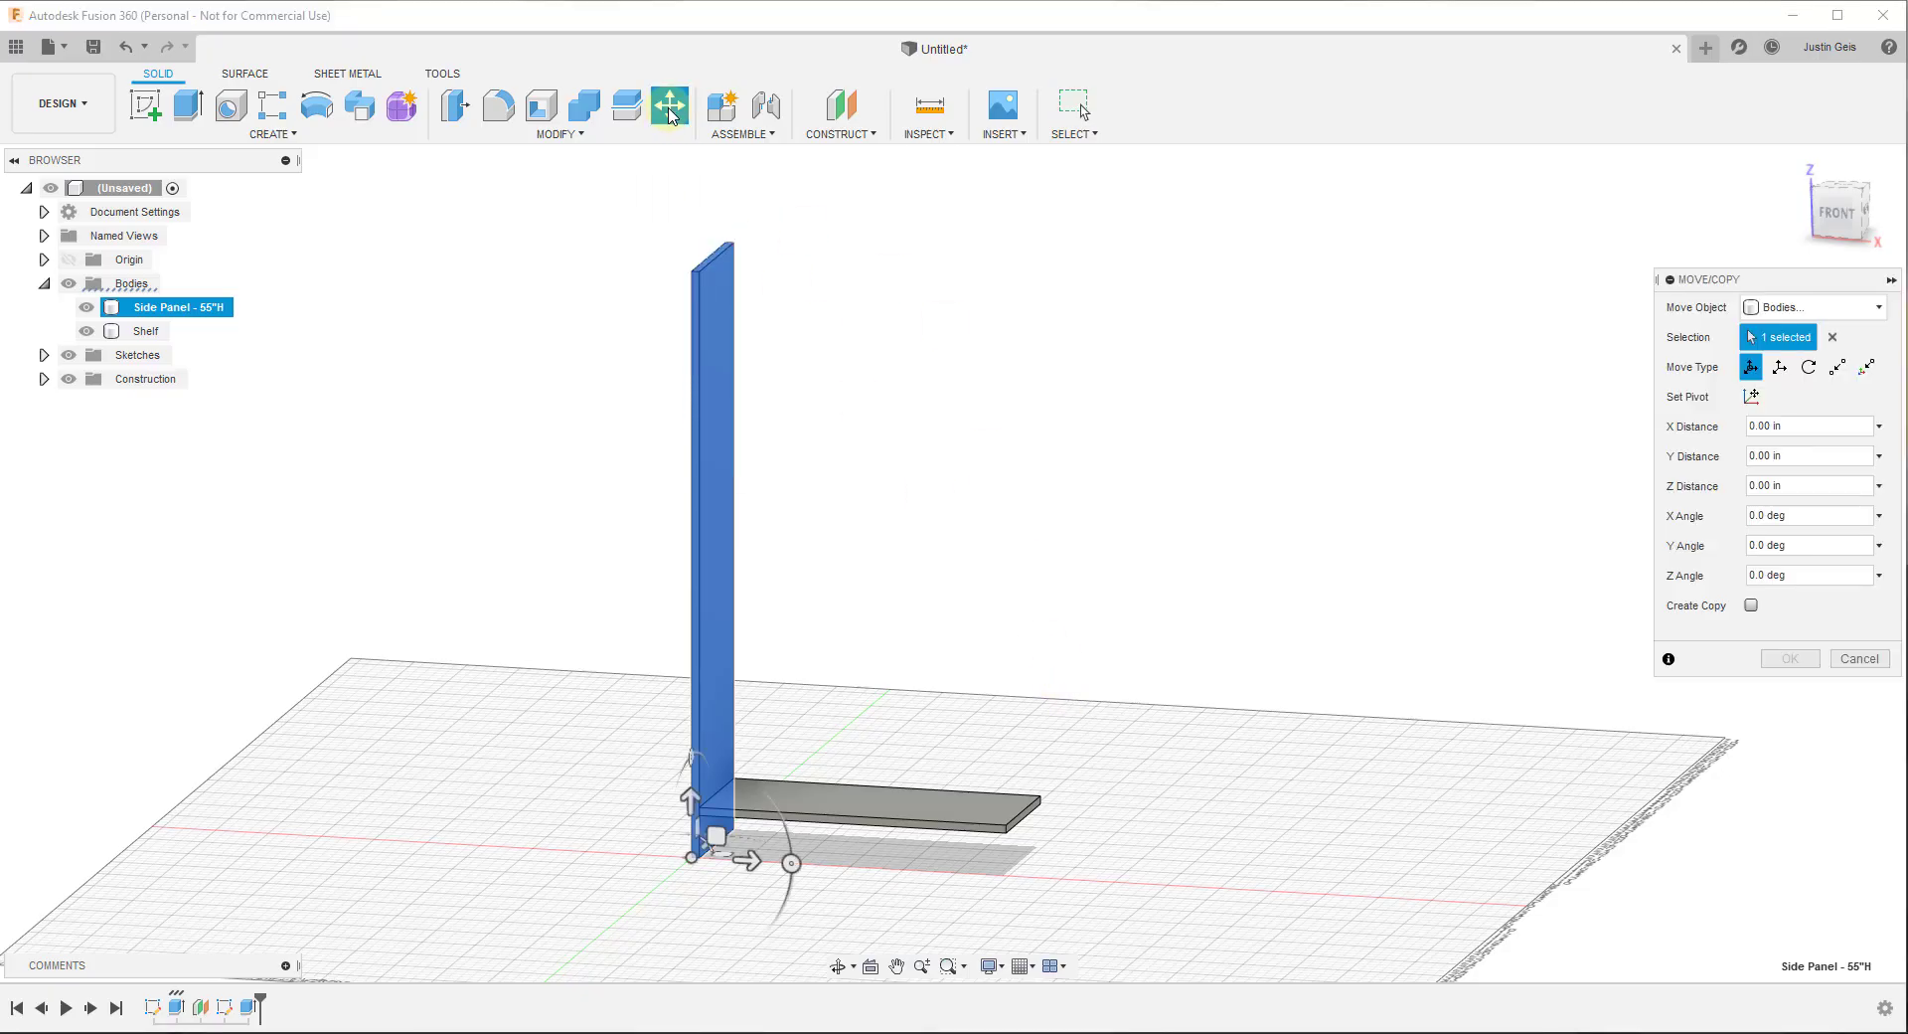
pyautogui.click(1832, 339)
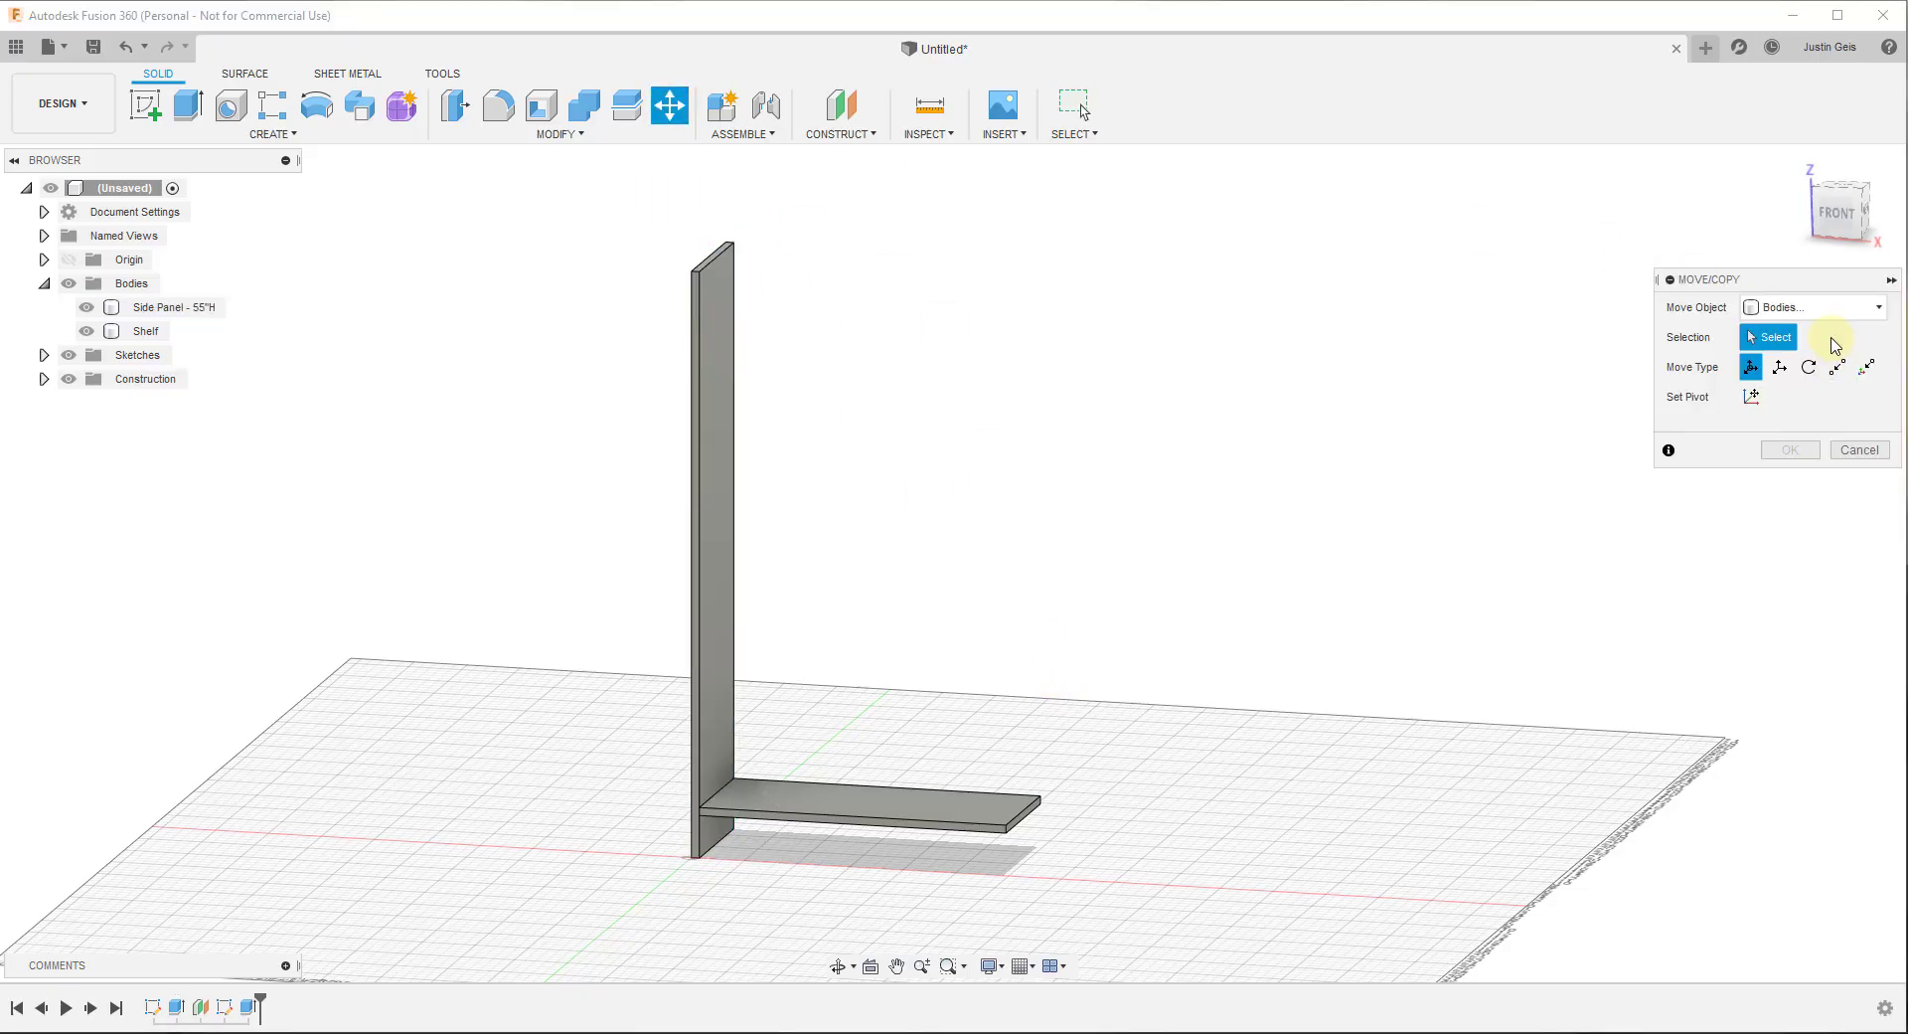
pyautogui.click(1822, 311)
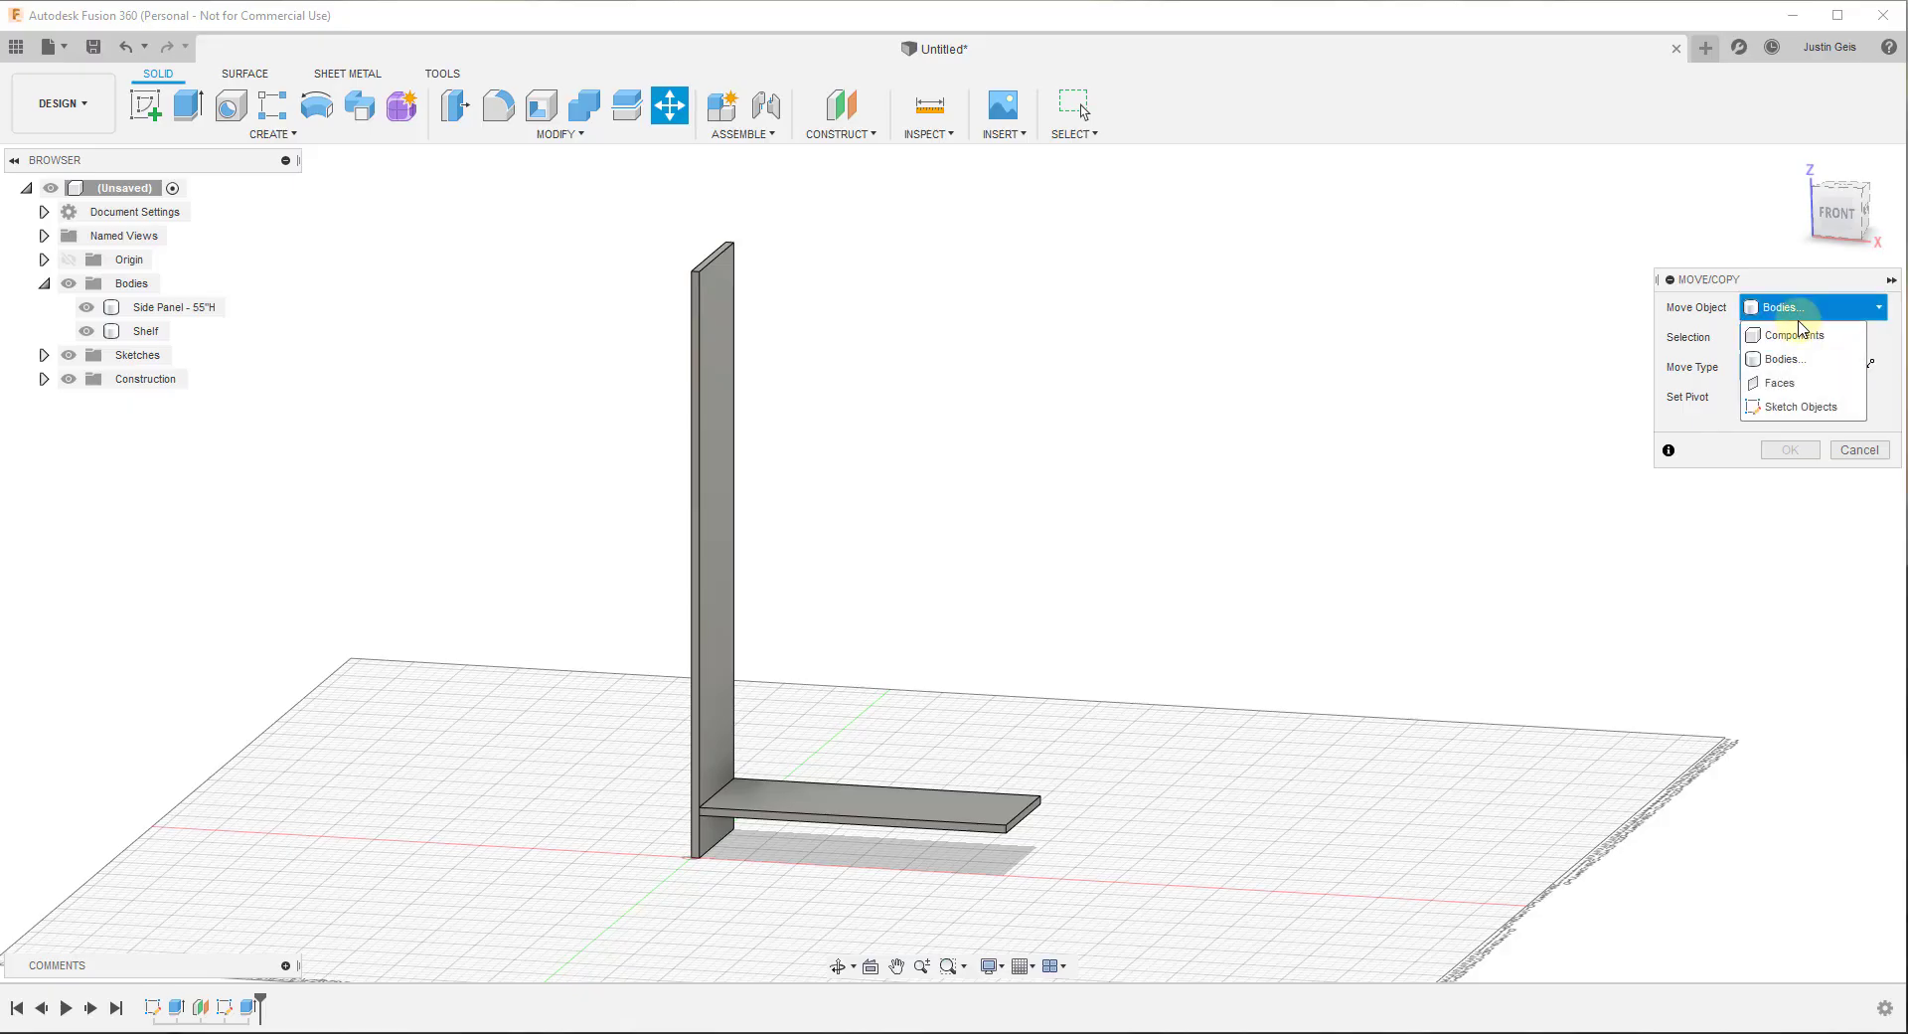
pyautogui.click(1781, 358)
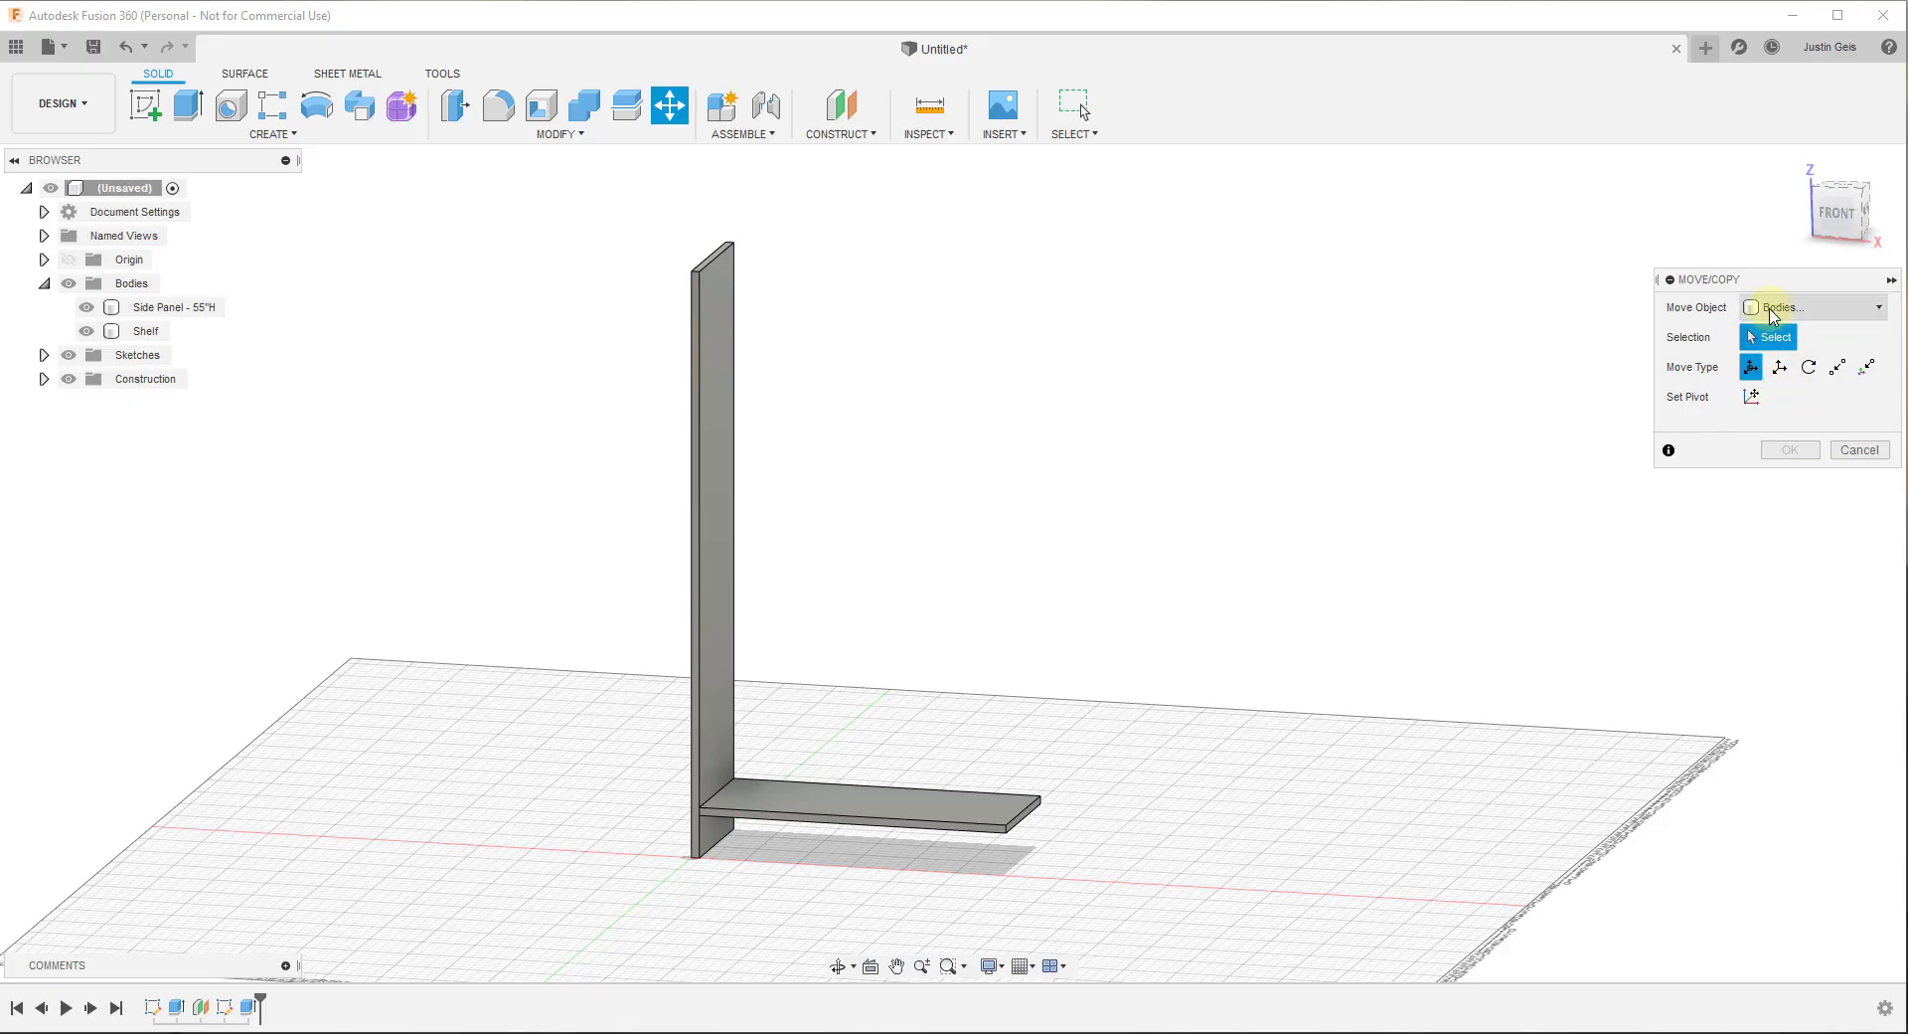
# Select the Side Panel - 55"H body as the object to move
pyautogui.click(865, 795)
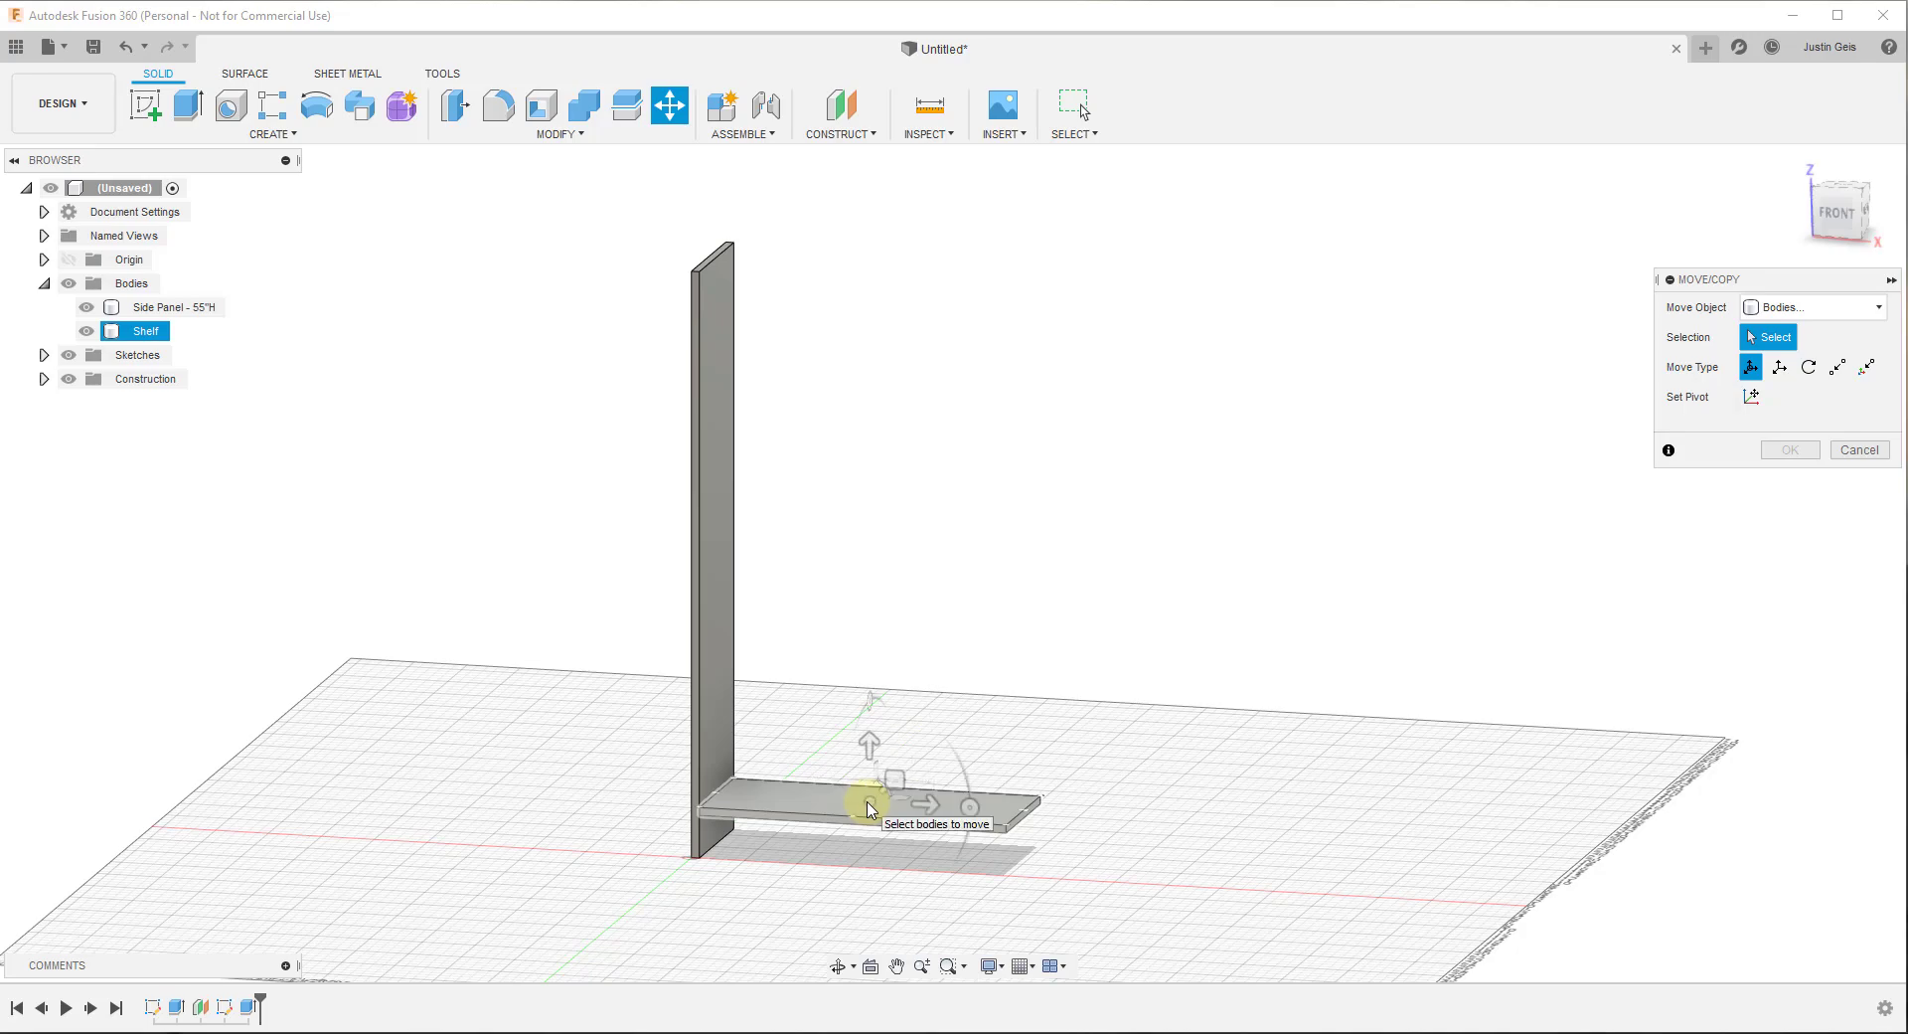
pyautogui.click(725, 553)
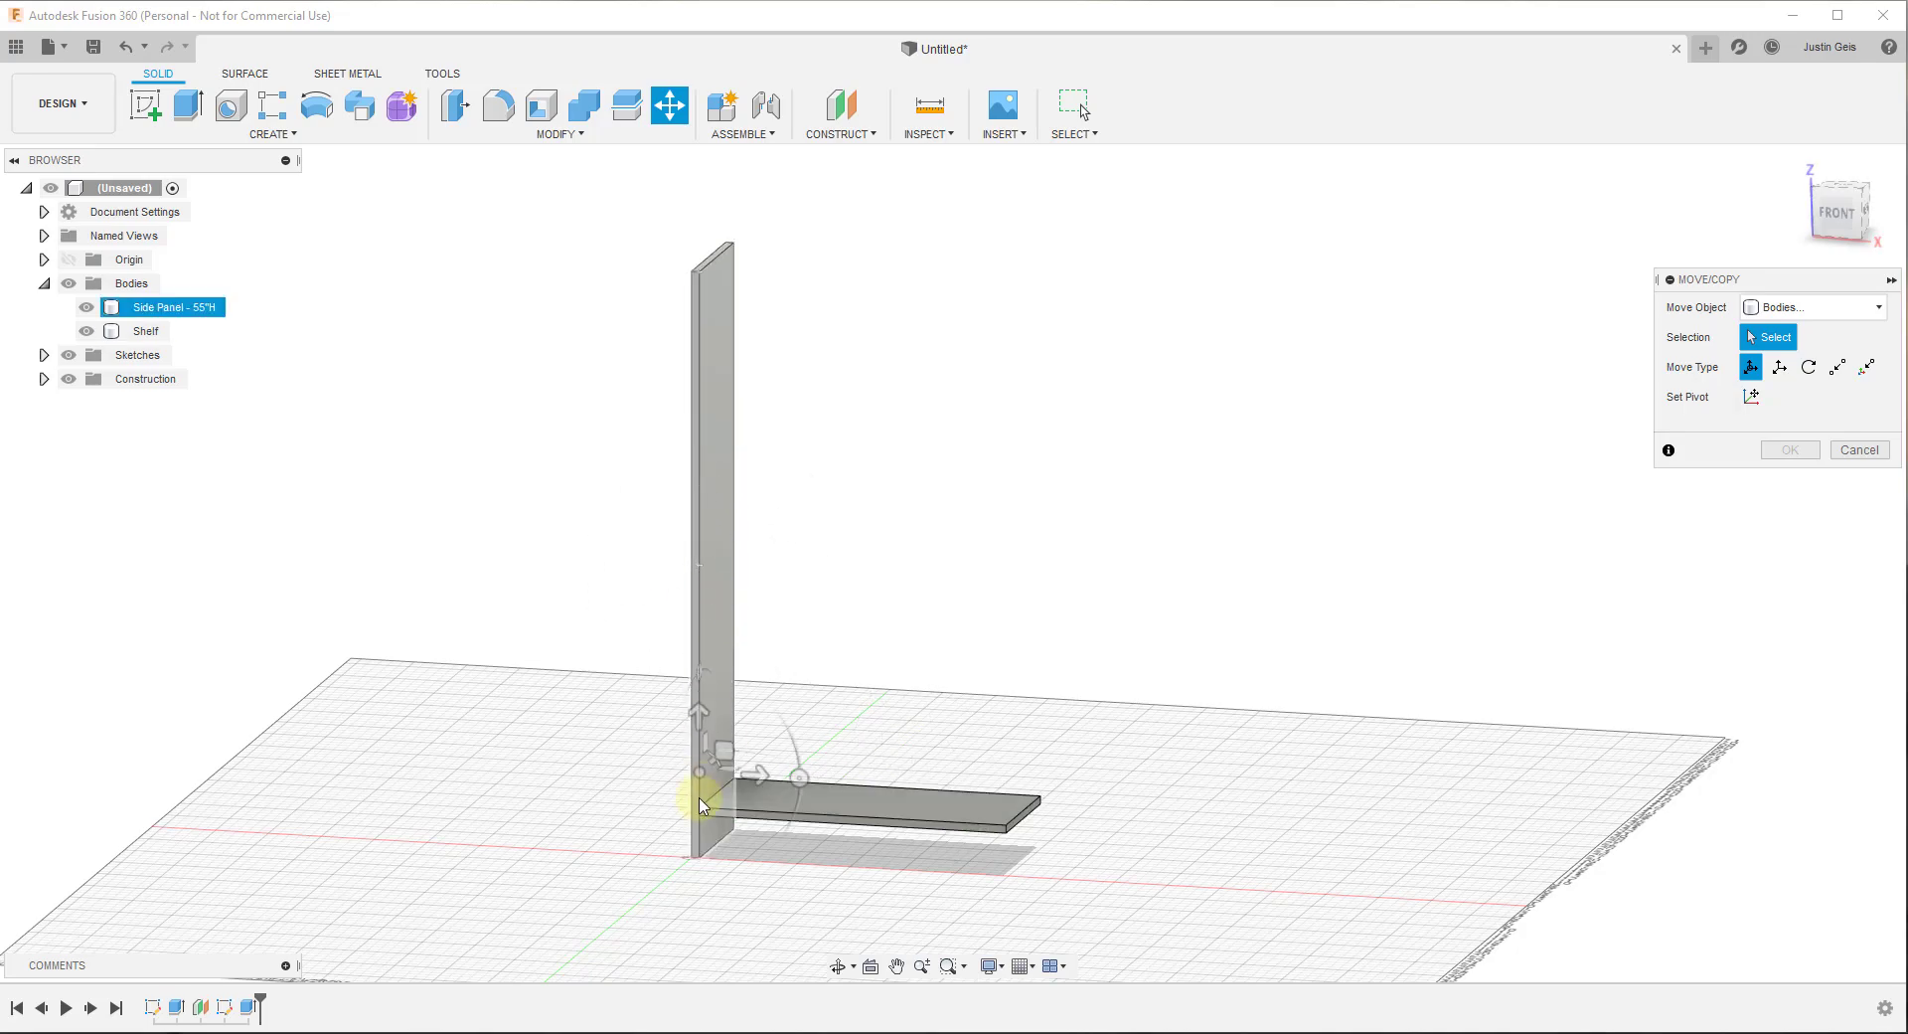
pyautogui.click(700, 860)
pyautogui.click(865, 807)
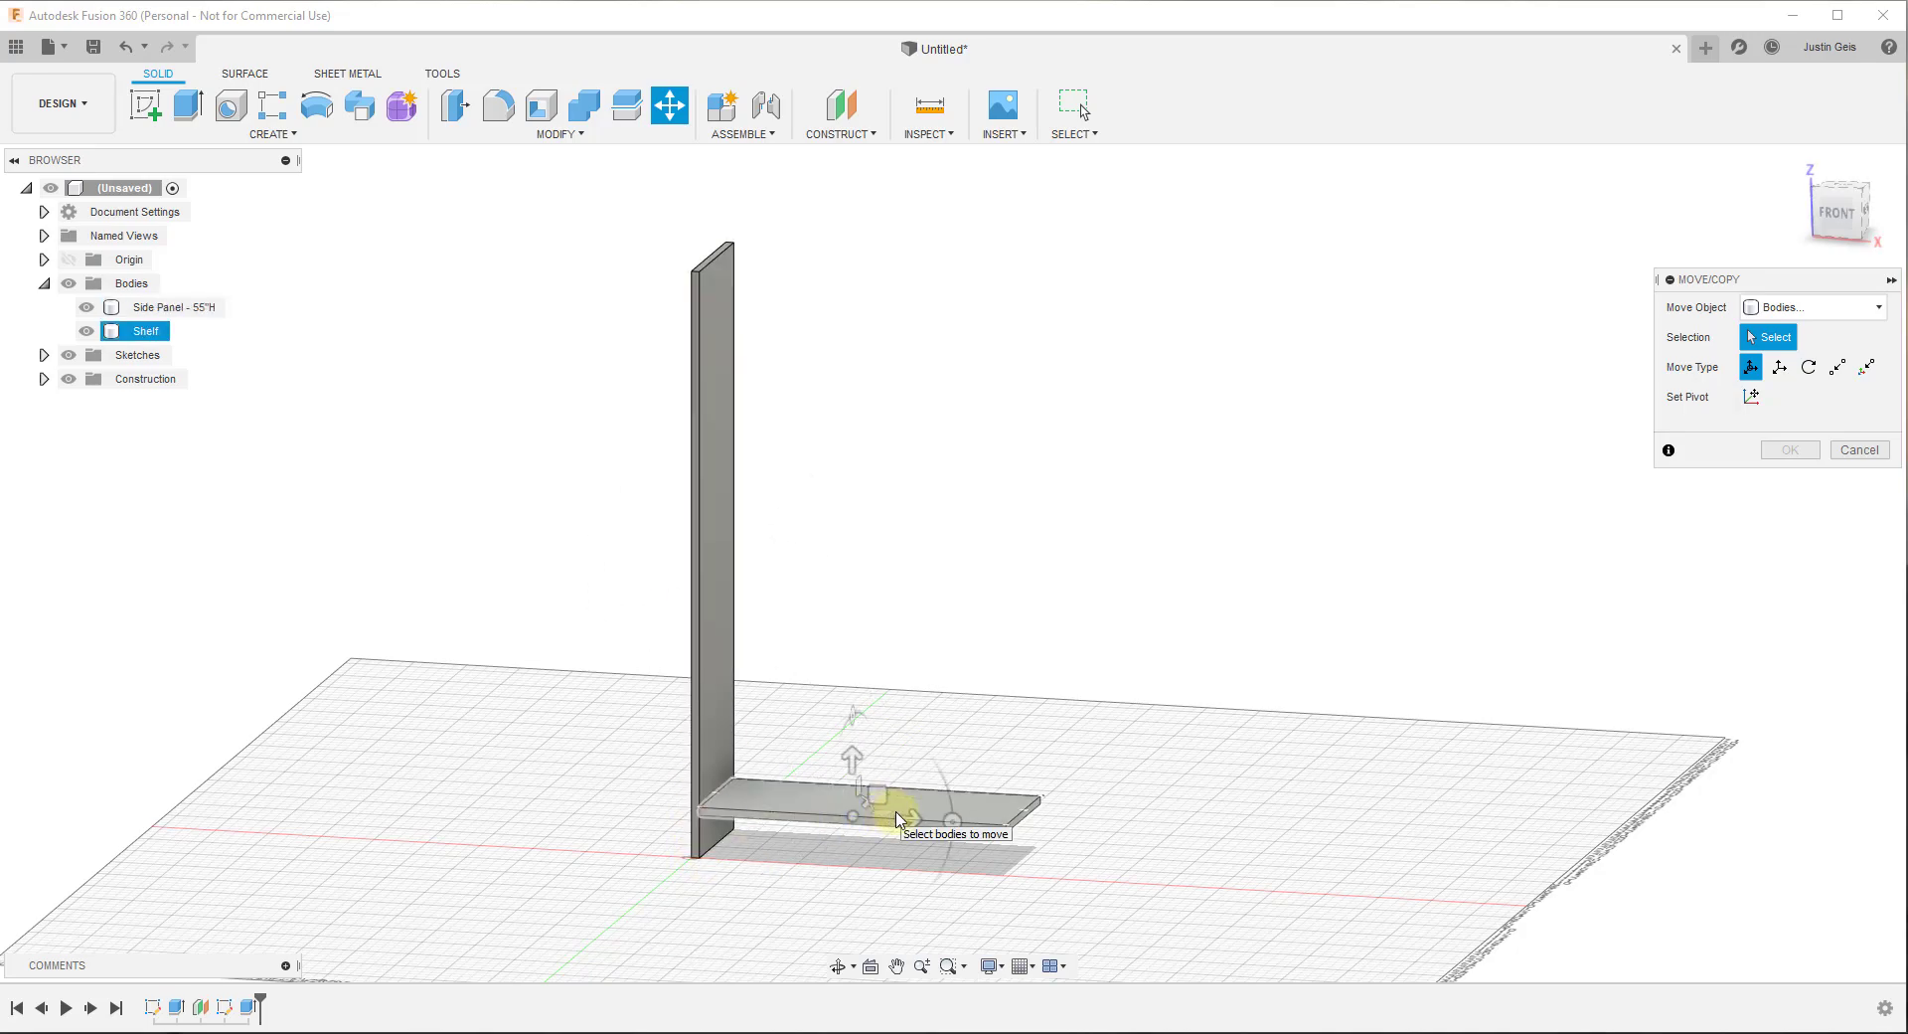
pyautogui.click(703, 524)
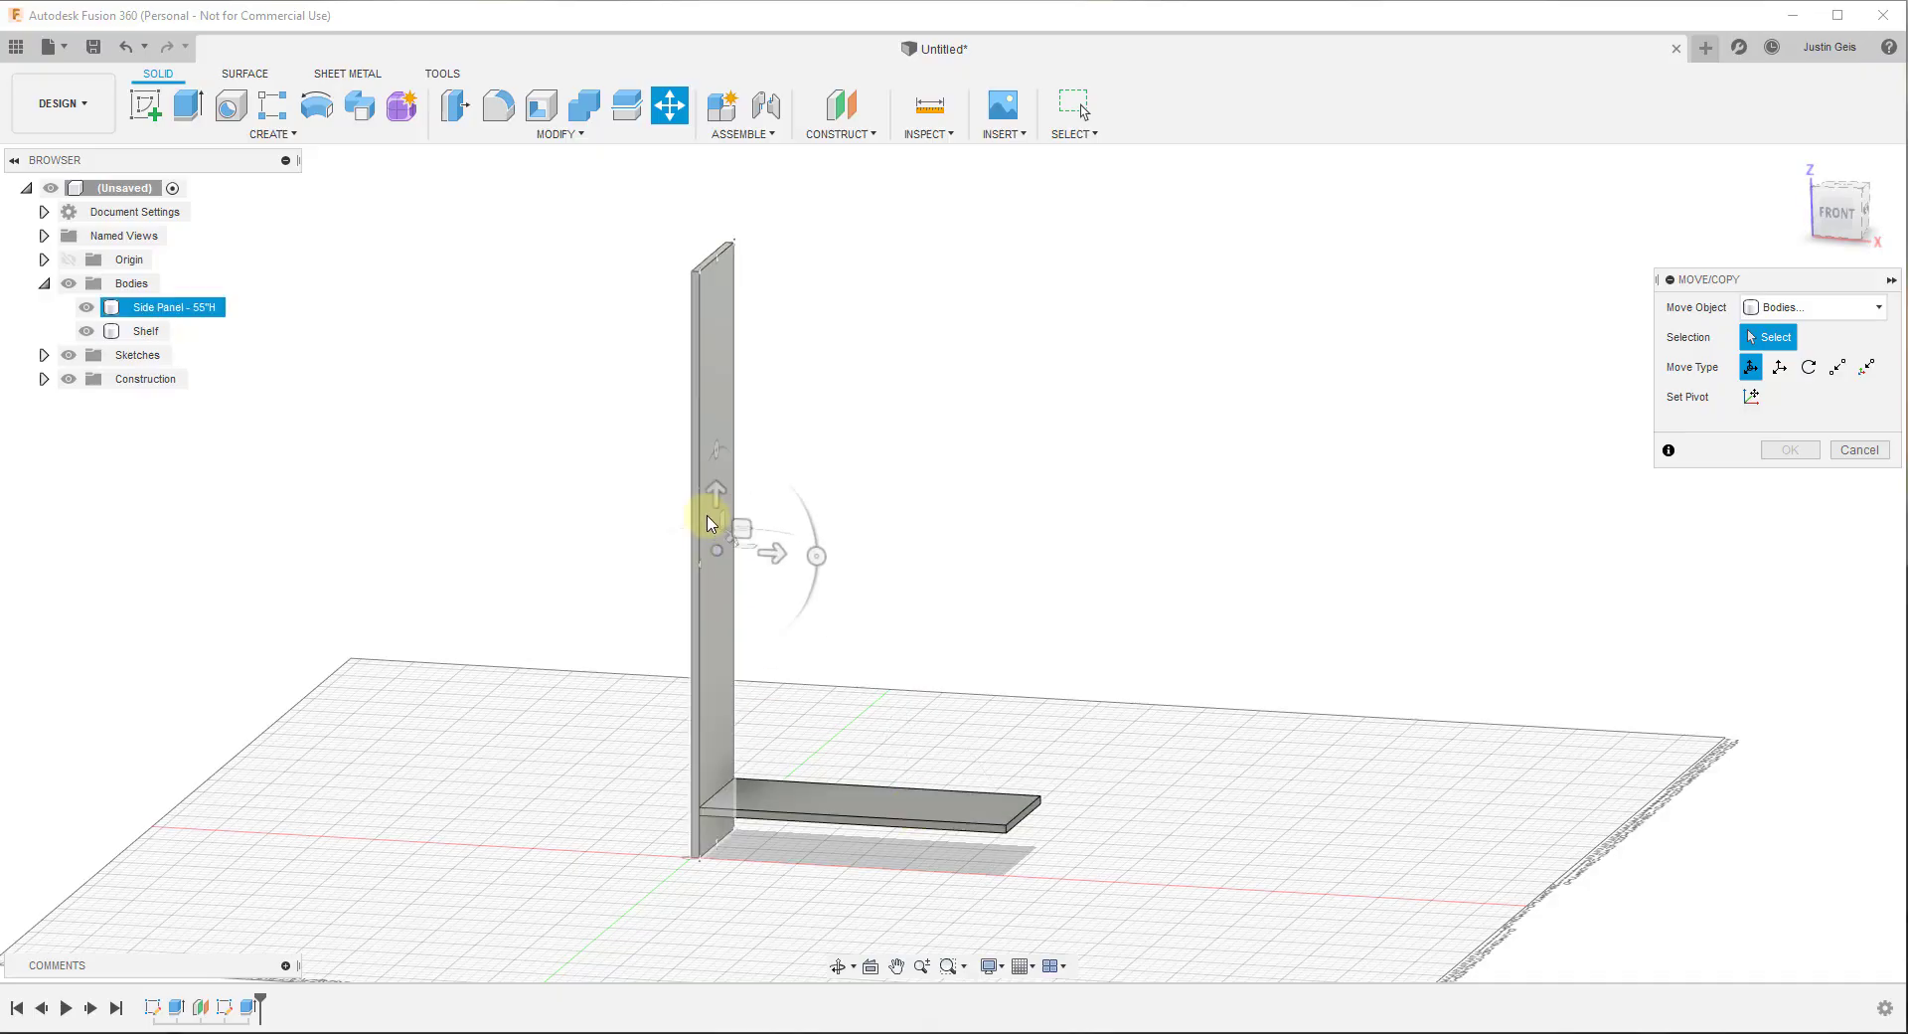
pyautogui.click(710, 407)
pyautogui.click(771, 422)
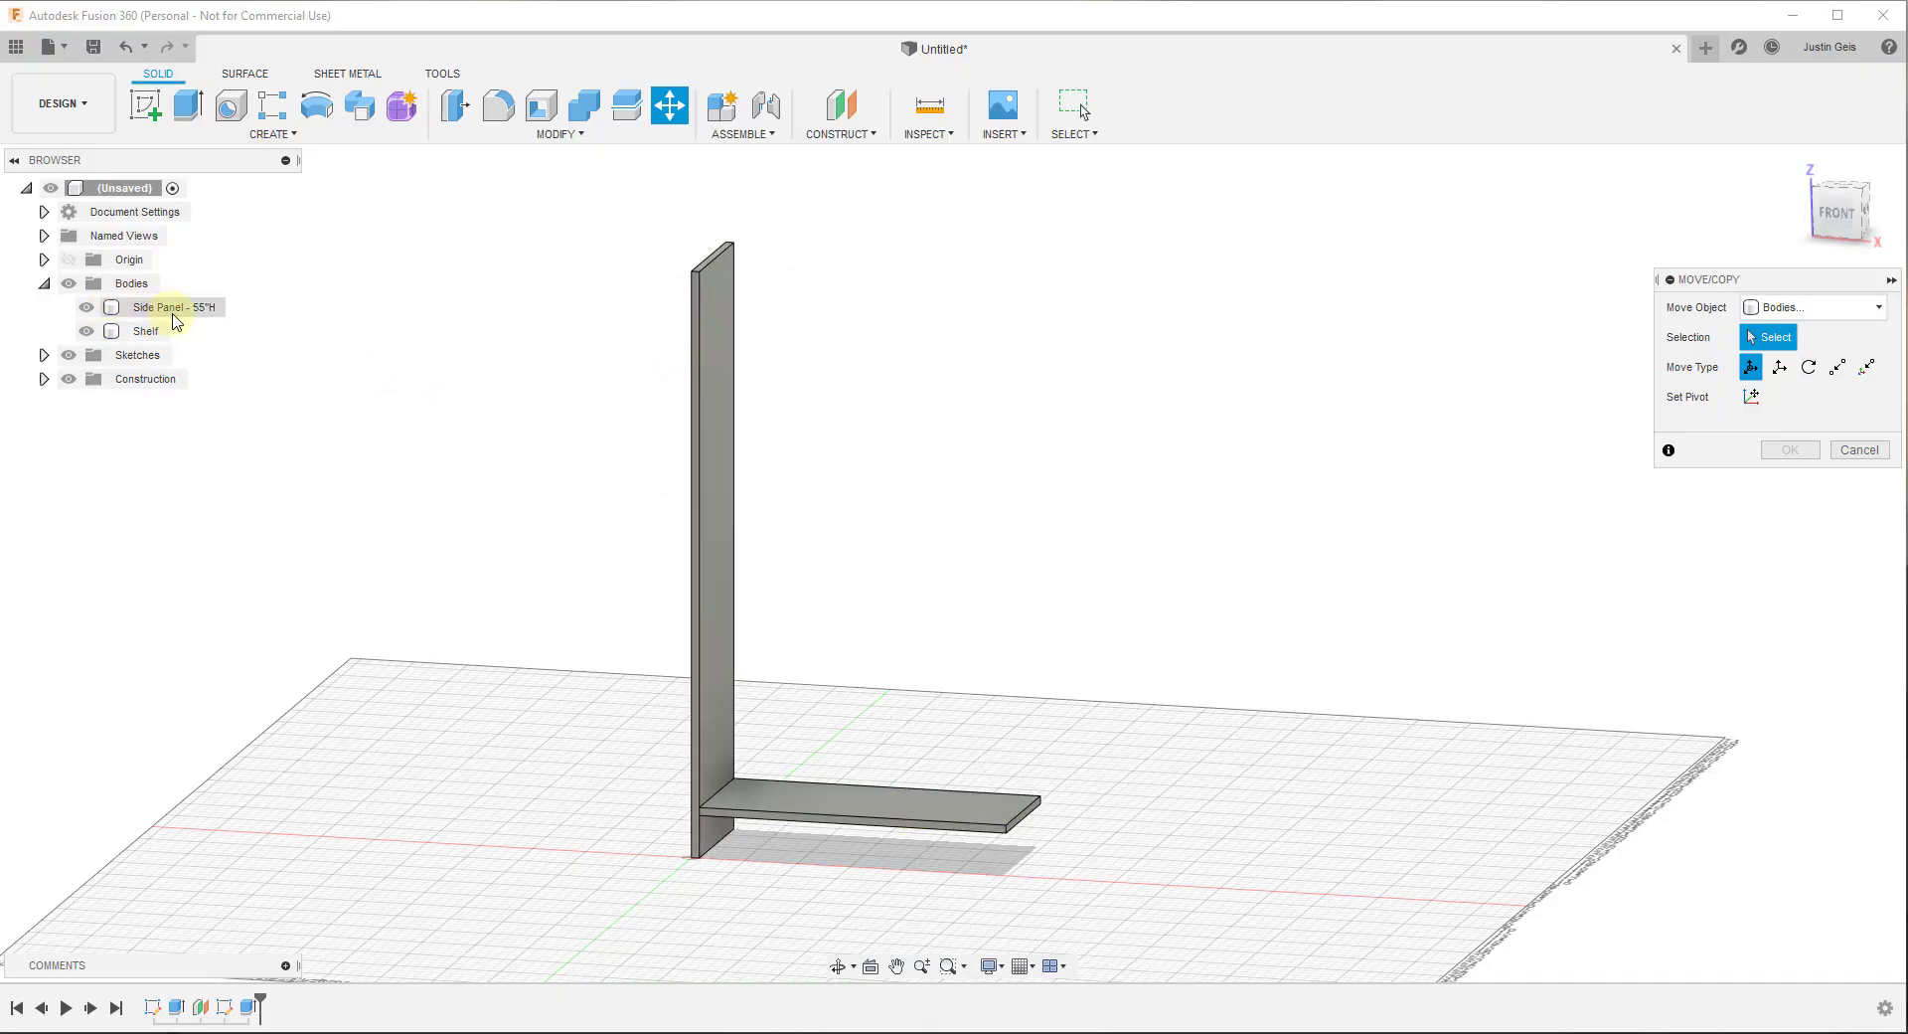
pyautogui.click(1760, 339)
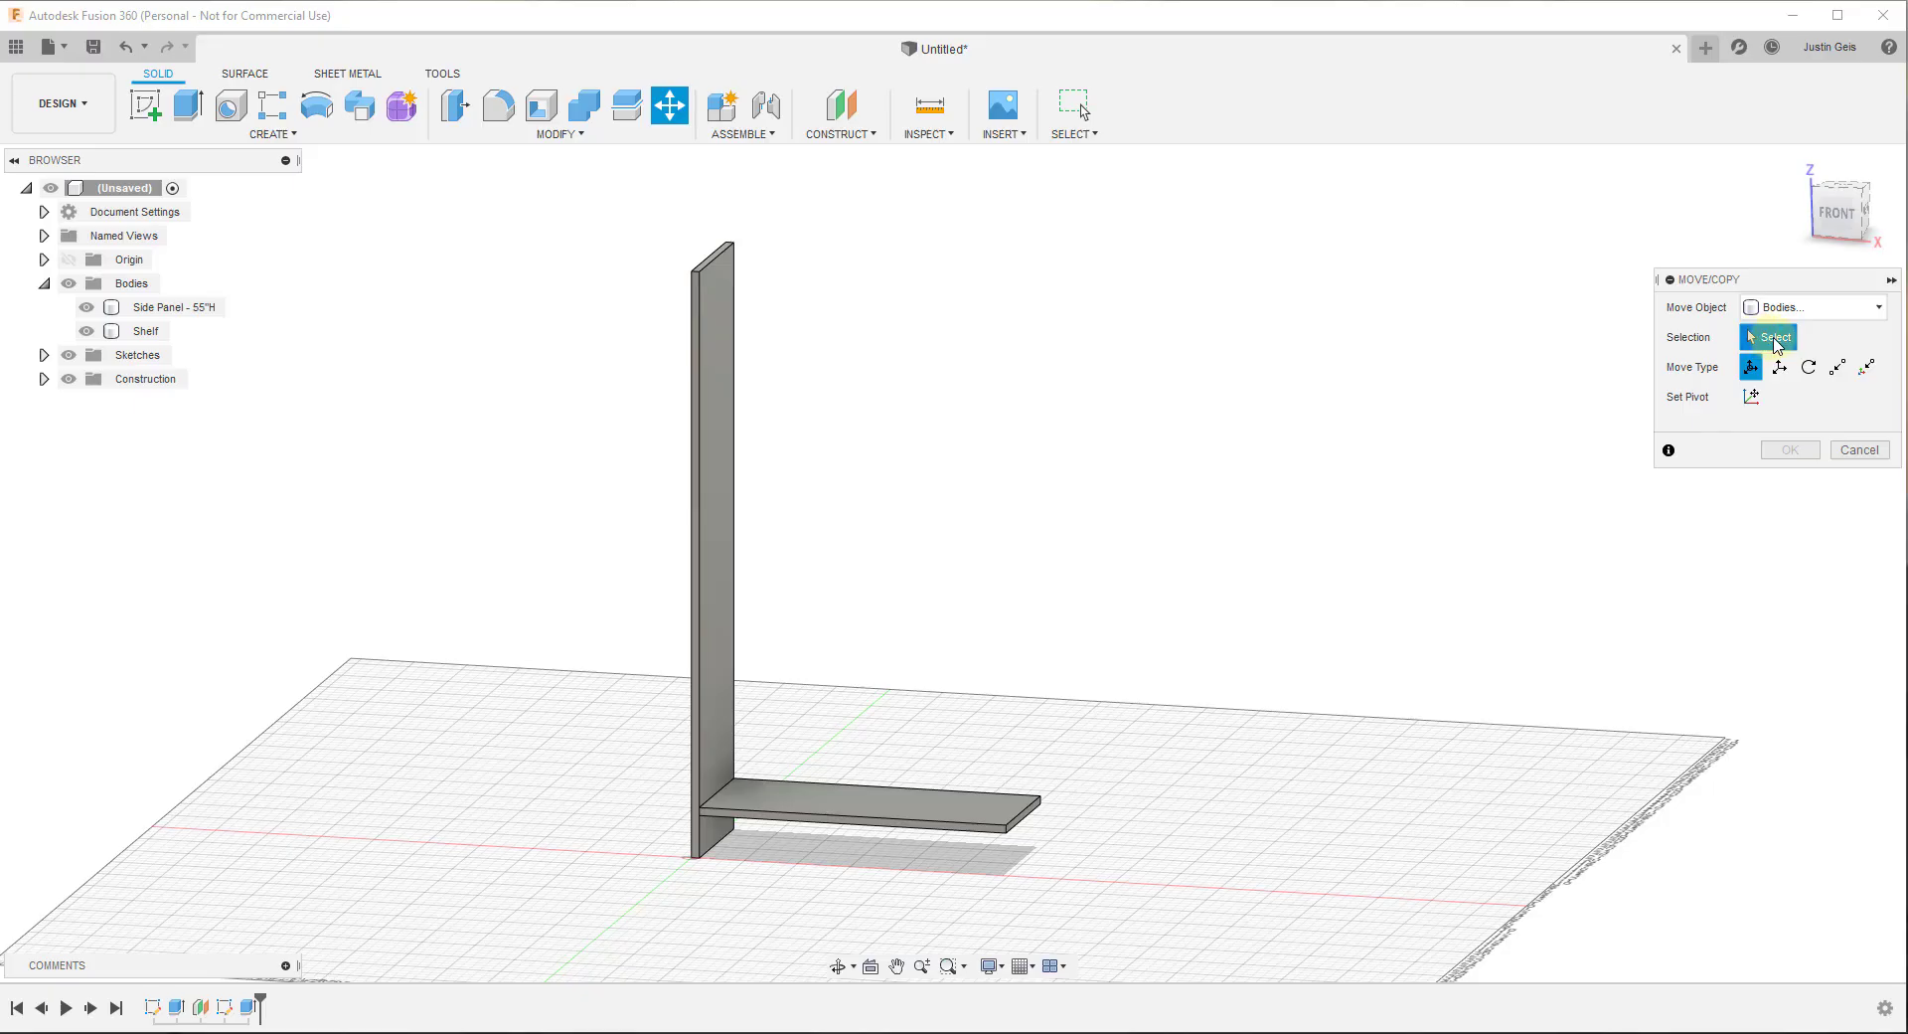
pyautogui.click(192, 309)
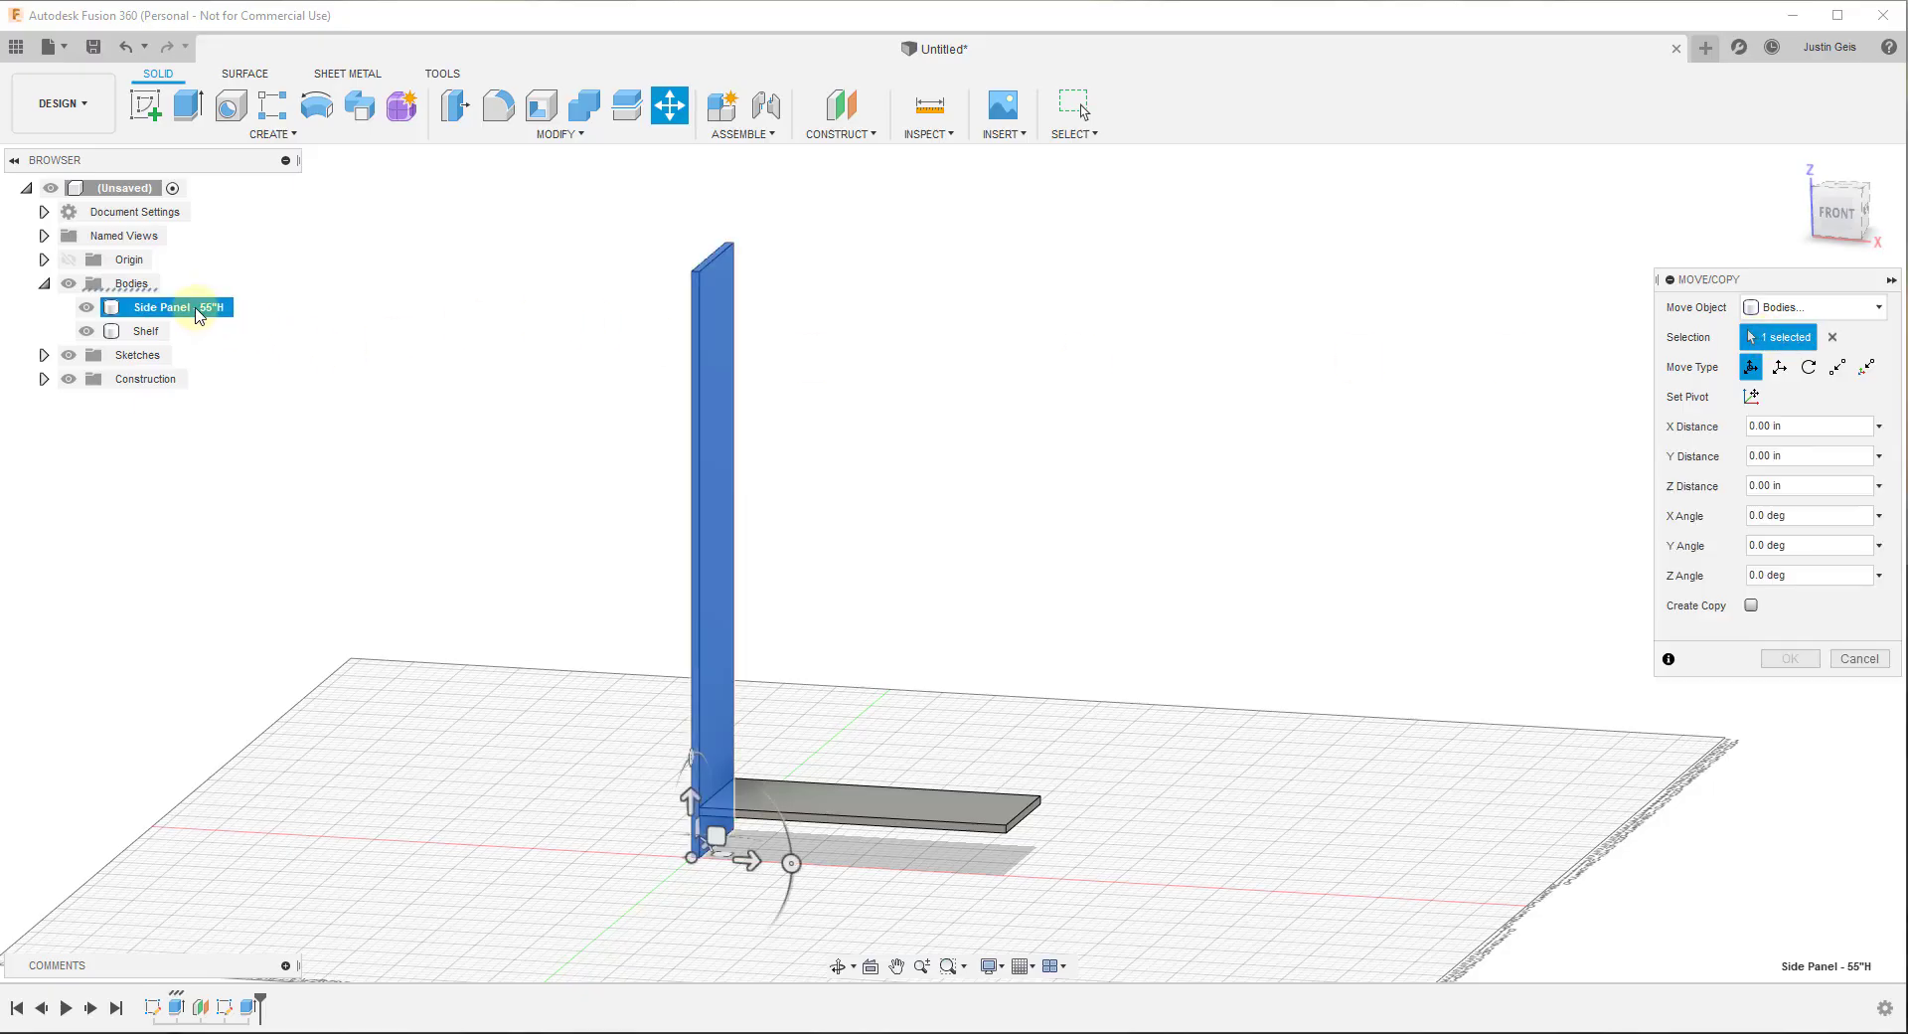
# Create a copy of the side panel and move it about 29.5 in along X to the shelf's free end
pyautogui.scroll(2, 843, 793)
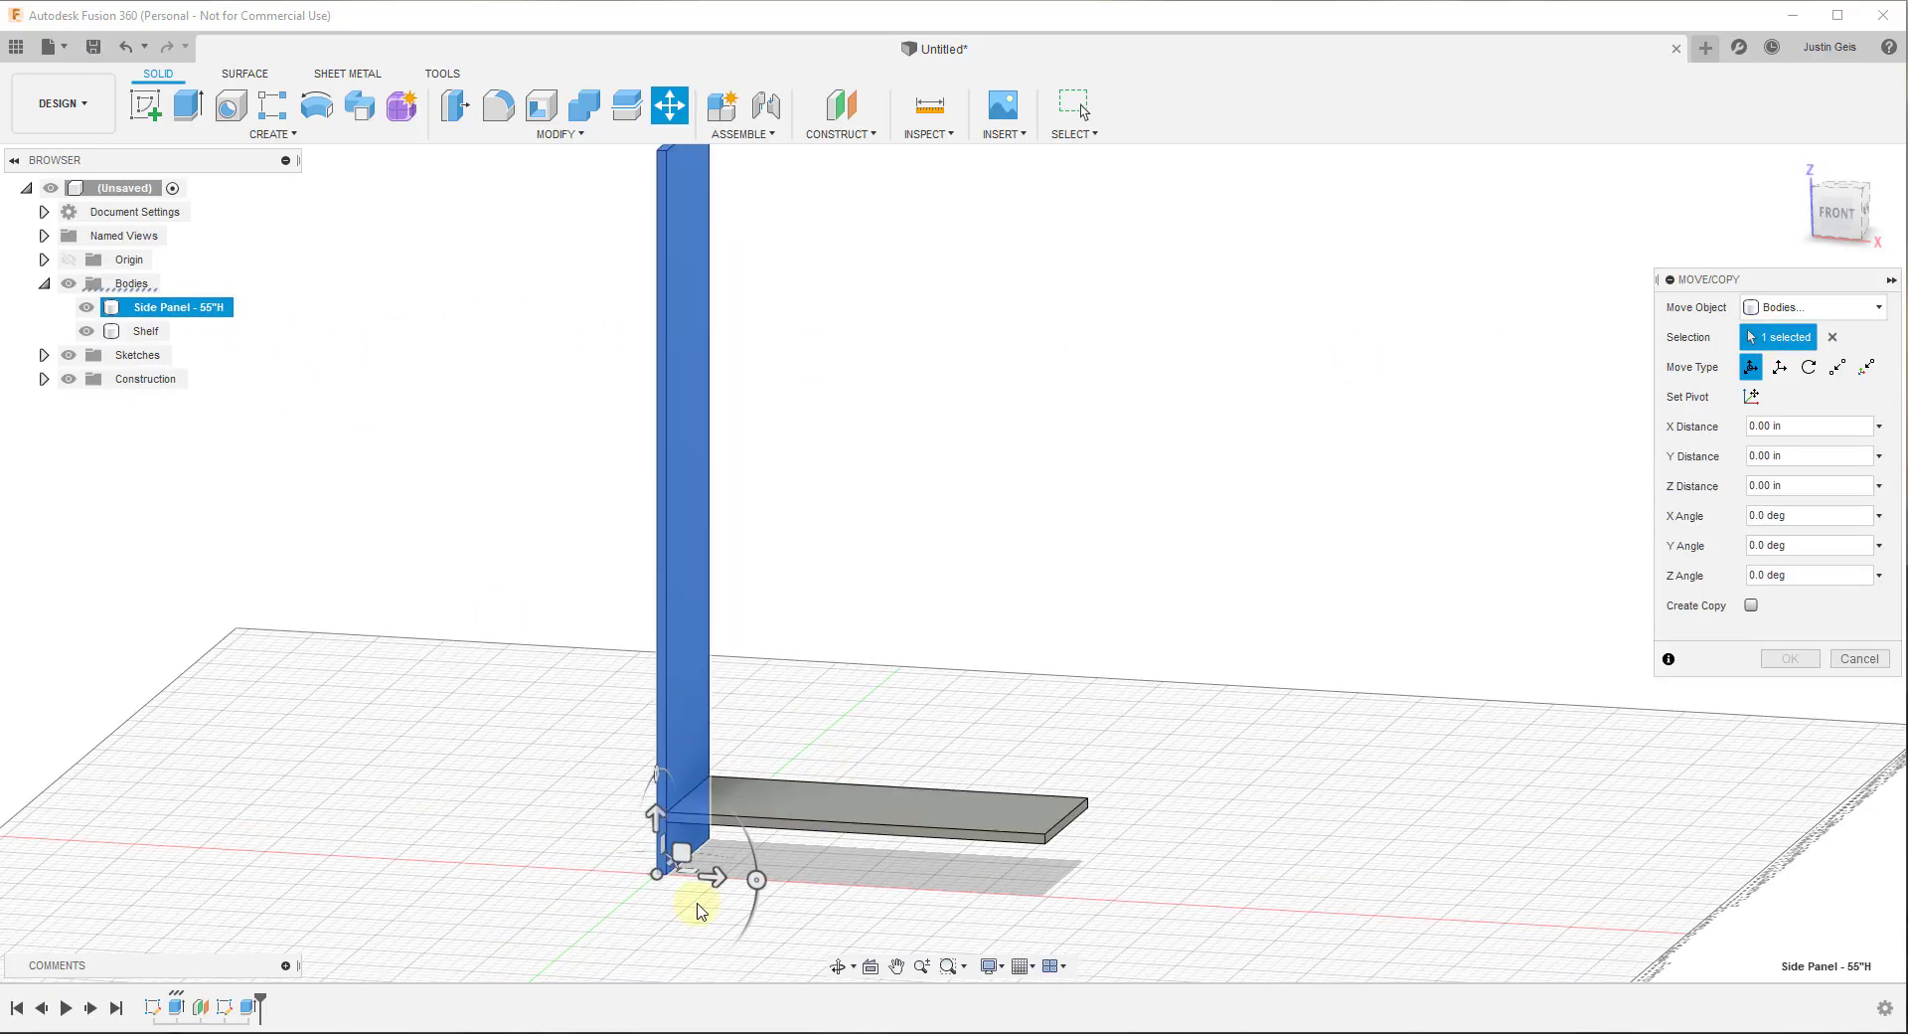
pyautogui.scroll(-3, 1342, 576)
pyautogui.scroll(2, 1650, 467)
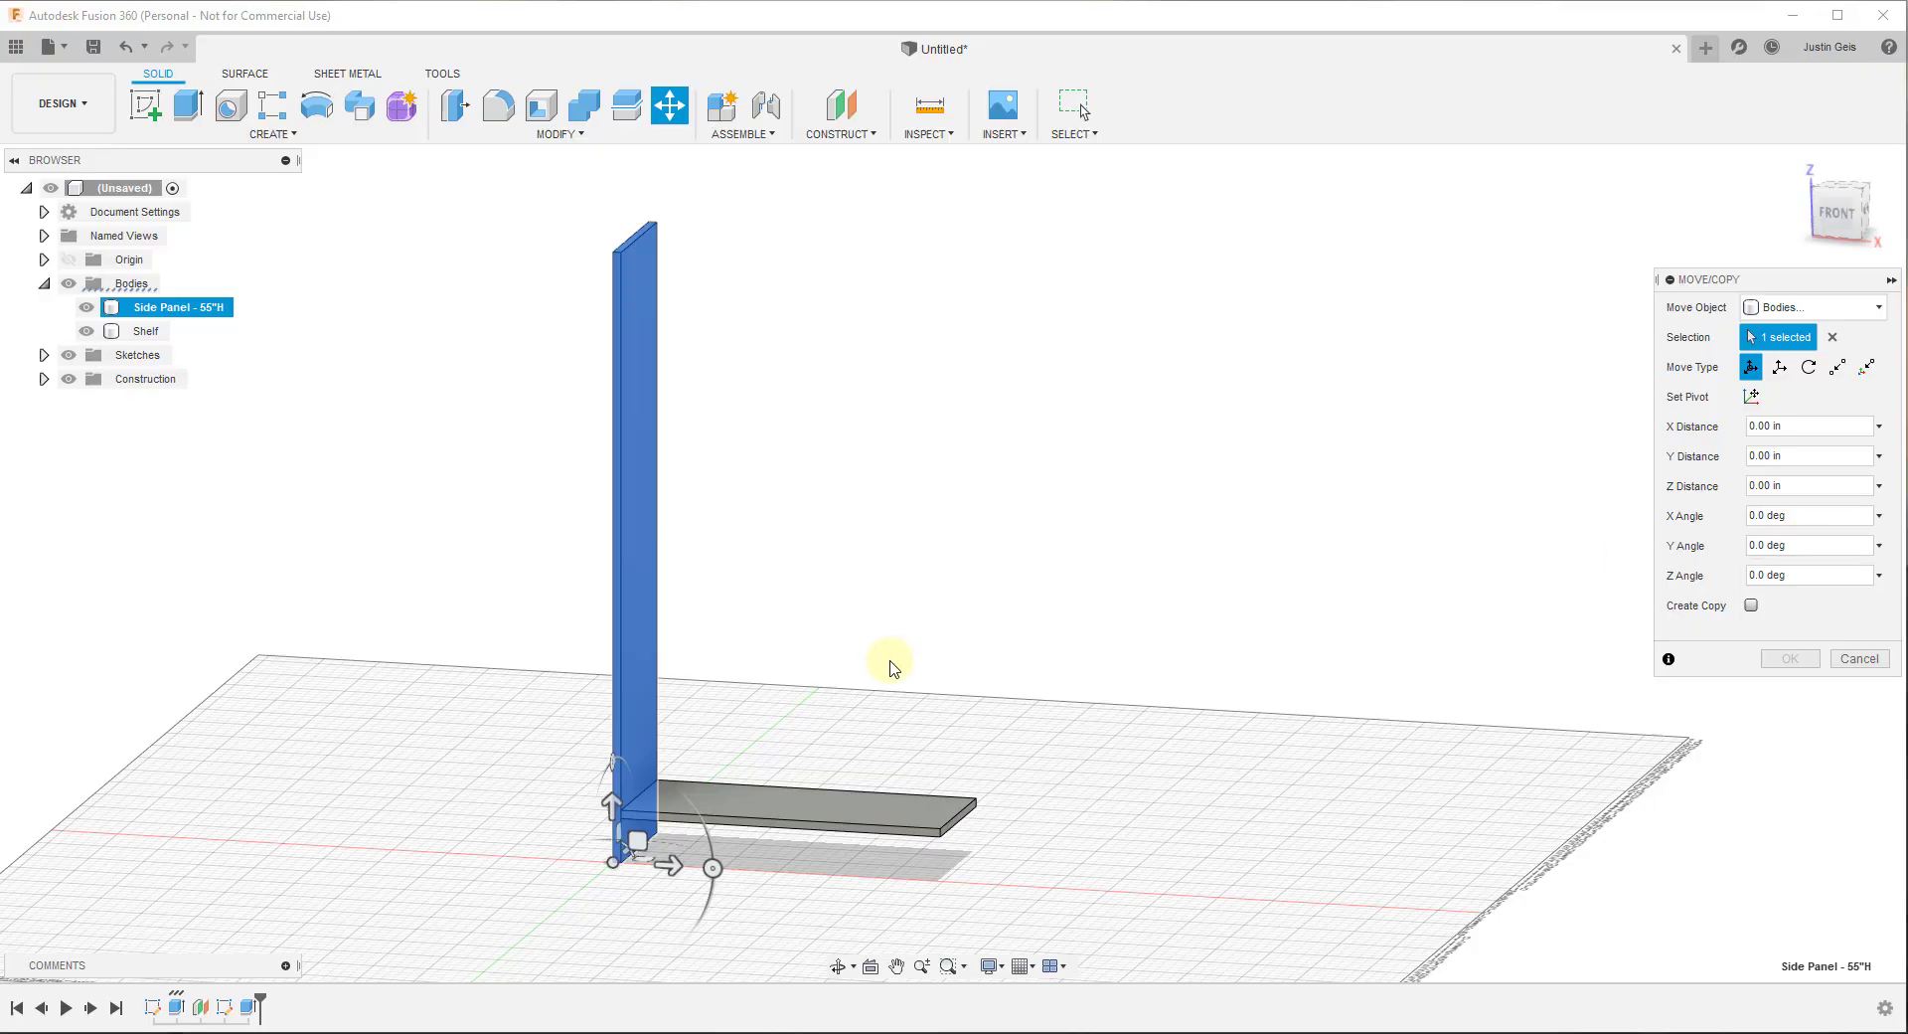
pyautogui.scroll(-2, 924, 691)
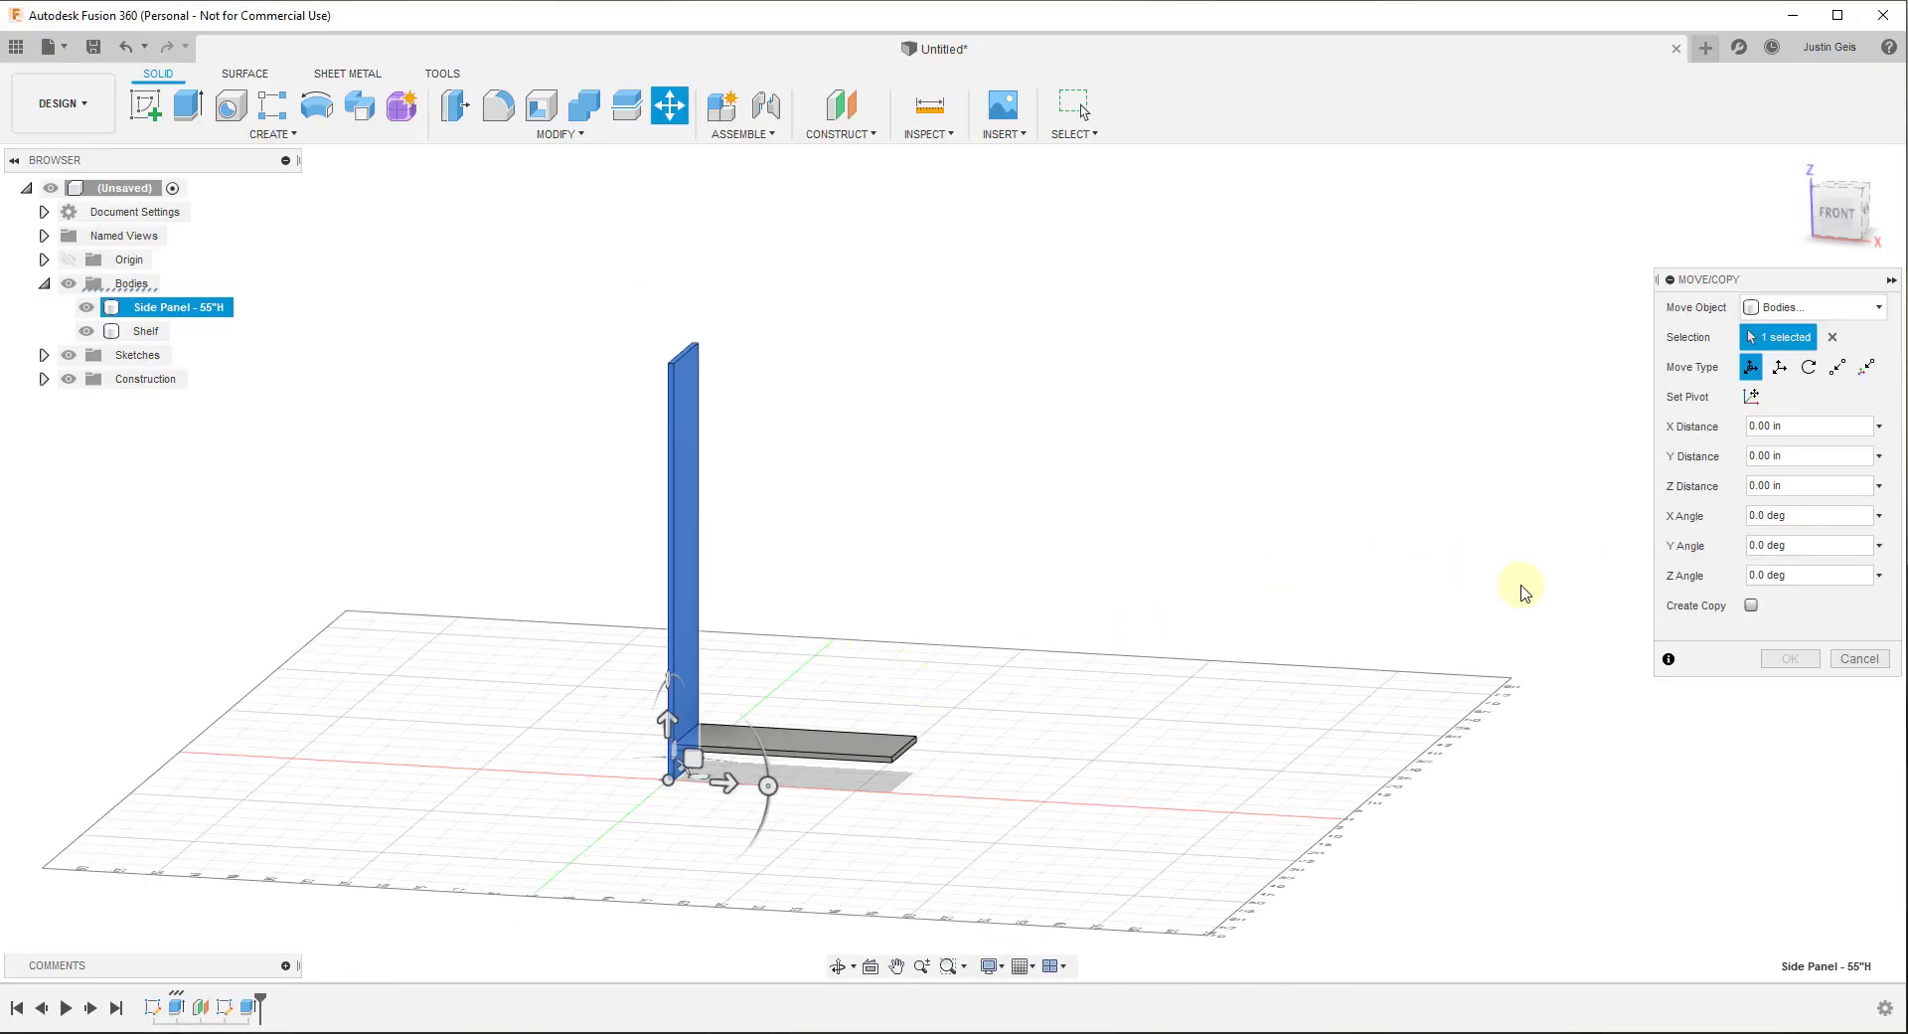
pyautogui.click(1751, 605)
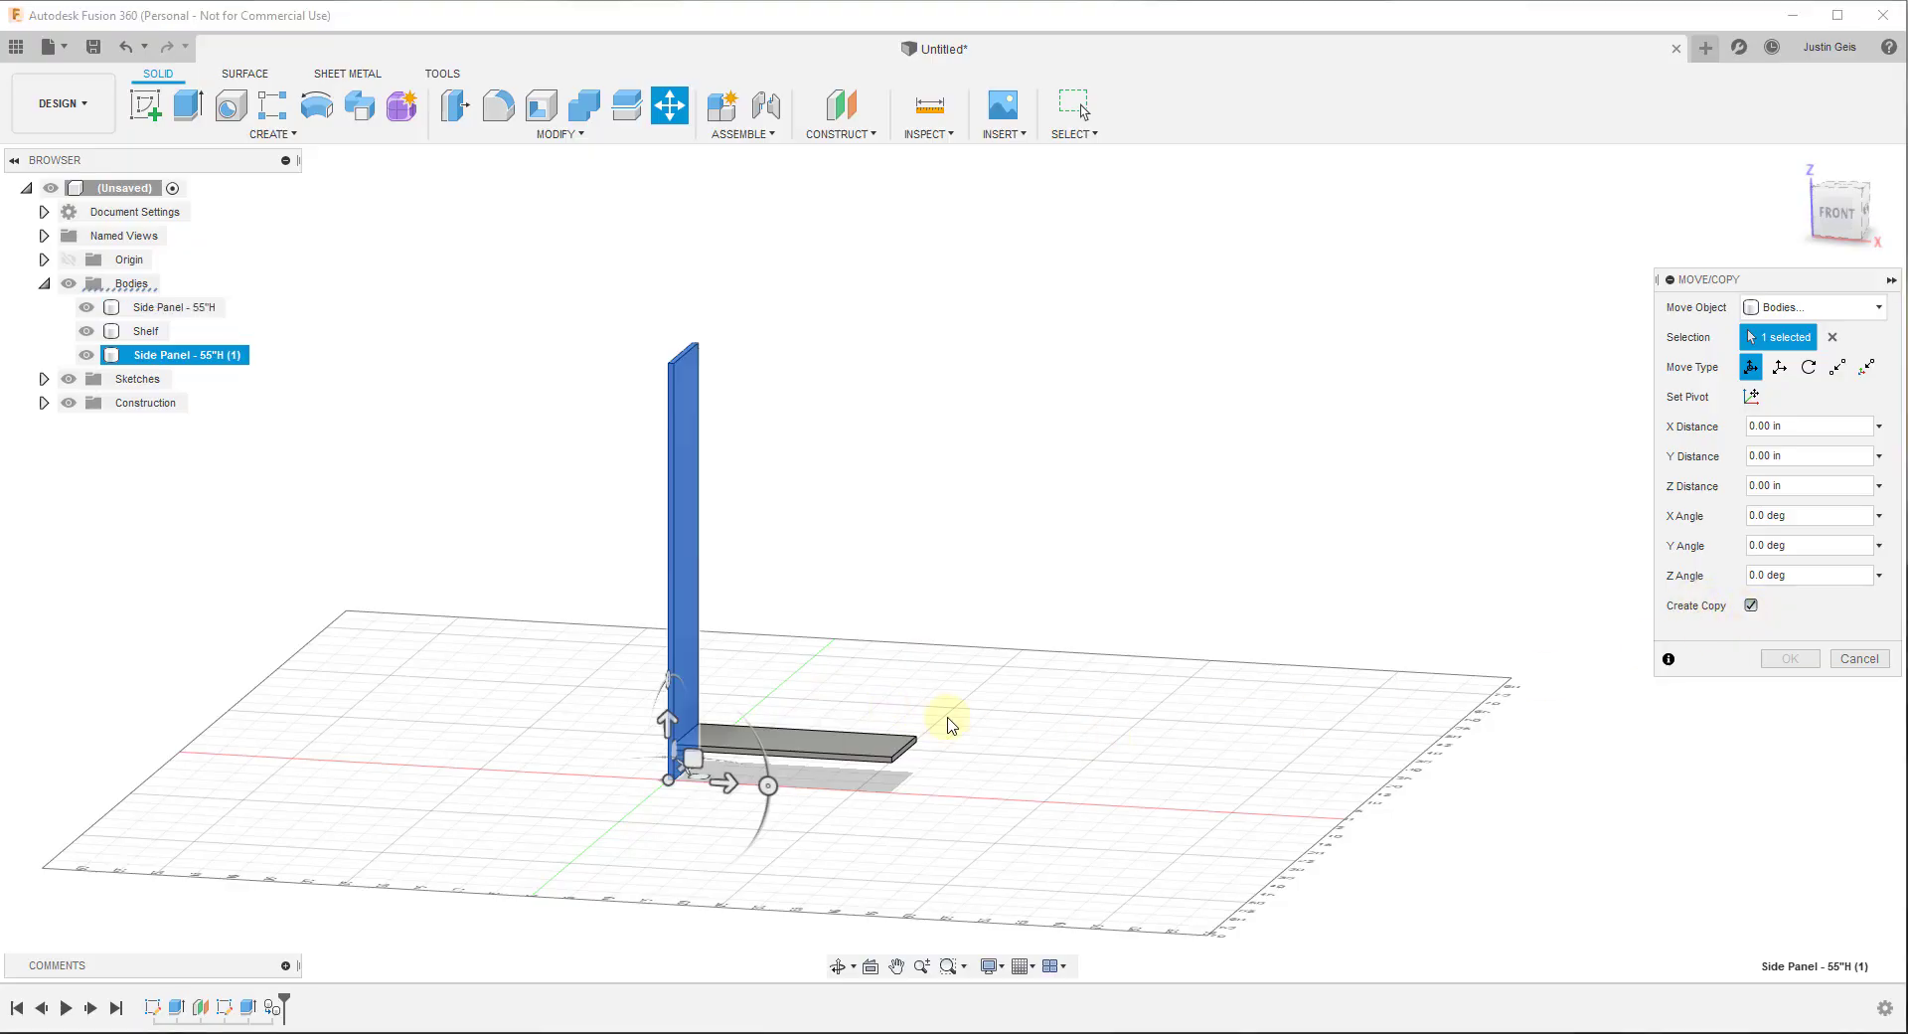
pyautogui.scroll(1, 845, 745)
pyautogui.moveTo(682, 788); pyautogui.dragTo(949, 826)
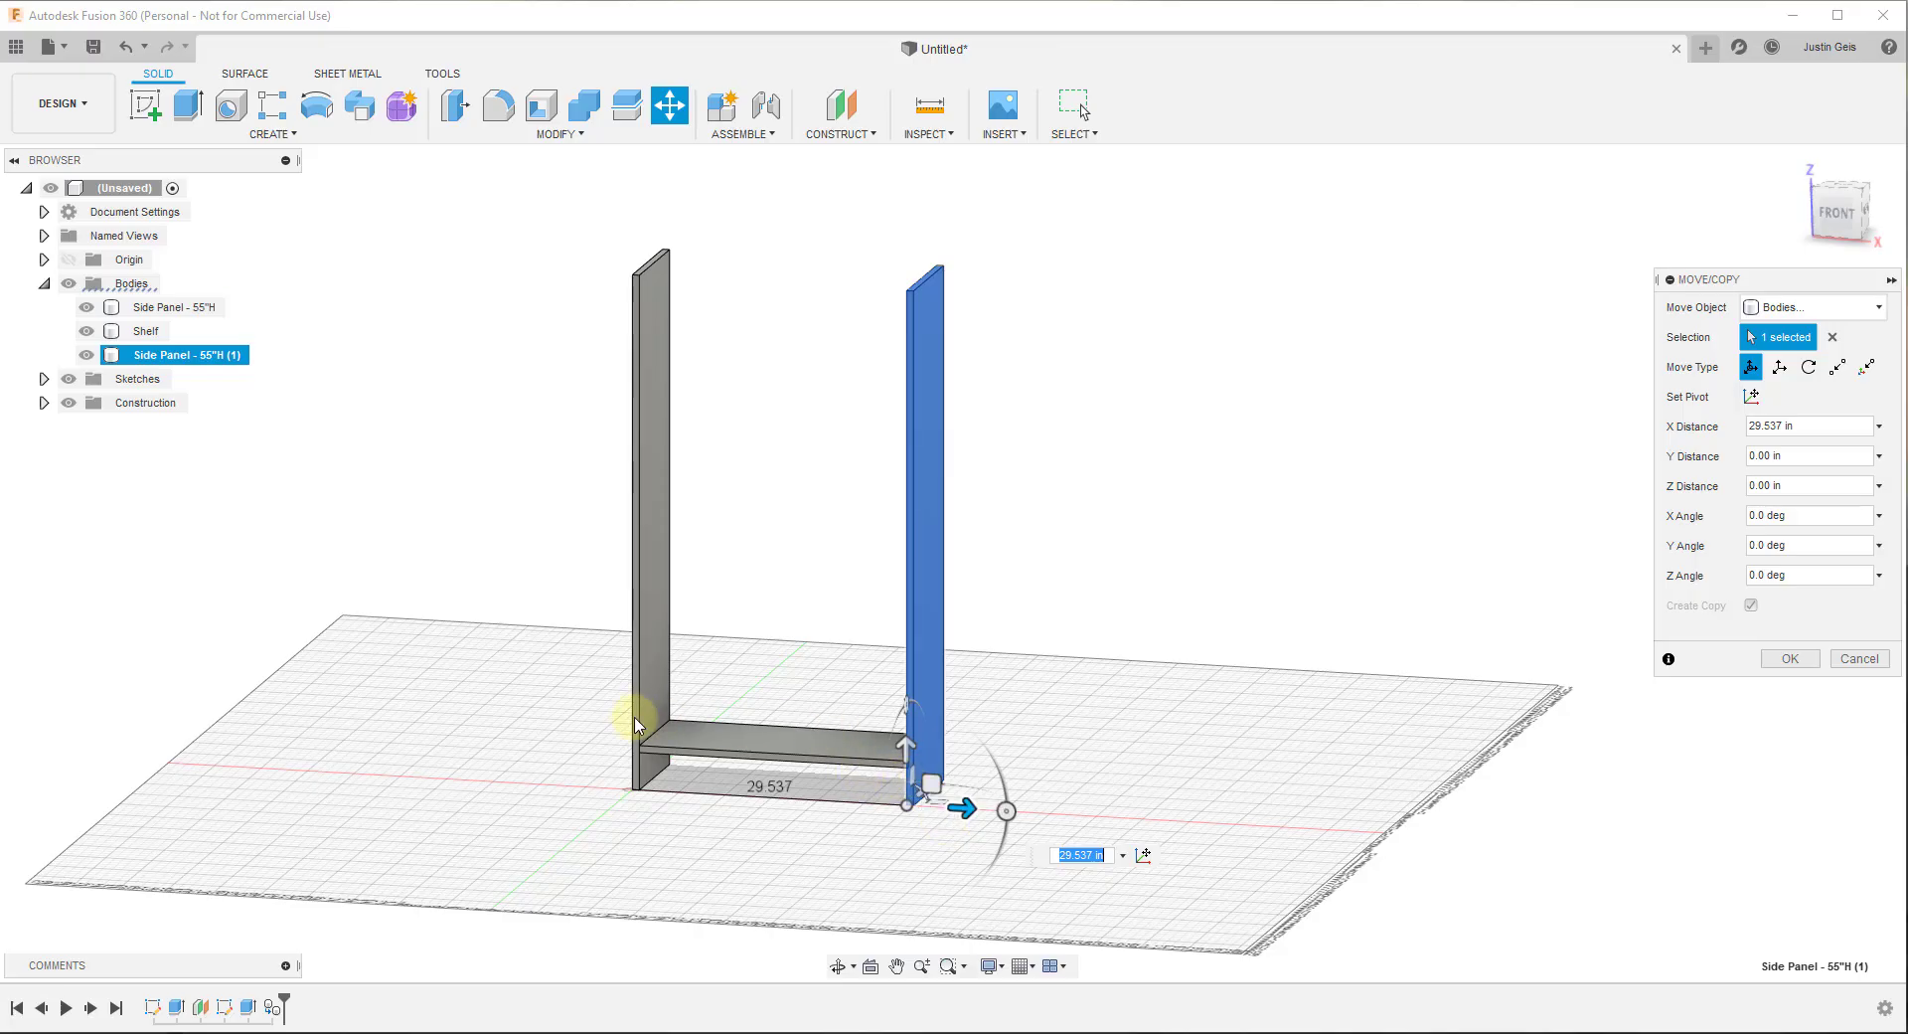
# Set the copied side panel's X distance to 29.75 in and complete the move
pyautogui.scroll(8, 763, 737)
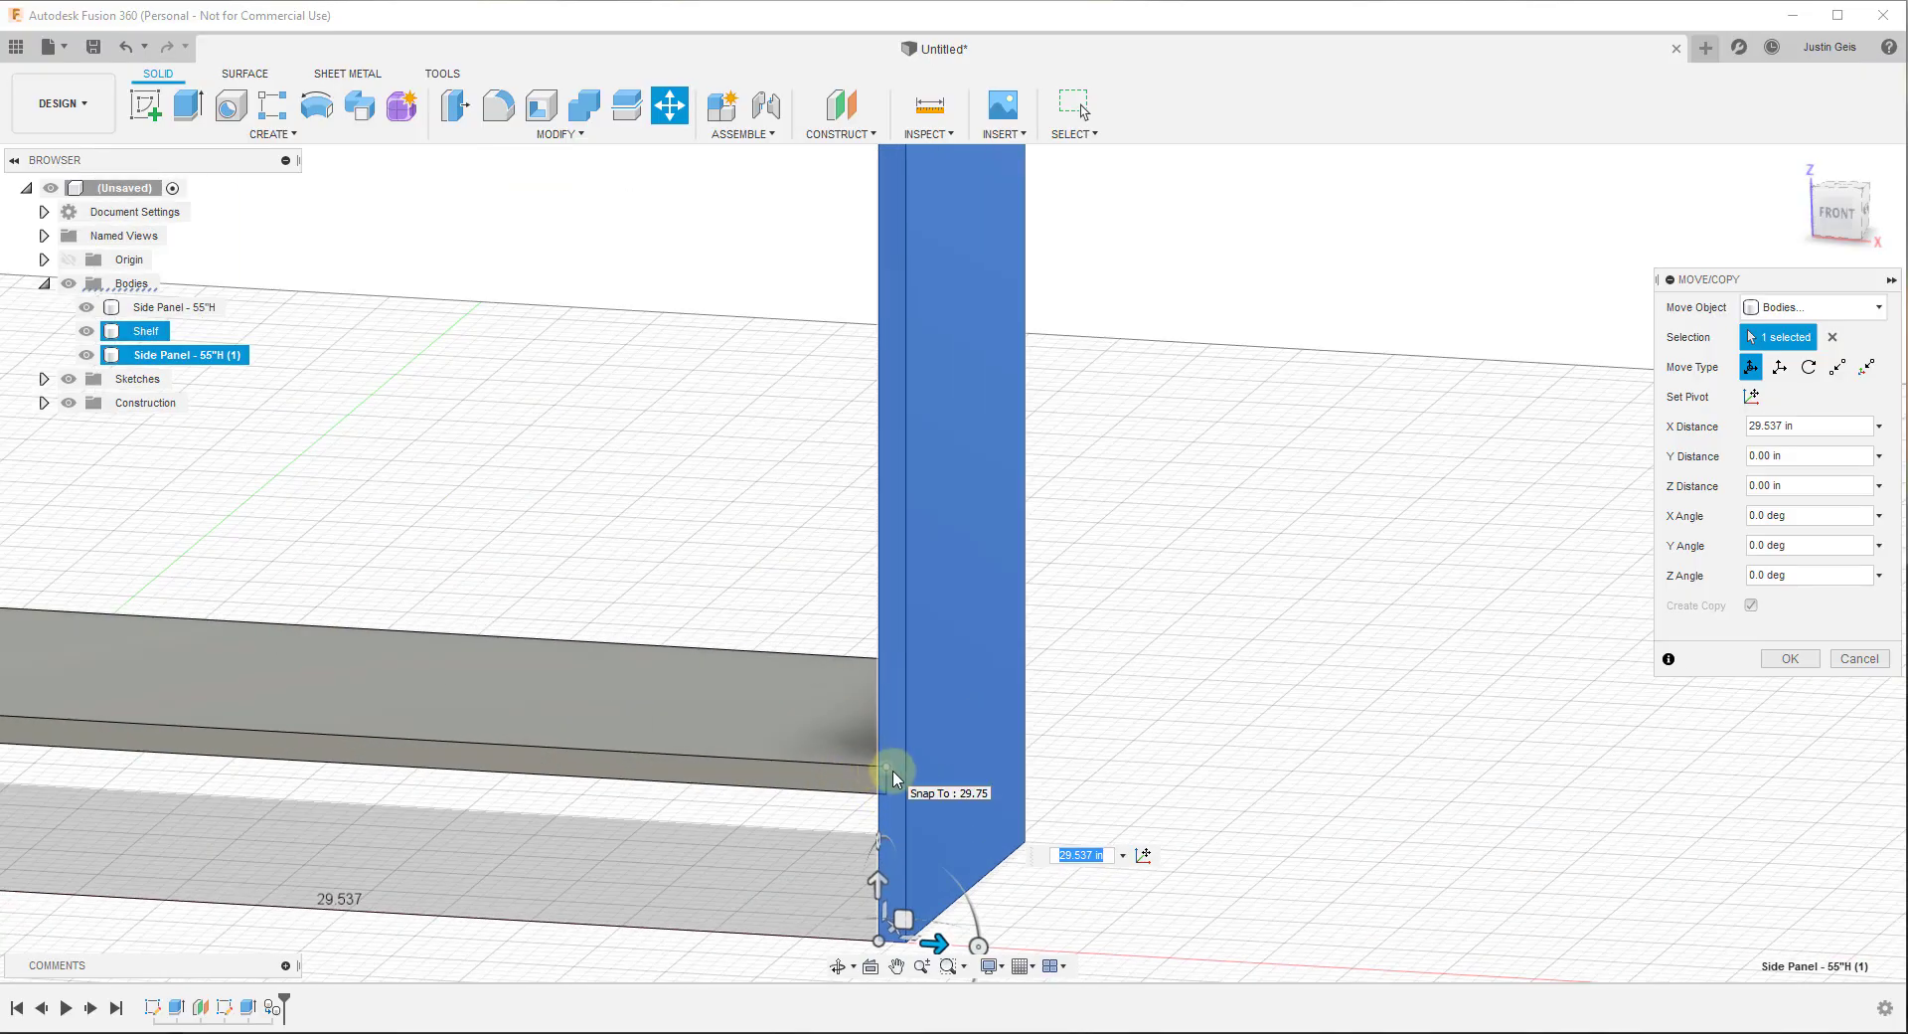
pyautogui.moveTo(934, 942); pyautogui.dragTo(942, 942)
pyautogui.scroll(-5, 983, 674)
pyautogui.scroll(-5, 984, 674)
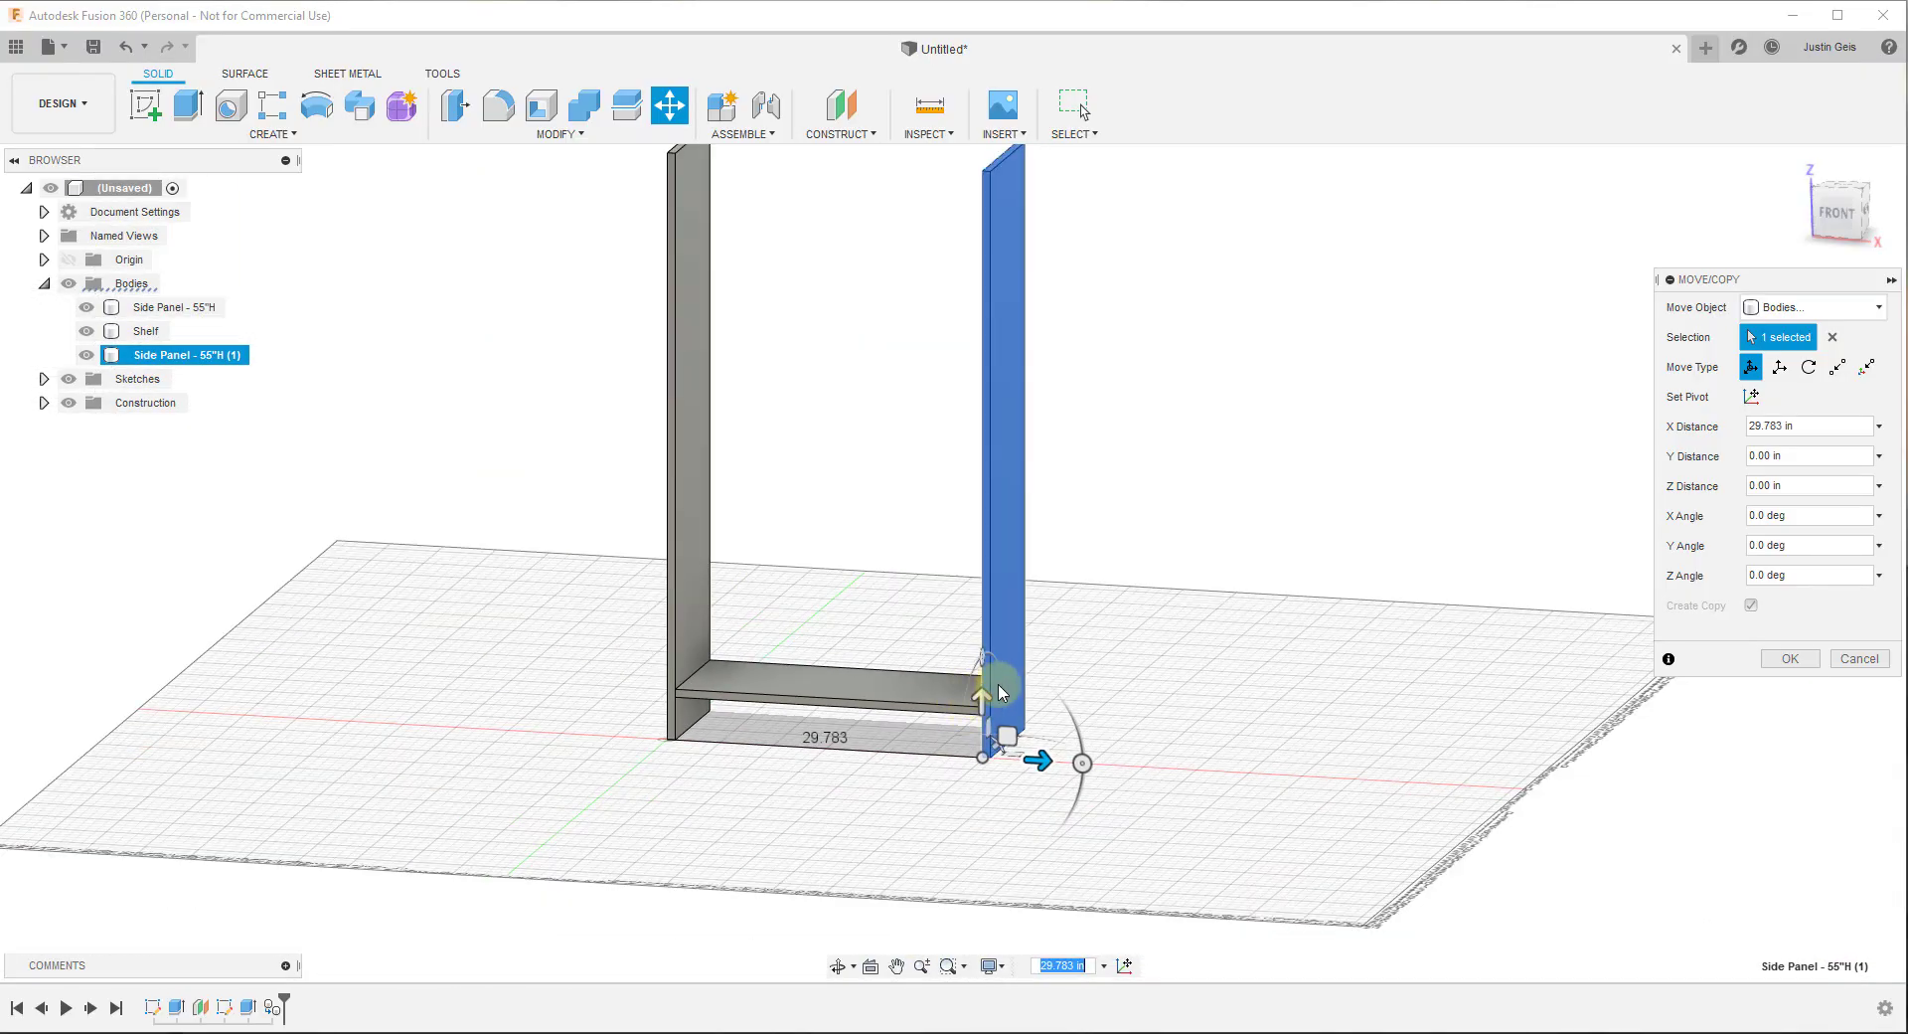
pyautogui.scroll(6, 979, 696)
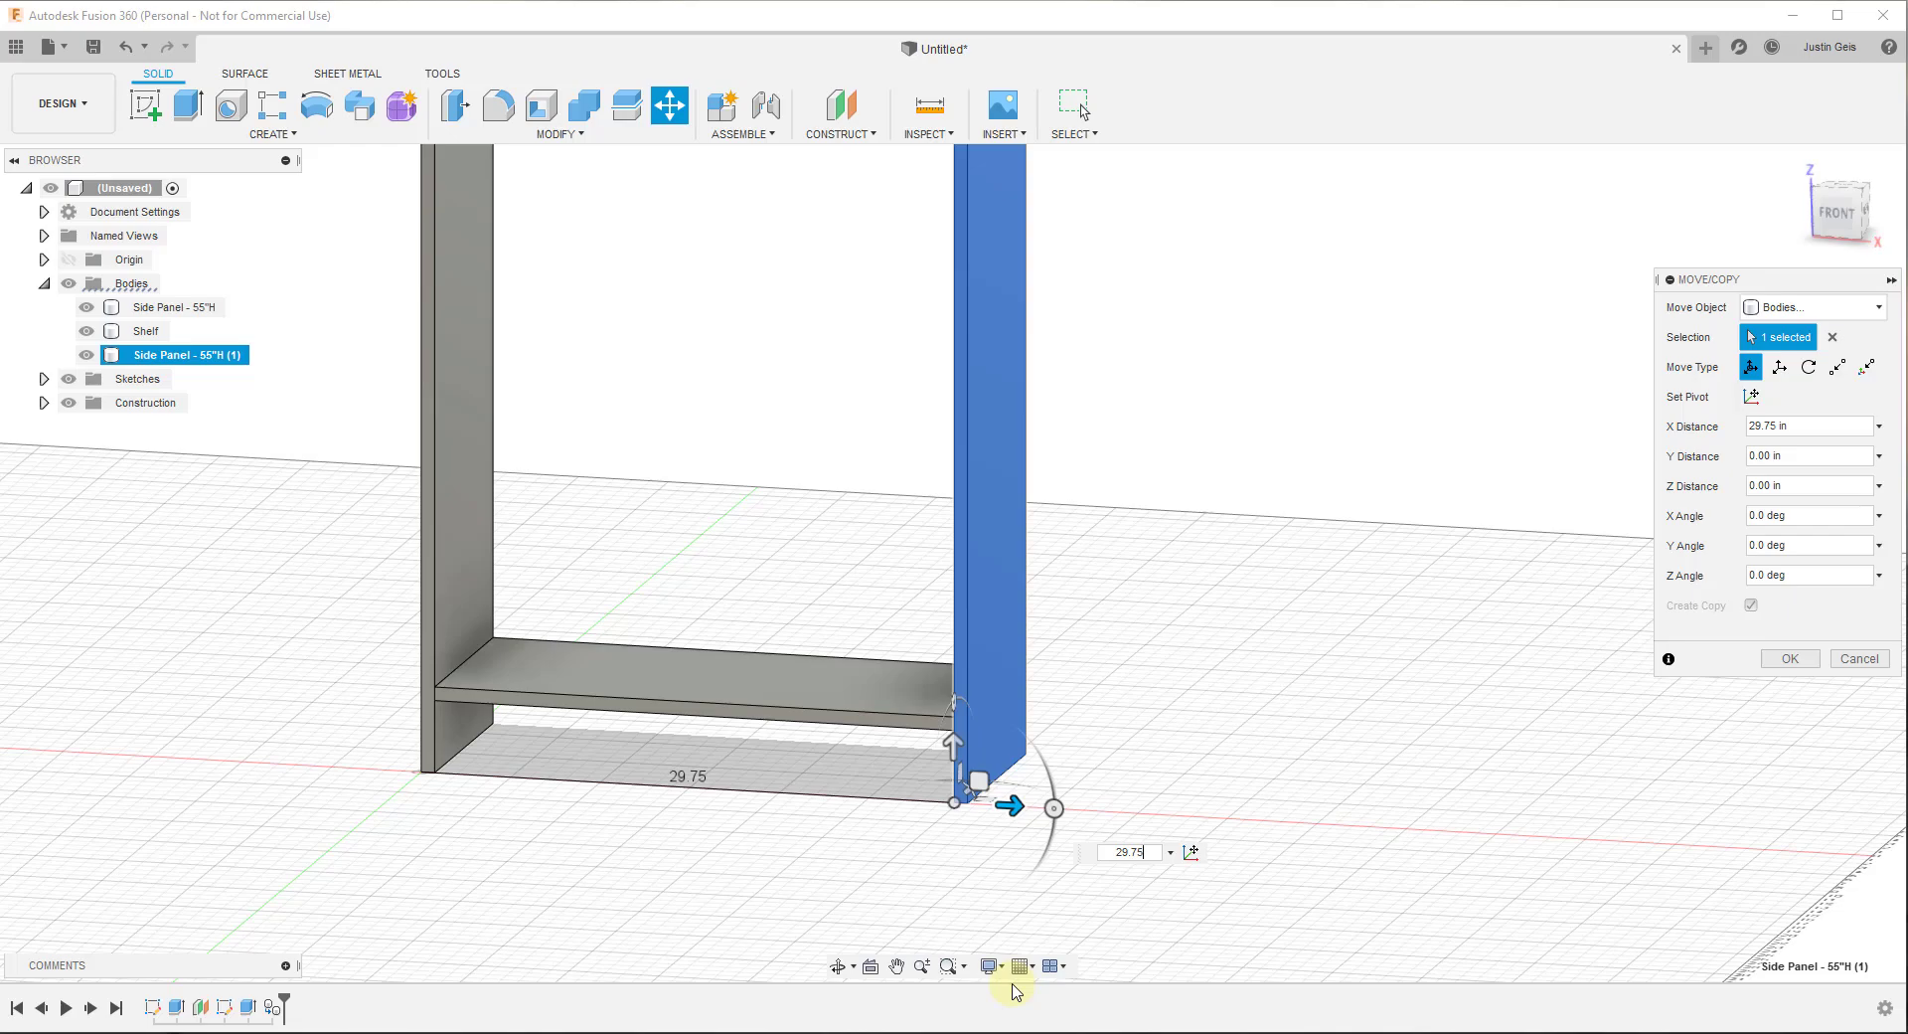
pyautogui.press('Return')
pyautogui.scroll(-8, 579, 630)
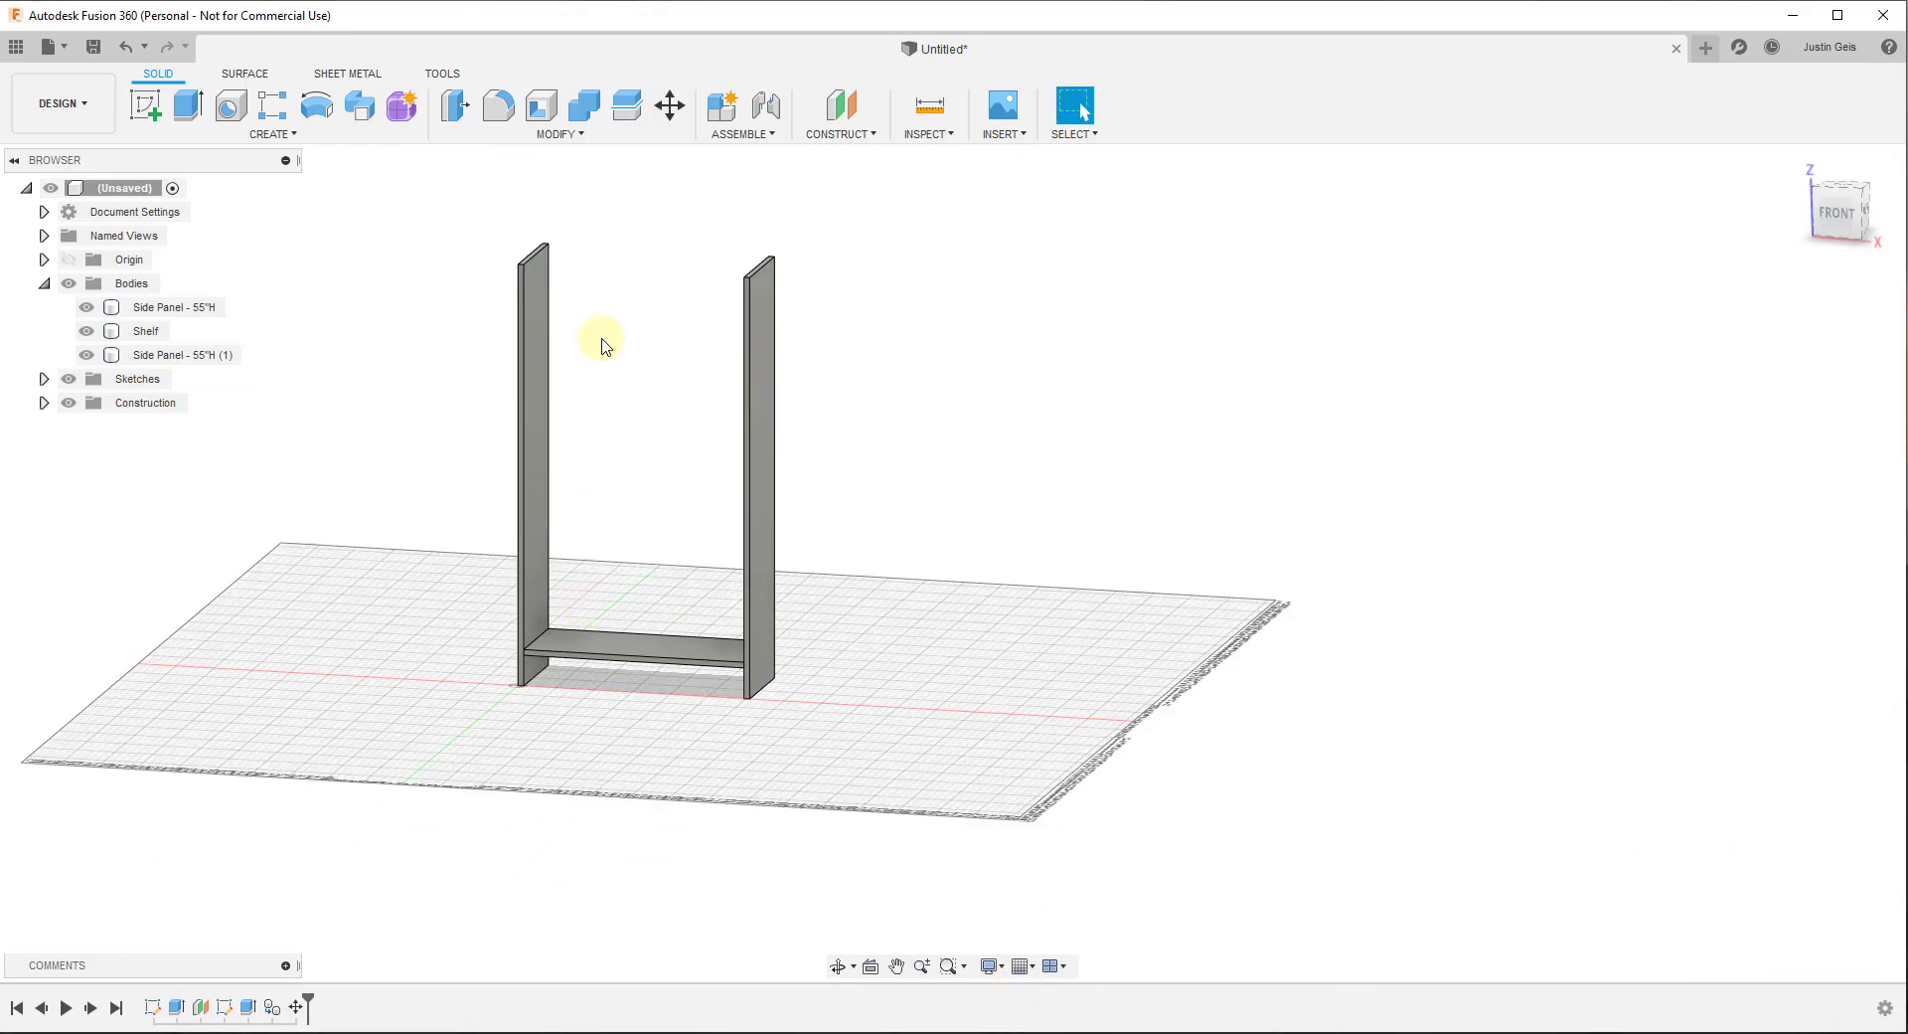
pyautogui.keyDown('shift'); pyautogui.moveTo(605, 341); pyautogui.dragTo(701, 412, button='middle'); pyautogui.keyUp('shift')
pyautogui.click(619, 720)
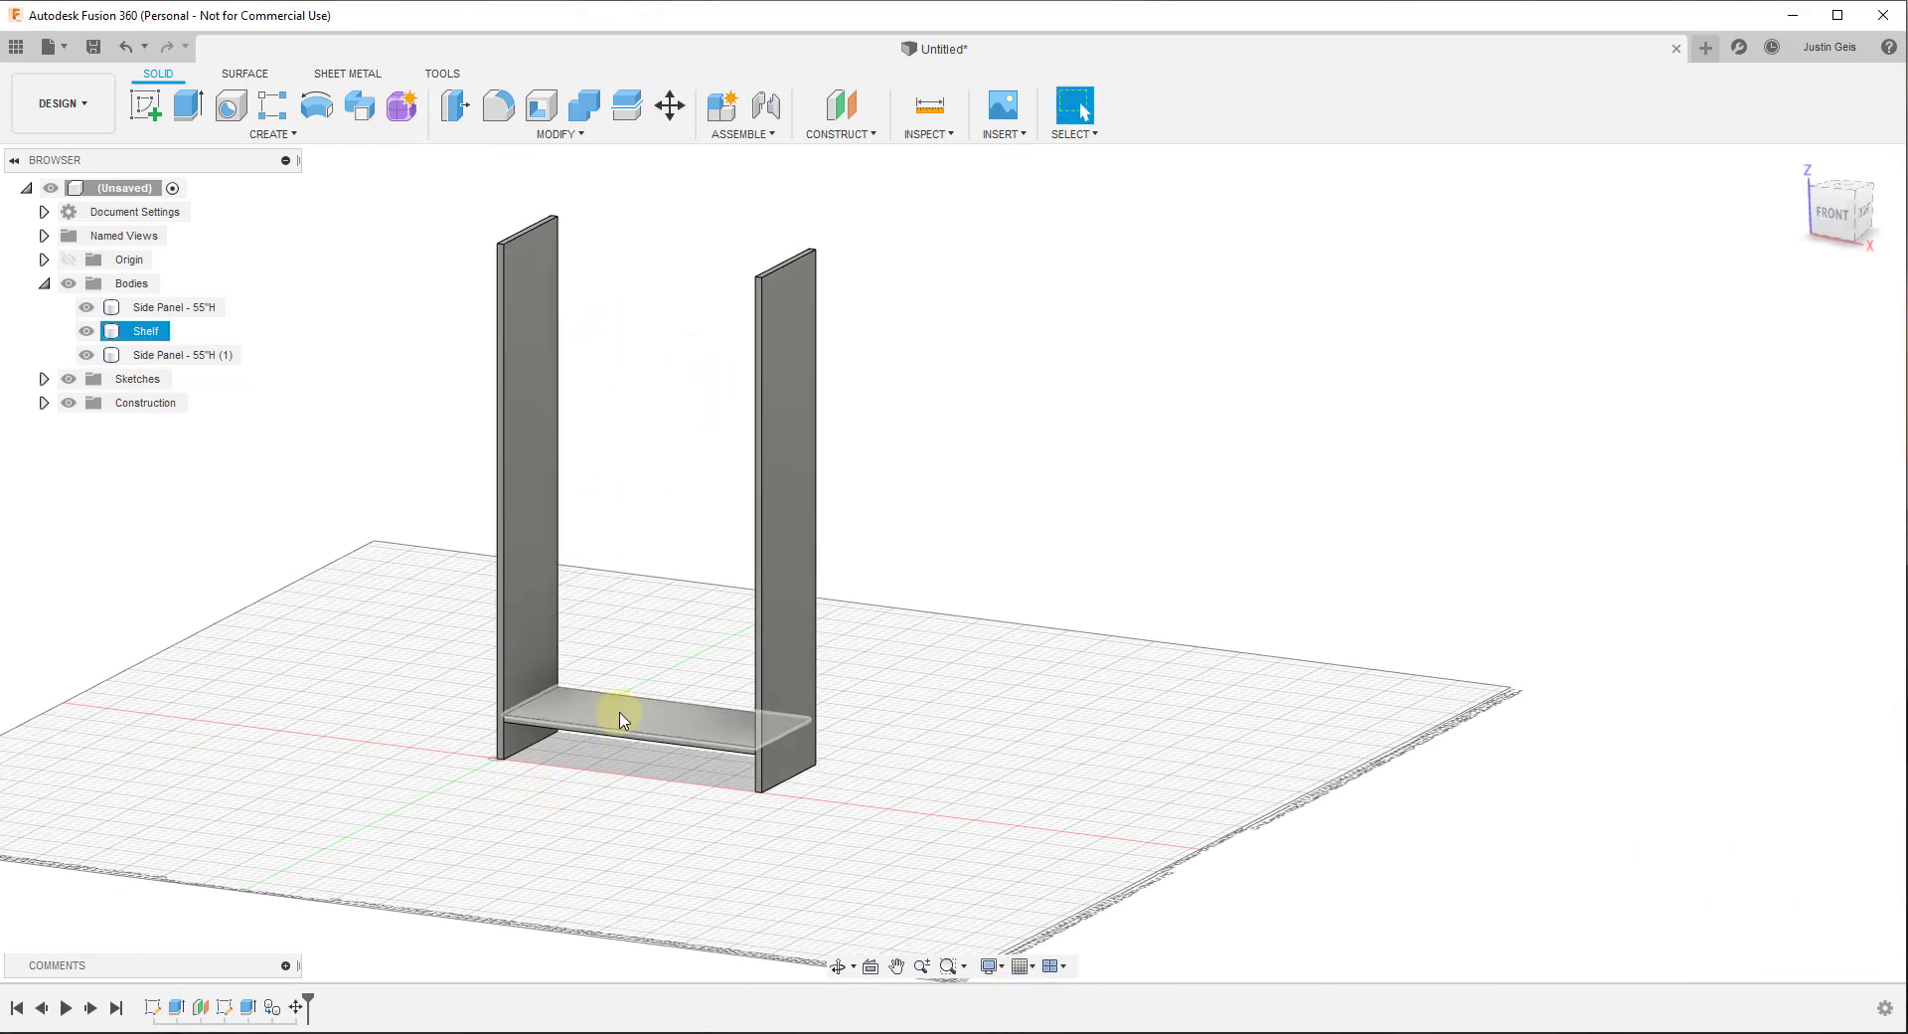
pyautogui.click(613, 470)
pyautogui.click(543, 248)
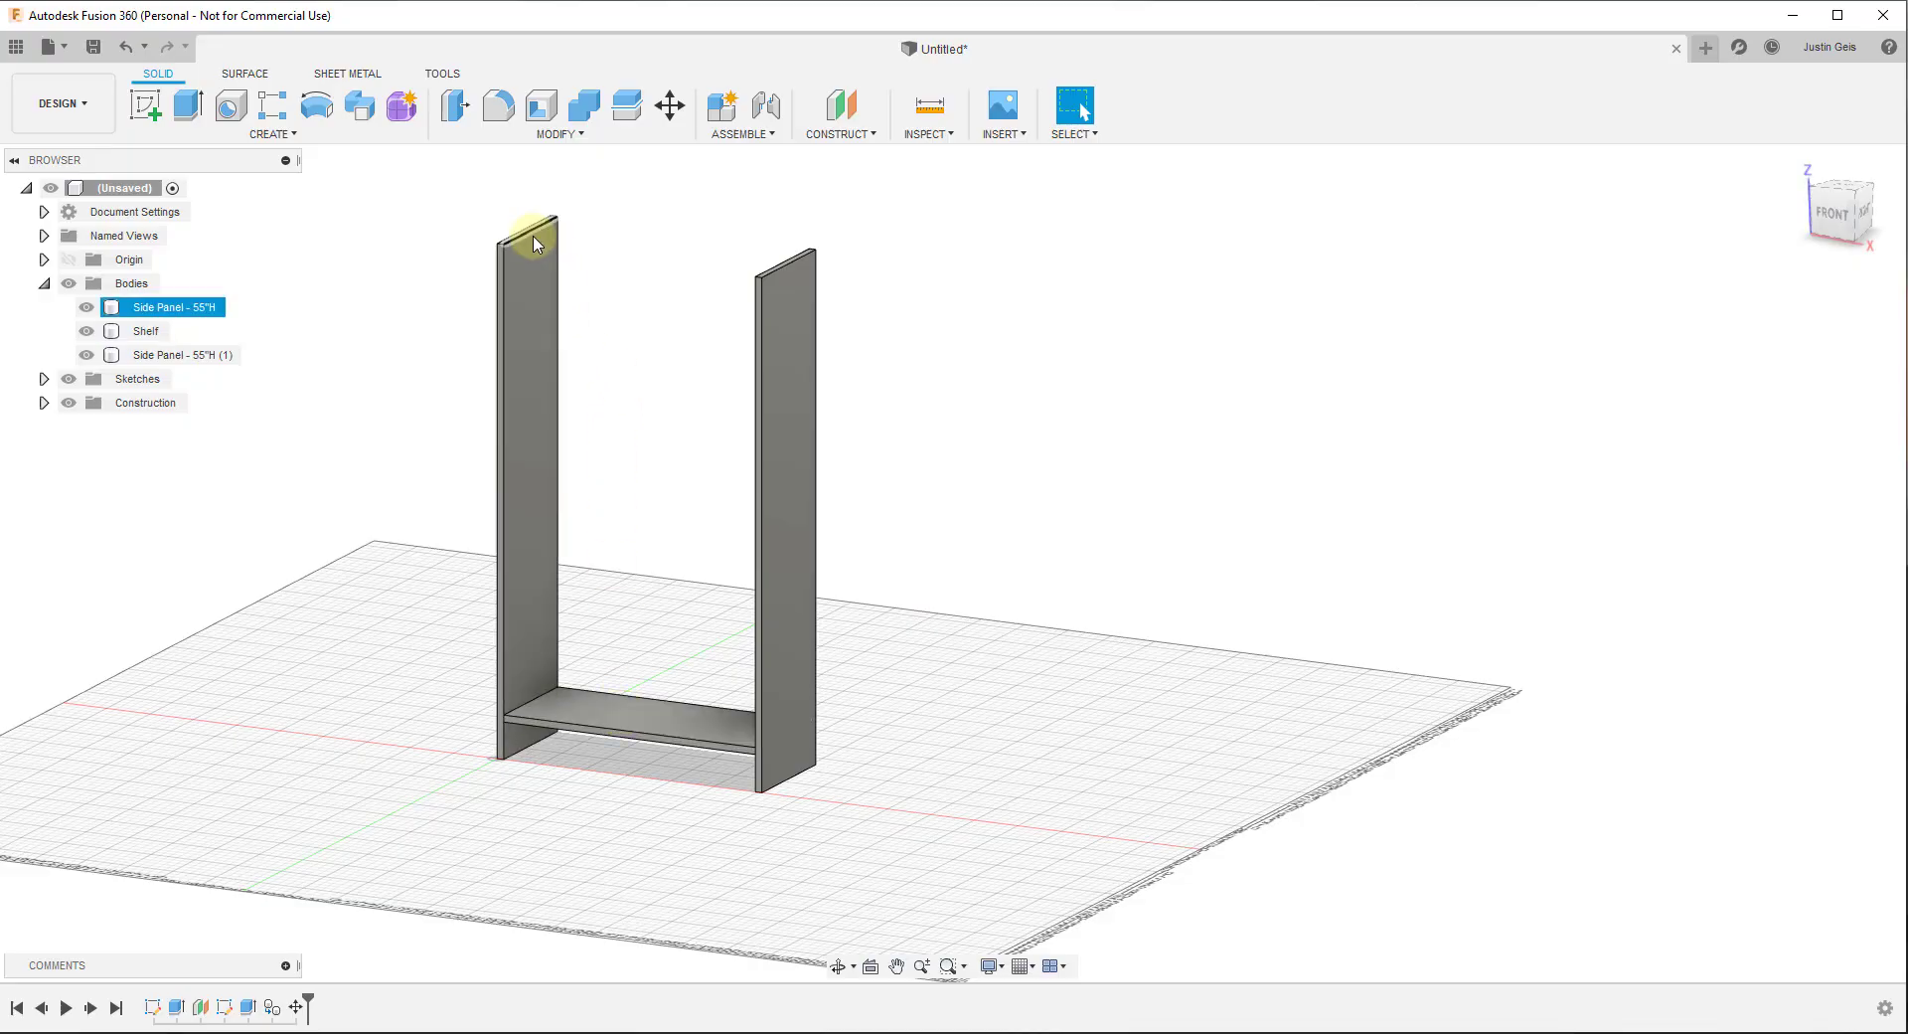
pyautogui.click(575, 306)
pyautogui.keyDown('shift'); pyautogui.moveTo(576, 306); pyautogui.dragTo(583, 331, button='middle'); pyautogui.keyUp('shift')
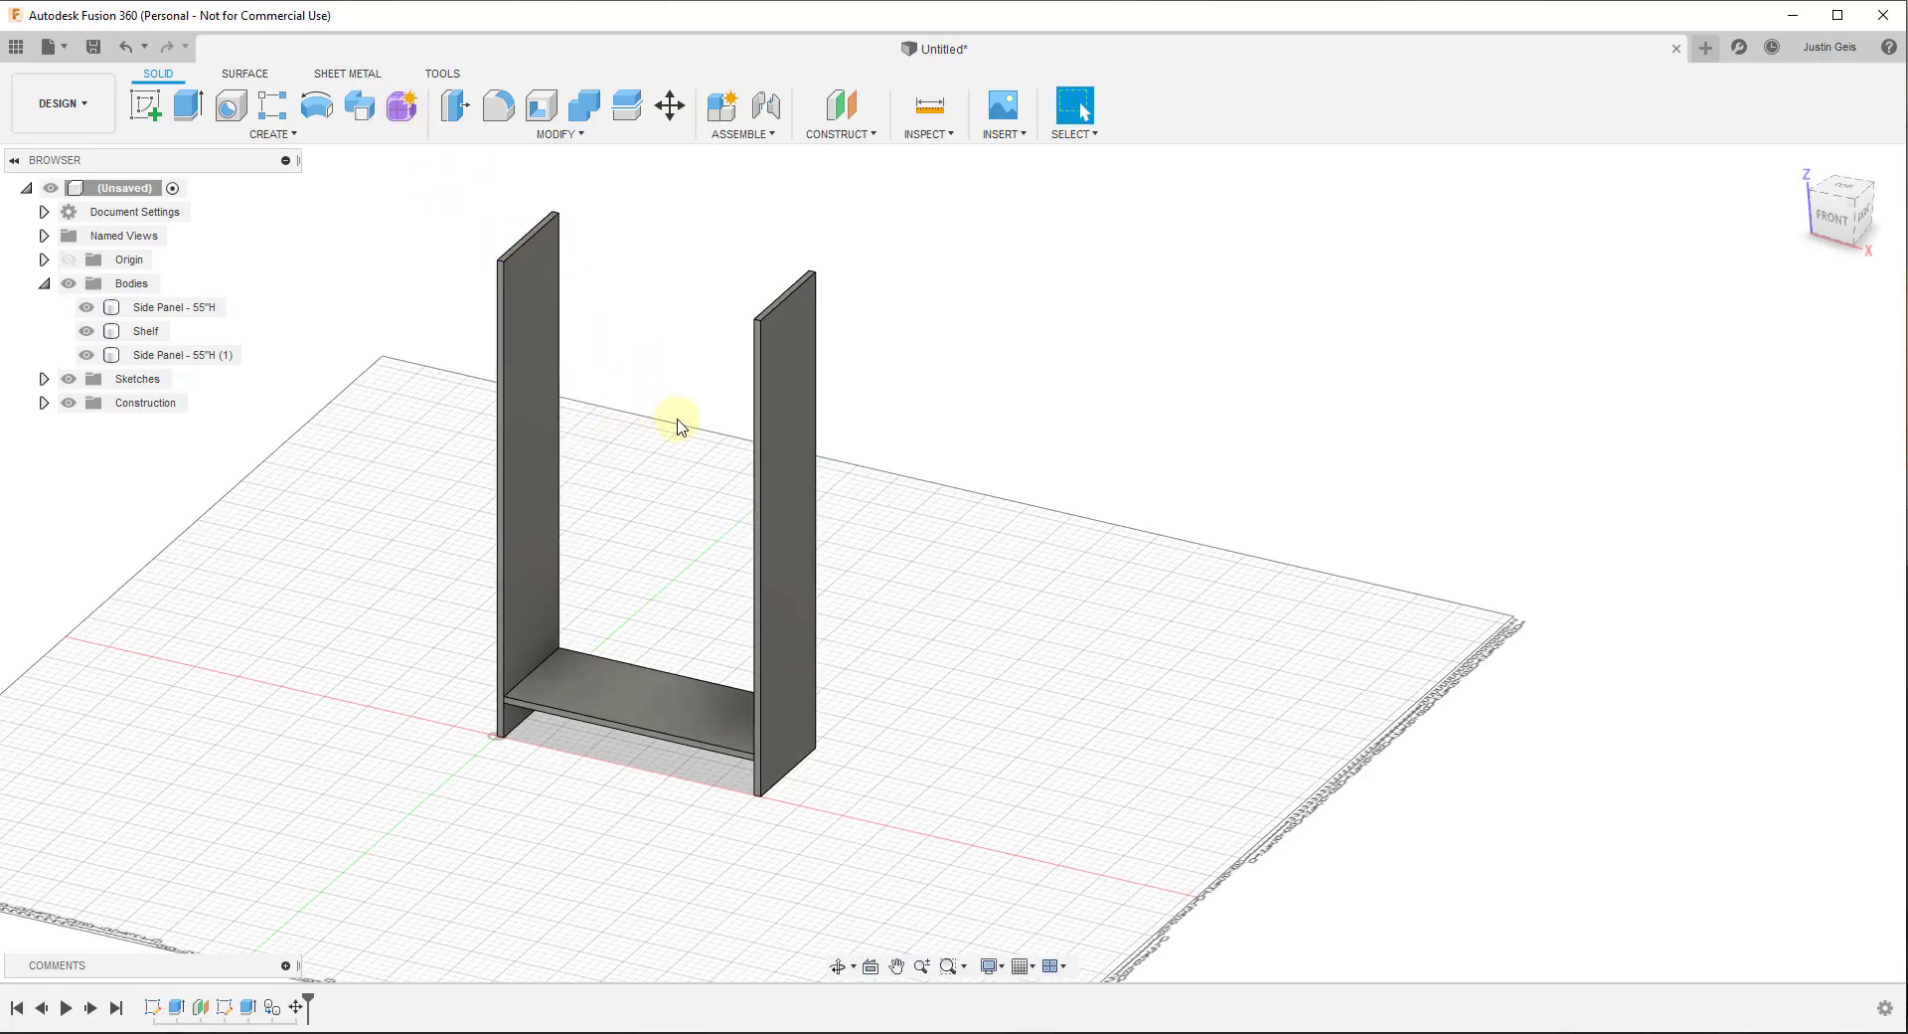
# Create a sketch on the top end face of the original side panel
pyautogui.scroll(3, 792, 716)
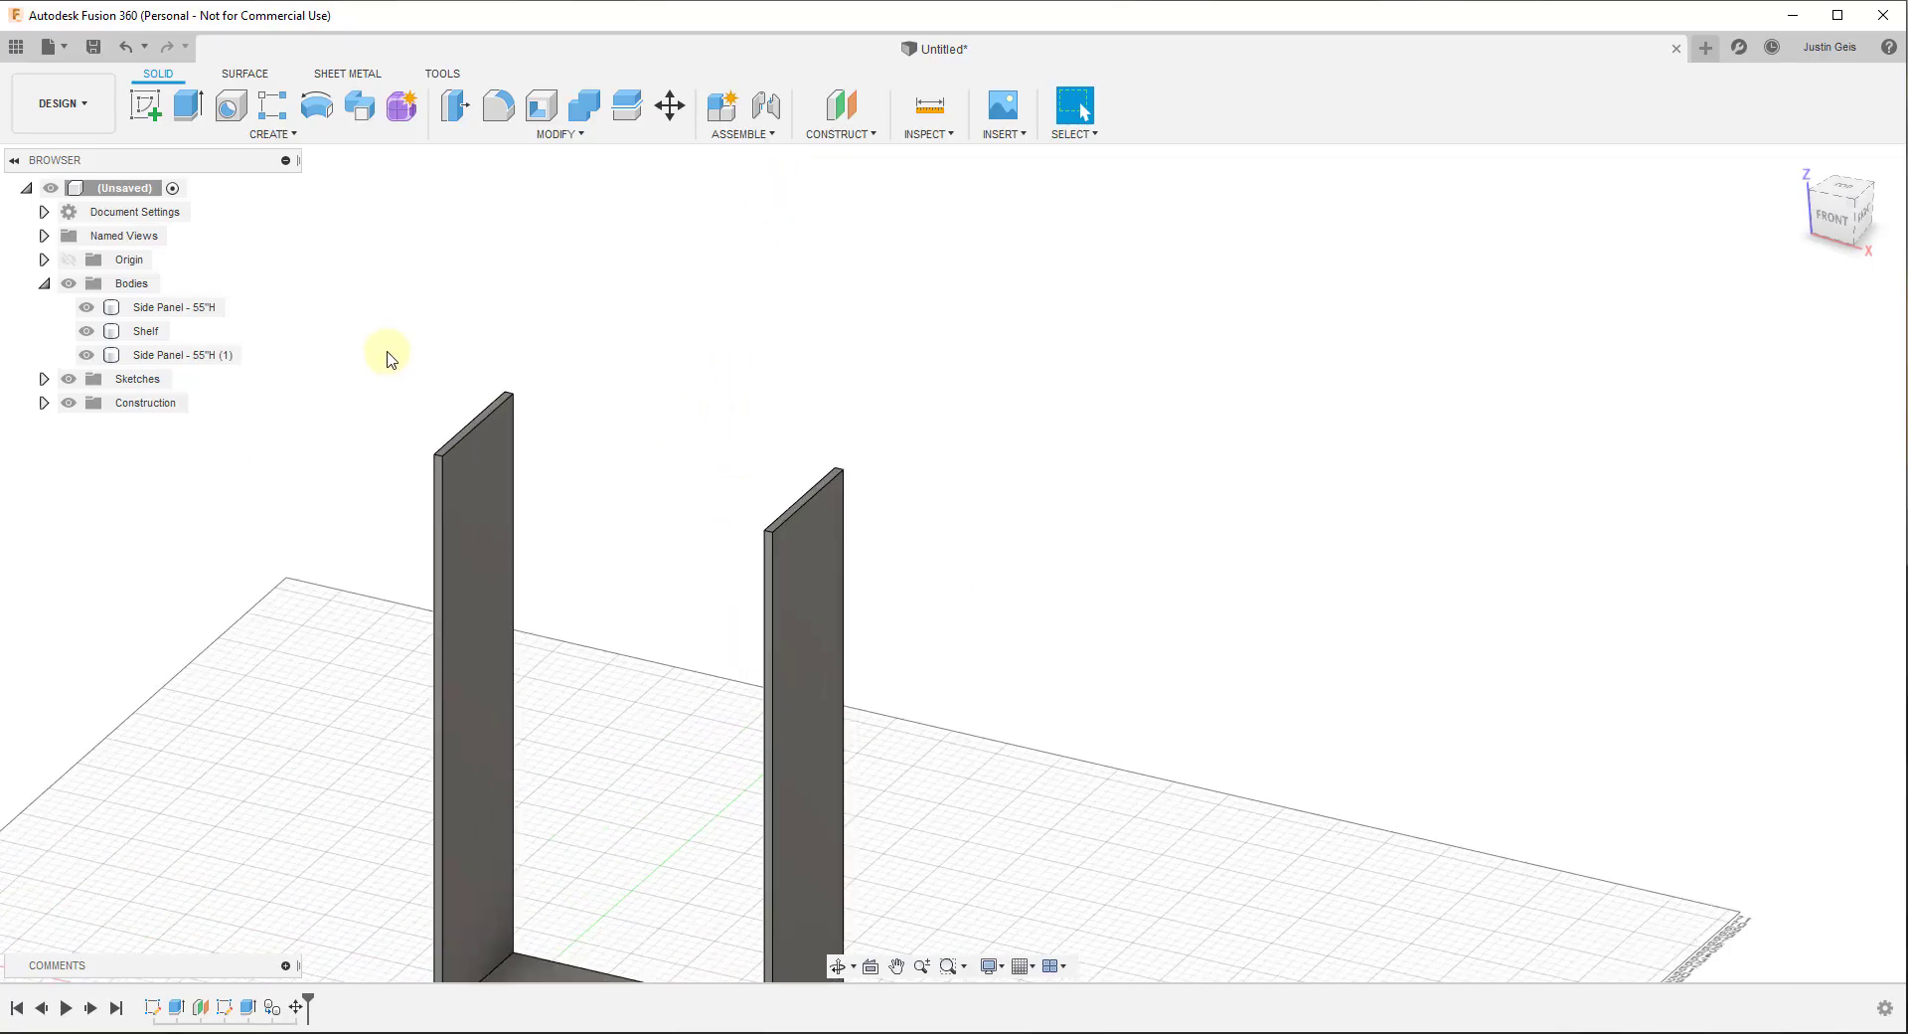
pyautogui.click(147, 107)
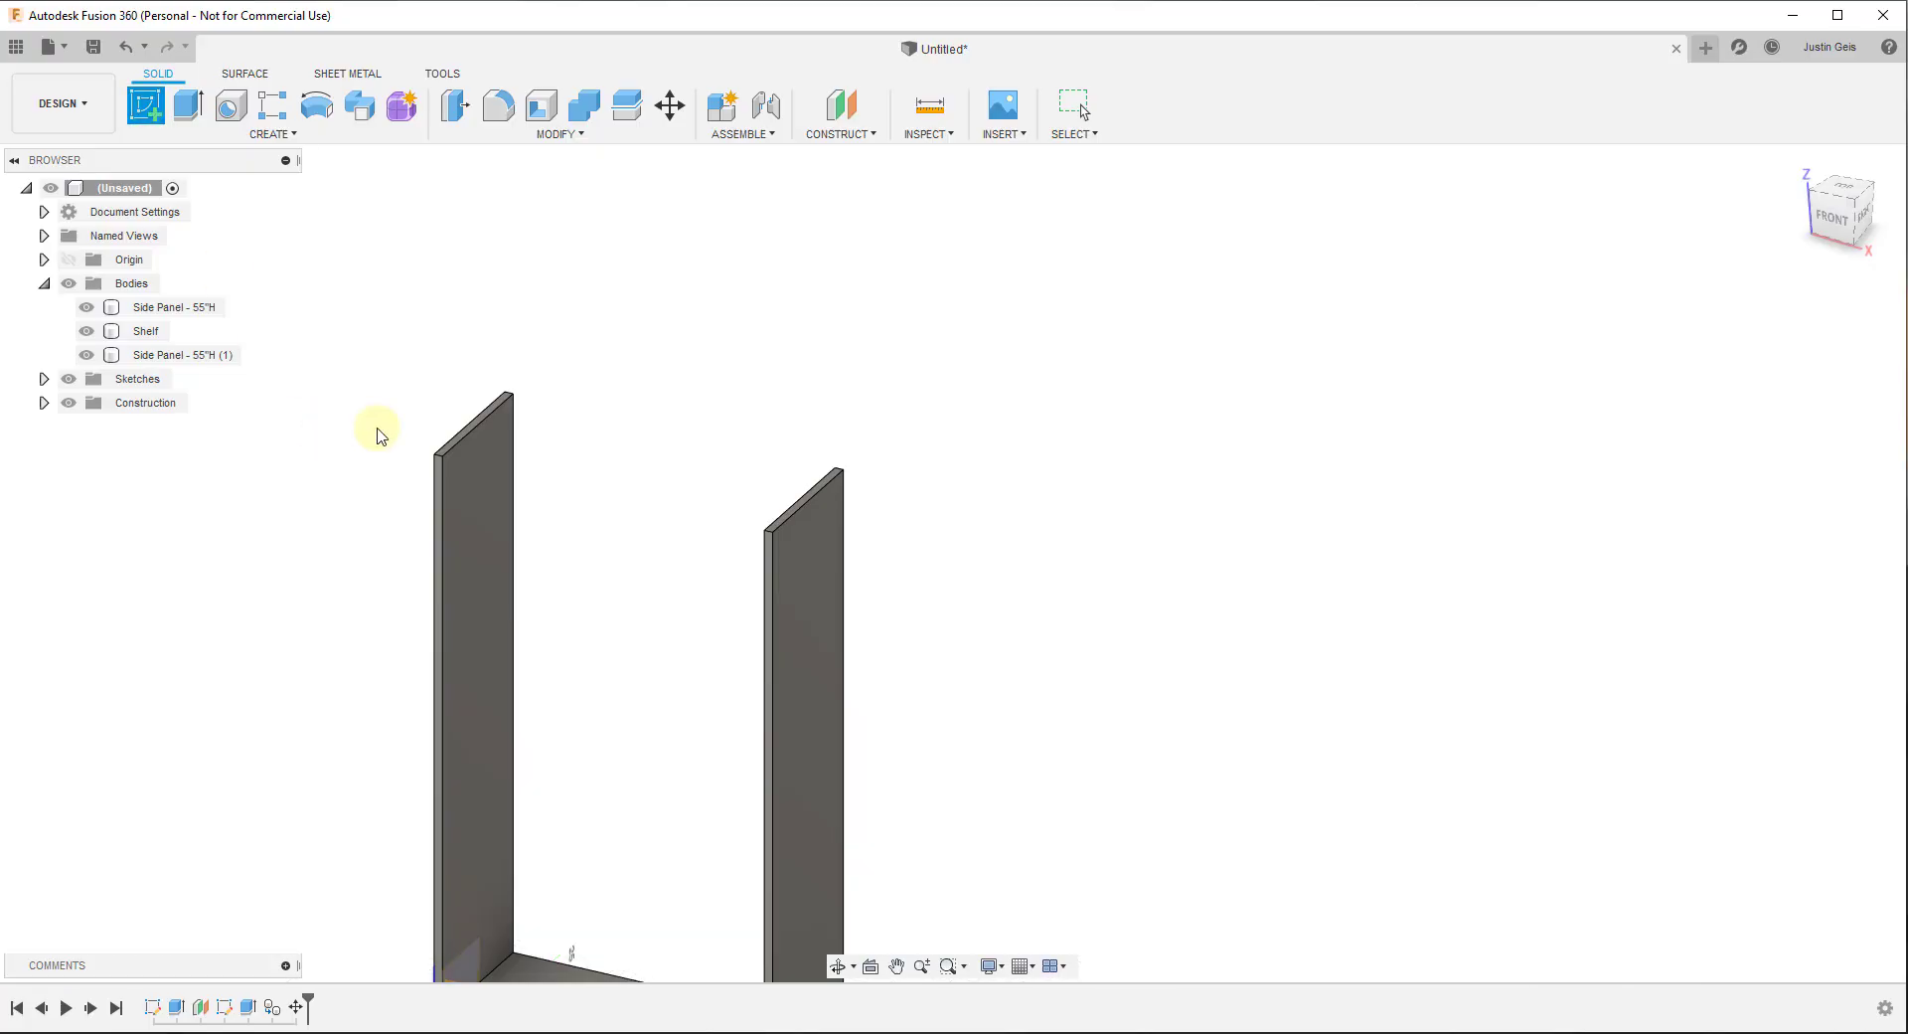
pyautogui.scroll(-3, 664, 383)
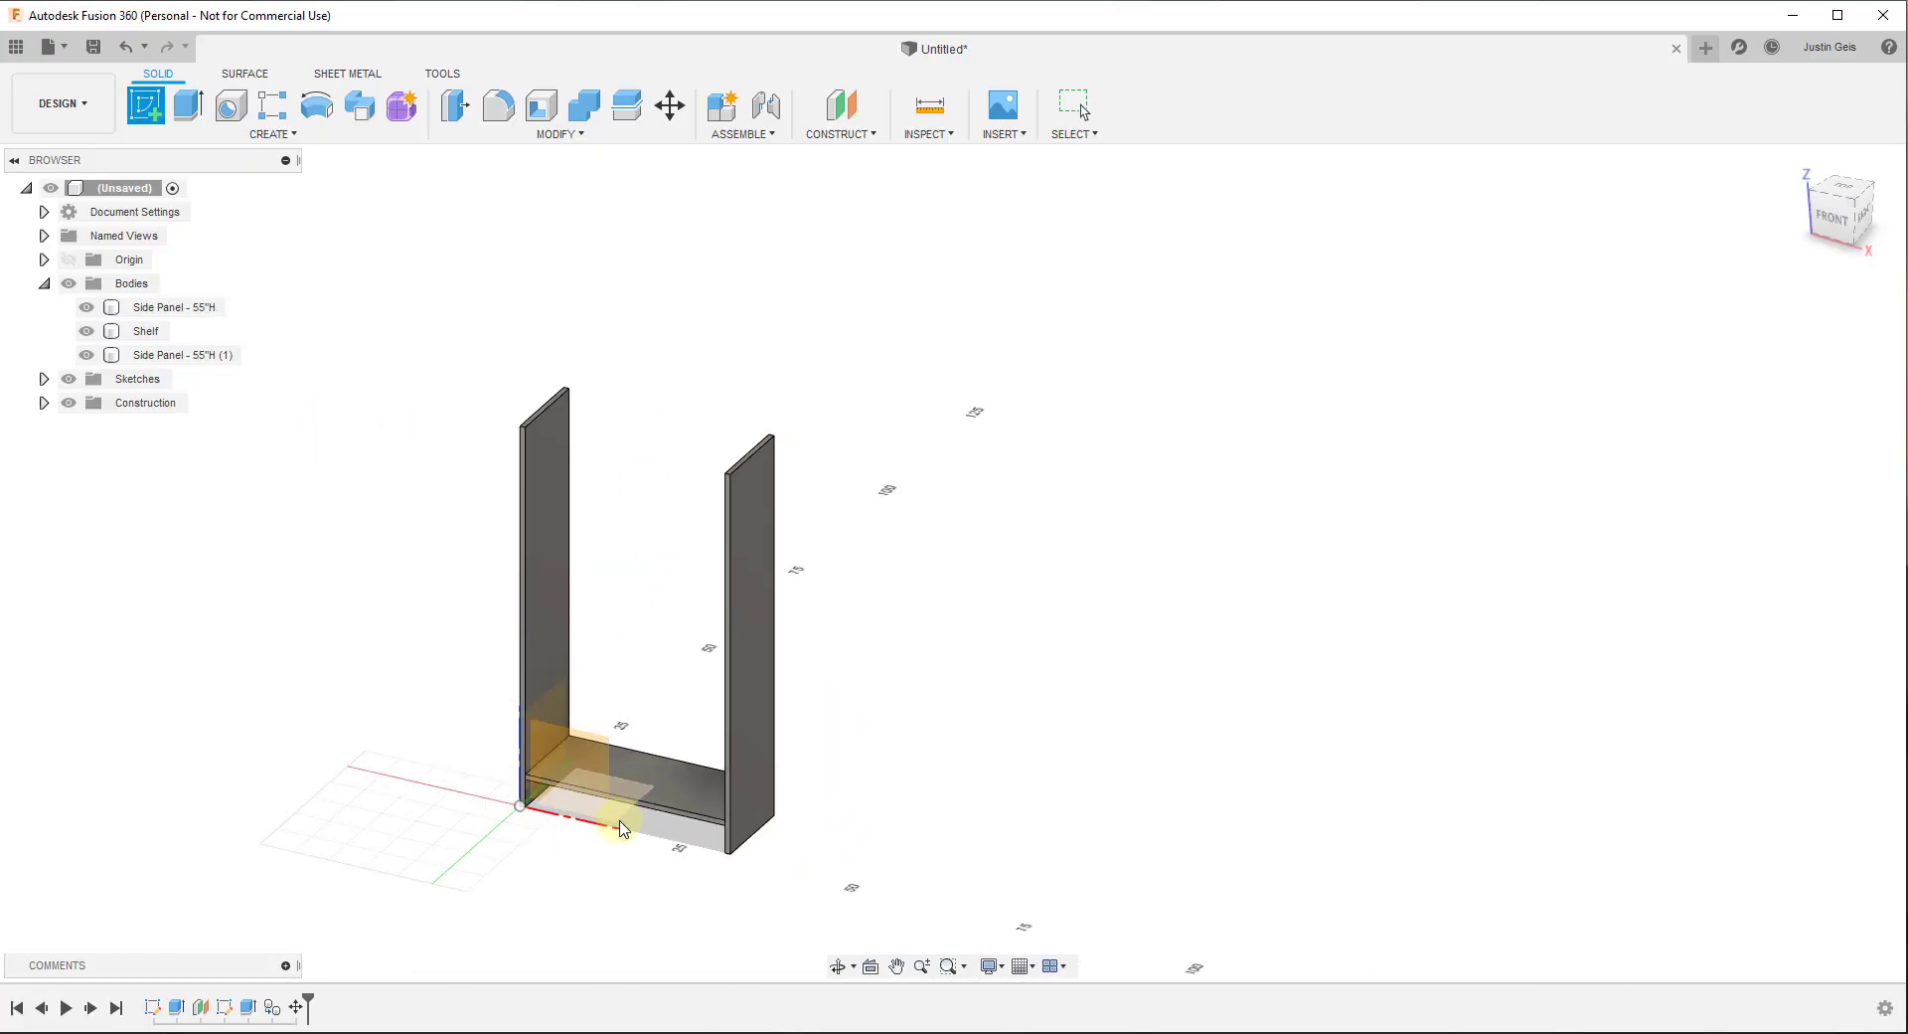
pyautogui.scroll(3, 568, 413)
pyautogui.scroll(3, 497, 485)
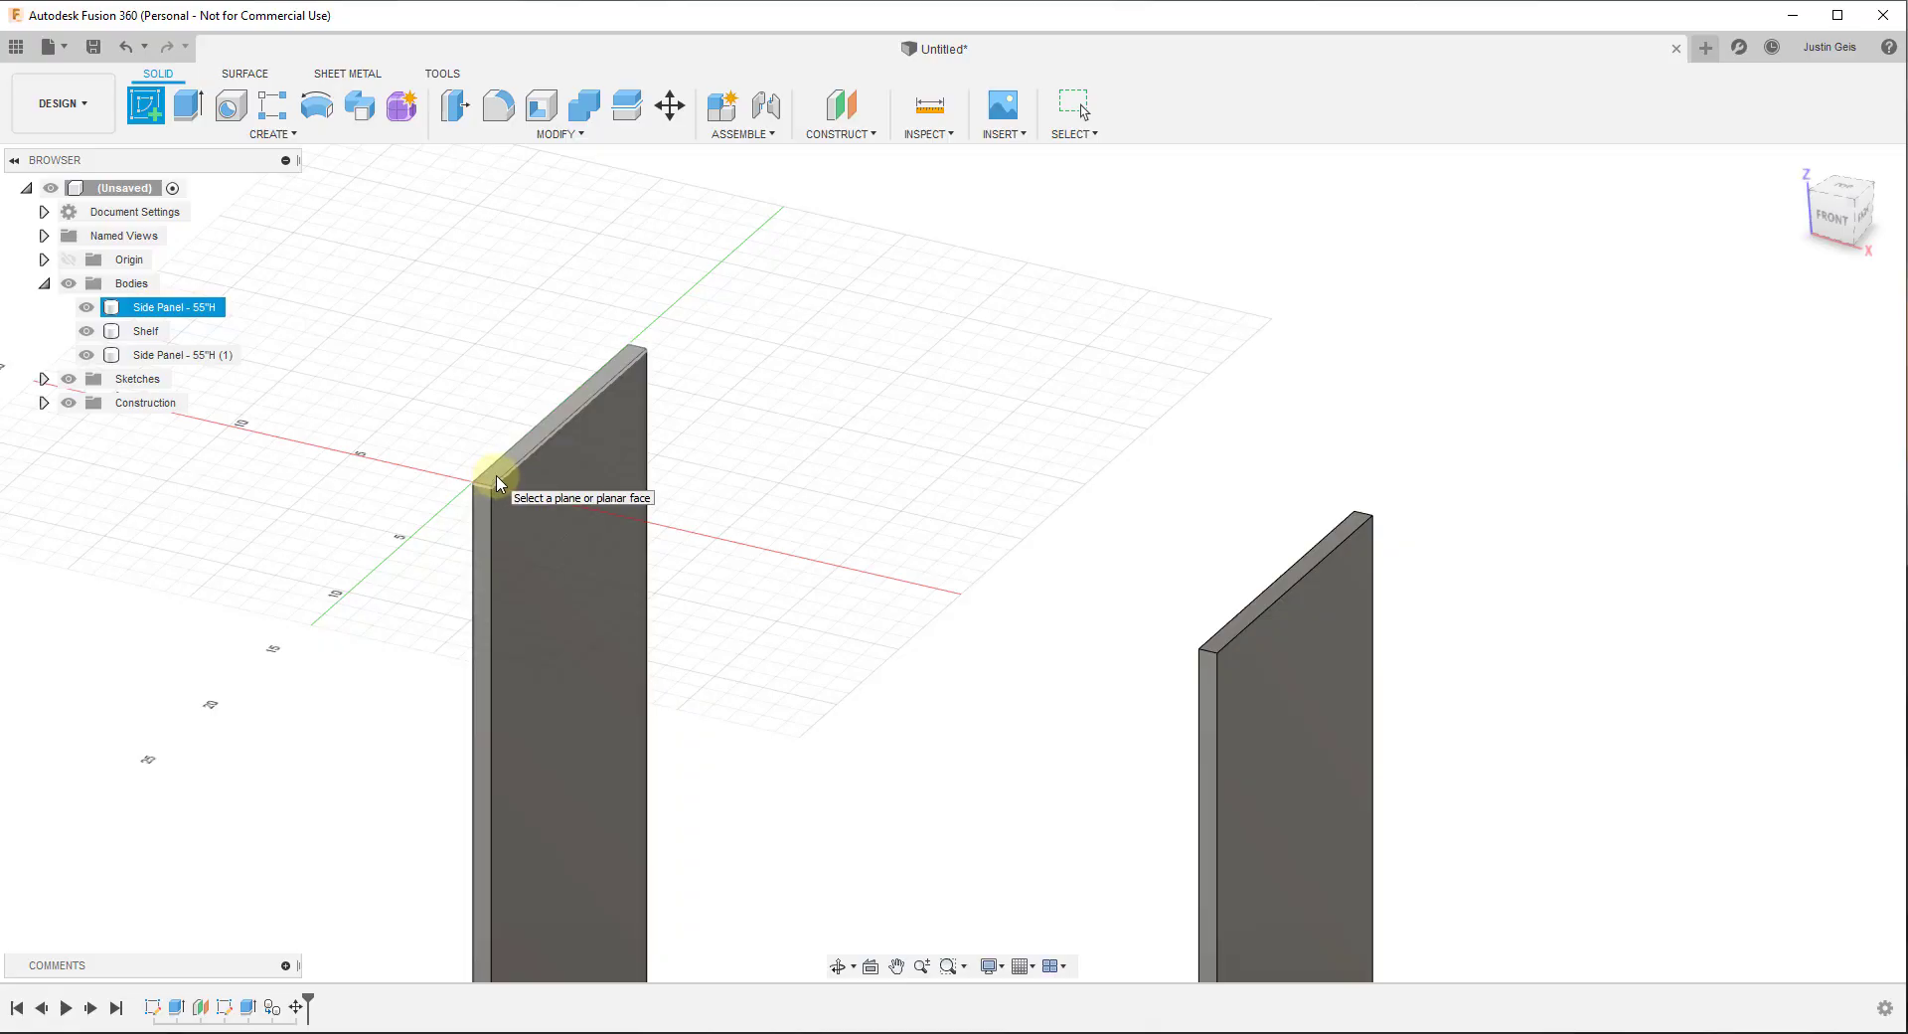
pyautogui.click(496, 484)
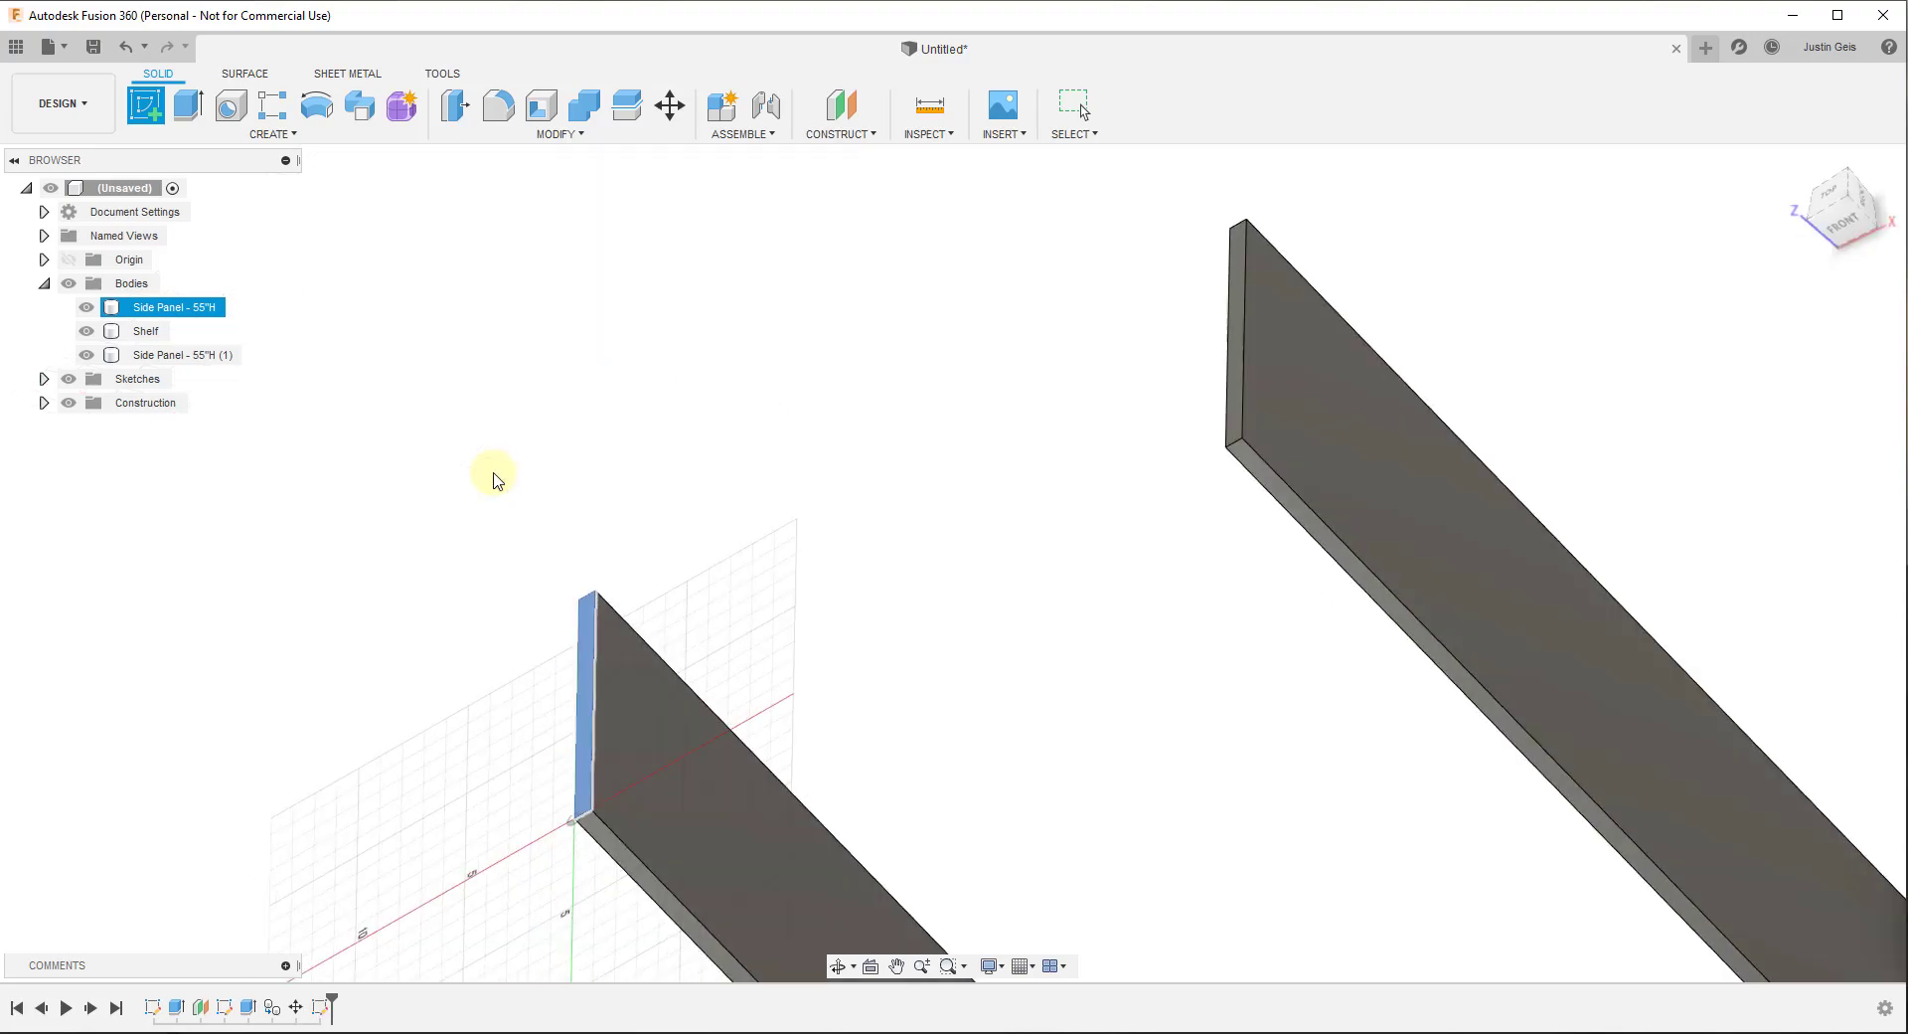
pyautogui.scroll(-3, 434, 478)
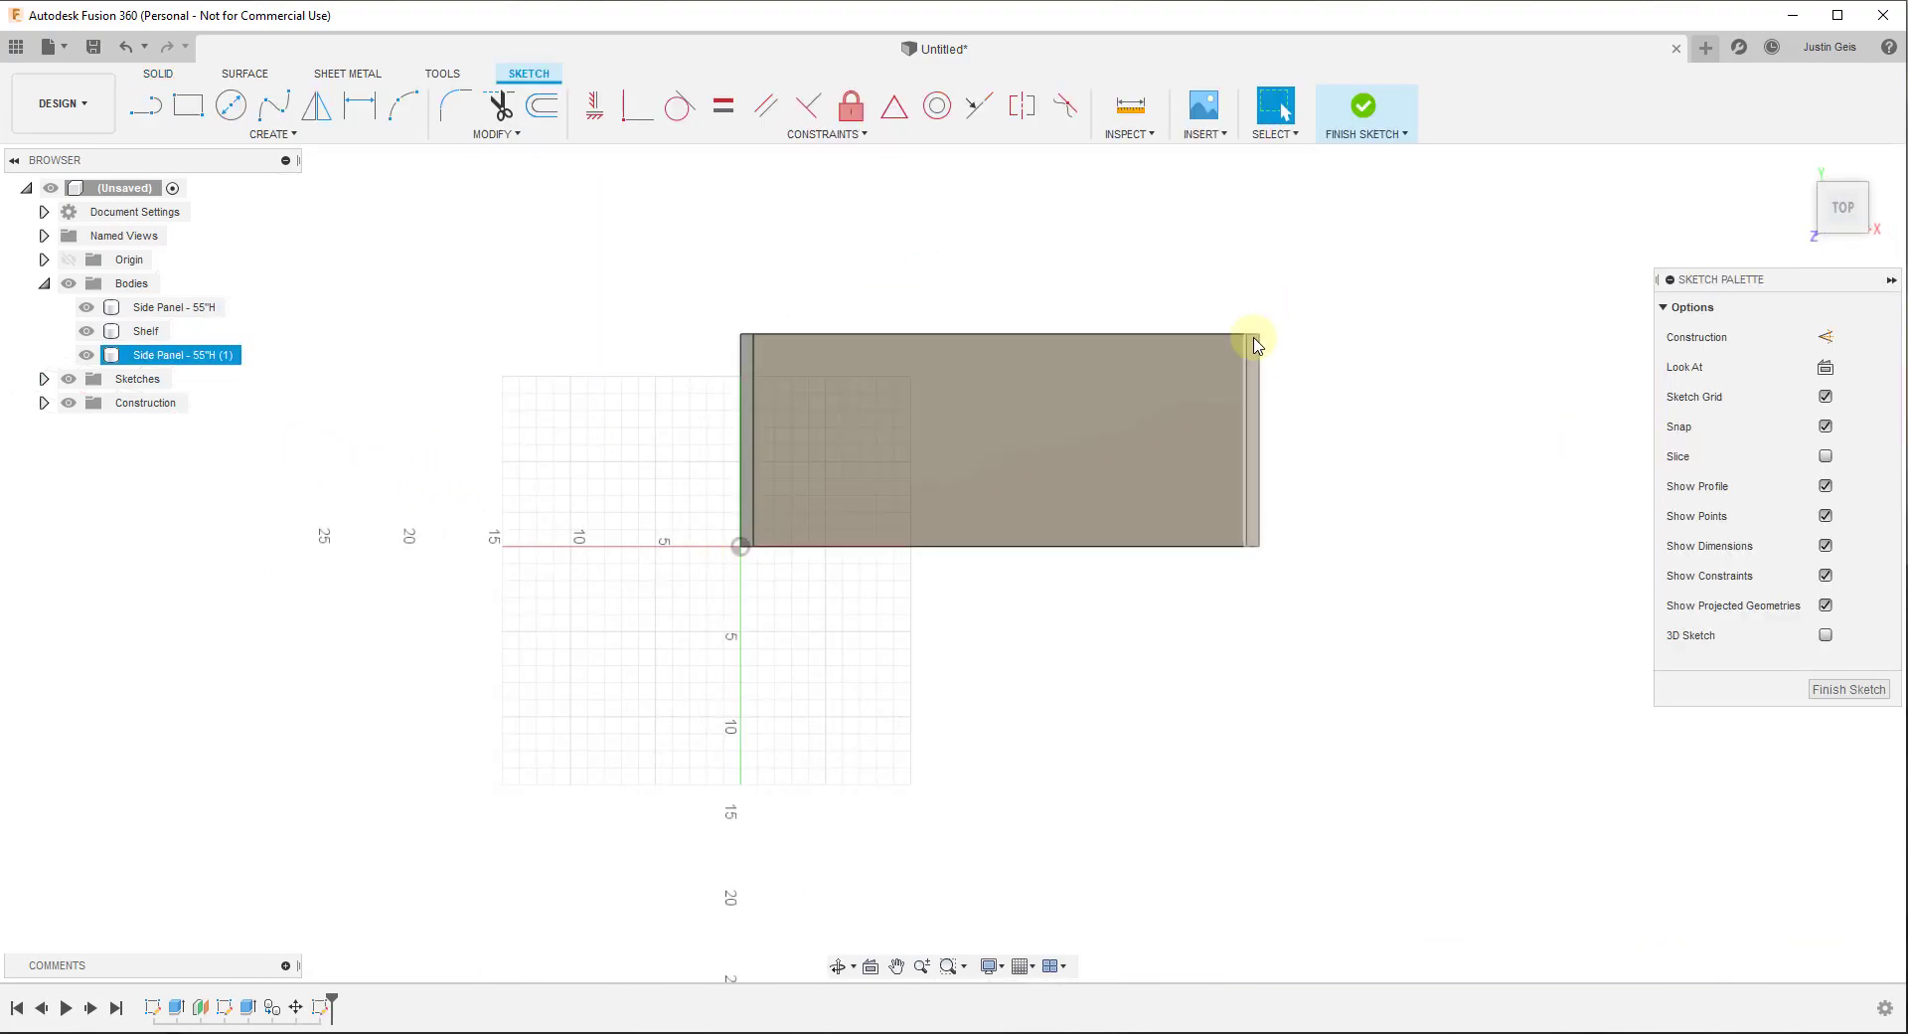
# Sketch a two-point rectangle from the origin to the copied panel's far outer corner, covering both side panels, and finish the sketch
pyautogui.click(193, 117)
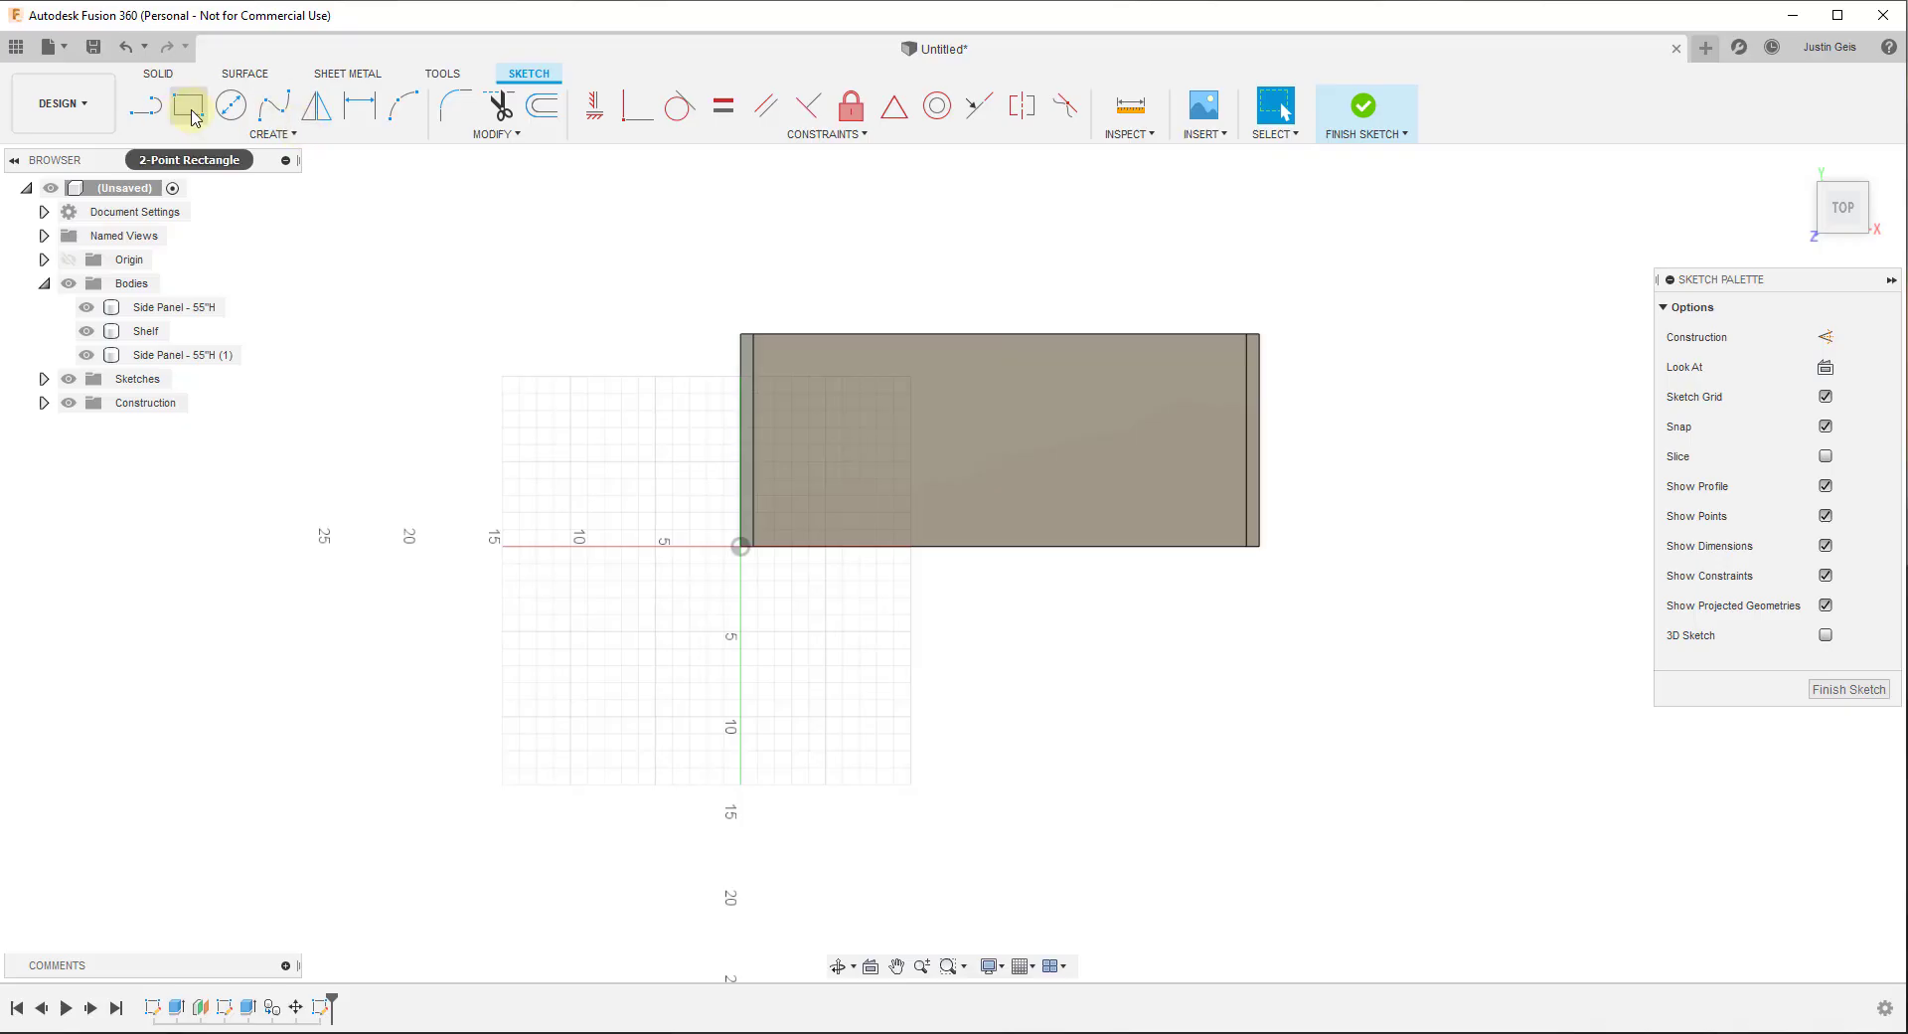
pyautogui.press('r')
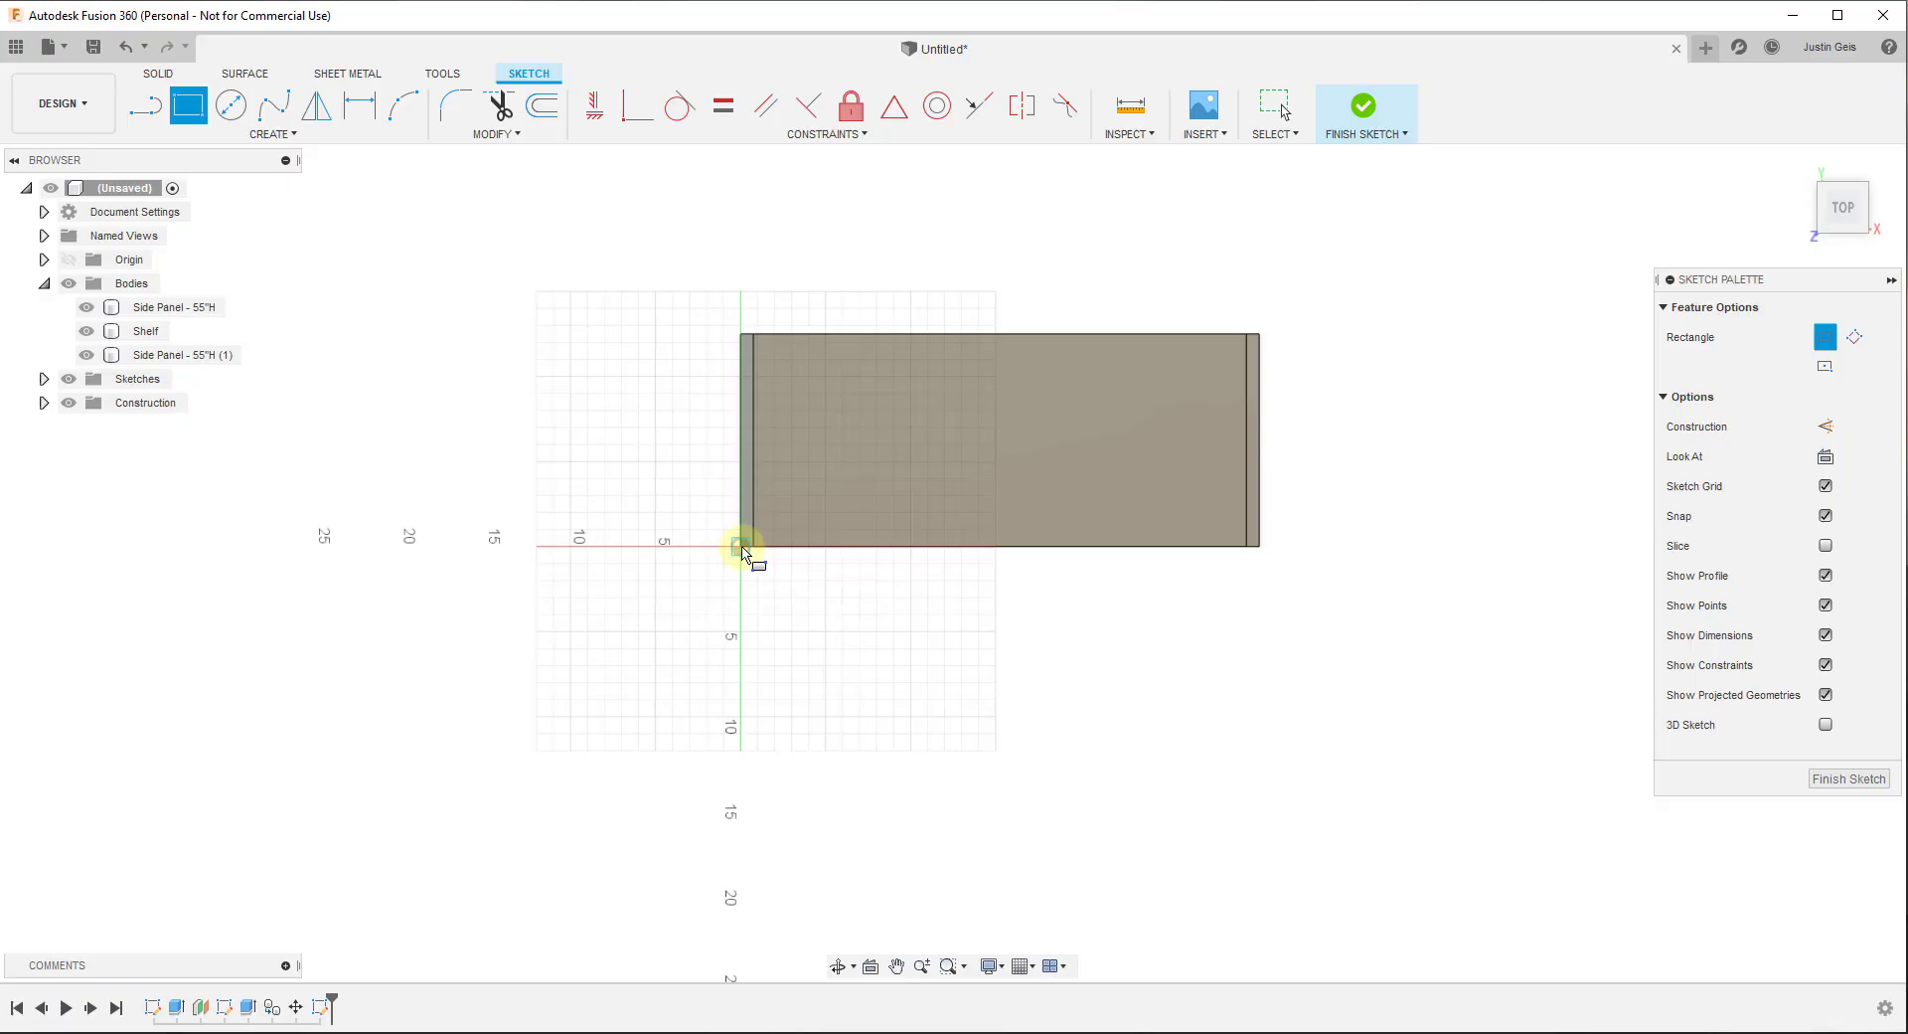
pyautogui.click(740, 547)
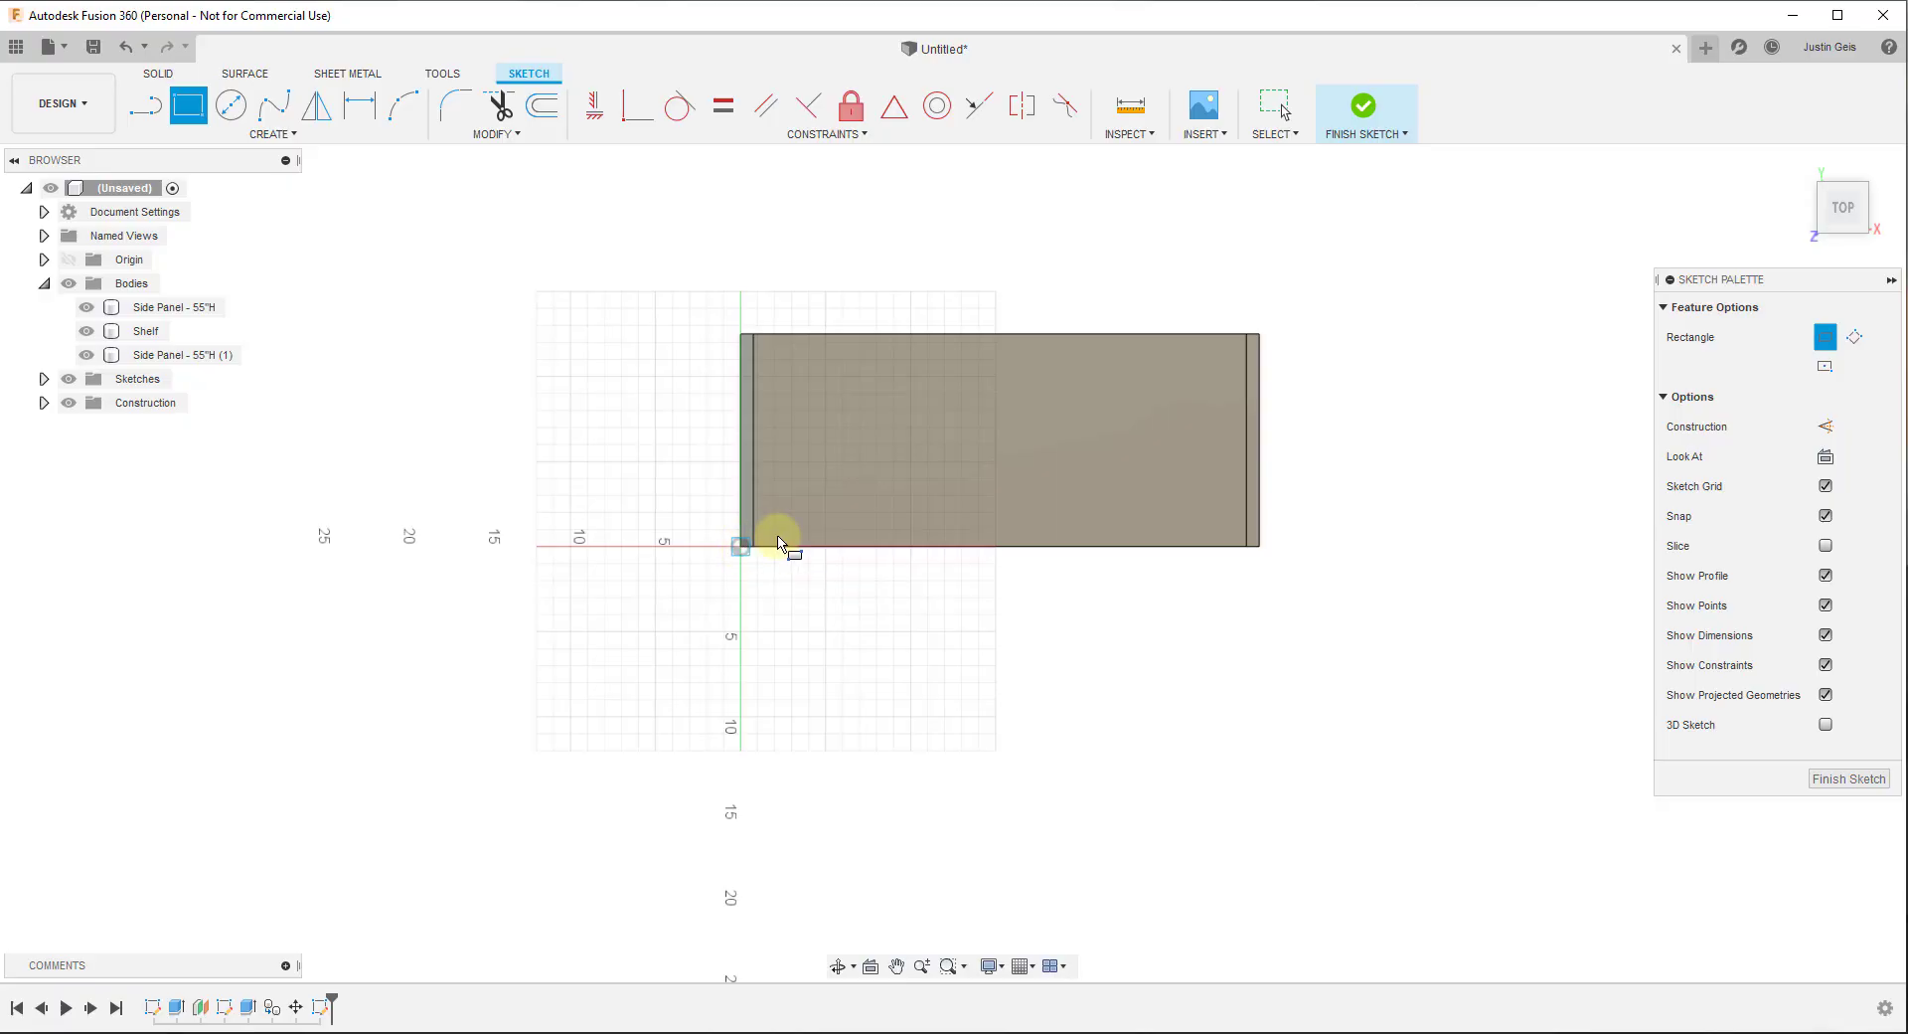
pyautogui.click(1260, 335)
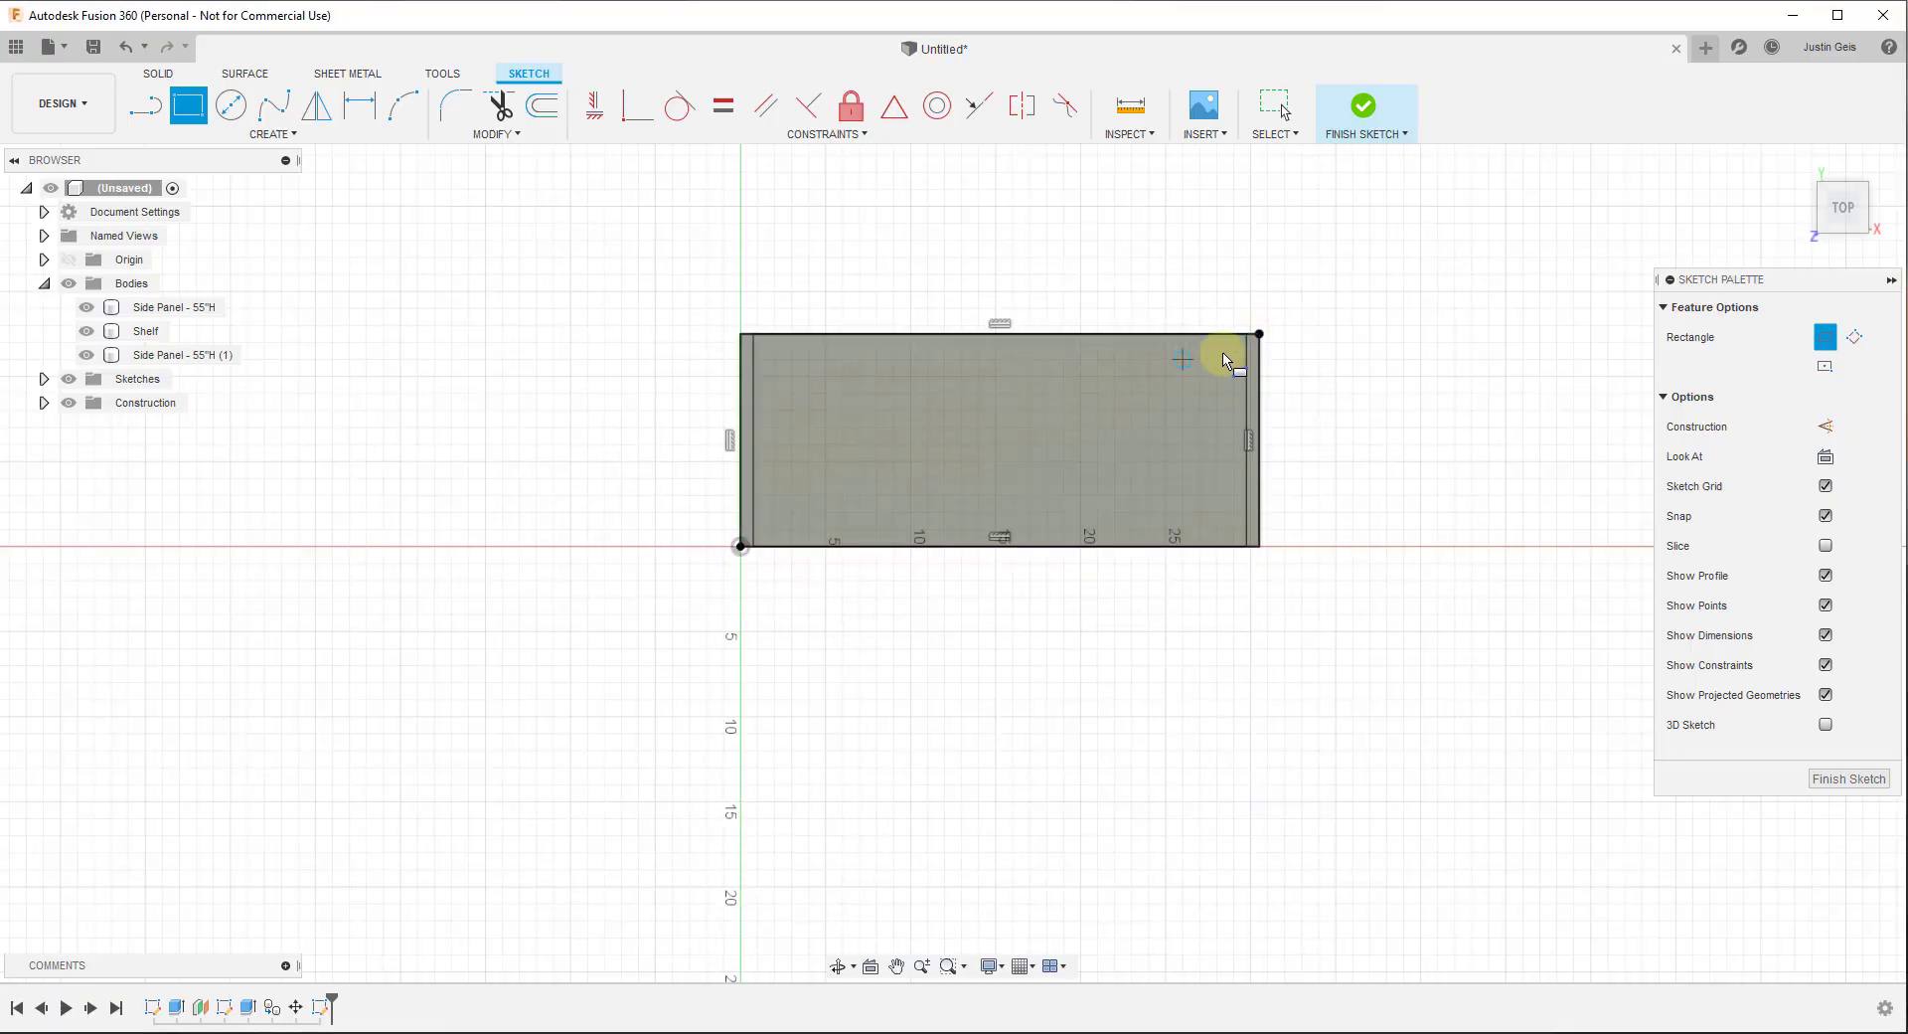
pyautogui.click(1359, 128)
pyautogui.moveTo(1248, 635)
pyautogui.keyDown('shift'); pyautogui.mouseDown(button='middle')
pyautogui.moveTo(1210, 571)
pyautogui.moveTo(1043, 724)
pyautogui.mouseUp(button='middle'); pyautogui.keyUp('shift')
pyautogui.scroll(-3, 1065, 384)
pyautogui.scroll(4, 1116, 468)
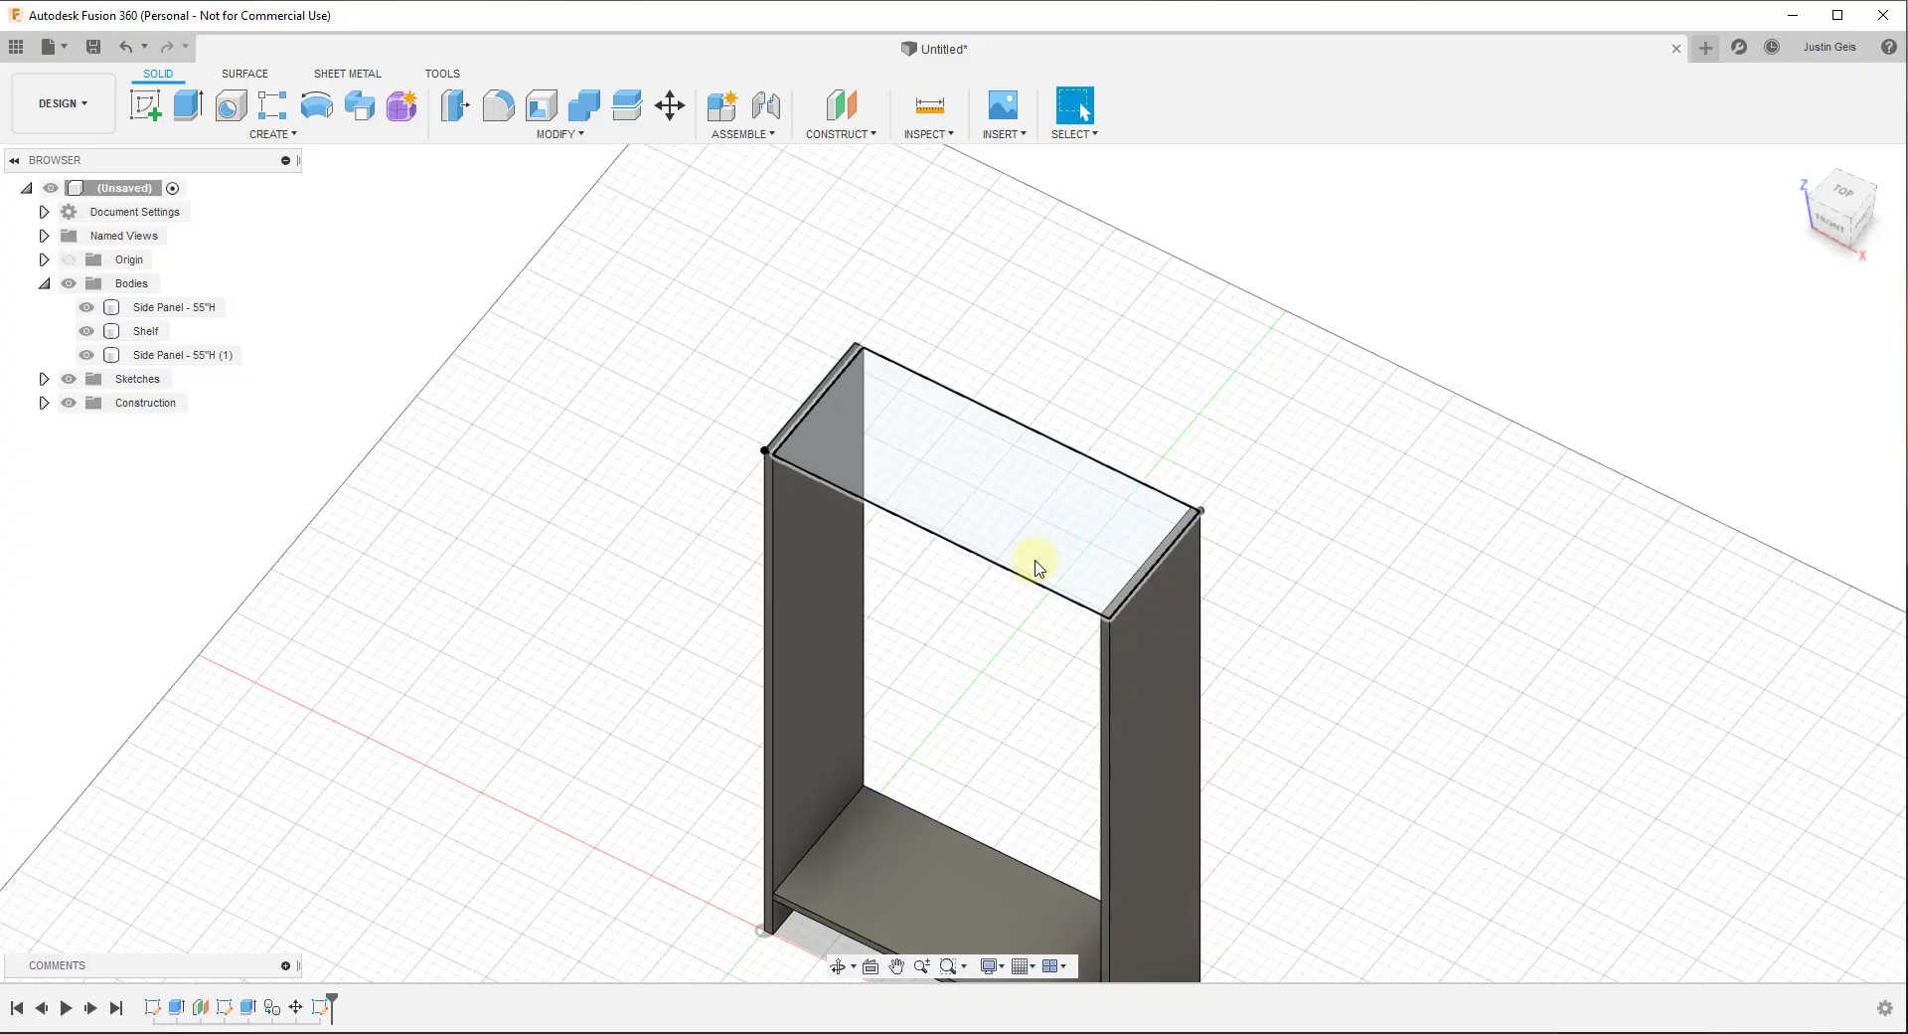
pyautogui.click(188, 102)
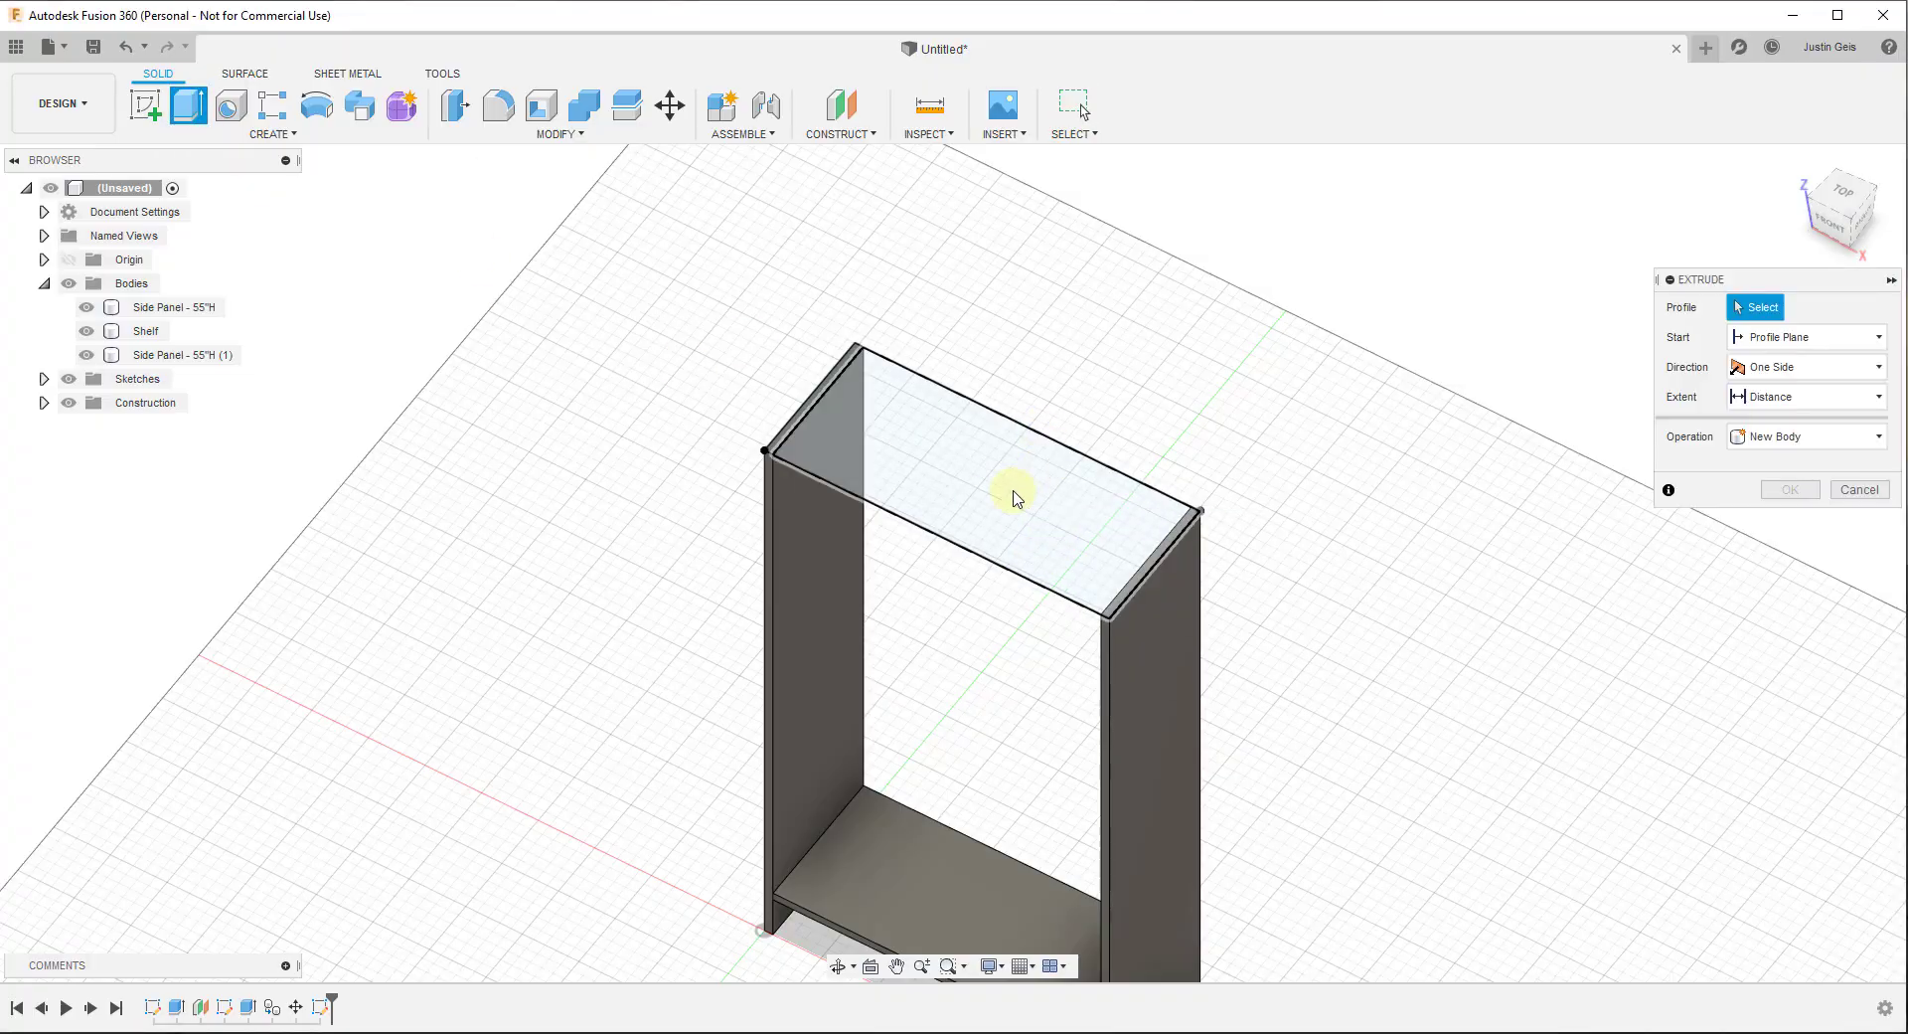
pyautogui.press('Escape')
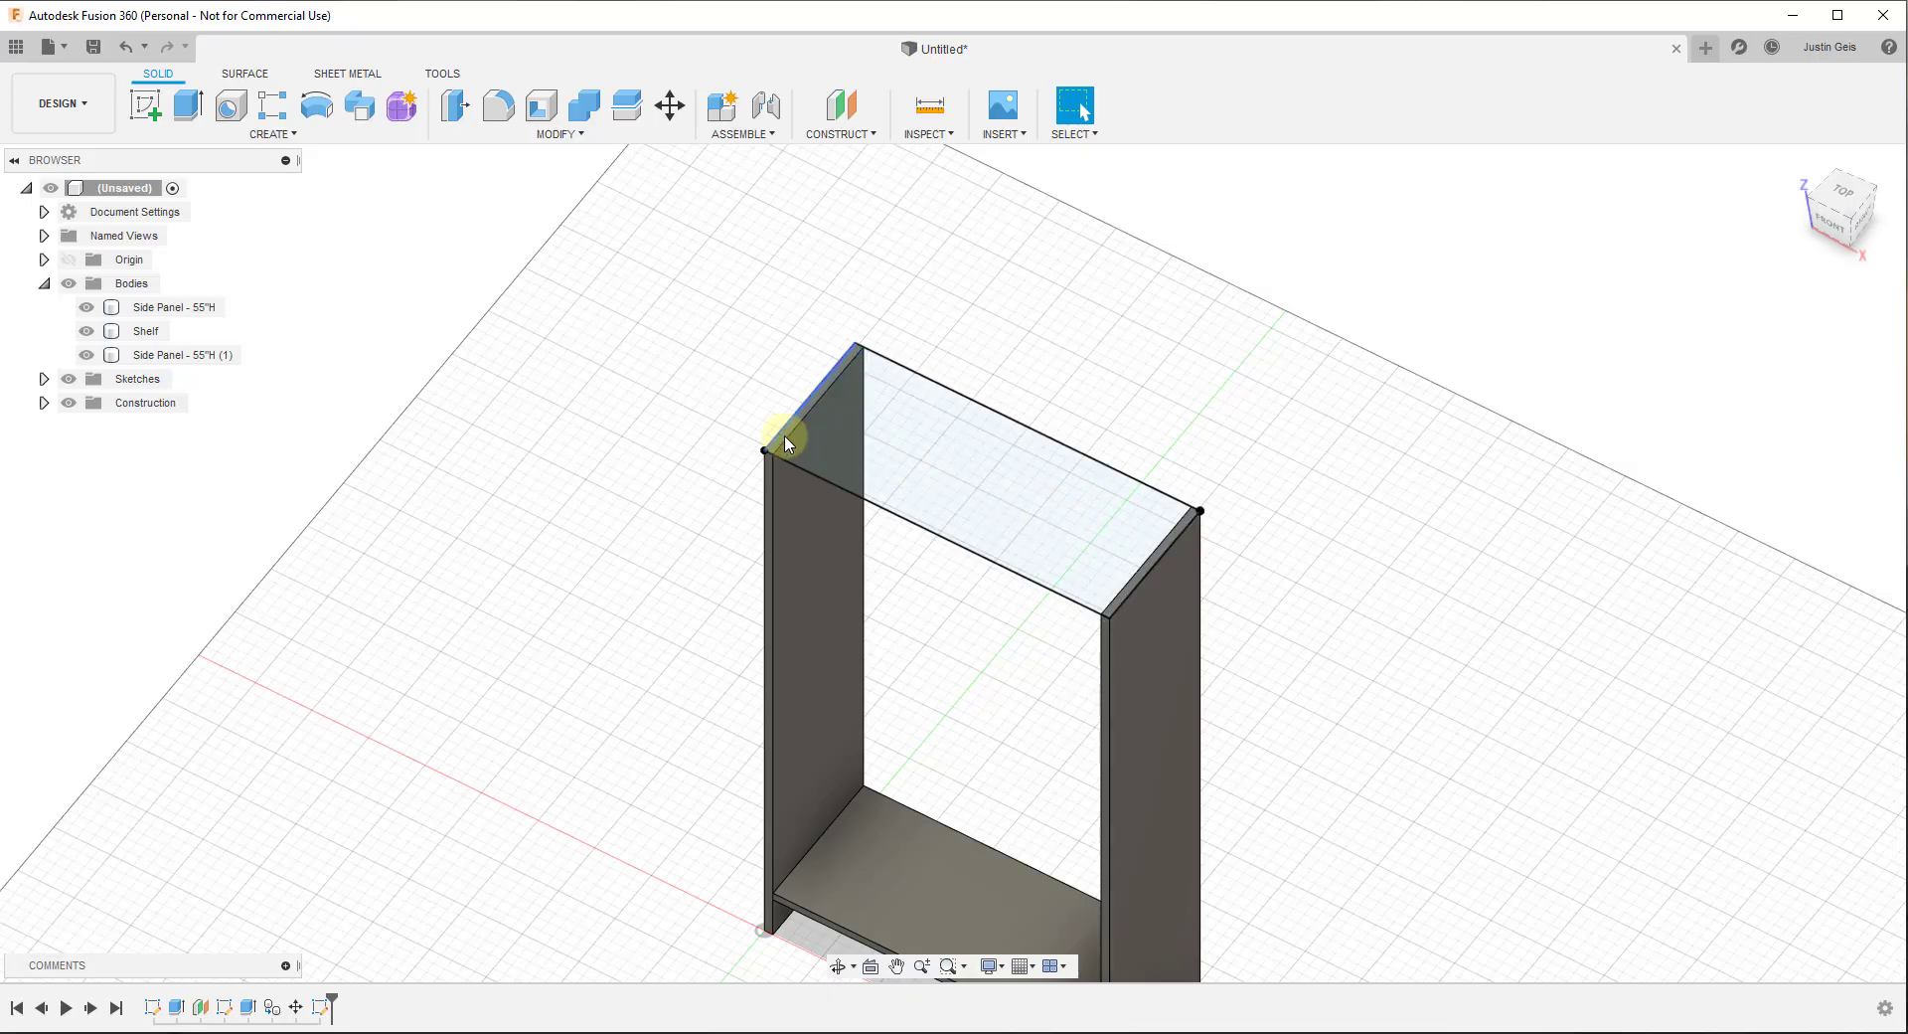
# Extrude the sketch profiles covering both side panels' upper ends and the gap between them upward by about 1.02 in
pyautogui.scroll(5, 784, 437)
pyautogui.scroll(2, 785, 452)
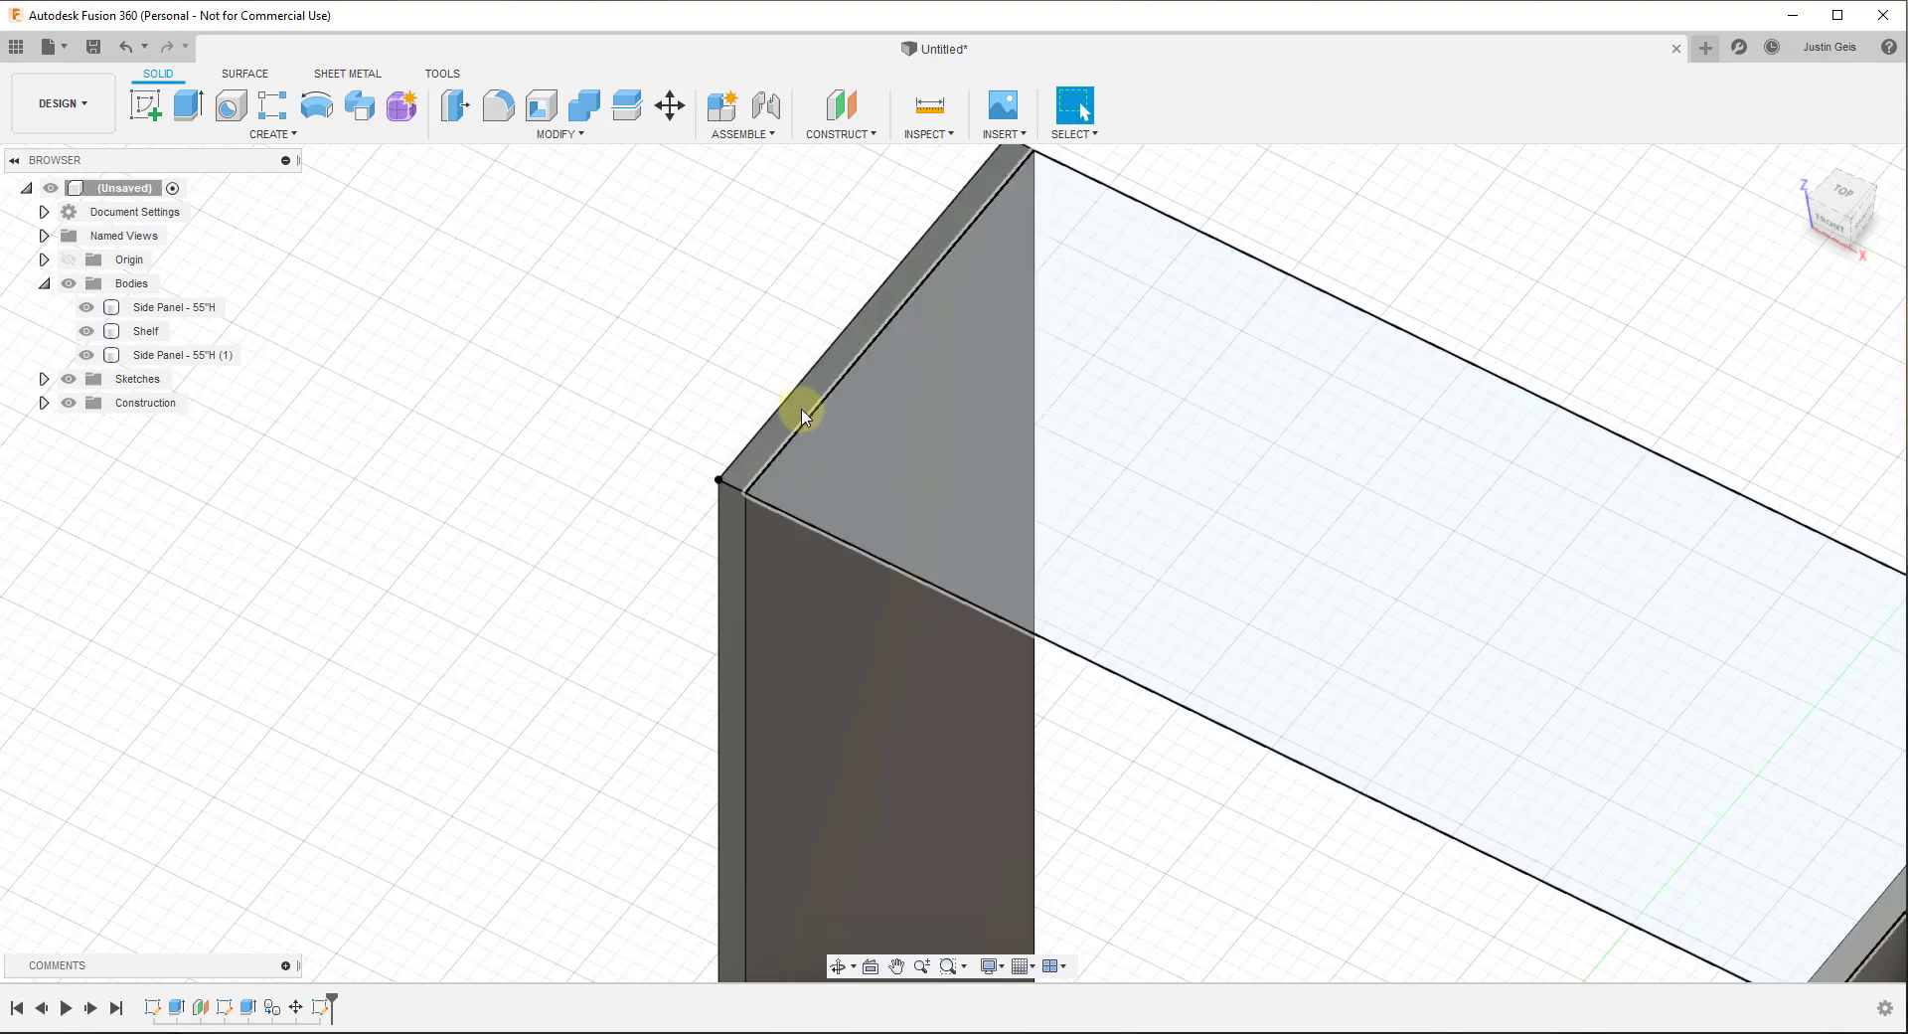
pyautogui.scroll(-5, 785, 415)
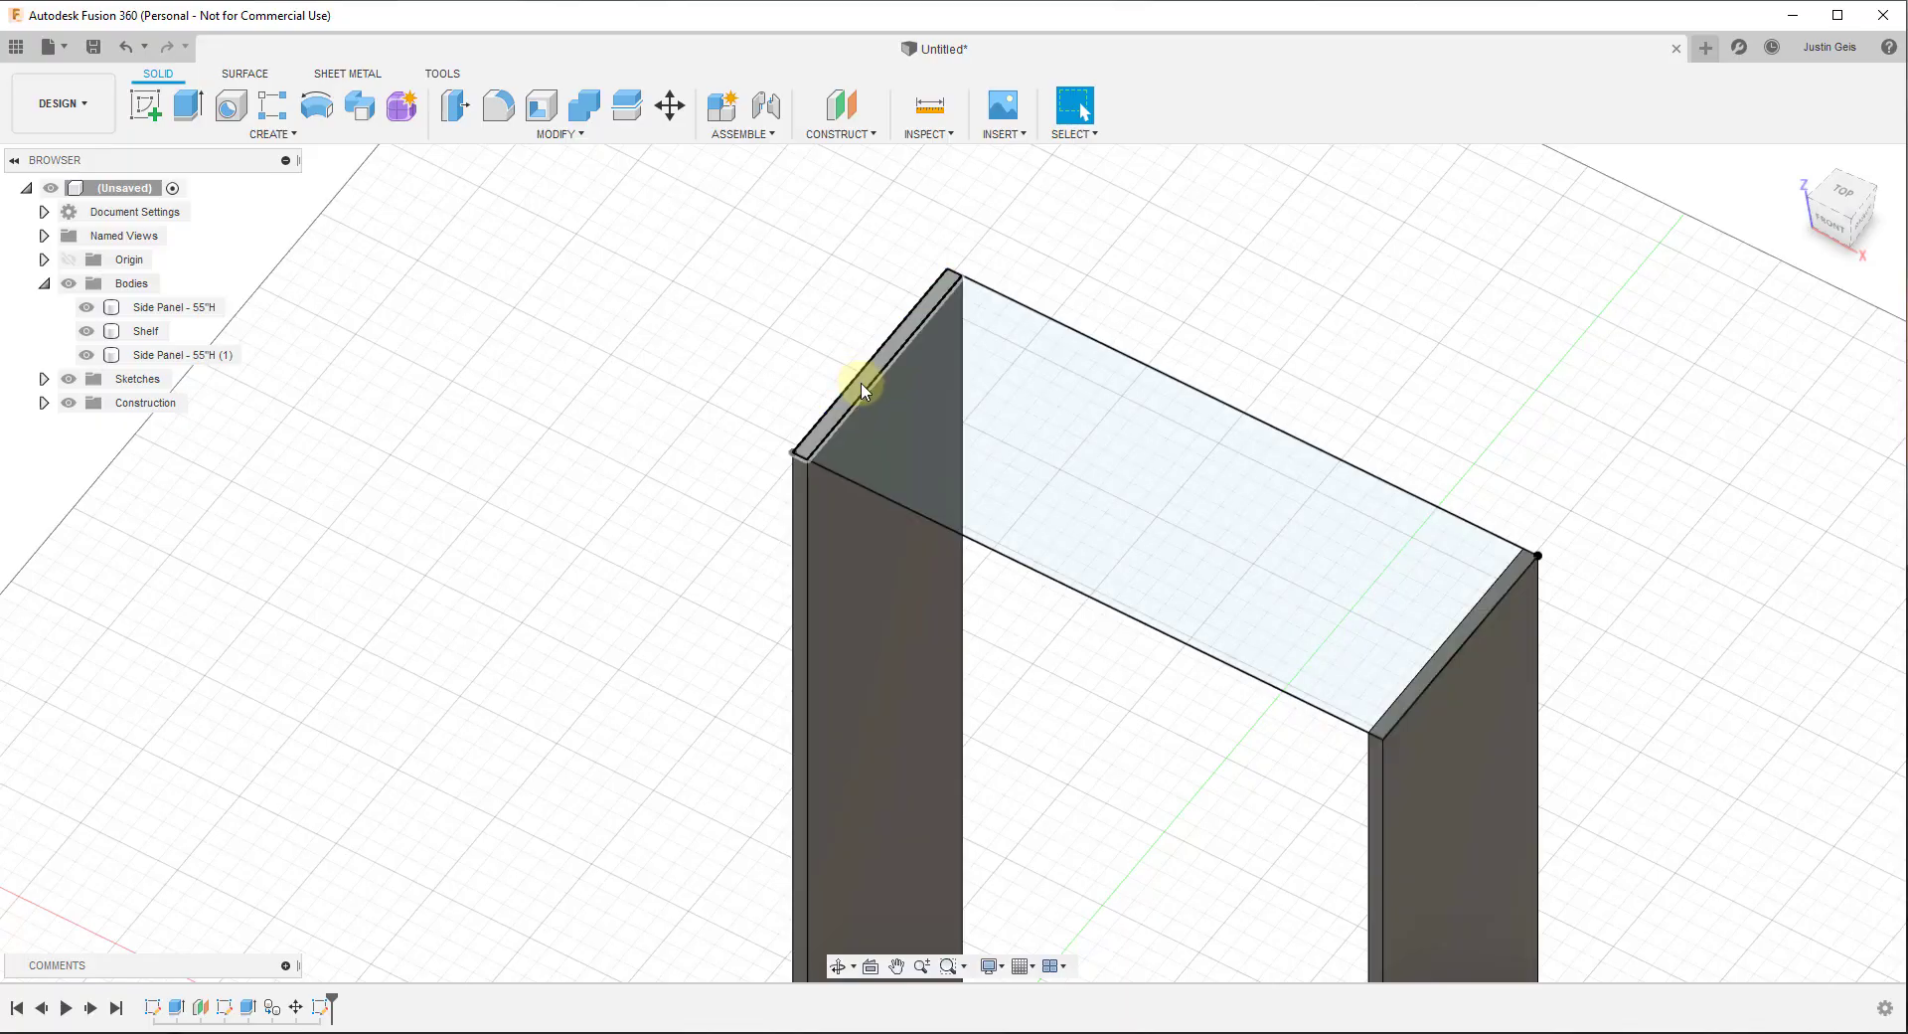
pyautogui.click(1004, 468)
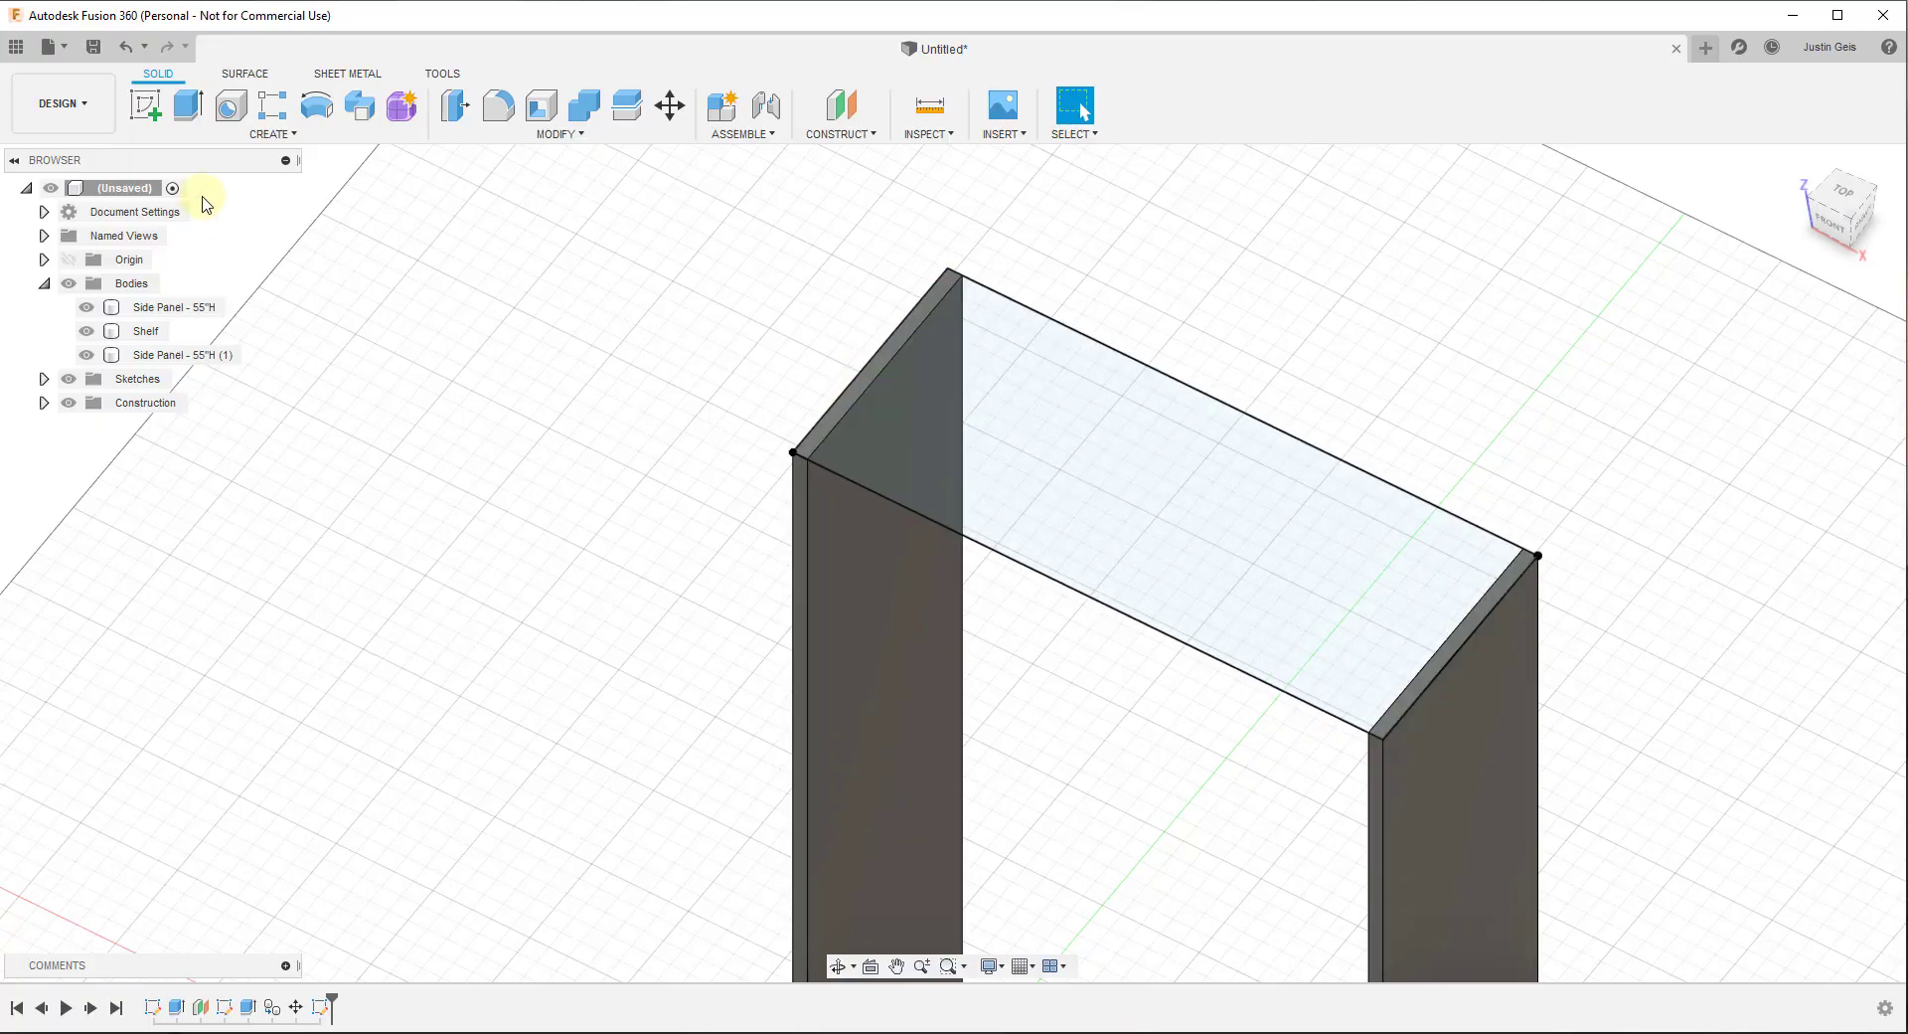
pyautogui.click(188, 111)
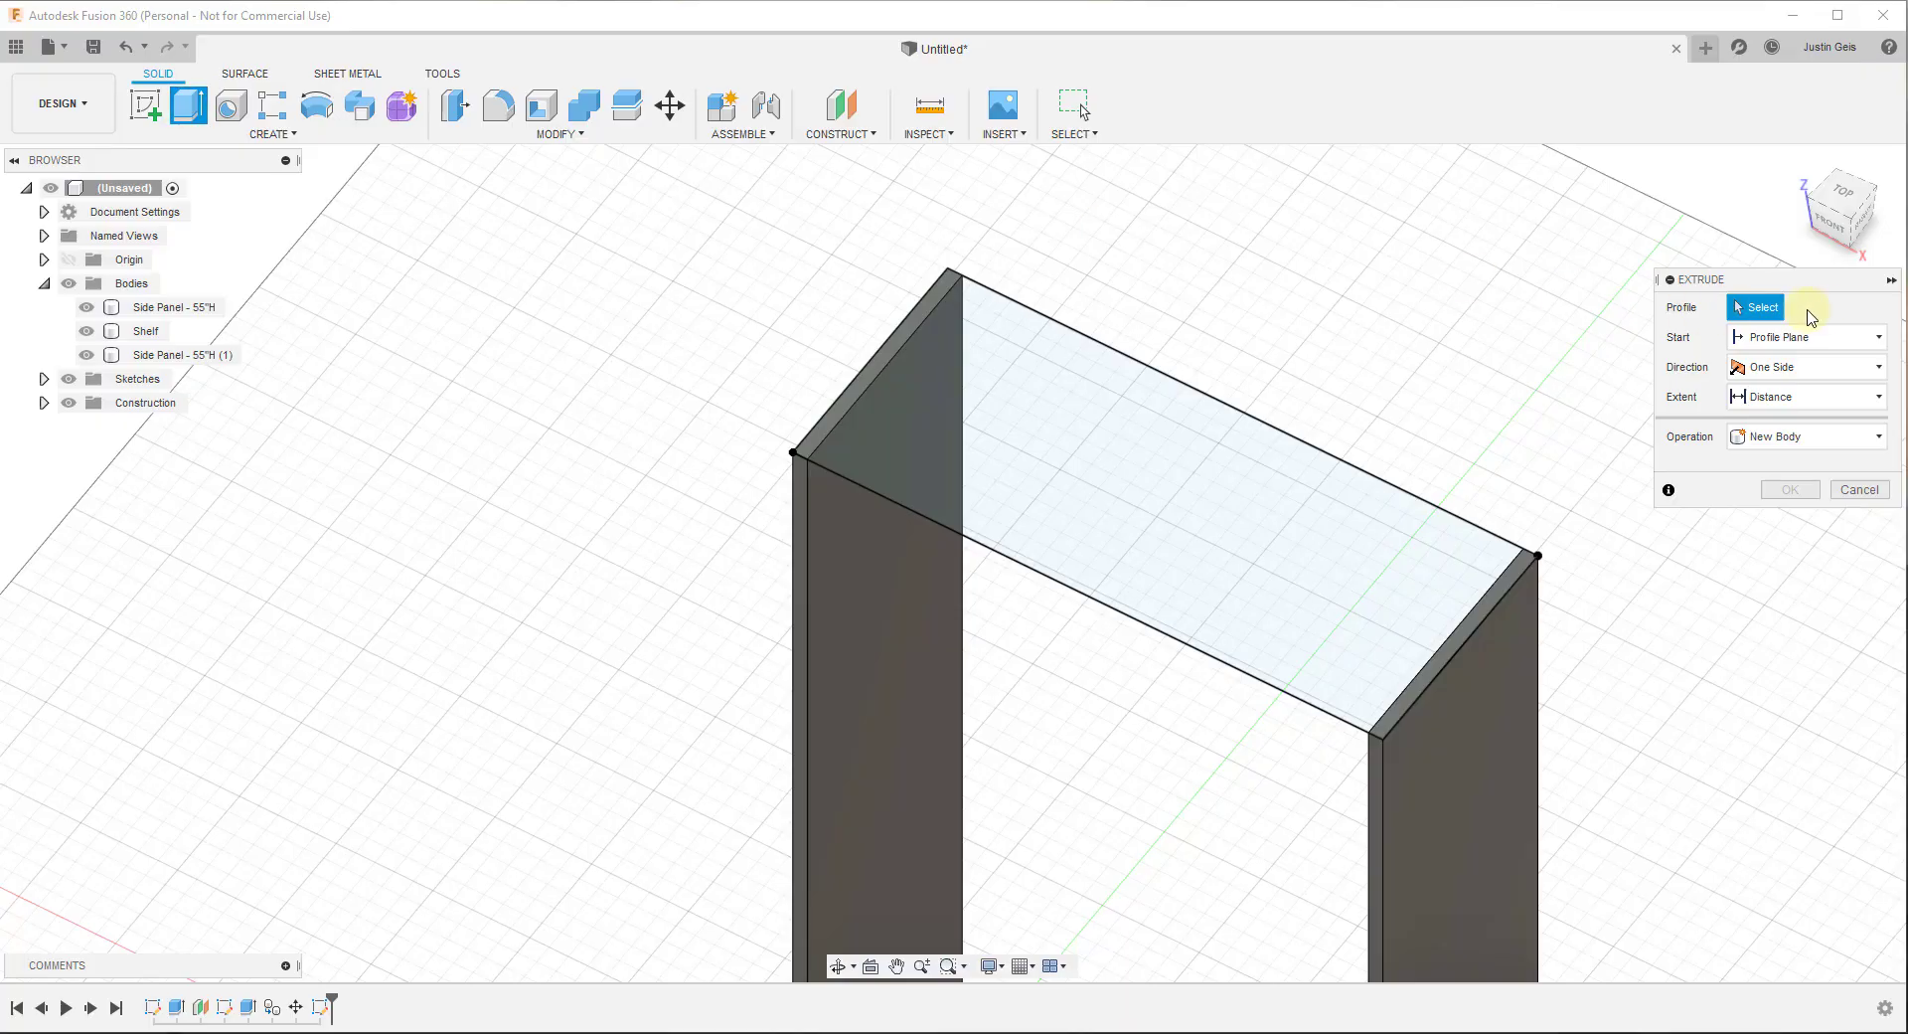
pyautogui.scroll(3, 899, 360)
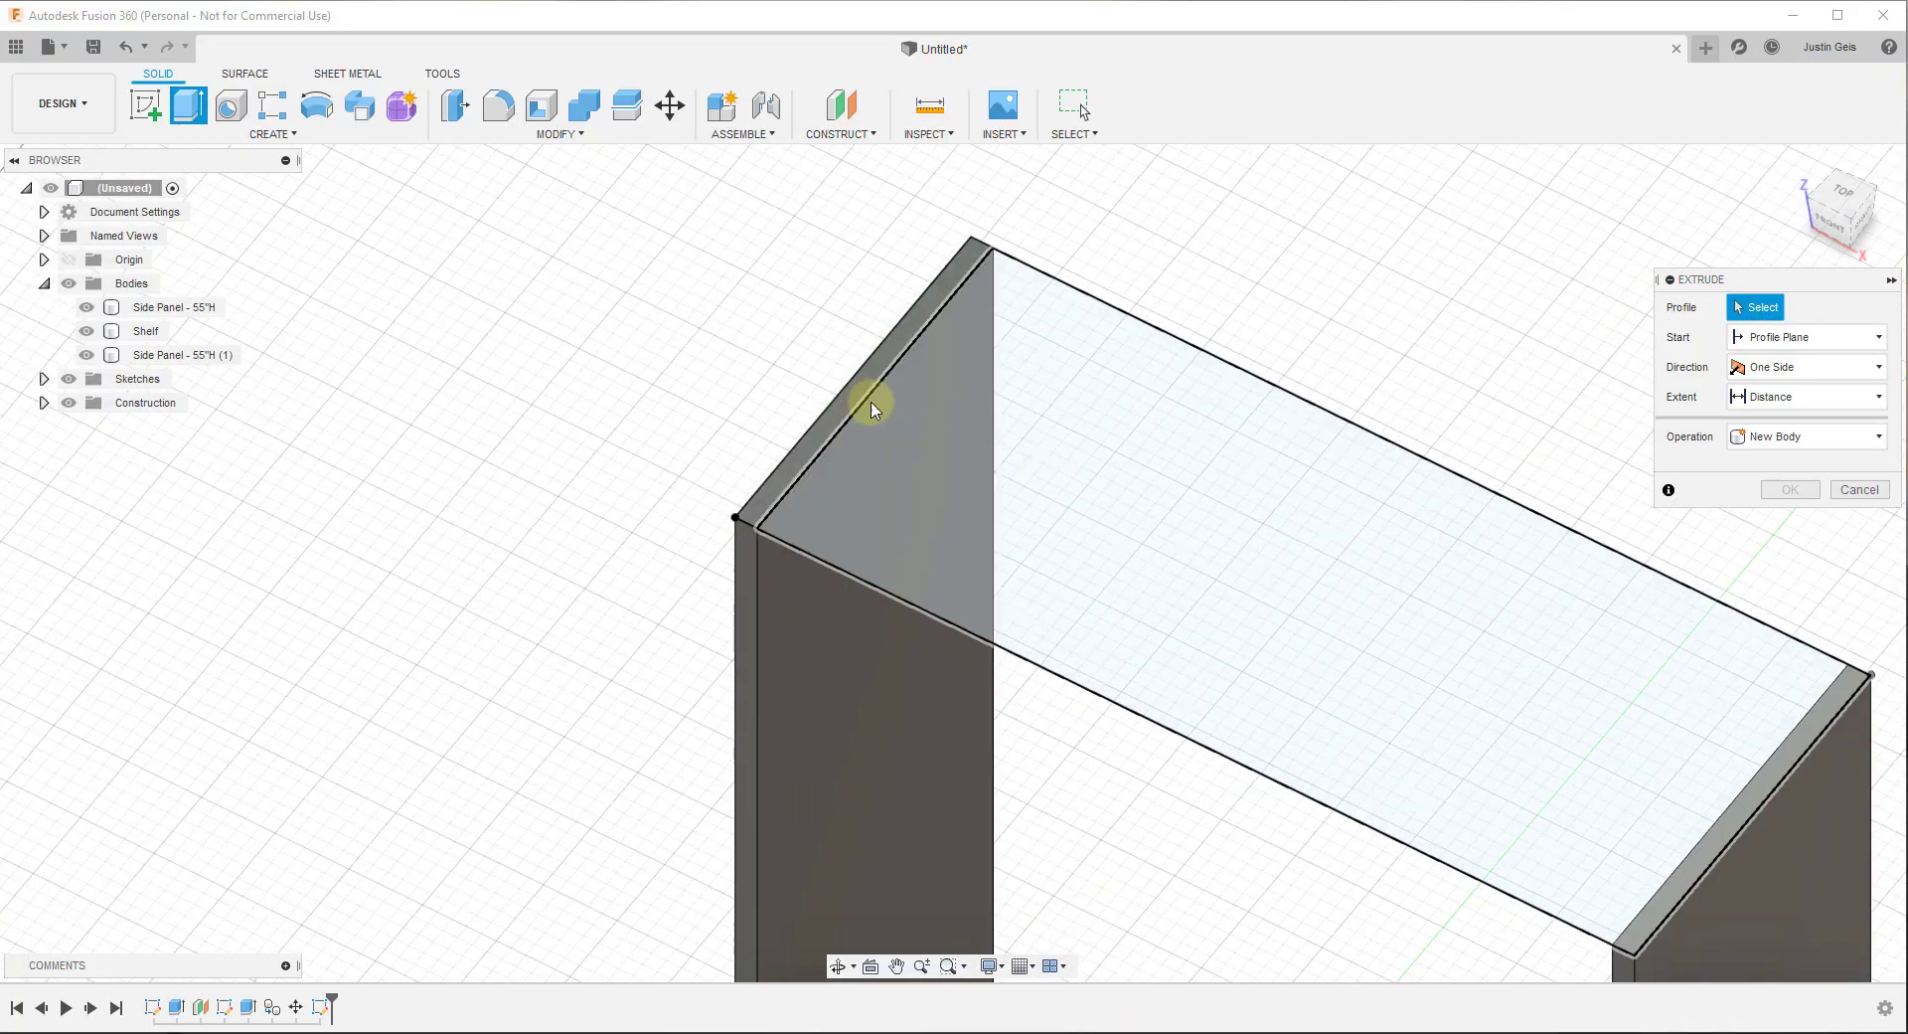
pyautogui.click(849, 395)
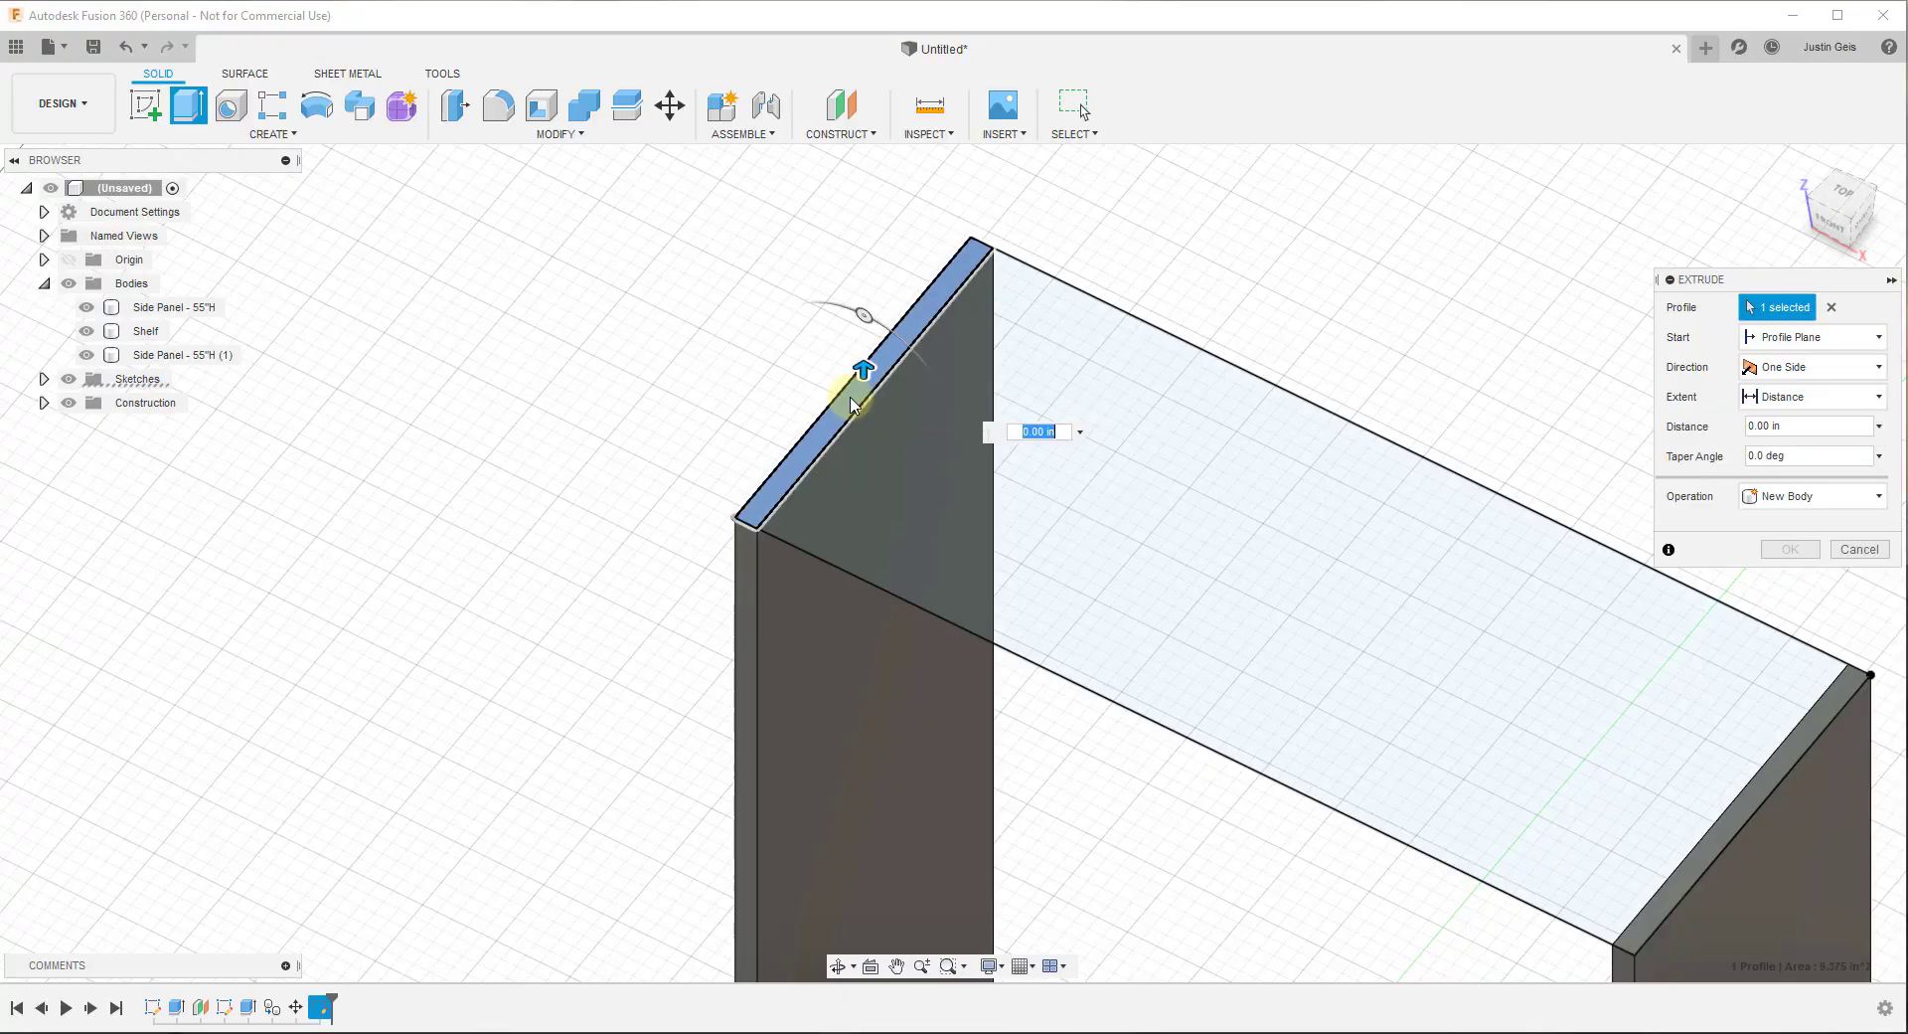
pyautogui.click(1034, 549)
pyautogui.scroll(-2, 1044, 545)
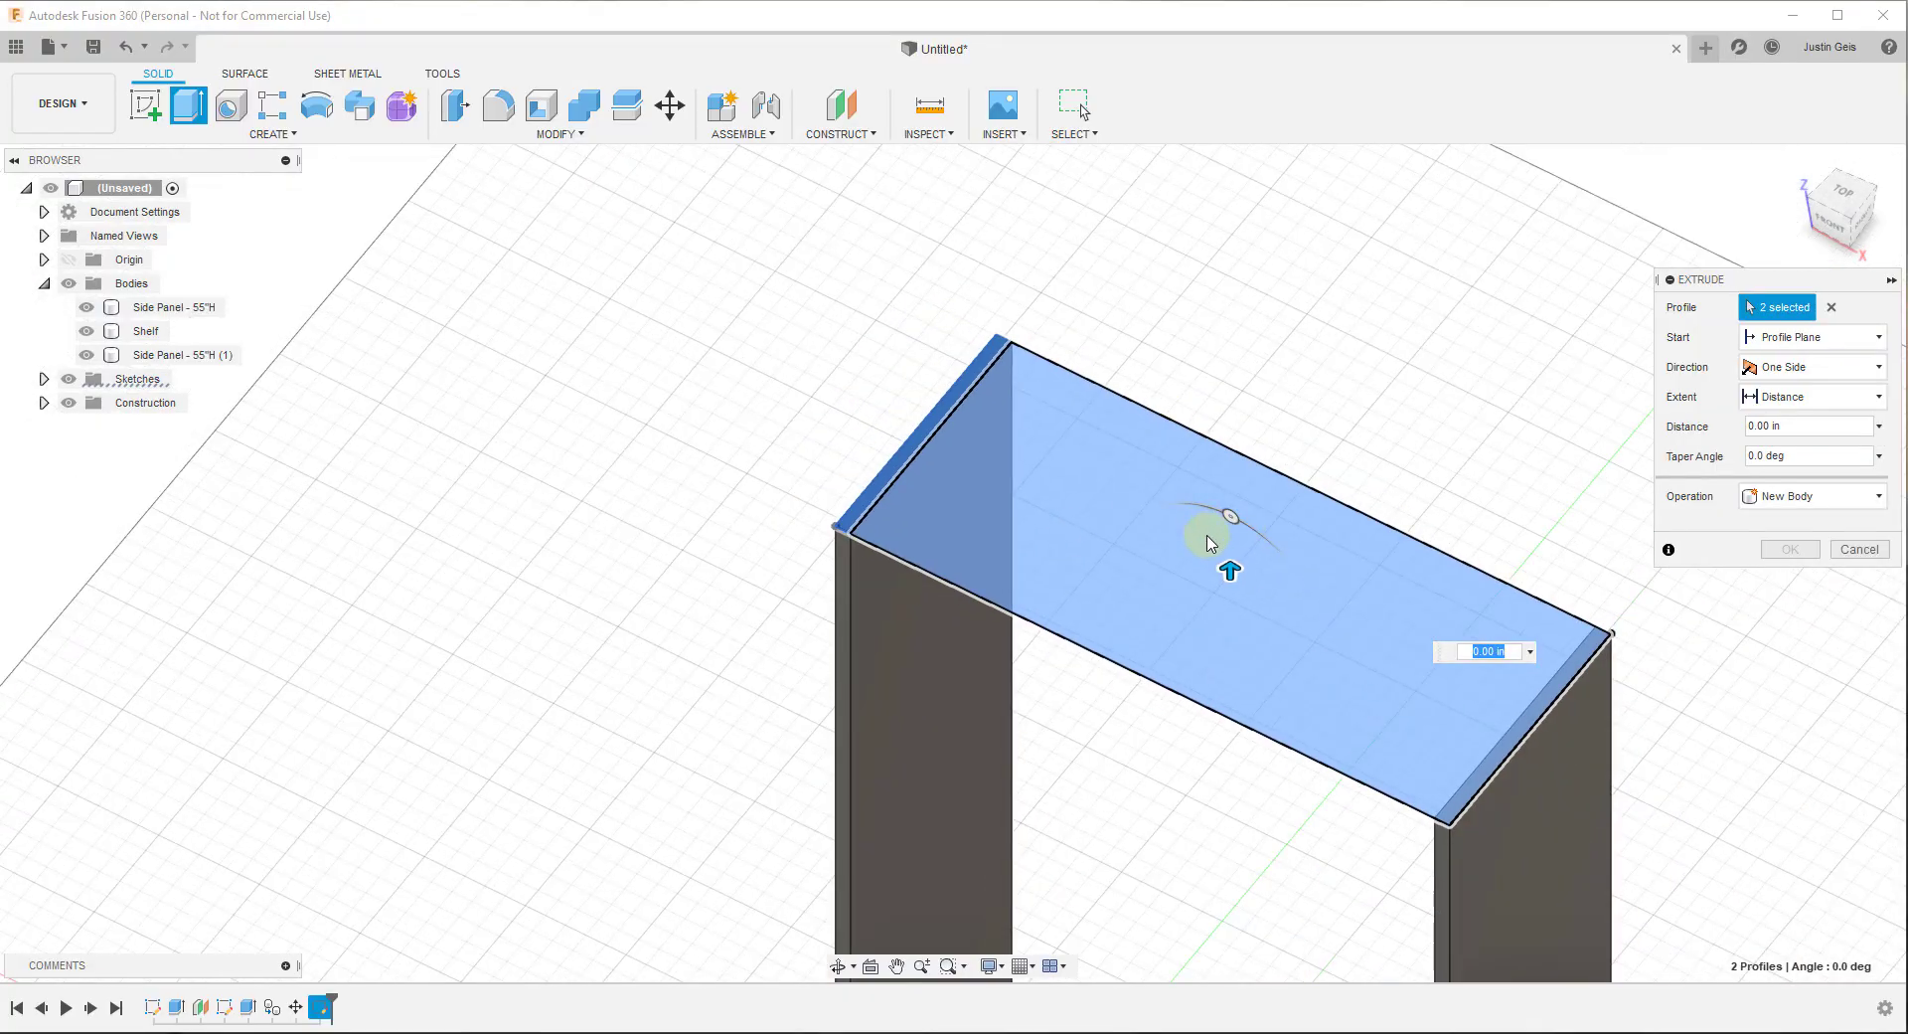
pyautogui.moveTo(1229, 569); pyautogui.dragTo(1230, 554)
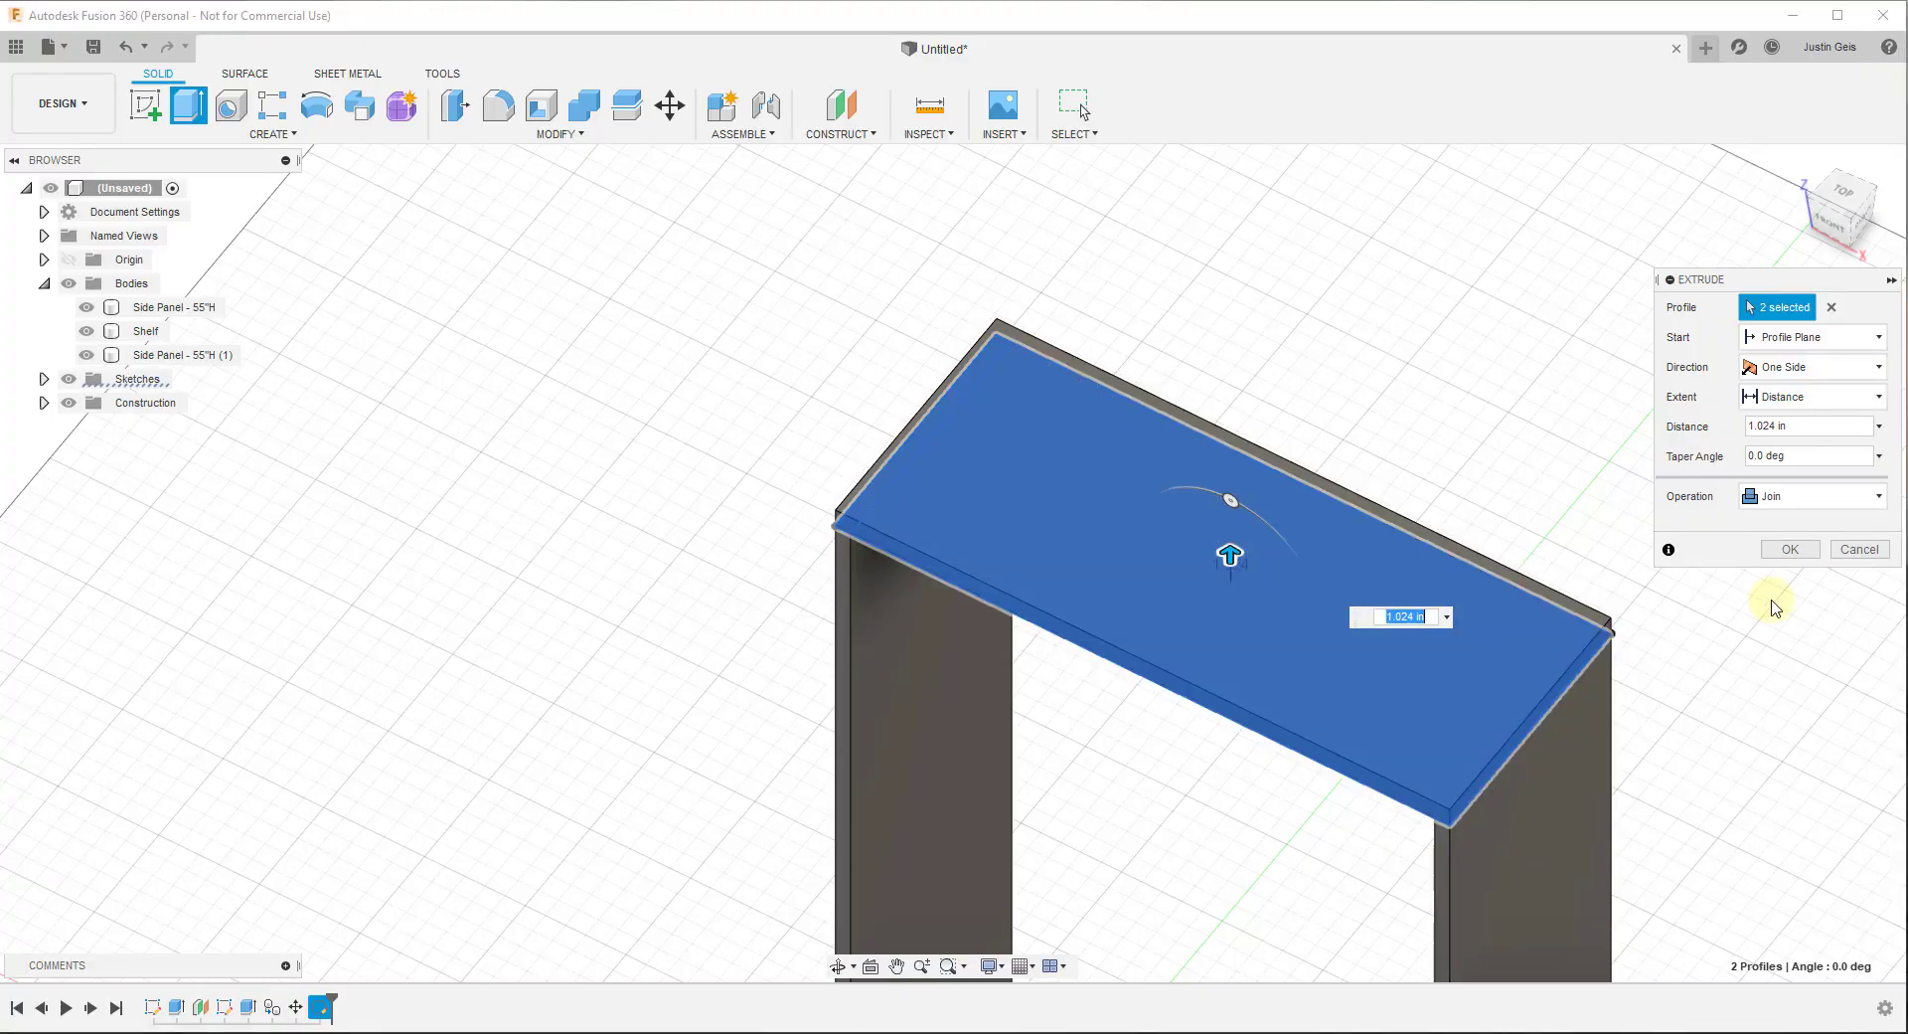
# Make the top panel extrusion a new body, set its distance to 0.75 in and complete it
pyautogui.click(1779, 501)
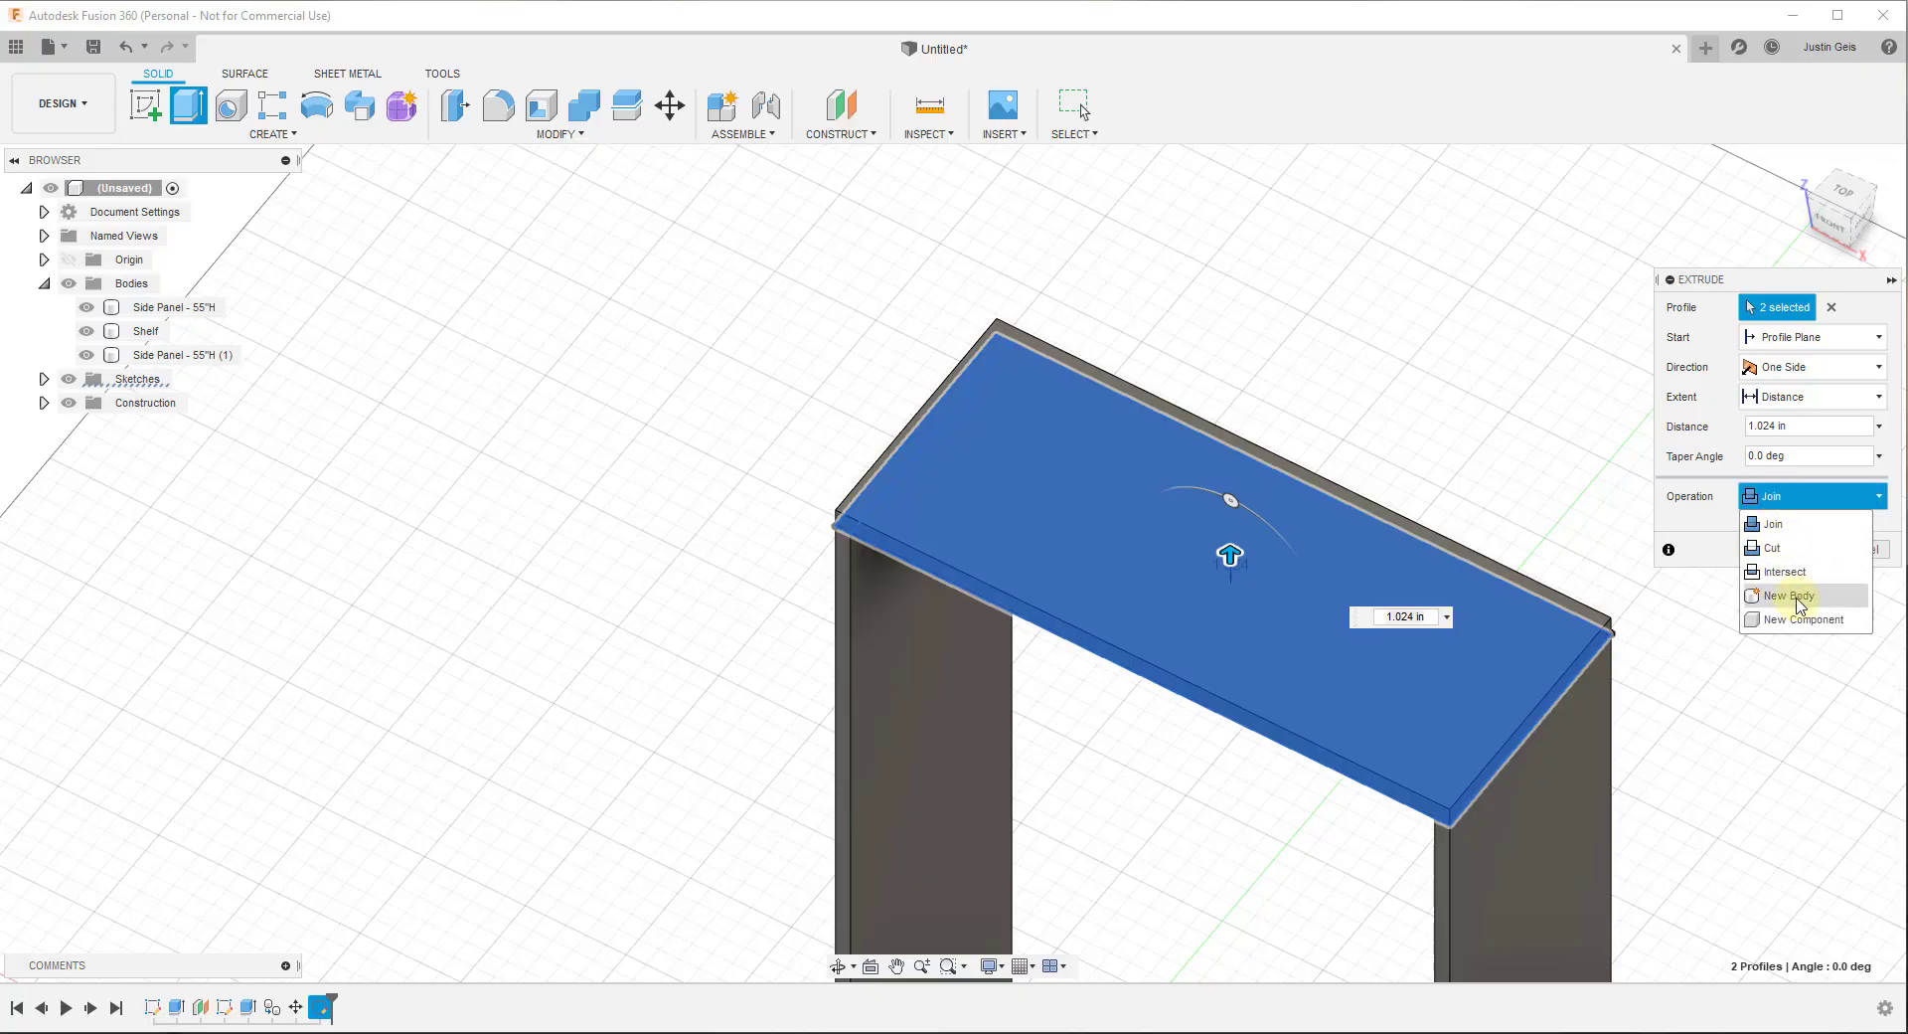
pyautogui.click(1799, 599)
pyautogui.click(1388, 616)
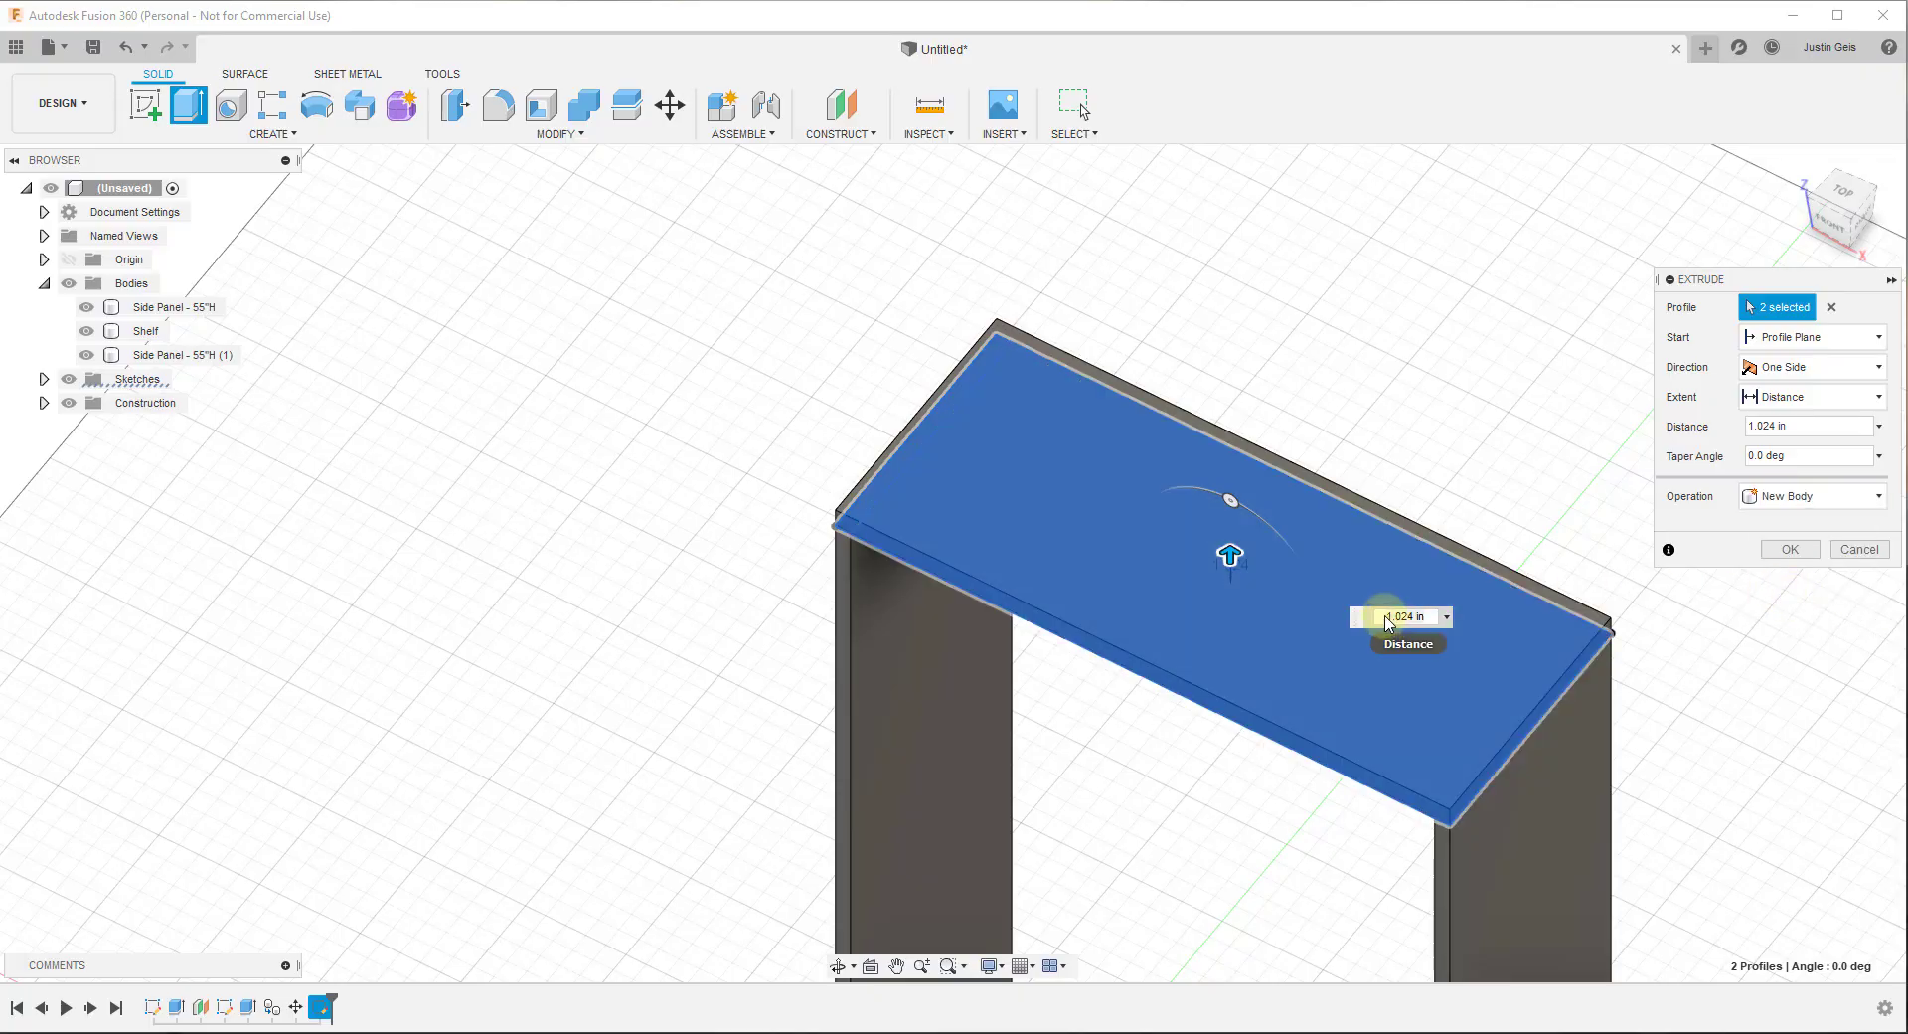
pyautogui.moveTo(1388, 621); pyautogui.dragTo(1428, 610)
pyautogui.press('BackSpace')
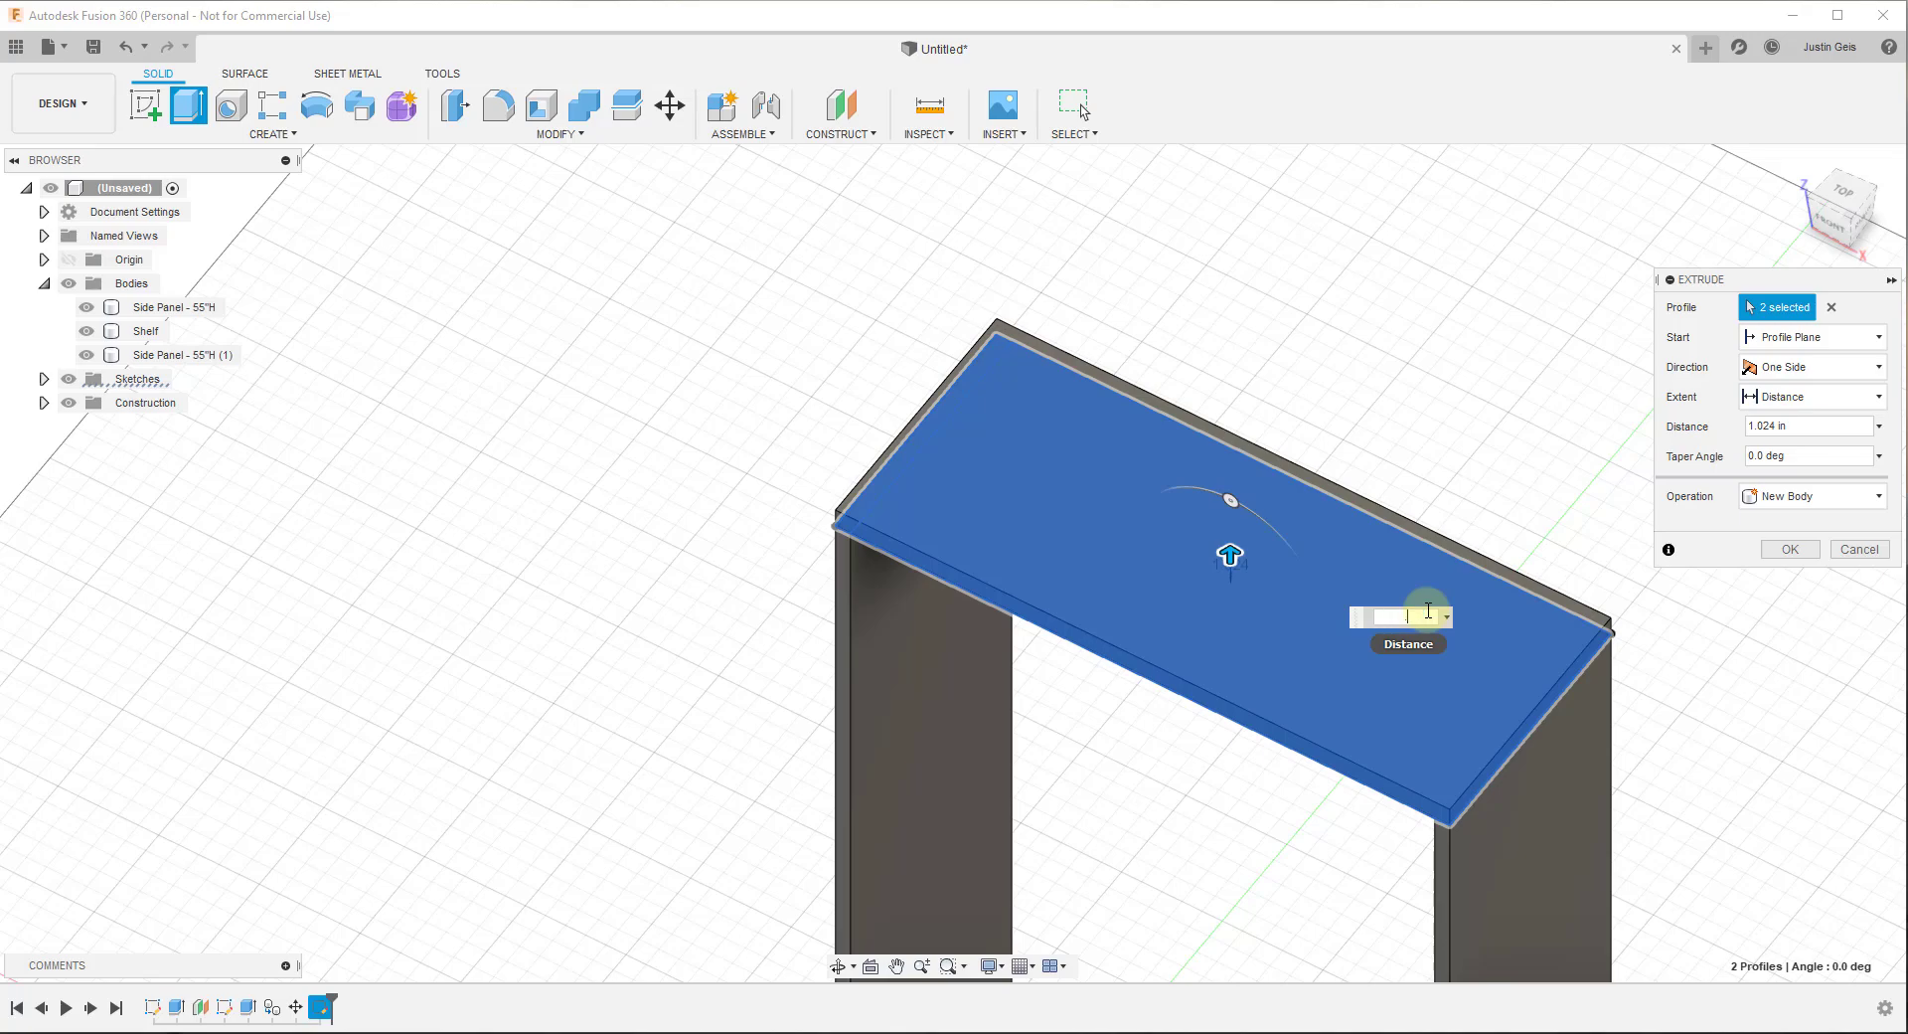
pyautogui.write('.75')
pyautogui.press('Return')
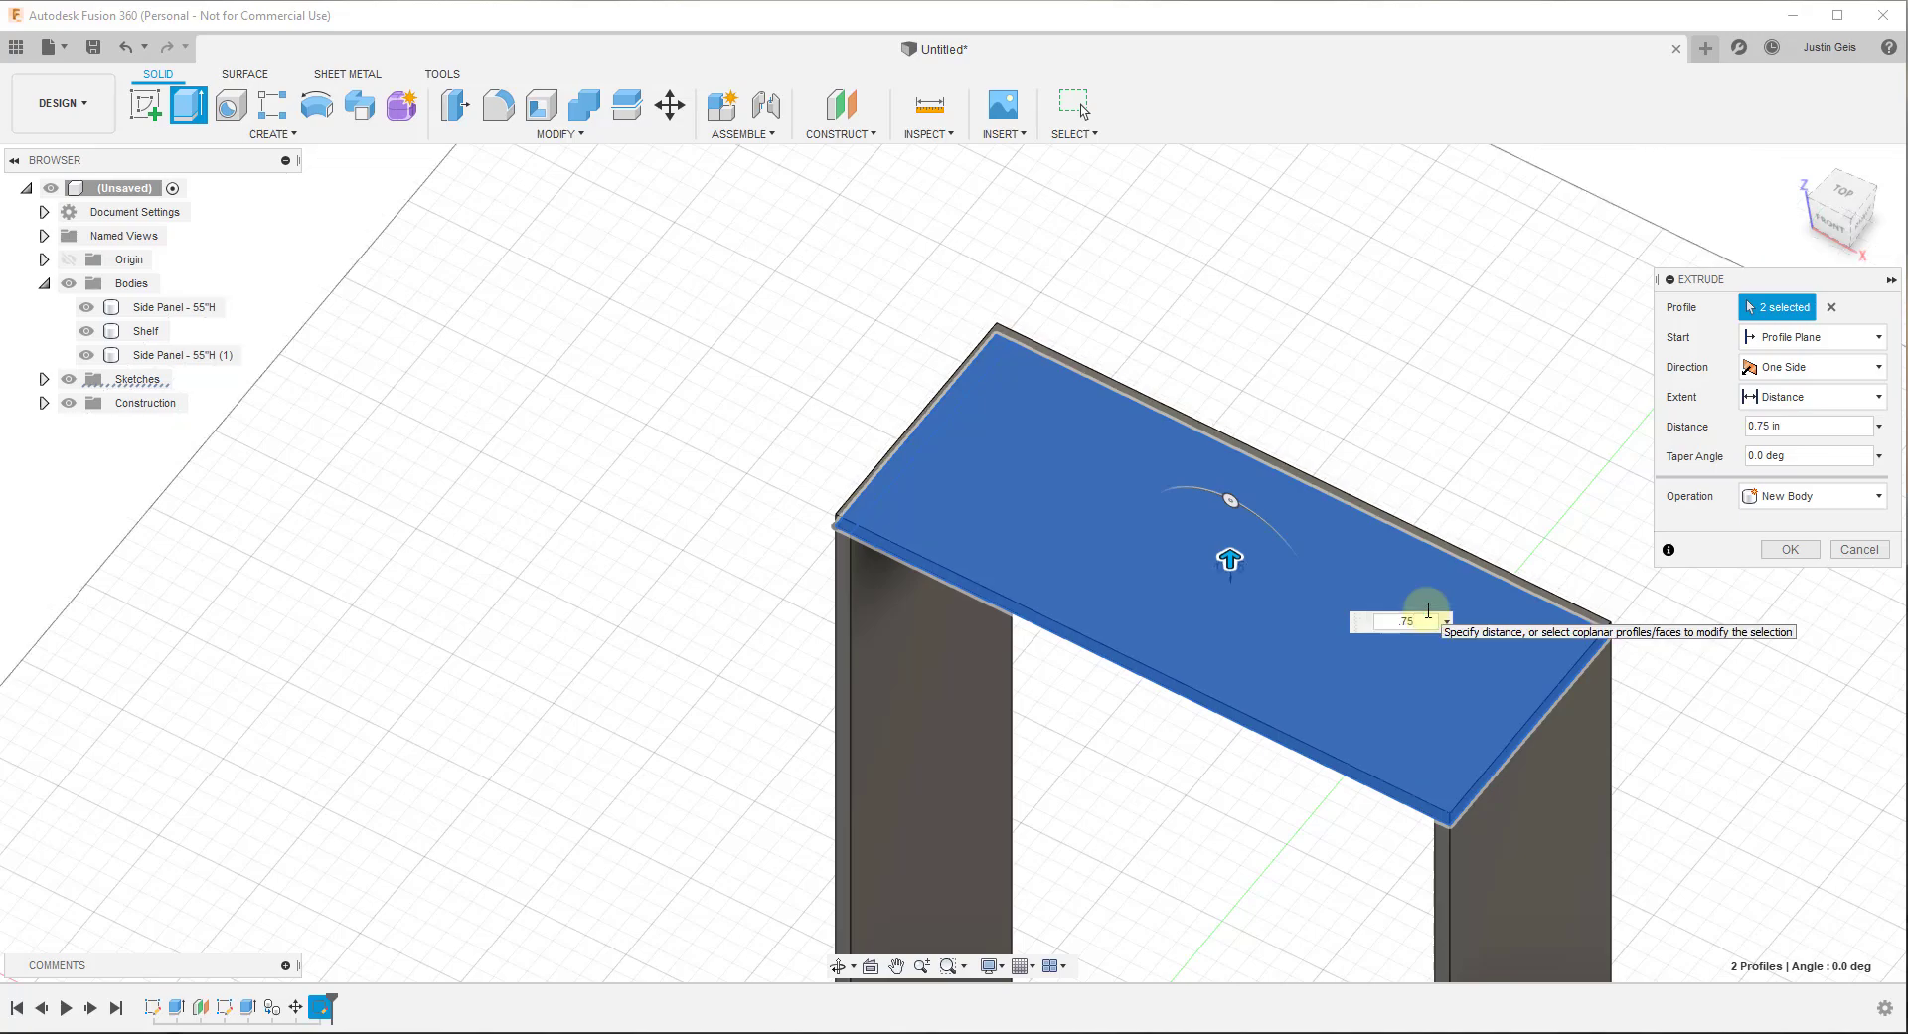
pyautogui.press('Return')
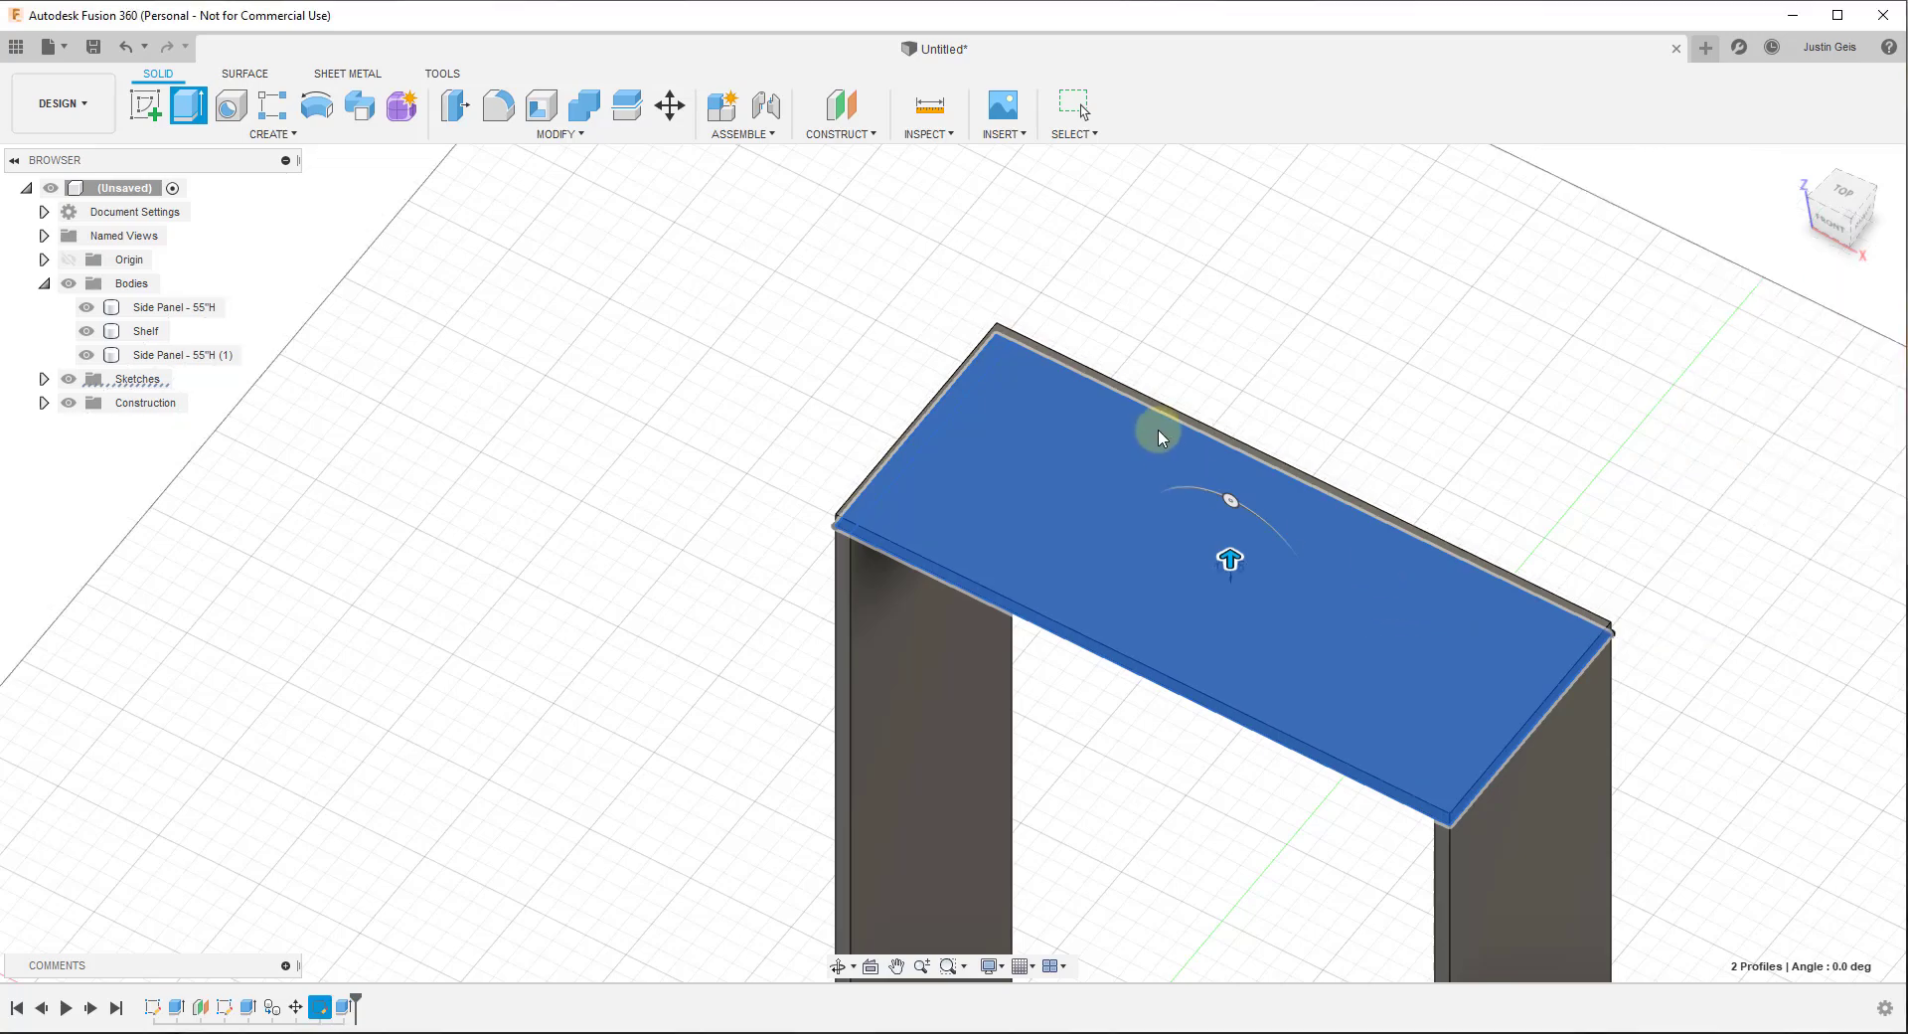
# Rename the new top panel body as Shelf - Top - 30.5"W x 12"D
pyautogui.scroll(-5, 1217, 537)
pyautogui.keyDown('shift'); pyautogui.moveTo(1276, 565); pyautogui.dragTo(1228, 494, button='middle'); pyautogui.keyUp('shift')
pyautogui.scroll(-4, 1302, 686)
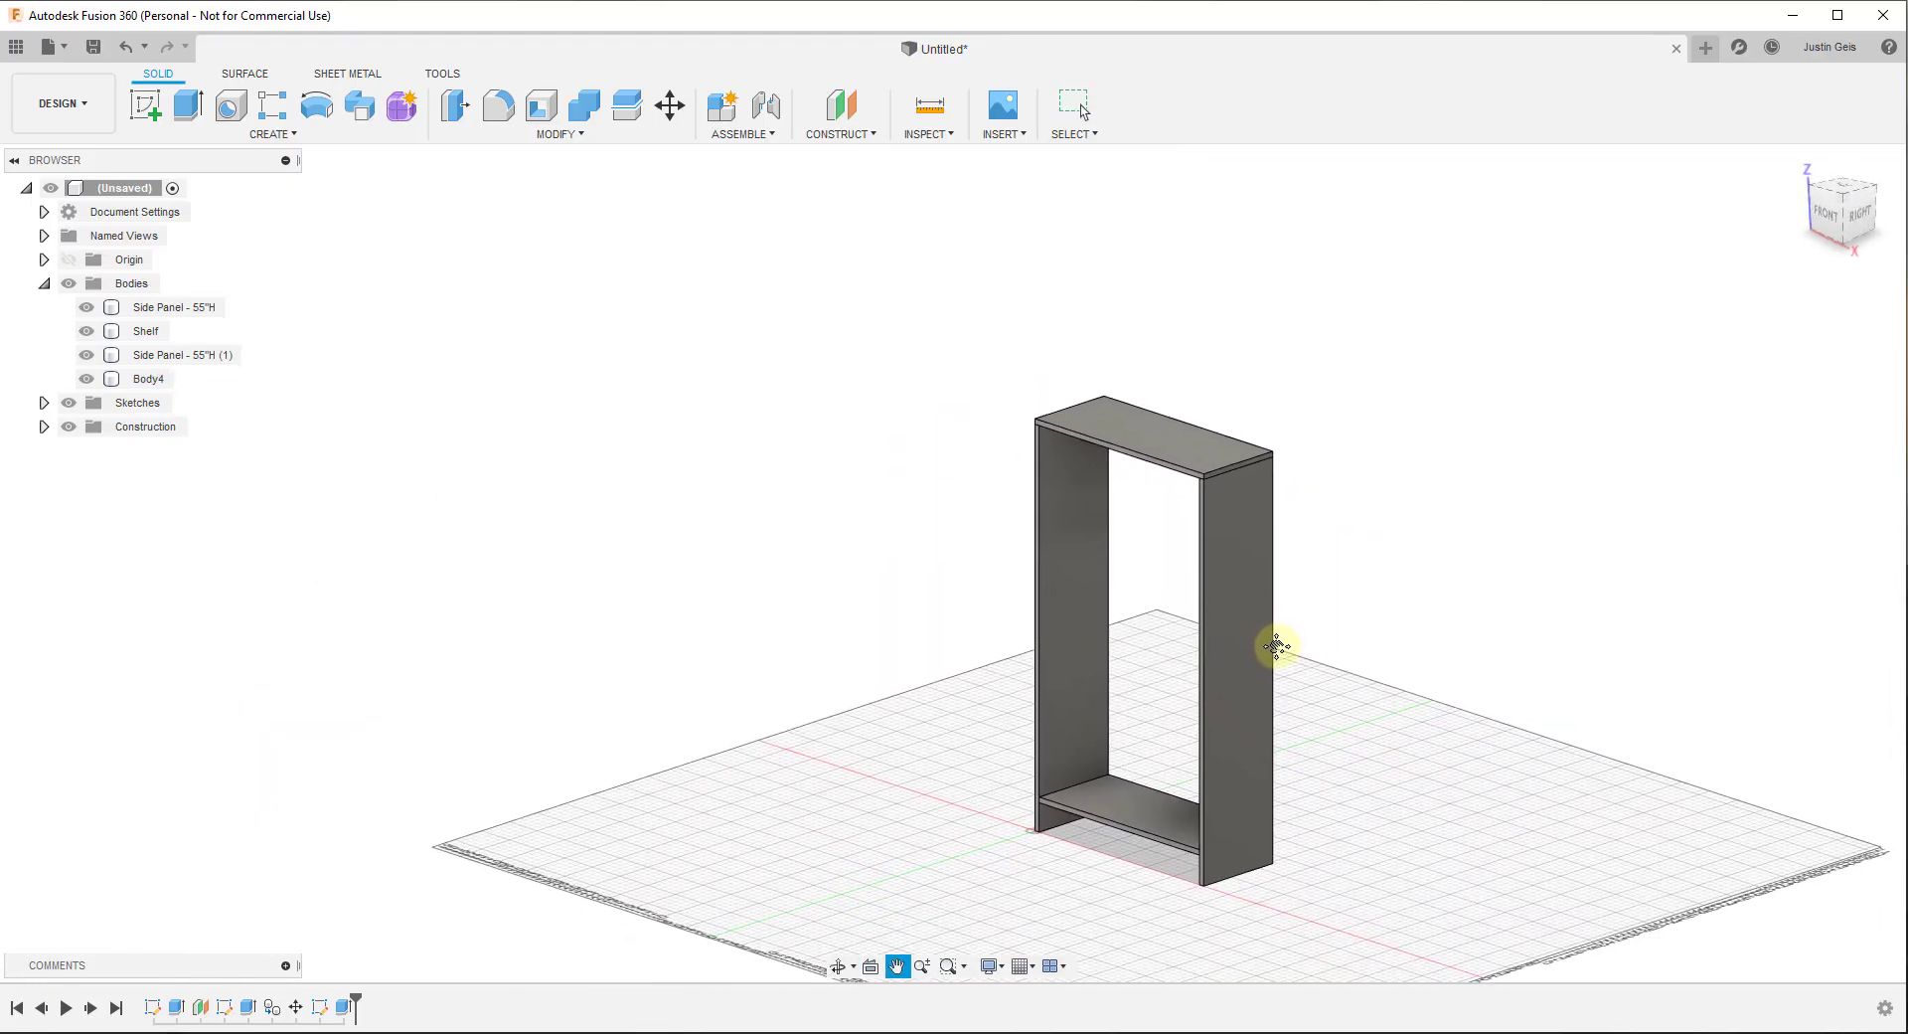
pyautogui.doubleClick(149, 378)
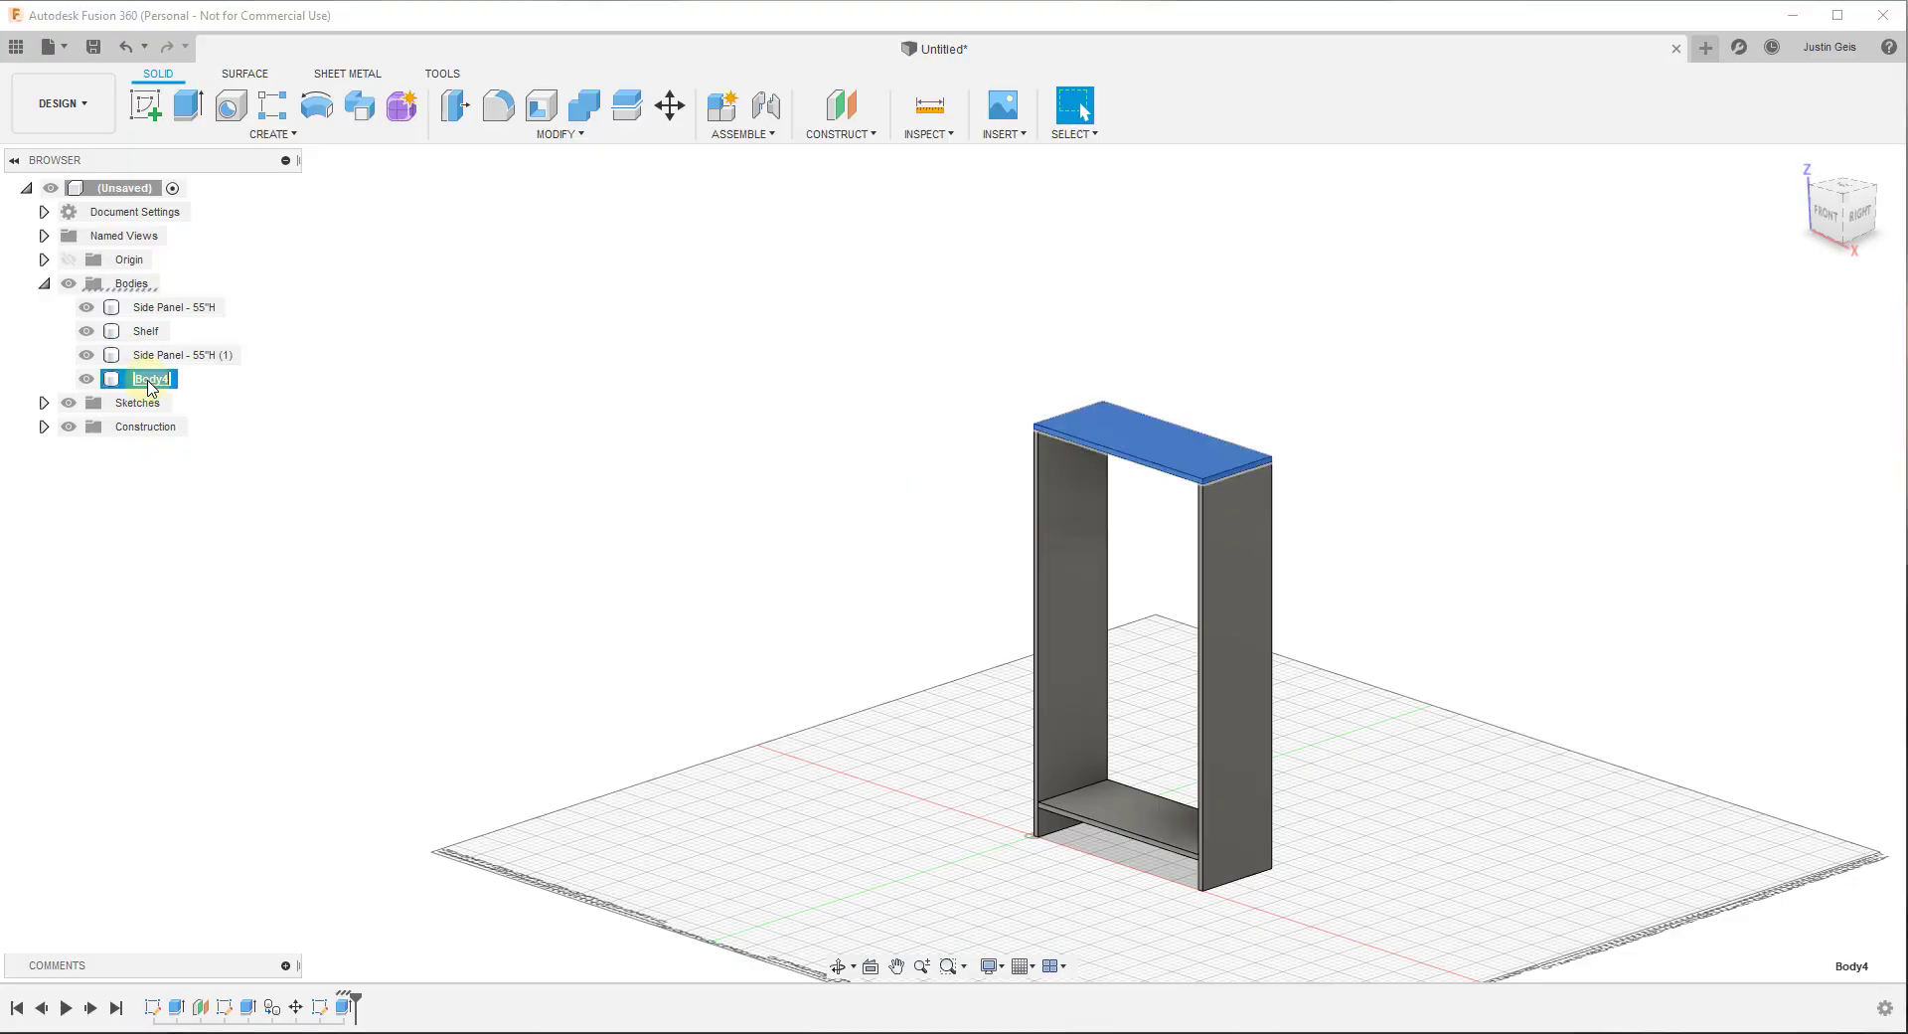
pyautogui.write('Shelf - Top - 30.5"W x 12"D')
pyautogui.press('Return')
pyautogui.click(1113, 817)
pyautogui.scroll(4, 1108, 826)
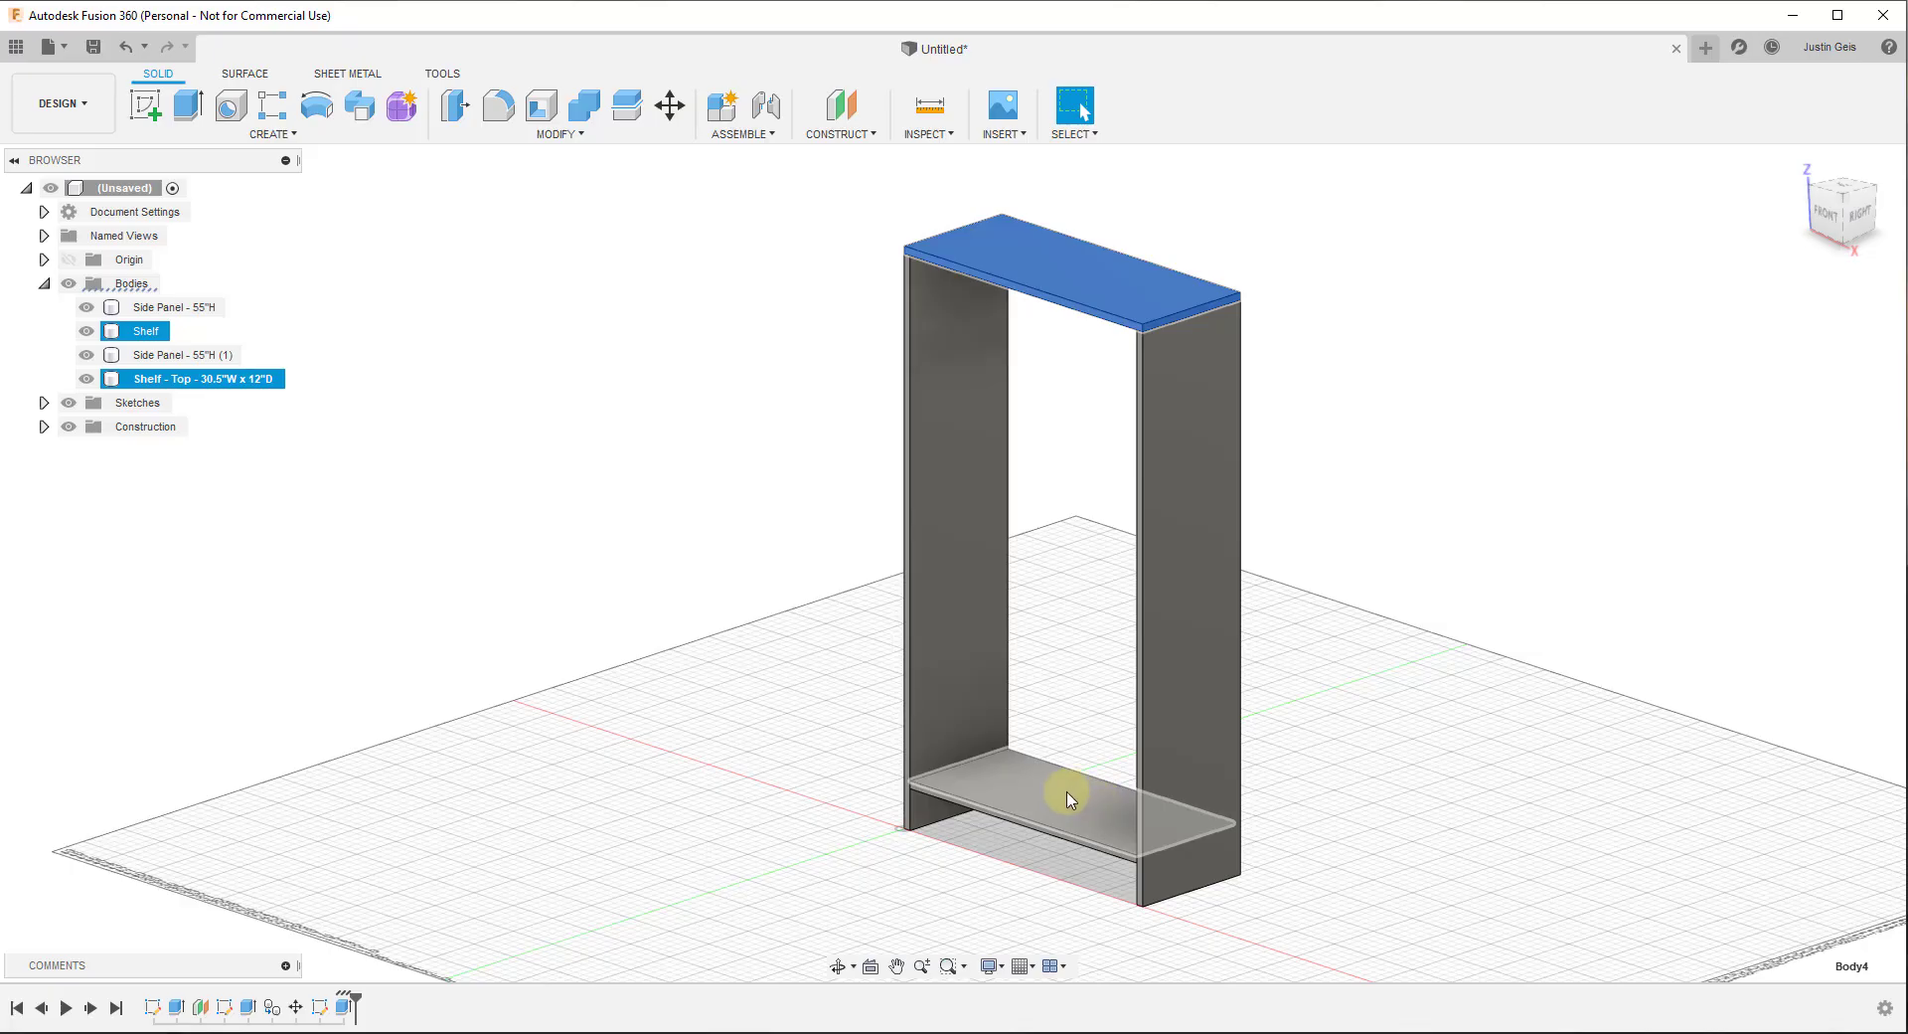
pyautogui.keyDown('ctrl'); pyautogui.click(1149, 789); pyautogui.keyUp('ctrl')
pyautogui.scroll(3, 1193, 795)
pyautogui.keyDown('ctrl'); pyautogui.click(1205, 741); pyautogui.keyUp('ctrl')
pyautogui.scroll(3, 1205, 735)
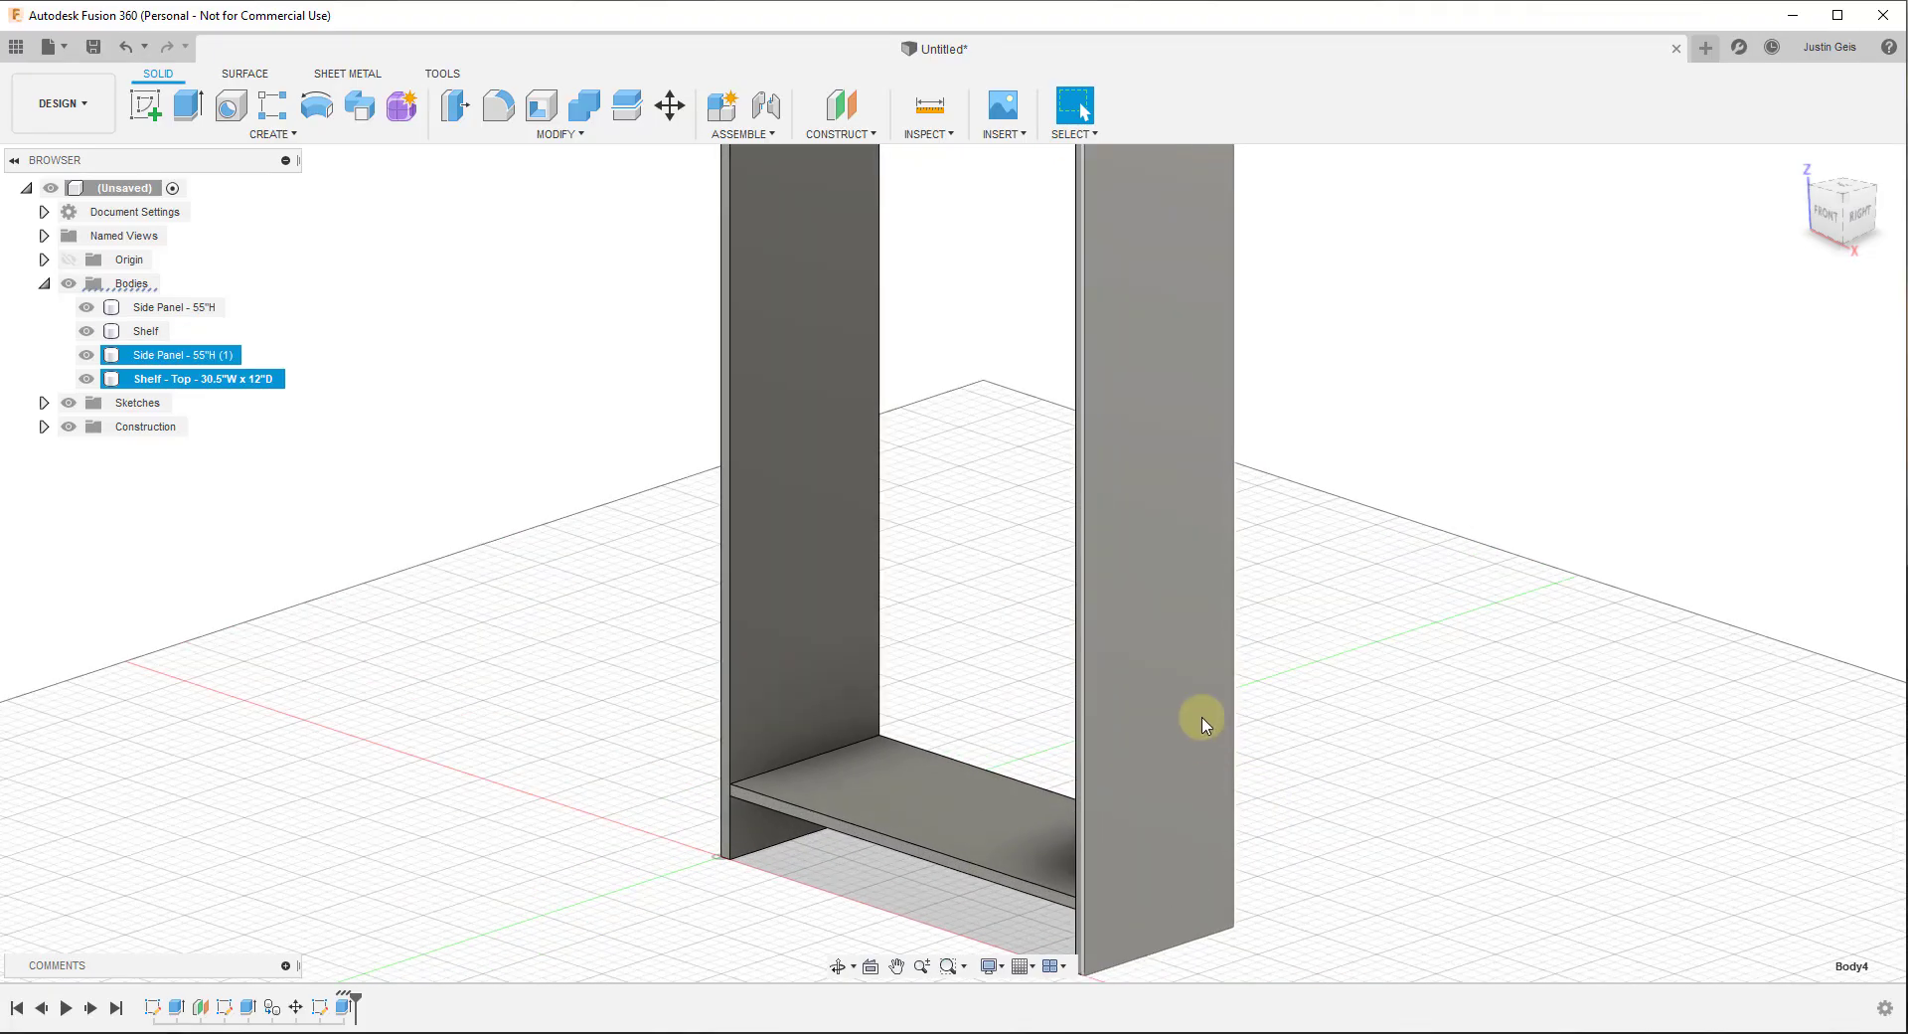
pyautogui.keyDown('ctrl'); pyautogui.click(984, 771); pyautogui.keyUp('ctrl')
pyautogui.scroll(-5, 954, 817)
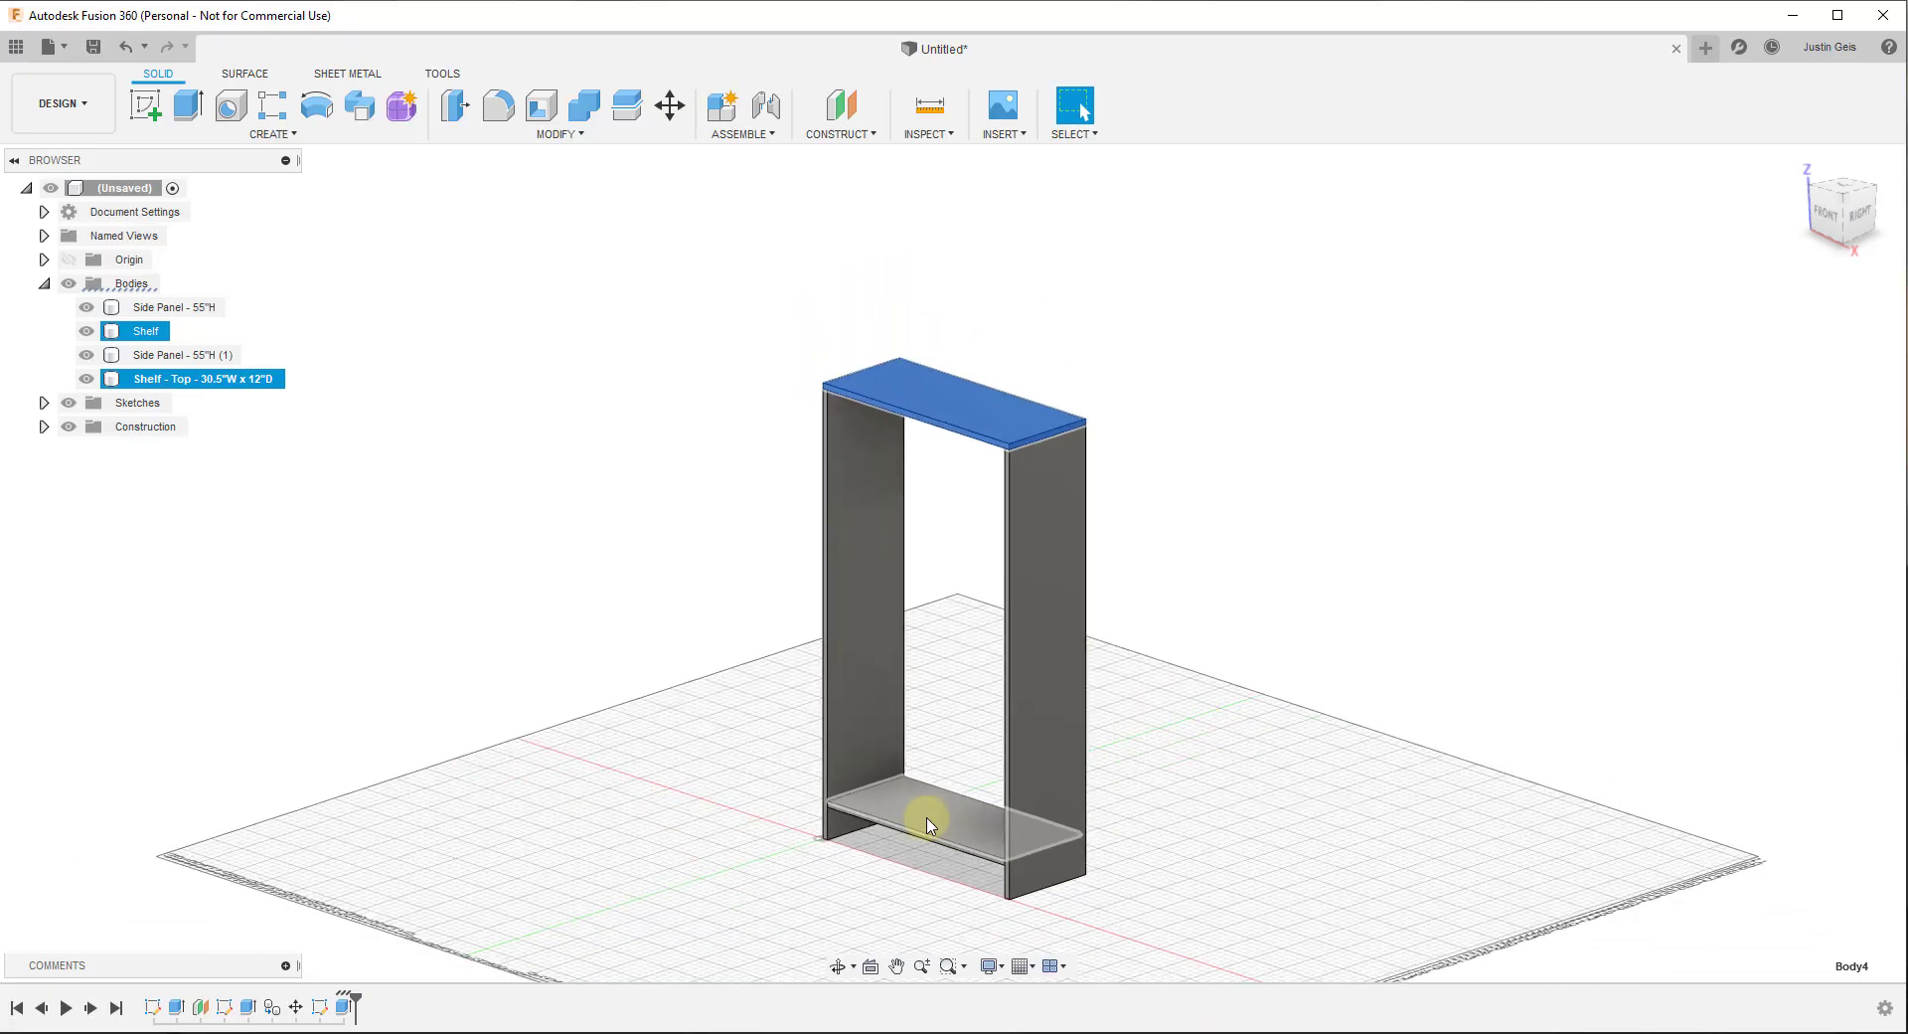
pyautogui.keyDown('ctrl'); pyautogui.click(929, 825); pyautogui.keyUp('ctrl')
pyautogui.keyDown('ctrl'); pyautogui.click(882, 569); pyautogui.keyUp('ctrl')
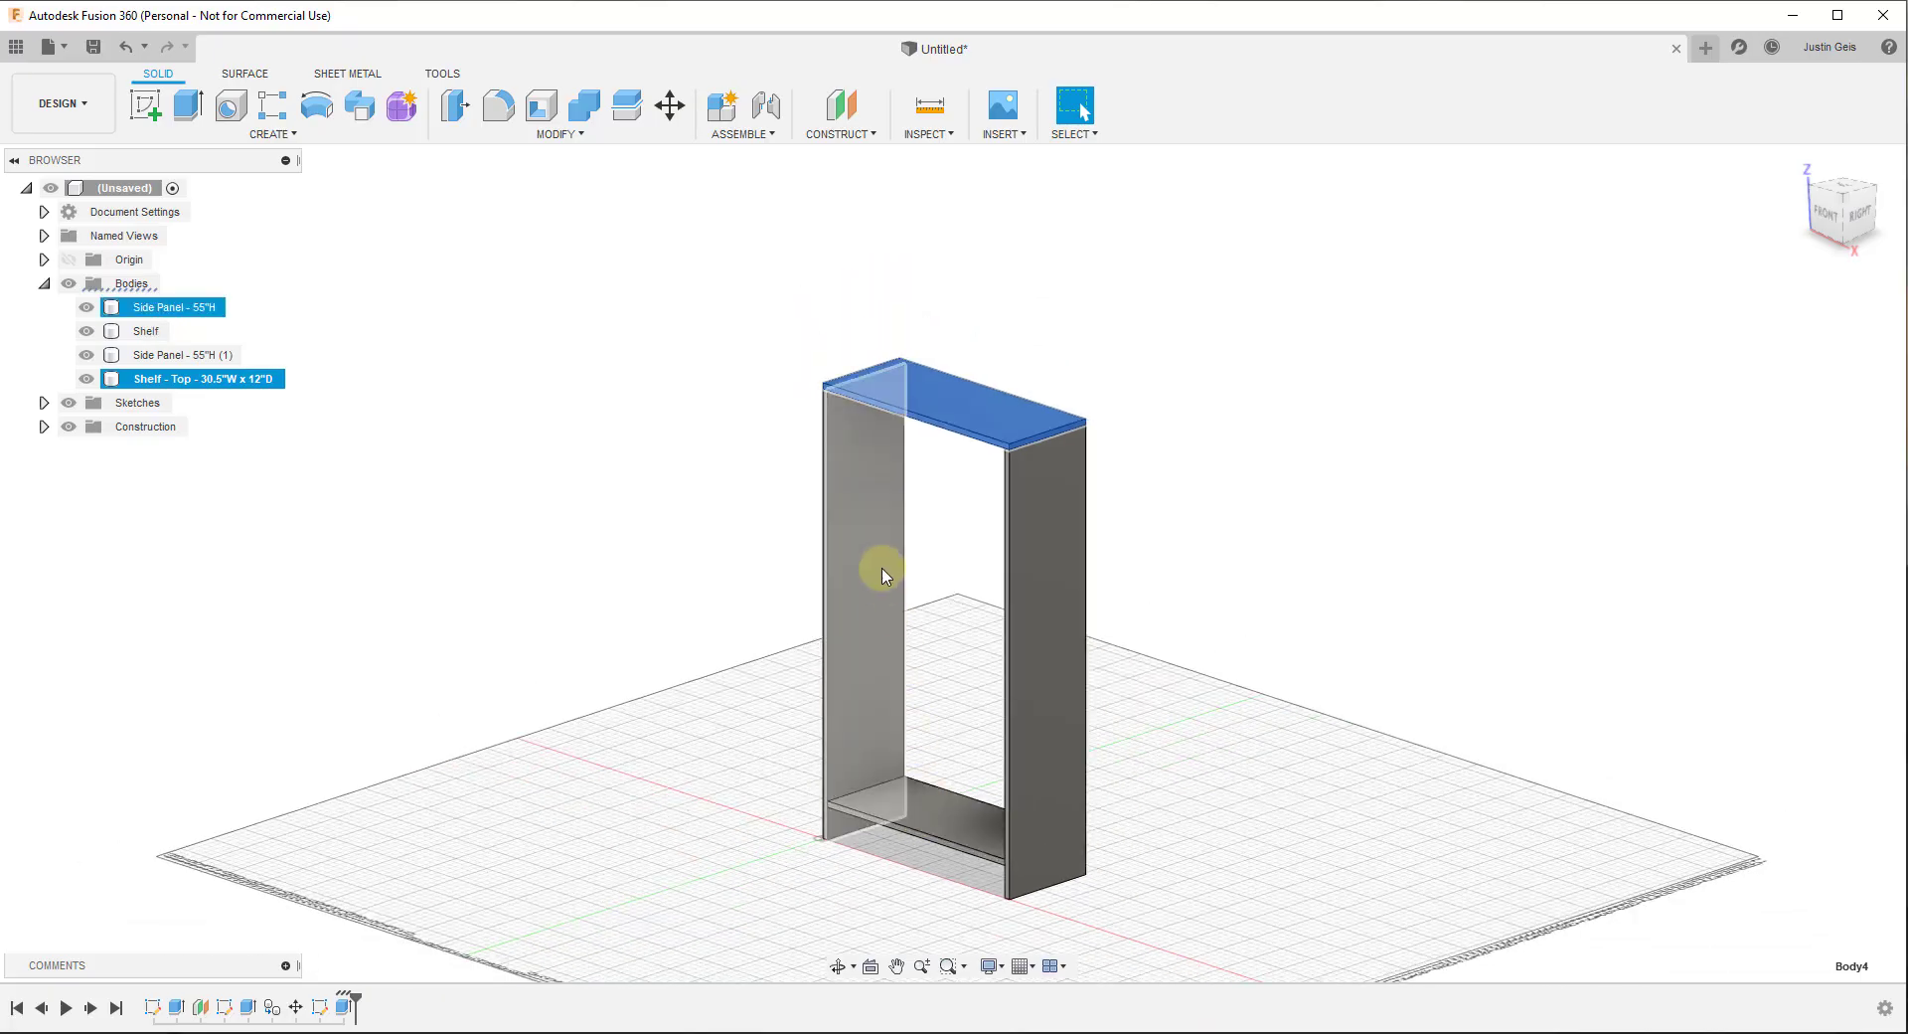
pyautogui.keyDown('ctrl'); pyautogui.click(880, 460); pyautogui.keyUp('ctrl')
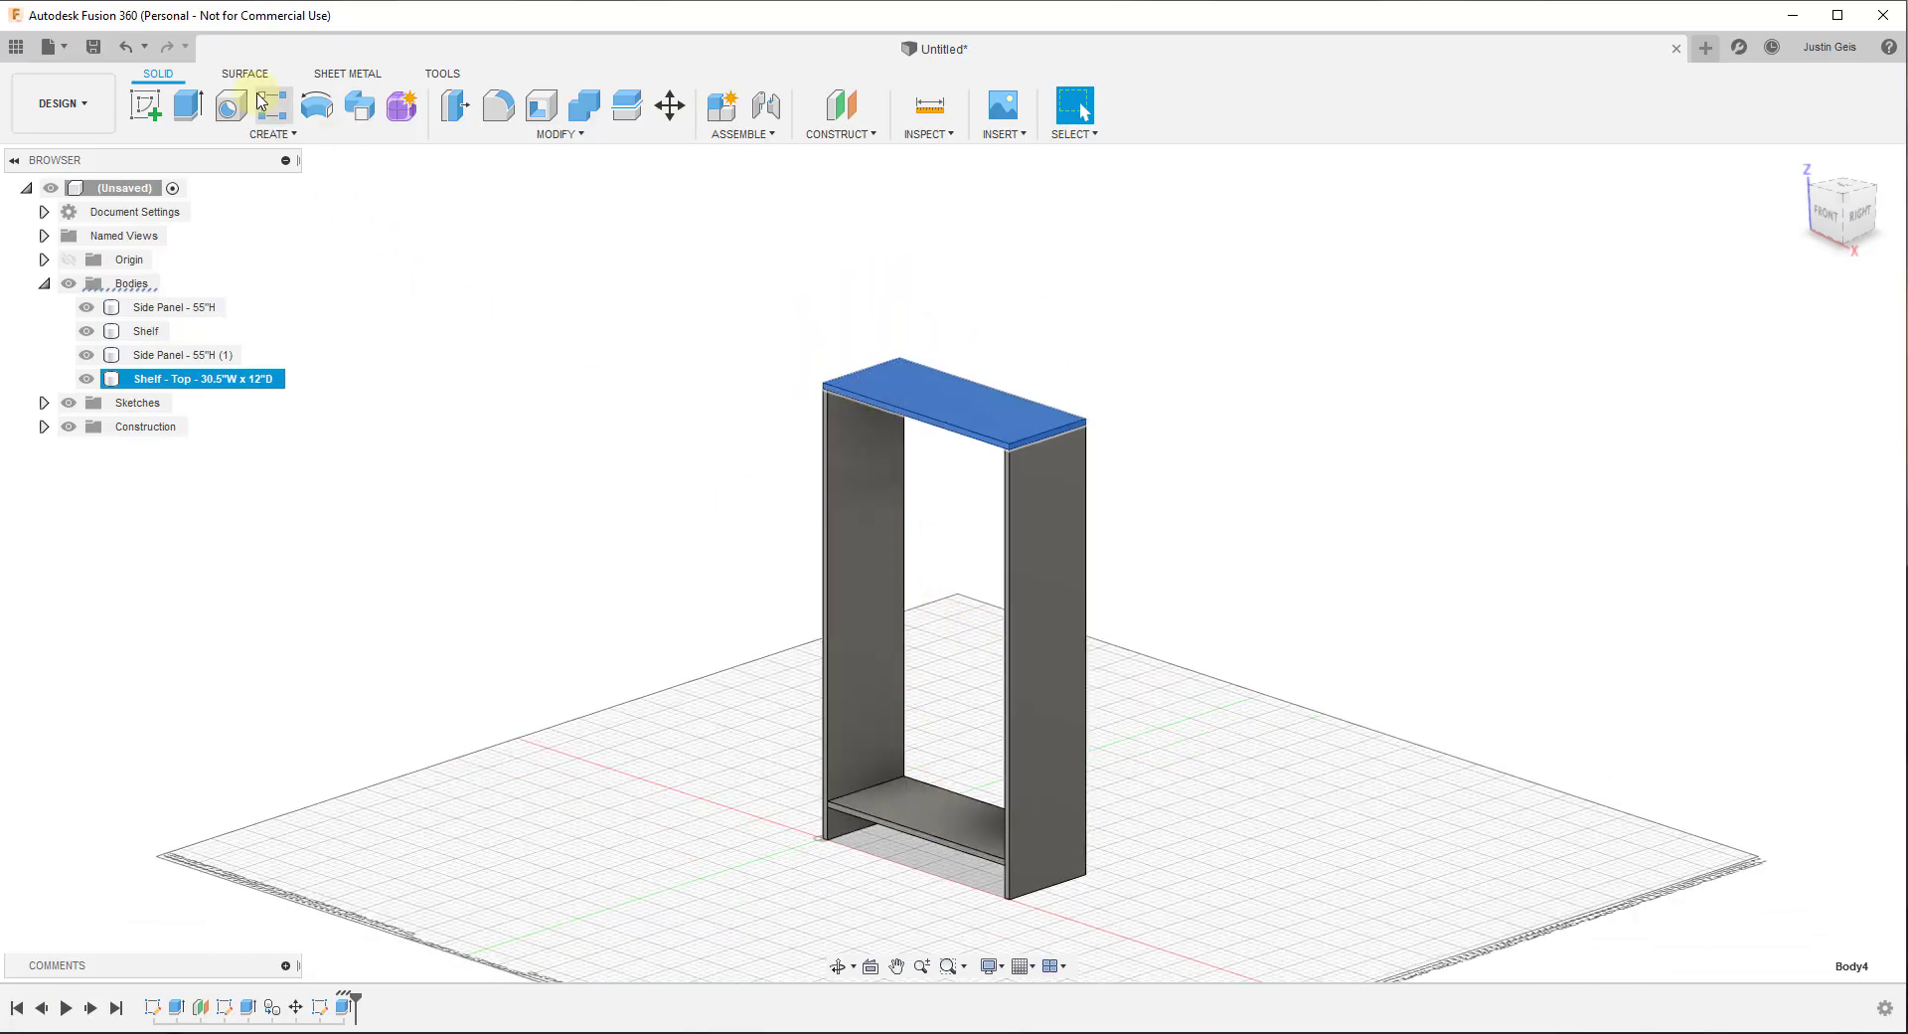
pyautogui.keyDown('ctrl'); pyautogui.click(957, 830); pyautogui.keyUp('ctrl')
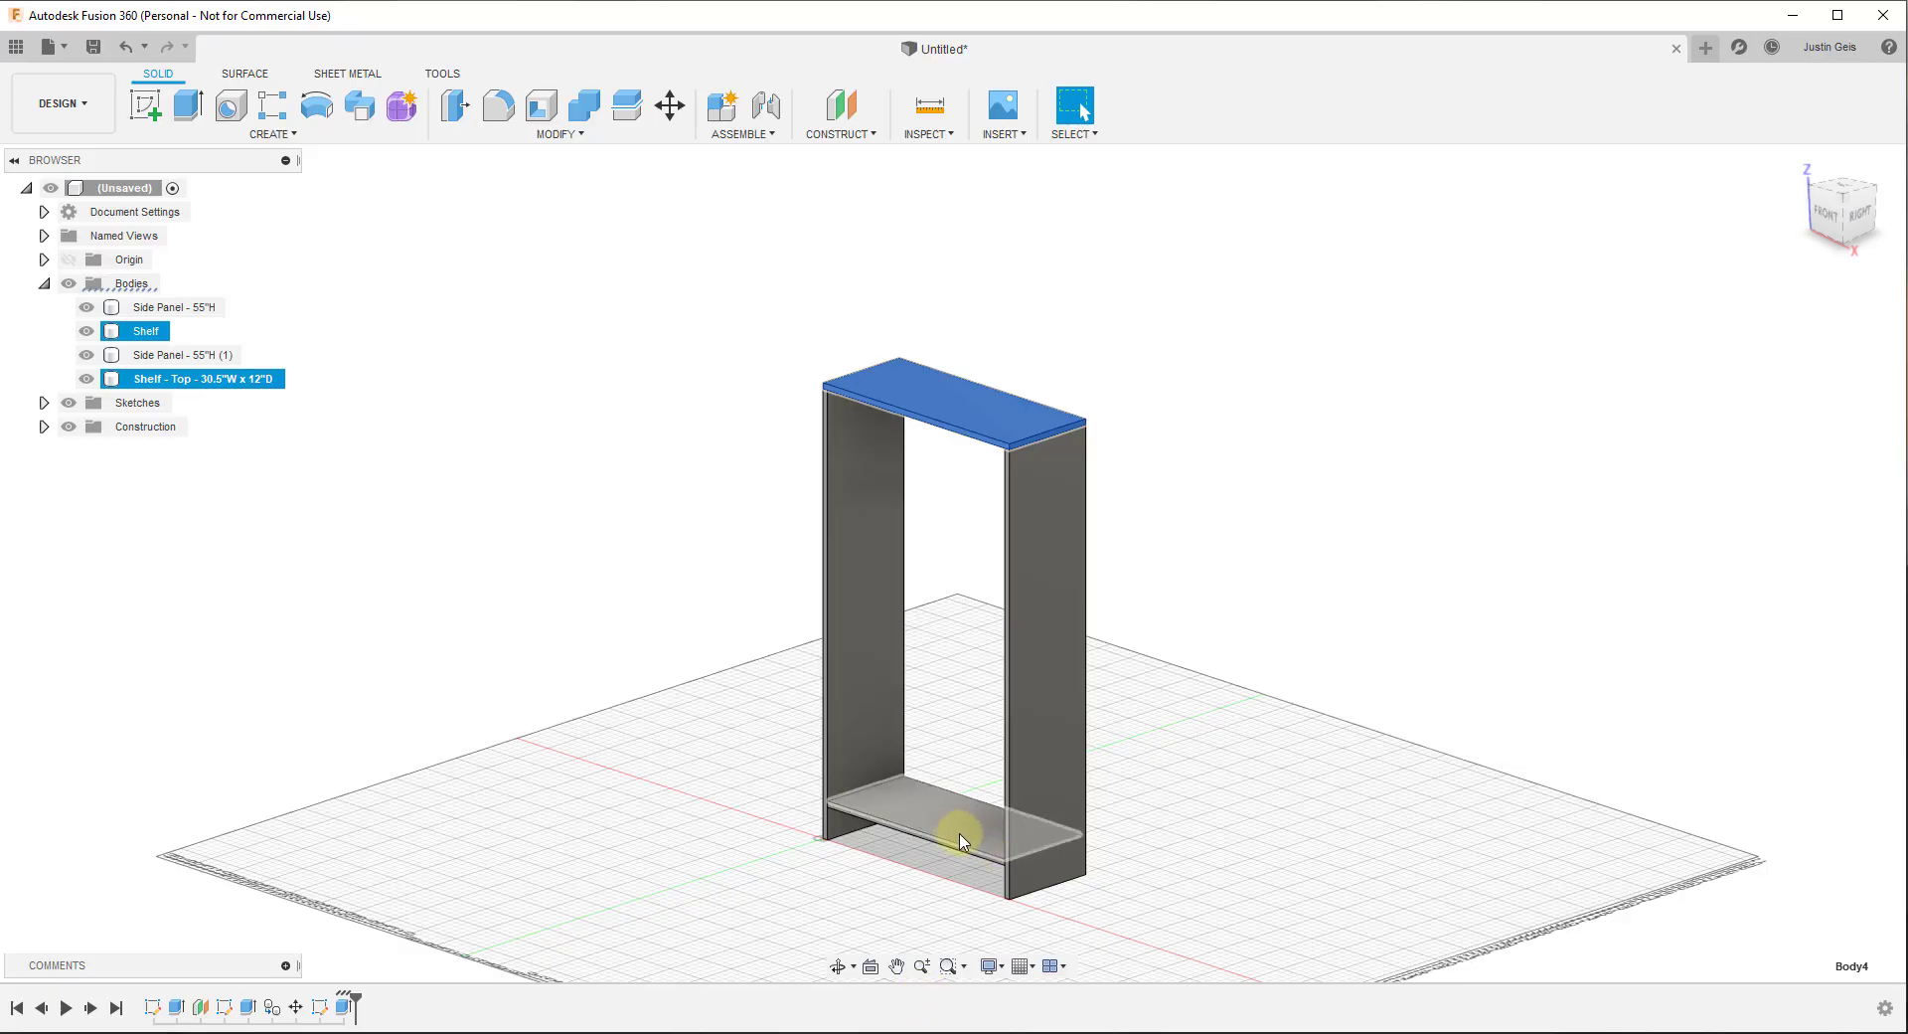
pyautogui.keyDown('ctrl'); pyautogui.click(975, 843); pyautogui.keyUp('ctrl')
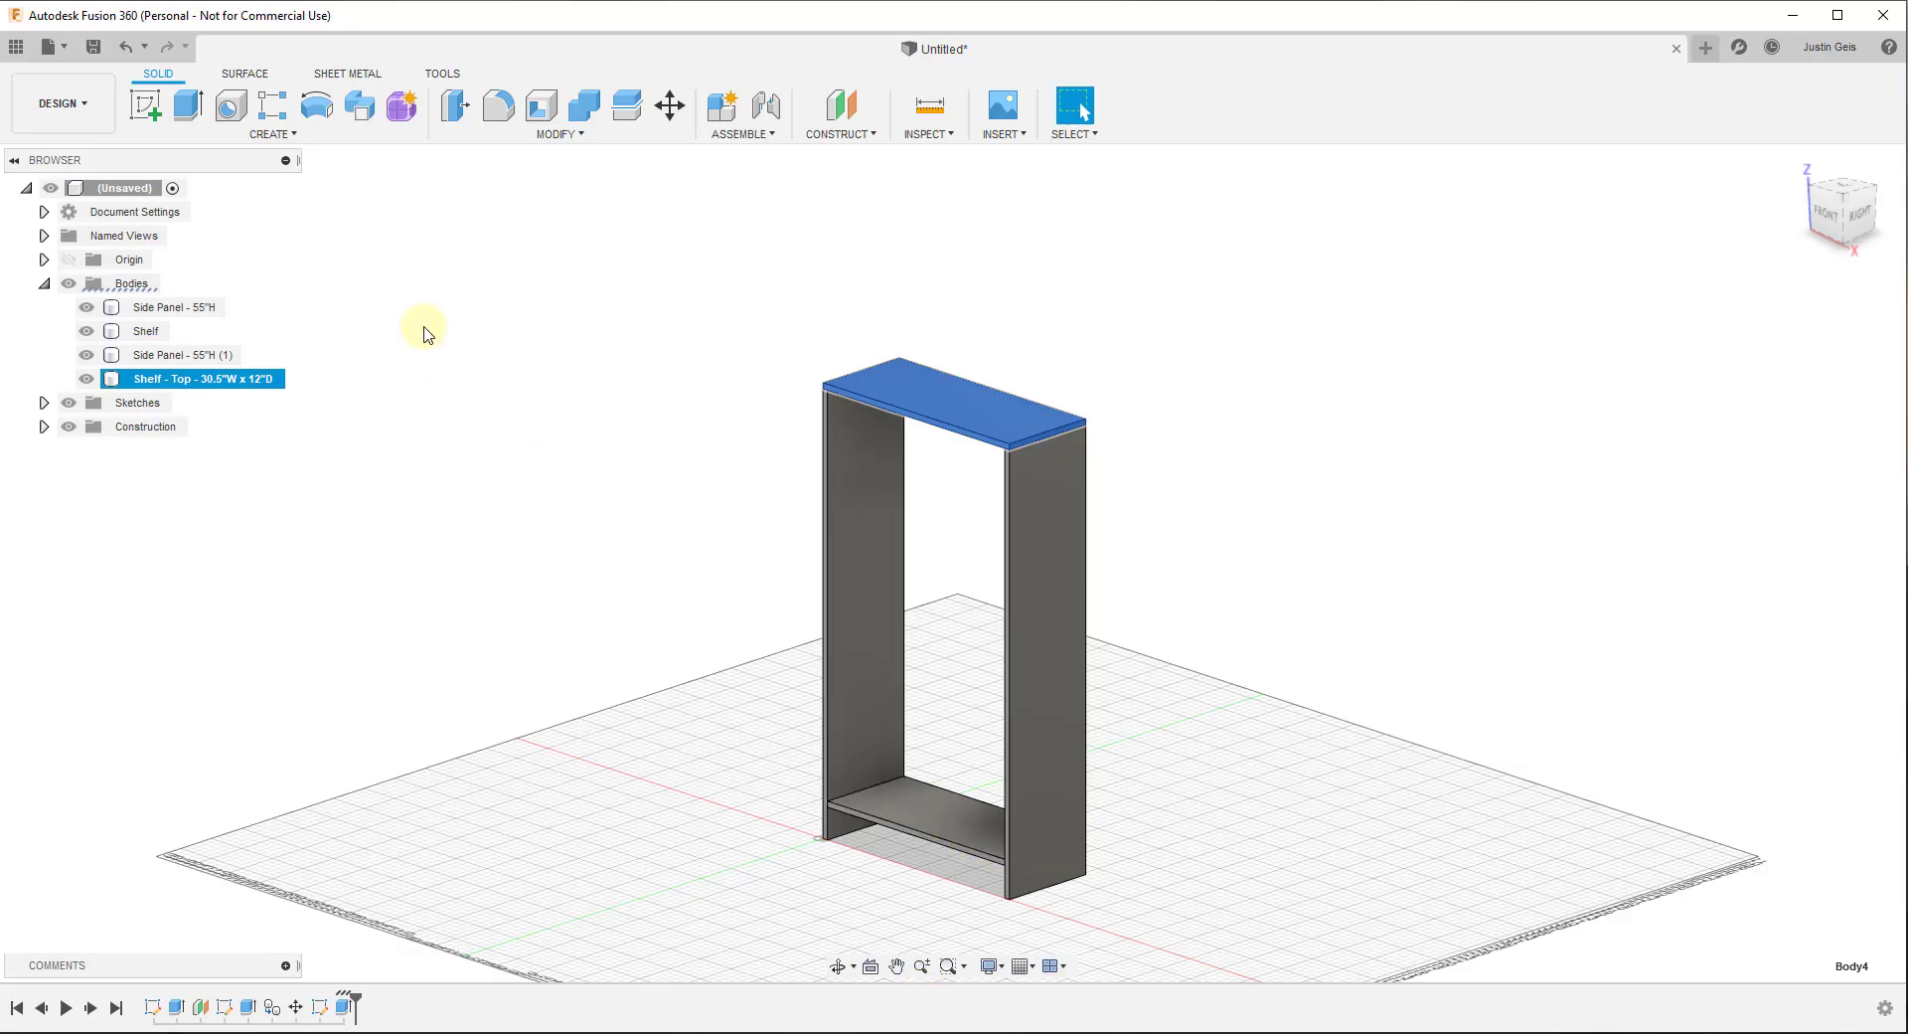
# Set up a rectangular pattern of the lower shelf body along the side panel's vertical edge, with 3 instances extending about 36.85 in upward
pyautogui.click(274, 118)
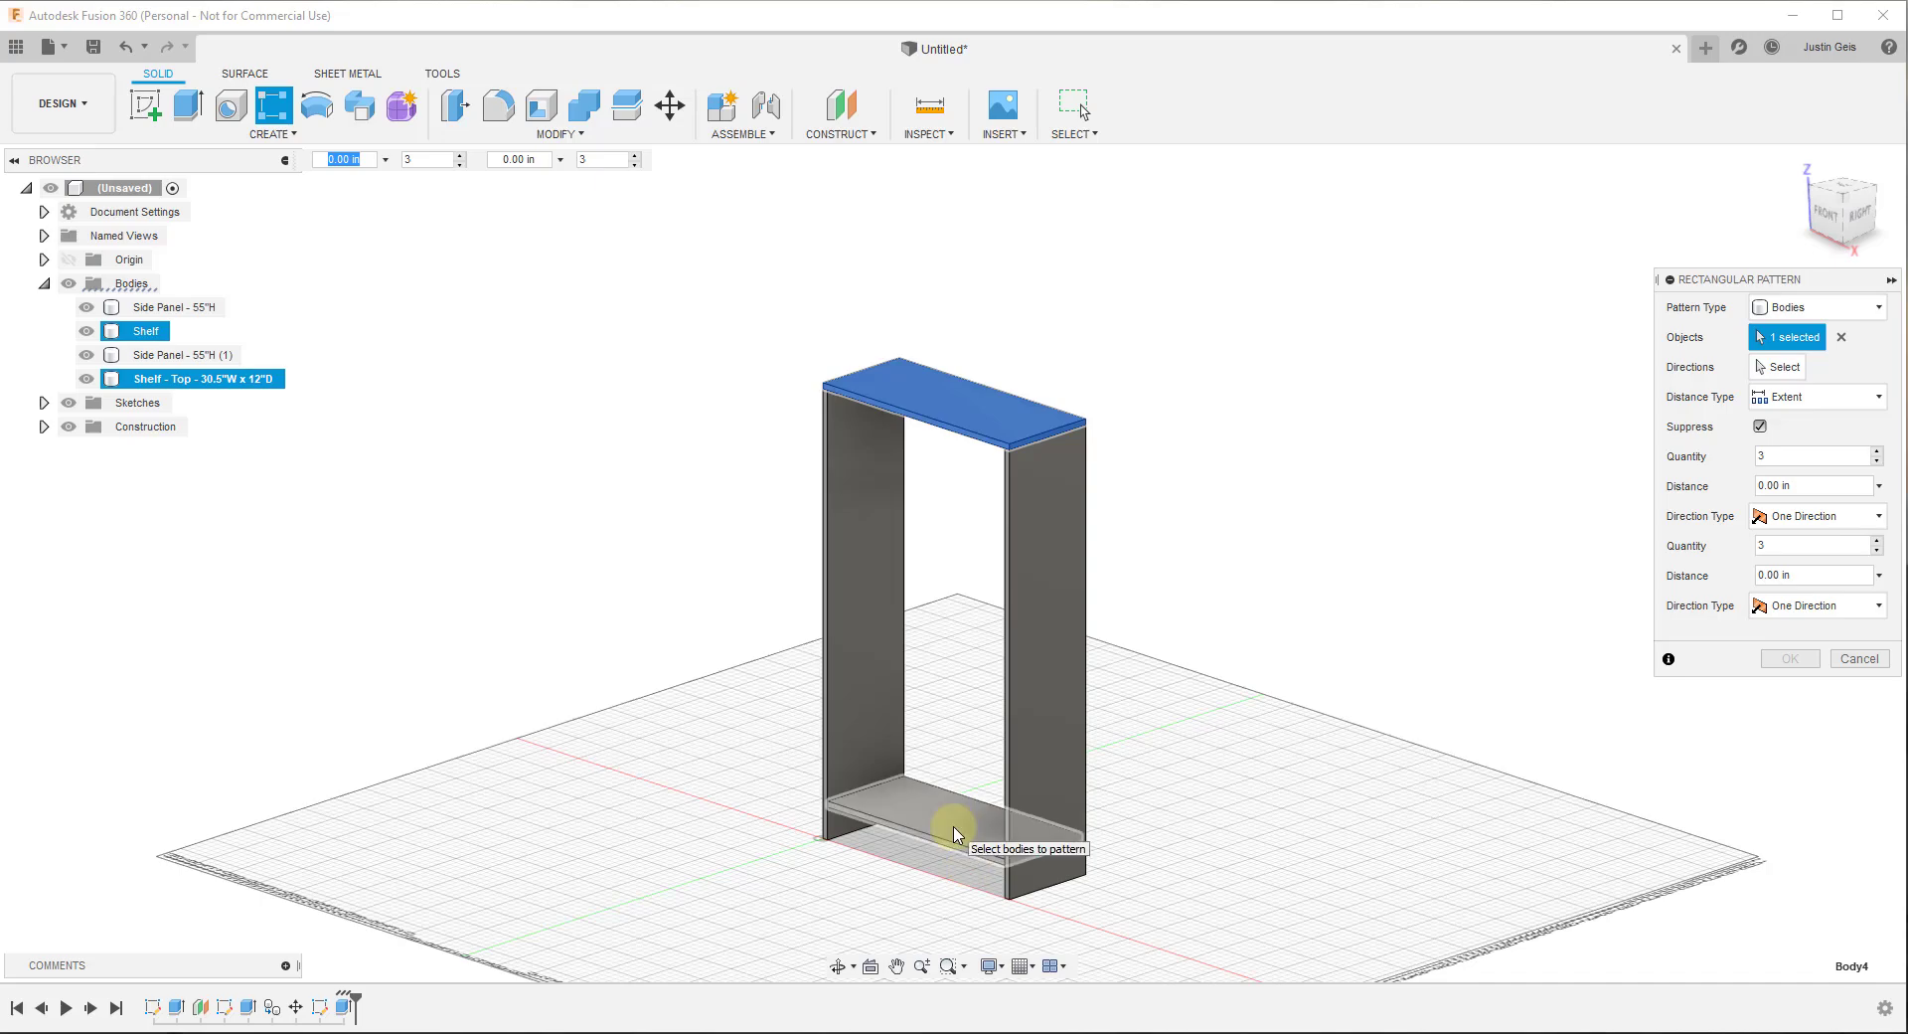
pyautogui.click(1842, 338)
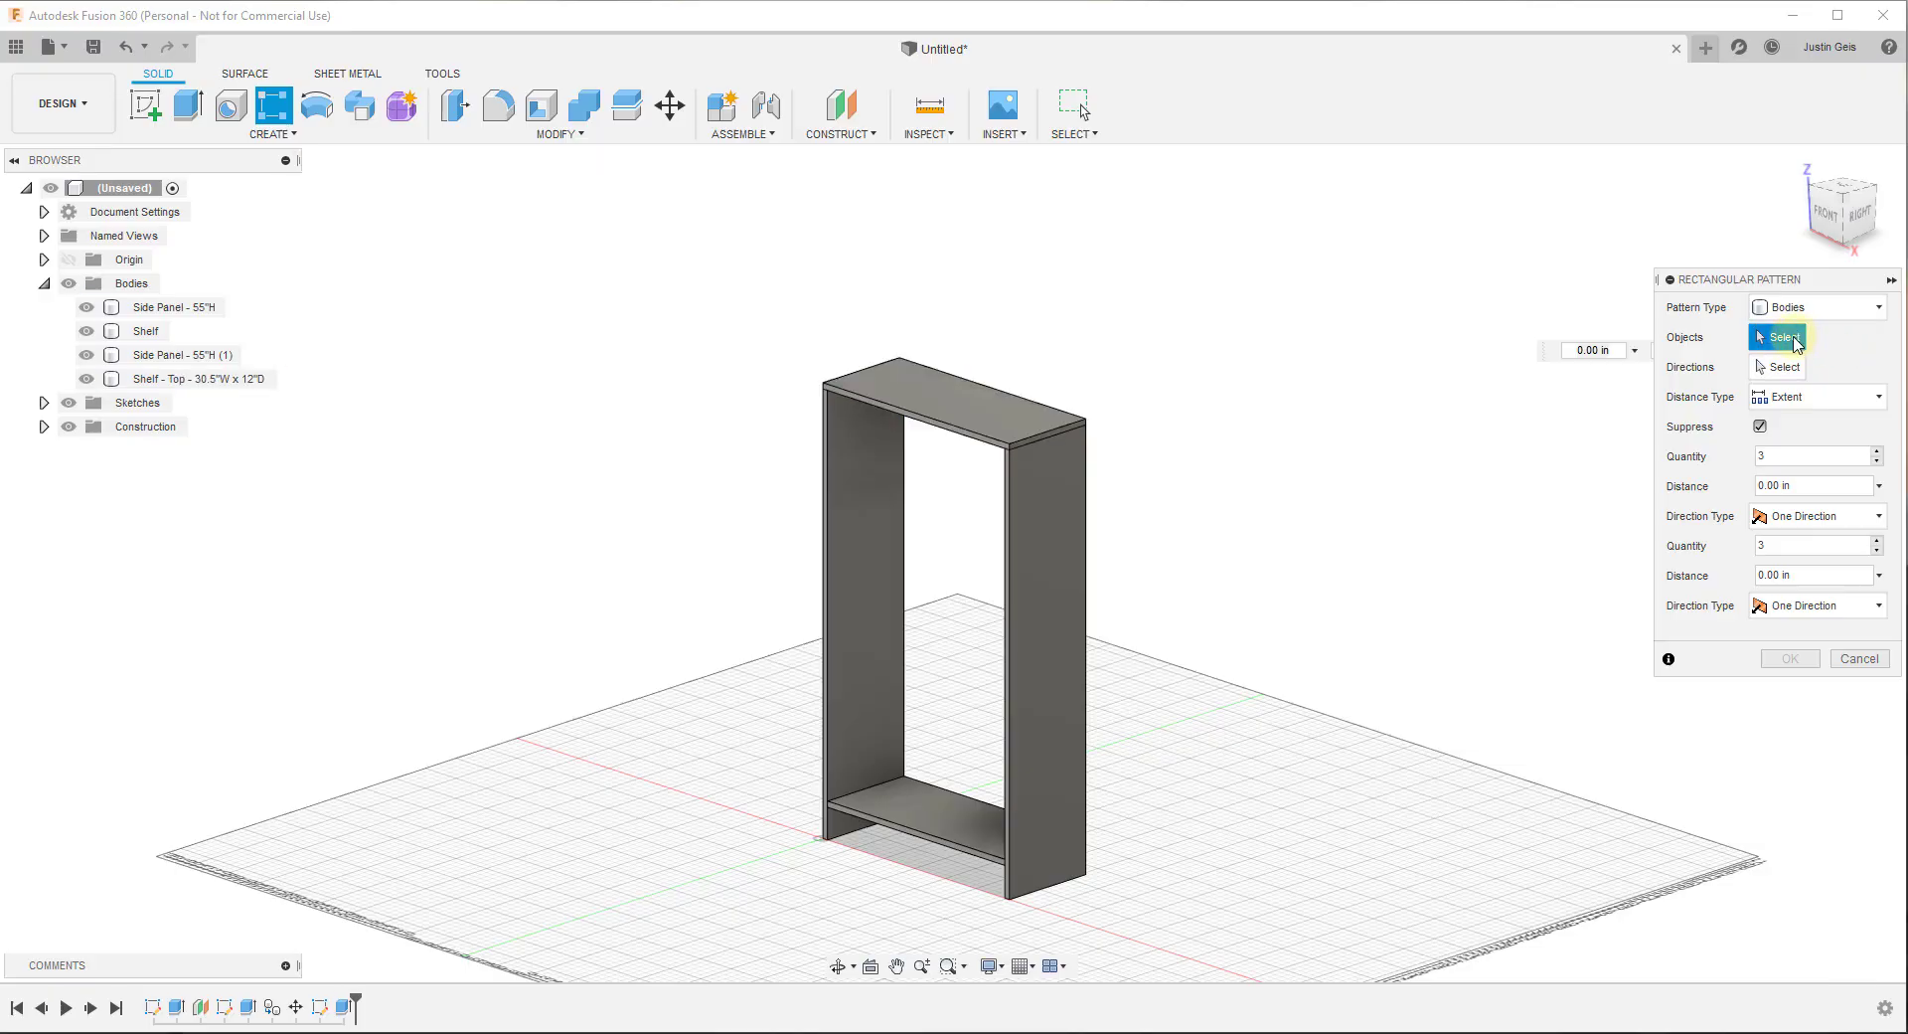
pyautogui.click(939, 824)
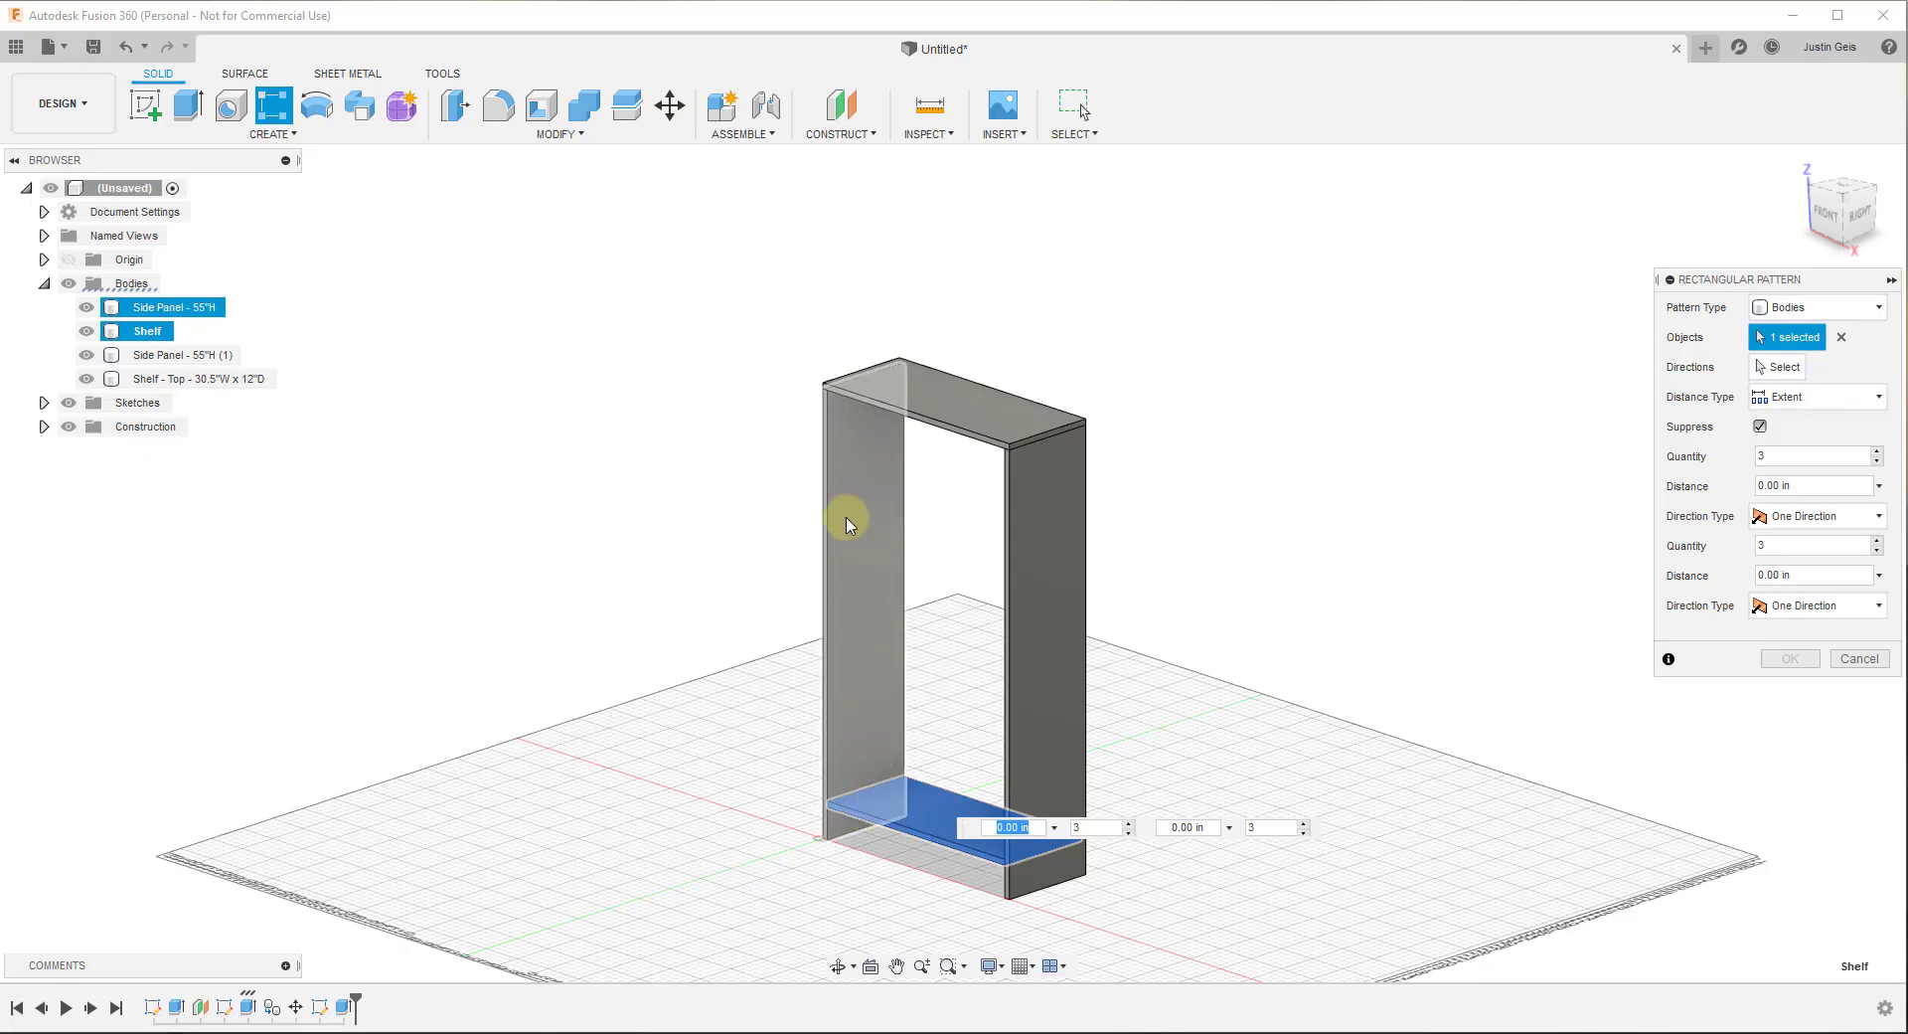
pyautogui.click(1779, 370)
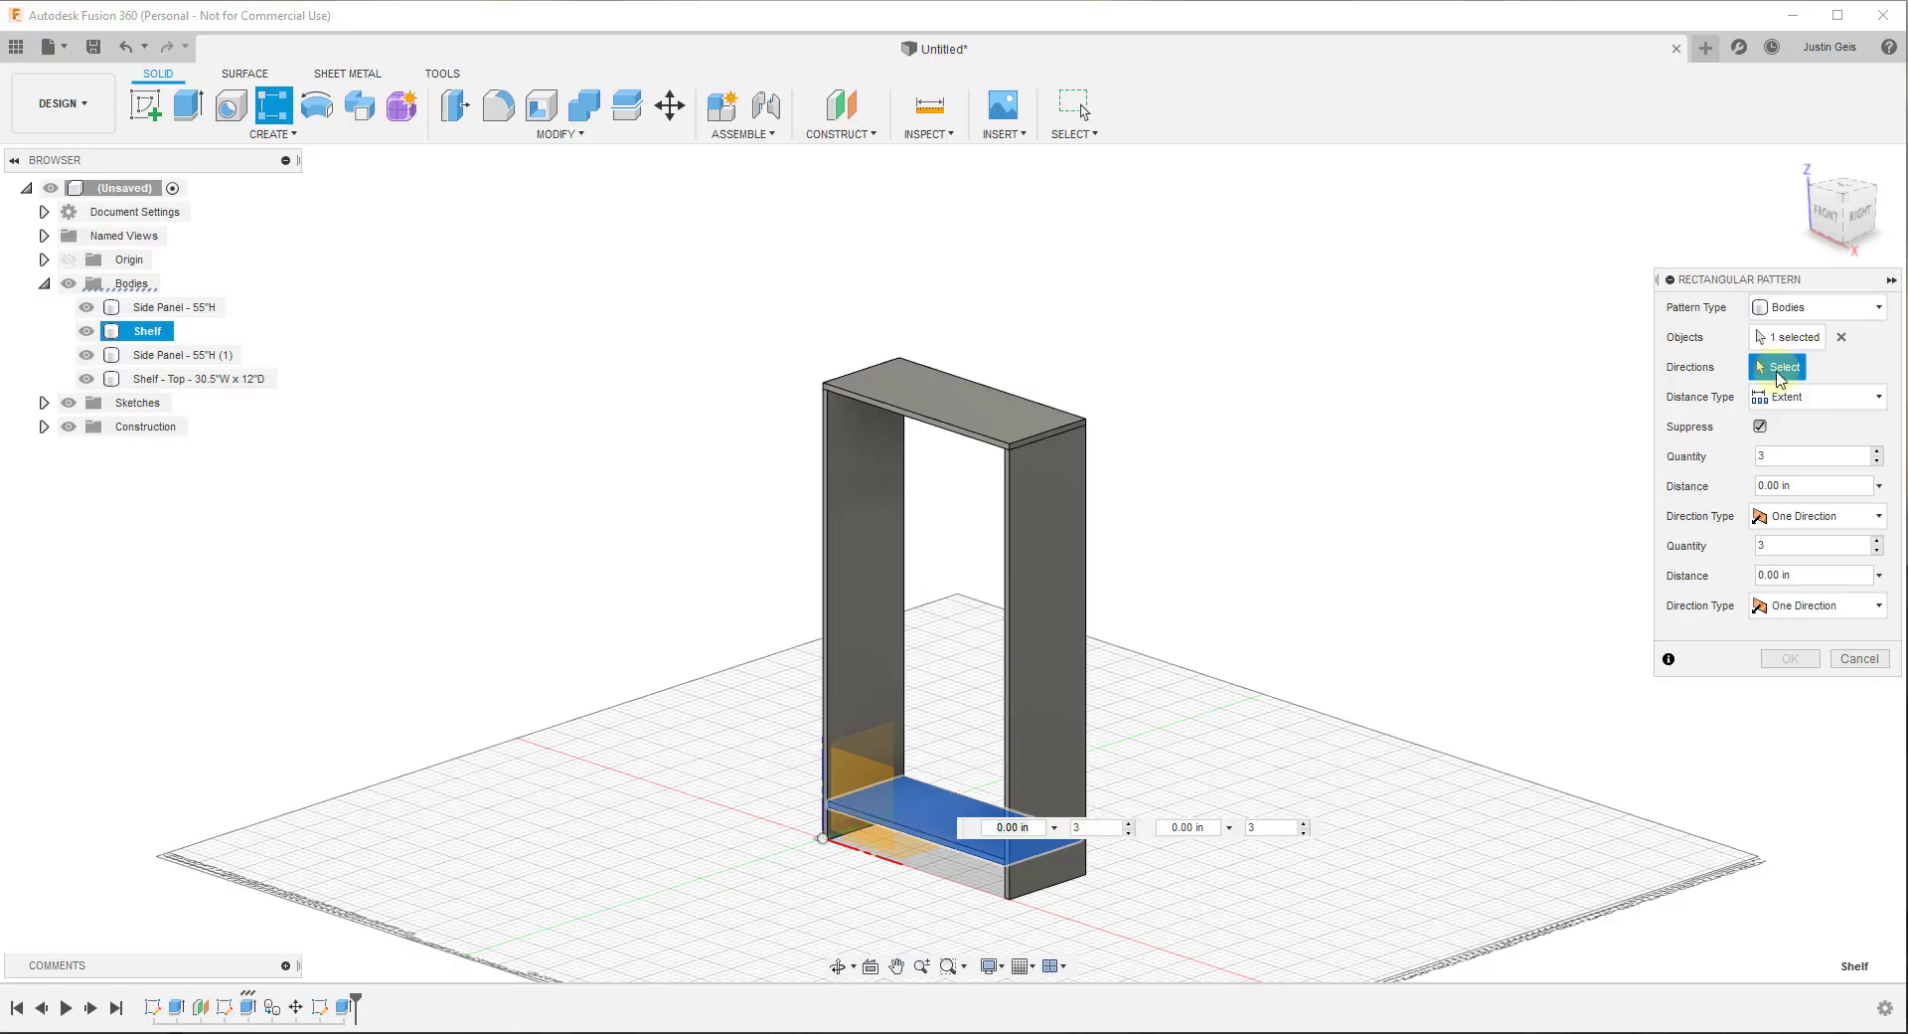
pyautogui.click(831, 566)
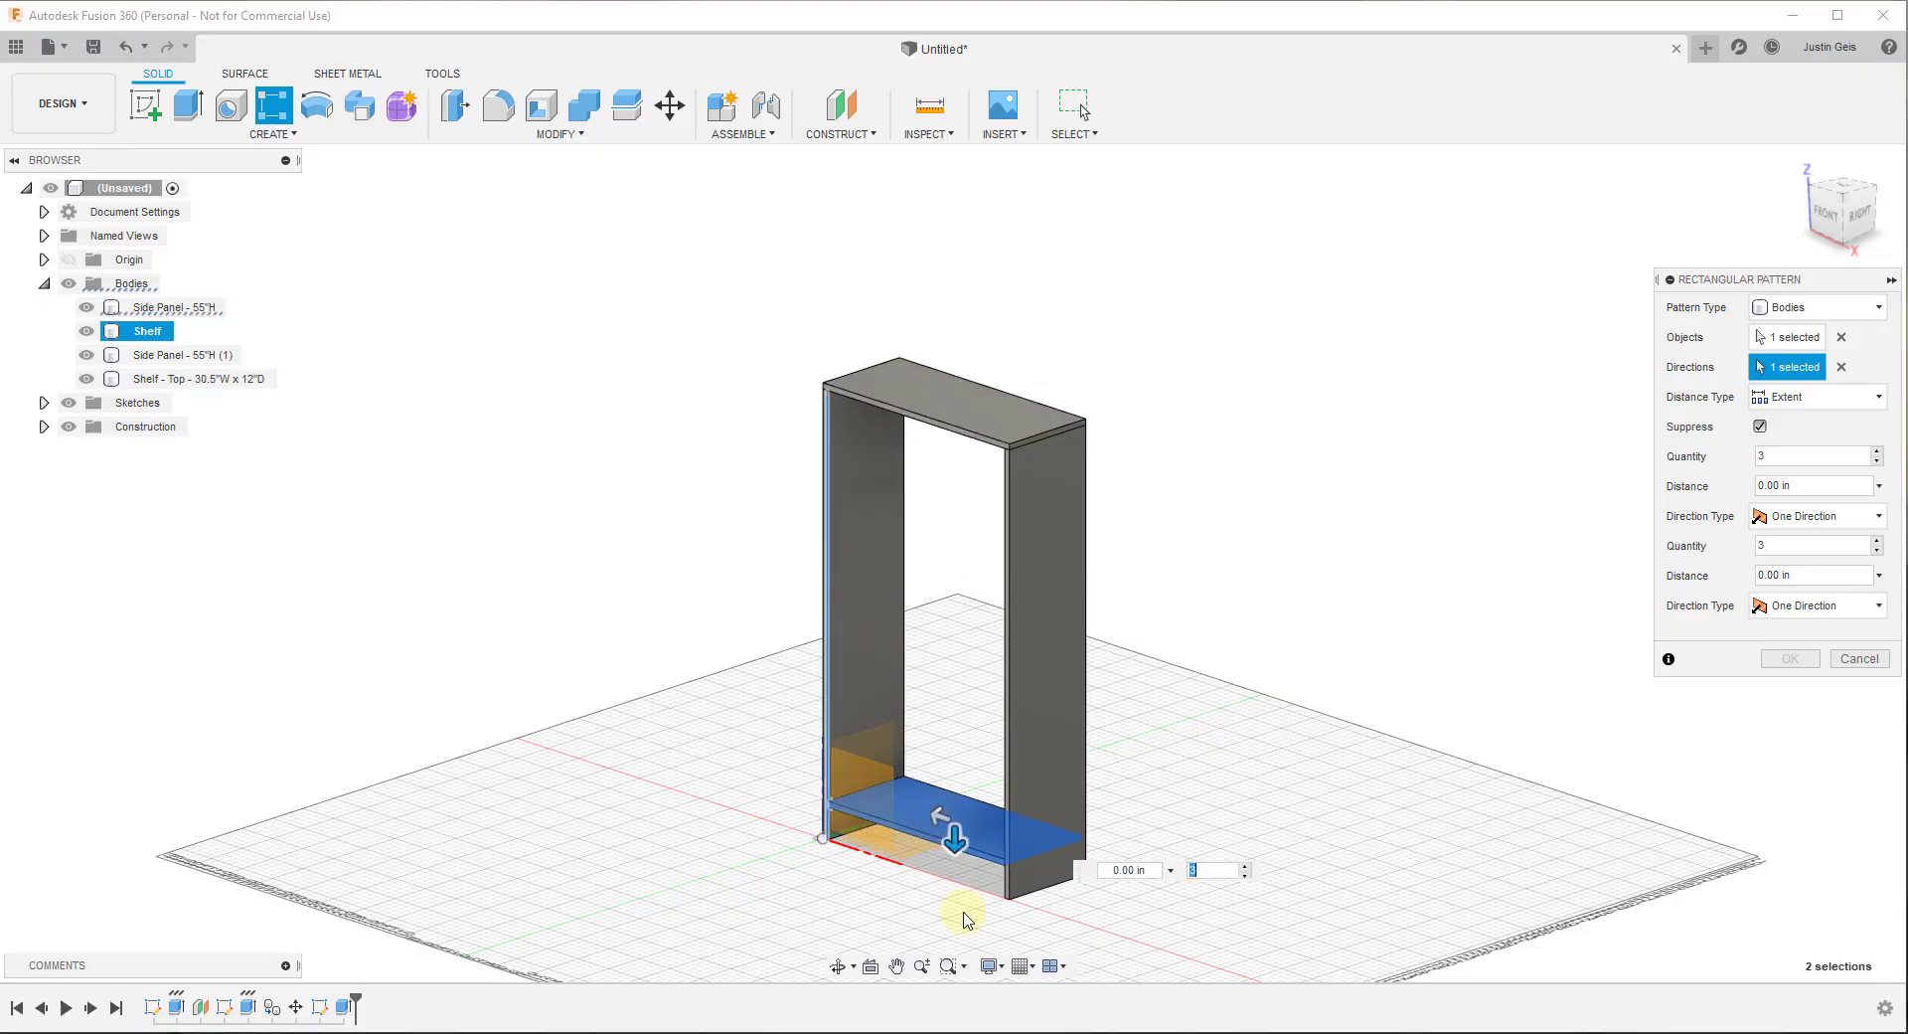
pyautogui.moveTo(955, 837); pyautogui.dragTo(951, 537)
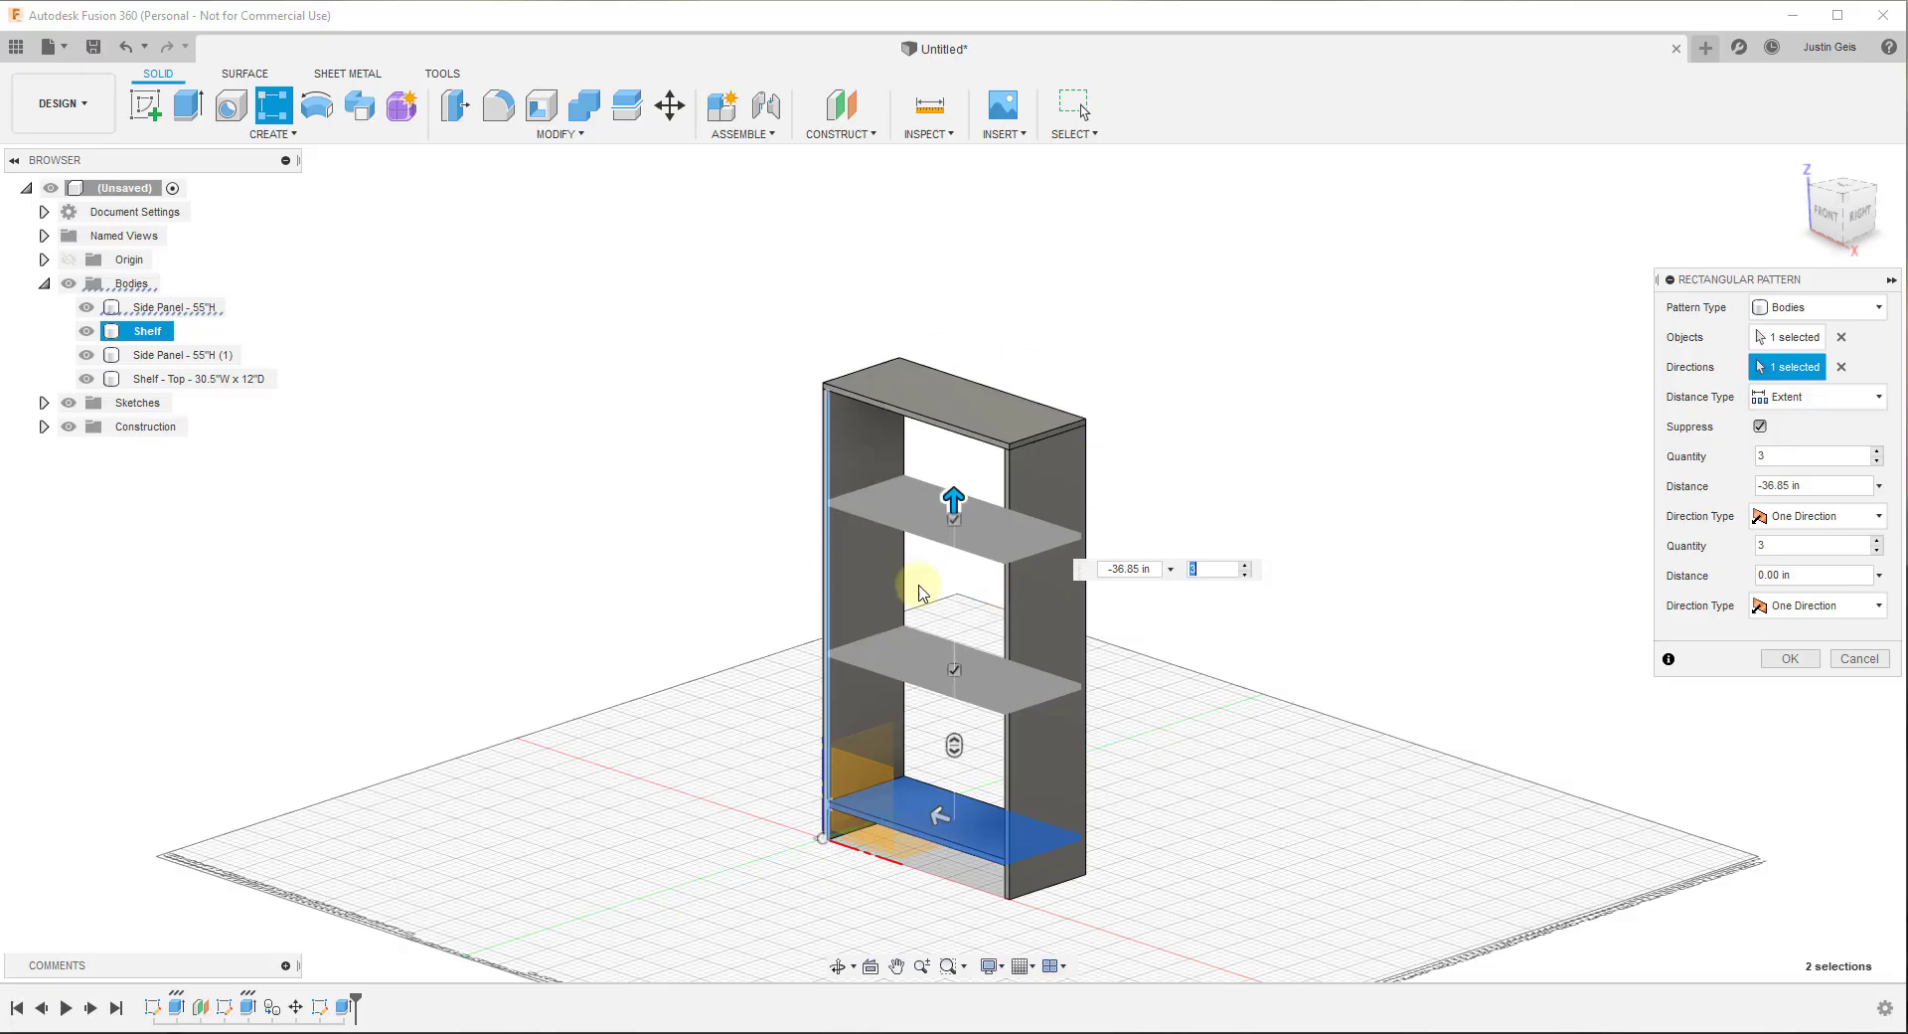
pyautogui.hotkey('shift', 'Tab')
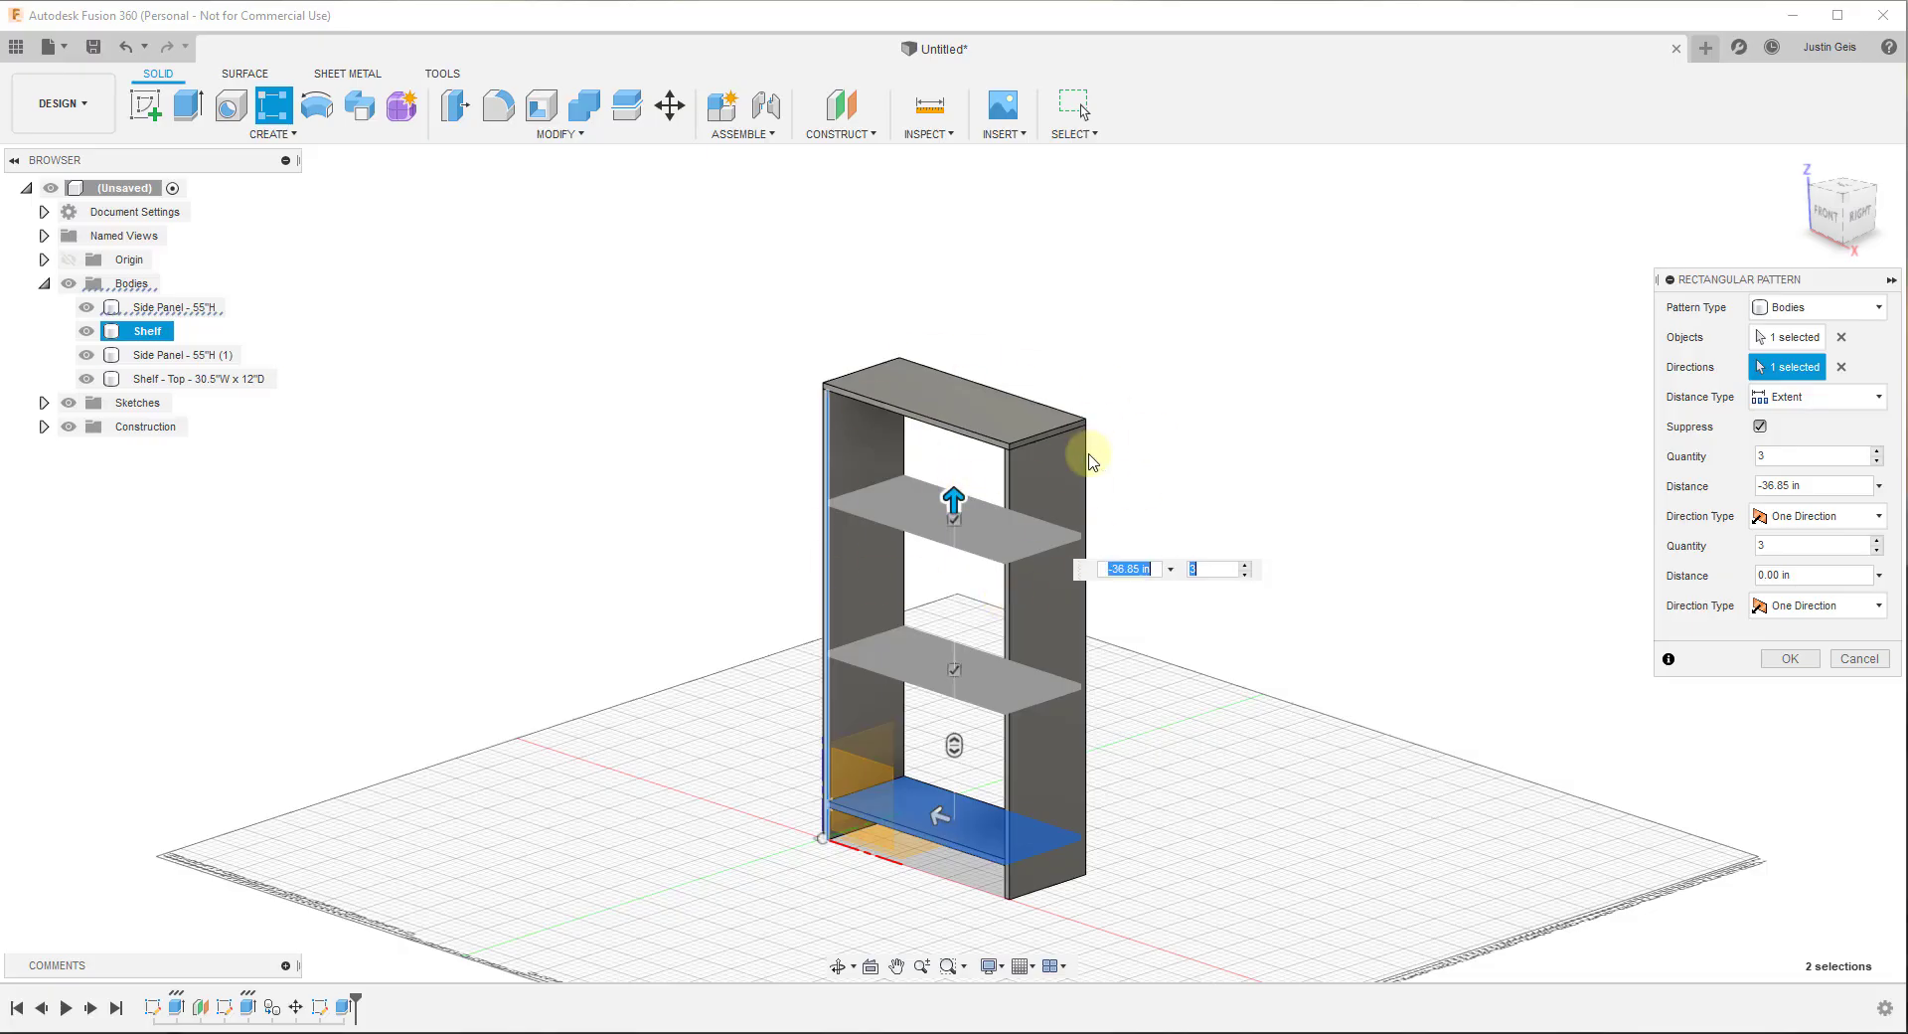
# Define the shelf pattern by spacing, with the instances 12 in apart upward, and raise the quantity to 5
pyautogui.click(1799, 398)
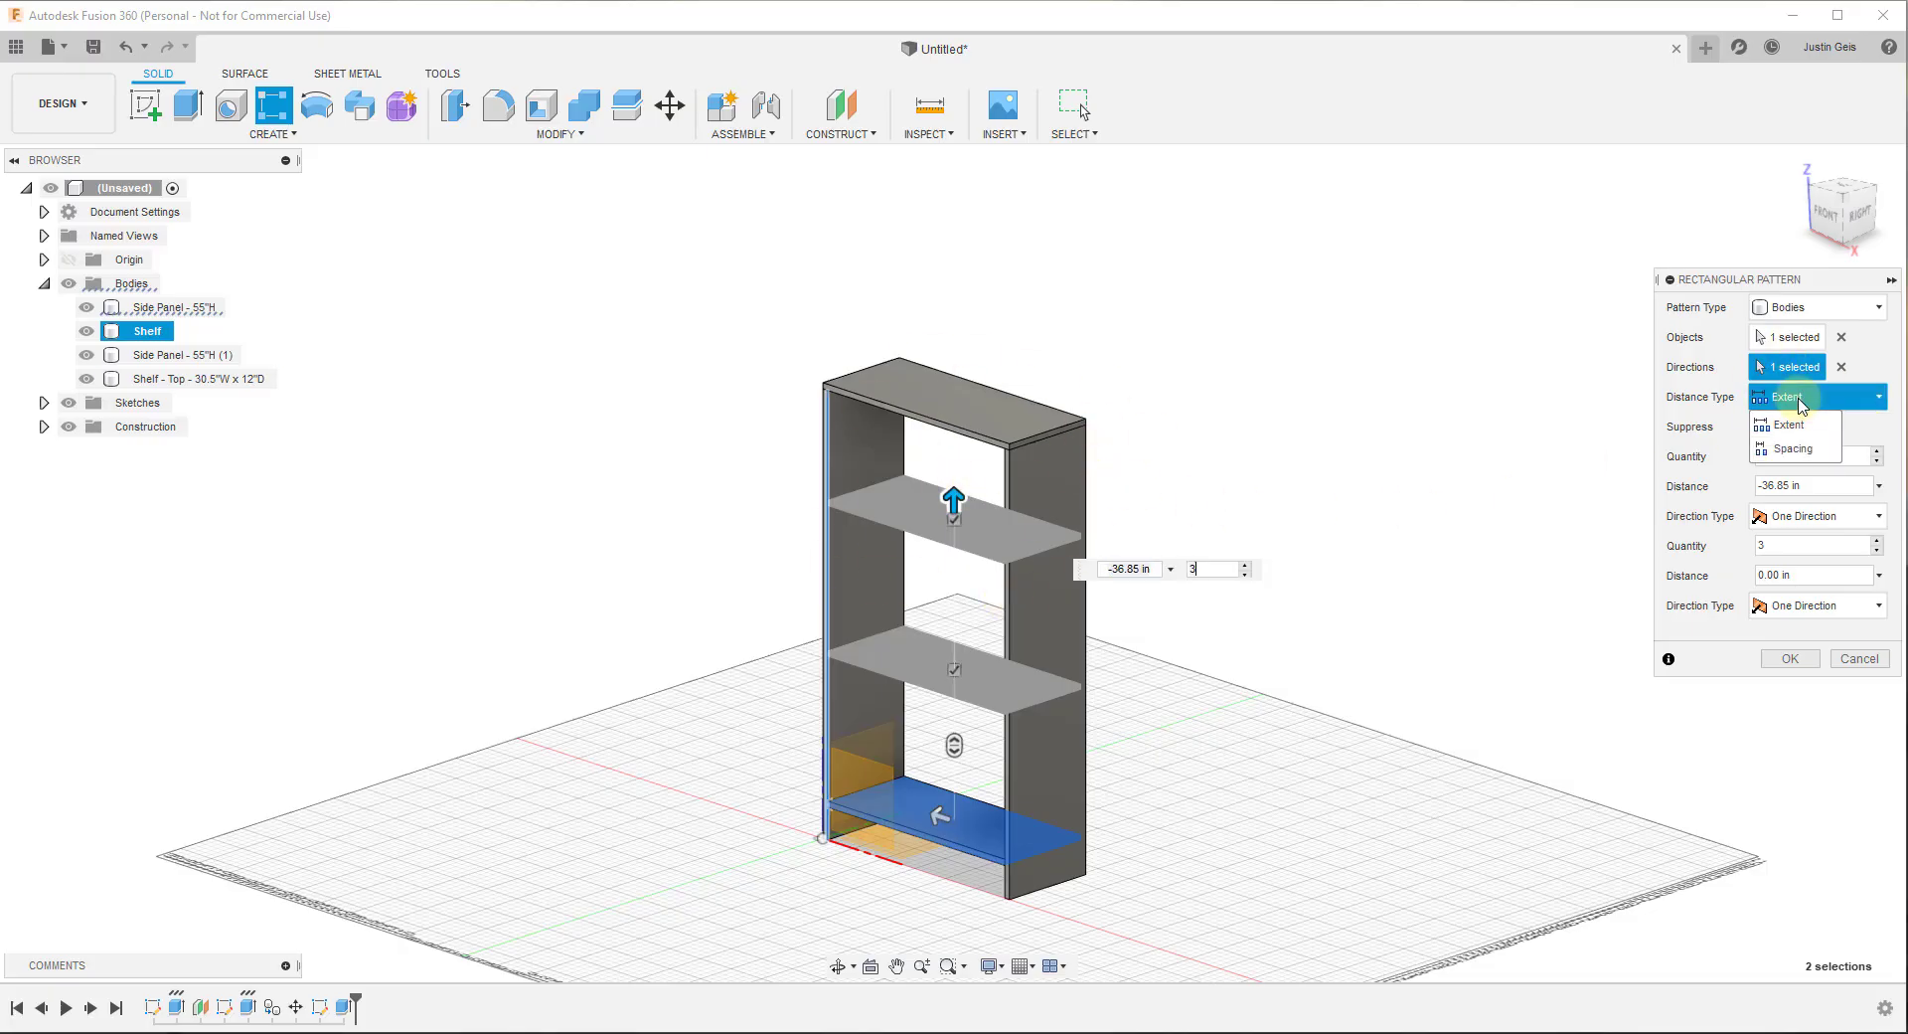
pyautogui.click(1793, 449)
pyautogui.moveTo(954, 648); pyautogui.dragTo(953, 708)
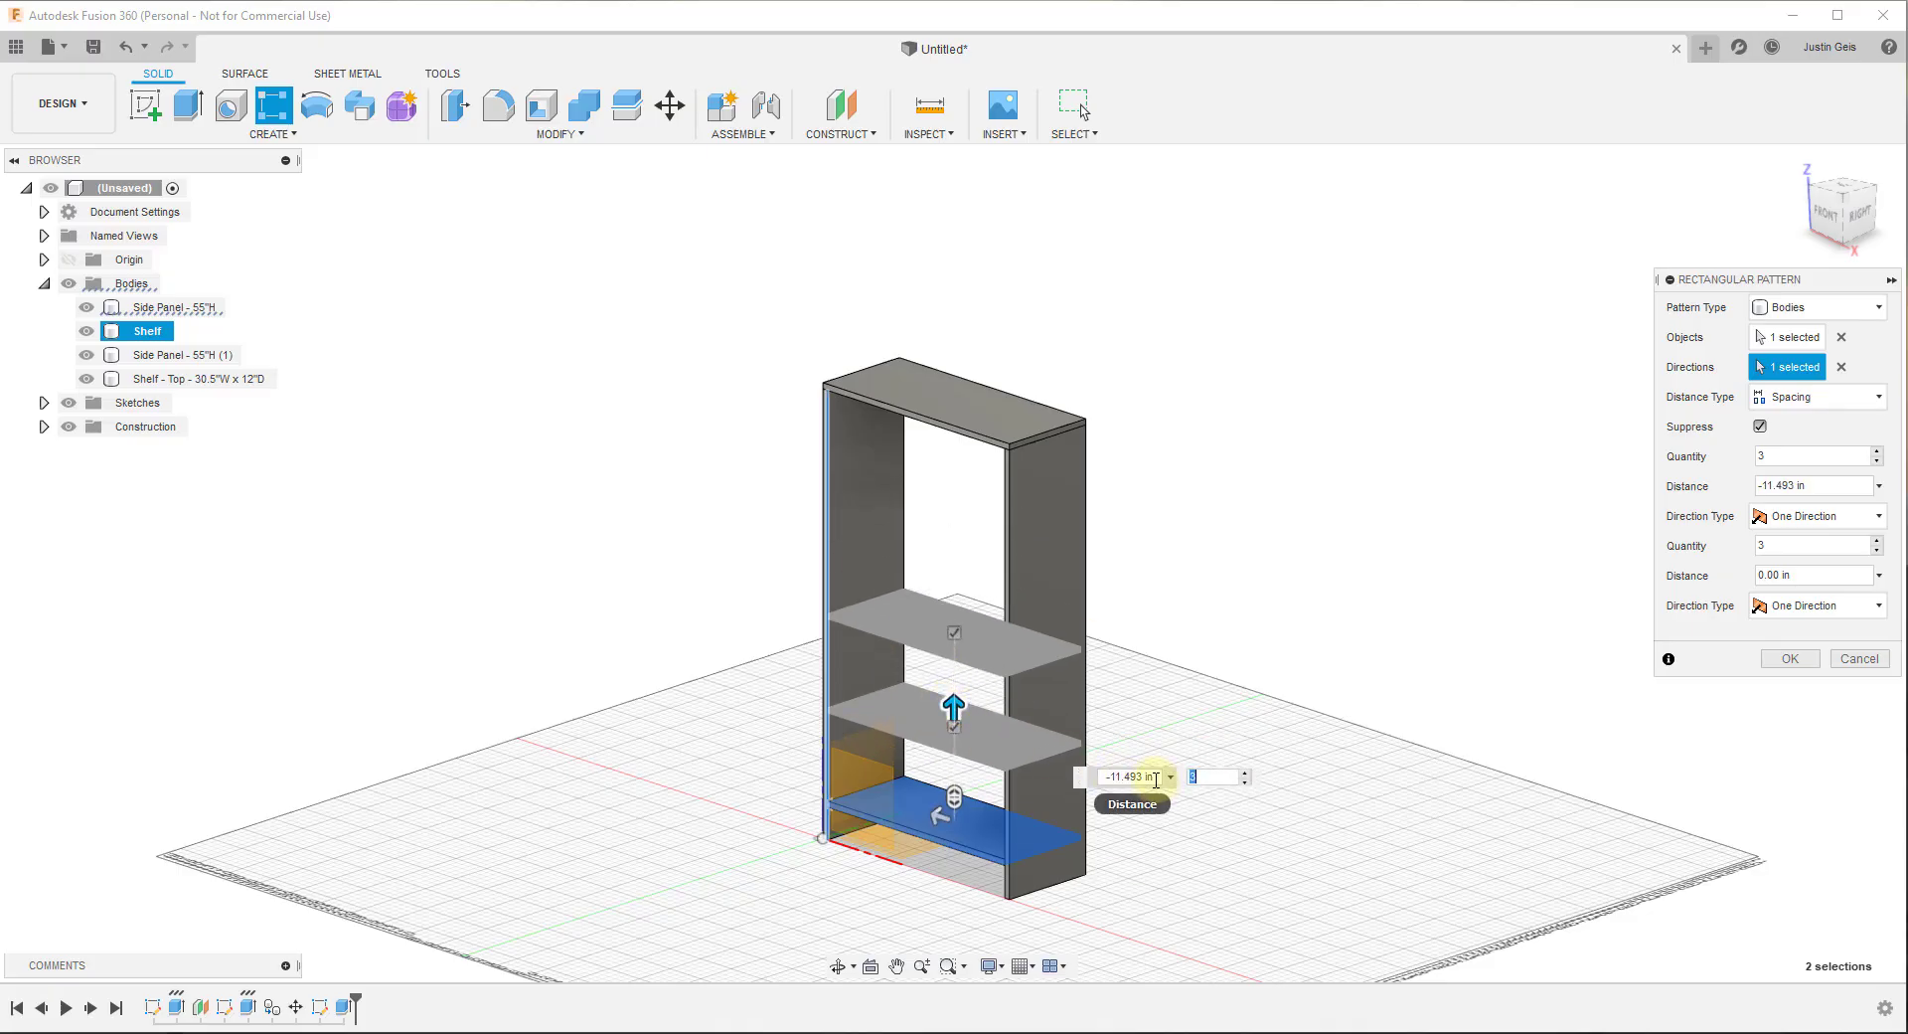
pyautogui.click(1156, 779)
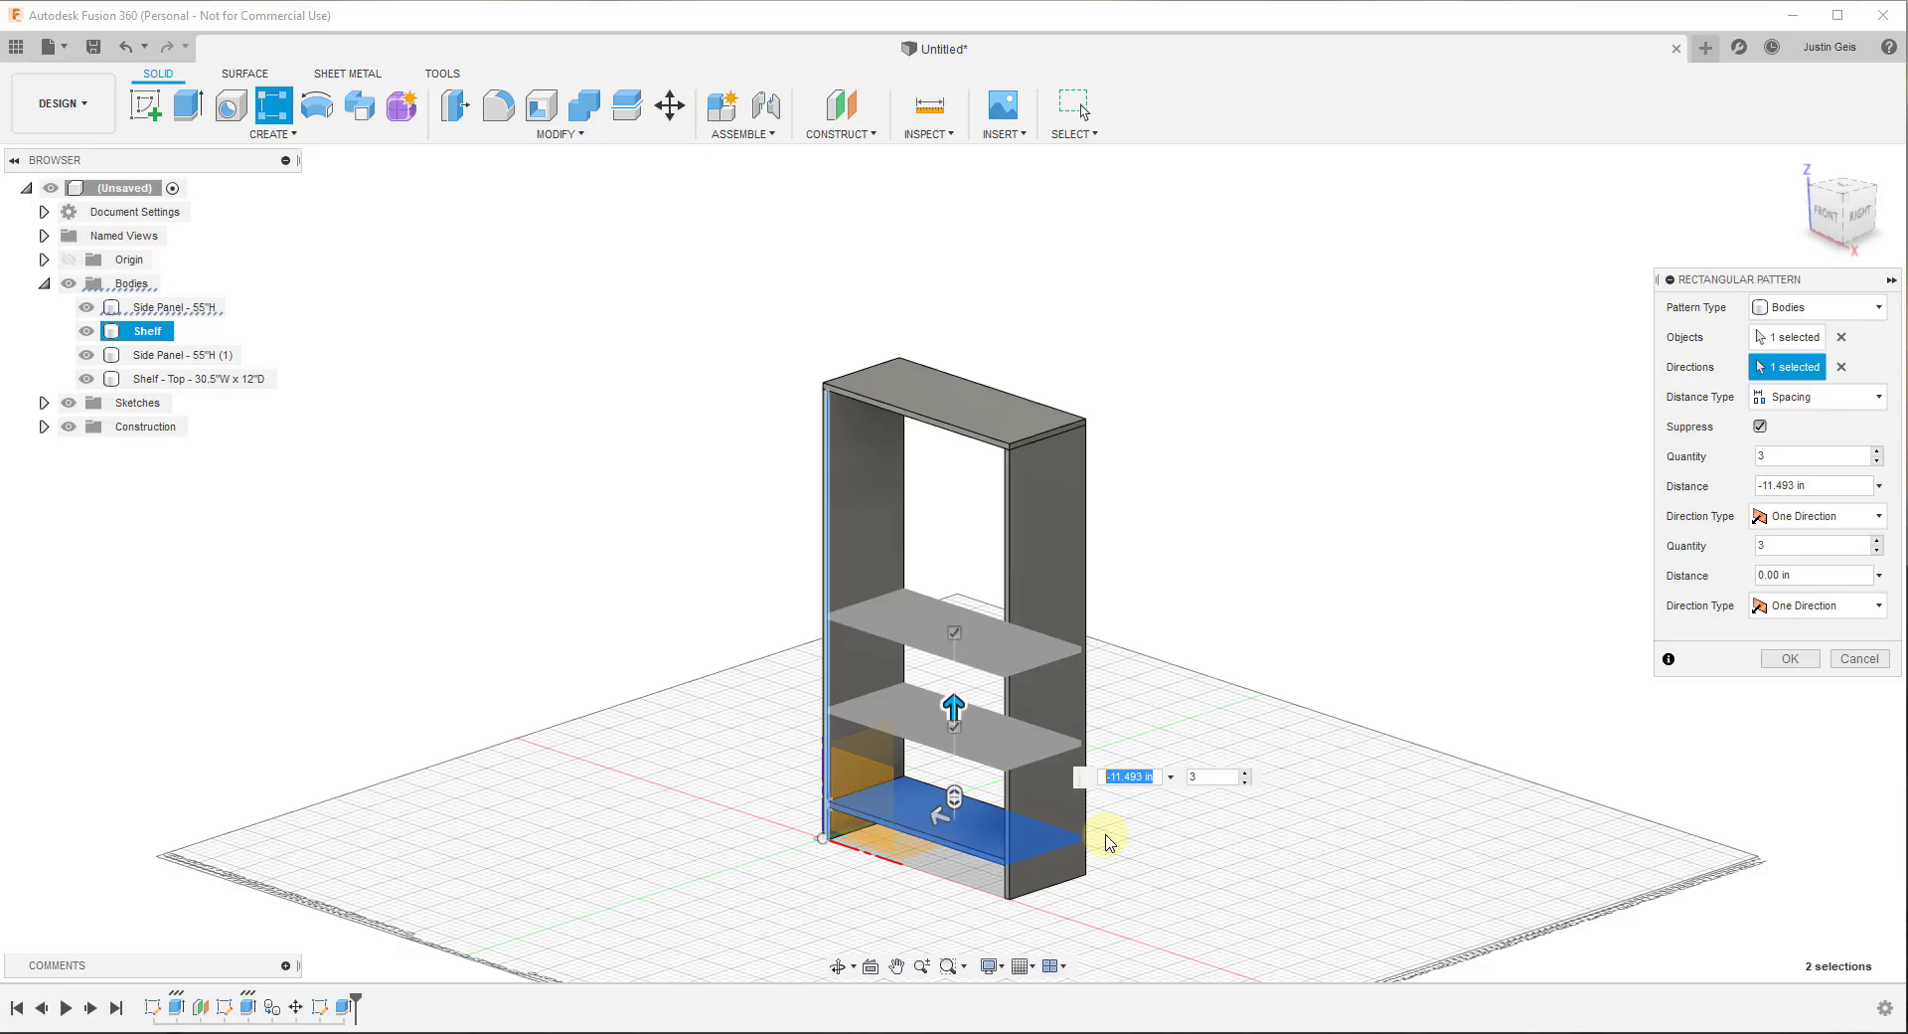
pyautogui.write('-12')
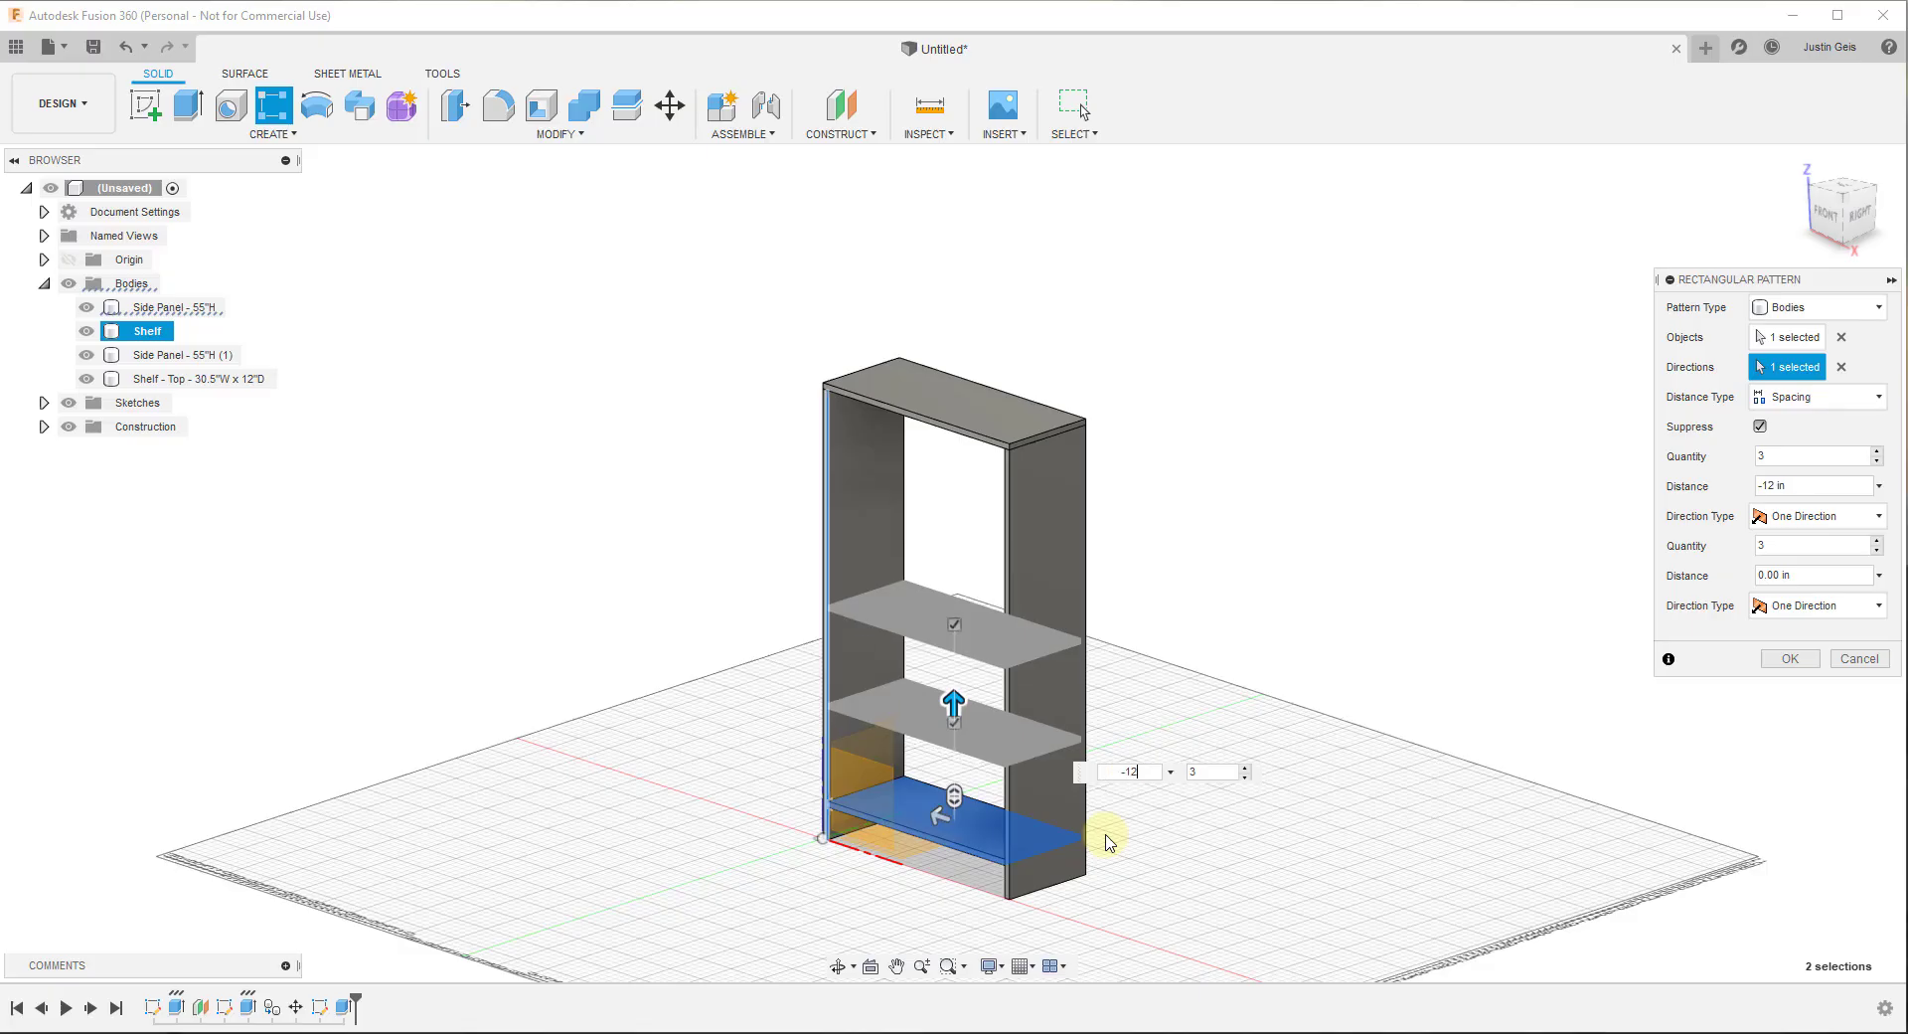
pyautogui.click(1246, 767)
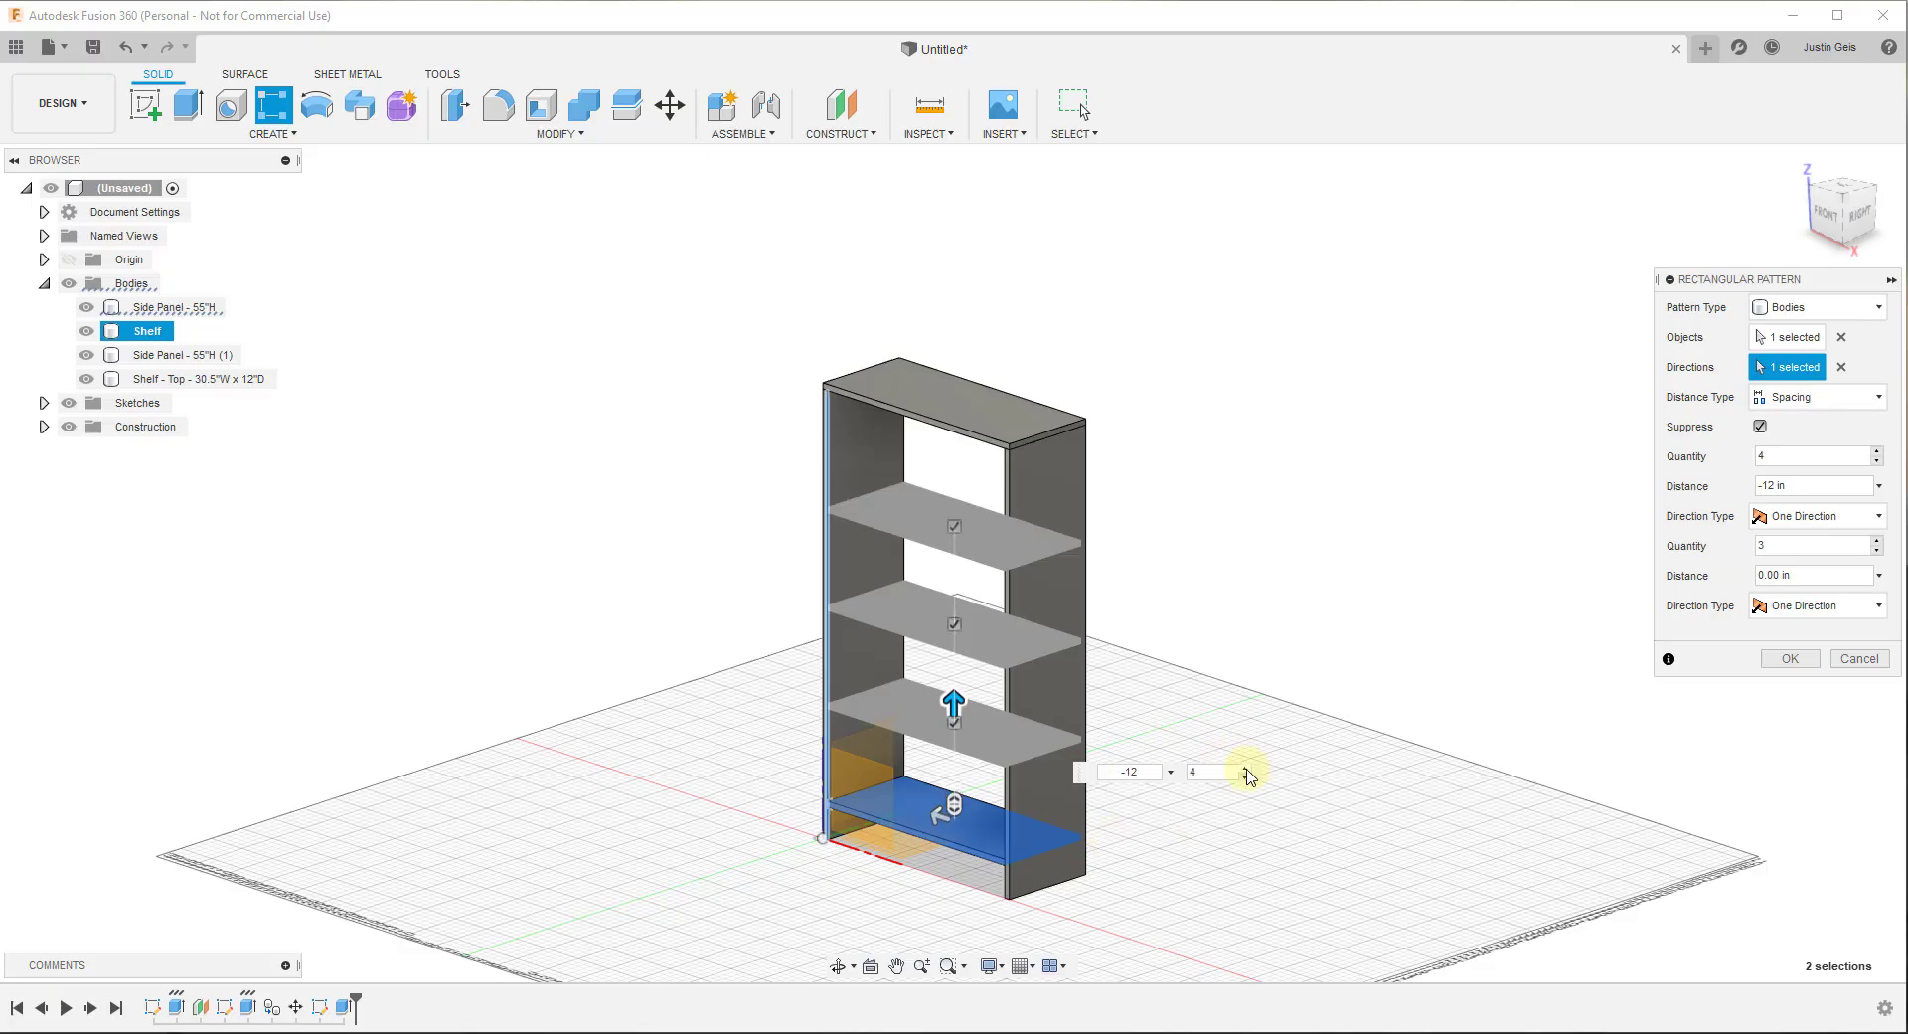
pyautogui.click(1245, 767)
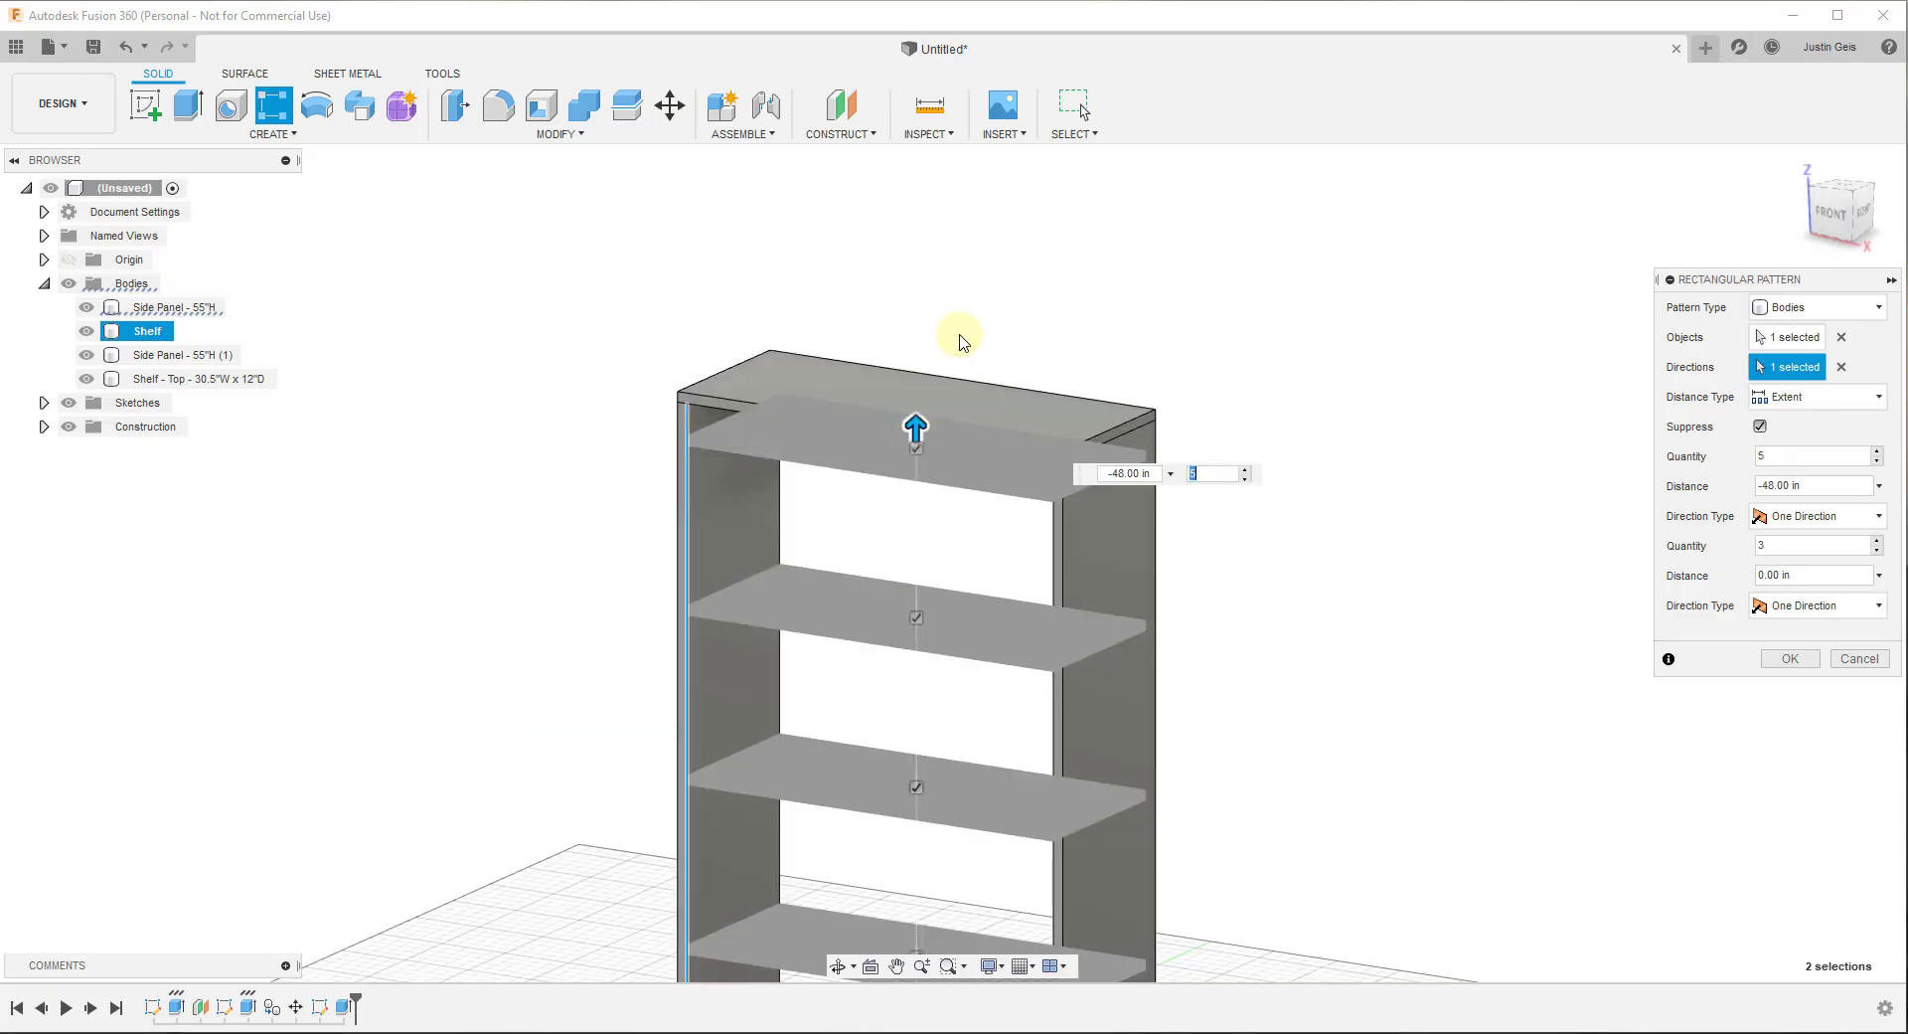
# Define the shelf pattern by extent and set its overall distance to -51 in, aligning the topmost instance with the top panel
pyautogui.scroll(-3, 958, 341)
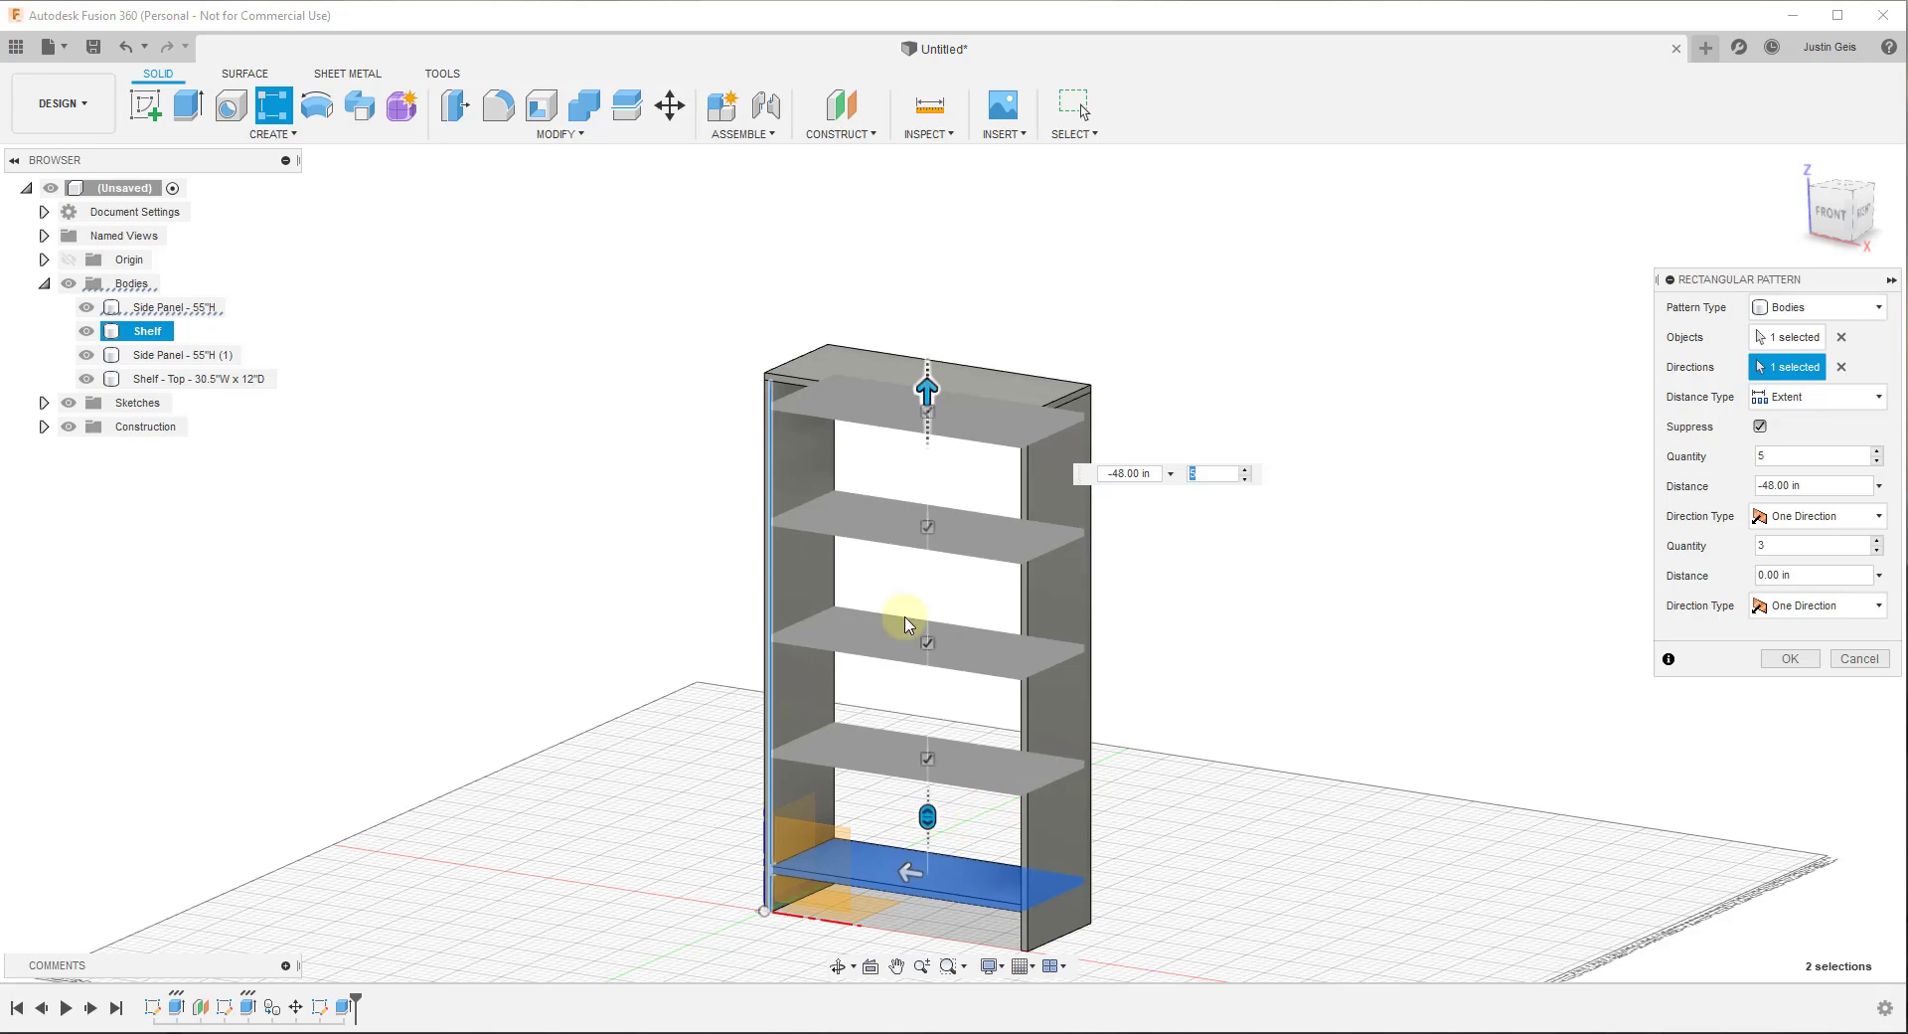
pyautogui.moveTo(925, 387); pyautogui.dragTo(927, 359)
pyautogui.scroll(5, 1005, 417)
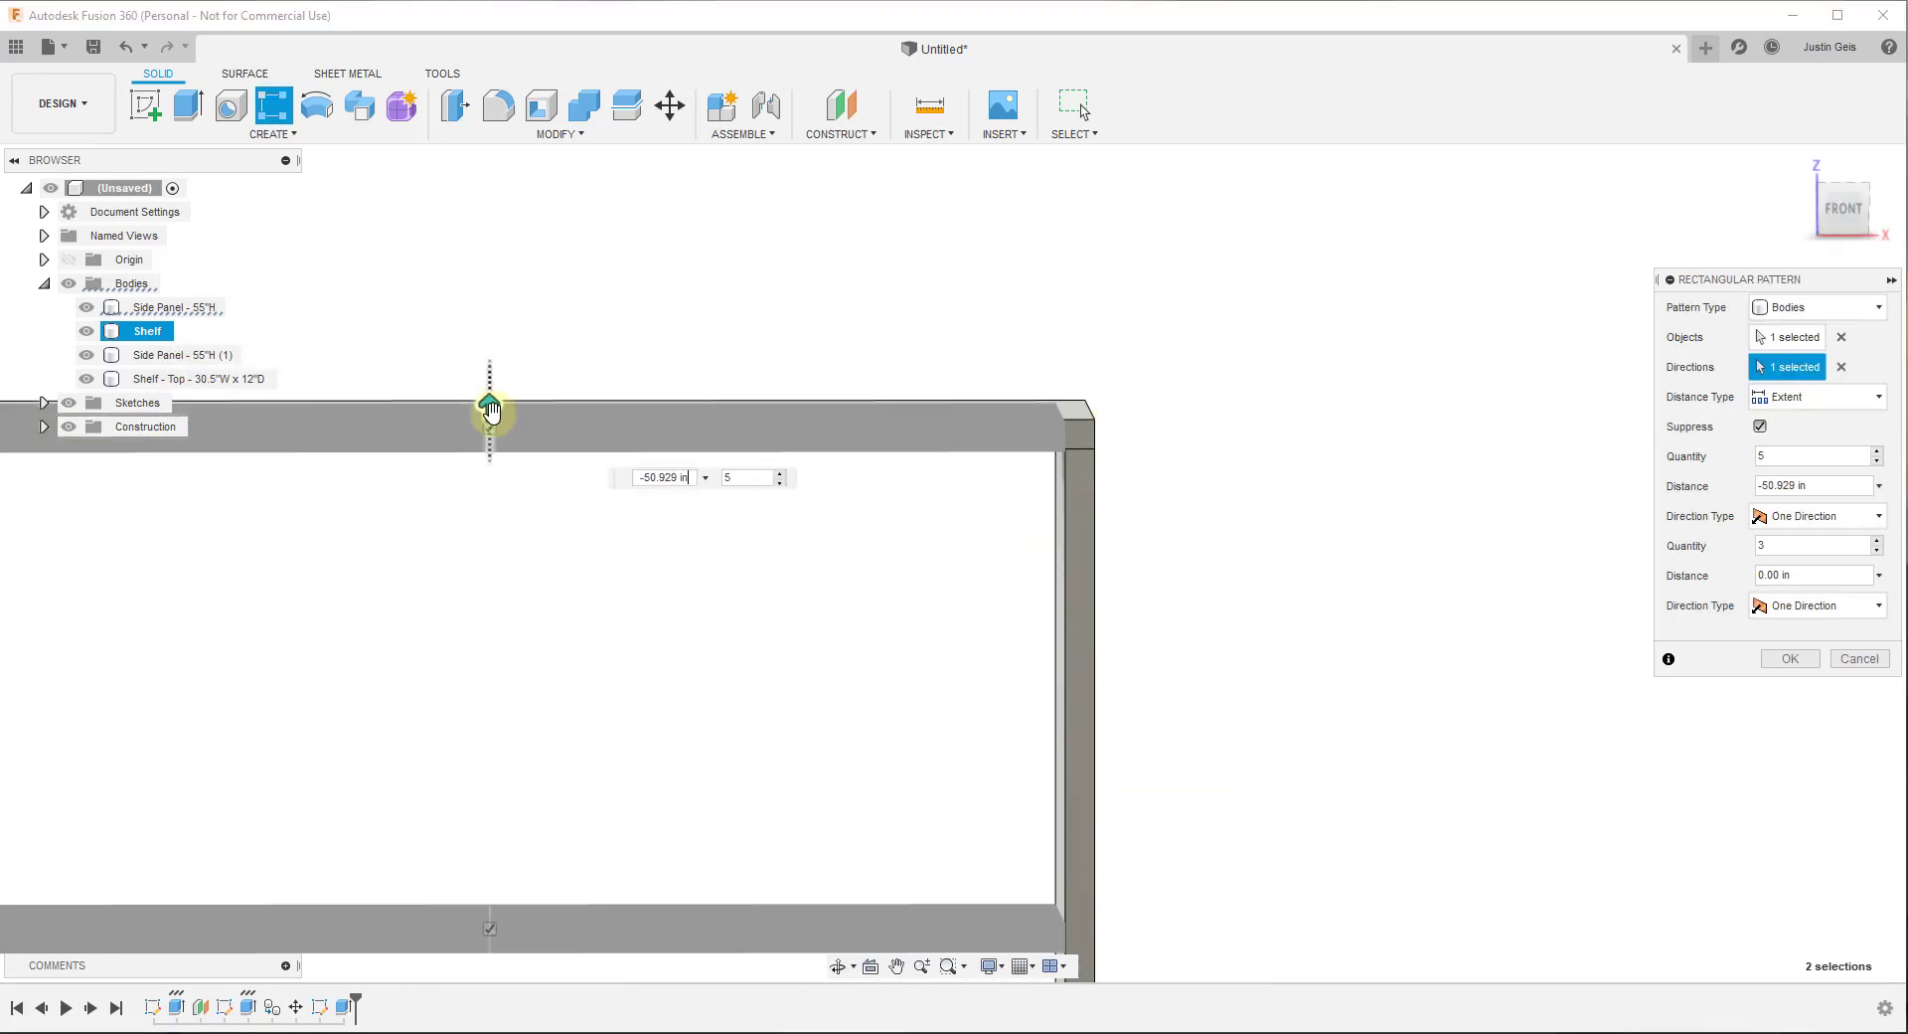
pyautogui.moveTo(490, 413); pyautogui.dragTo(504, 399)
pyautogui.keyDown('shift'); pyautogui.moveTo(895, 451); pyautogui.dragTo(874, 476, button='middle'); pyautogui.keyUp('shift')
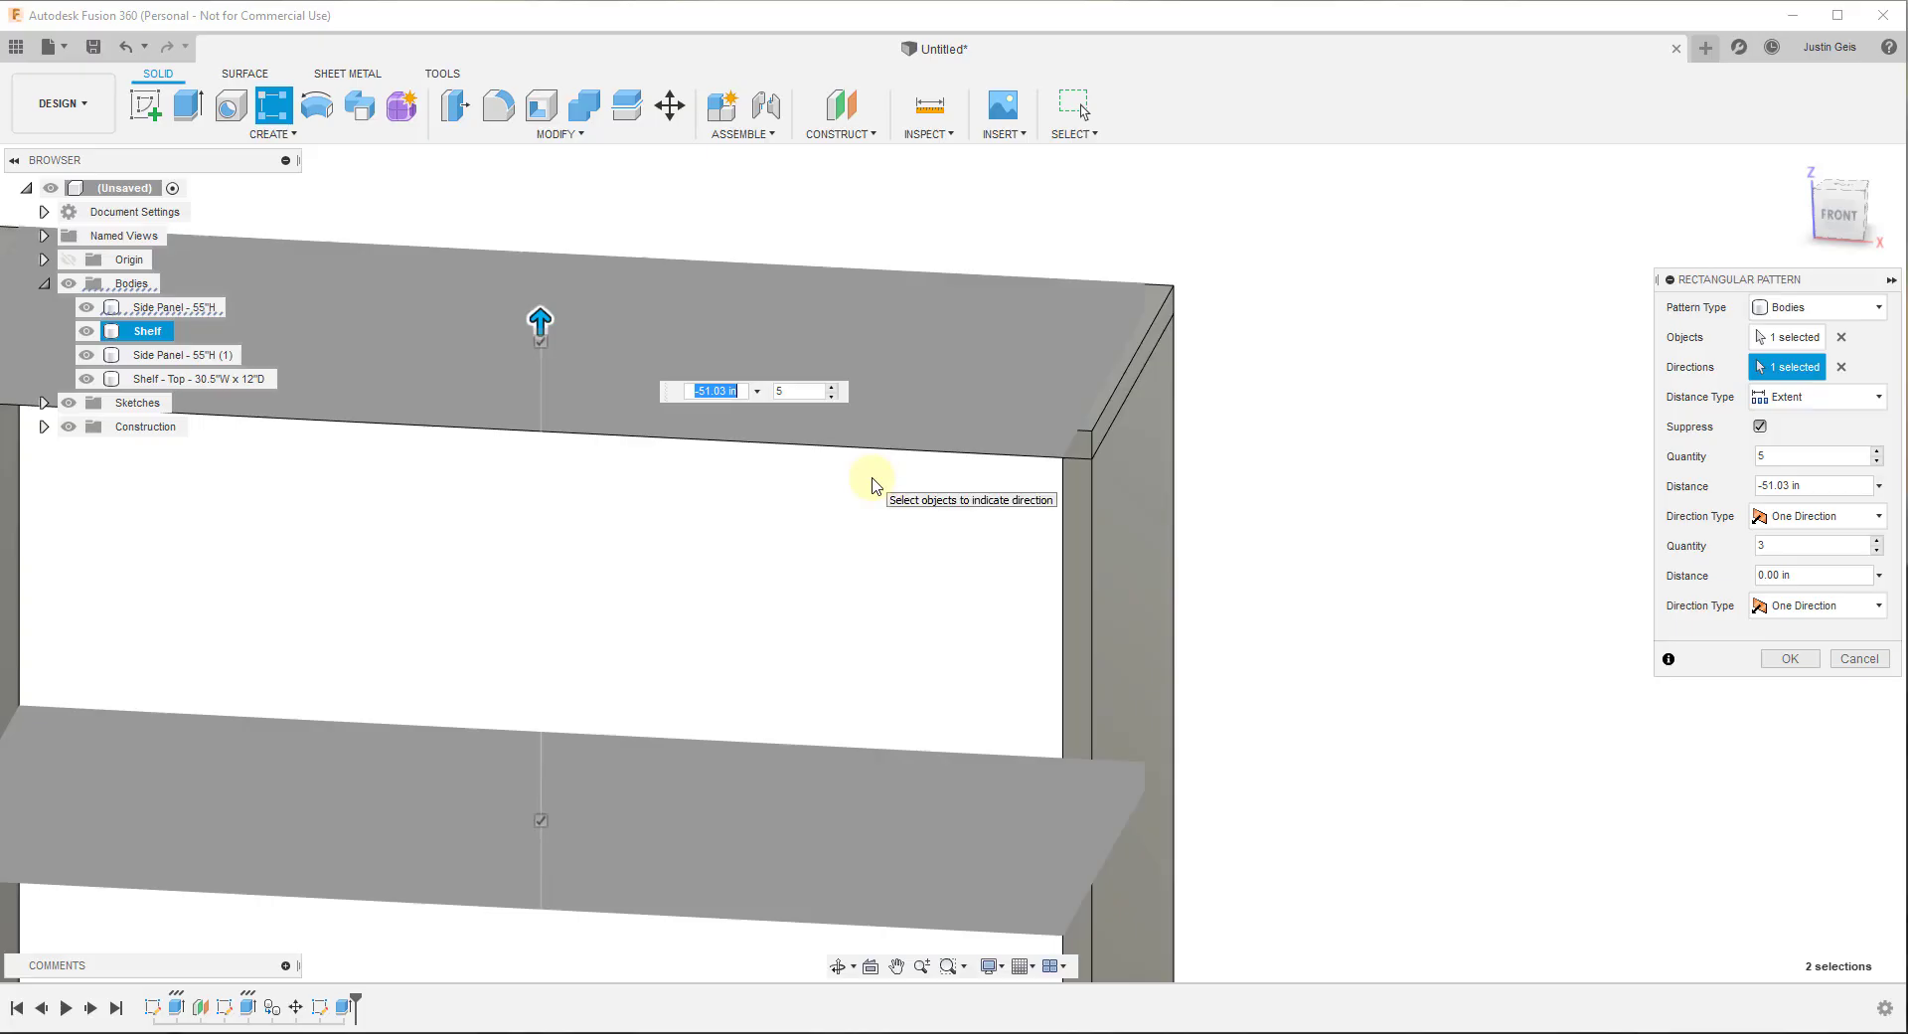
pyautogui.write('-51')
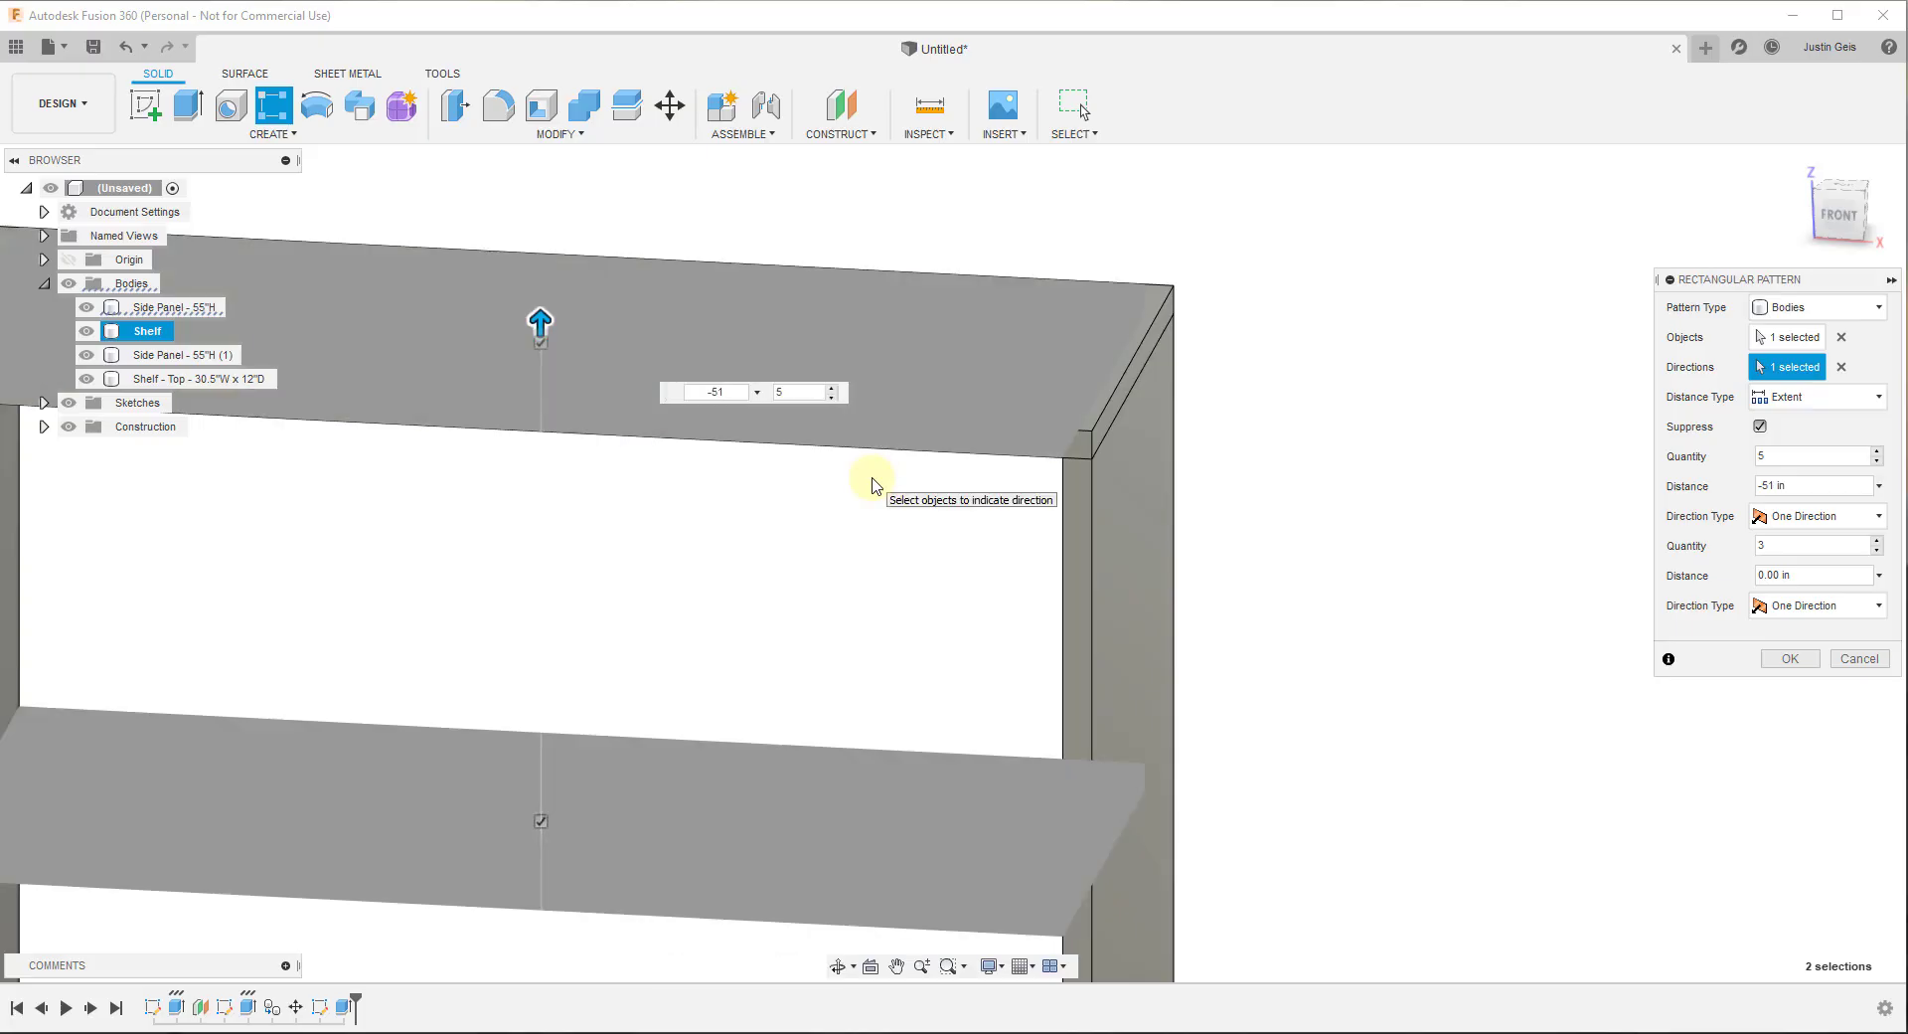
# Try 6 shelf instances within the same pattern extent and return the quantity to 5
pyautogui.scroll(-5, 795, 472)
pyautogui.keyDown('shift'); pyautogui.moveTo(759, 468); pyautogui.dragTo(874, 639, button='middle'); pyautogui.keyUp('shift')
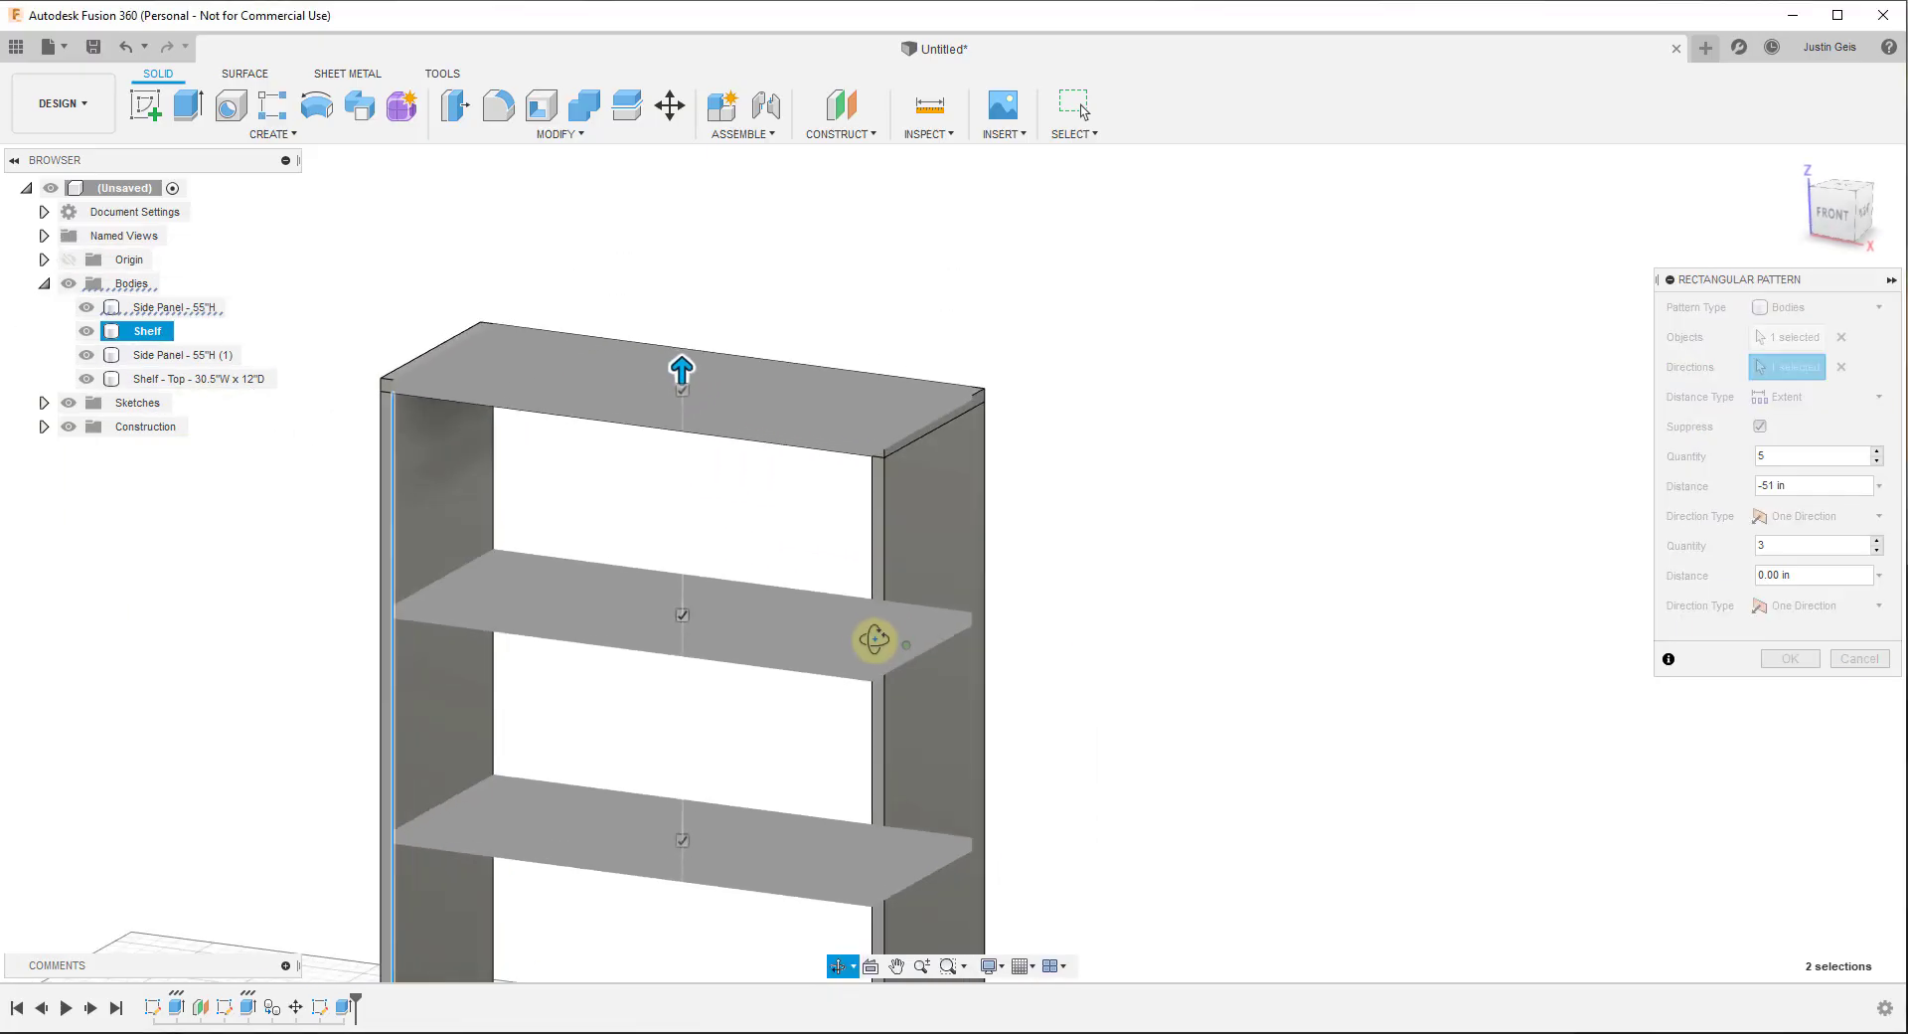
pyautogui.scroll(-4, 843, 468)
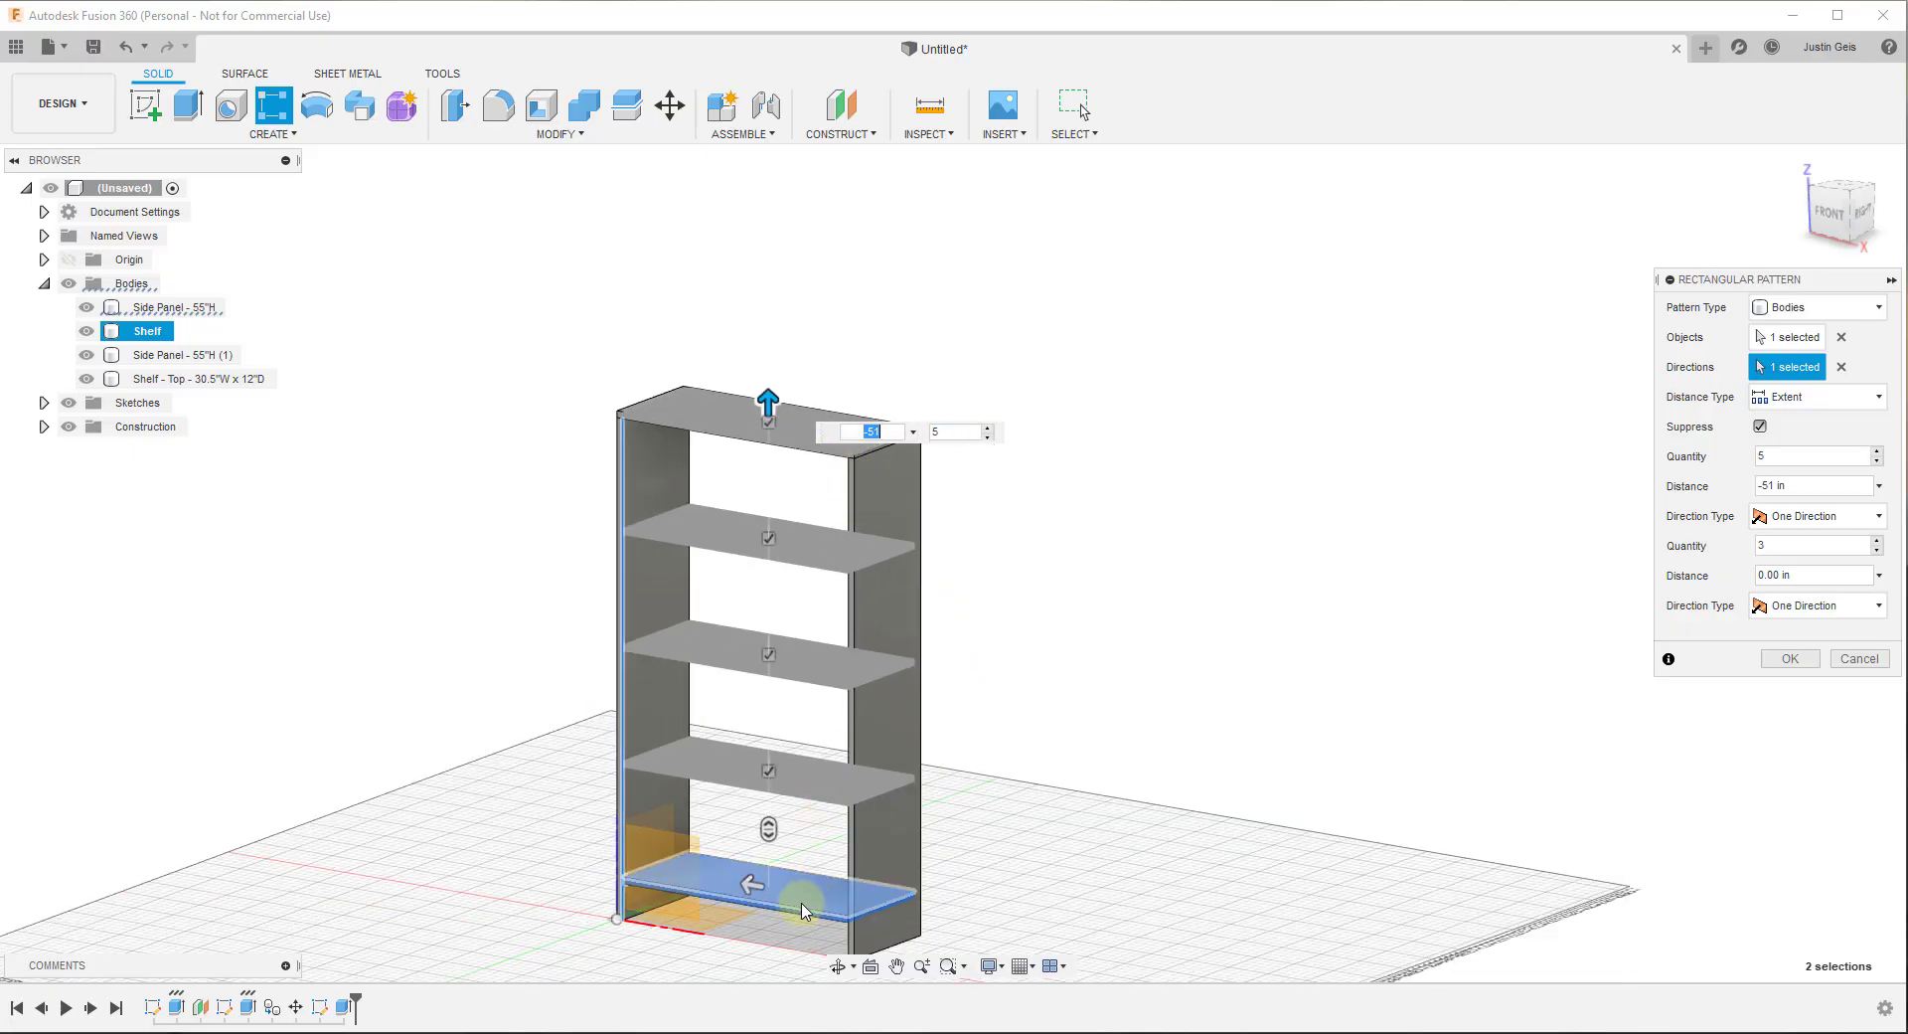
pyautogui.press('Tab')
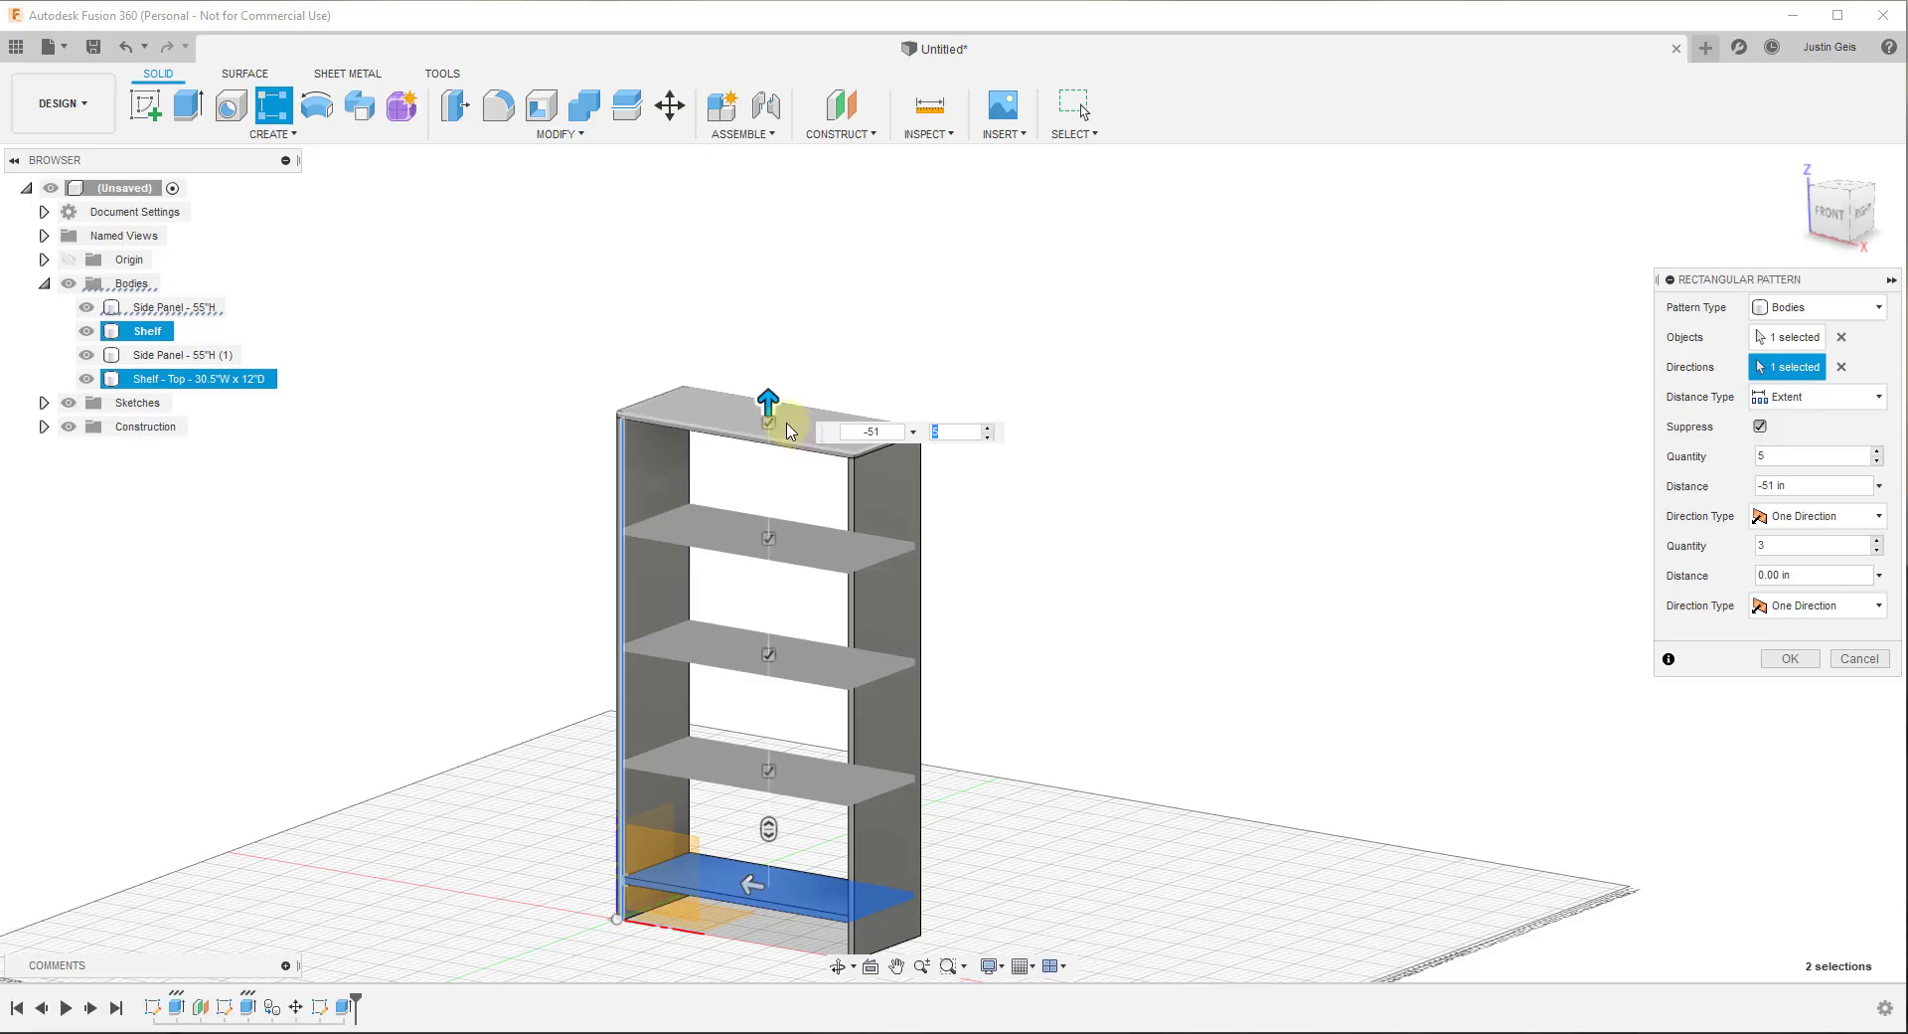
pyautogui.click(987, 427)
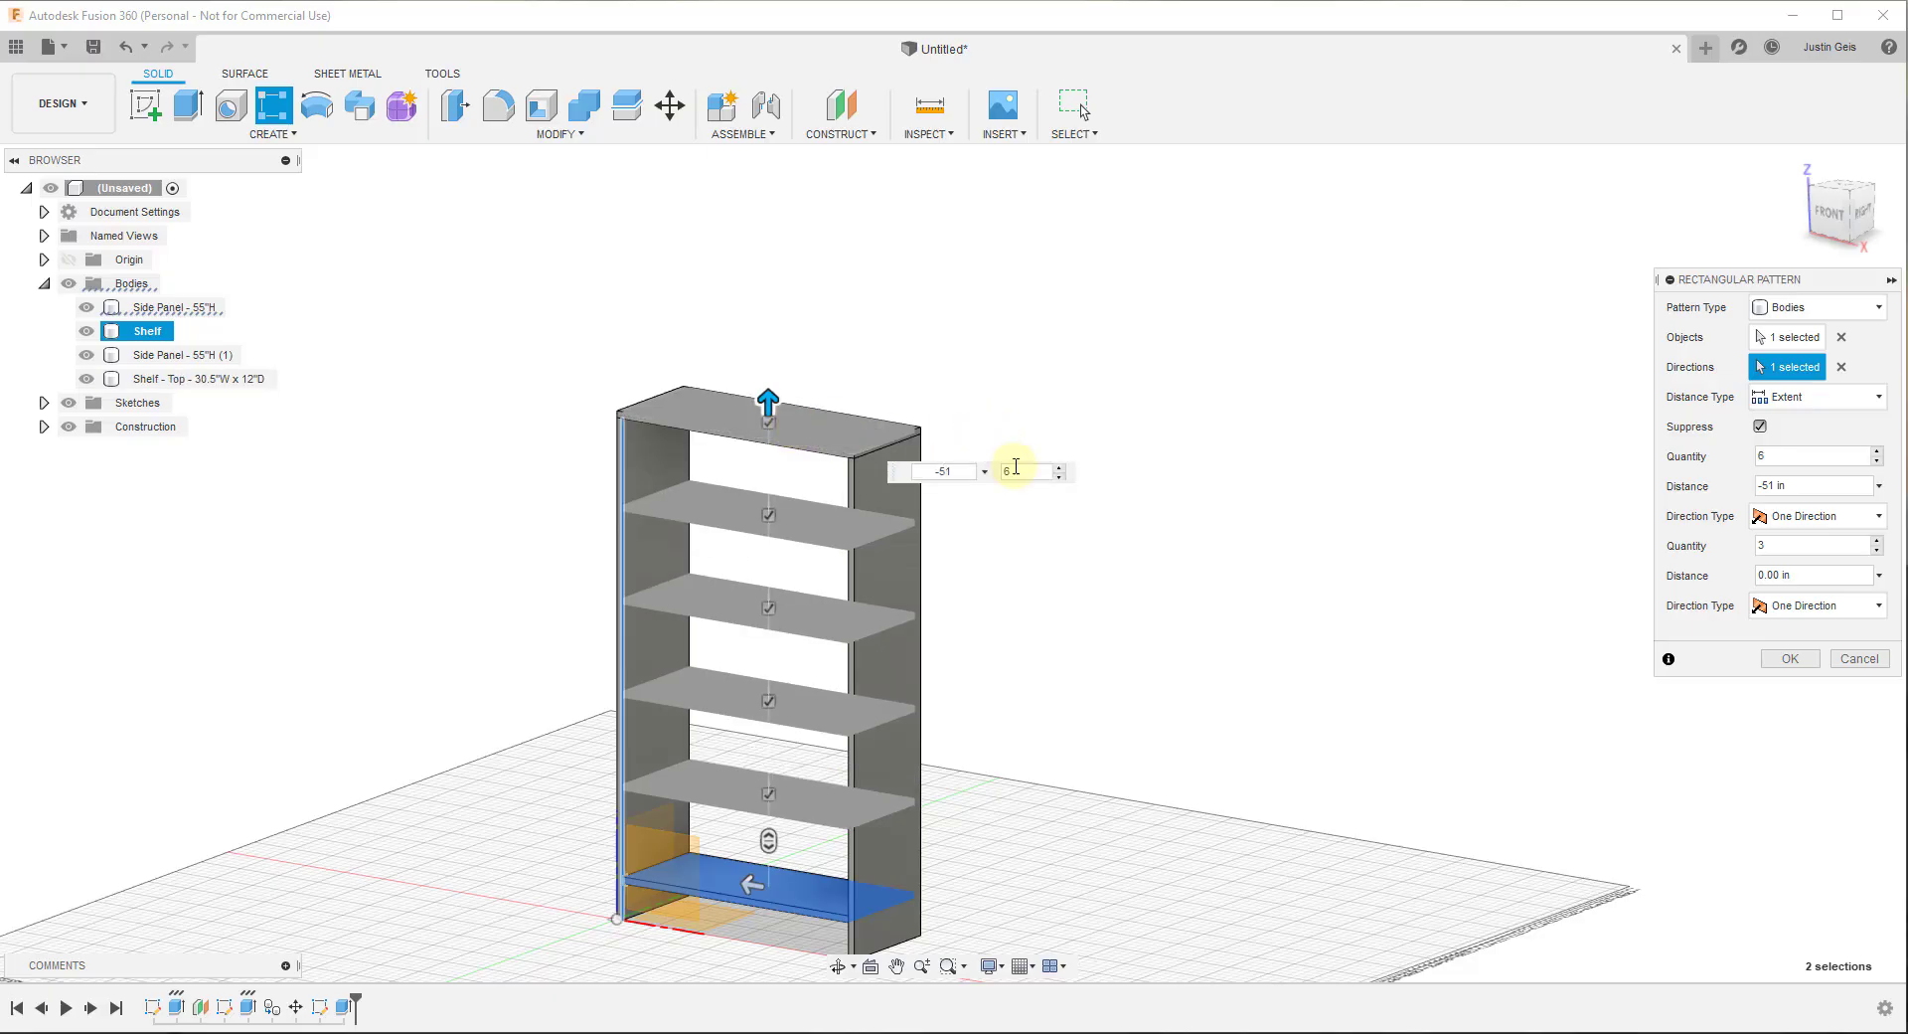
pyautogui.click(1060, 477)
pyautogui.click(1060, 467)
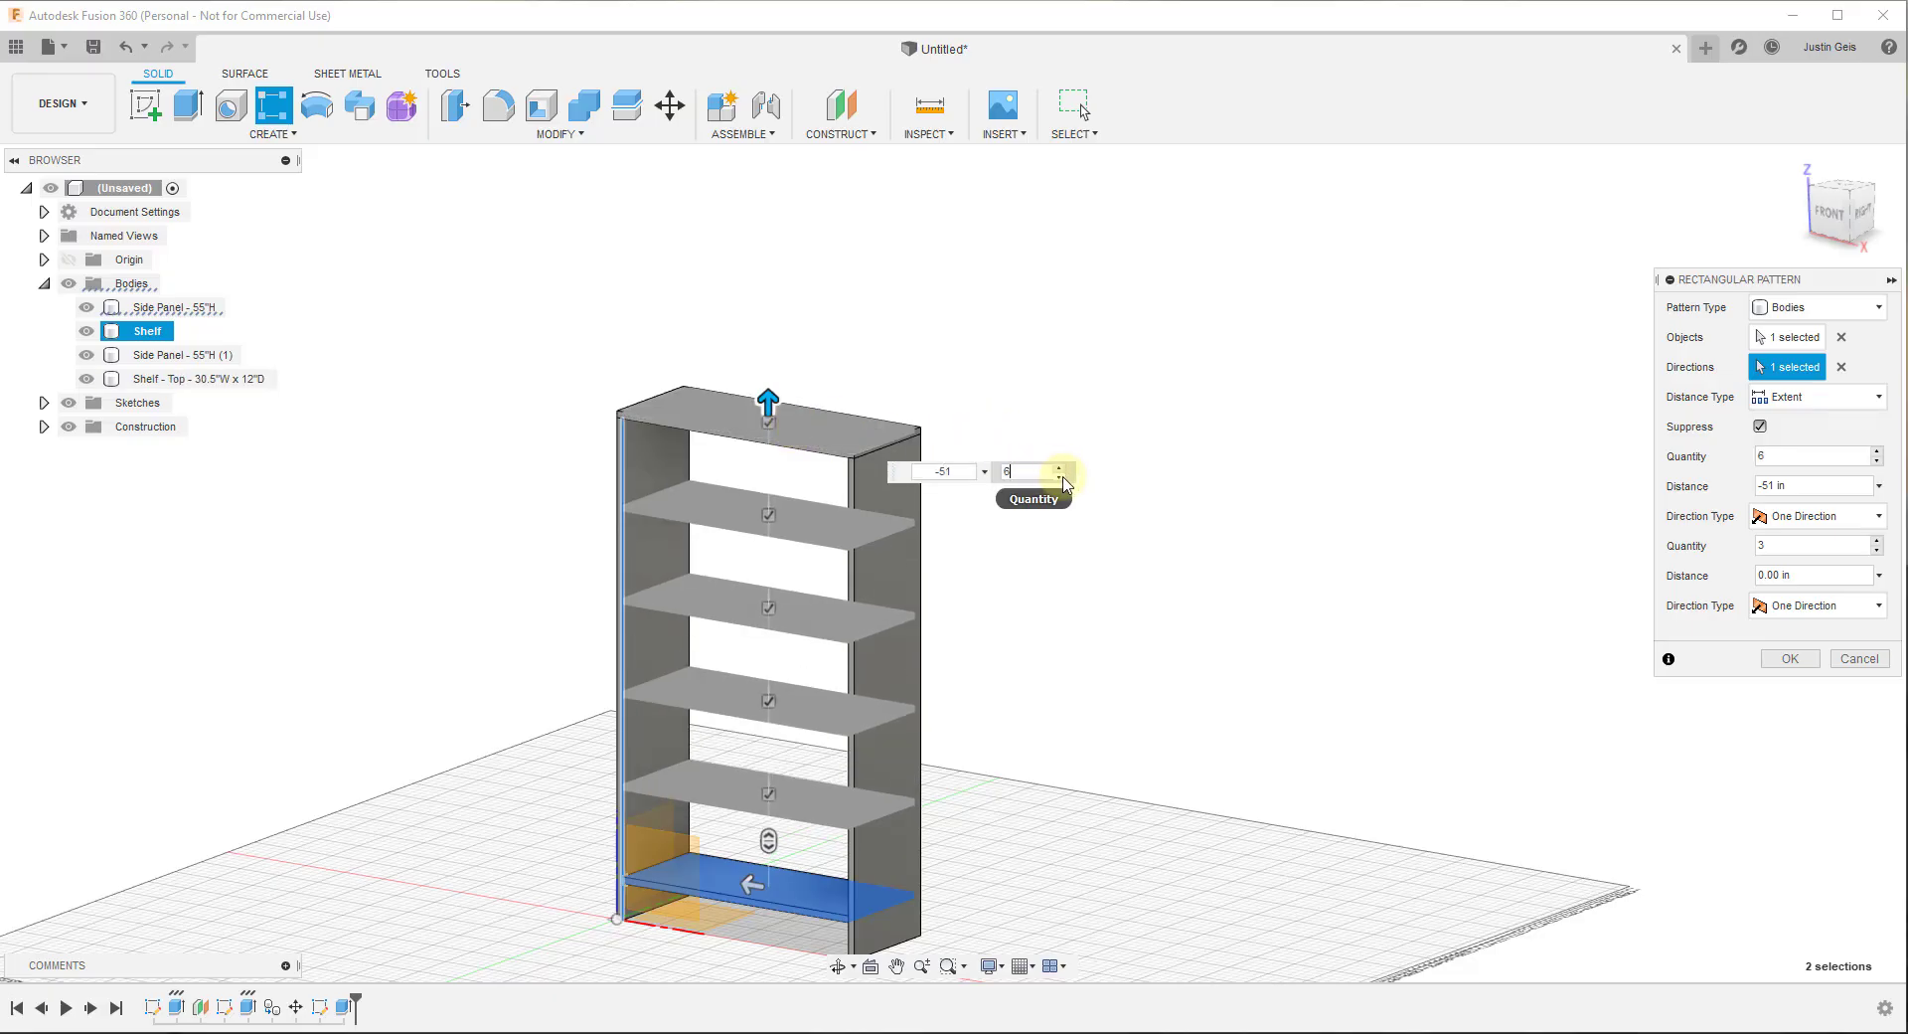
pyautogui.click(1060, 477)
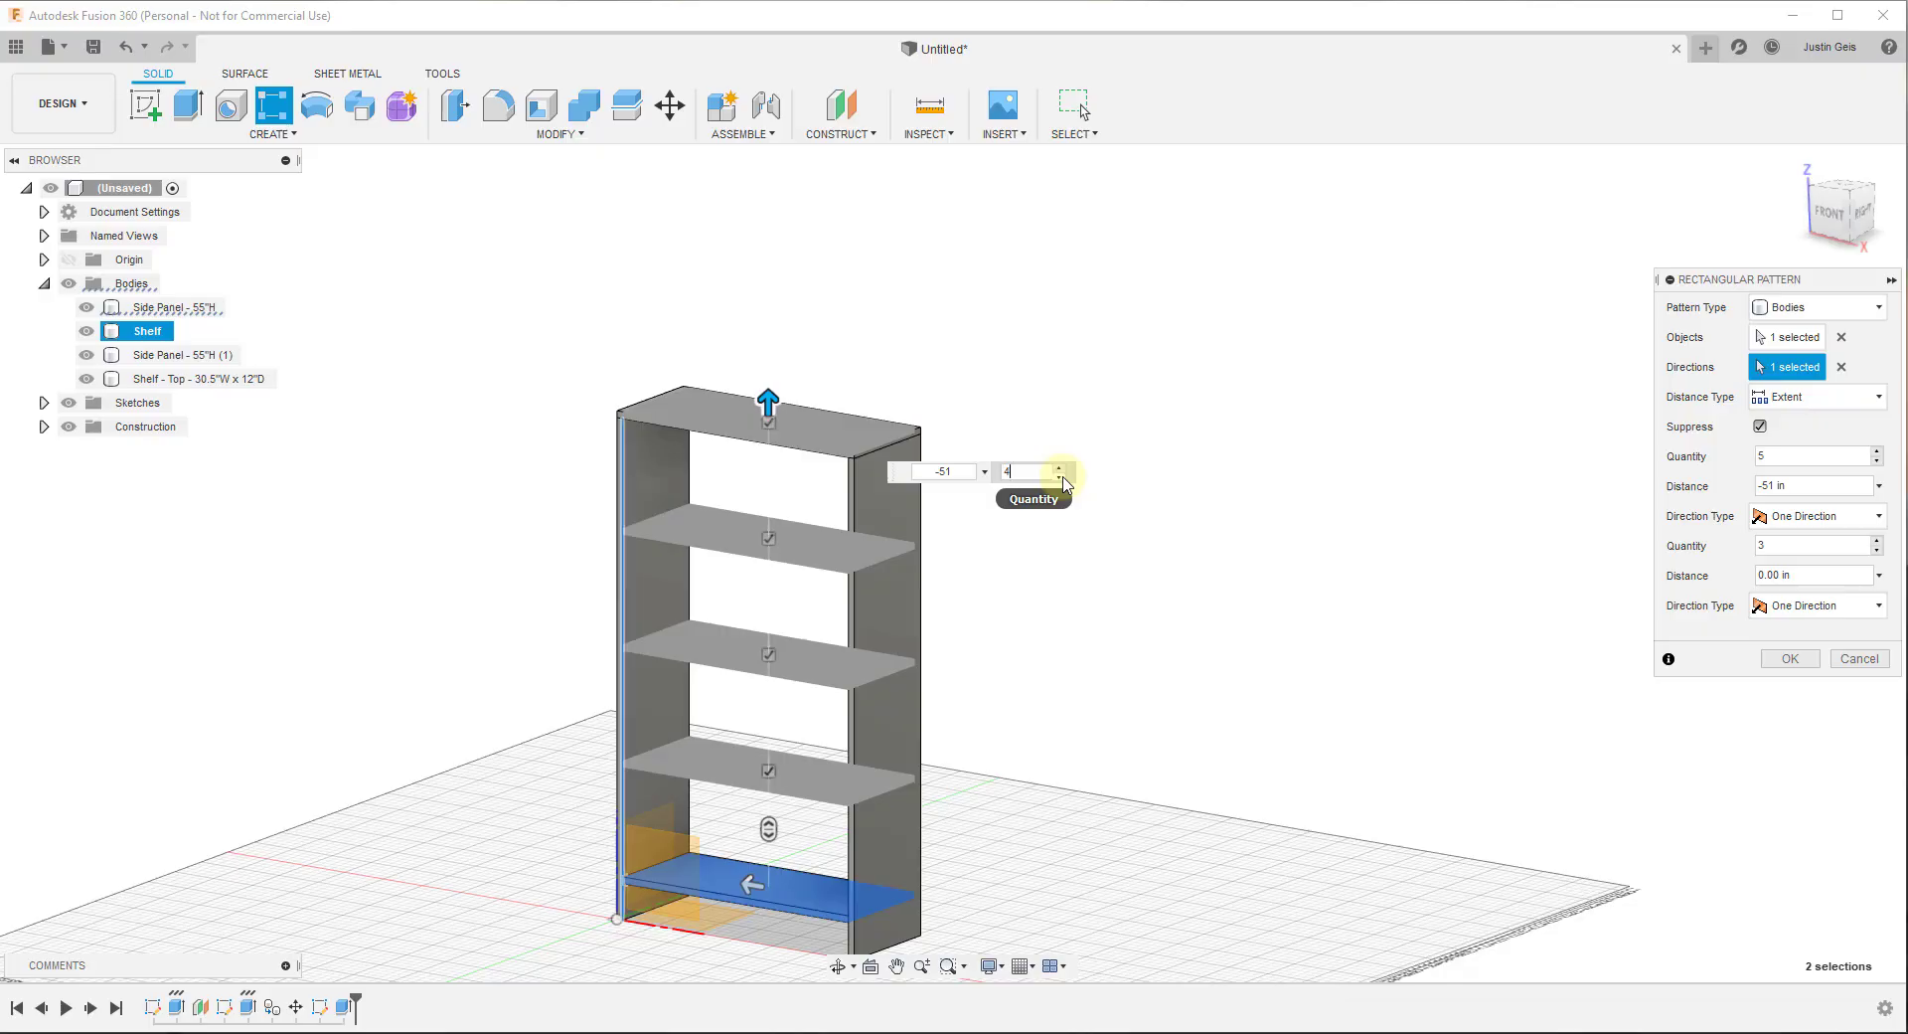
pyautogui.click(1059, 468)
pyautogui.click(1060, 468)
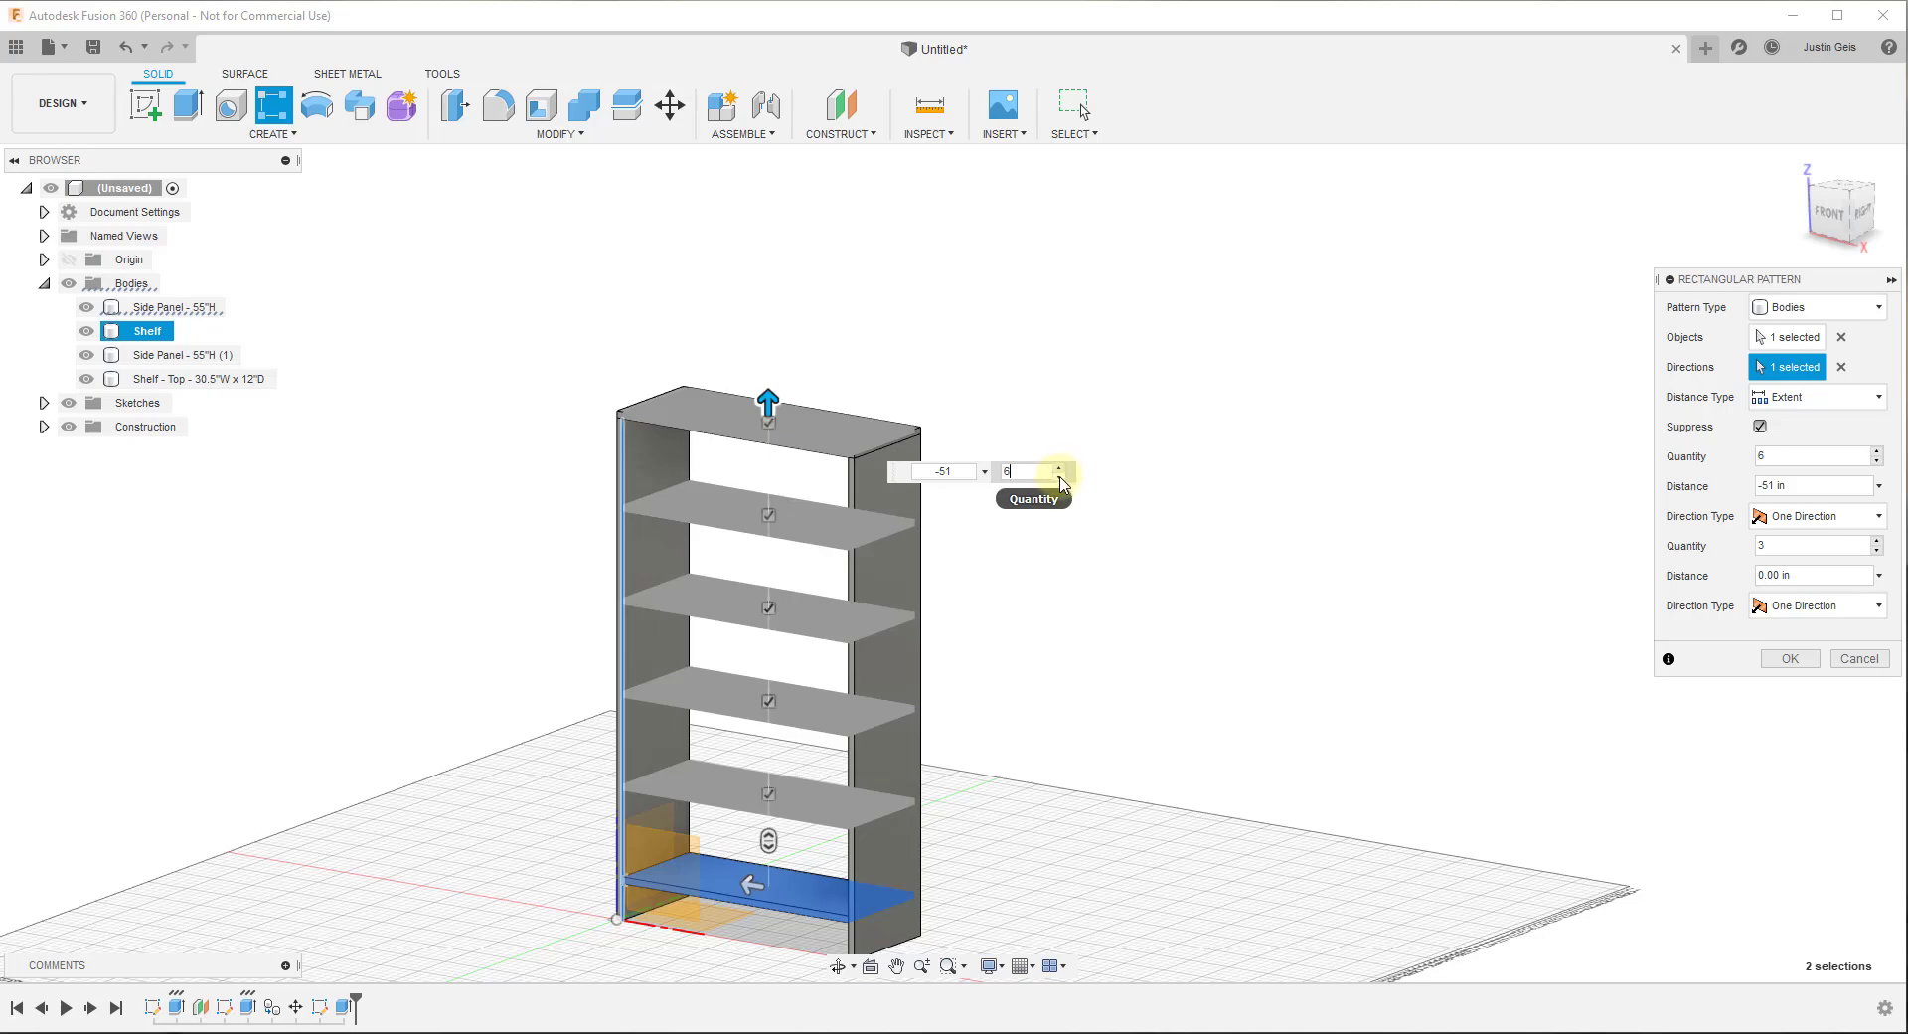
pyautogui.click(1061, 476)
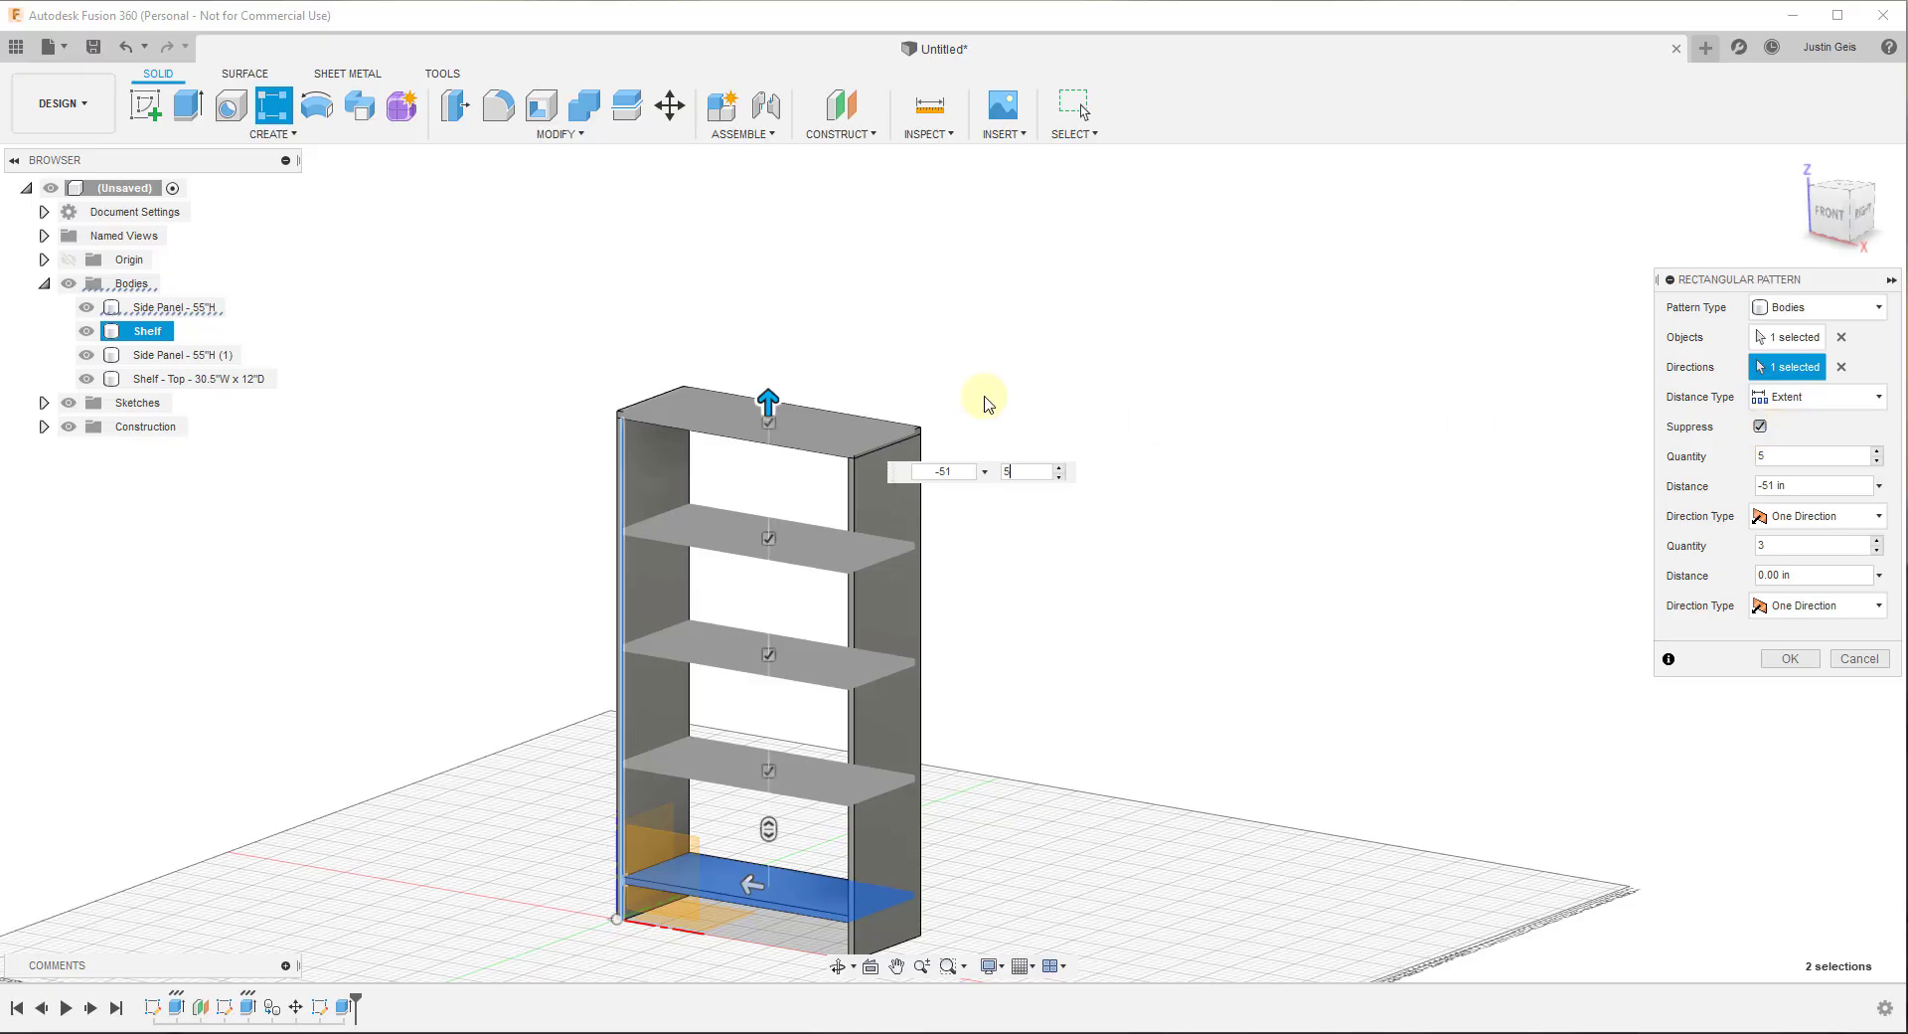
# Exclude the topmost instance overlapping the top panel from the shelf pattern and complete the rectangular pattern
pyautogui.scroll(3, 772, 423)
pyautogui.scroll(3, 772, 422)
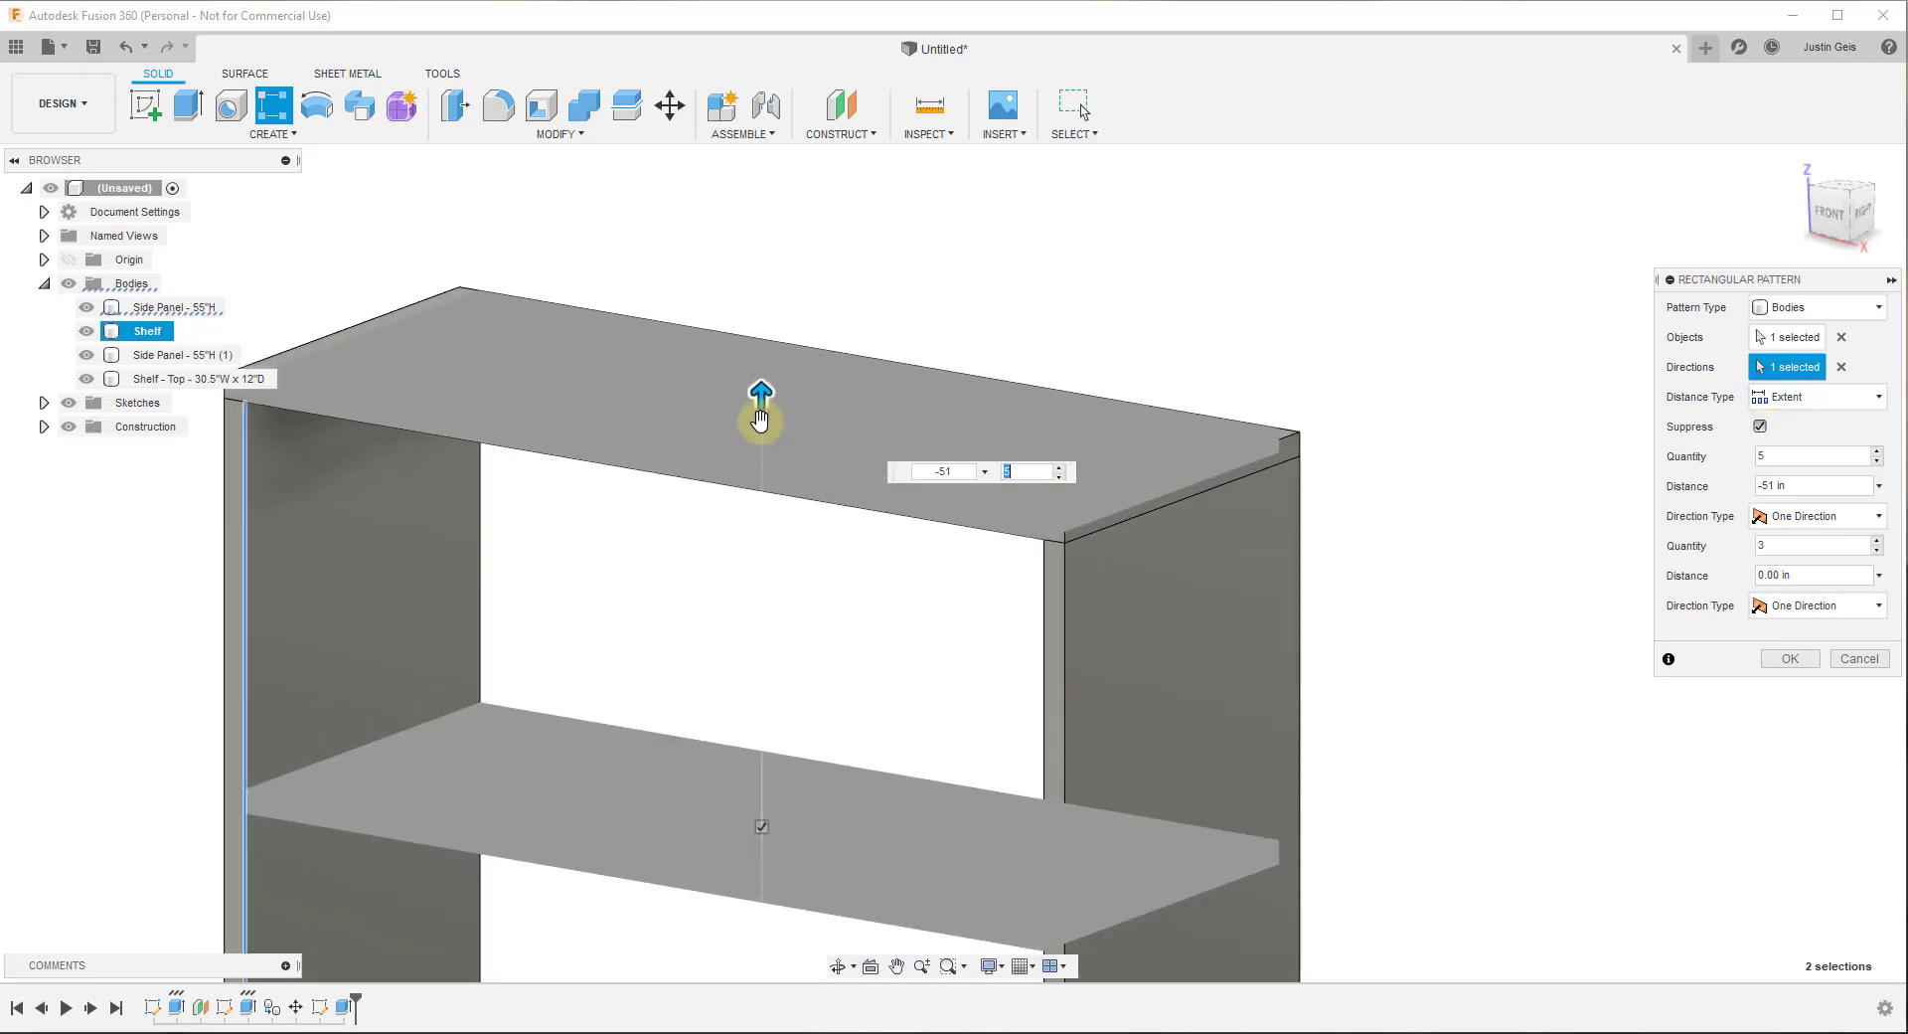
pyautogui.scroll(-3, 787, 381)
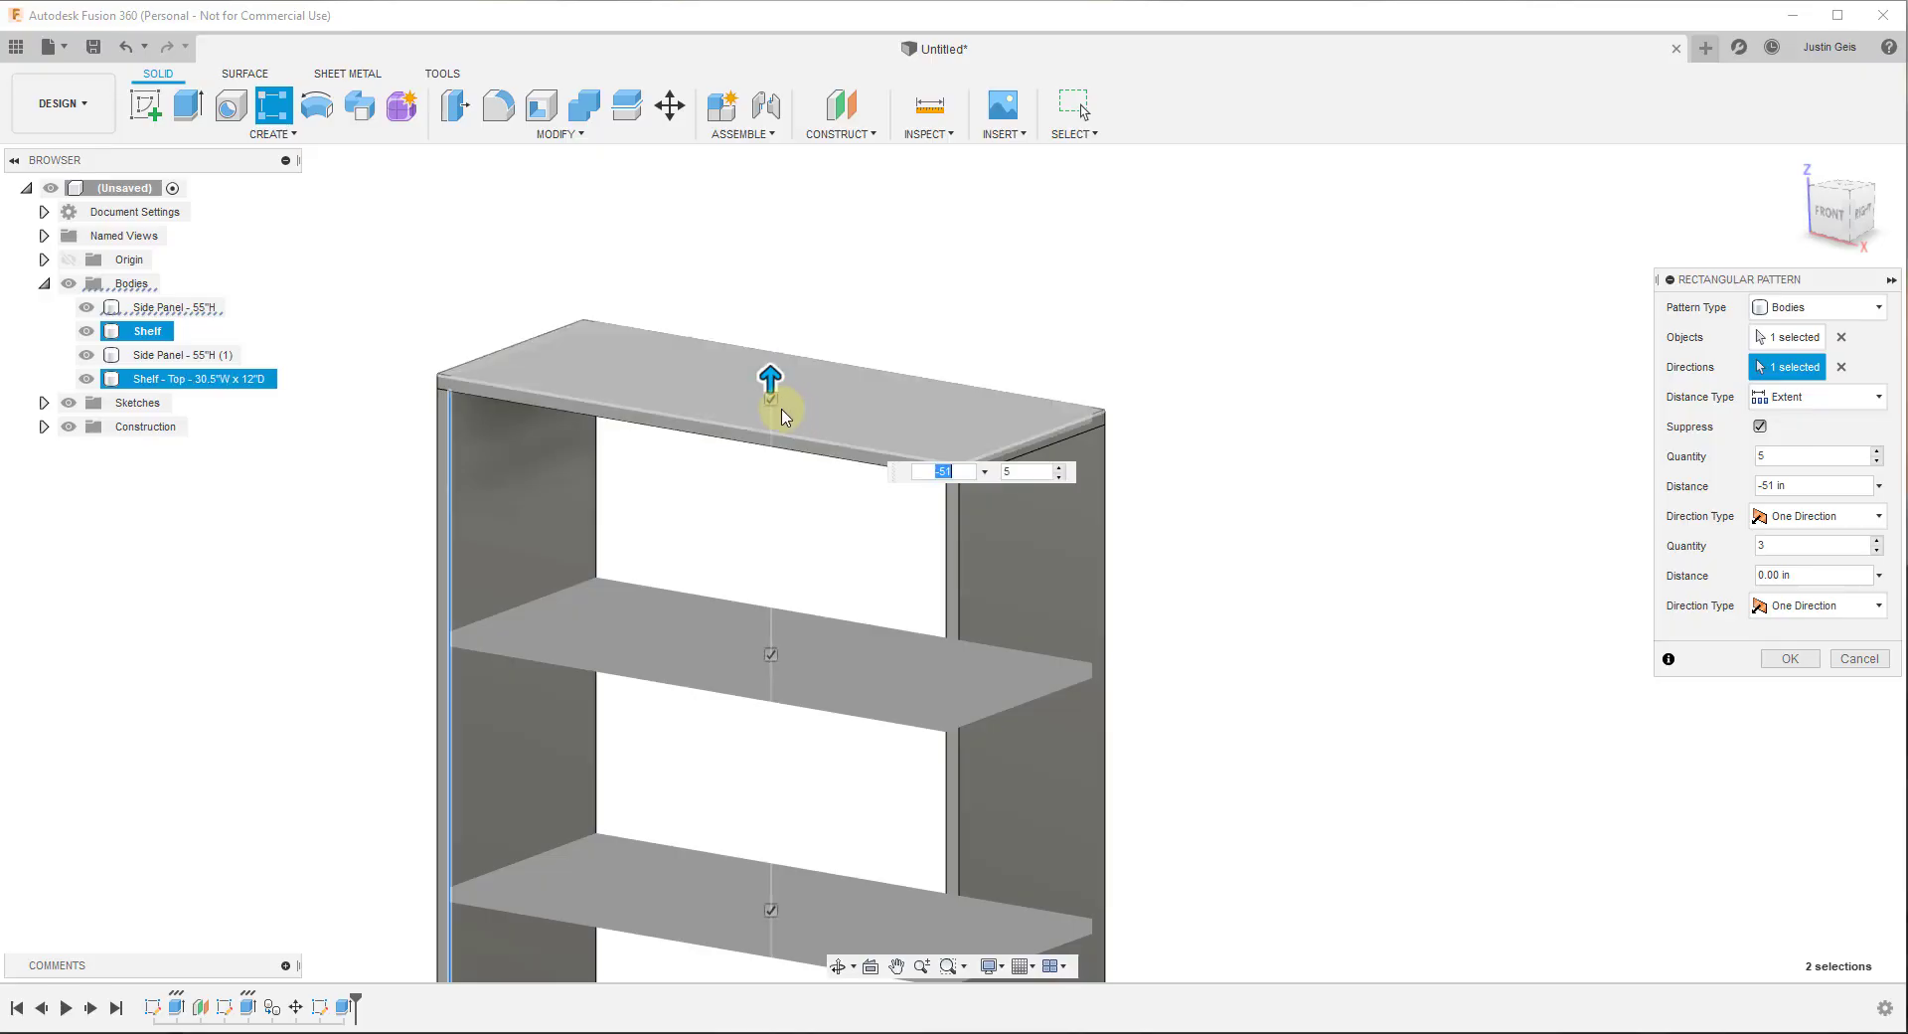
pyautogui.press('Tab')
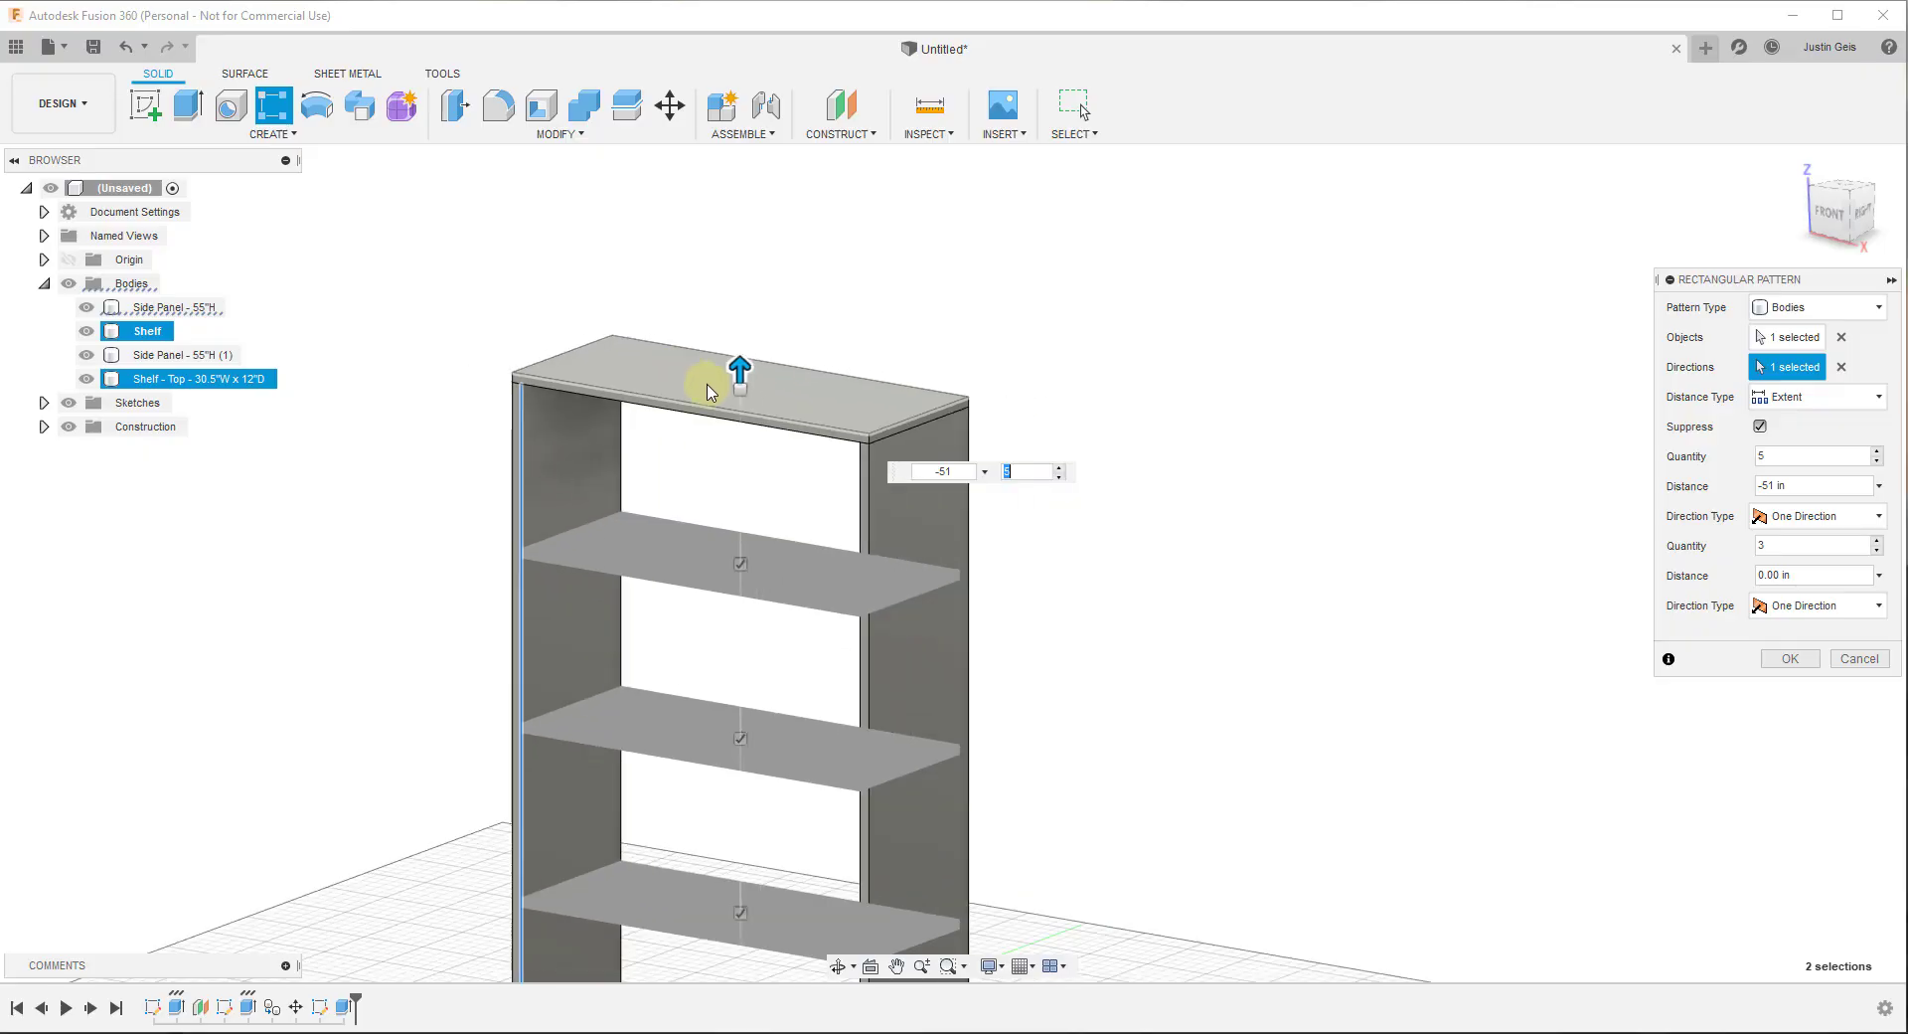
pyautogui.scroll(-3, 706, 383)
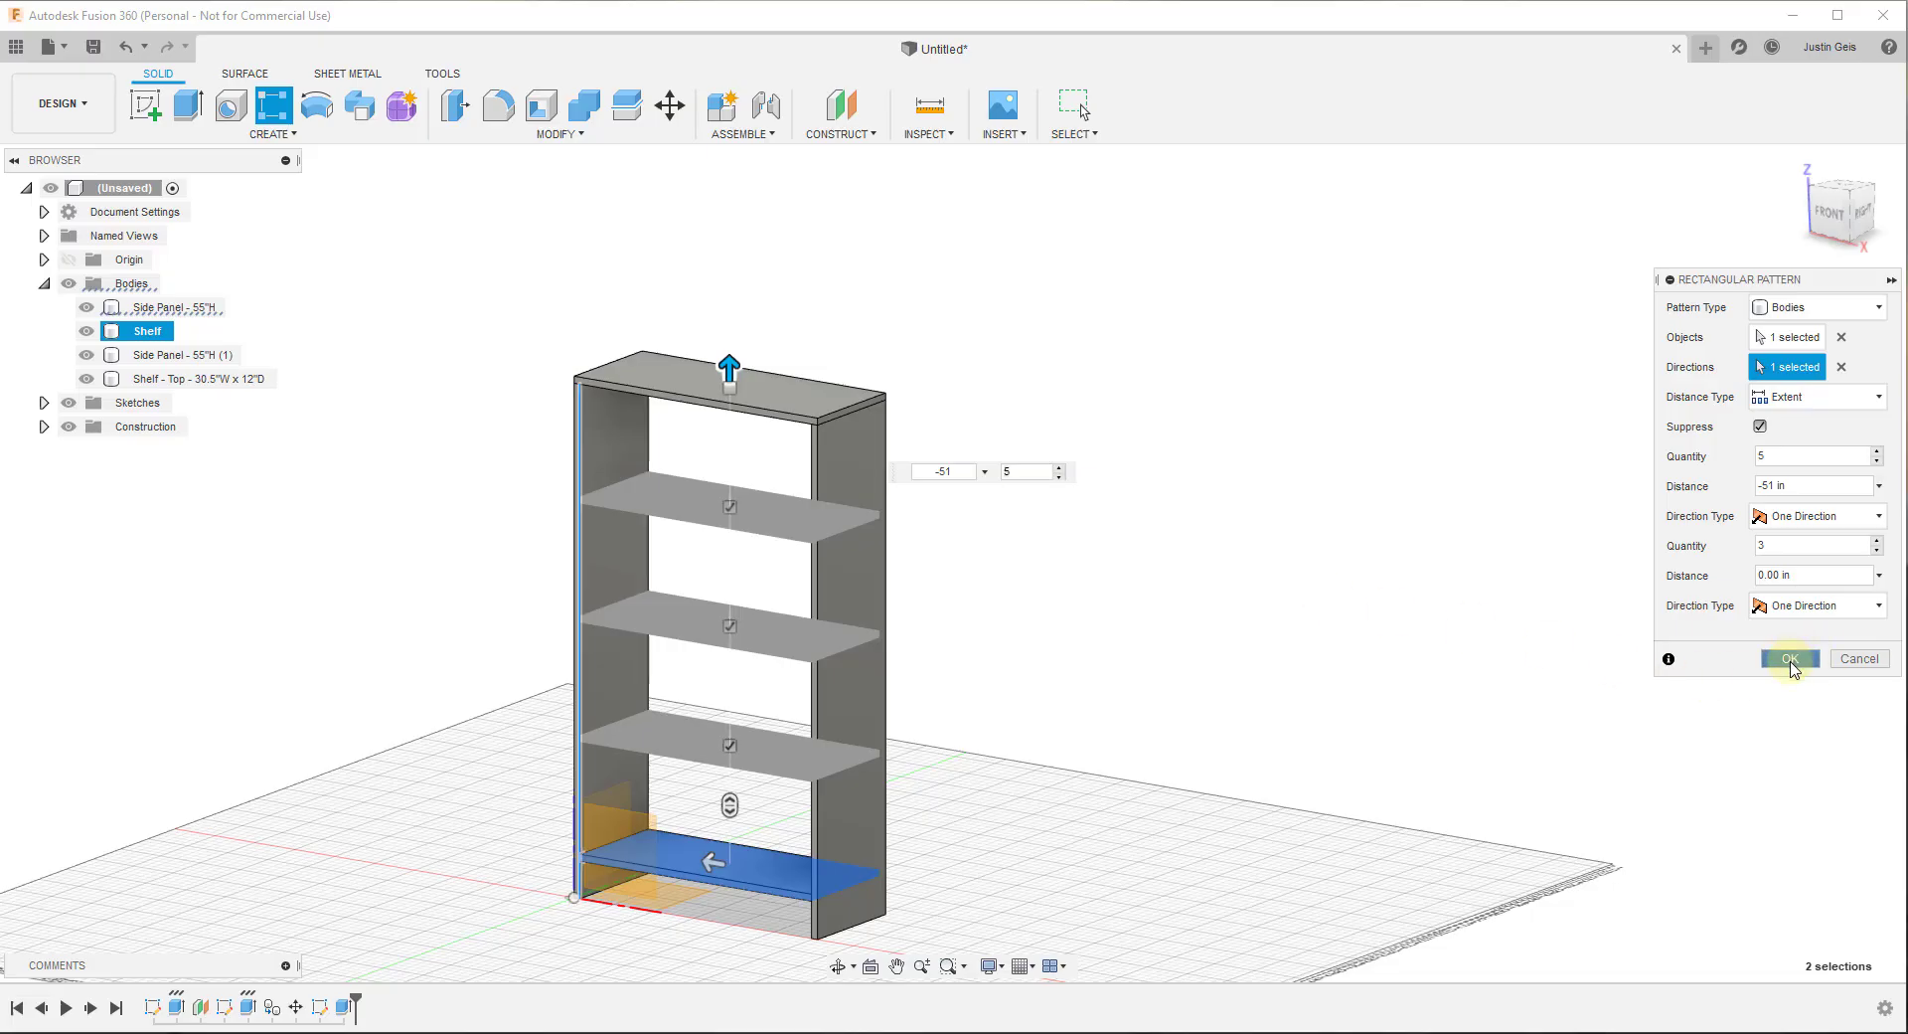
pyautogui.click(1790, 660)
# Examine the patterned shelving unit from the front, from above and from behind
pyautogui.keyDown('shift'); pyautogui.moveTo(1140, 626); pyautogui.dragTo(923, 613, button='middle'); pyautogui.keyUp('shift')
pyautogui.moveTo(997, 613); pyautogui.dragTo(1112, 634)
pyautogui.press('Escape')
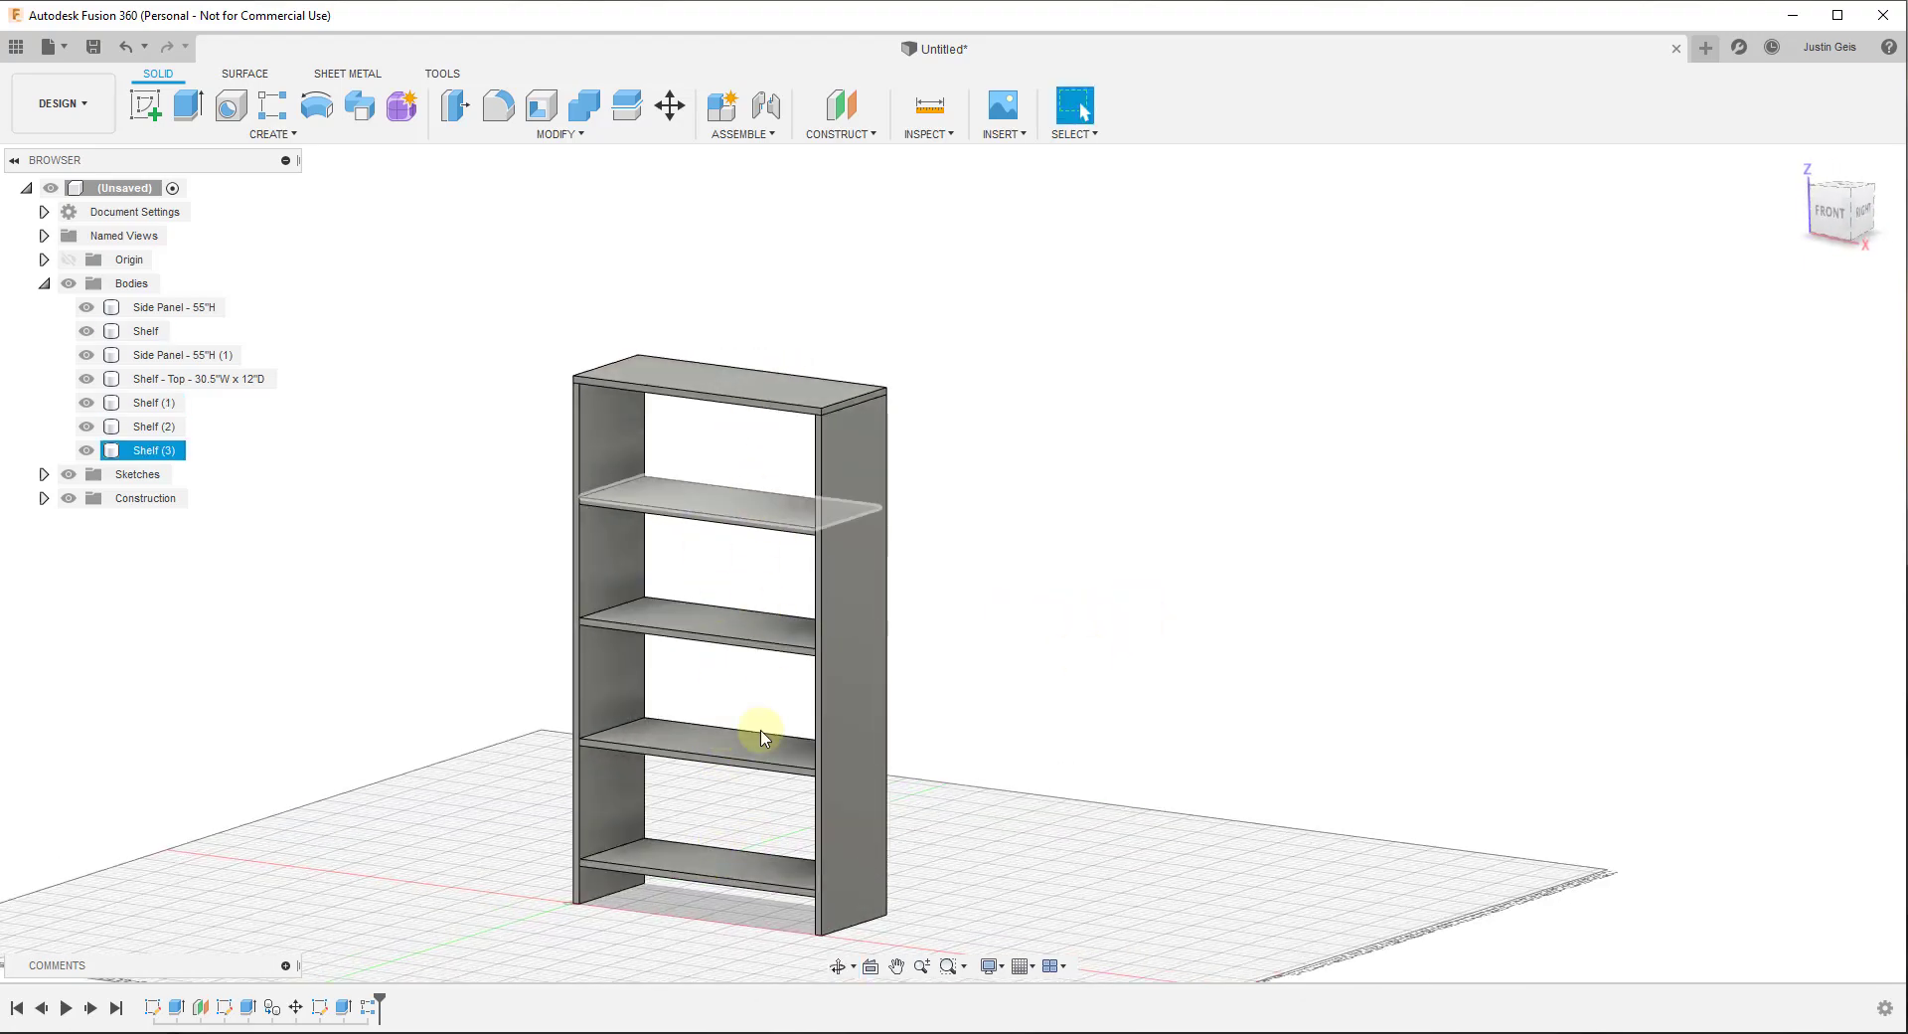
pyautogui.press('F6')
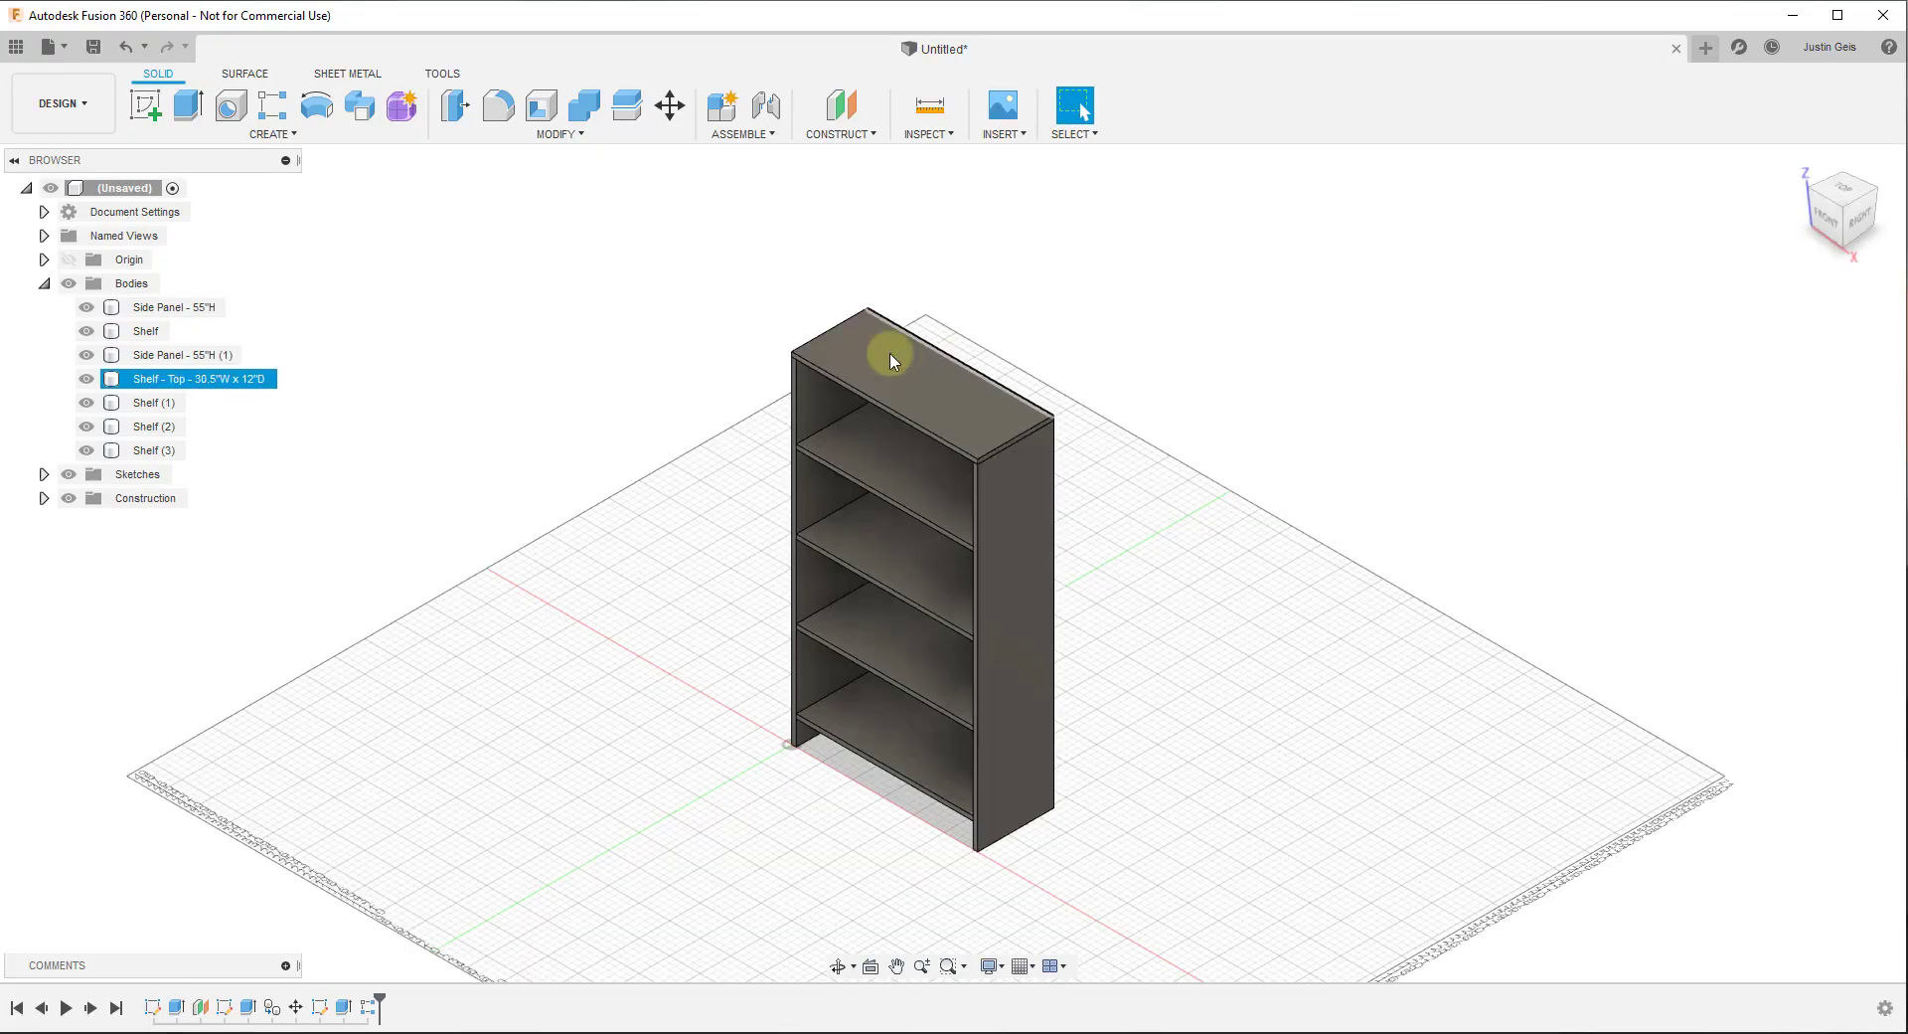
pyautogui.keyDown('shift'); pyautogui.moveTo(1017, 587); pyautogui.dragTo(1043, 540, button='middle'); pyautogui.keyUp('shift')
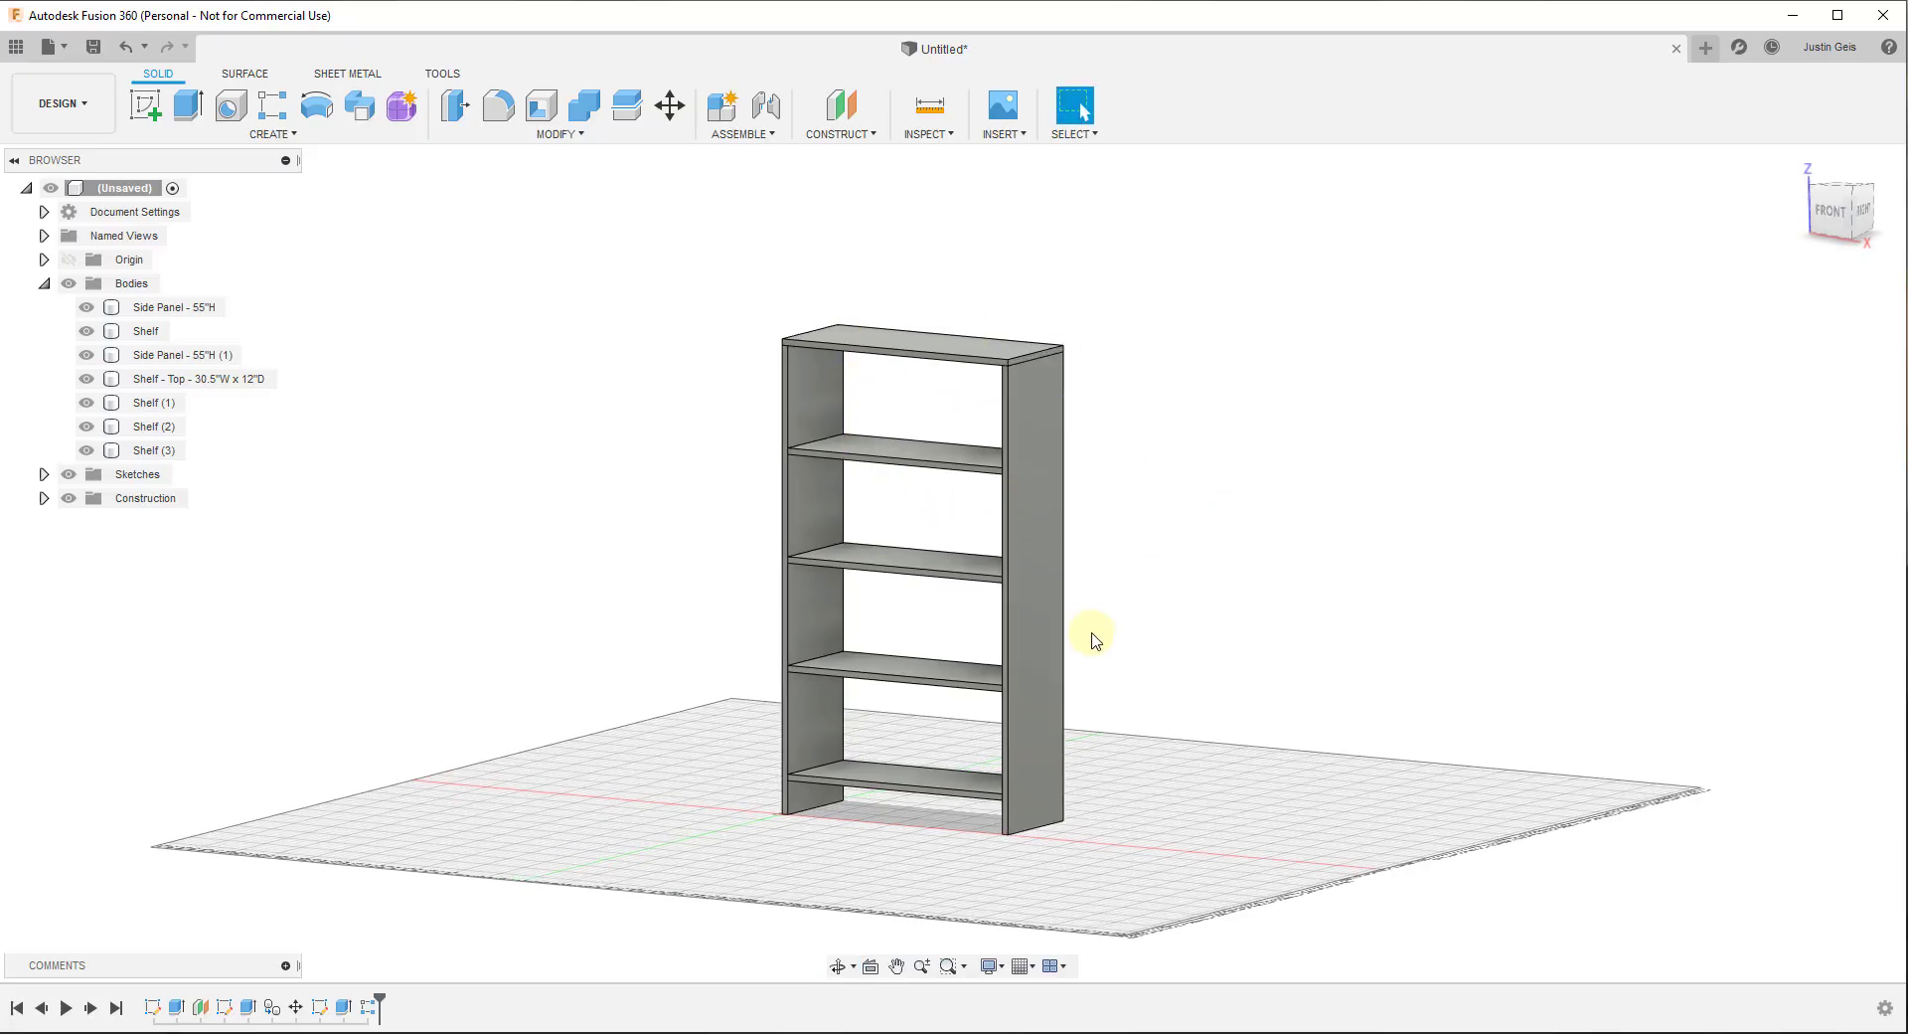
pyautogui.keyDown('shift'); pyautogui.moveTo(1022, 575); pyautogui.dragTo(975, 371, button='middle'); pyautogui.keyUp('shift')
pyautogui.scroll(3, 1143, 596)
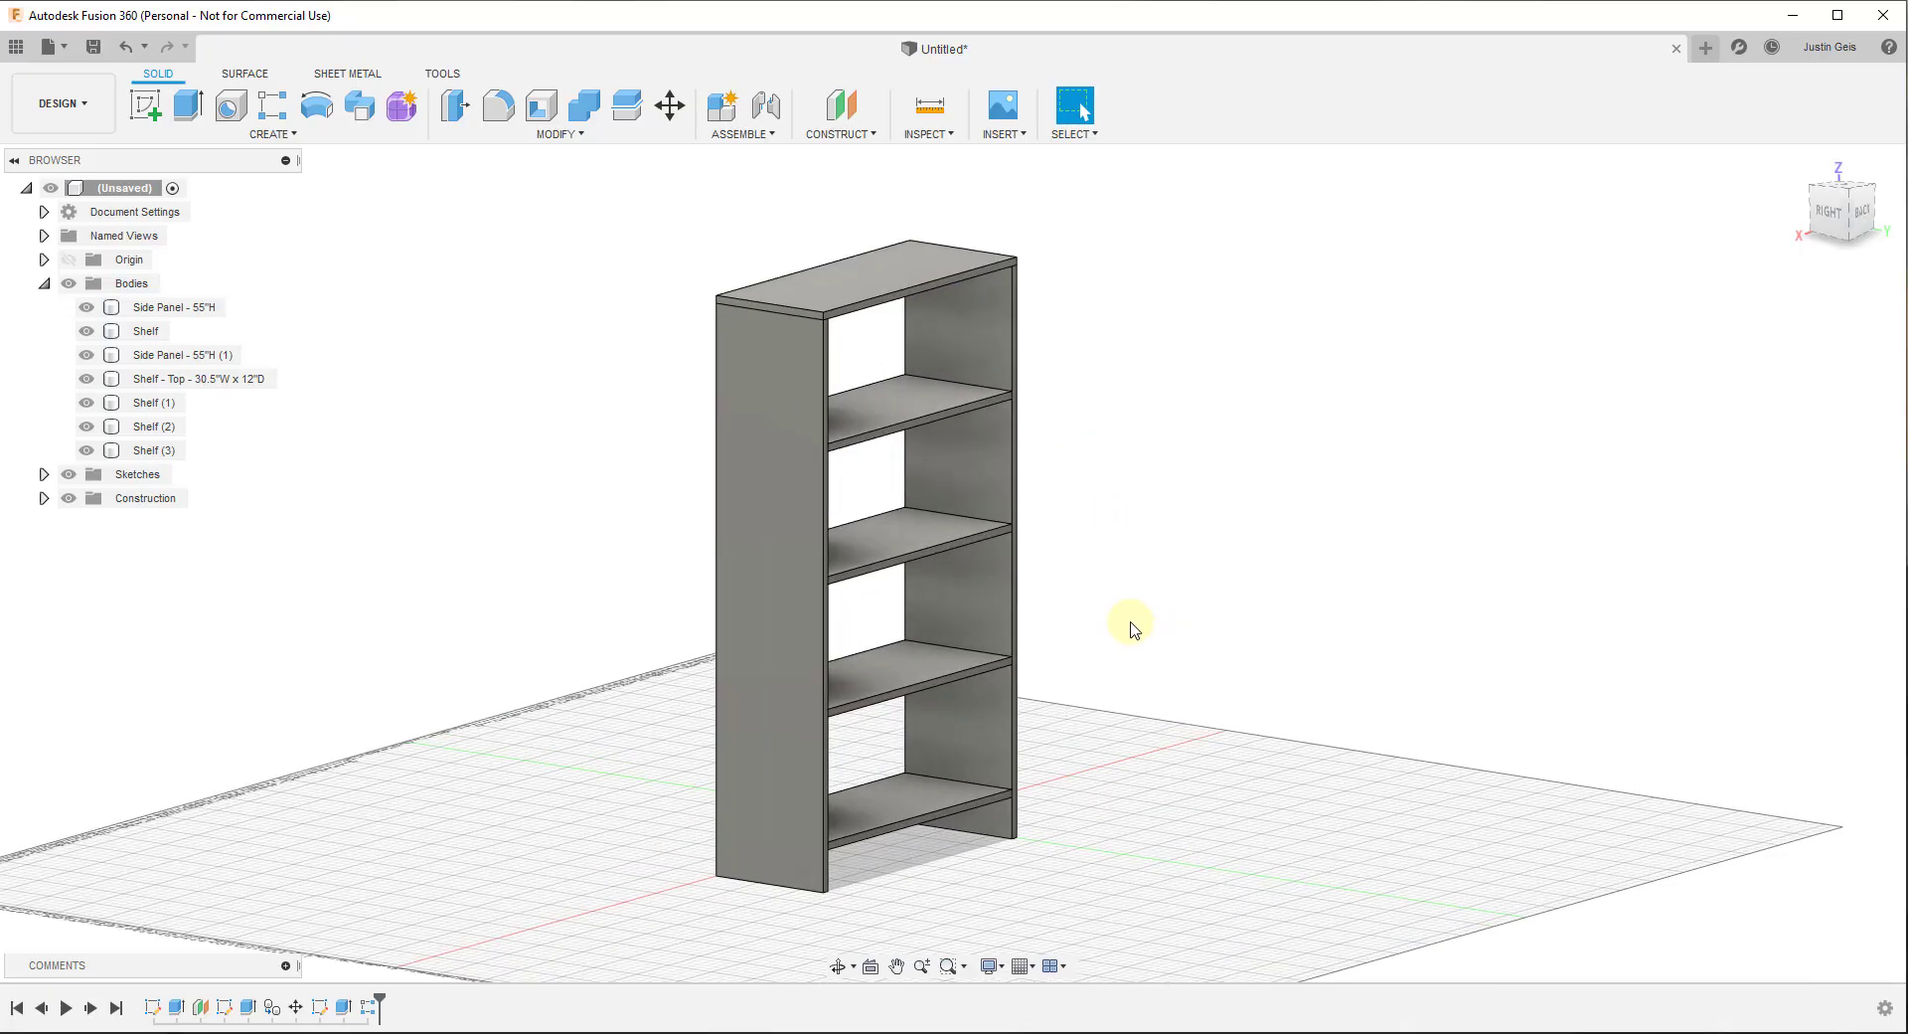
# Start a new sketch on the narrow rear edge face of the side panel
pyautogui.click(839, 394)
pyautogui.click(145, 104)
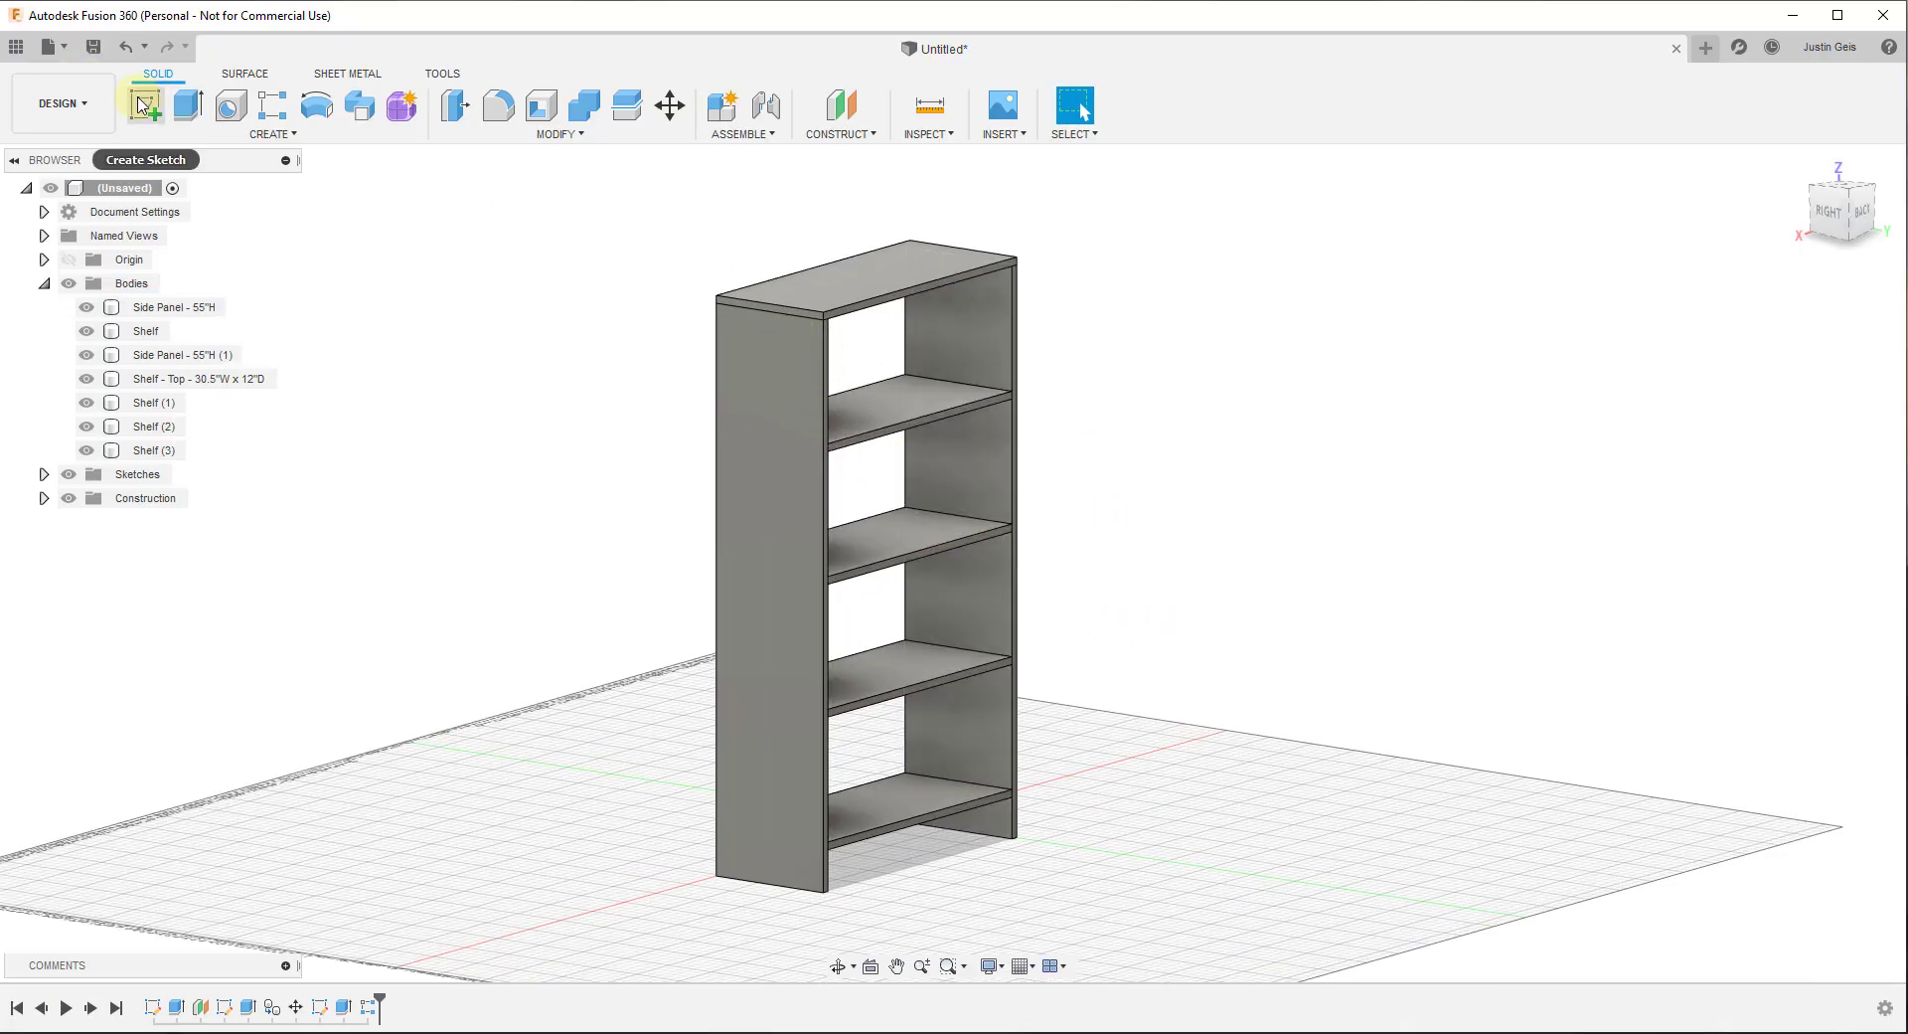
pyautogui.click(874, 760)
pyautogui.click(682, 345)
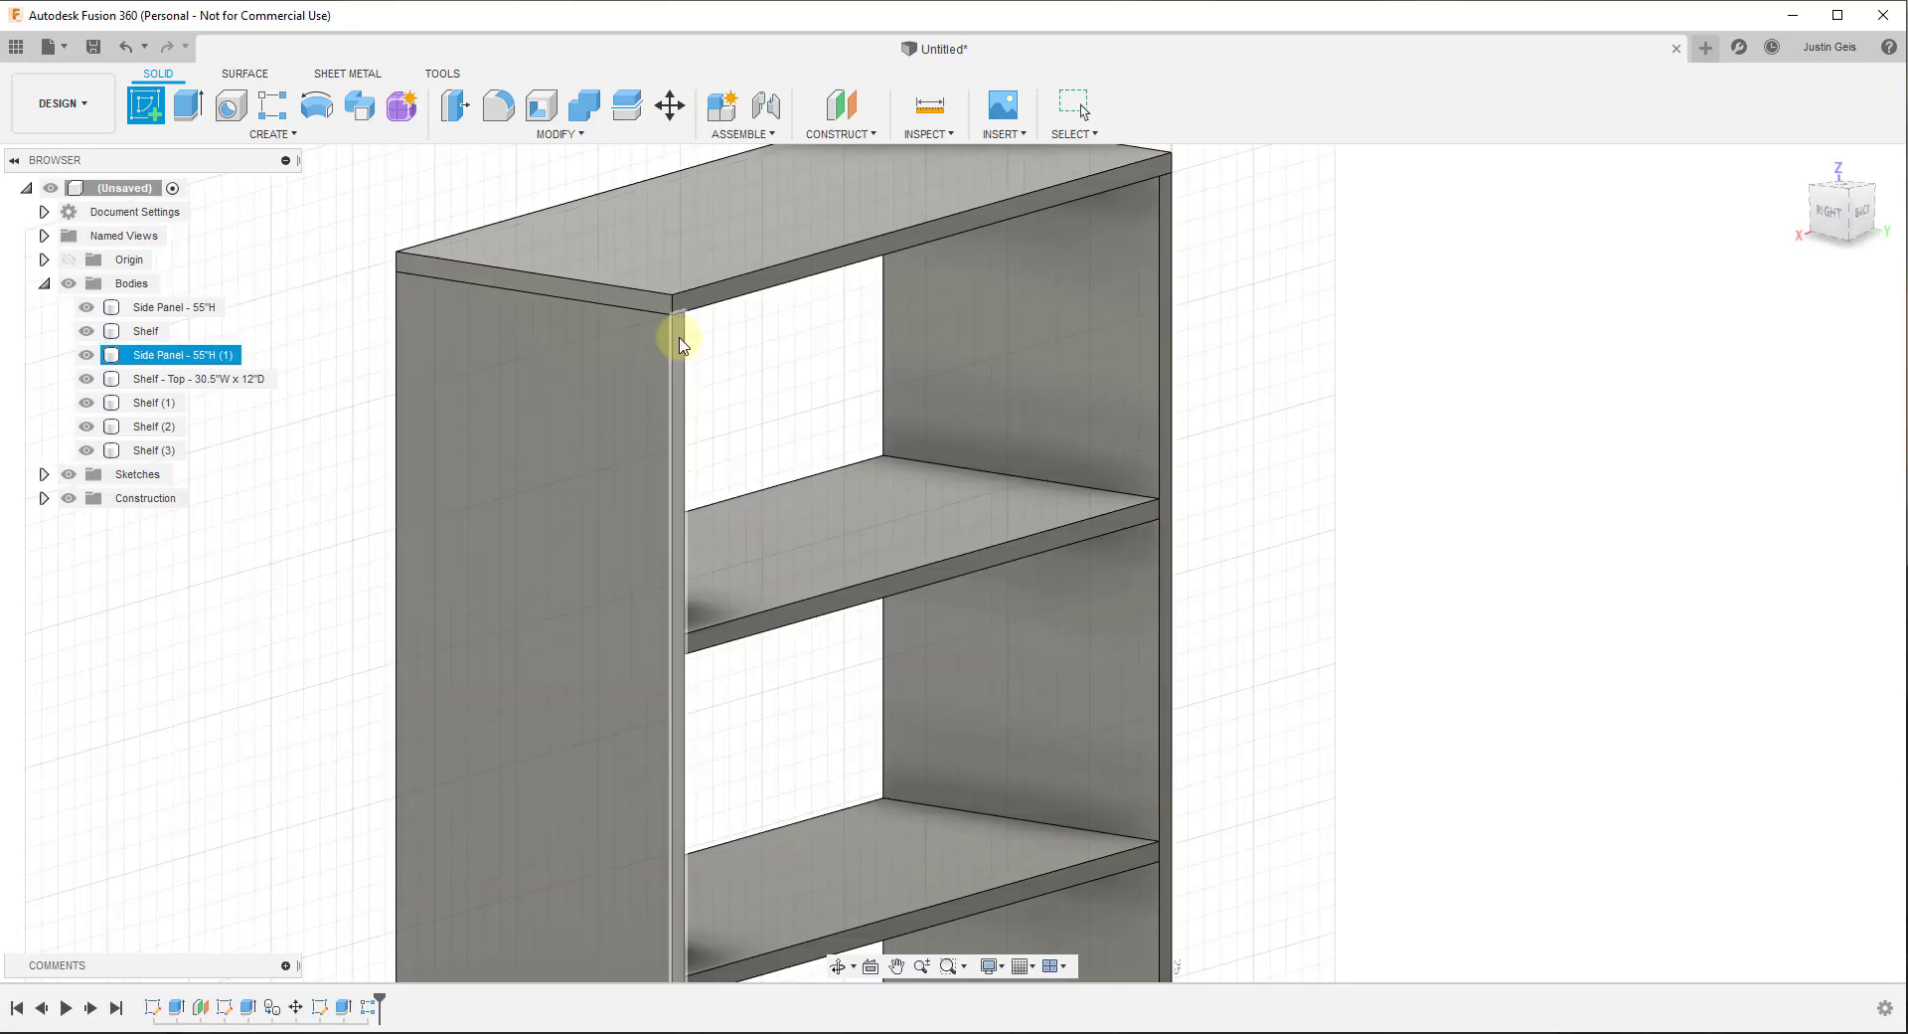
pyautogui.click(679, 345)
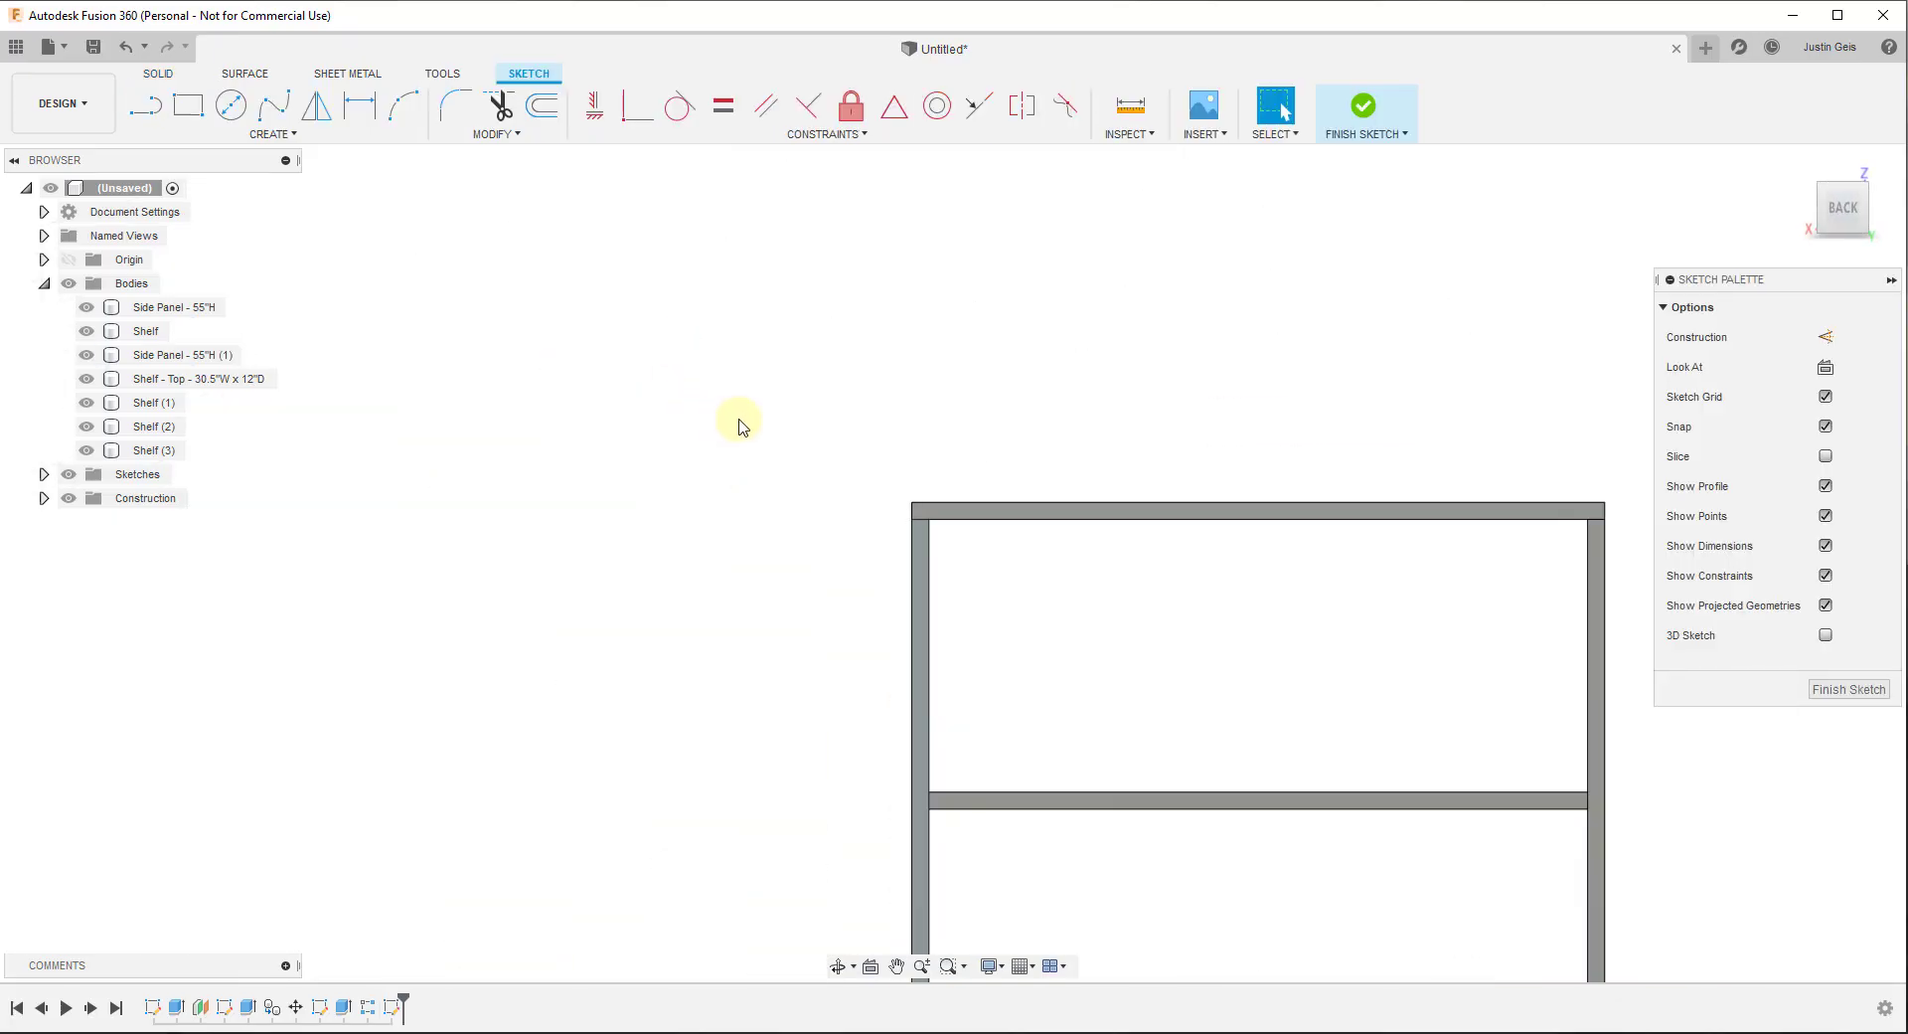
# Sketch a 30.5 x 55.75 in rectangle over the unit's entire back, from the top panel's corner to the origin, and finish the sketch
pyautogui.press('r')
pyautogui.scroll(2, 816, 450)
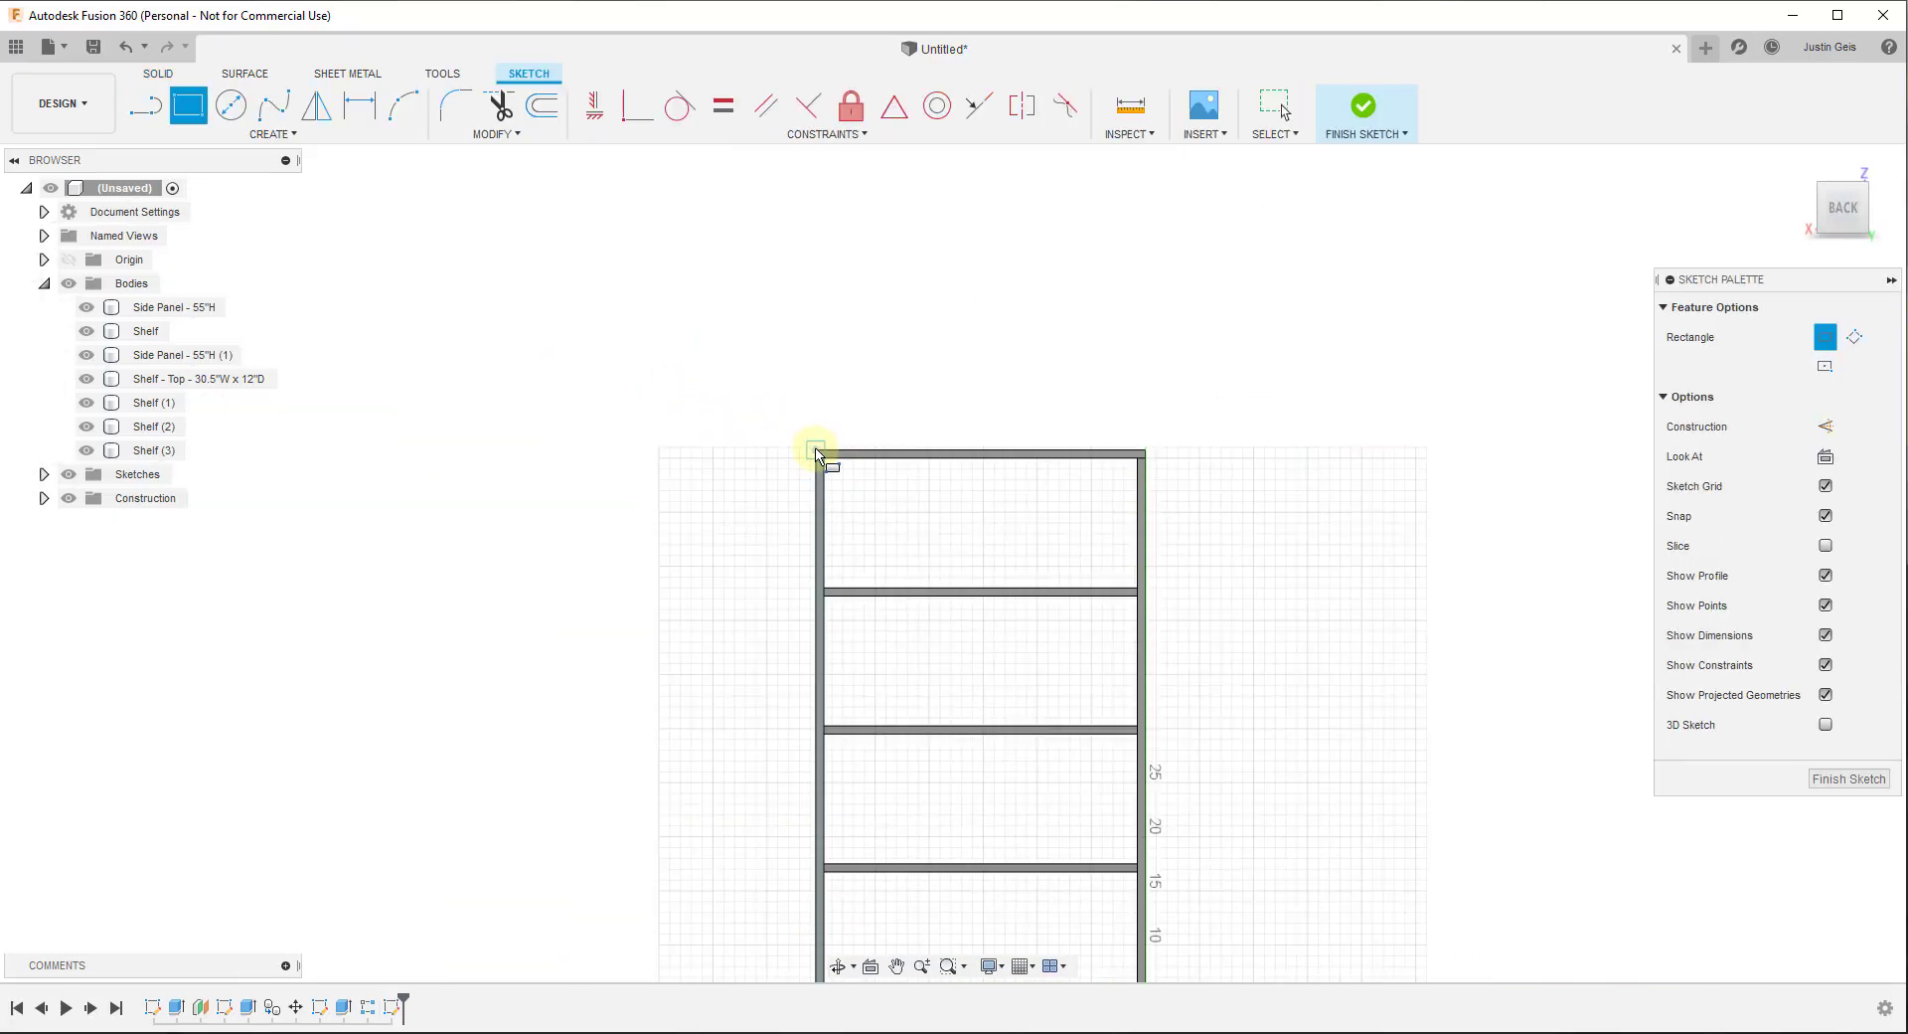
pyautogui.click(816, 450)
pyautogui.scroll(-3, 818, 444)
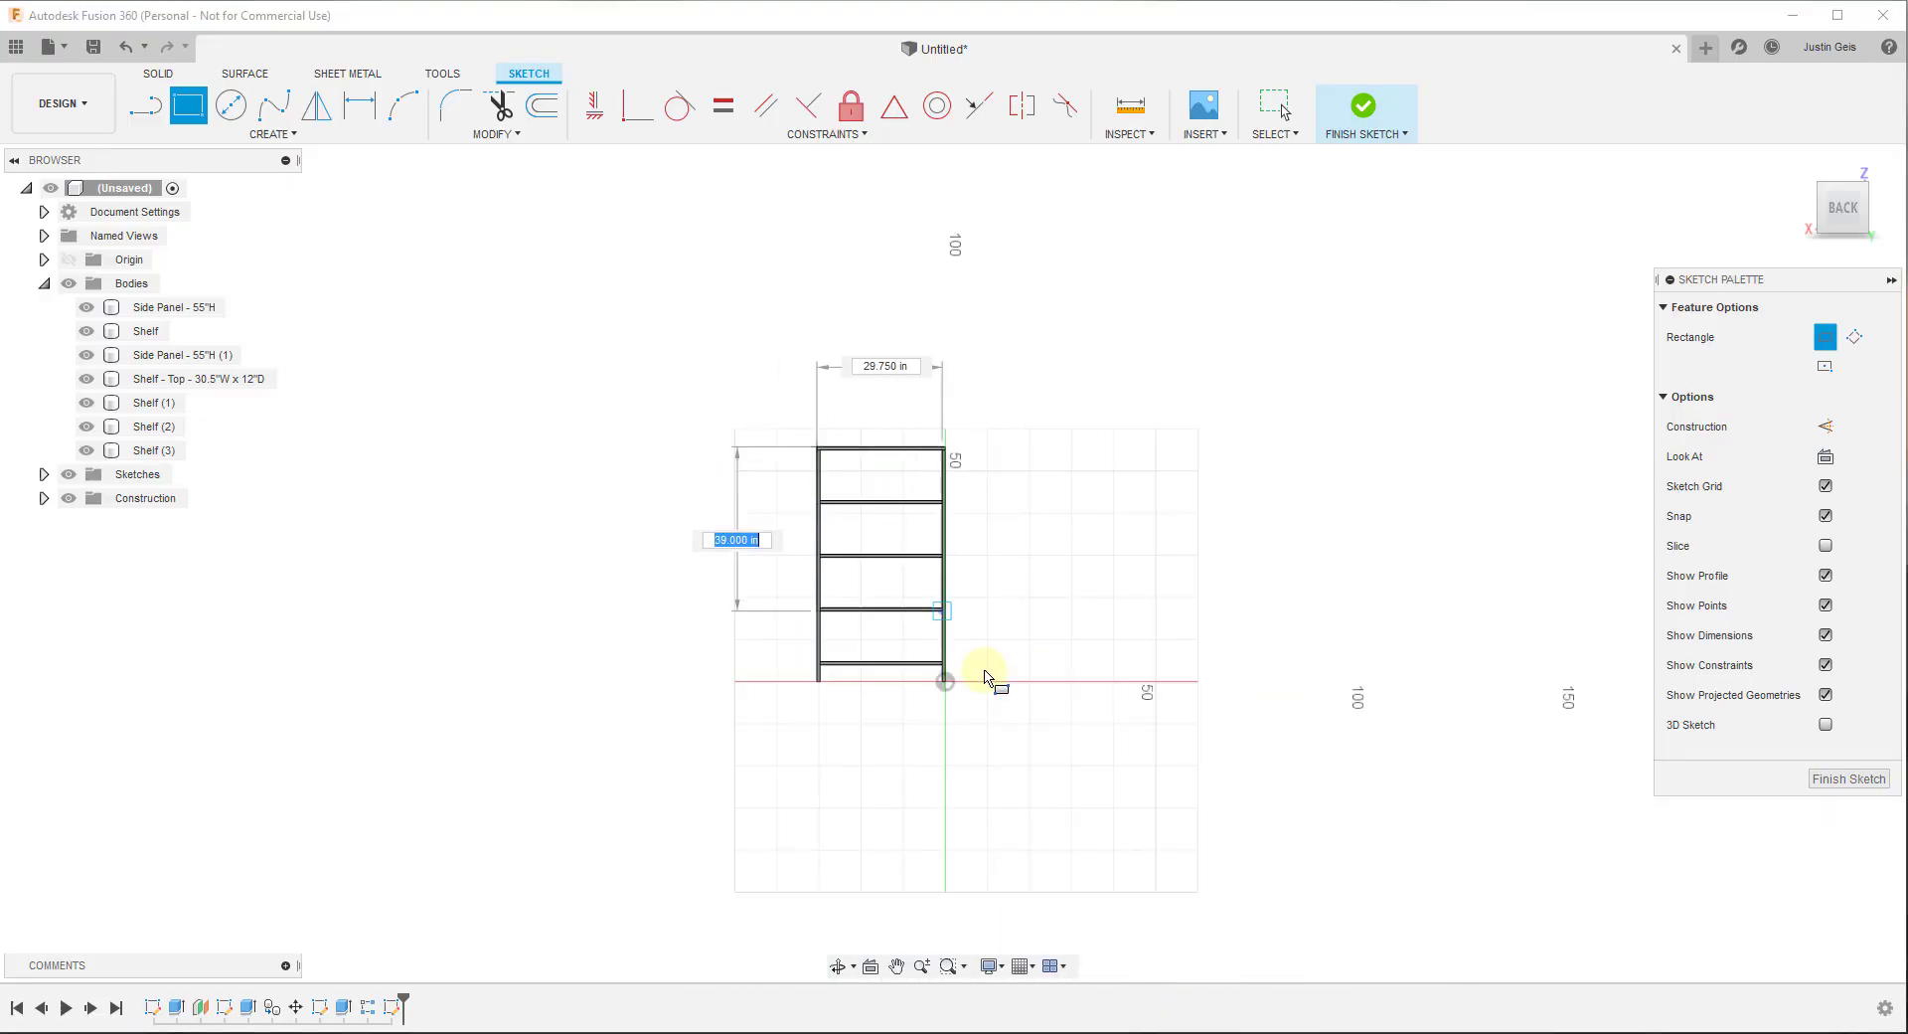
pyautogui.scroll(2, 934, 682)
pyautogui.scroll(2, 934, 681)
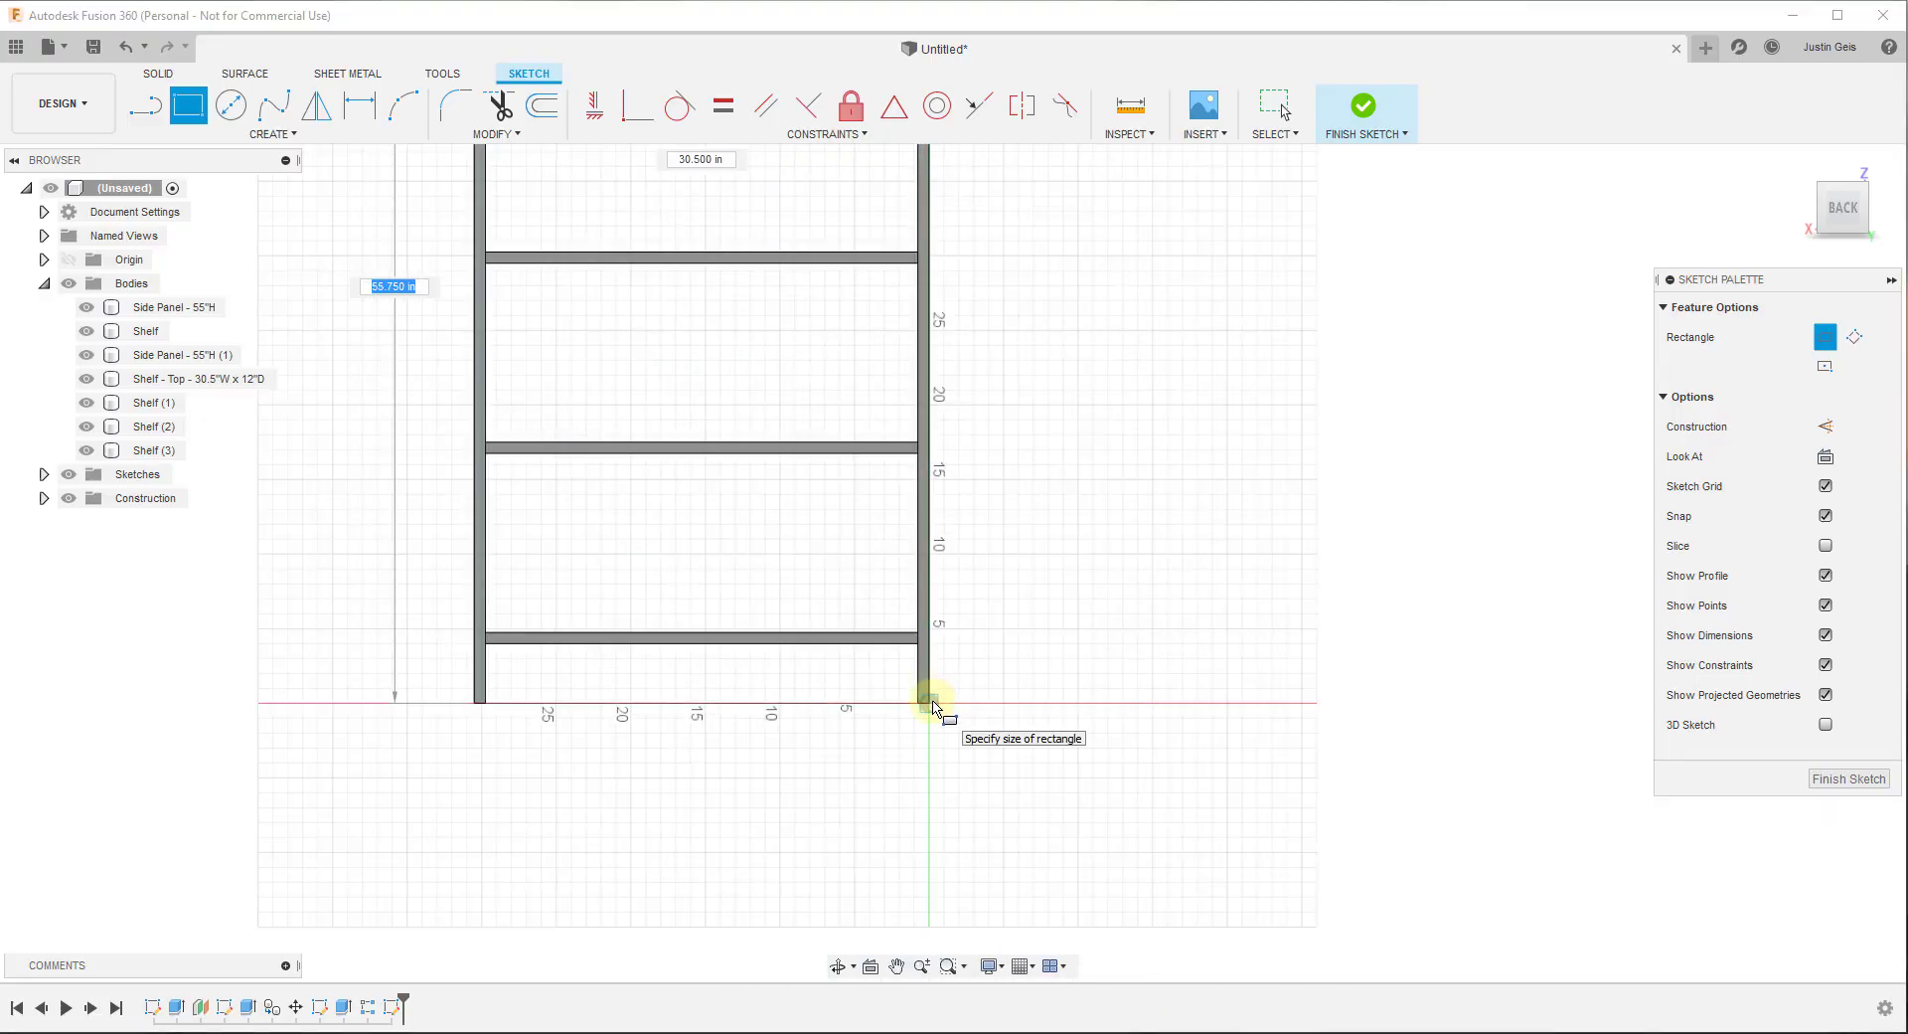
pyautogui.click(934, 707)
pyautogui.click(1362, 106)
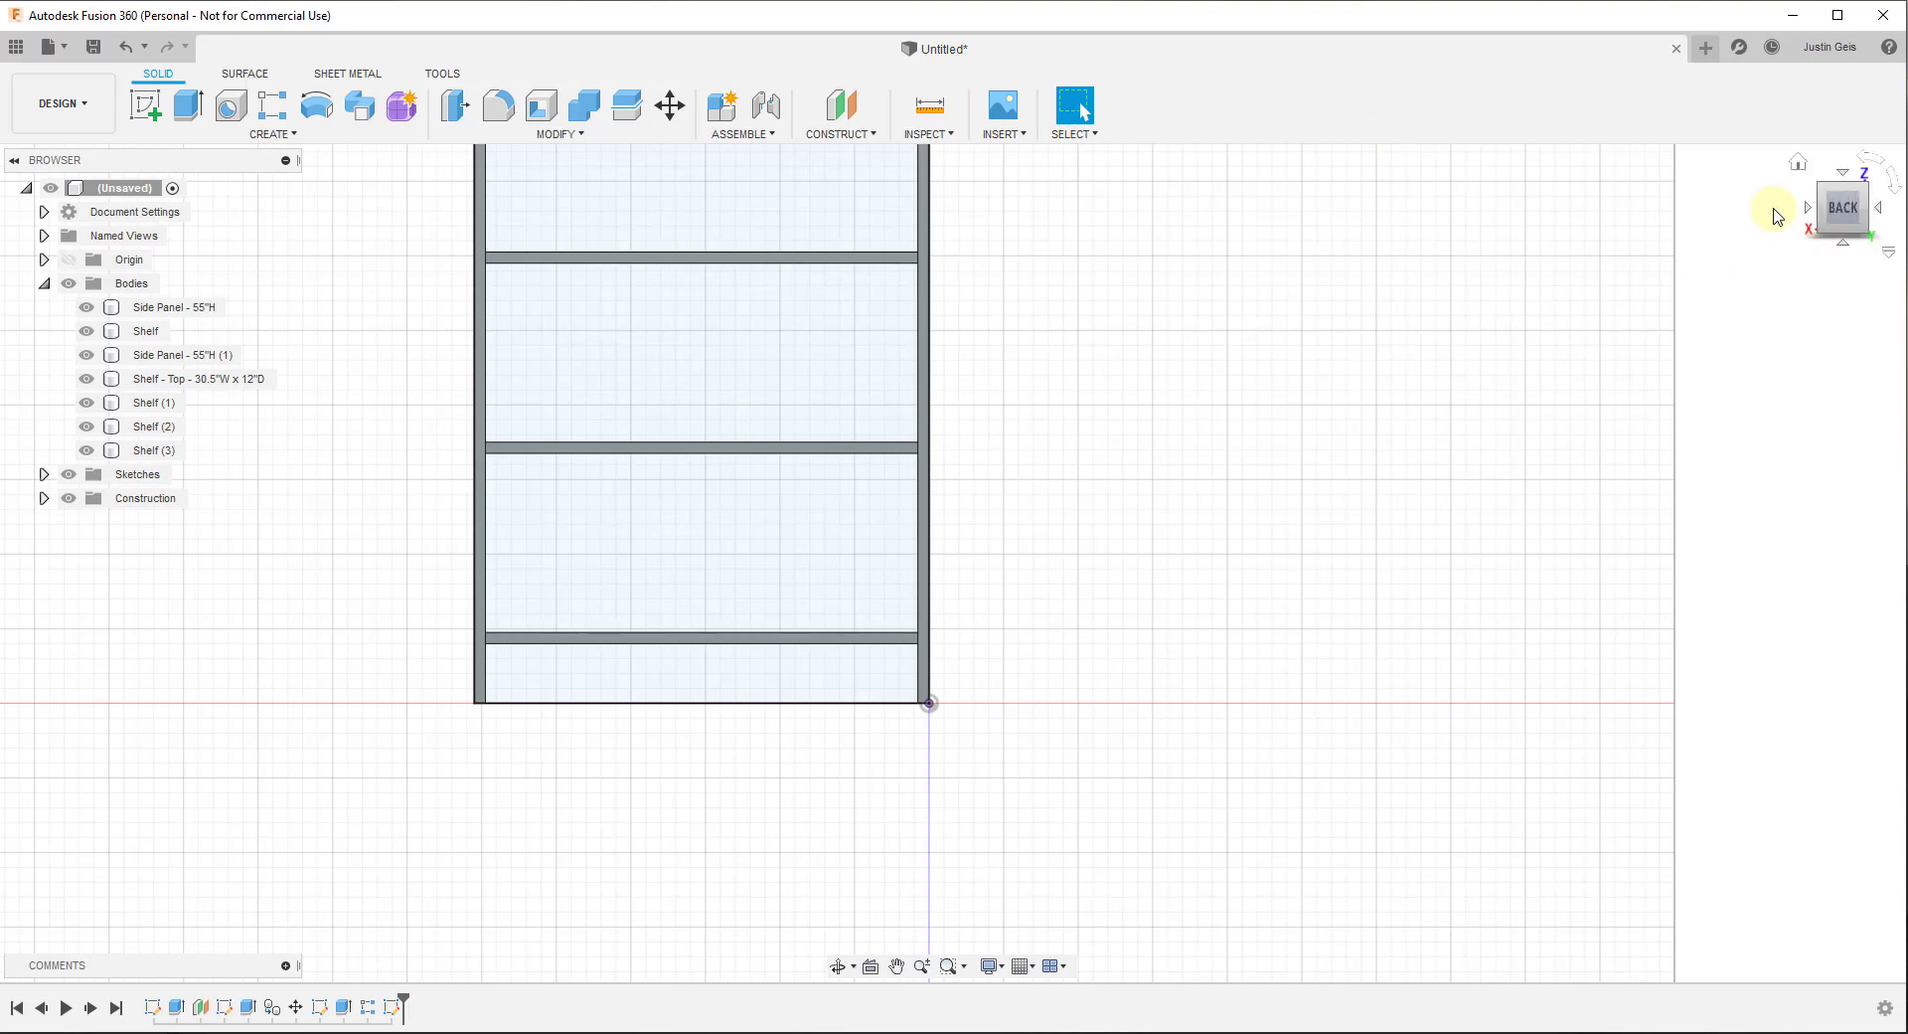
pyautogui.click(1798, 166)
pyautogui.keyDown('shift'); pyautogui.moveTo(1249, 490); pyautogui.dragTo(1077, 492, button='middle'); pyautogui.keyUp('shift')
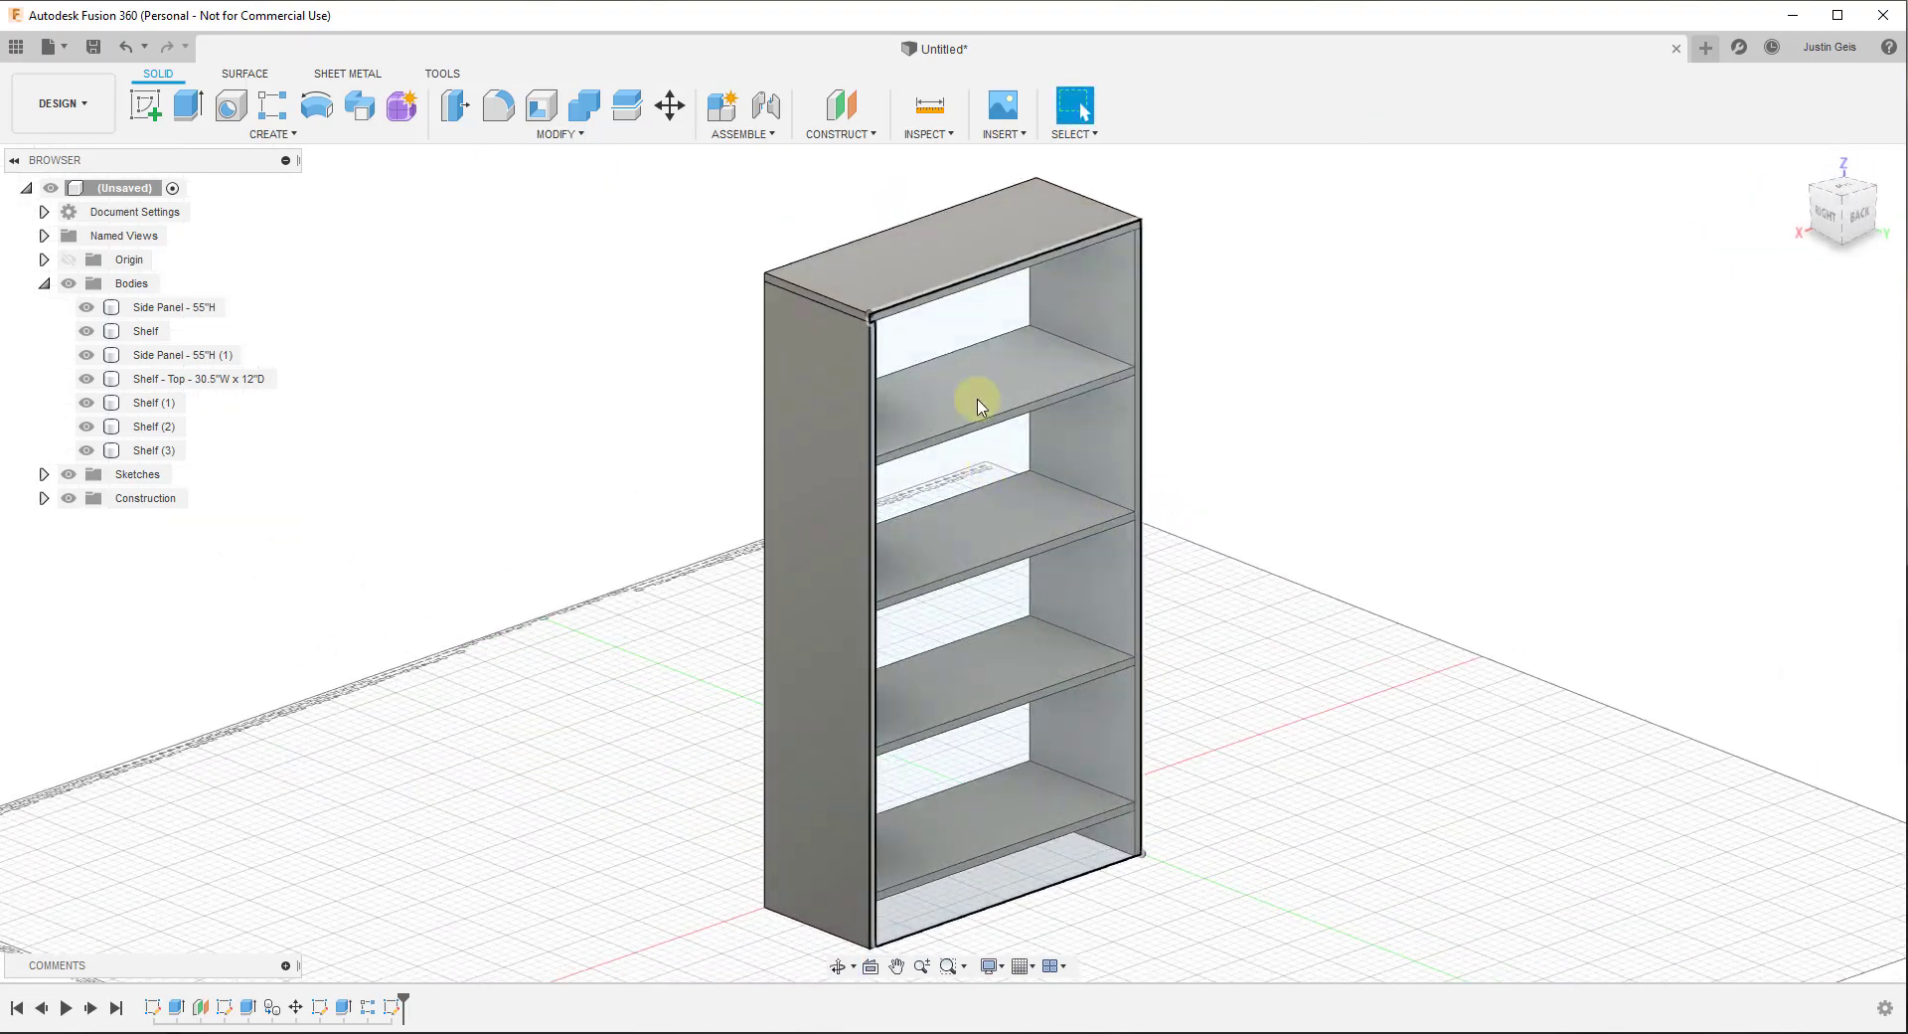
pyautogui.scroll(3, 967, 366)
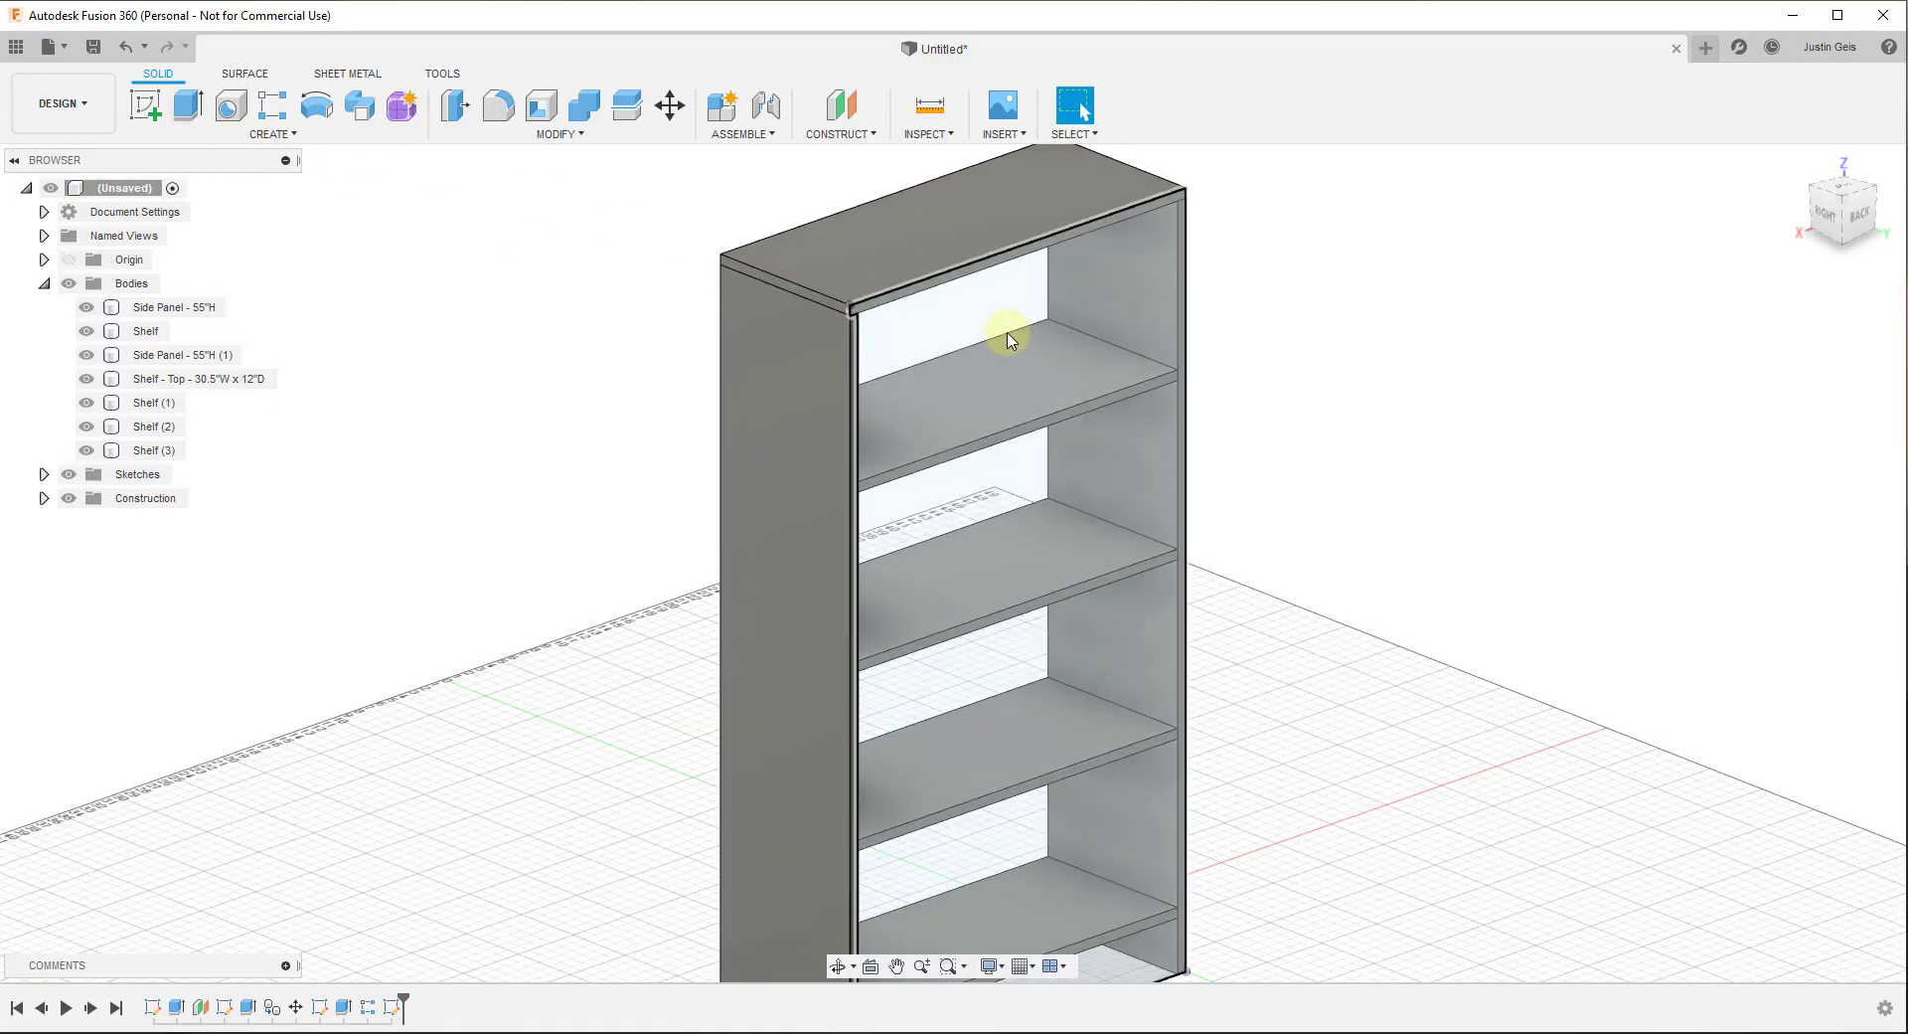
# Extrude both back profiles, including the narrow strip along the side panel's edge, 1/8 in as a new body
pyautogui.press('e')
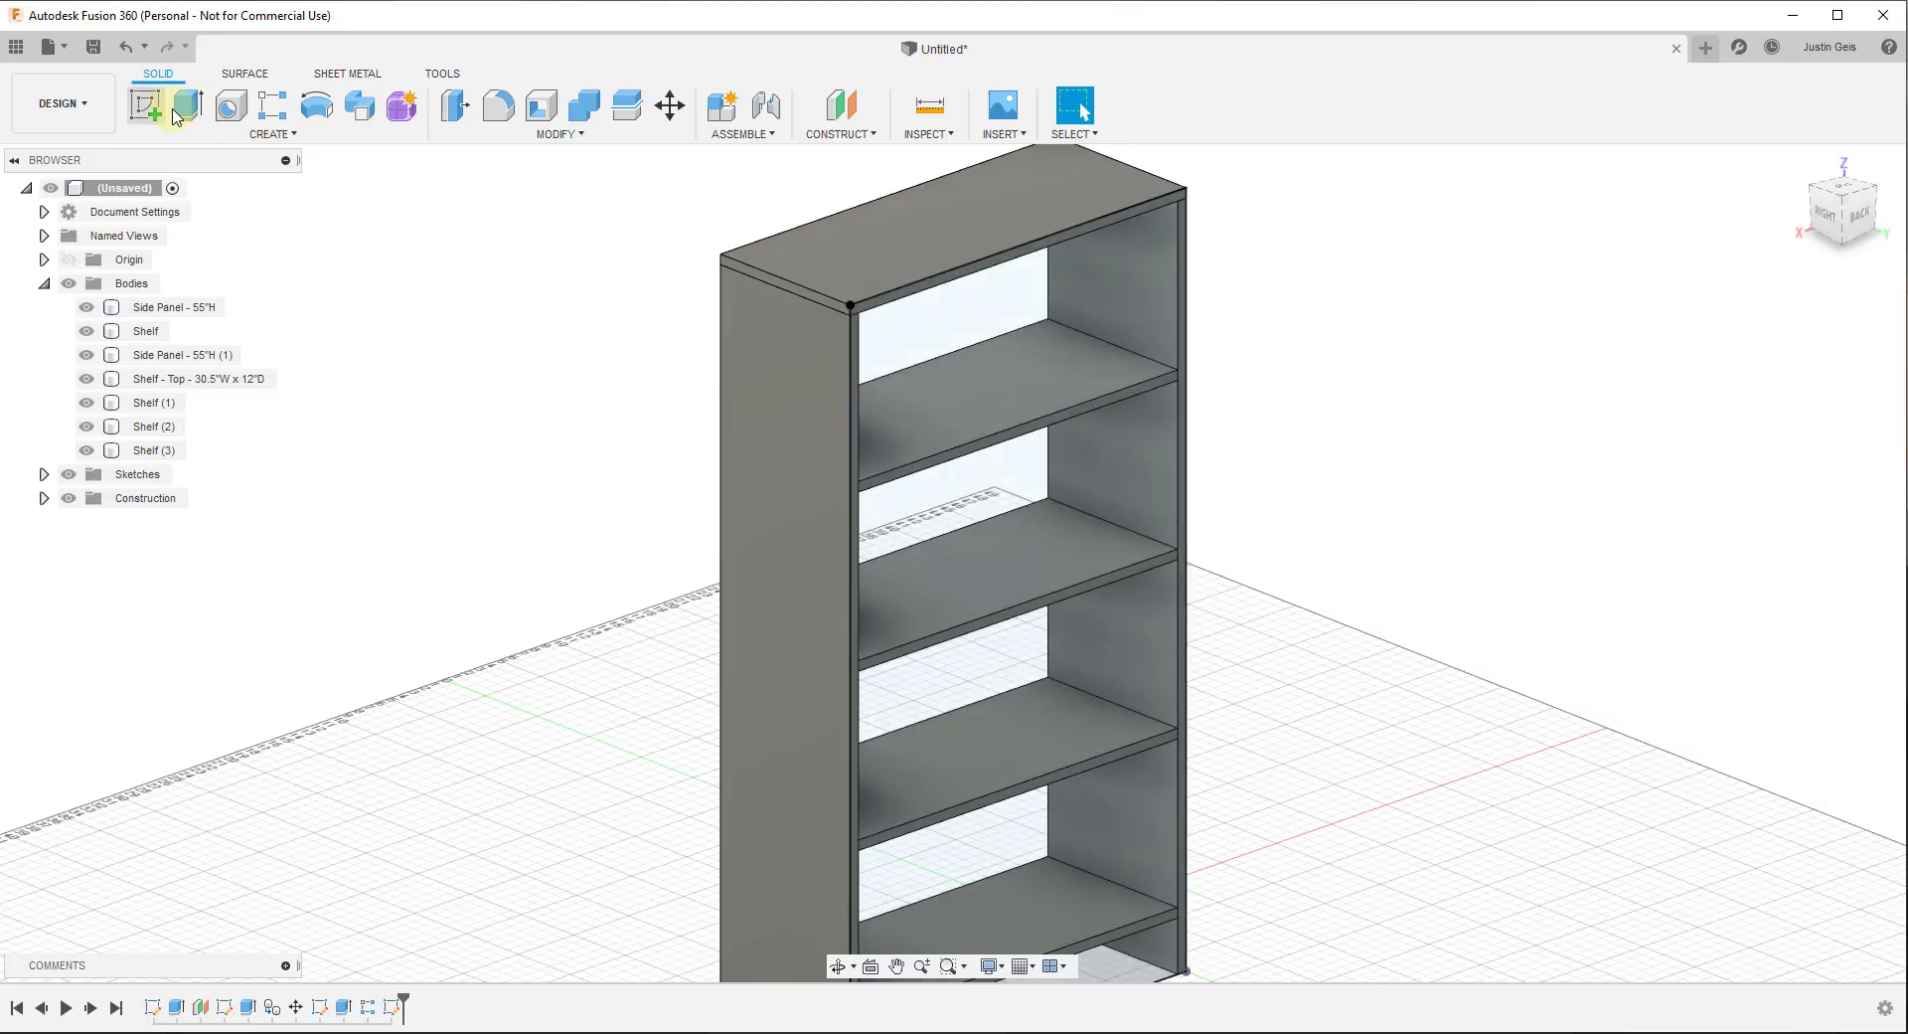
pyautogui.click(970, 360)
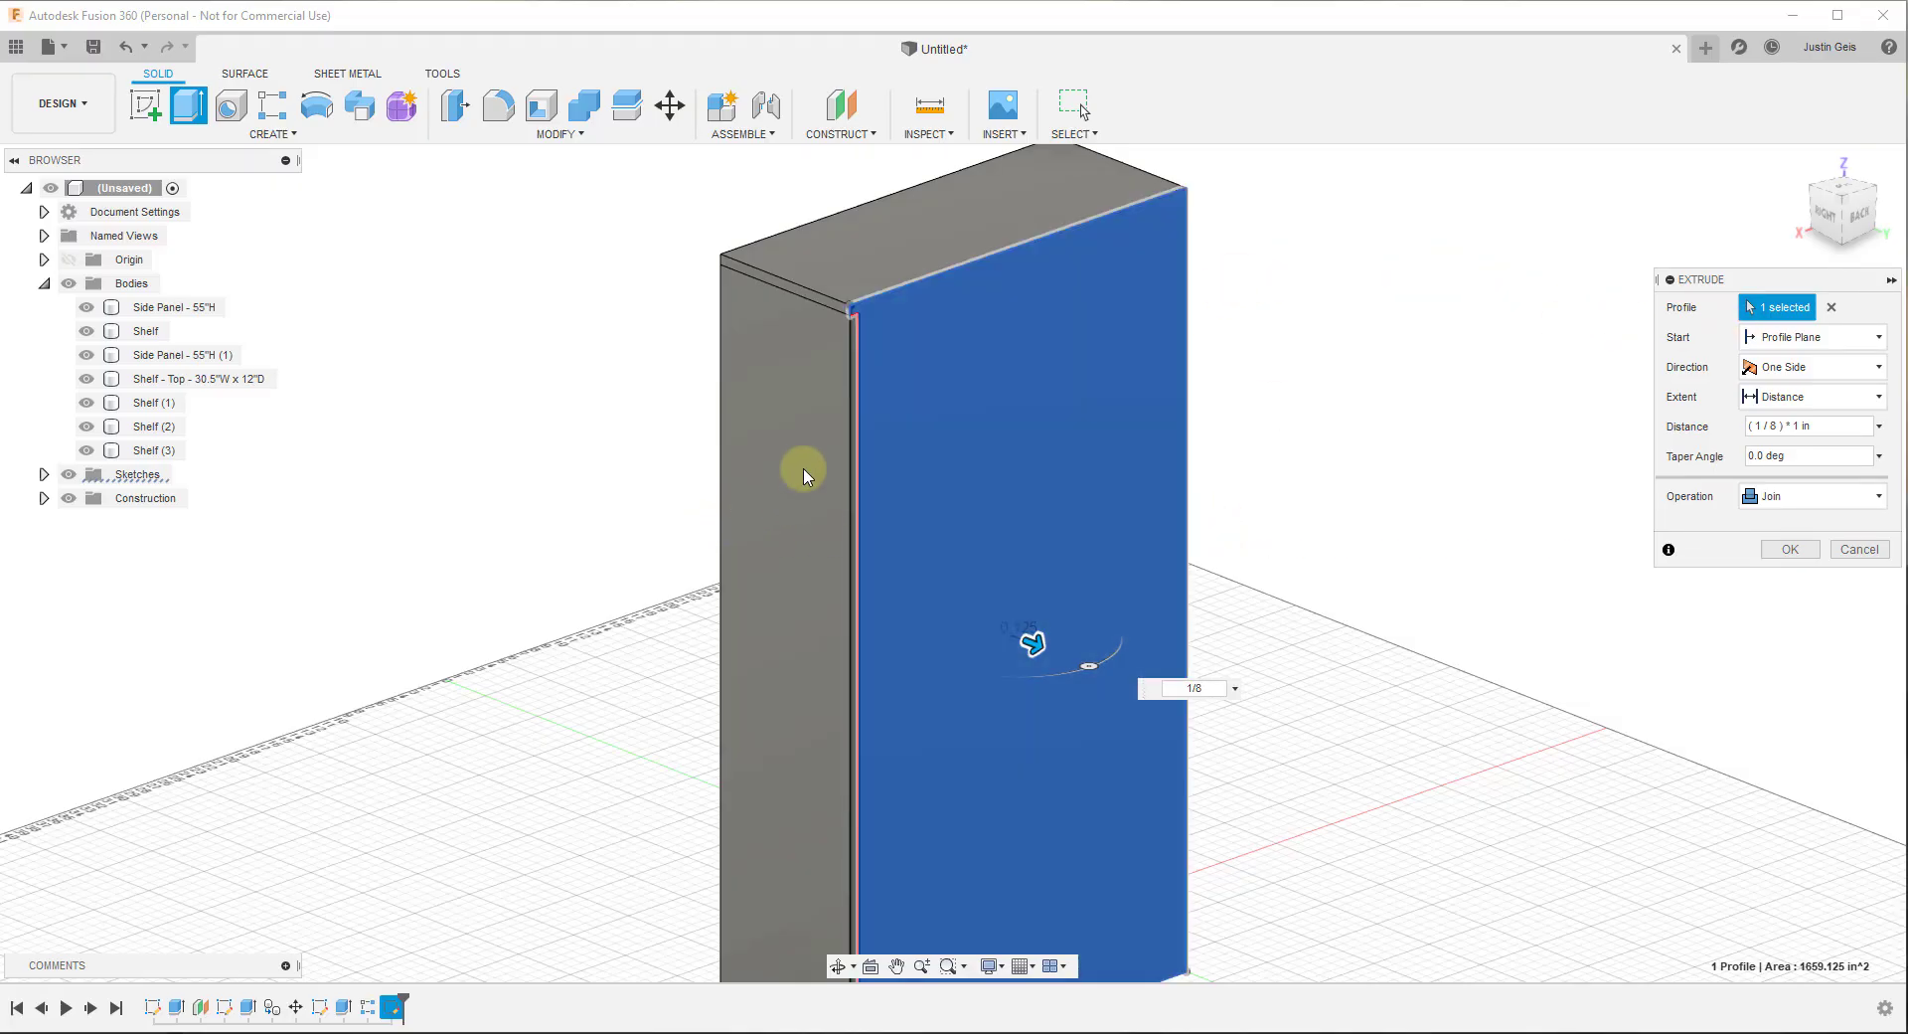
pyautogui.scroll(4, 873, 366)
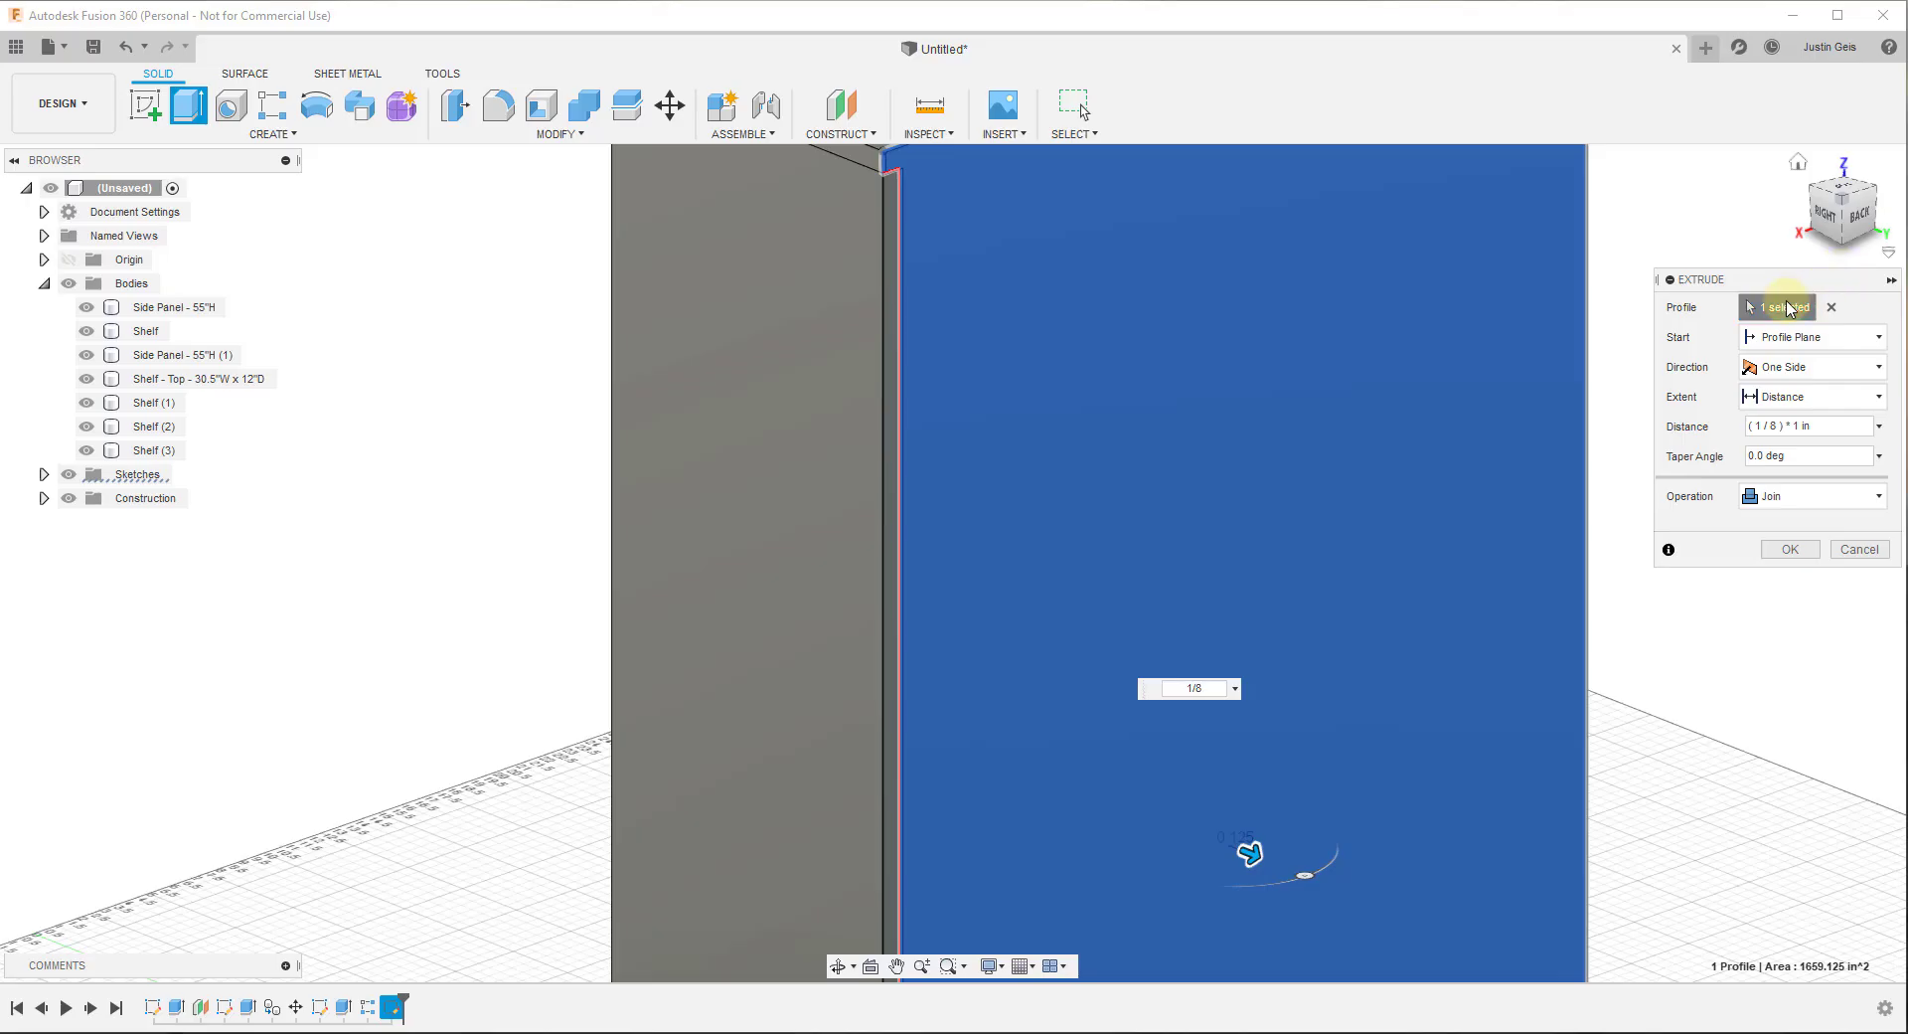
pyautogui.click(891, 383)
pyautogui.scroll(-3, 884, 348)
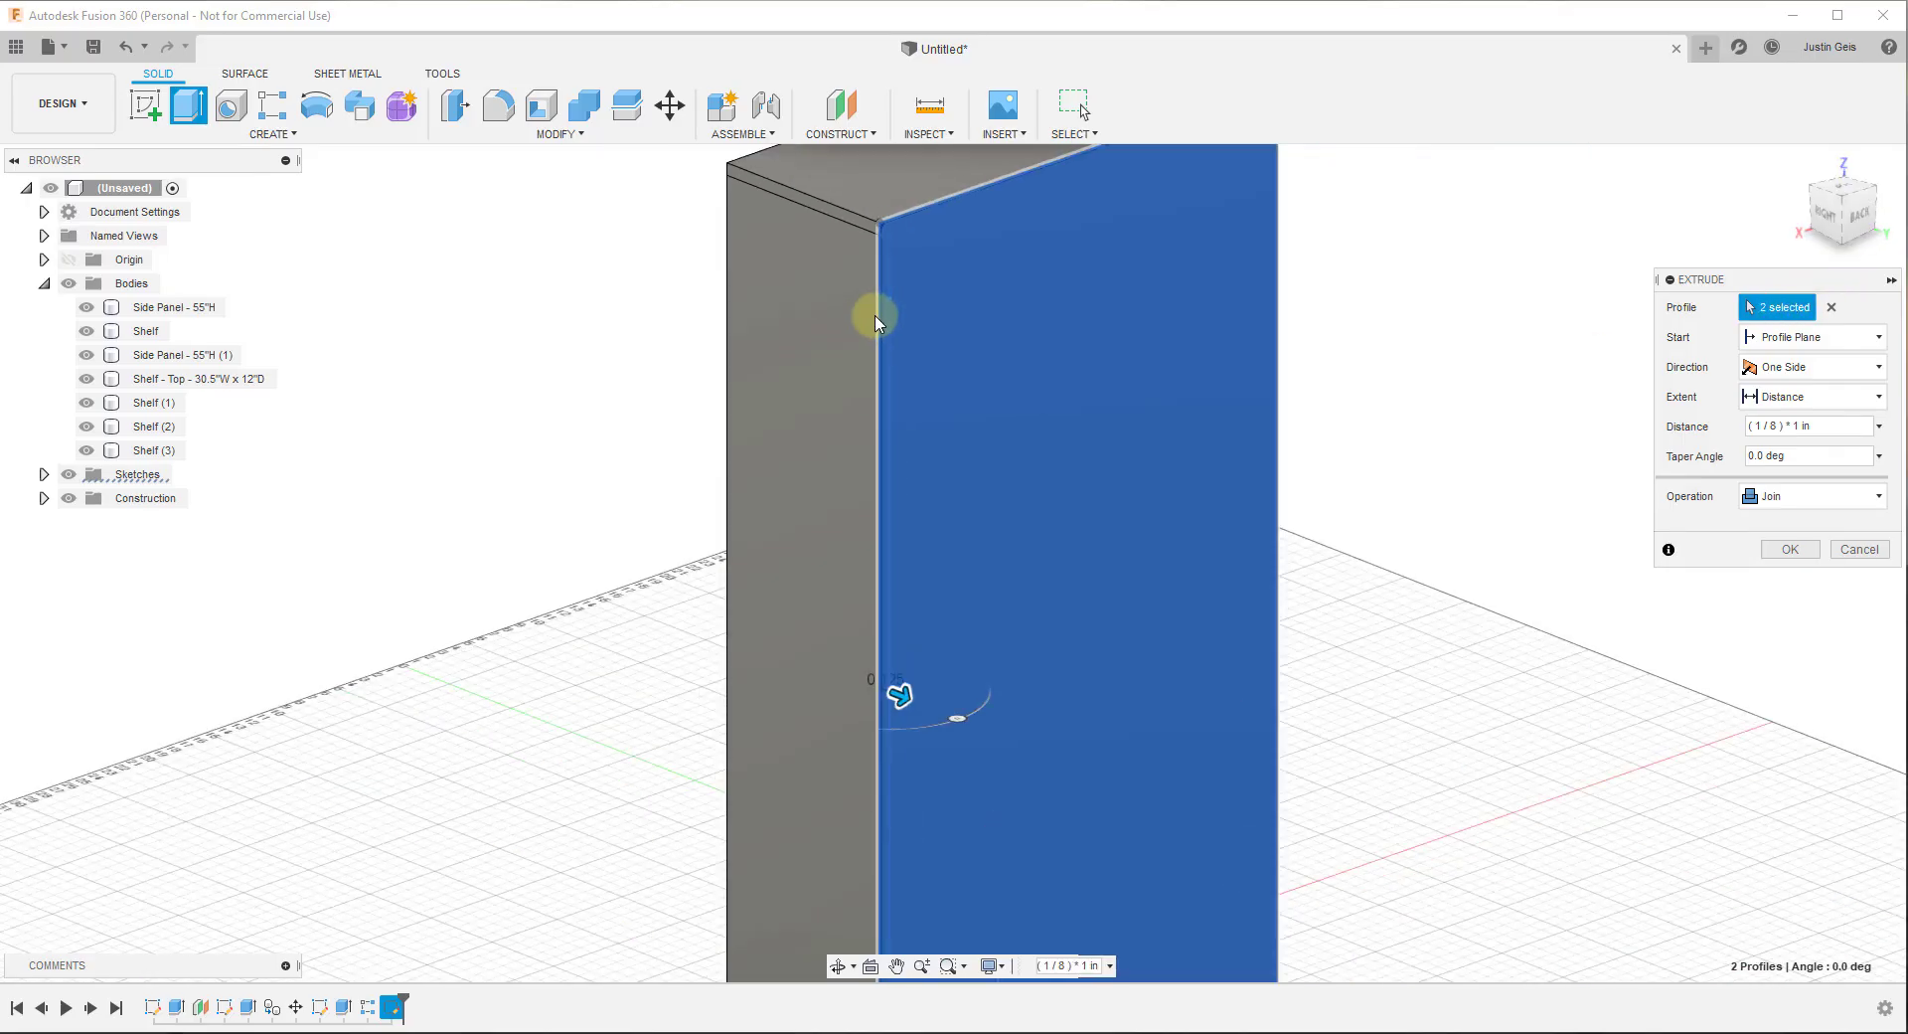
pyautogui.scroll(-3, 875, 320)
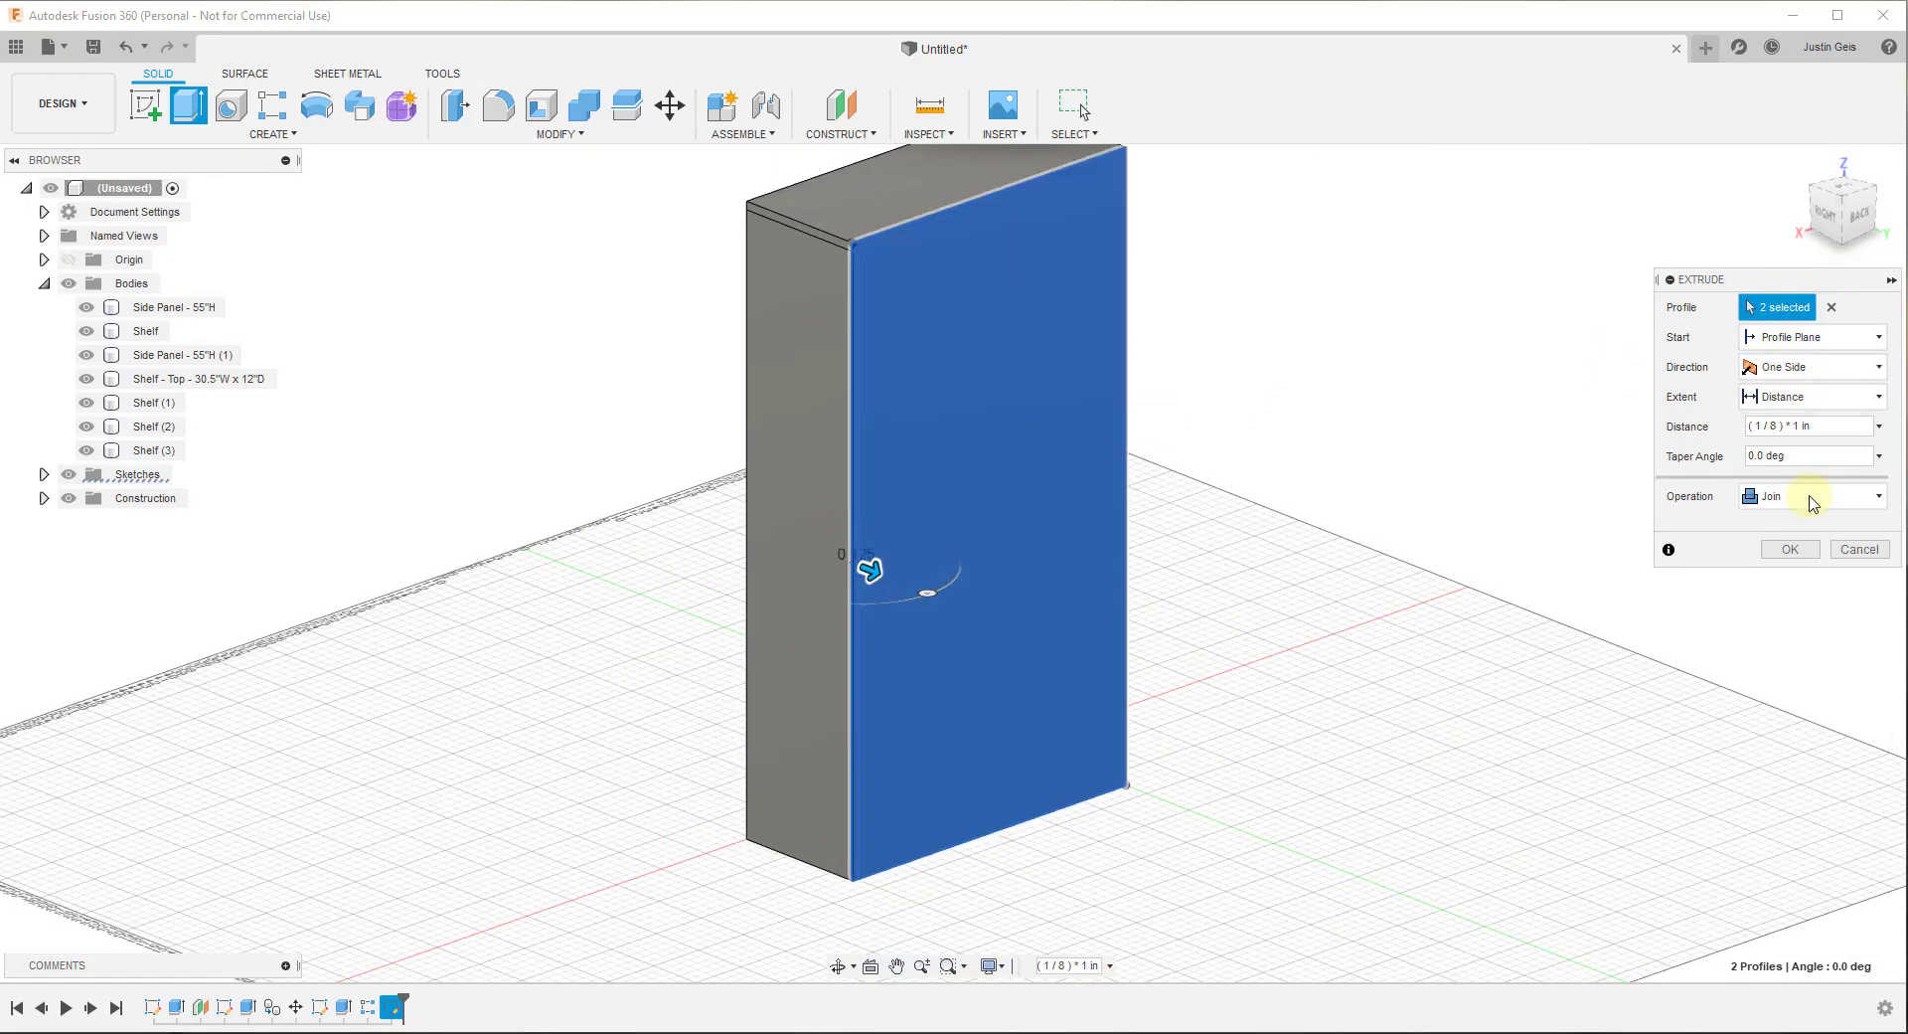
pyautogui.click(1810, 498)
pyautogui.click(1799, 601)
pyautogui.click(1790, 550)
# Start a new sketch on the inner face of the side panel at the origin, viewed from the unit's front
pyautogui.keyDown('shift'); pyautogui.moveTo(874, 404); pyautogui.dragTo(1142, 408, button='middle'); pyautogui.keyUp('shift')
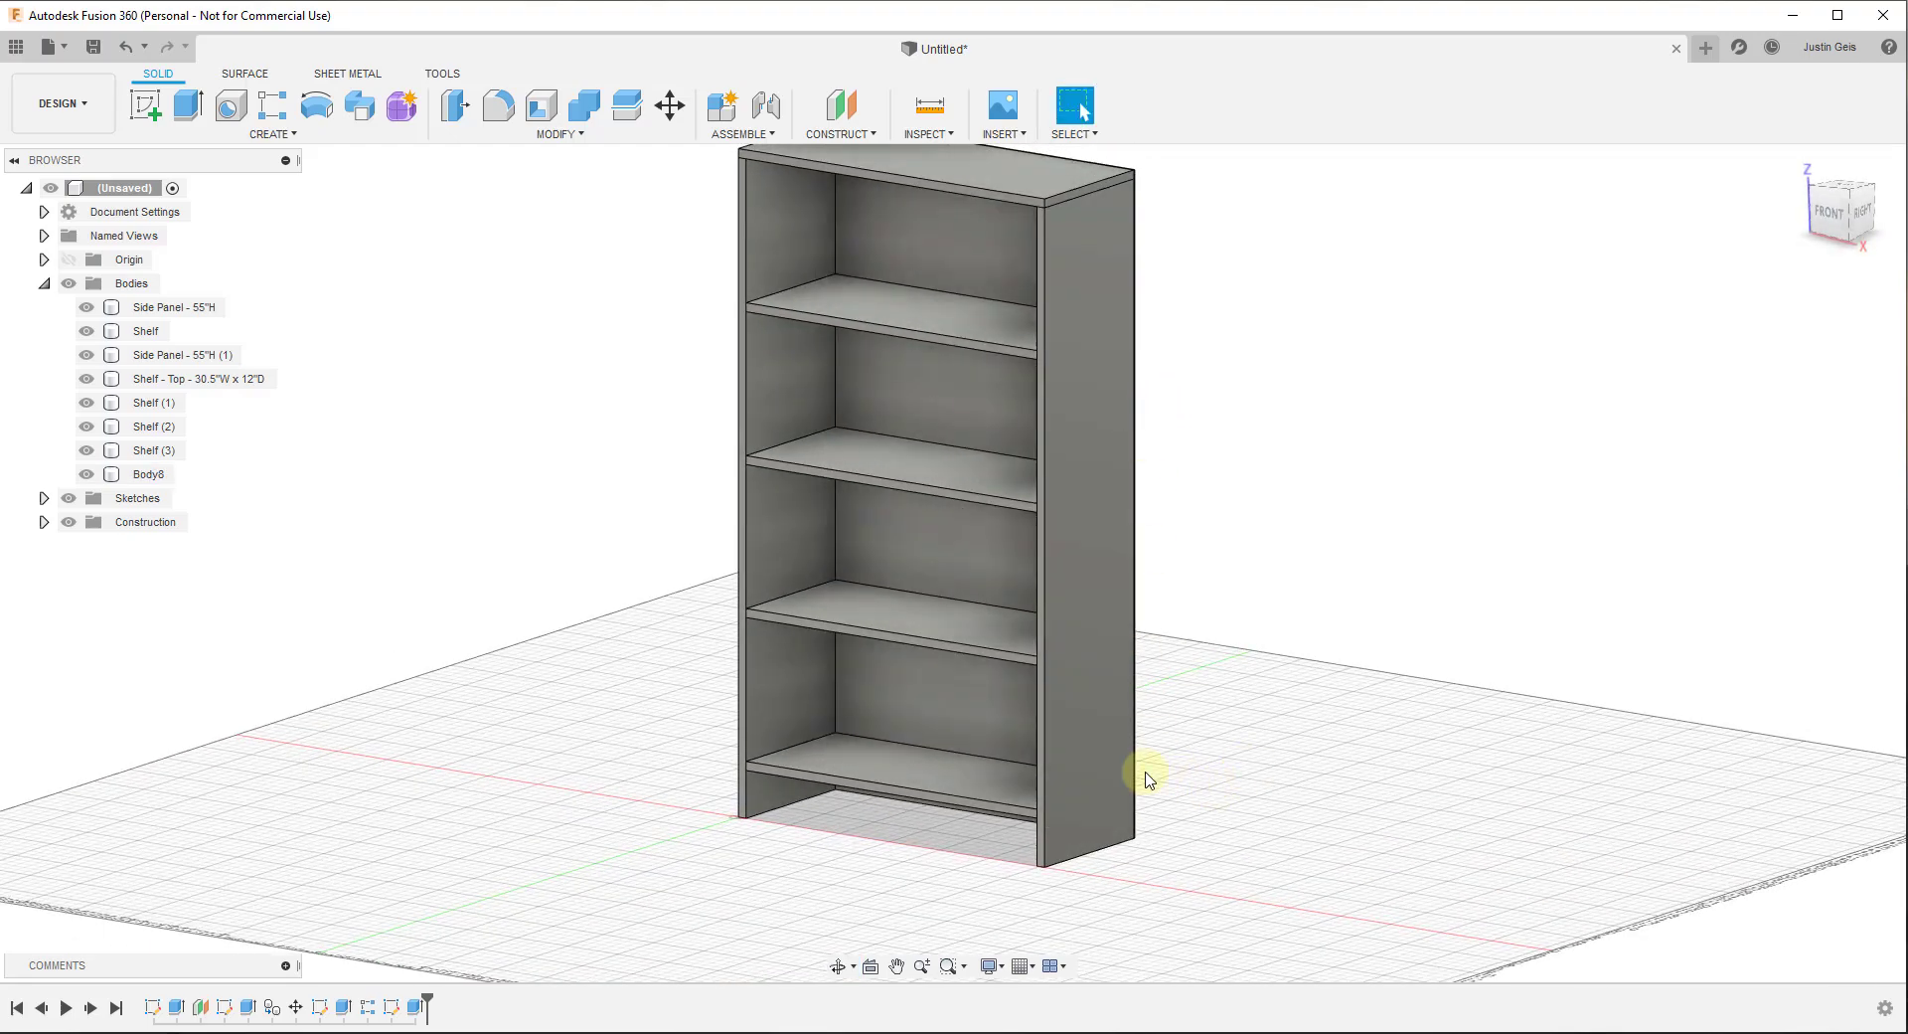
pyautogui.click(801, 864)
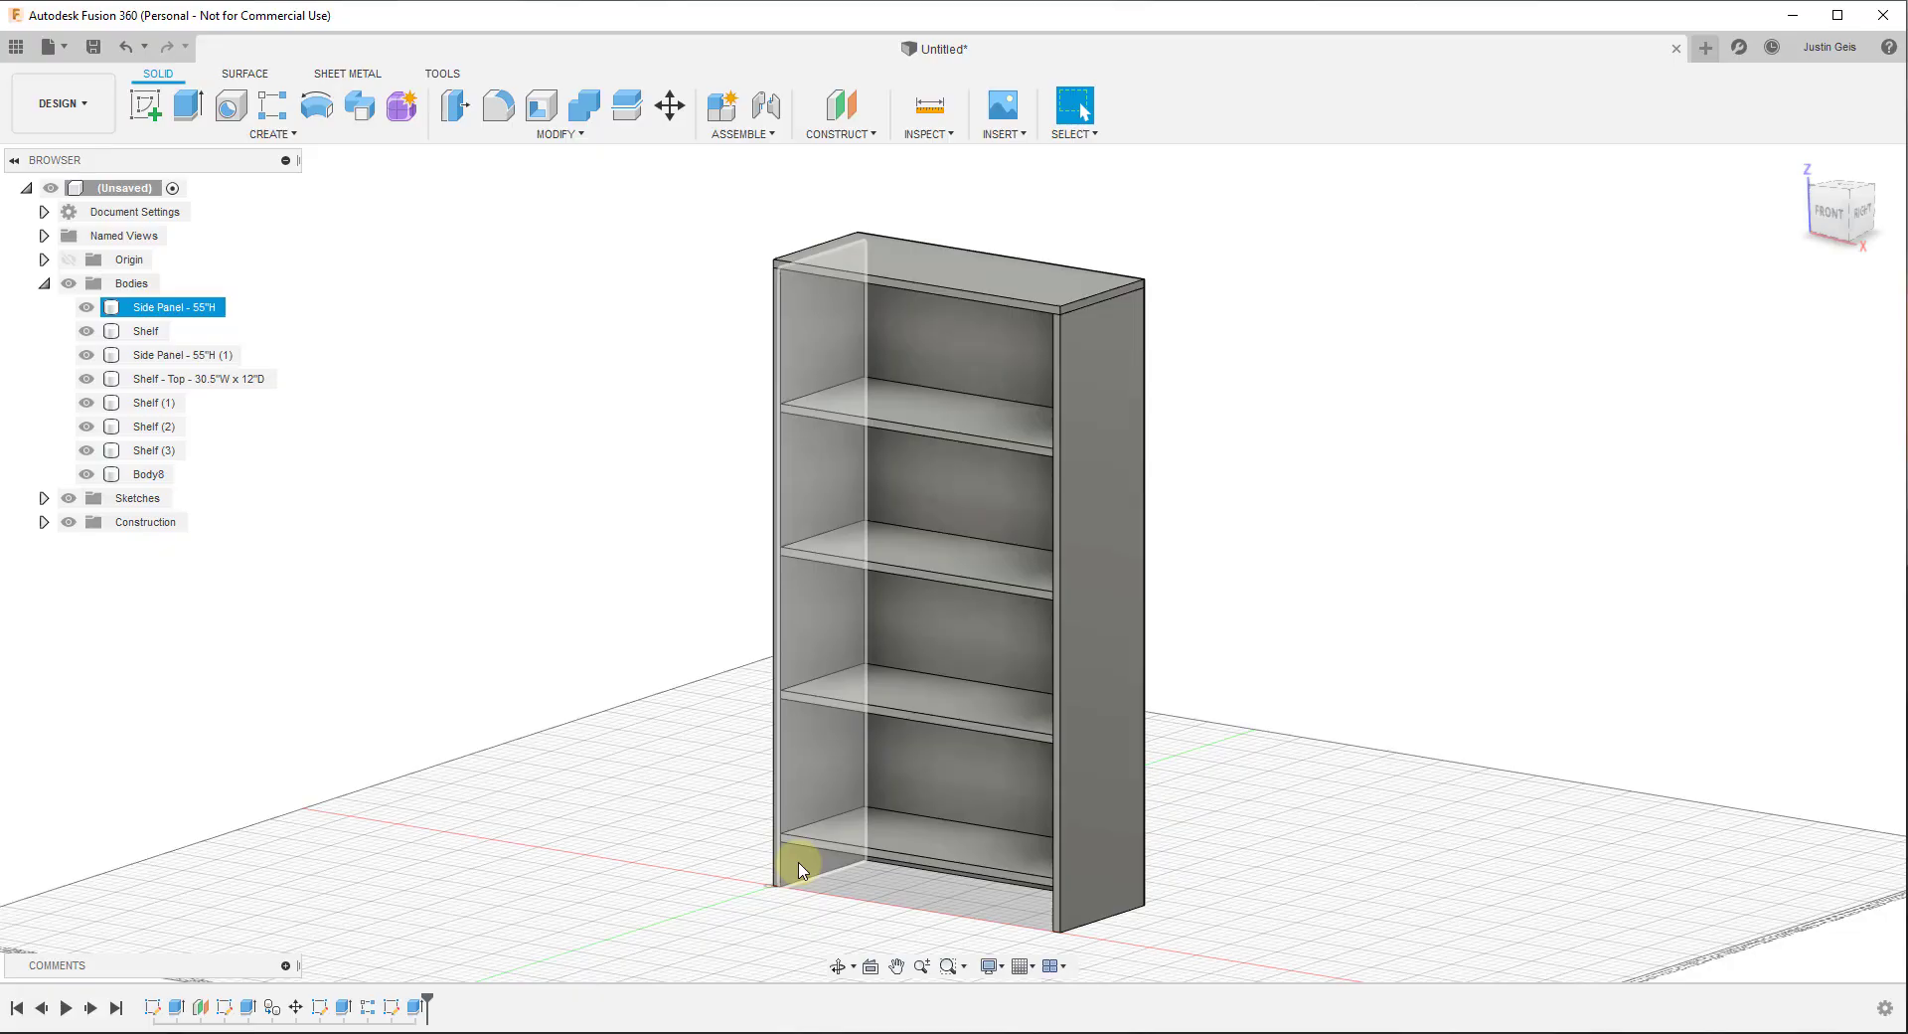
pyautogui.click(371, 282)
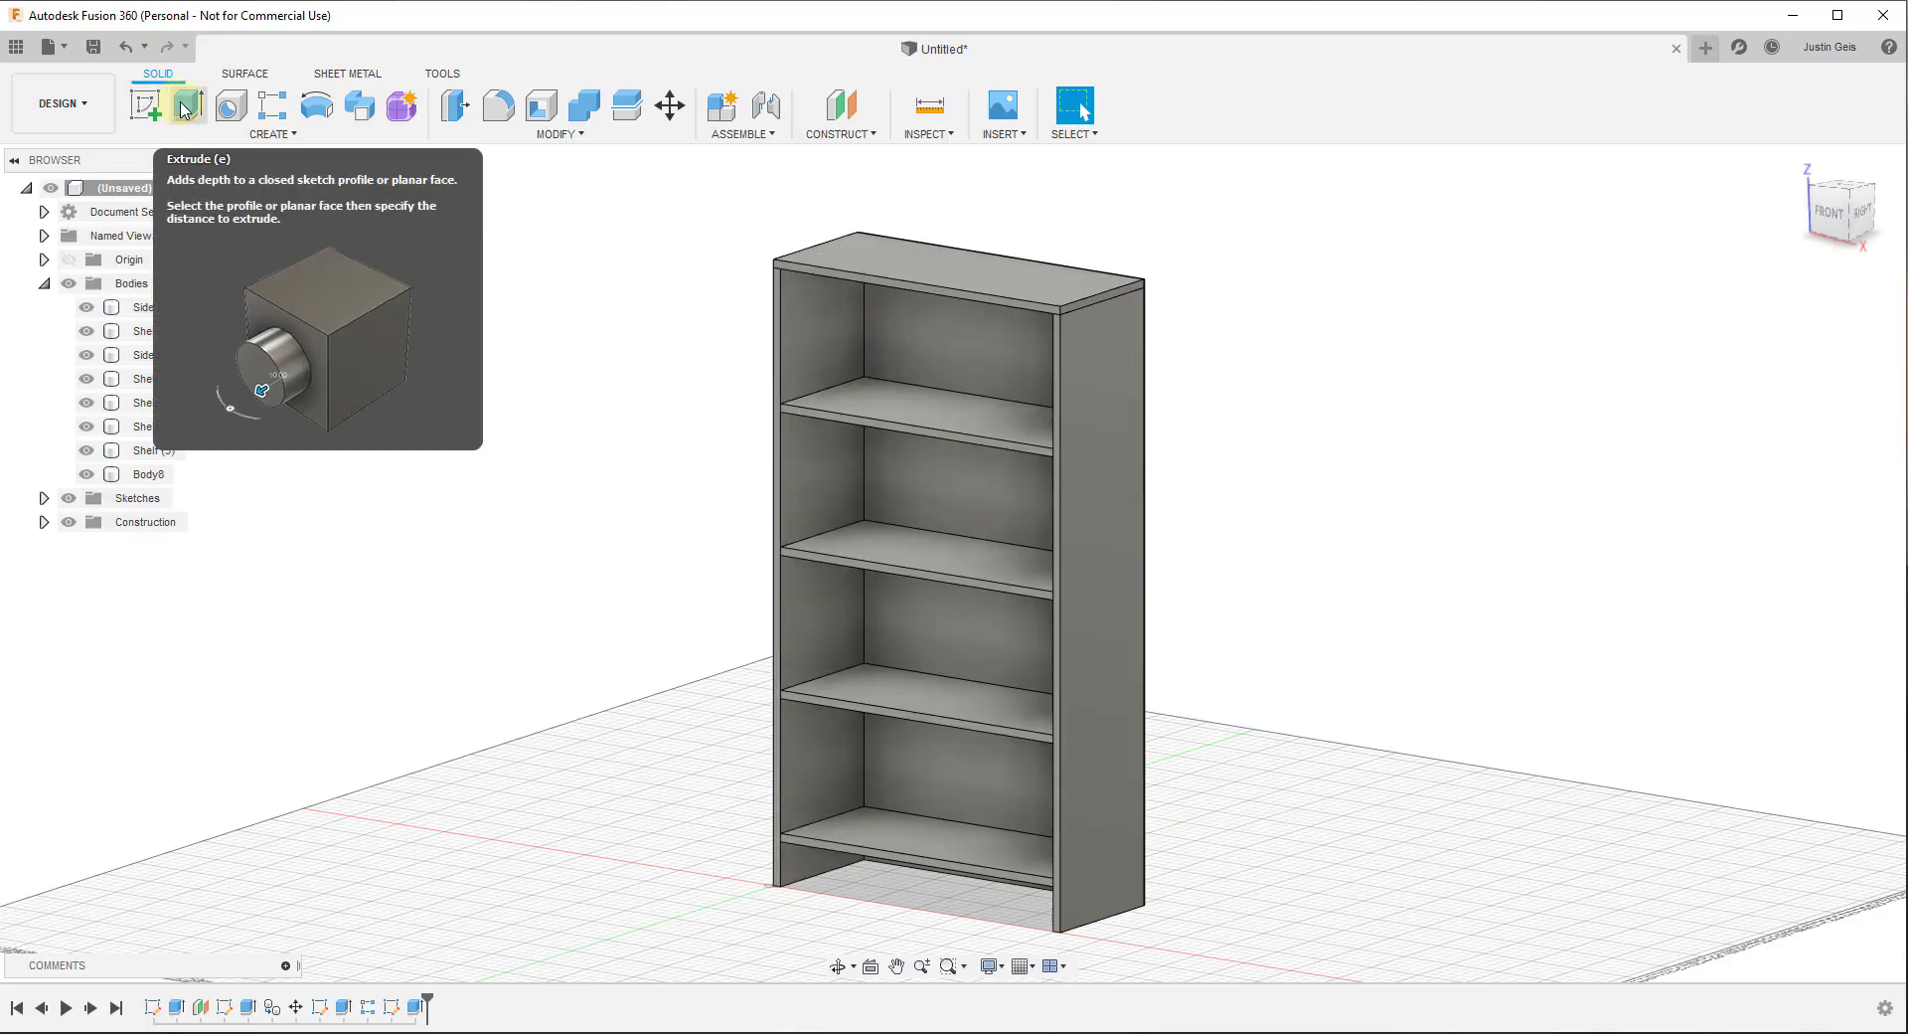
pyautogui.click(145, 105)
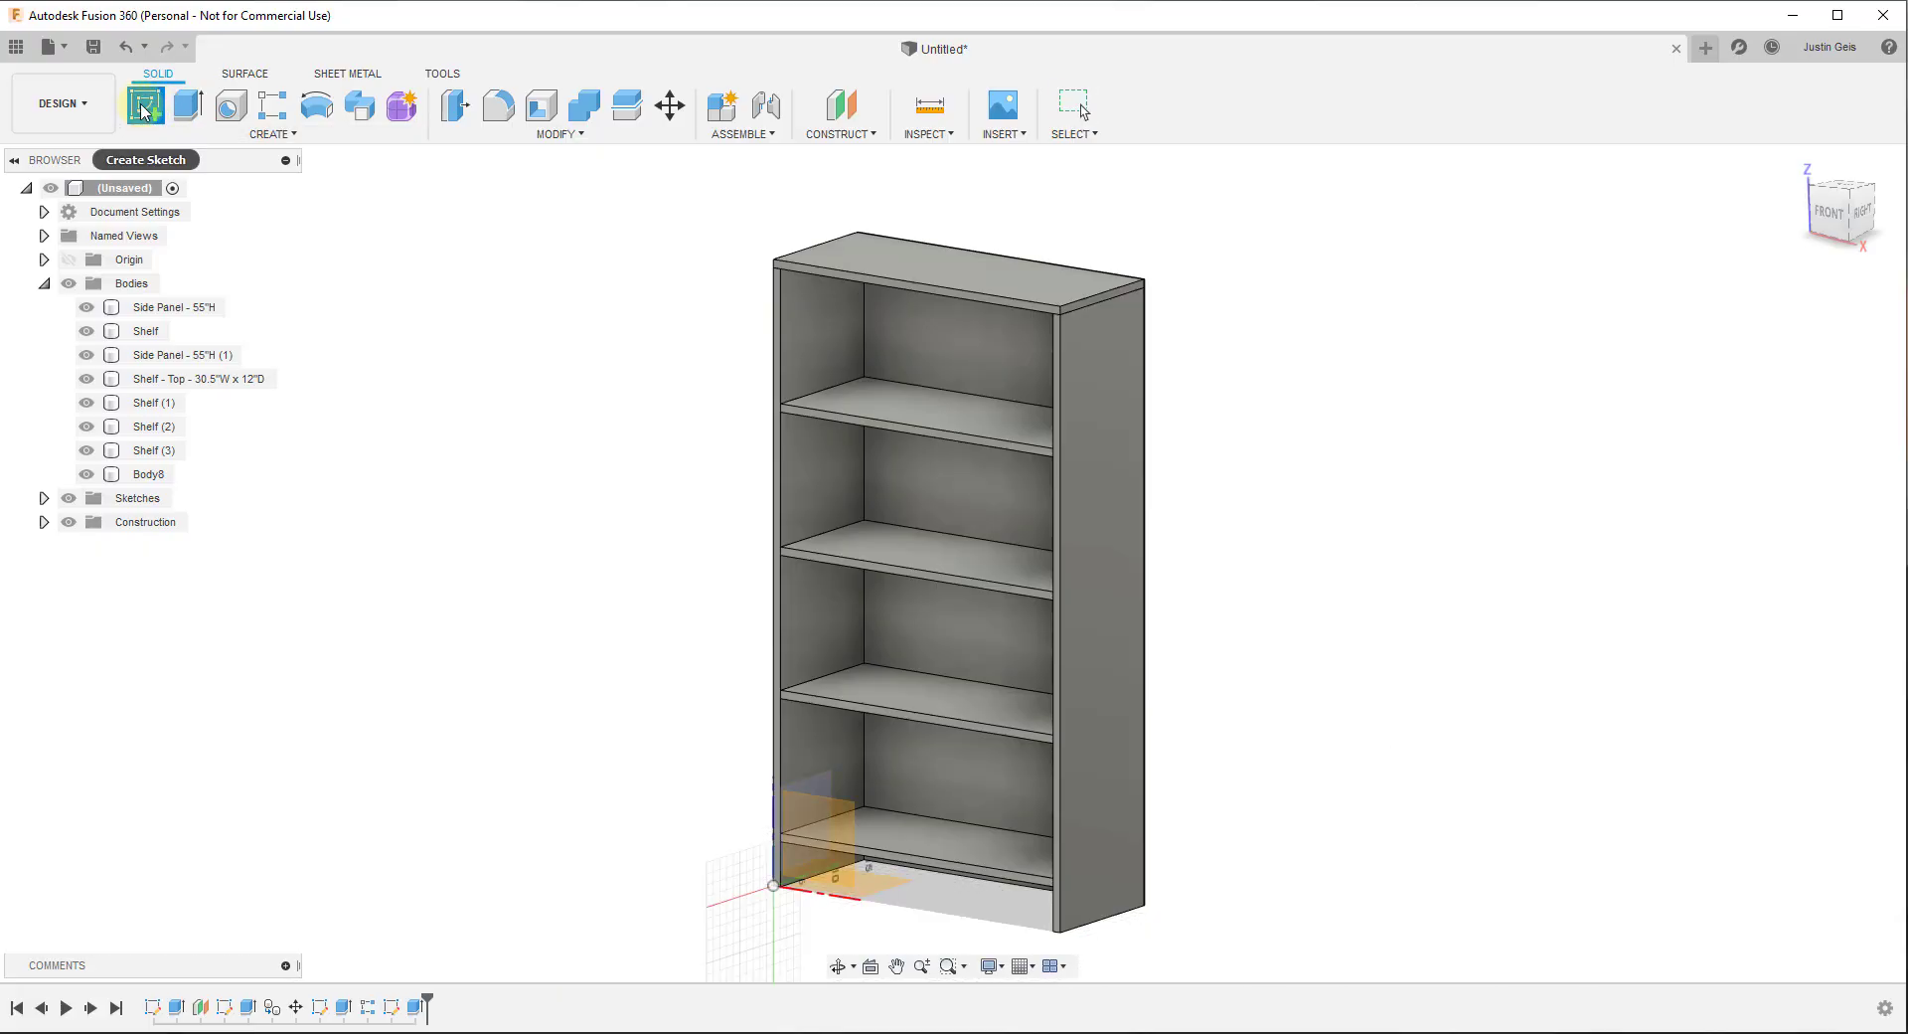
pyautogui.press('Escape')
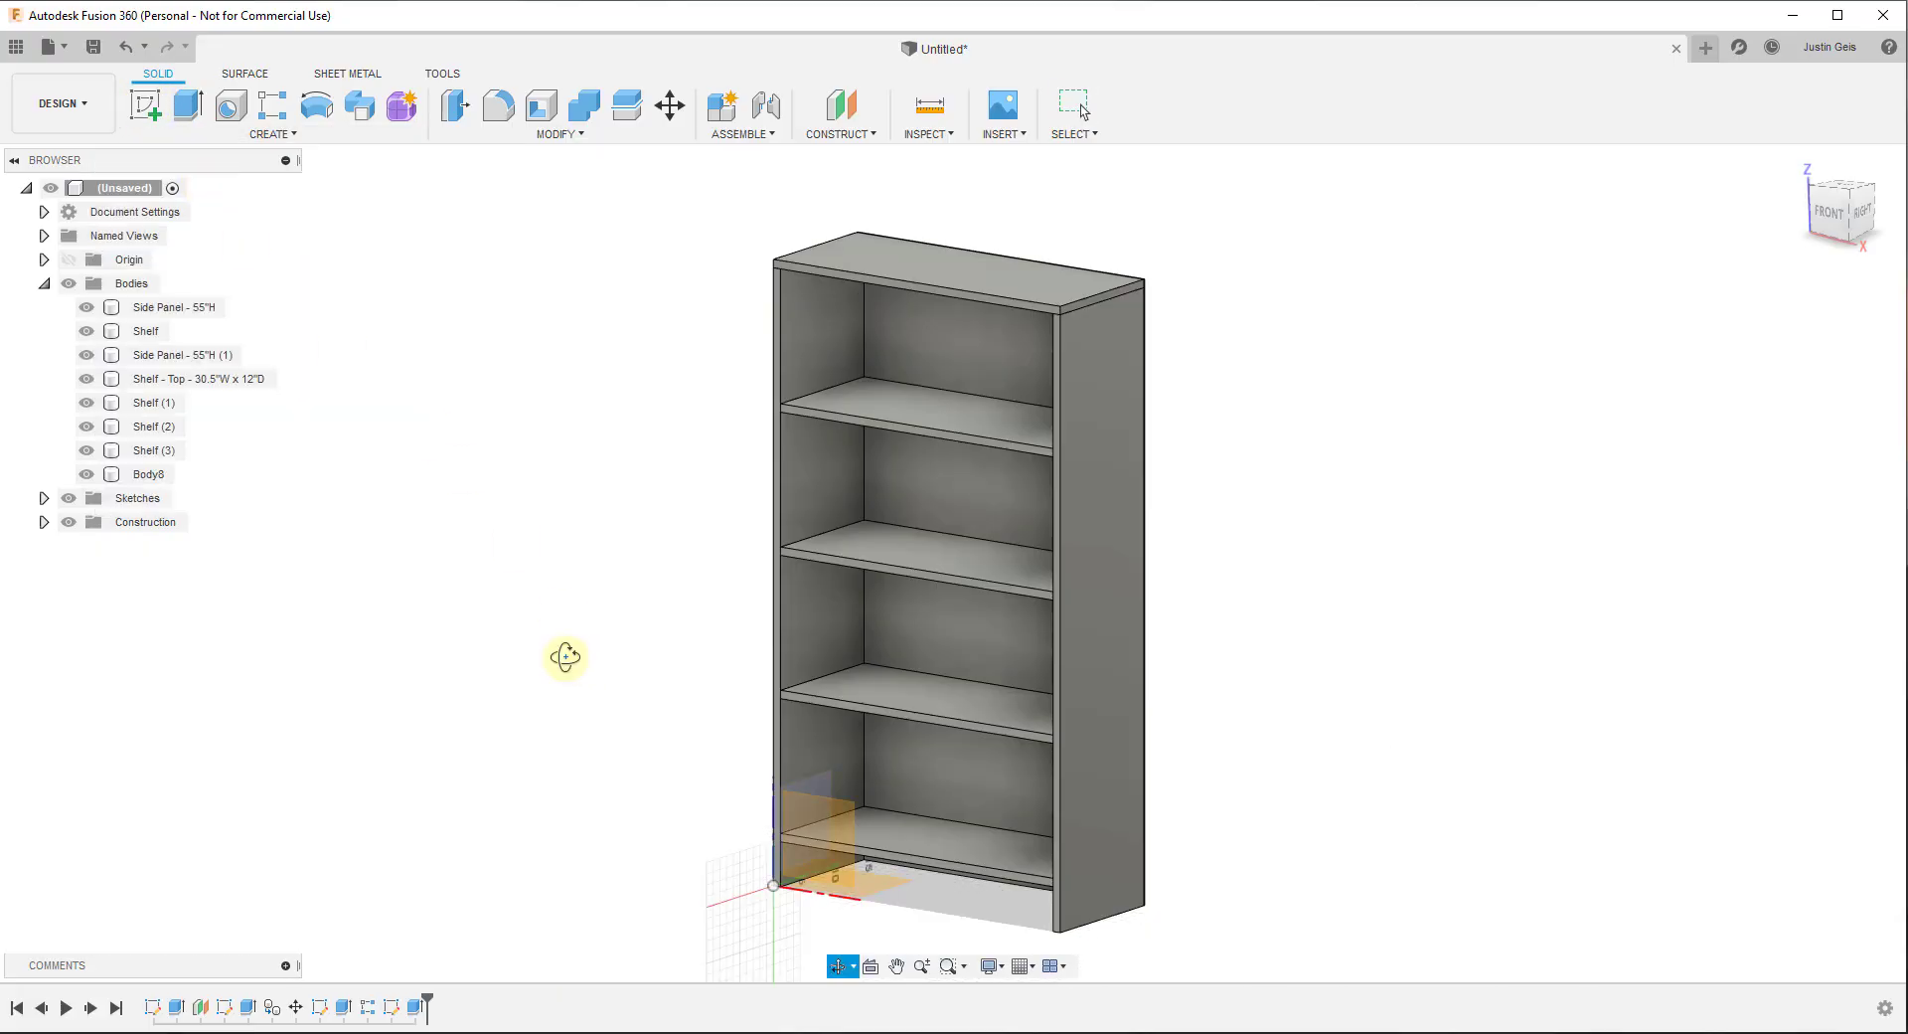
pyautogui.keyDown('shift'); pyautogui.moveTo(562, 656); pyautogui.dragTo(541, 645, button='middle'); pyautogui.keyUp('shift')
pyautogui.press('Return')
pyautogui.click(899, 881)
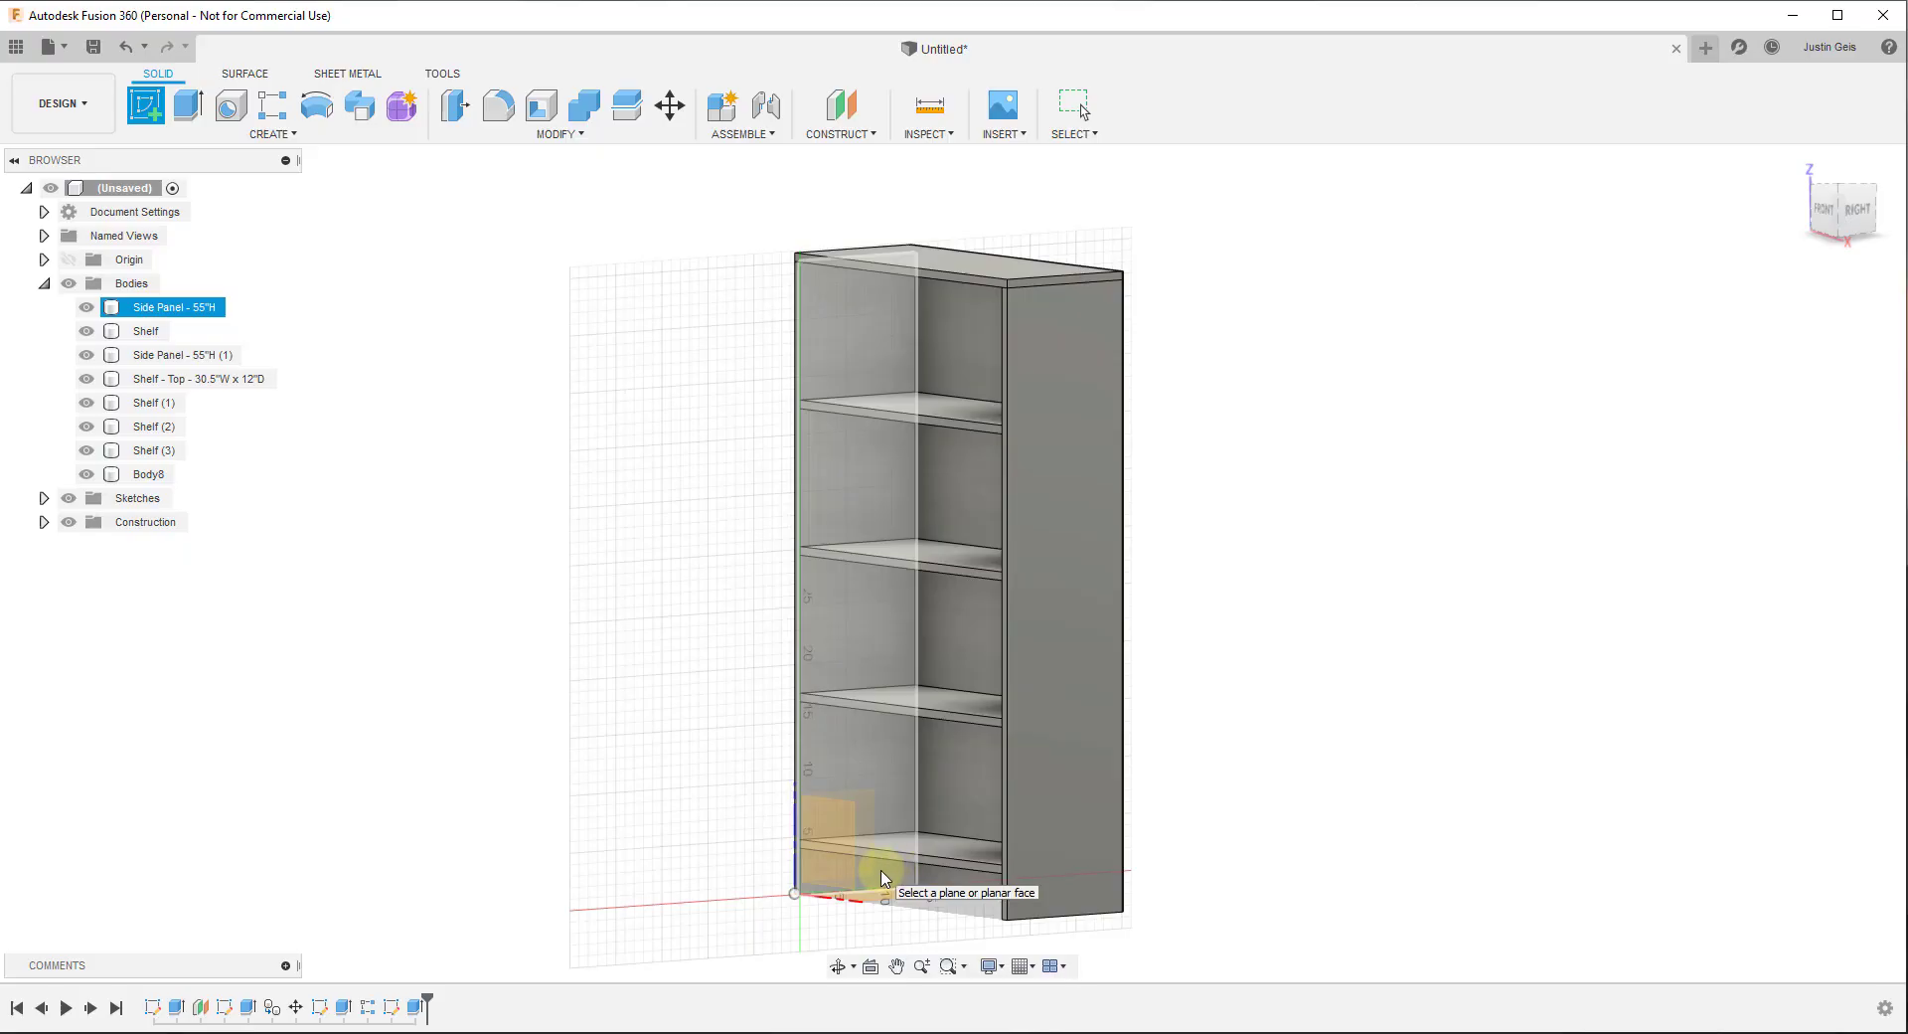
pyautogui.click(876, 874)
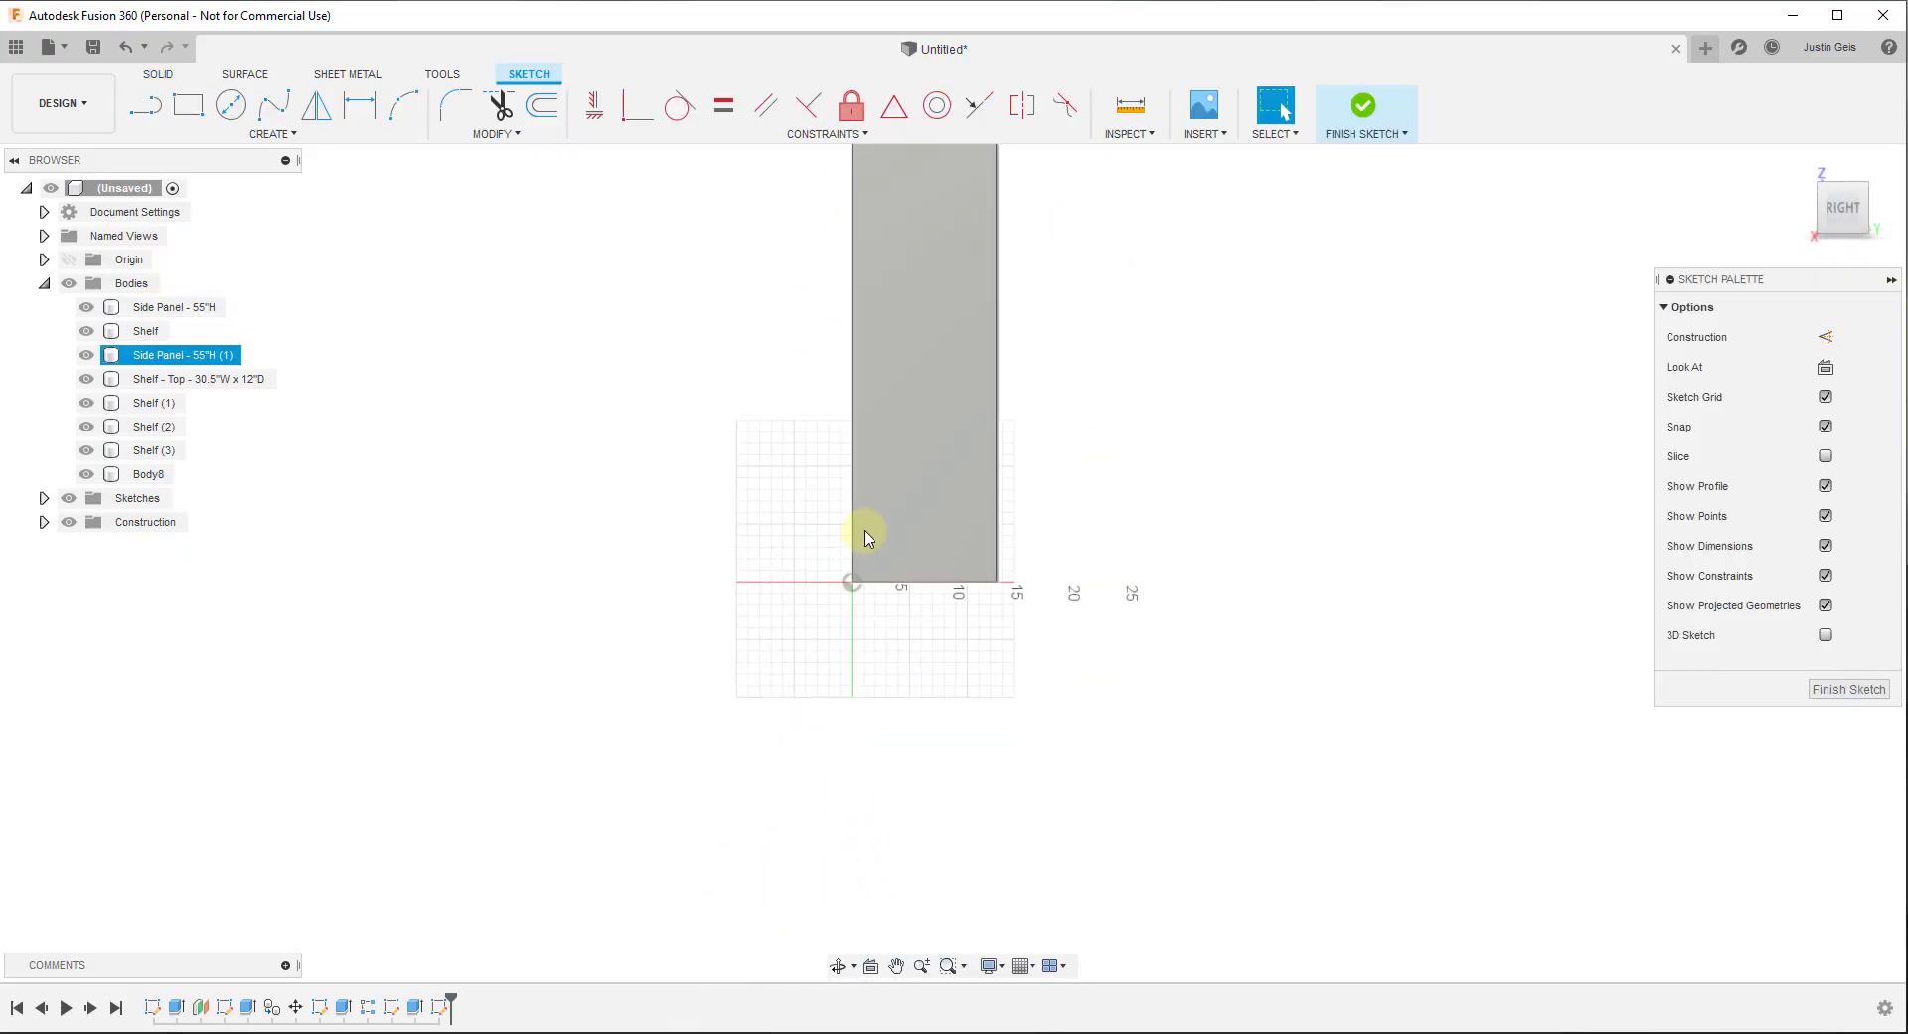
# Draw a vertical line 0.5 in behind the side panel's front bottom corner, from the bottom edge up to the lowest shelf's underside
pyautogui.press('l')
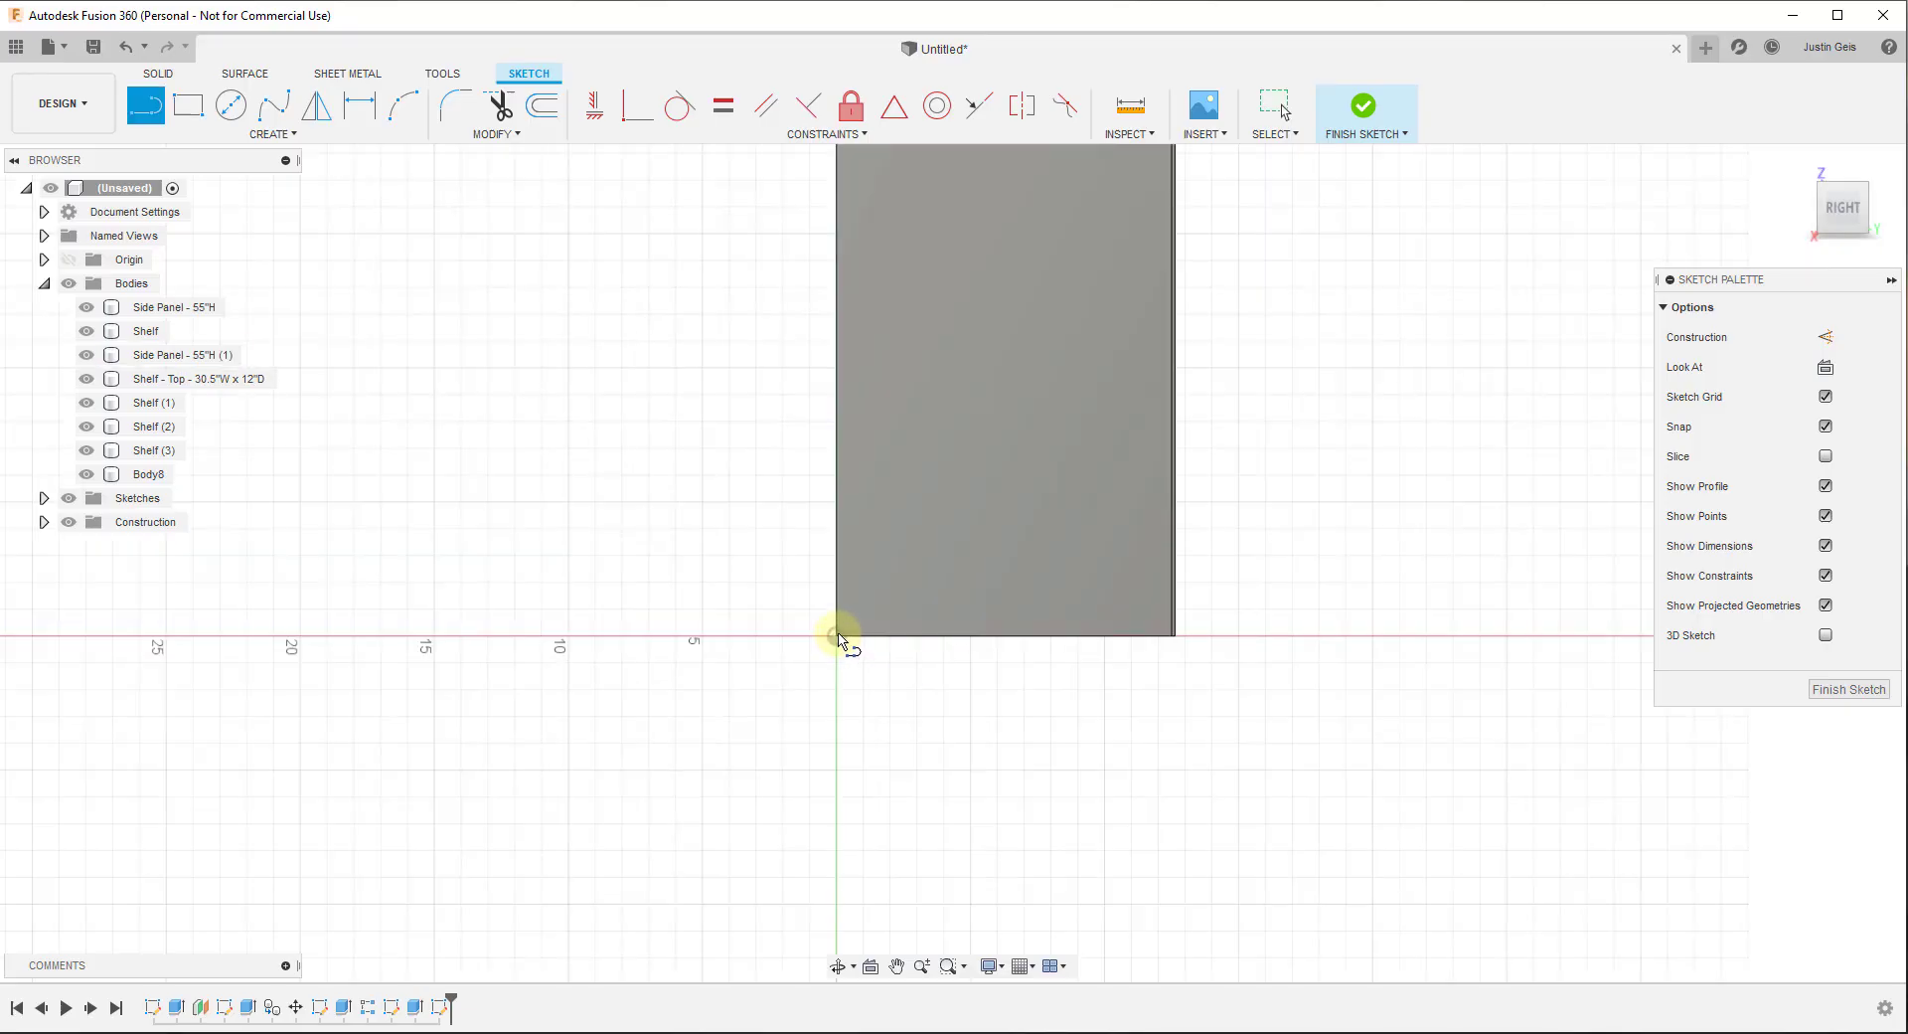
pyautogui.scroll(3, 837, 639)
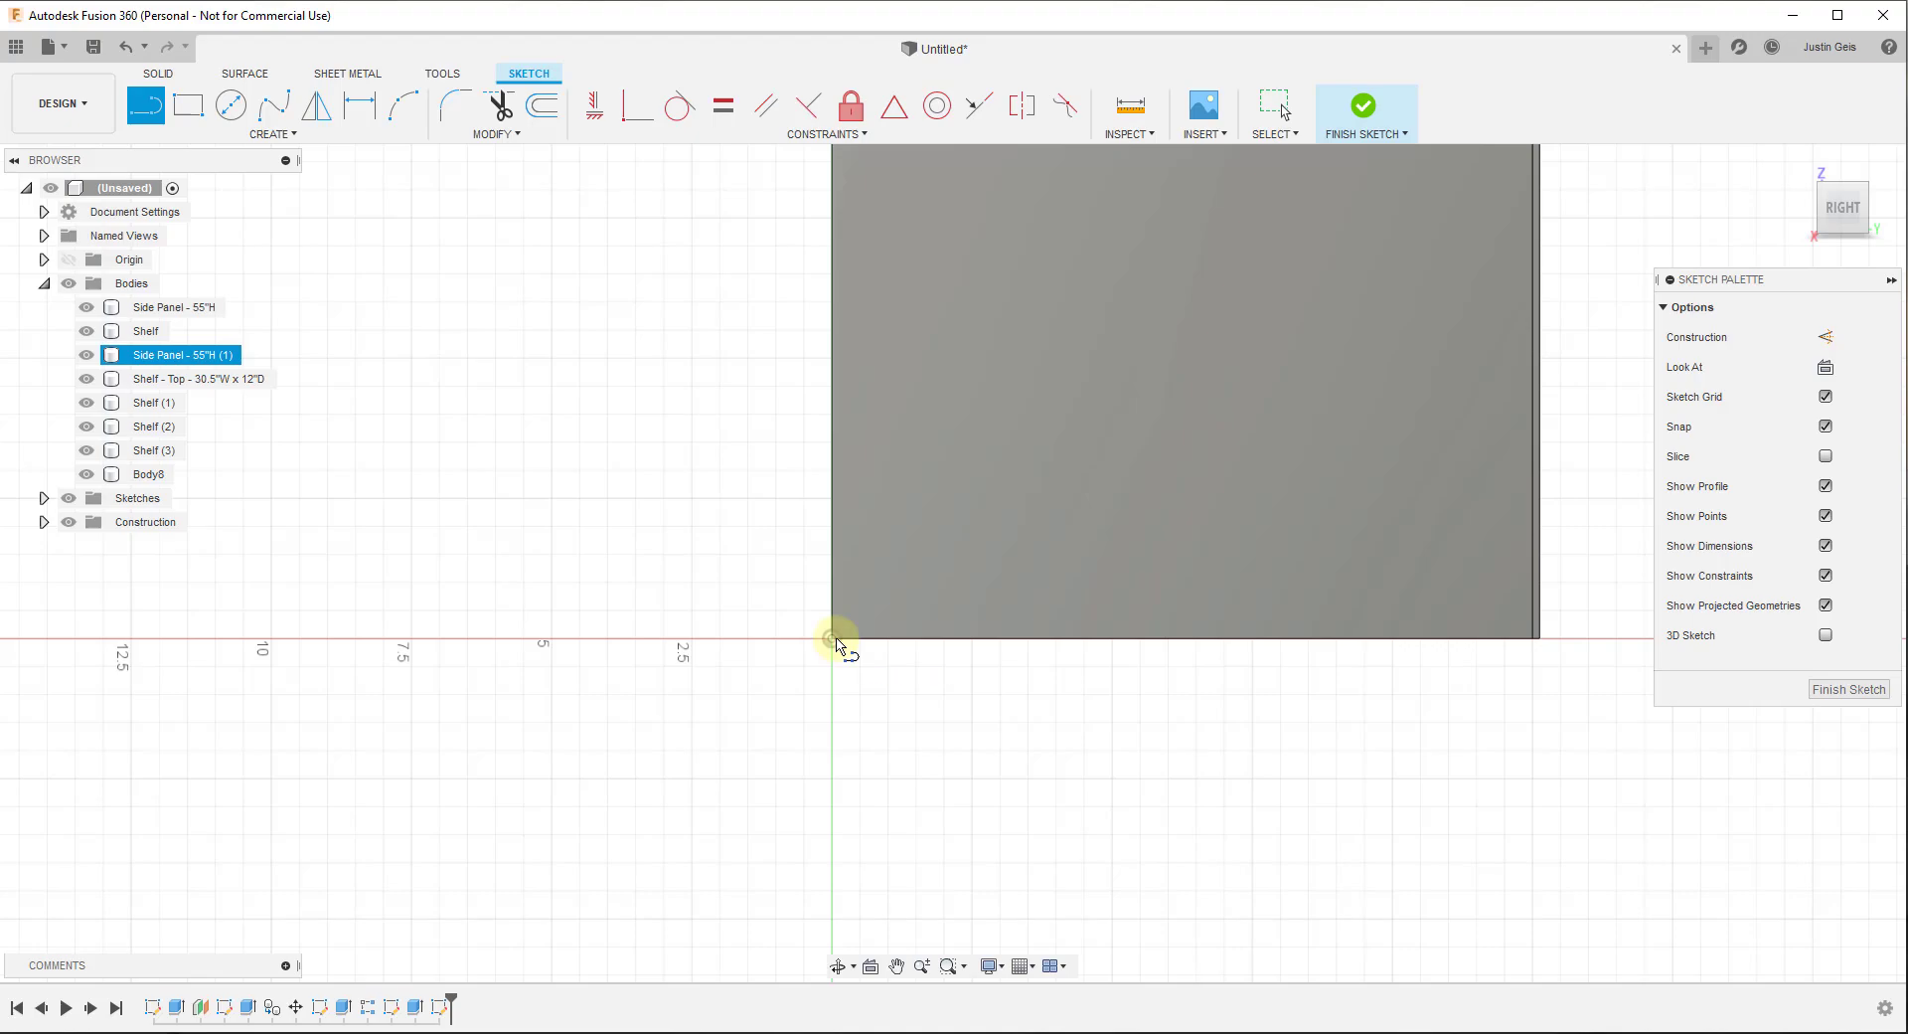
pyautogui.click(834, 640)
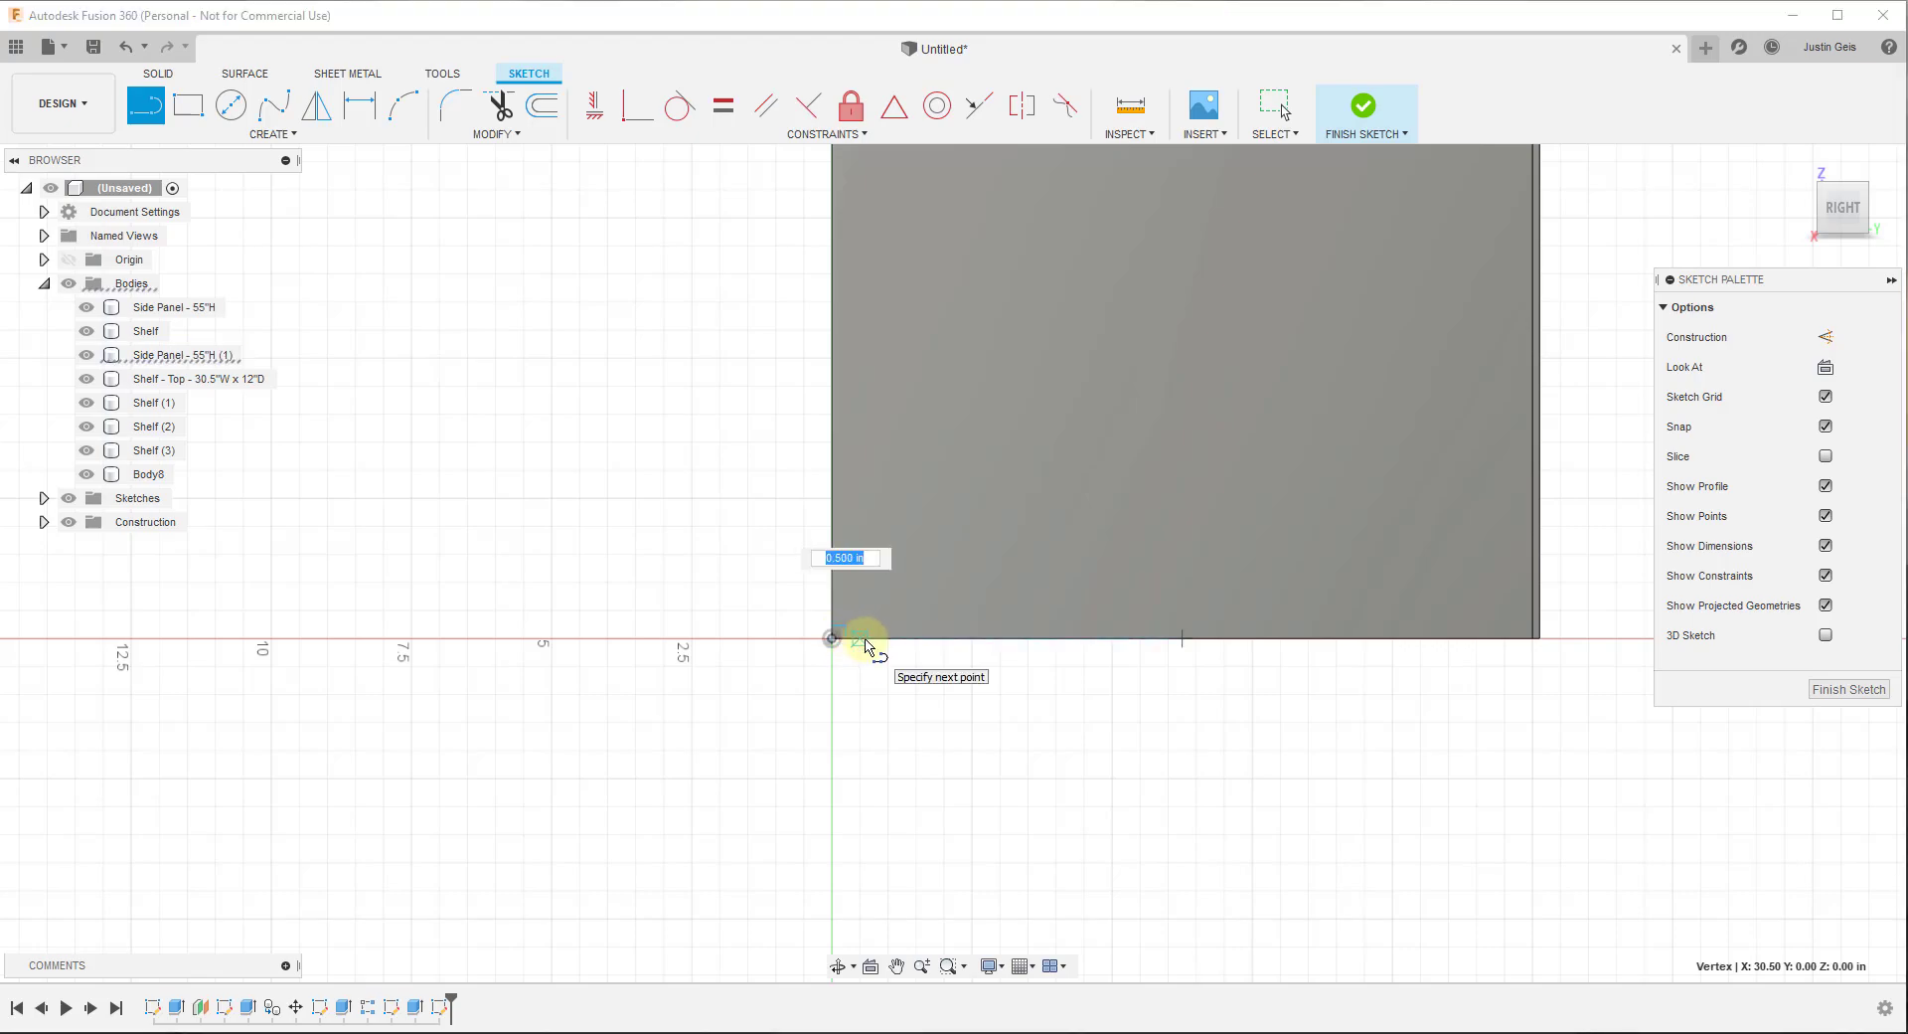
pyautogui.press('Escape')
pyautogui.click(864, 644)
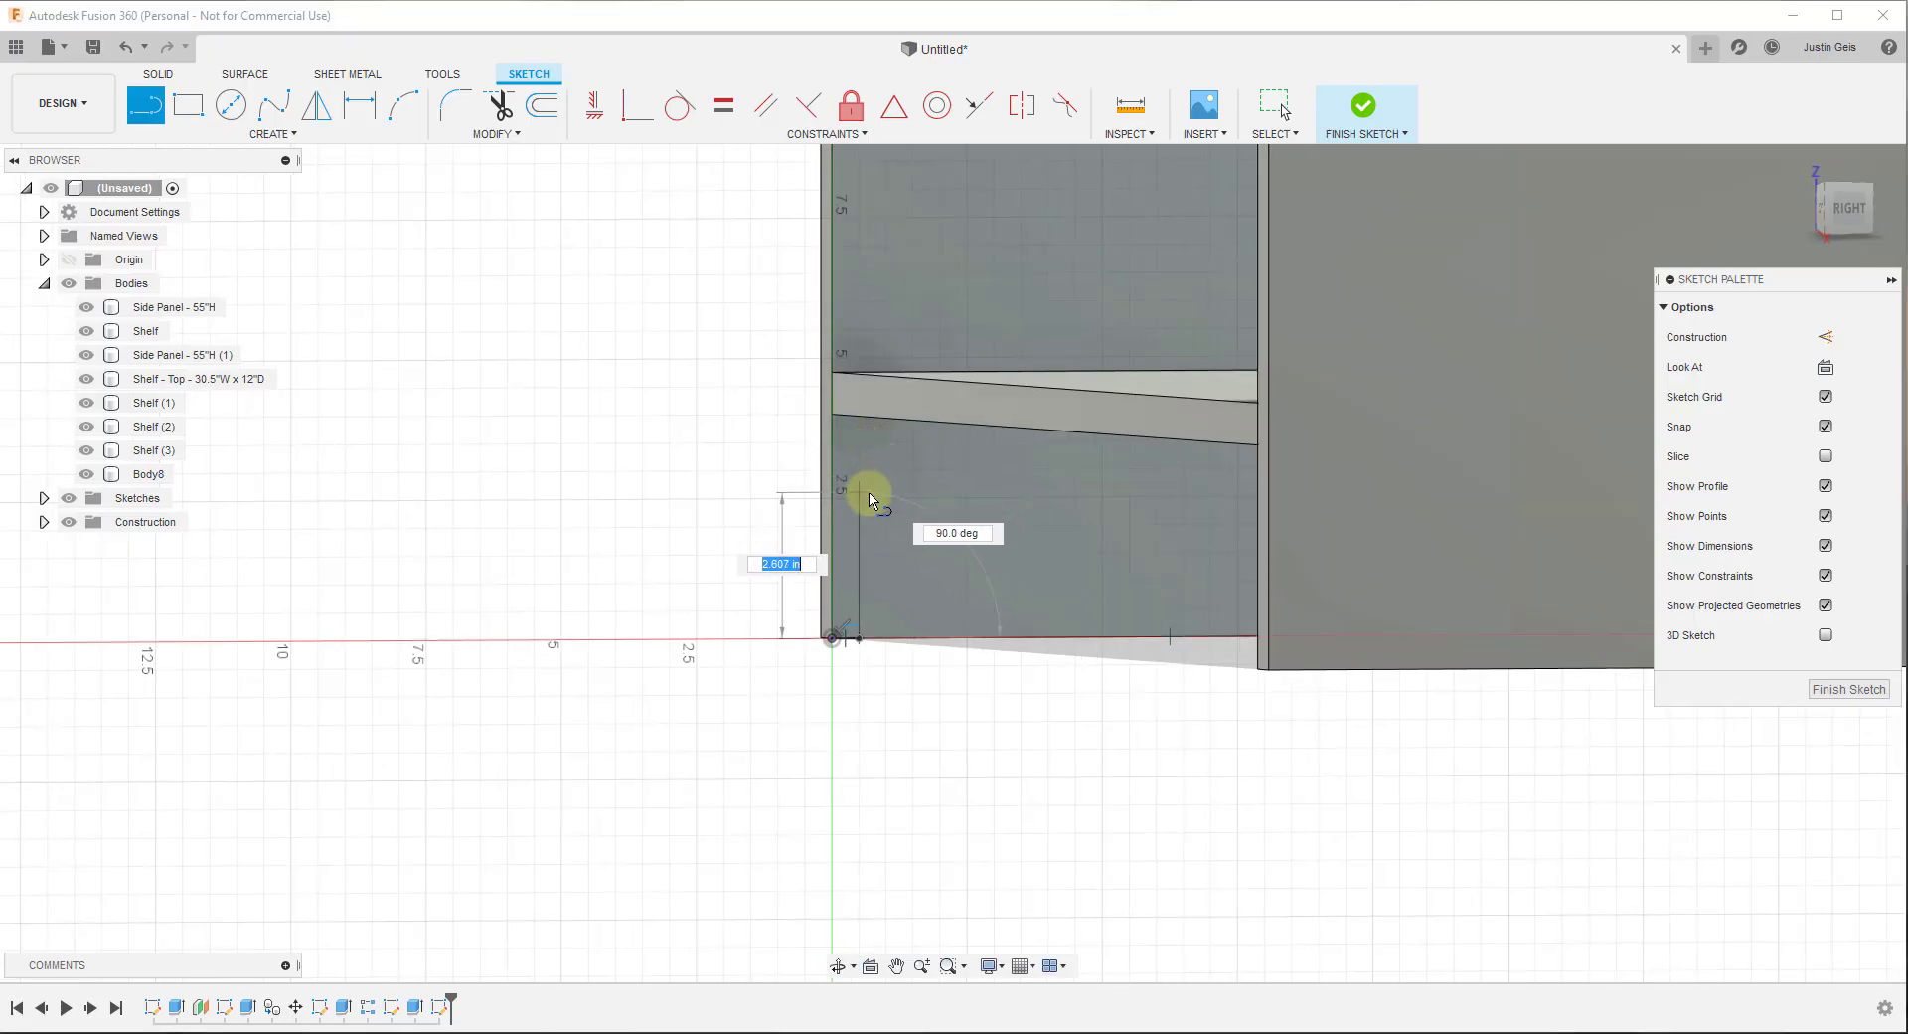
pyautogui.click(861, 416)
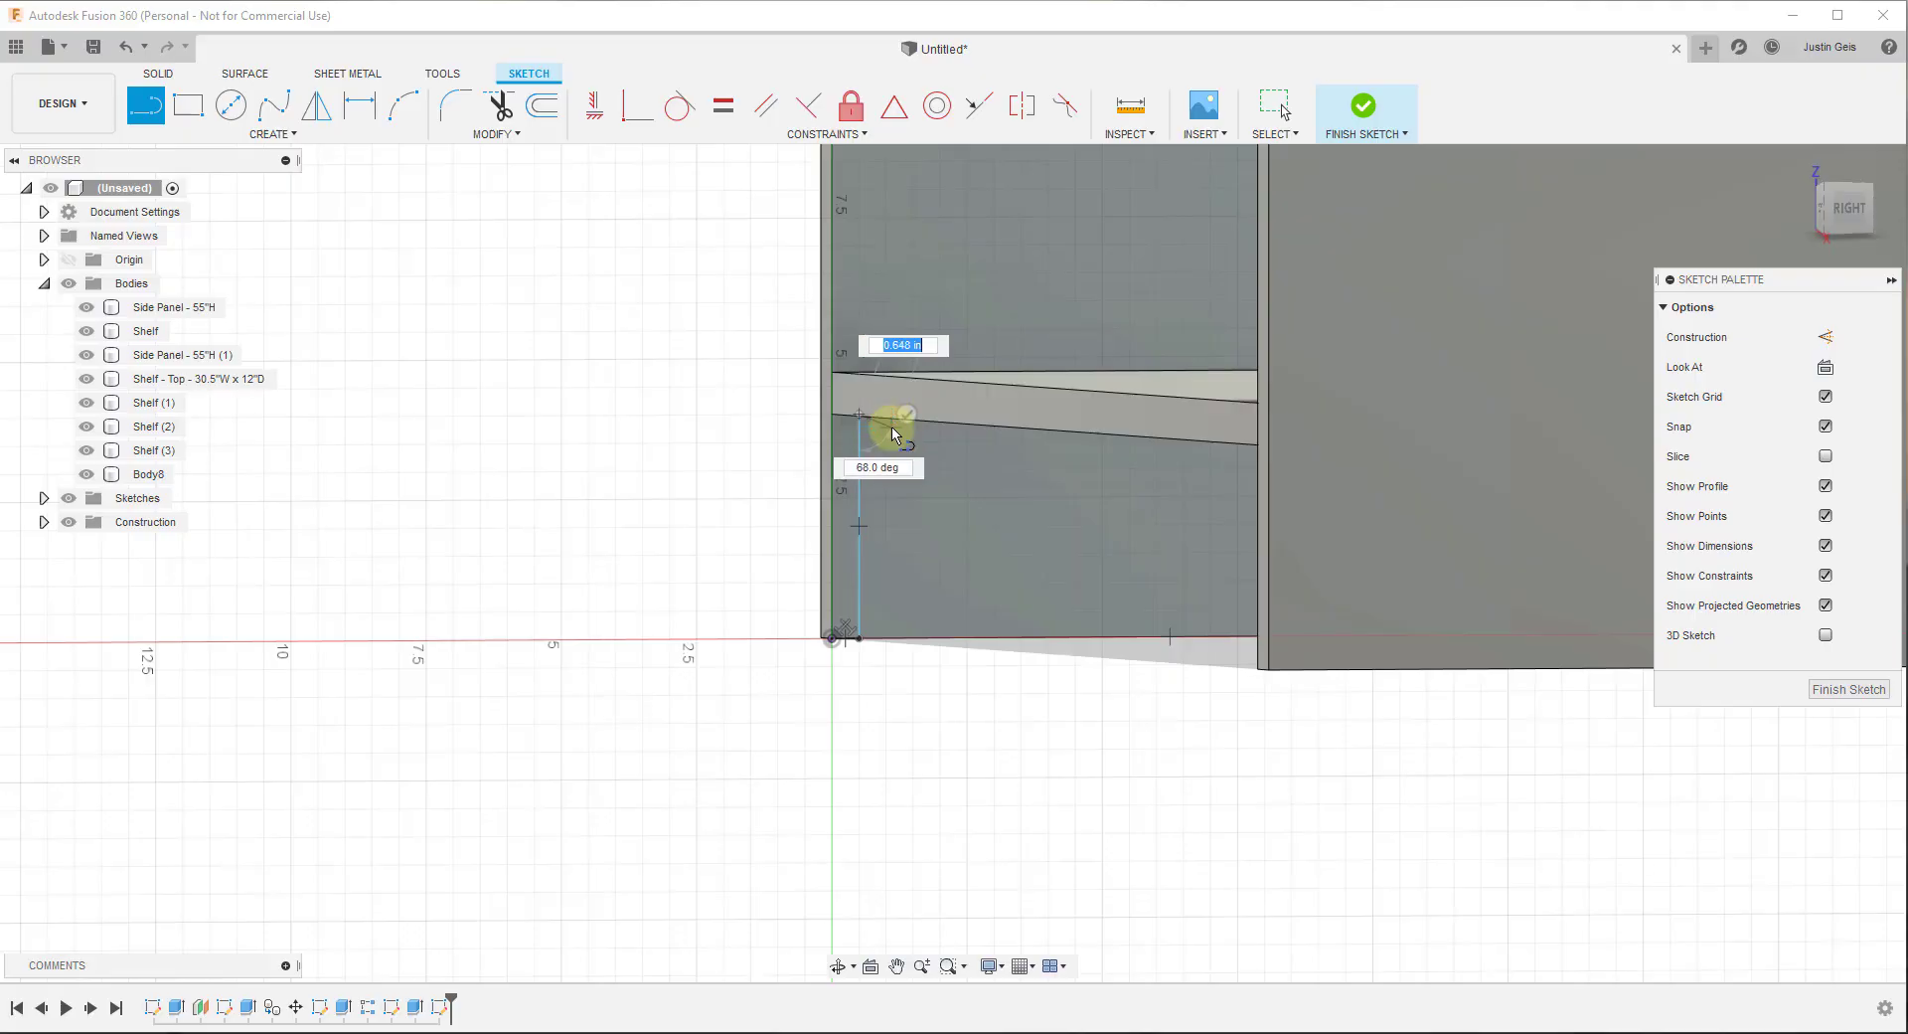
# Complete the line into a closed 3/4 in wide rectangle between the lowest shelf's underside and the panel's bottom edge, and finish the sketch
pyautogui.keyDown('shift'); pyautogui.moveTo(893, 424); pyautogui.dragTo(896, 425, button='middle'); pyautogui.keyUp('shift')
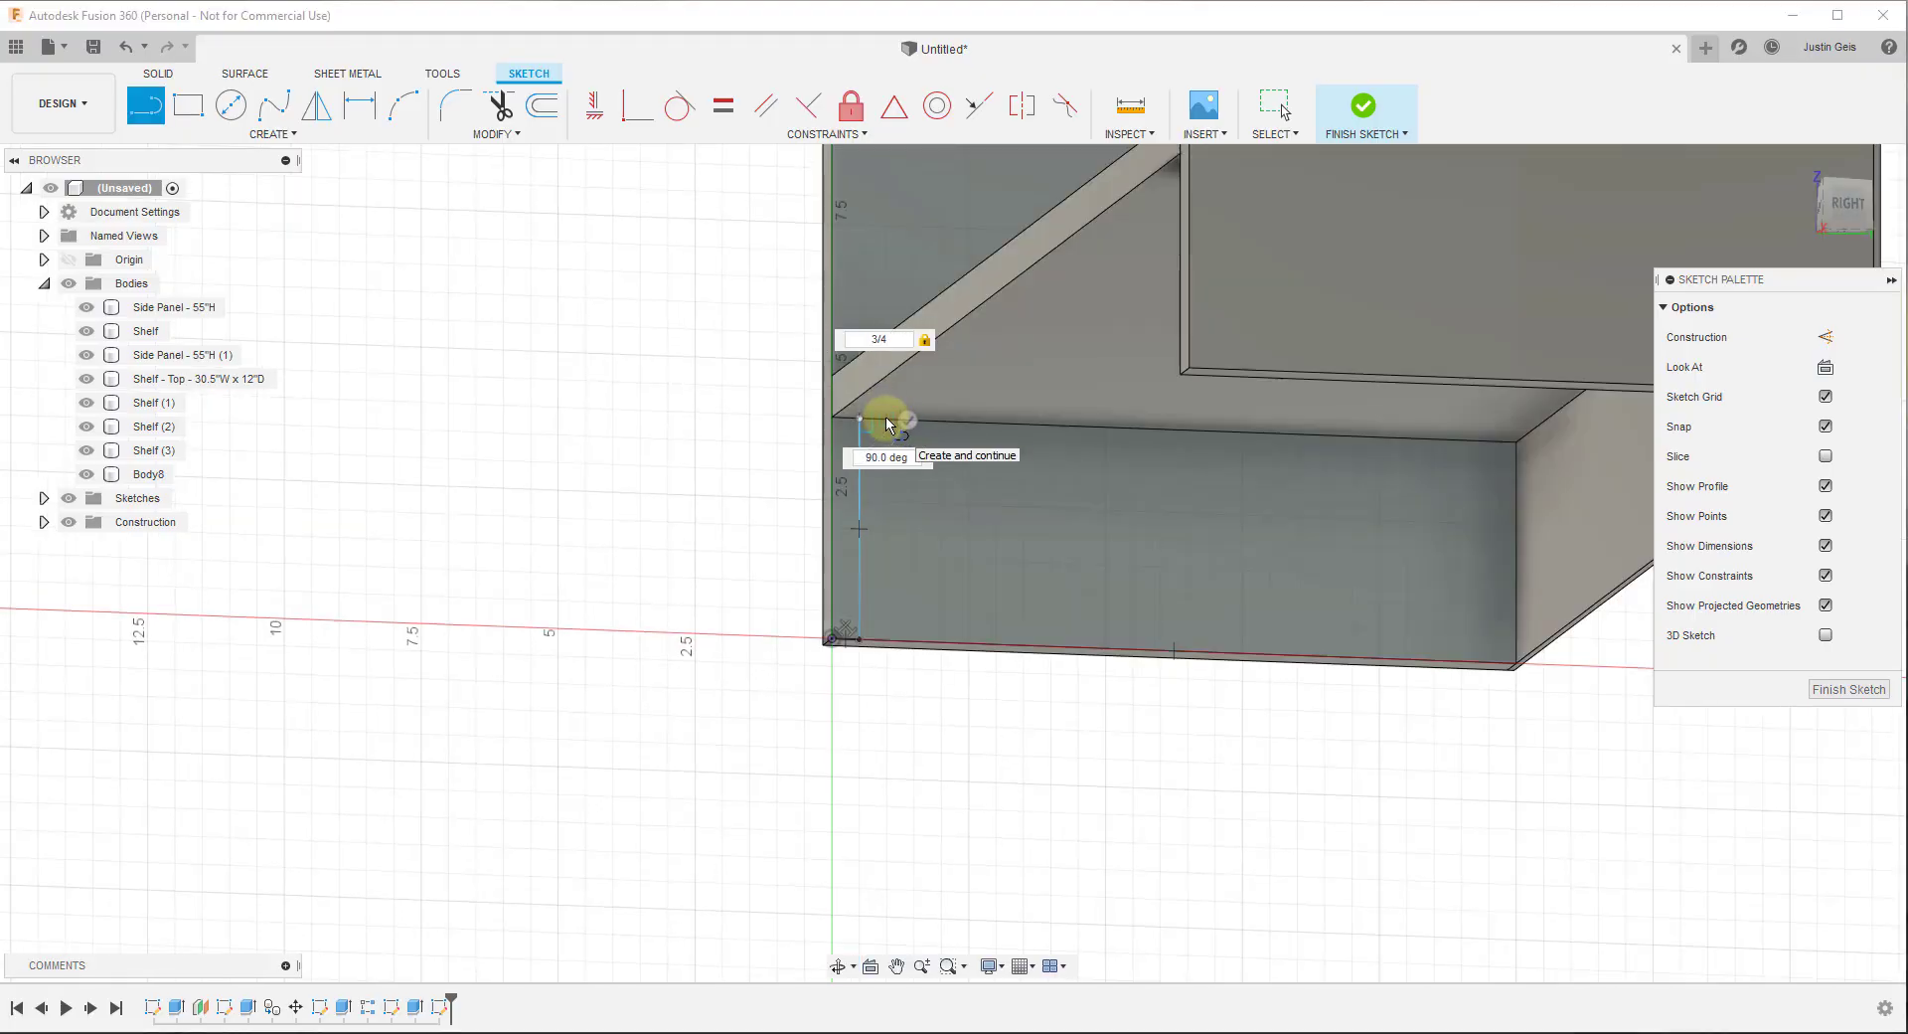
pyautogui.press('Tab')
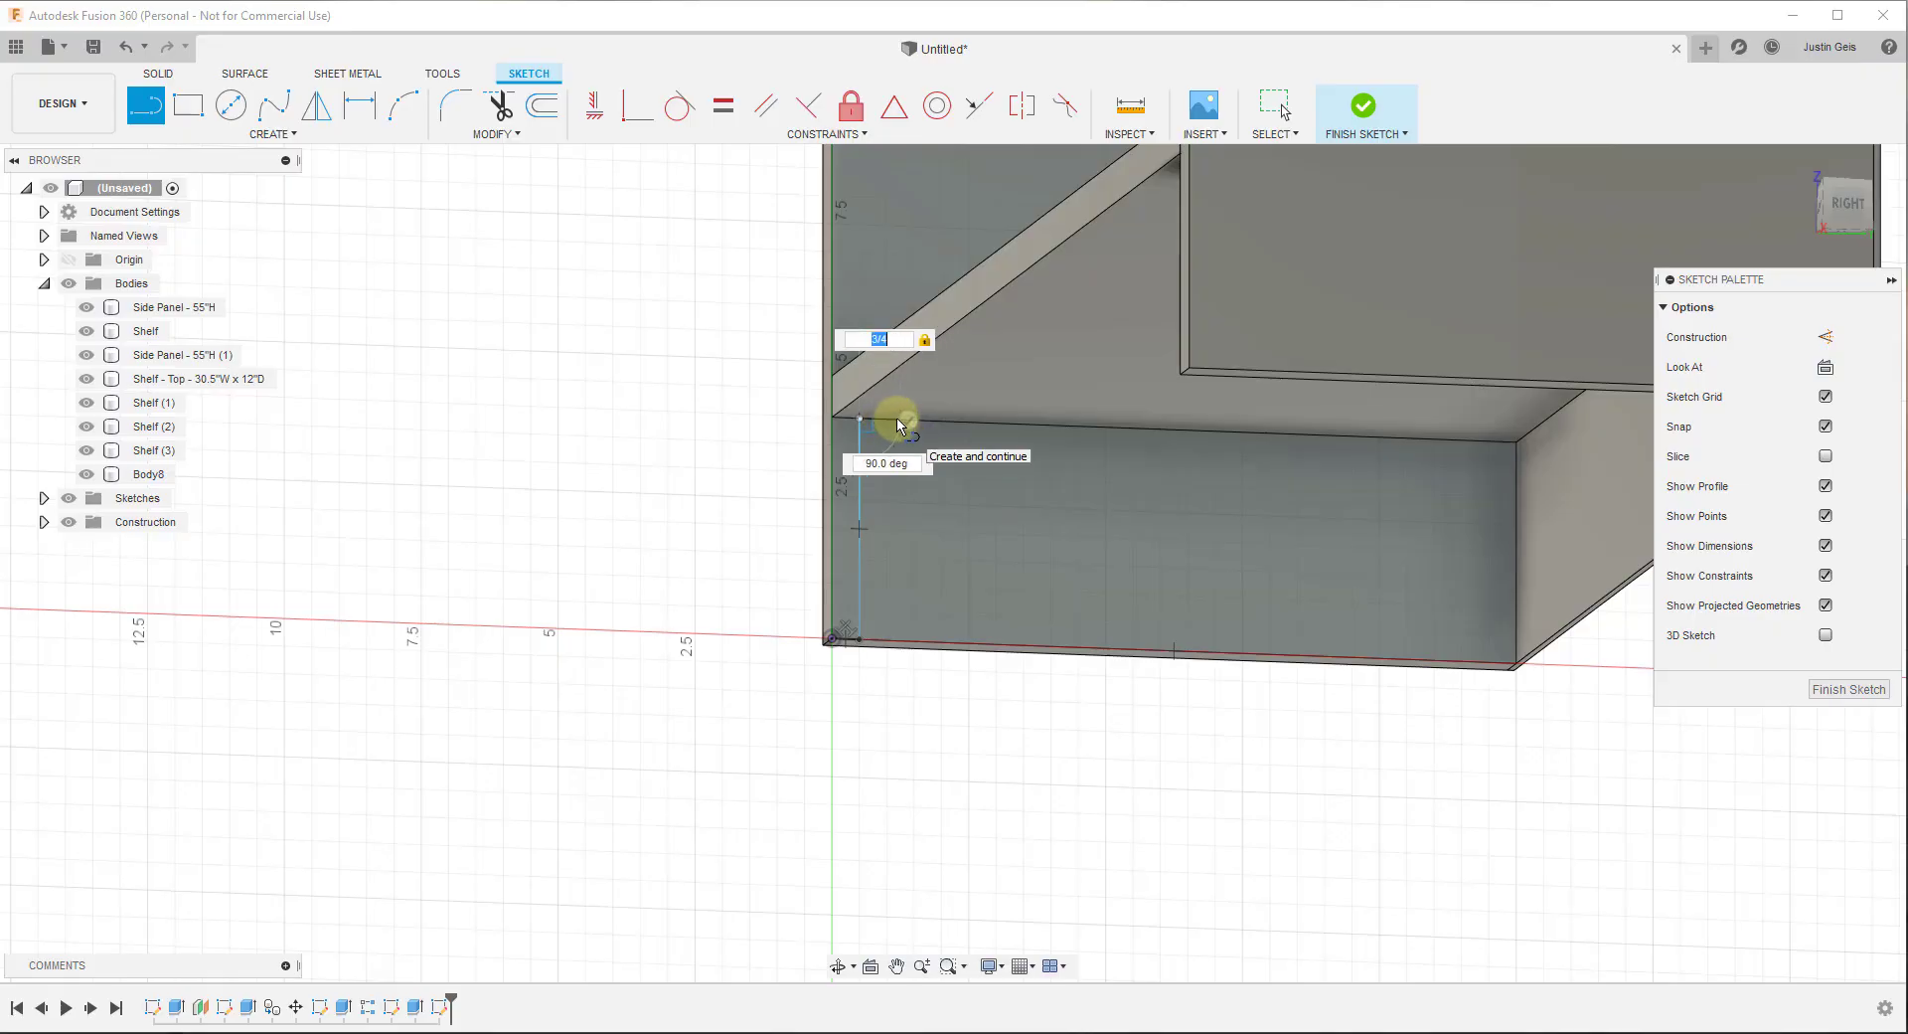
pyautogui.click(899, 426)
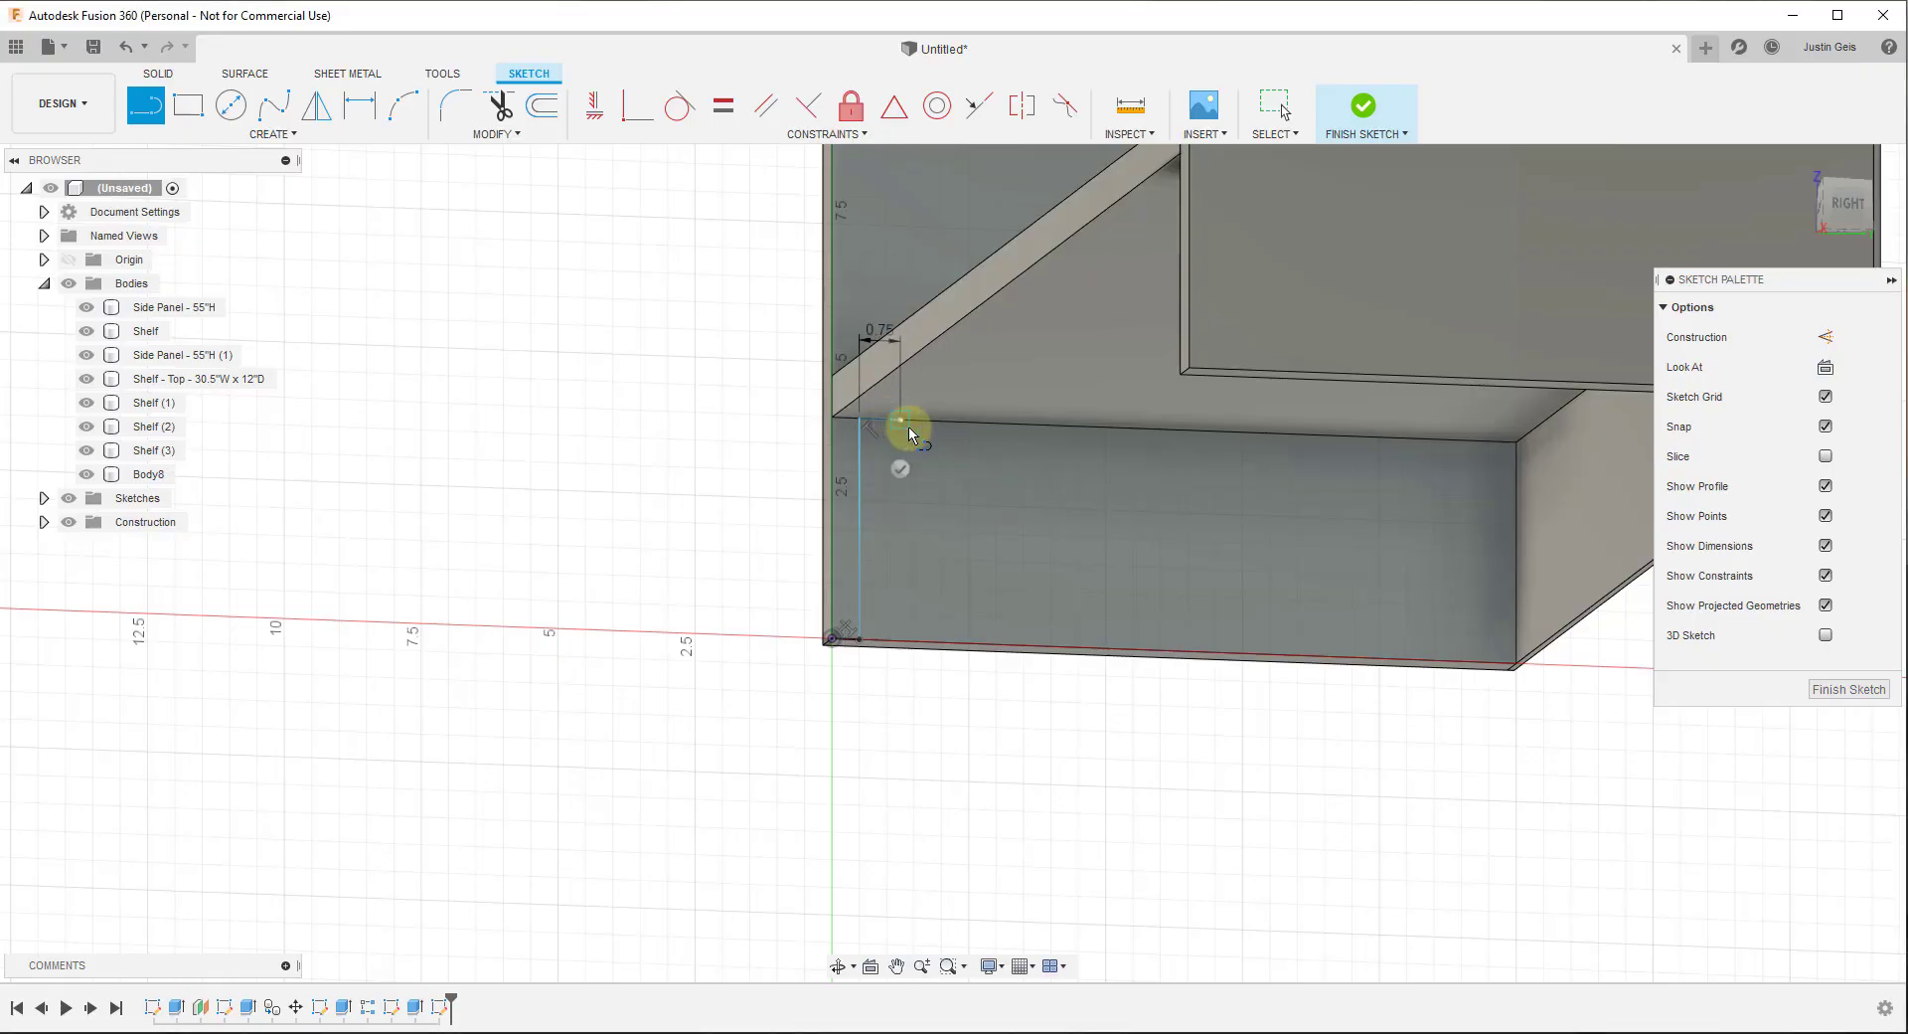
pyautogui.click(901, 643)
pyautogui.click(861, 641)
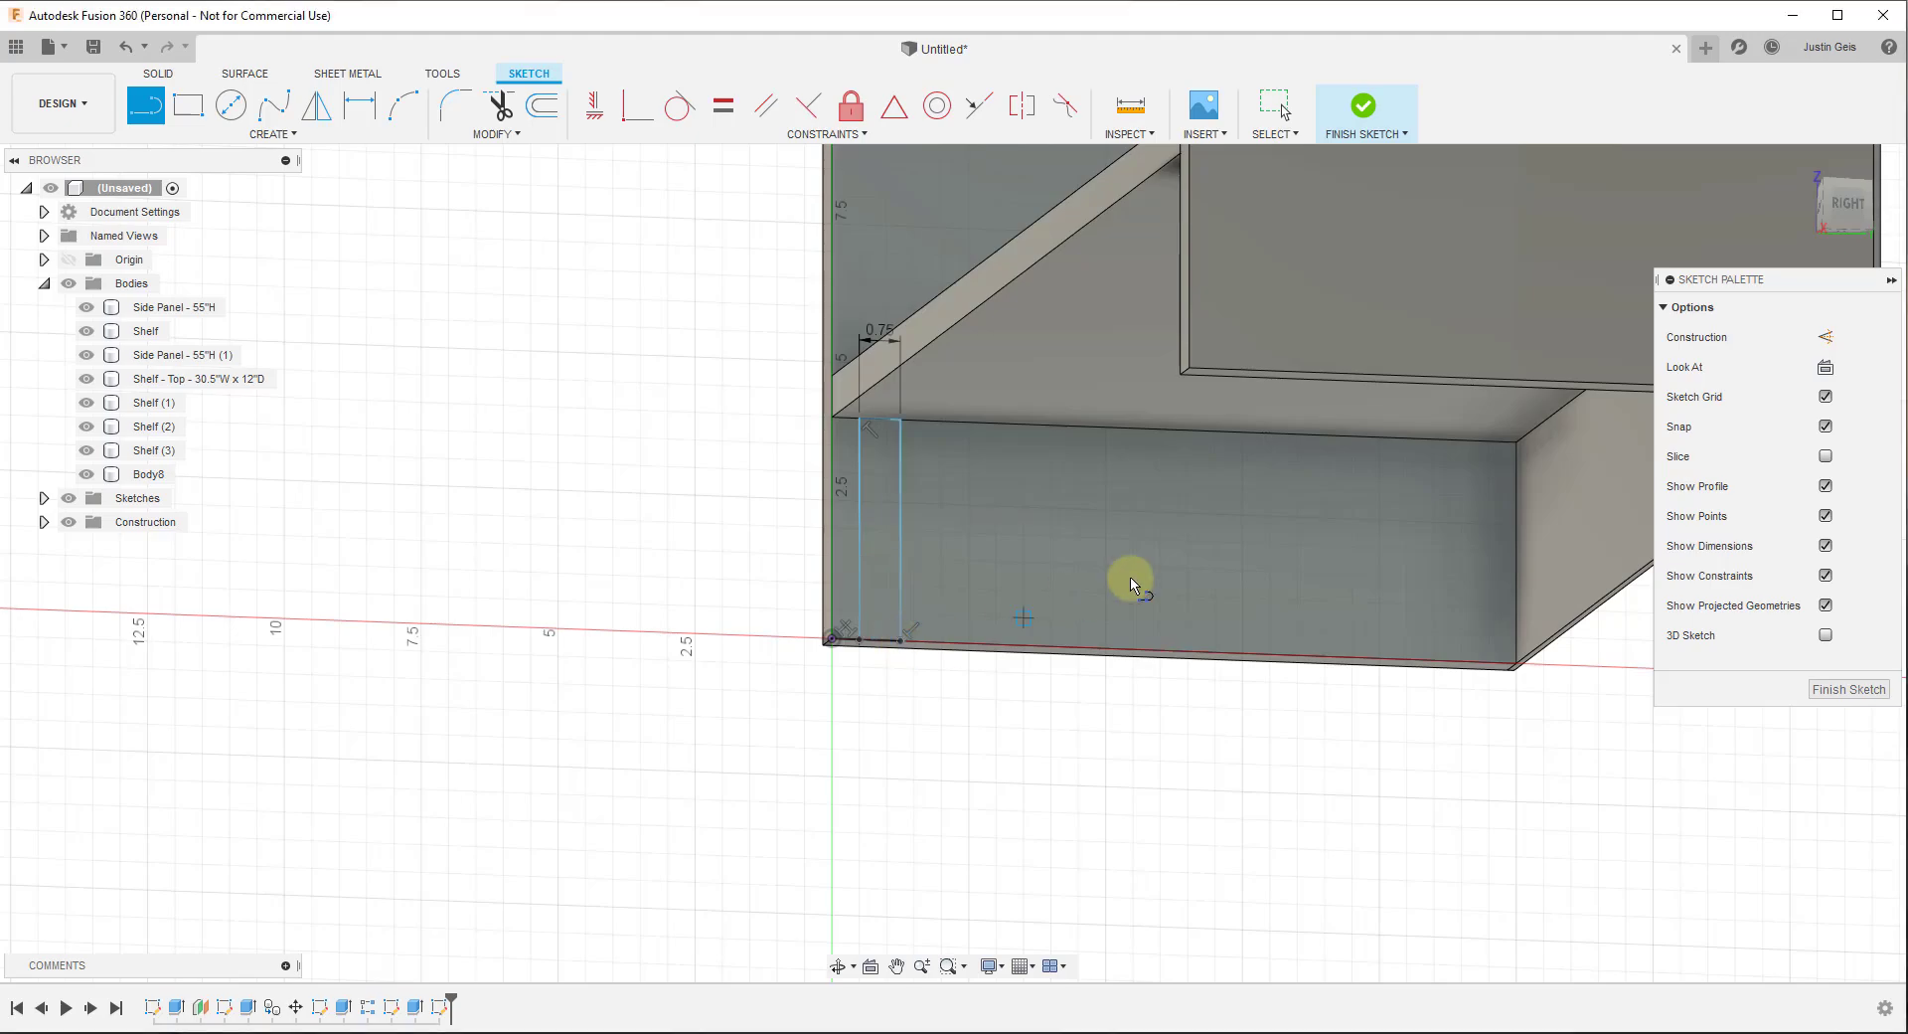
pyautogui.click(1368, 109)
# Extrude the 3/4 in wide rectangle using a To Object extent ending at the opposite side panel's inner face
pyautogui.press('e')
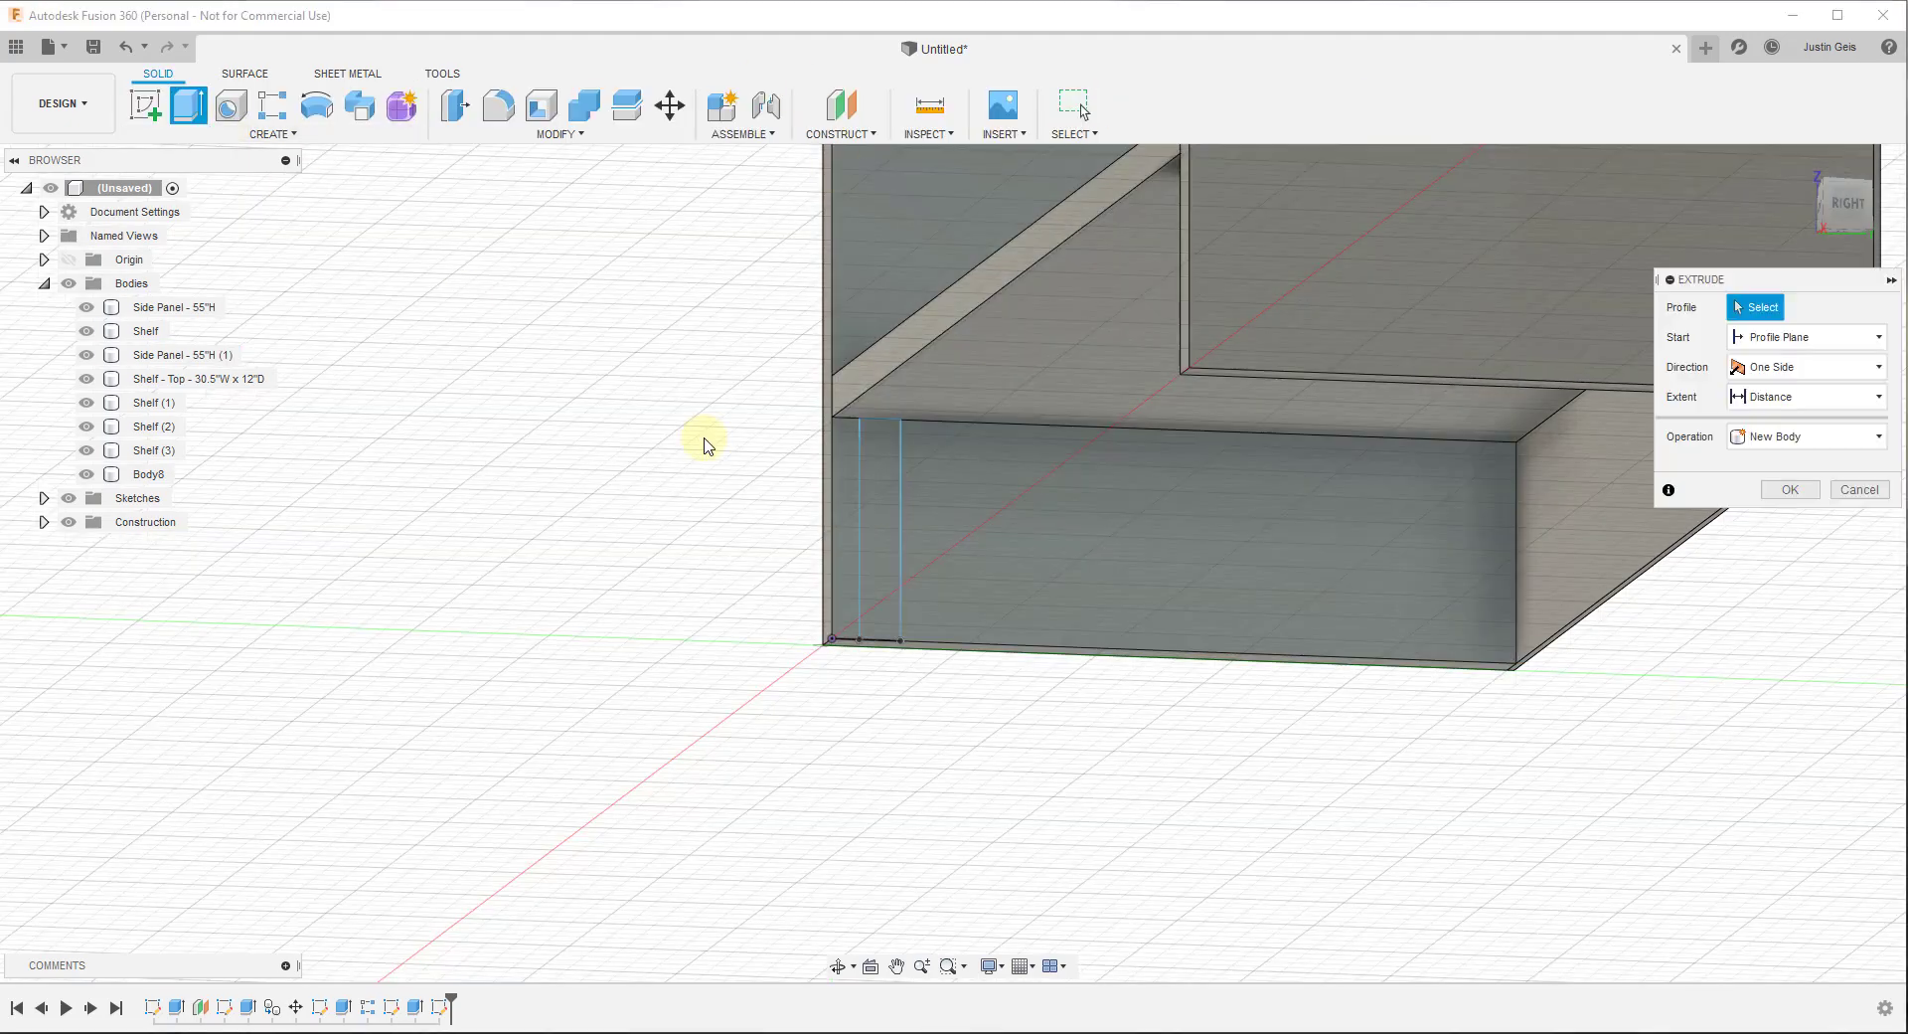
pyautogui.click(880, 532)
pyautogui.moveTo(879, 533)
pyautogui.keyDown('shift'); pyautogui.mouseDown(button='middle')
pyautogui.moveTo(1120, 557)
pyautogui.moveTo(805, 511)
pyautogui.mouseUp(button='middle'); pyautogui.keyUp('shift')
pyautogui.scroll(-5, 894, 515)
pyautogui.scroll(3, 1465, 515)
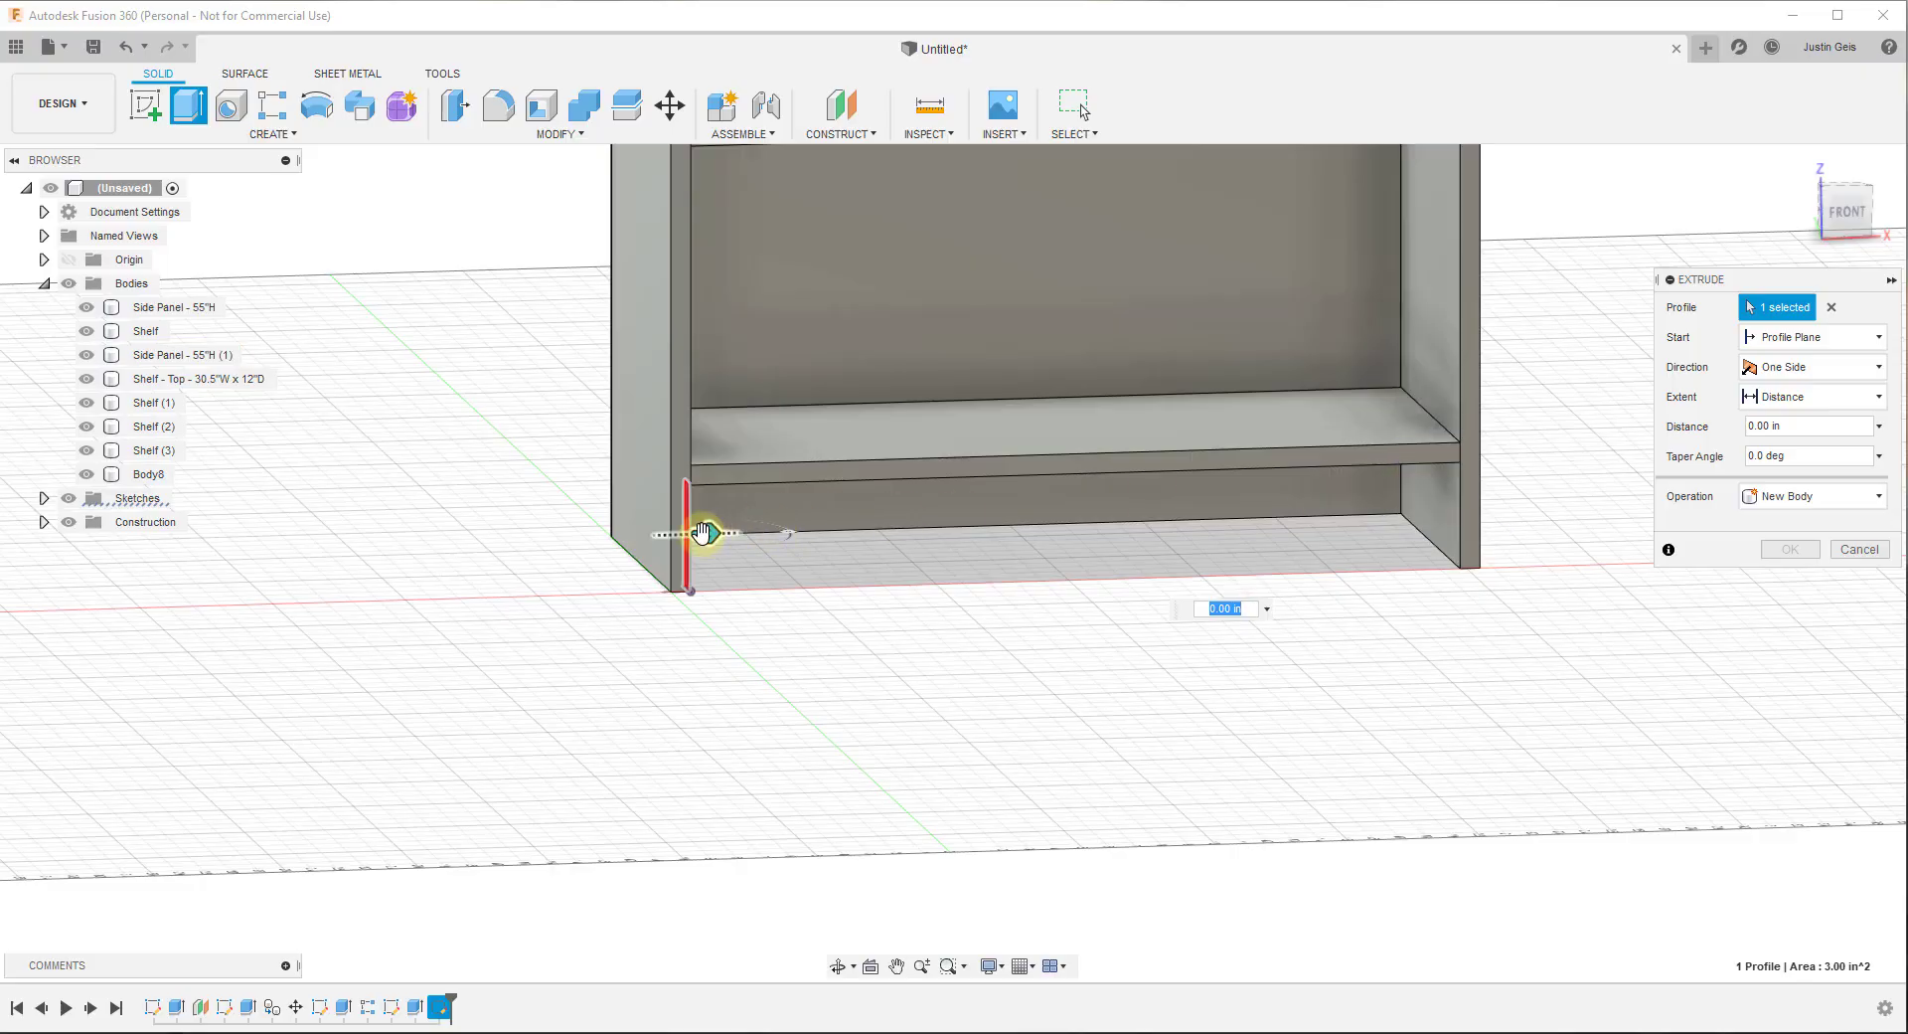
pyautogui.moveTo(702, 534); pyautogui.dragTo(1465, 517)
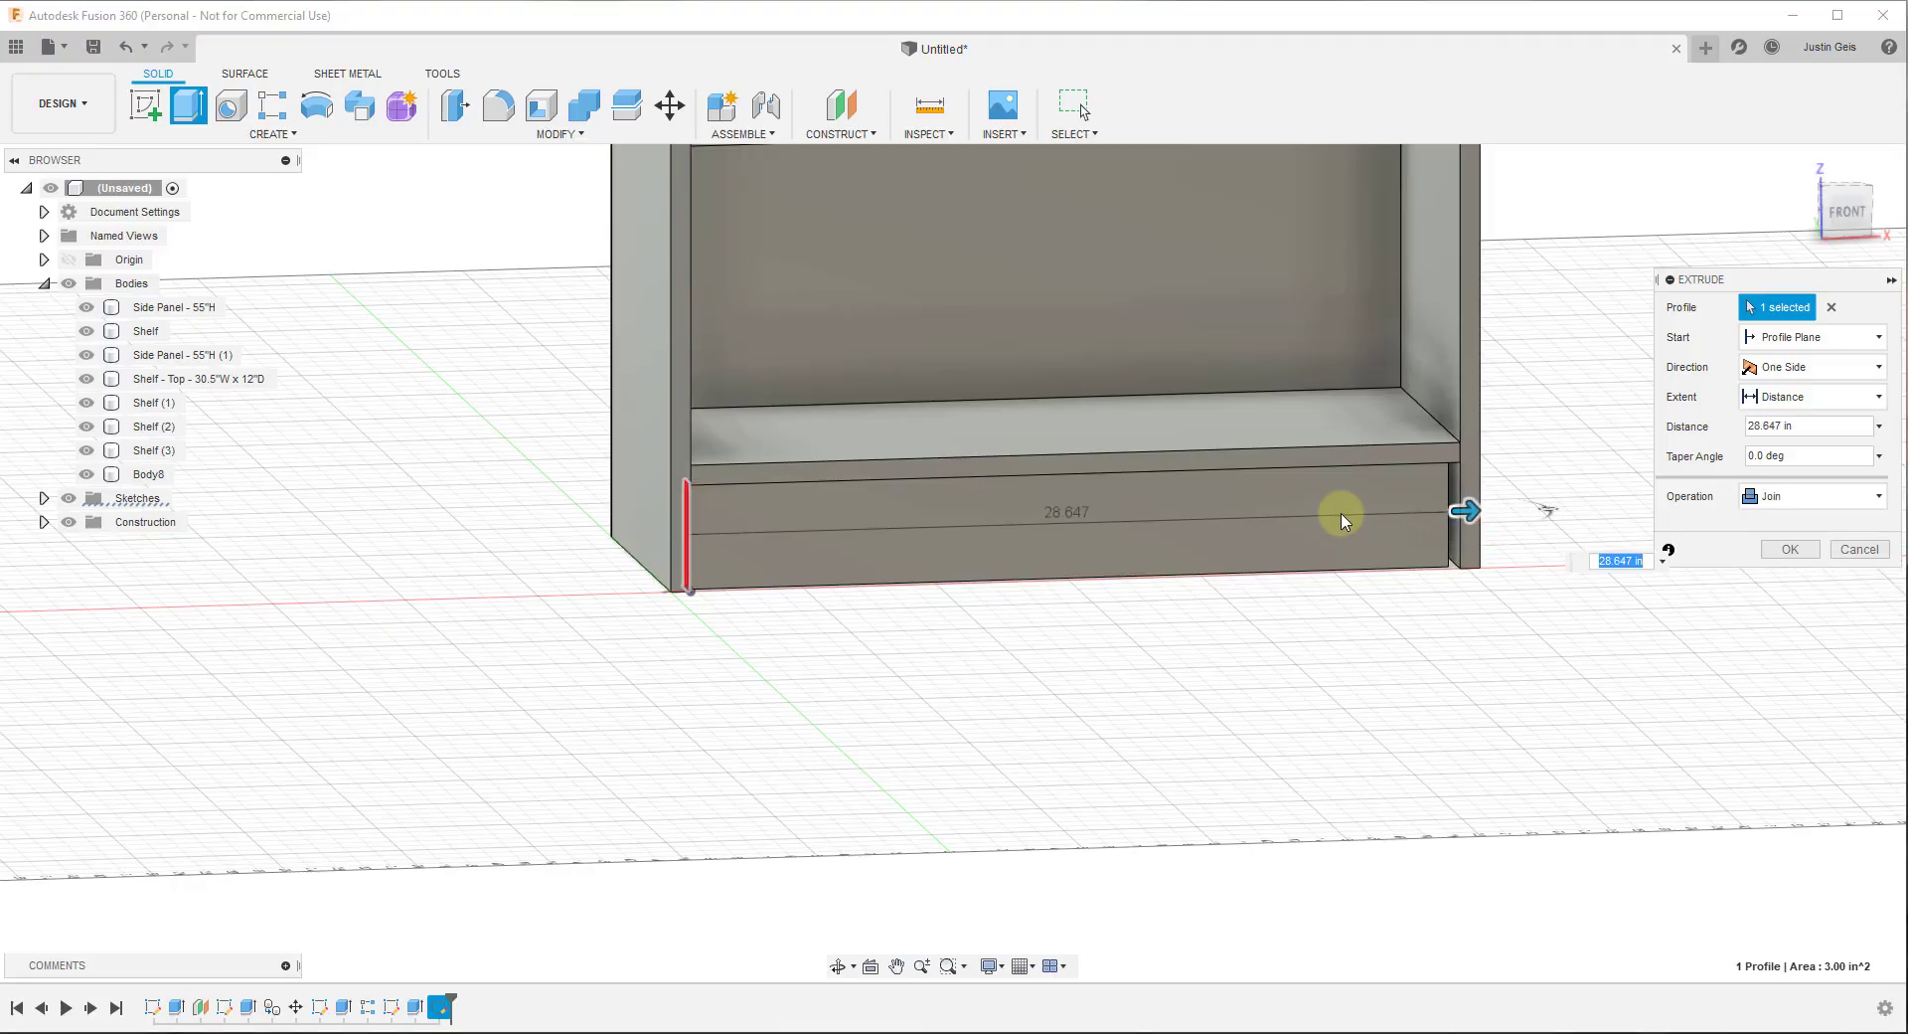
pyautogui.click(1788, 397)
pyautogui.click(1786, 448)
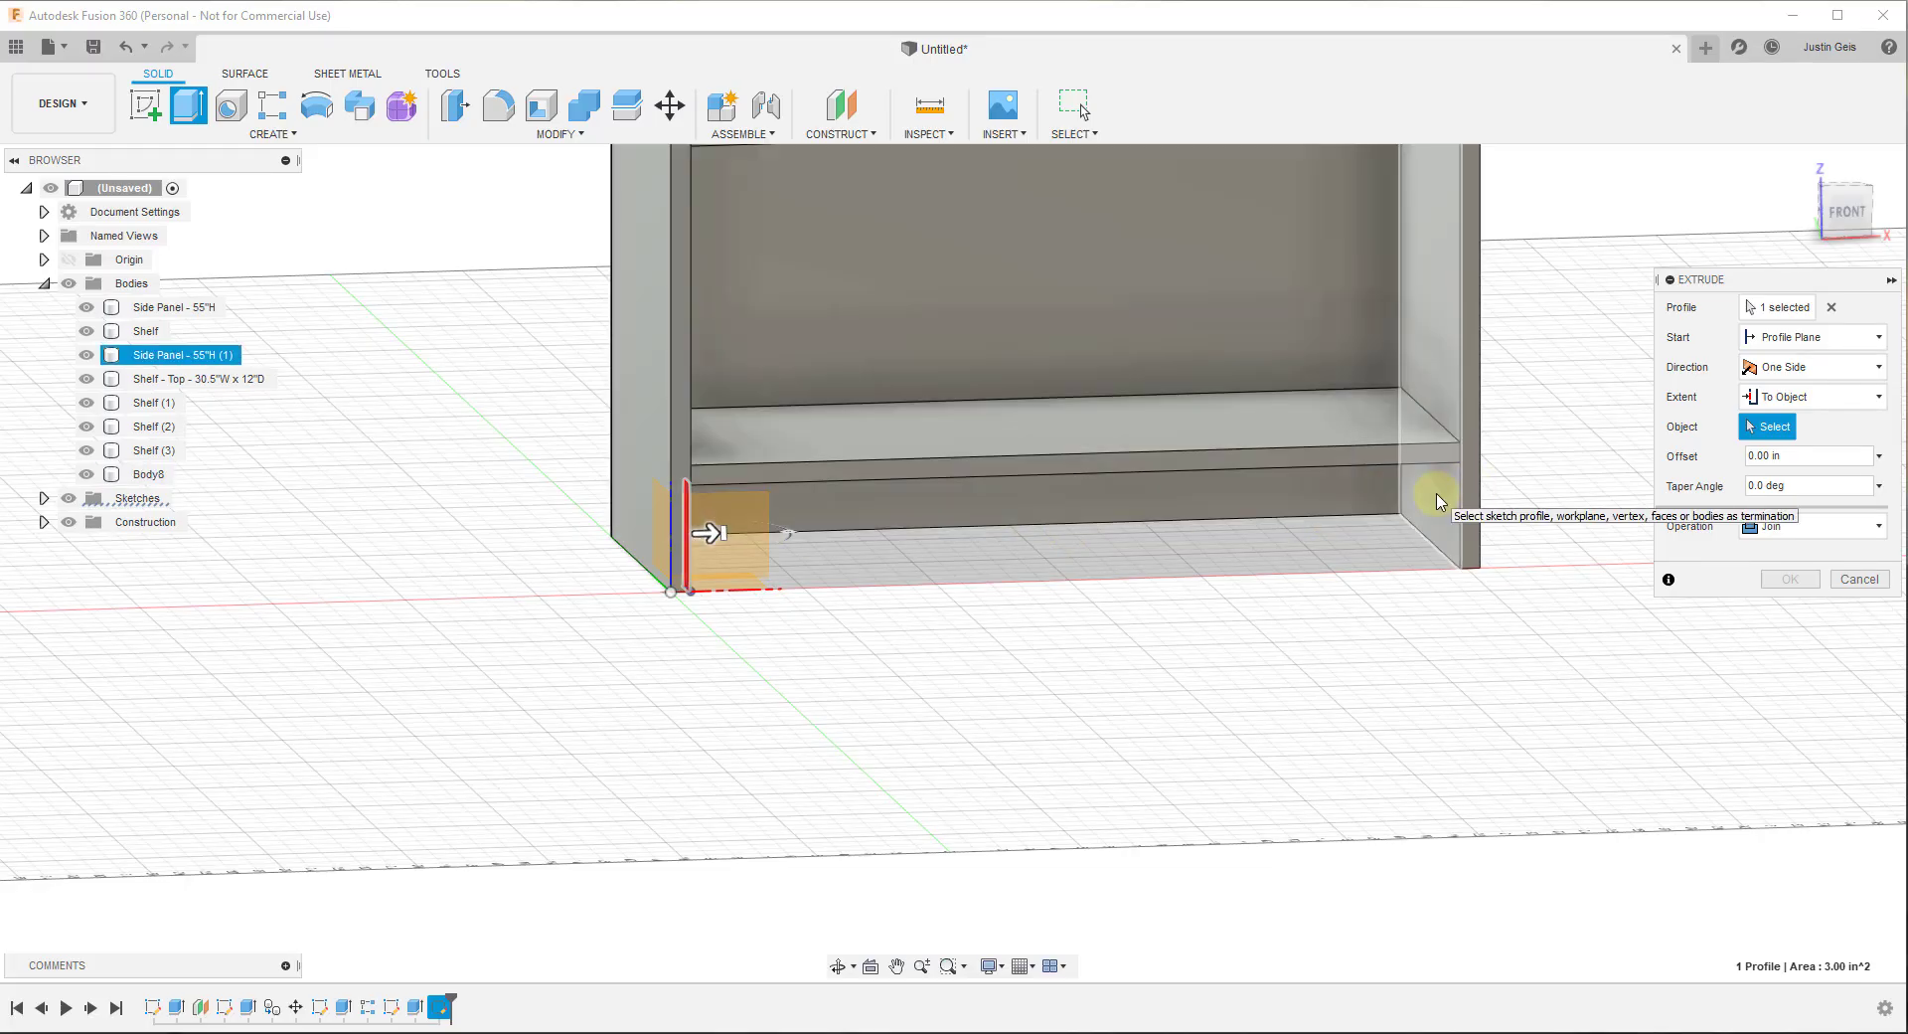
pyautogui.click(1438, 502)
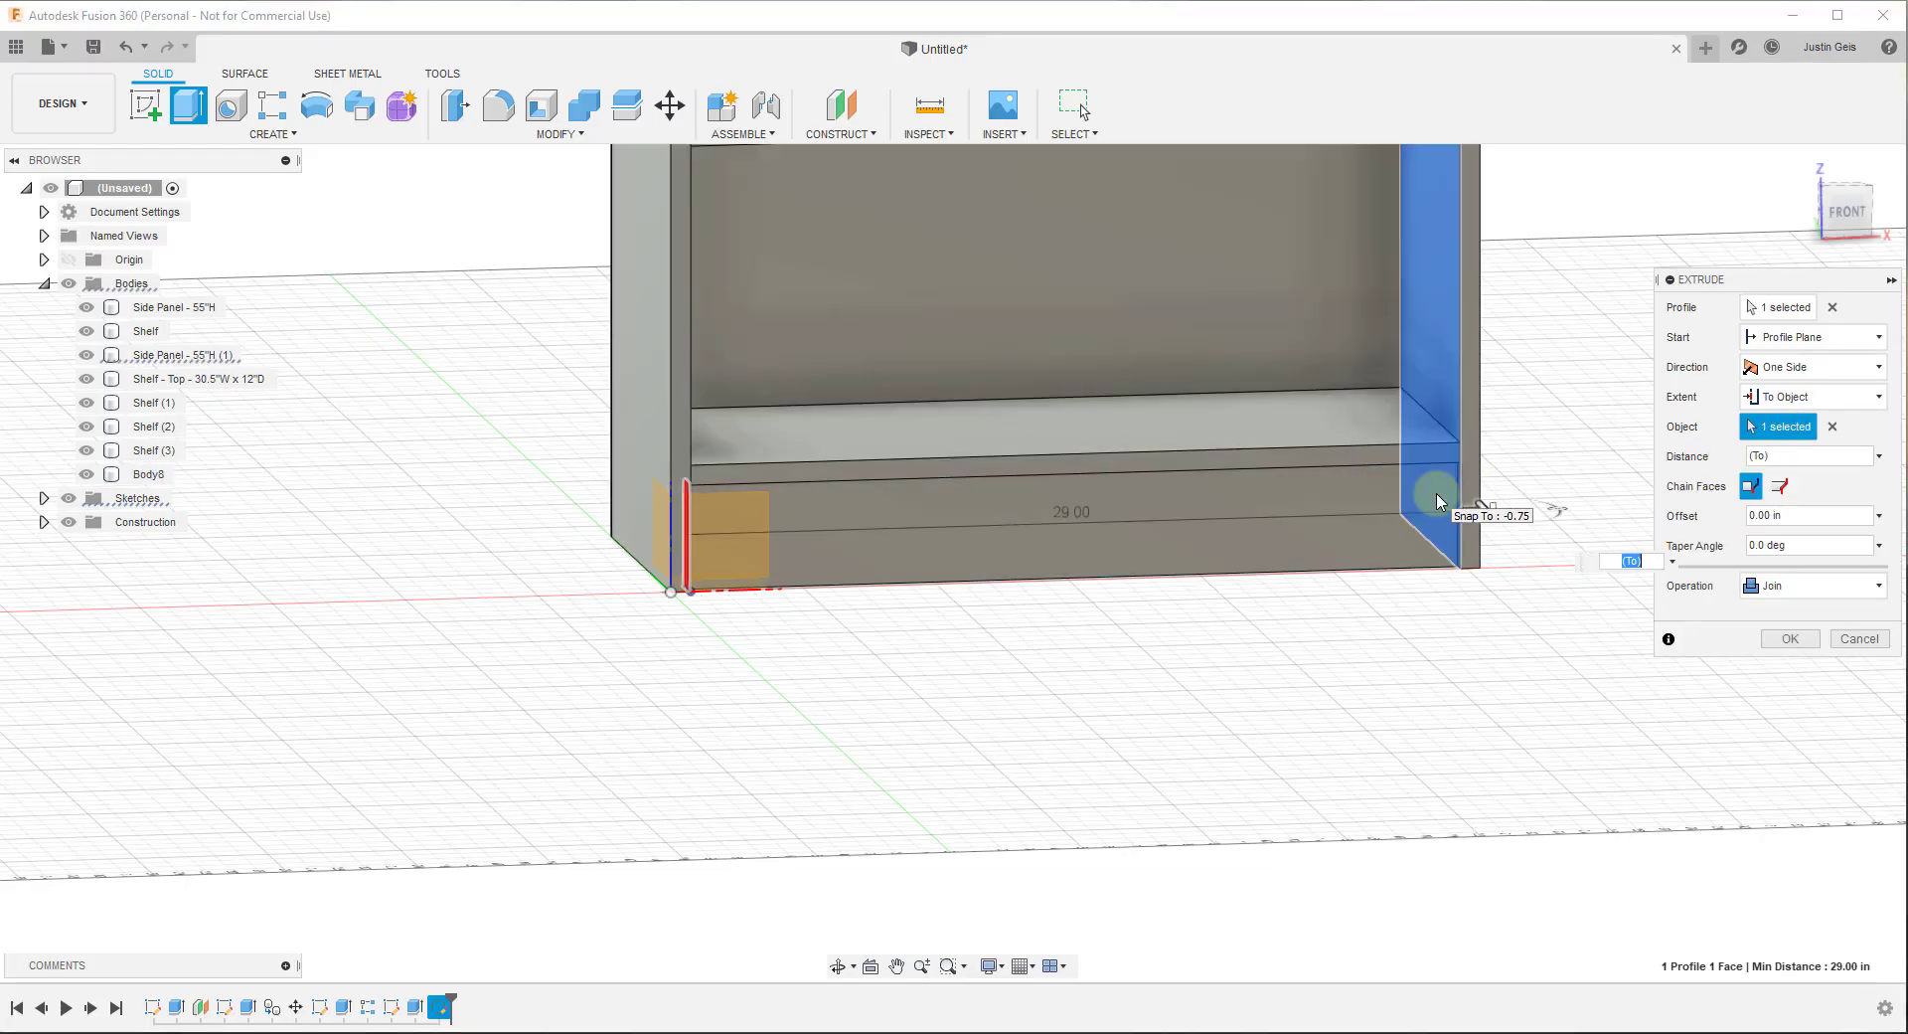
# Set the extrusion's operation to New Body and complete it
pyautogui.keyDown('shift'); pyautogui.moveTo(1332, 556); pyautogui.dragTo(1372, 489, button='middle'); pyautogui.keyUp('shift')
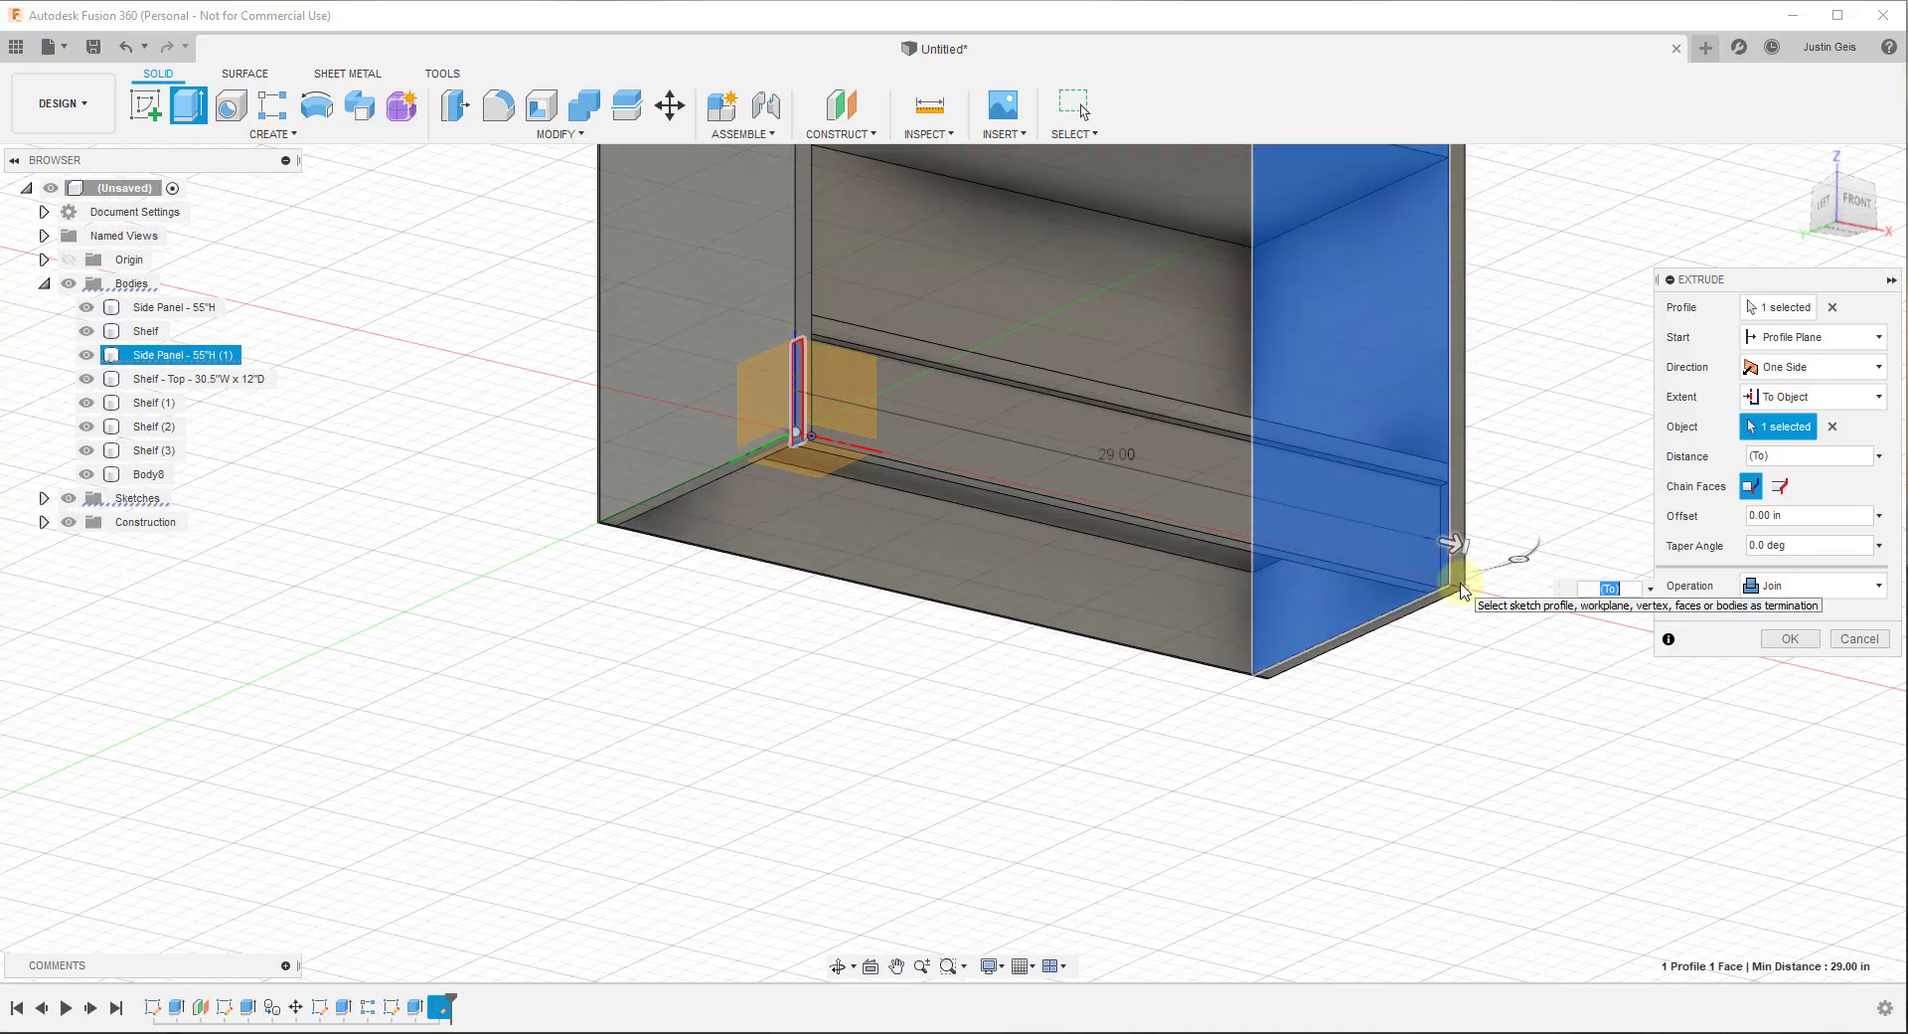
pyautogui.click(1803, 589)
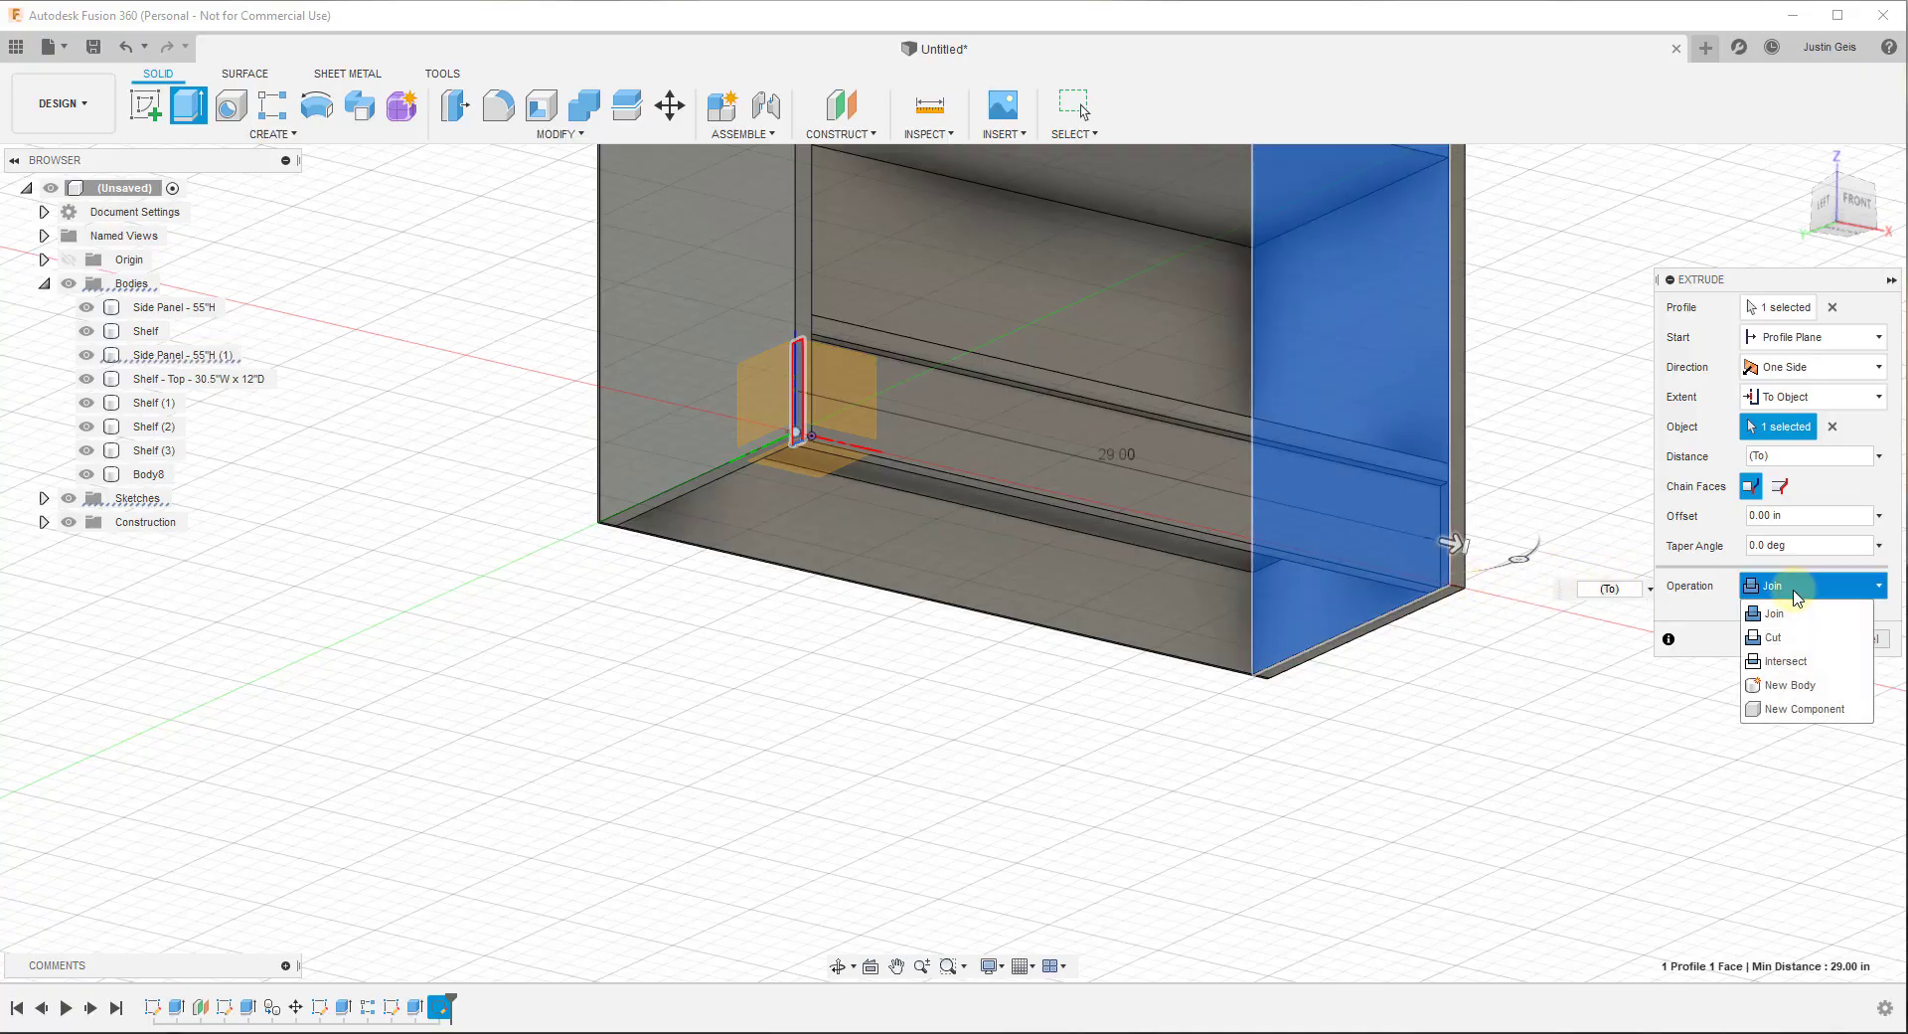
pyautogui.click(1789, 686)
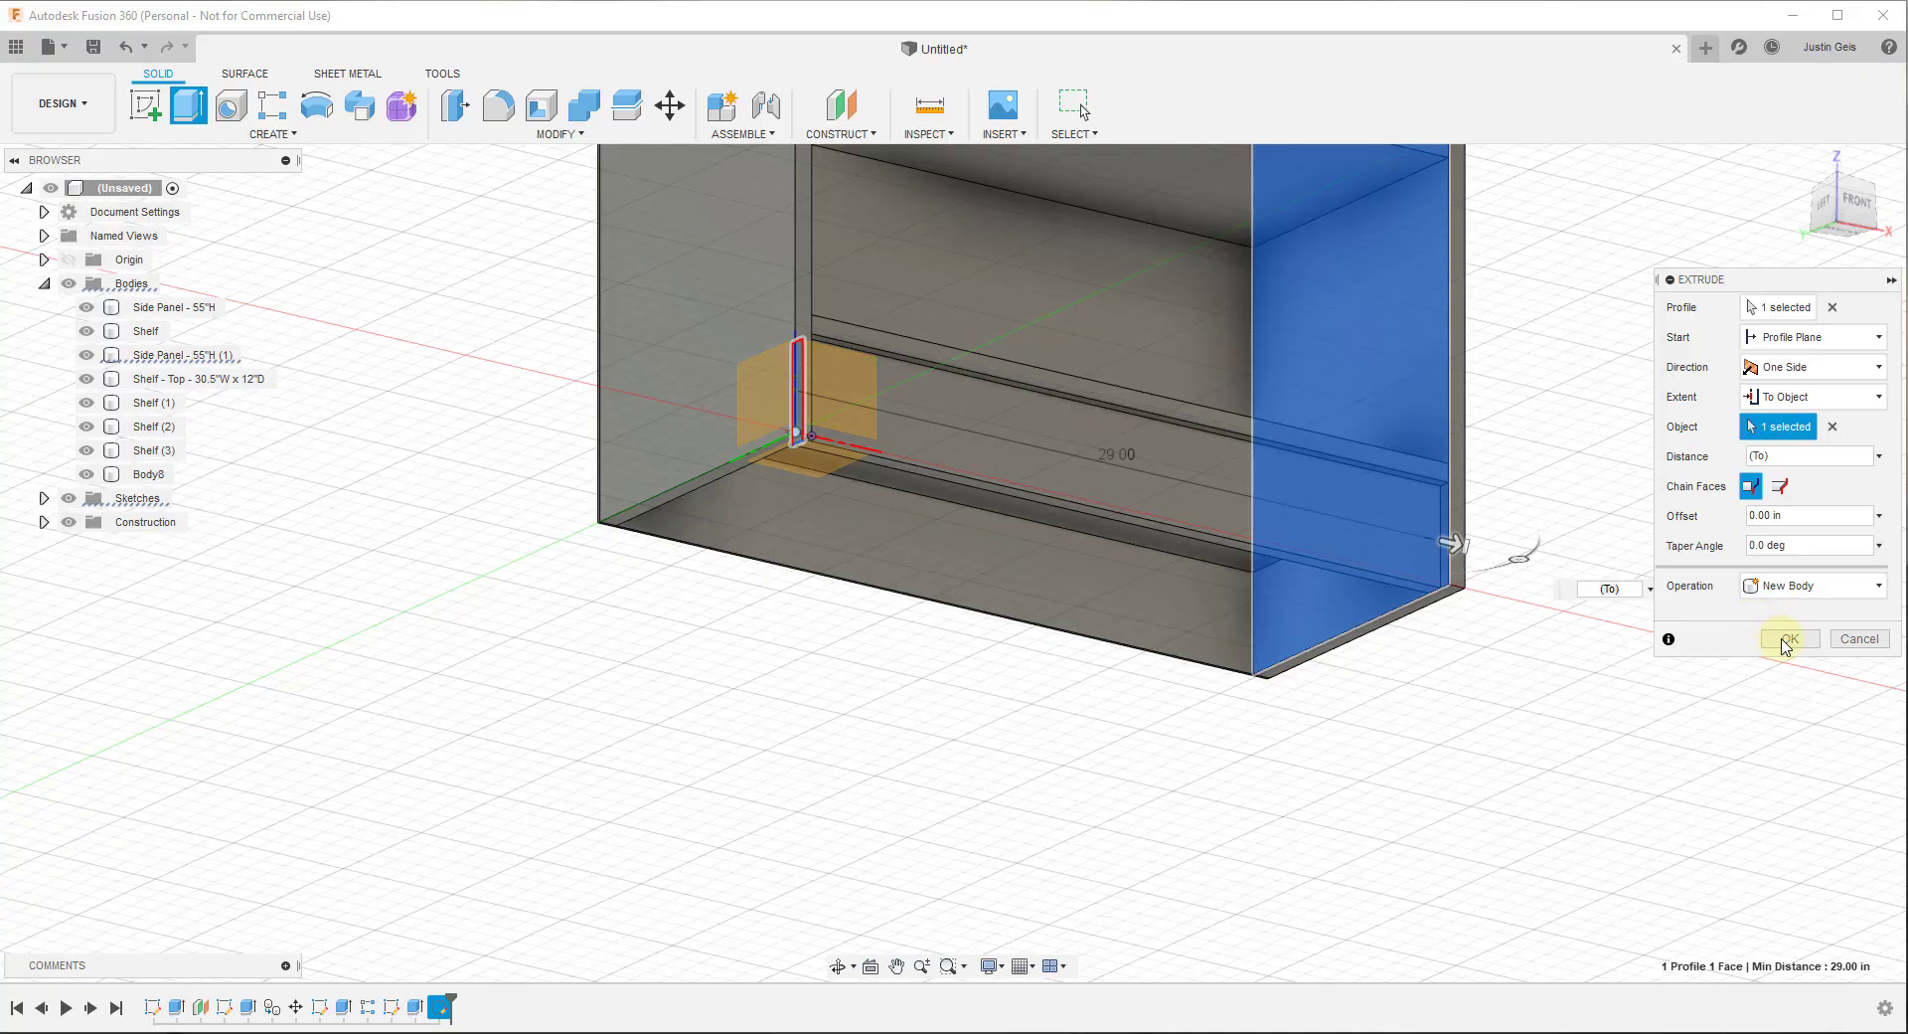
pyautogui.click(1788, 639)
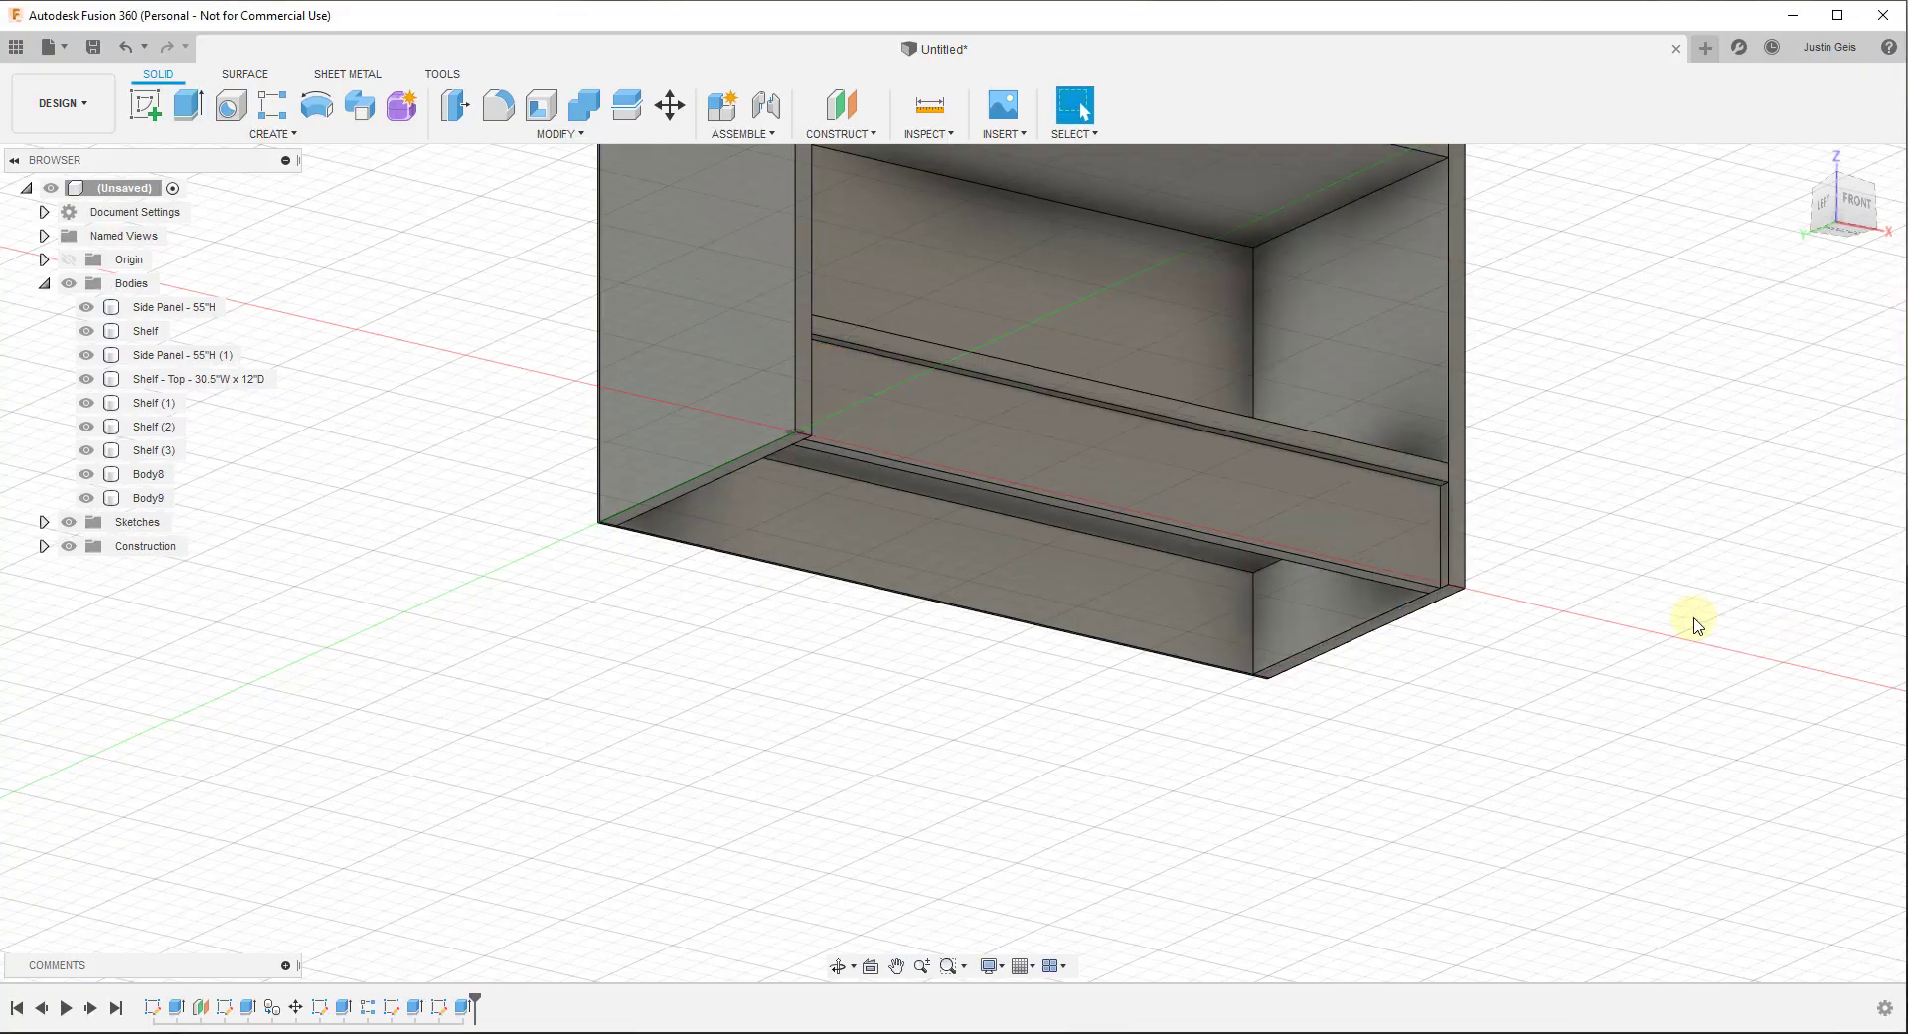
# Rename the new board below the lowest shelf as Kick Plate and the back panel body as Back
pyautogui.keyDown('shift'); pyautogui.moveTo(1465, 533); pyautogui.dragTo(1321, 568, button='middle'); pyautogui.keyUp('shift')
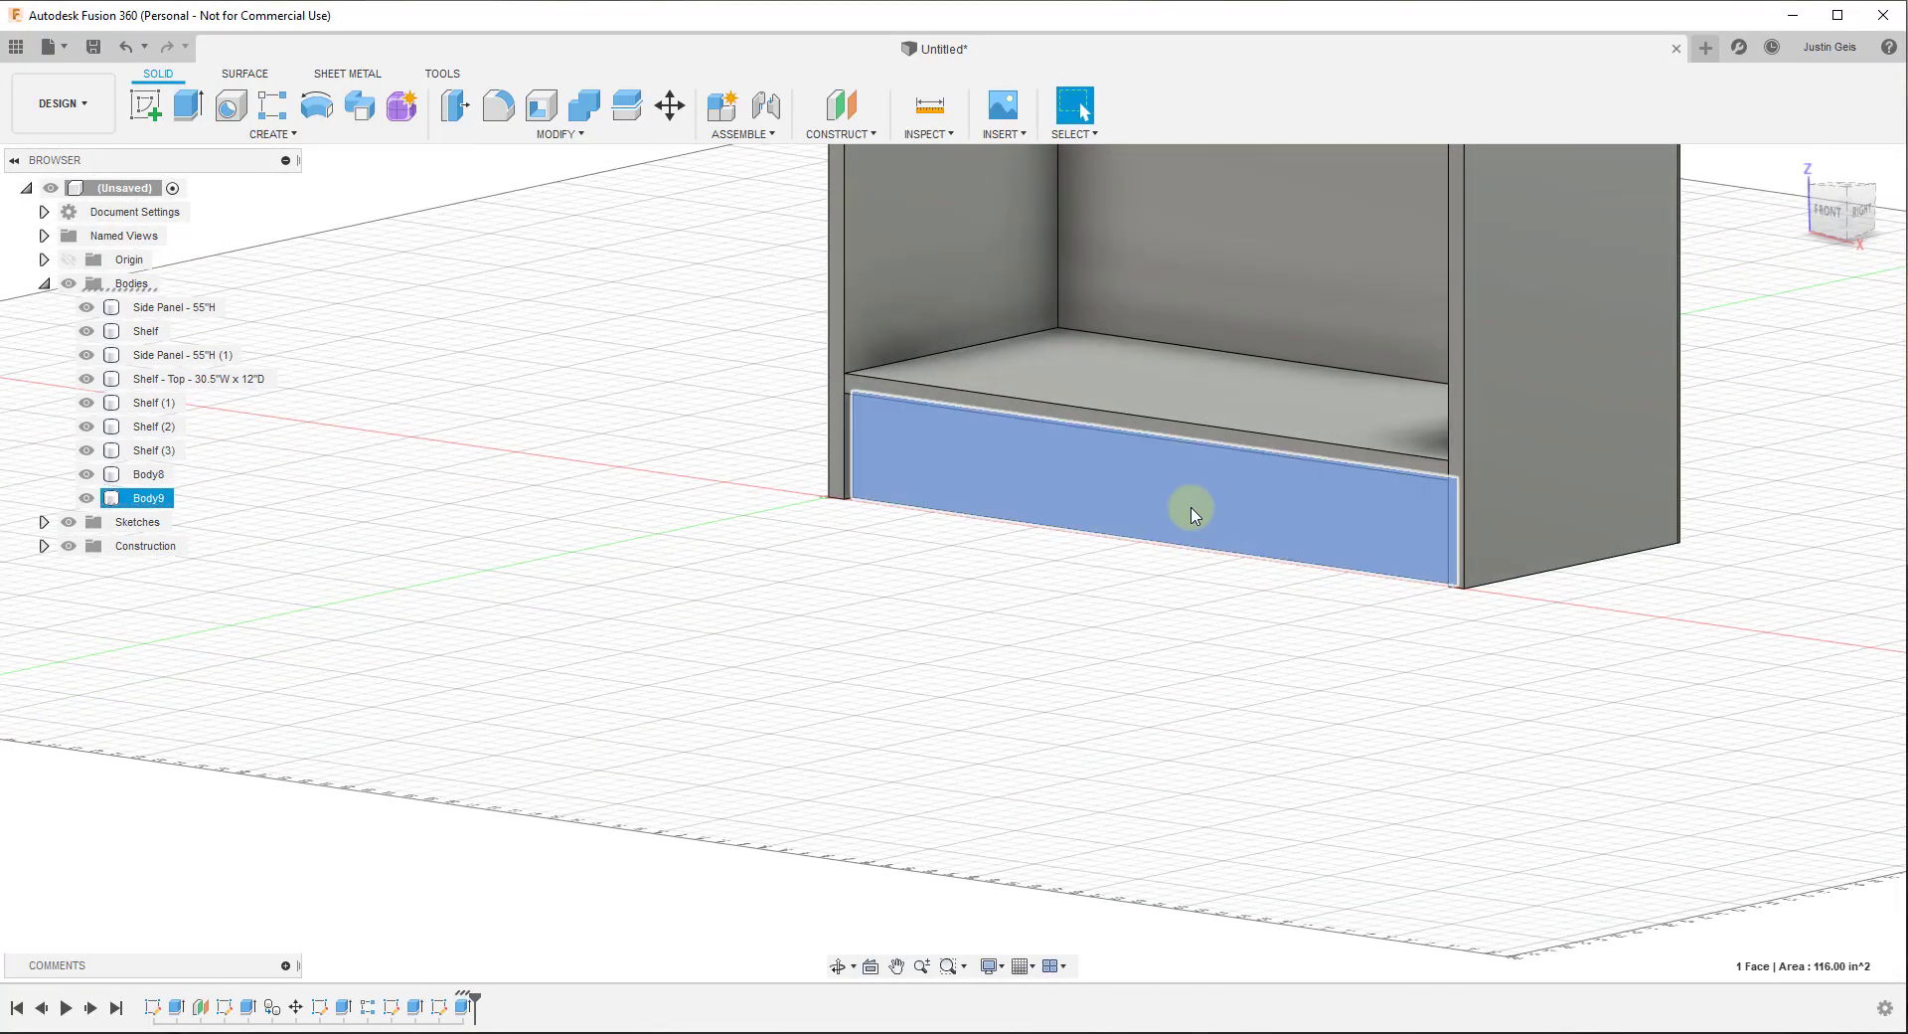
pyautogui.click(149, 498)
pyautogui.doubleClick(147, 499)
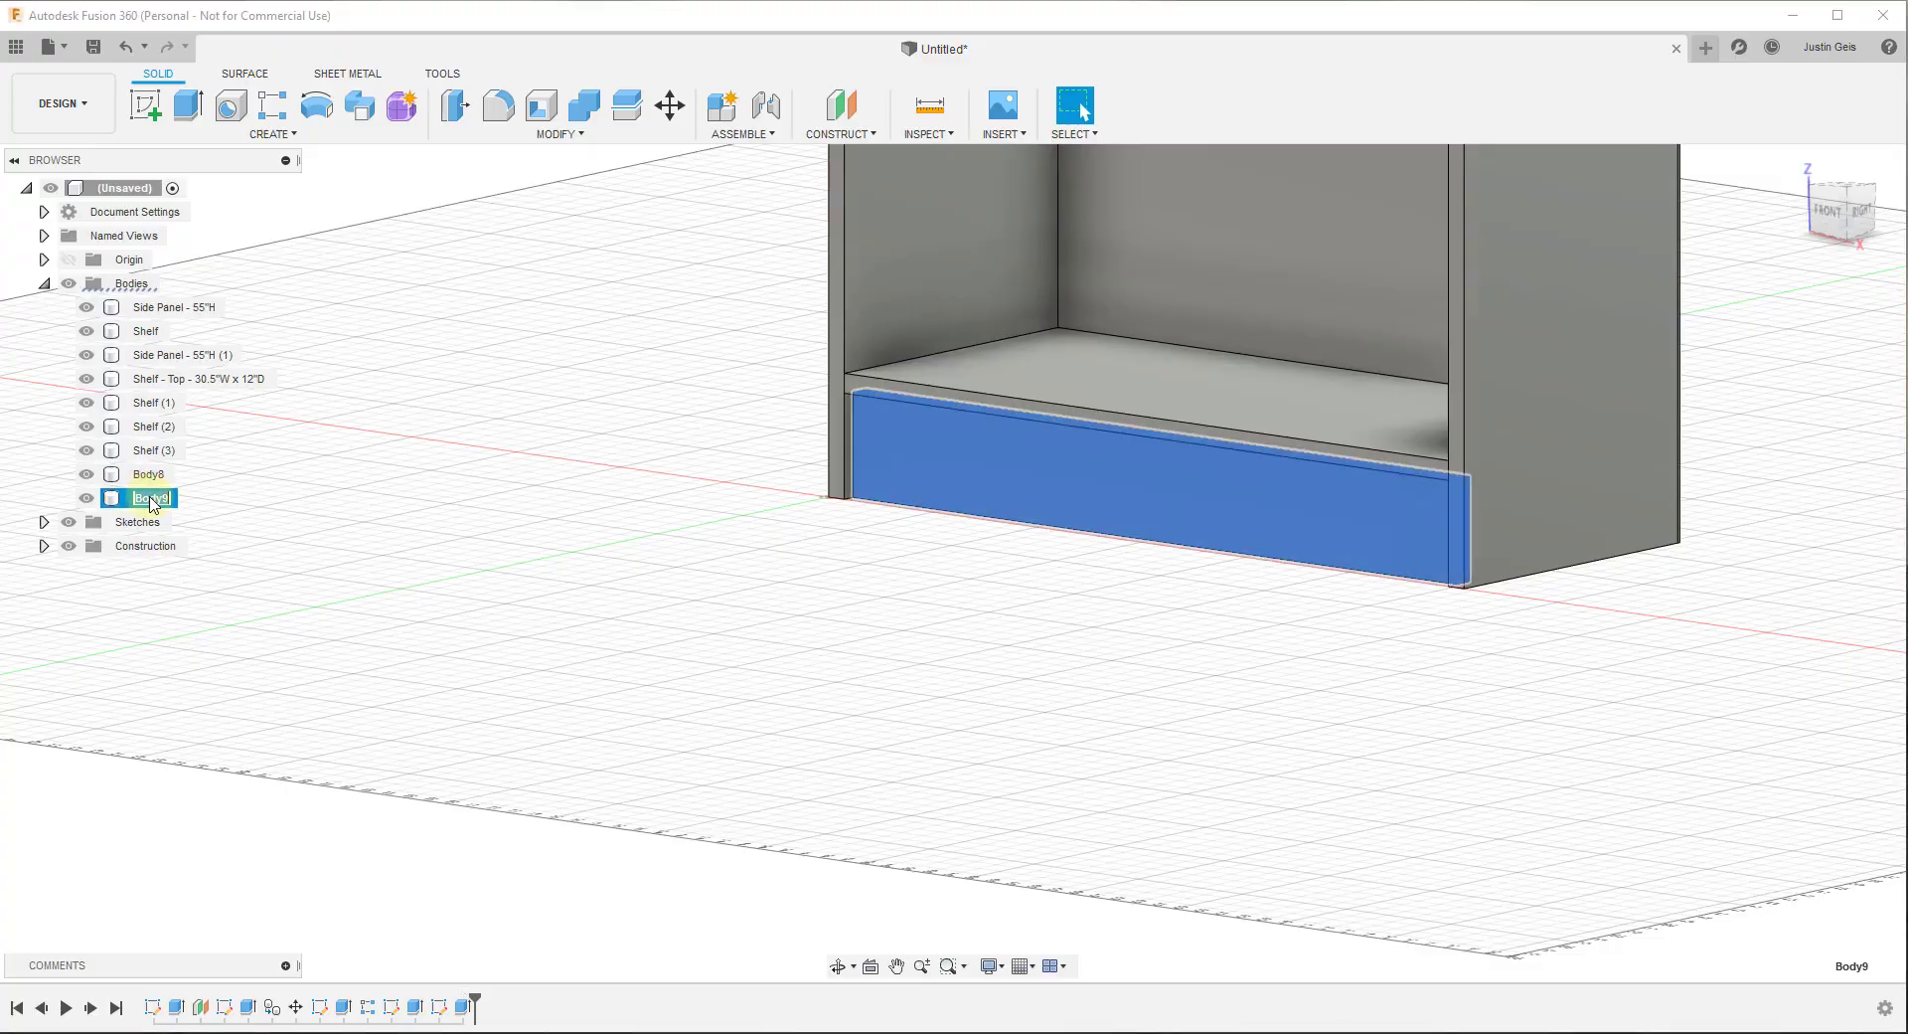
pyautogui.press('Return')
pyautogui.click(151, 474)
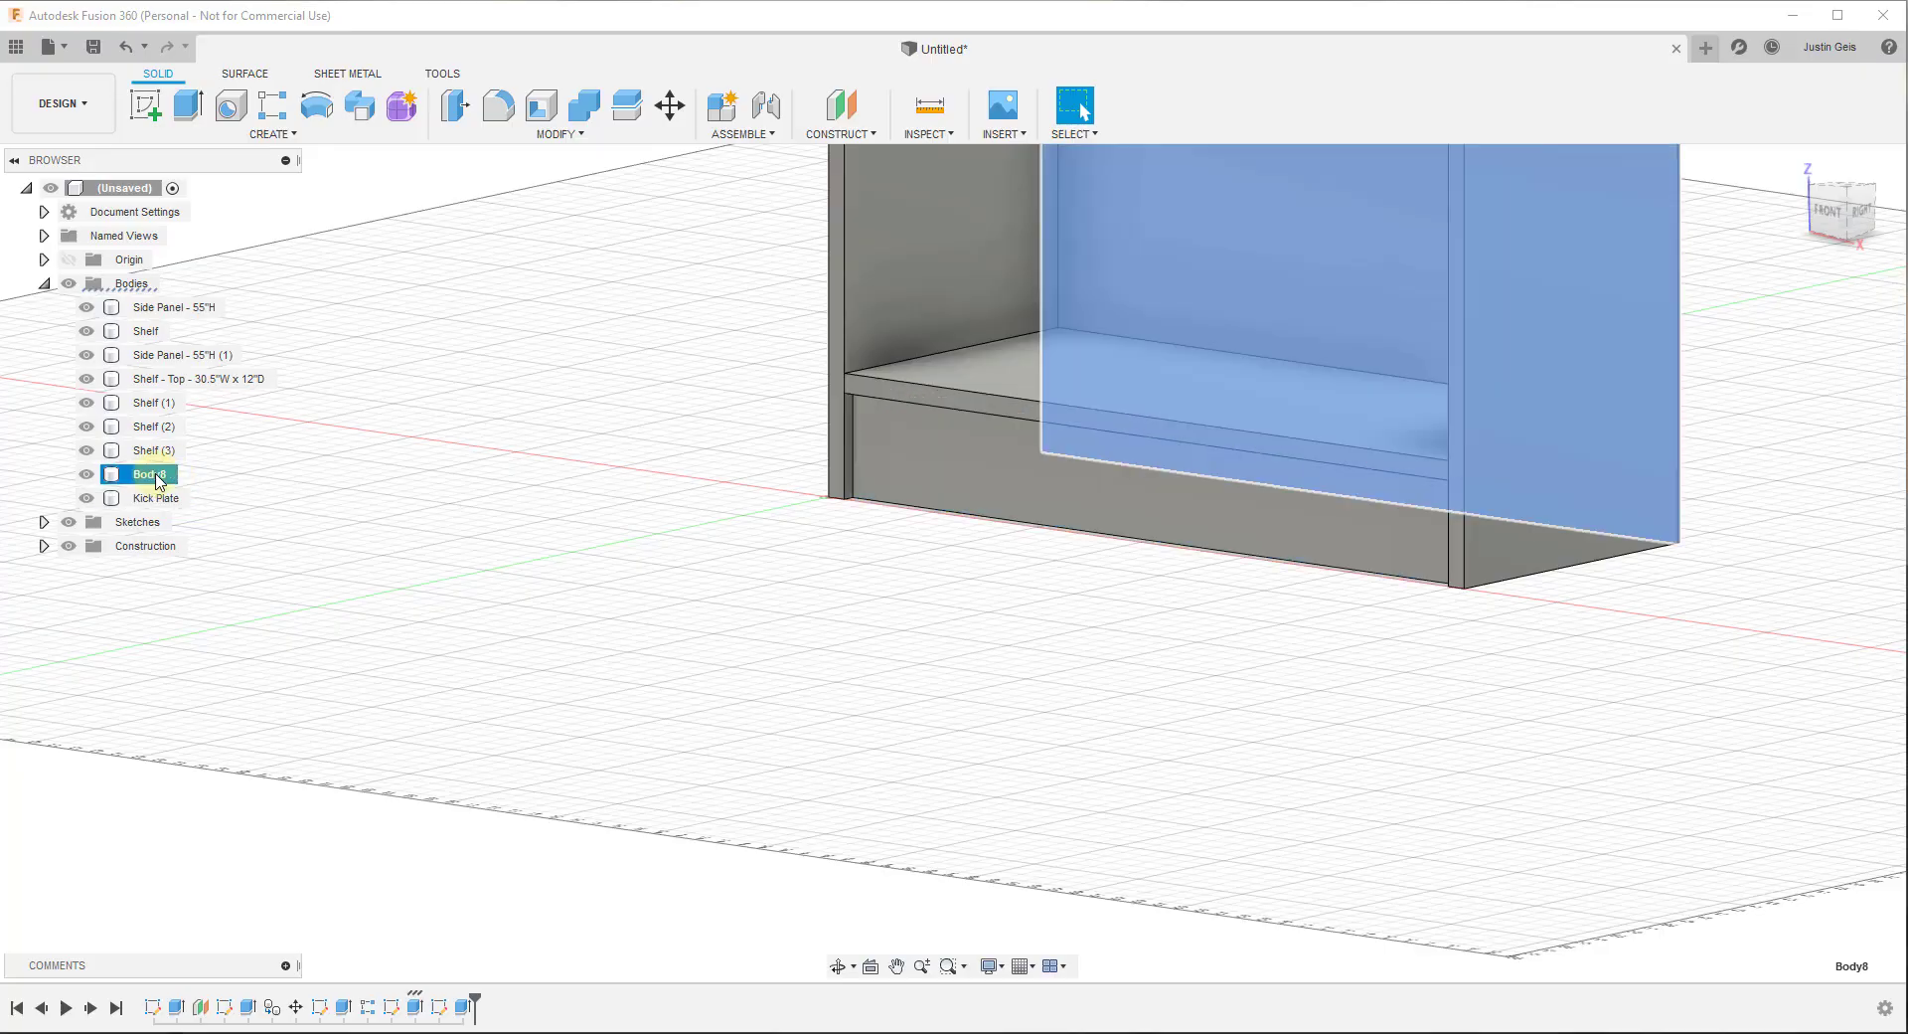
pyautogui.doubleClick(157, 481)
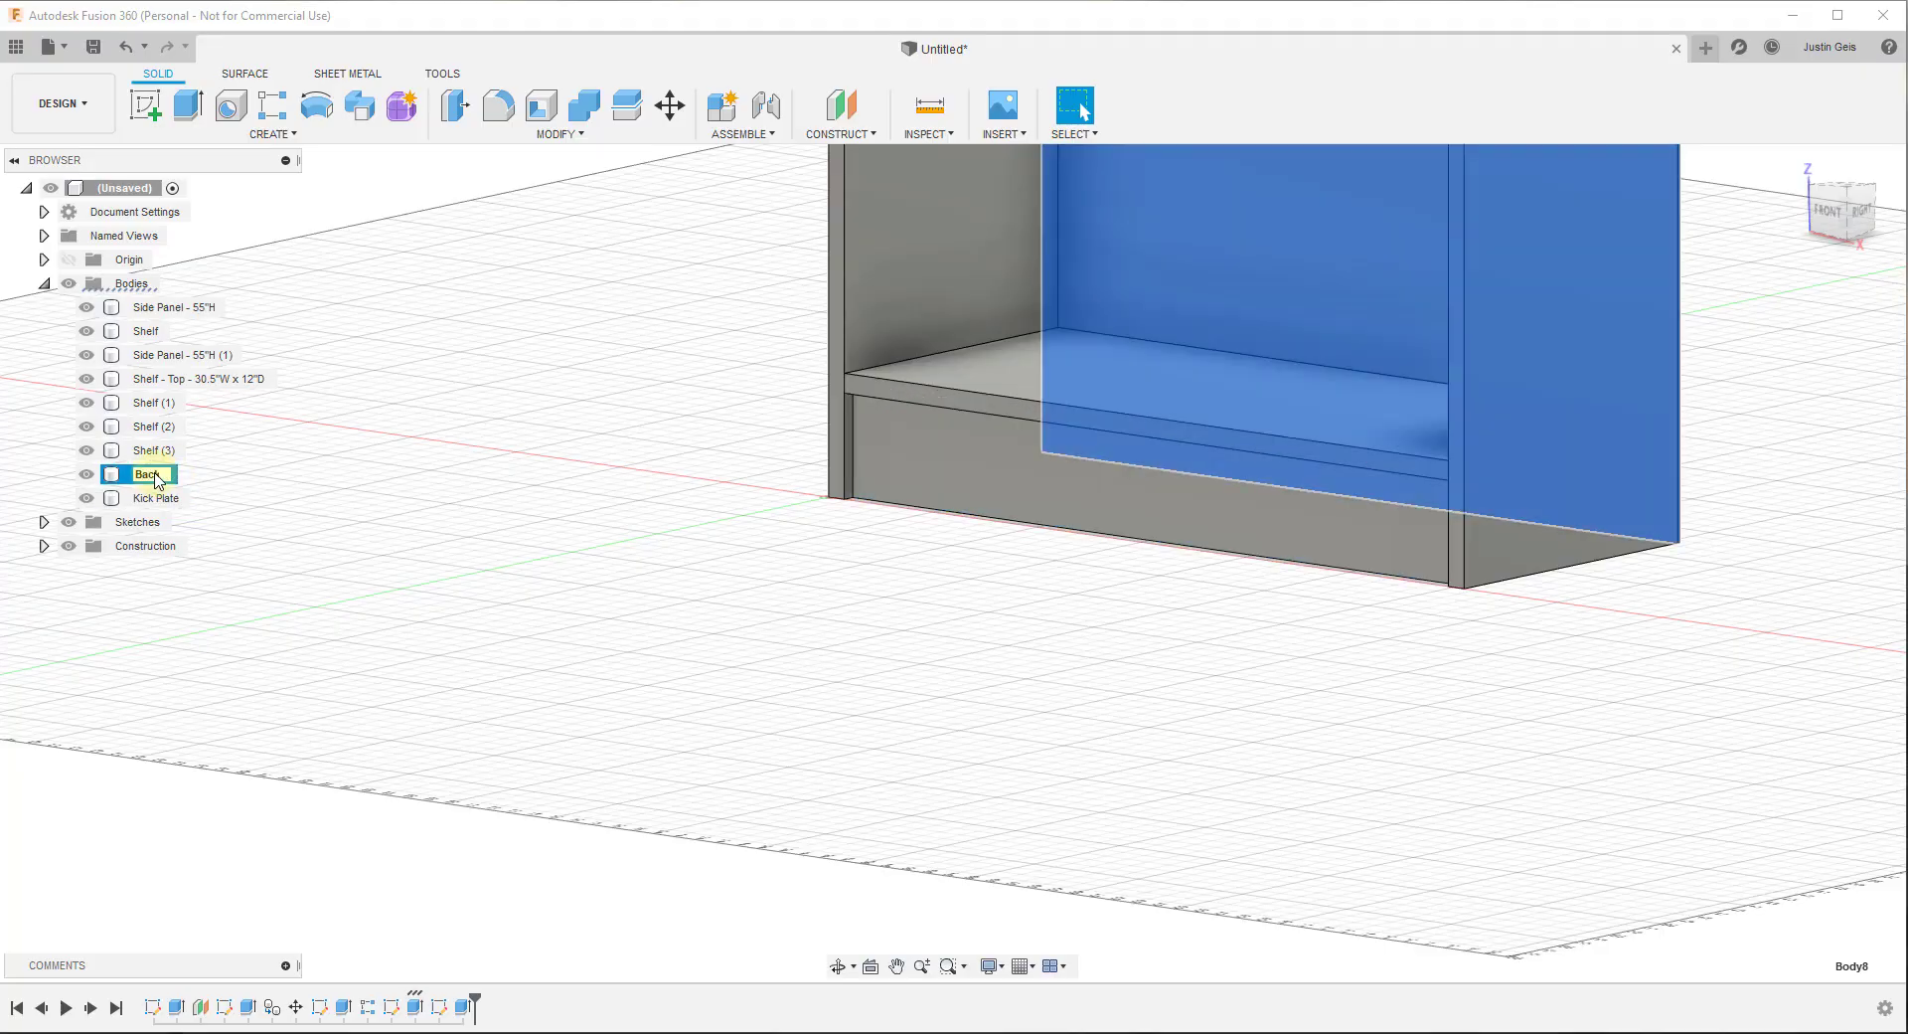